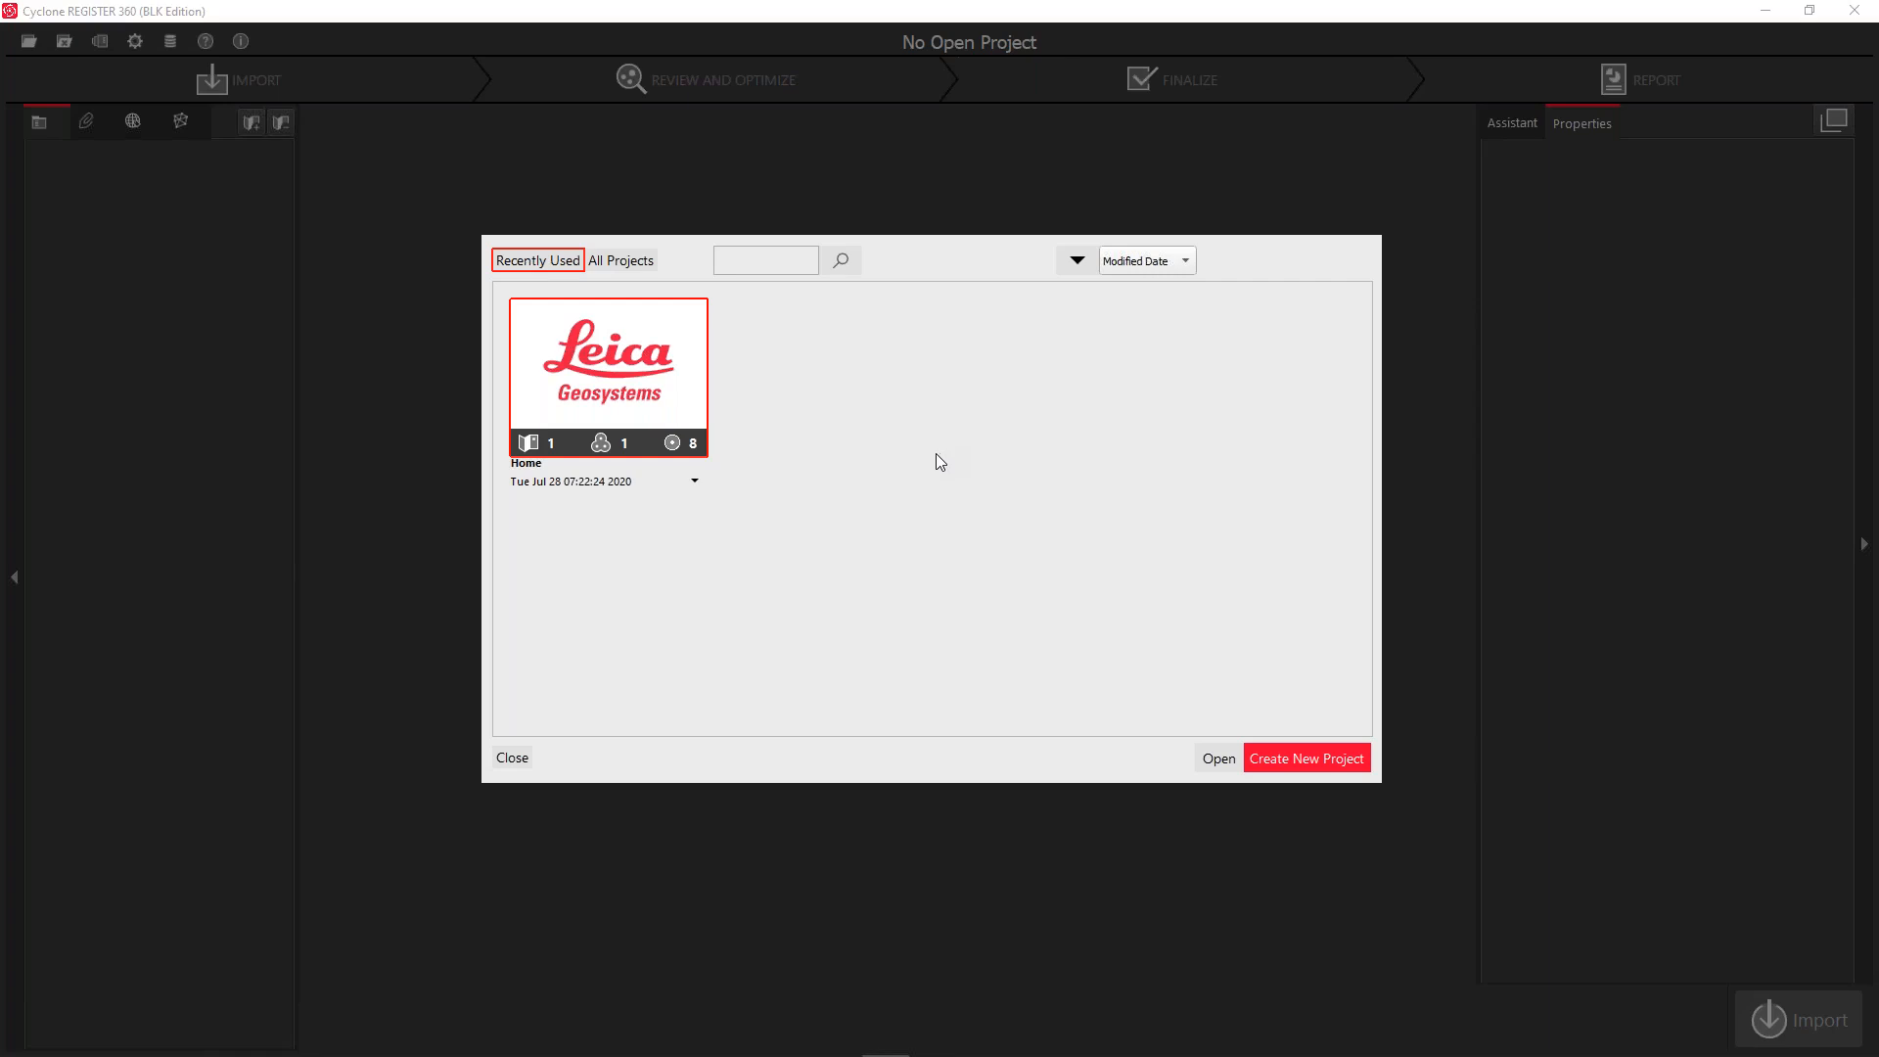
Open the Home project, skip the Report step, and show Bundle 1's registration statistics and links
double_click(620, 382)
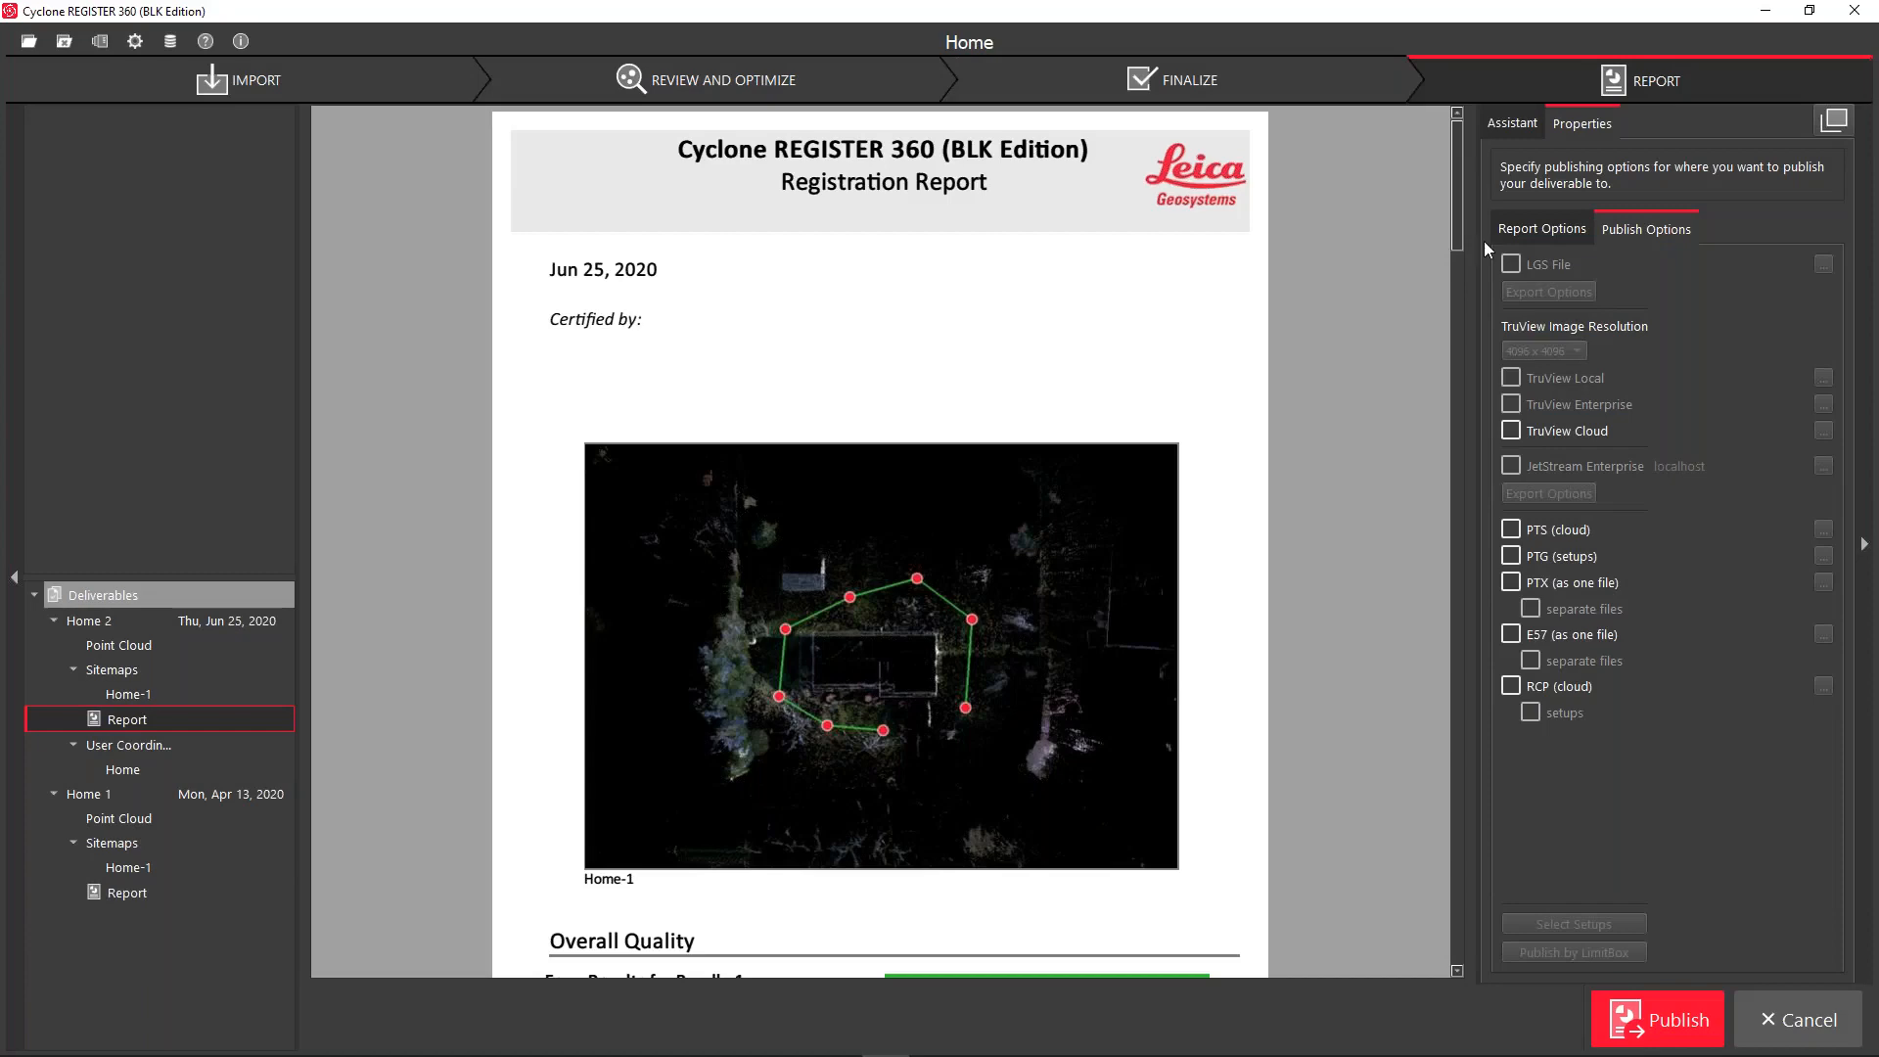
click(1810, 1020)
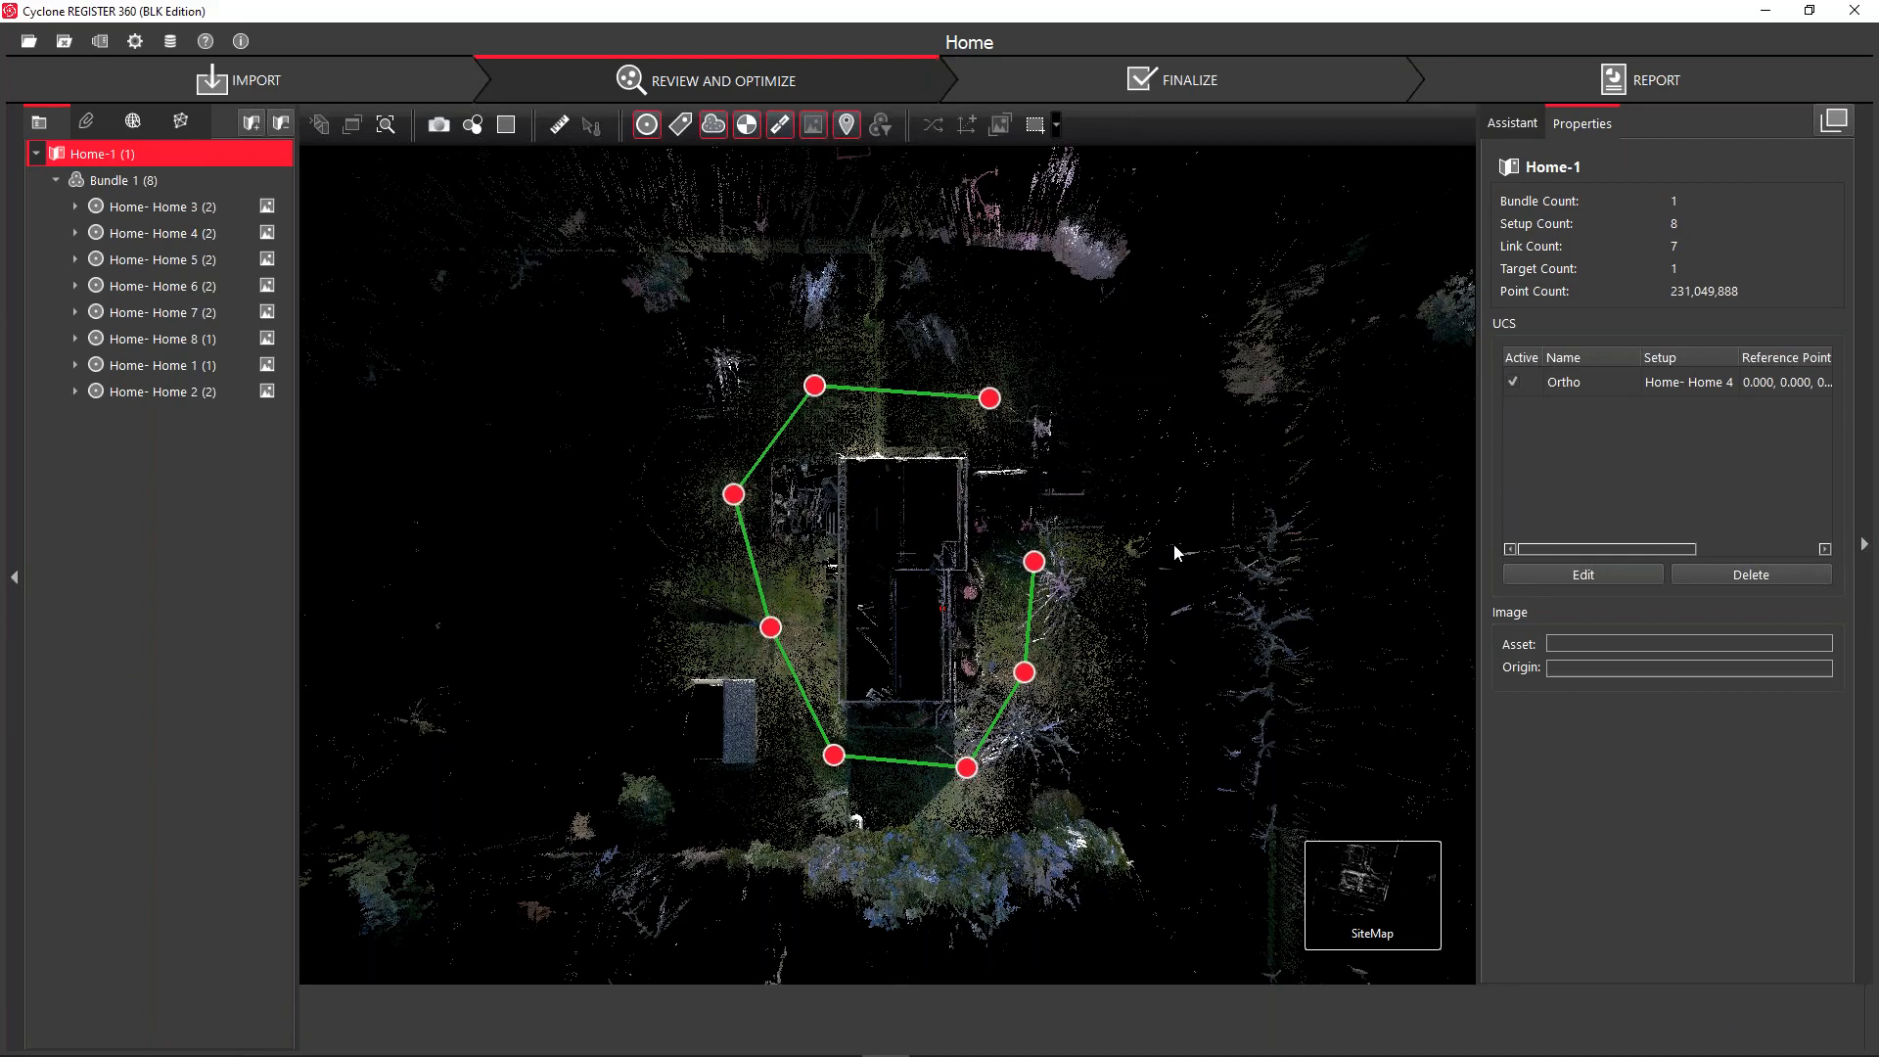
click(152, 182)
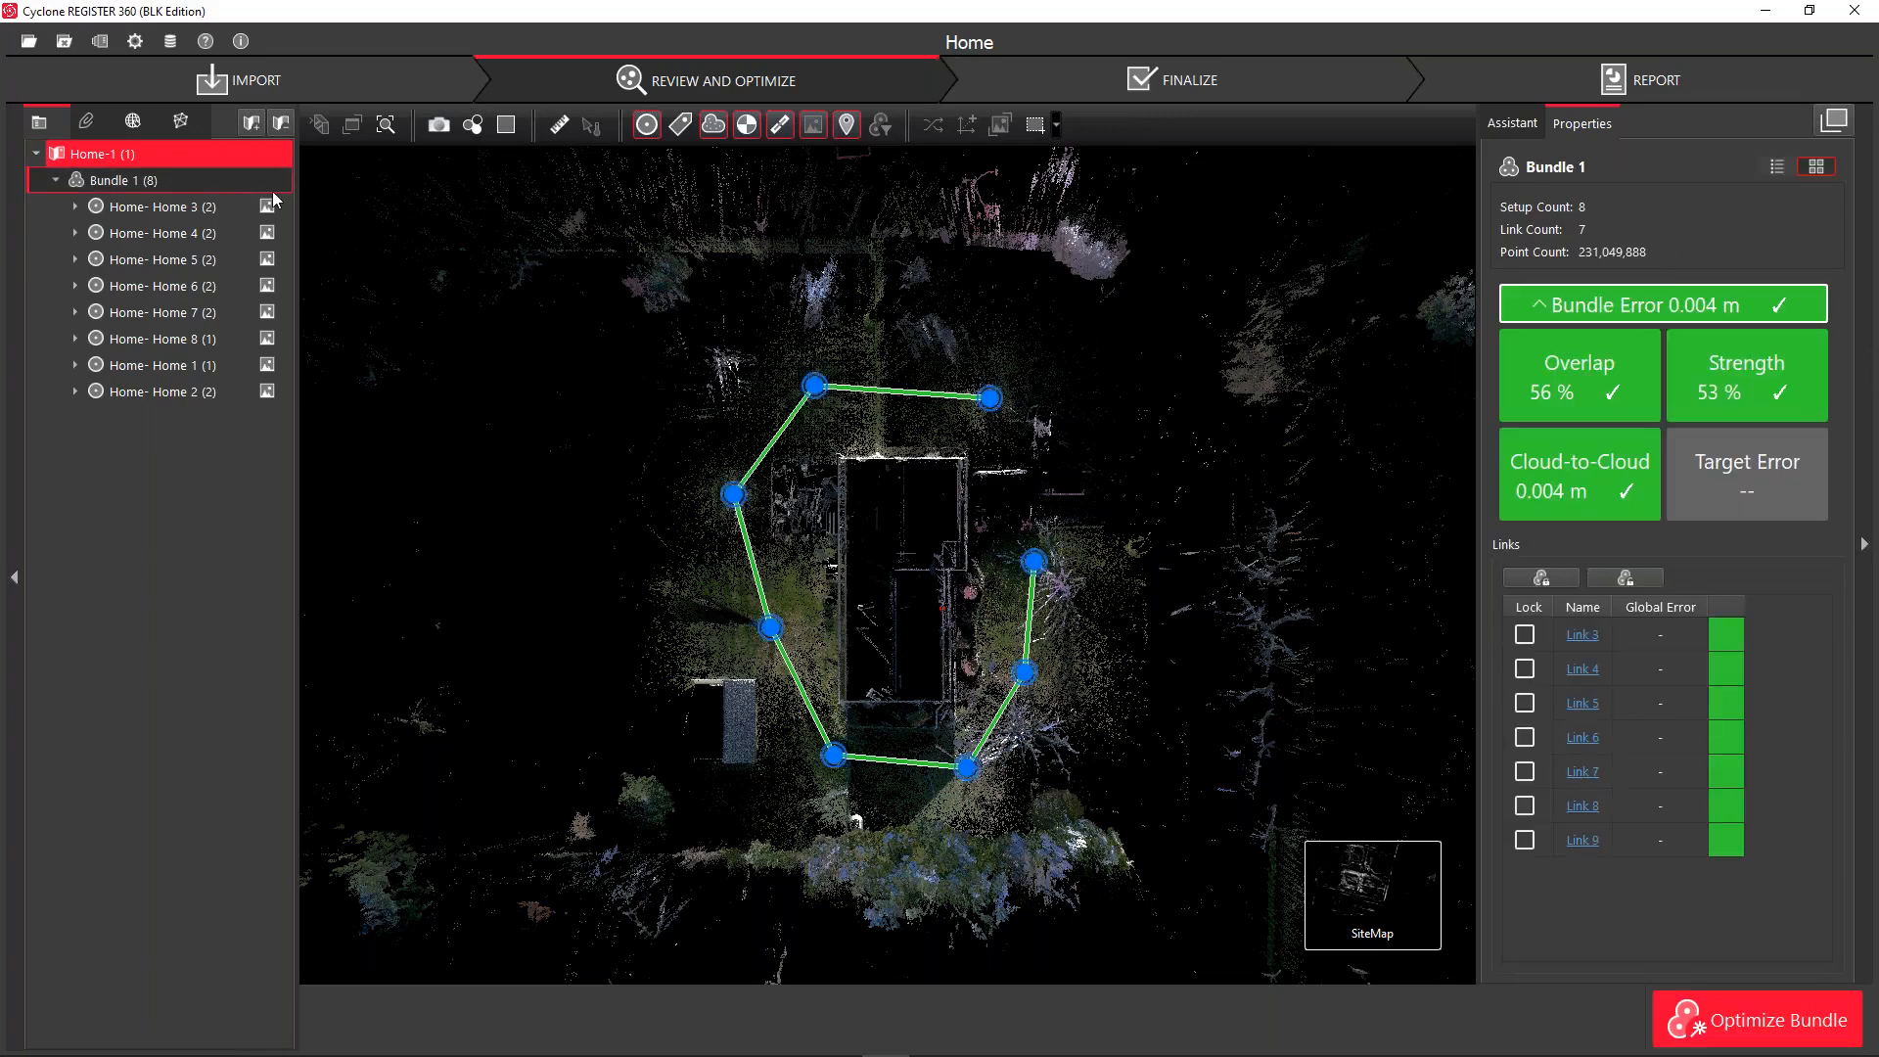
mouse_move(1438, 871)
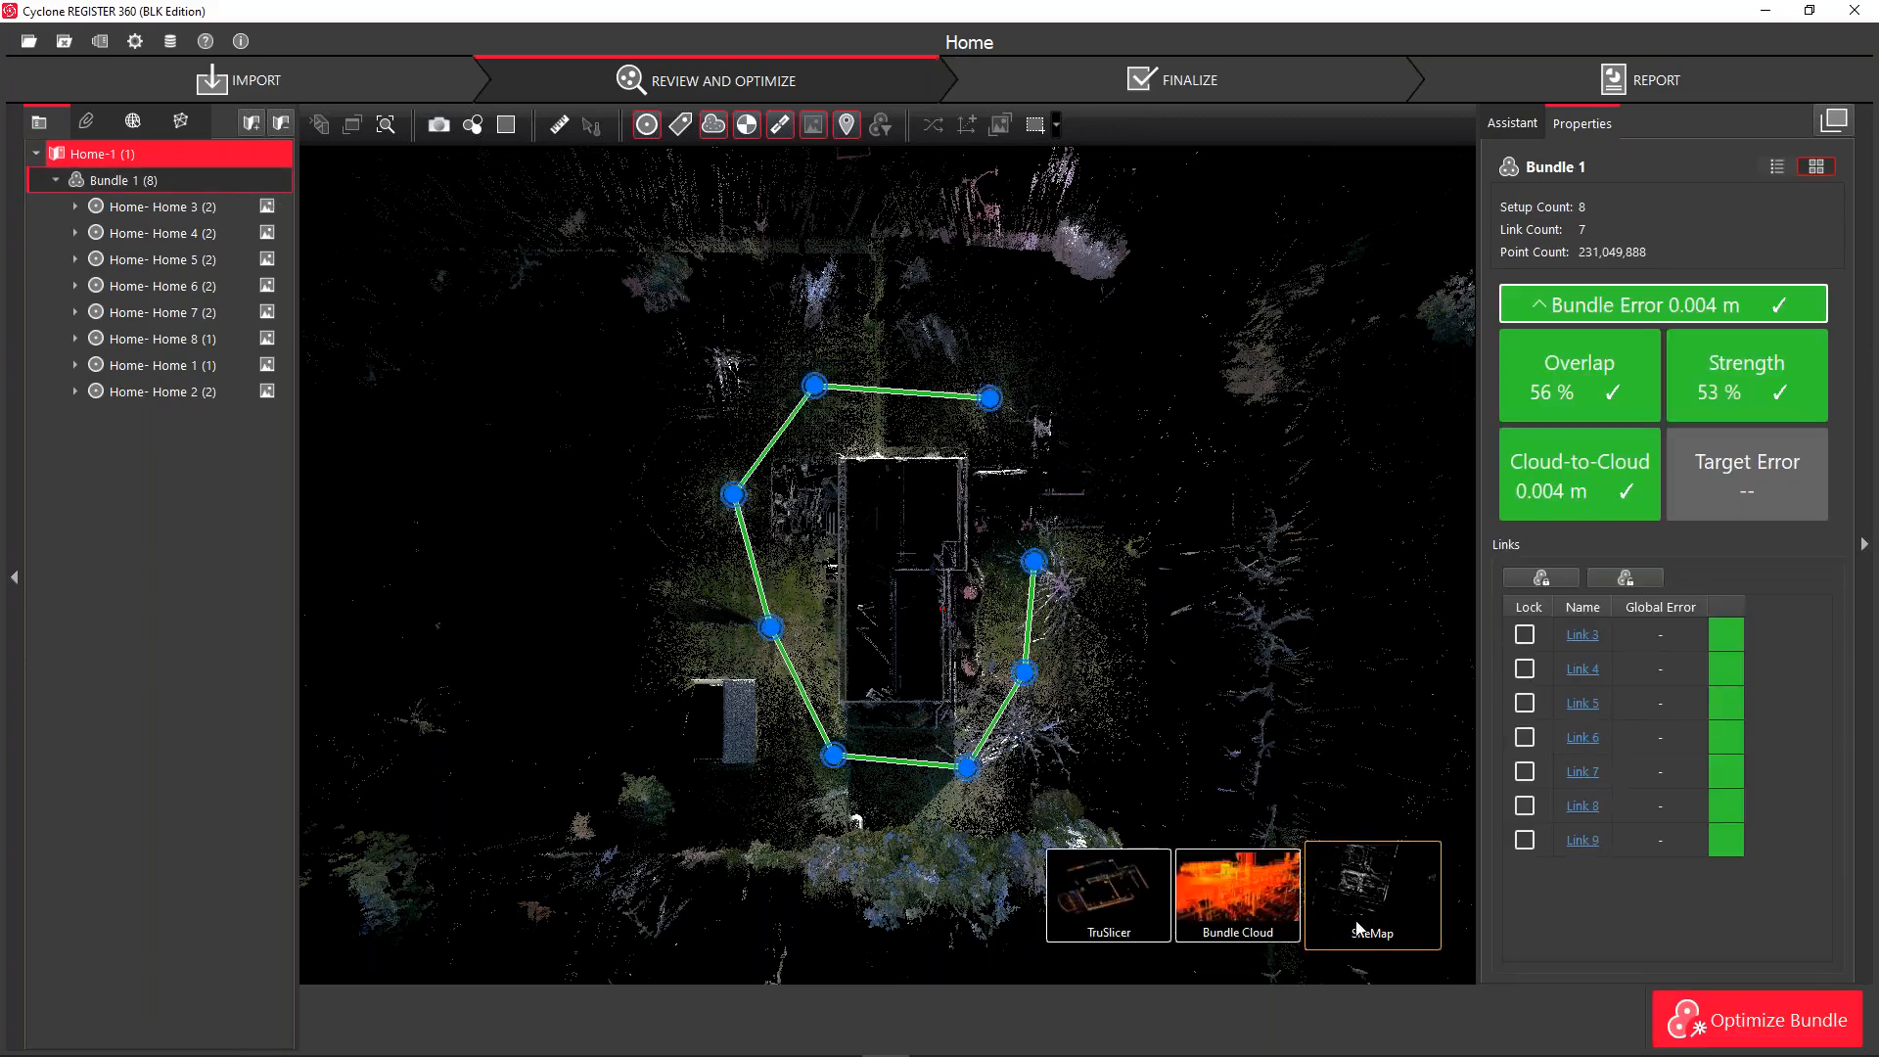
click(1248, 908)
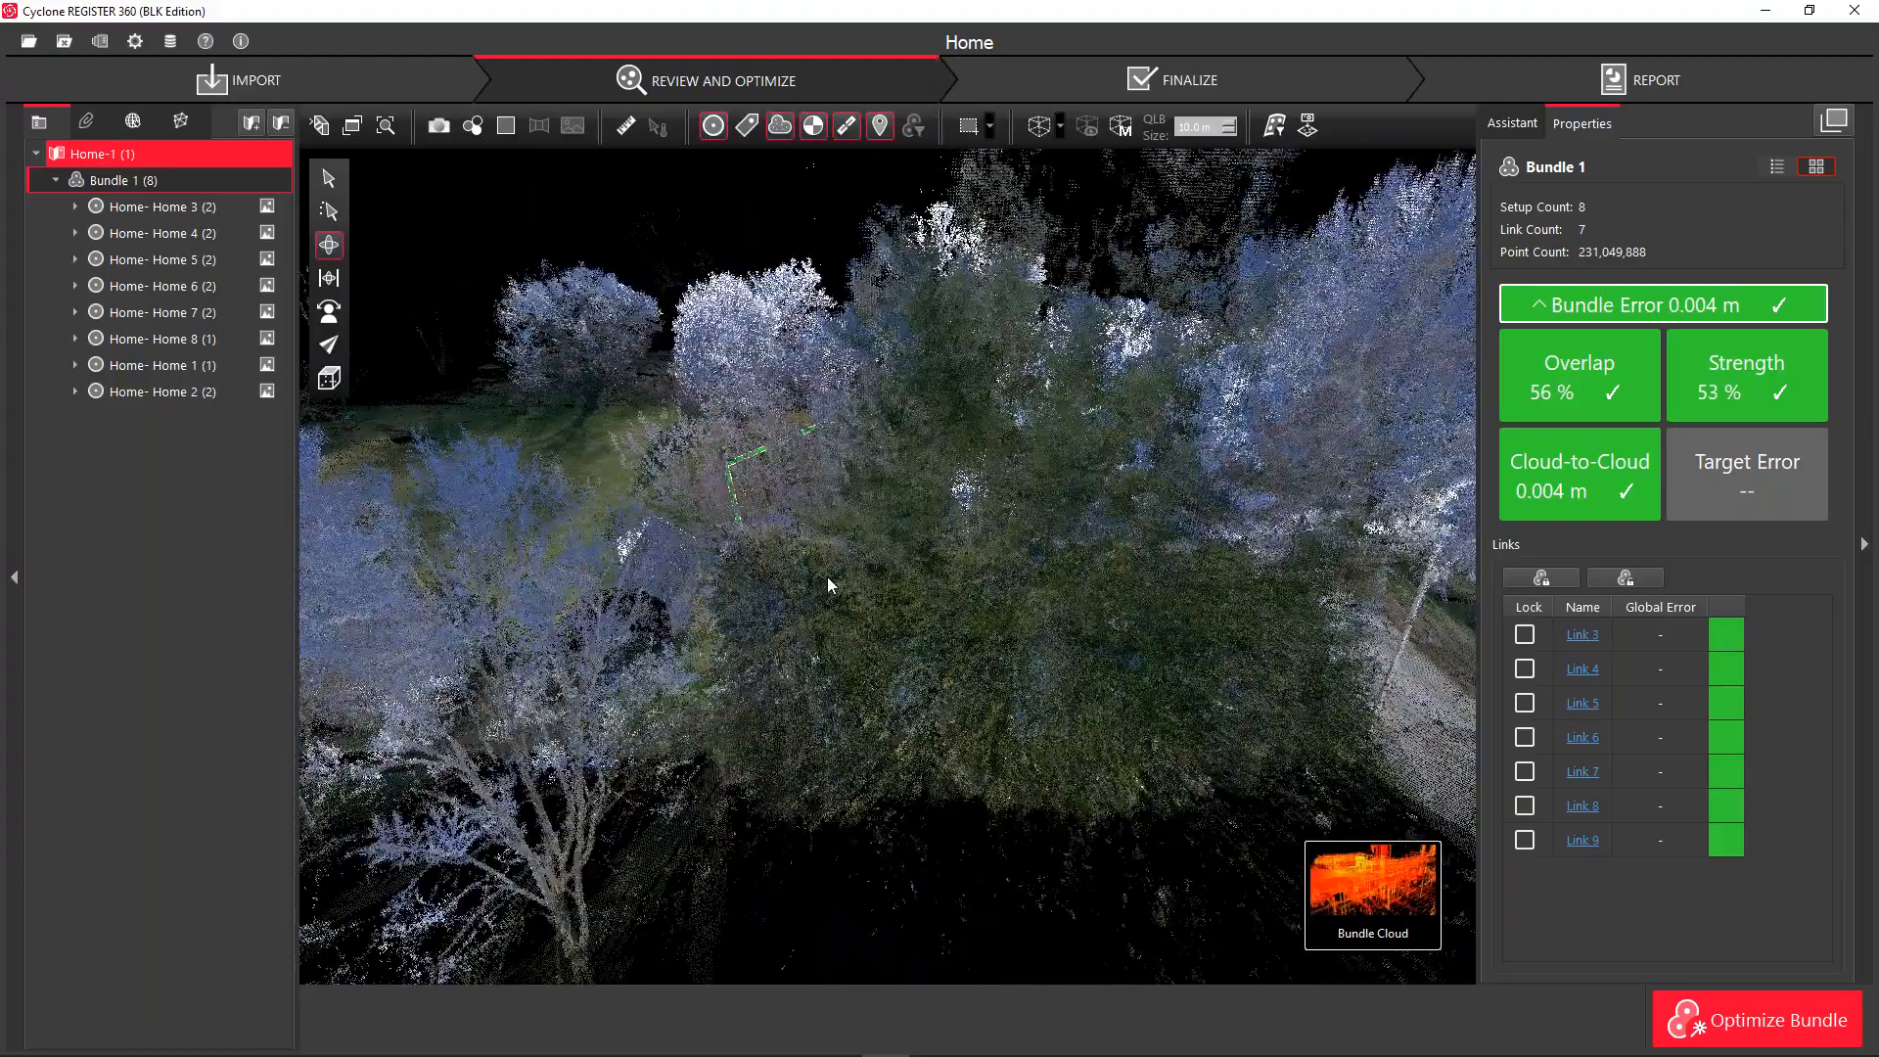
Orbit Bundle 1's cloud around the house and bring up the preset viewpoint list
mouse_move(946, 677)
mouse_down()
mouse_move(1036, 679)
mouse_move(949, 677)
mouse_up()
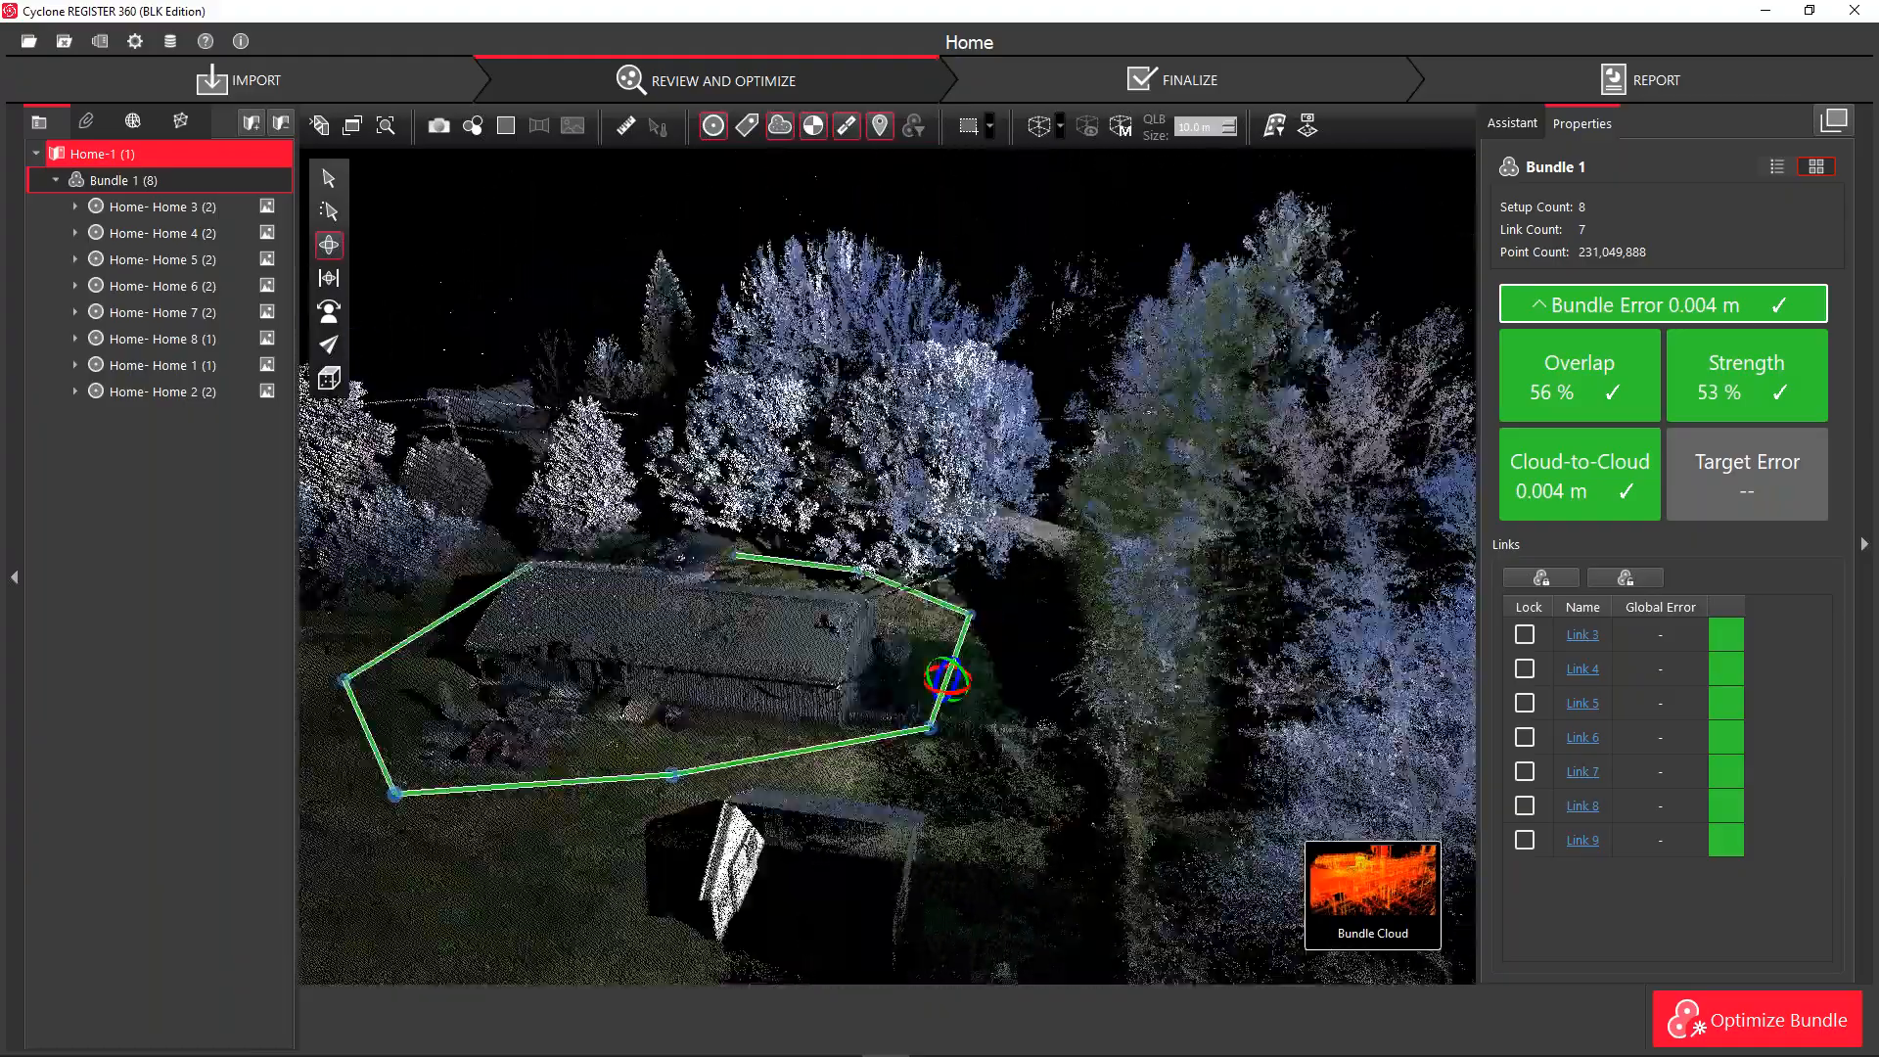
mouse_move(621, 658)
mouse_down()
mouse_move(792, 655)
mouse_move(620, 660)
mouse_up()
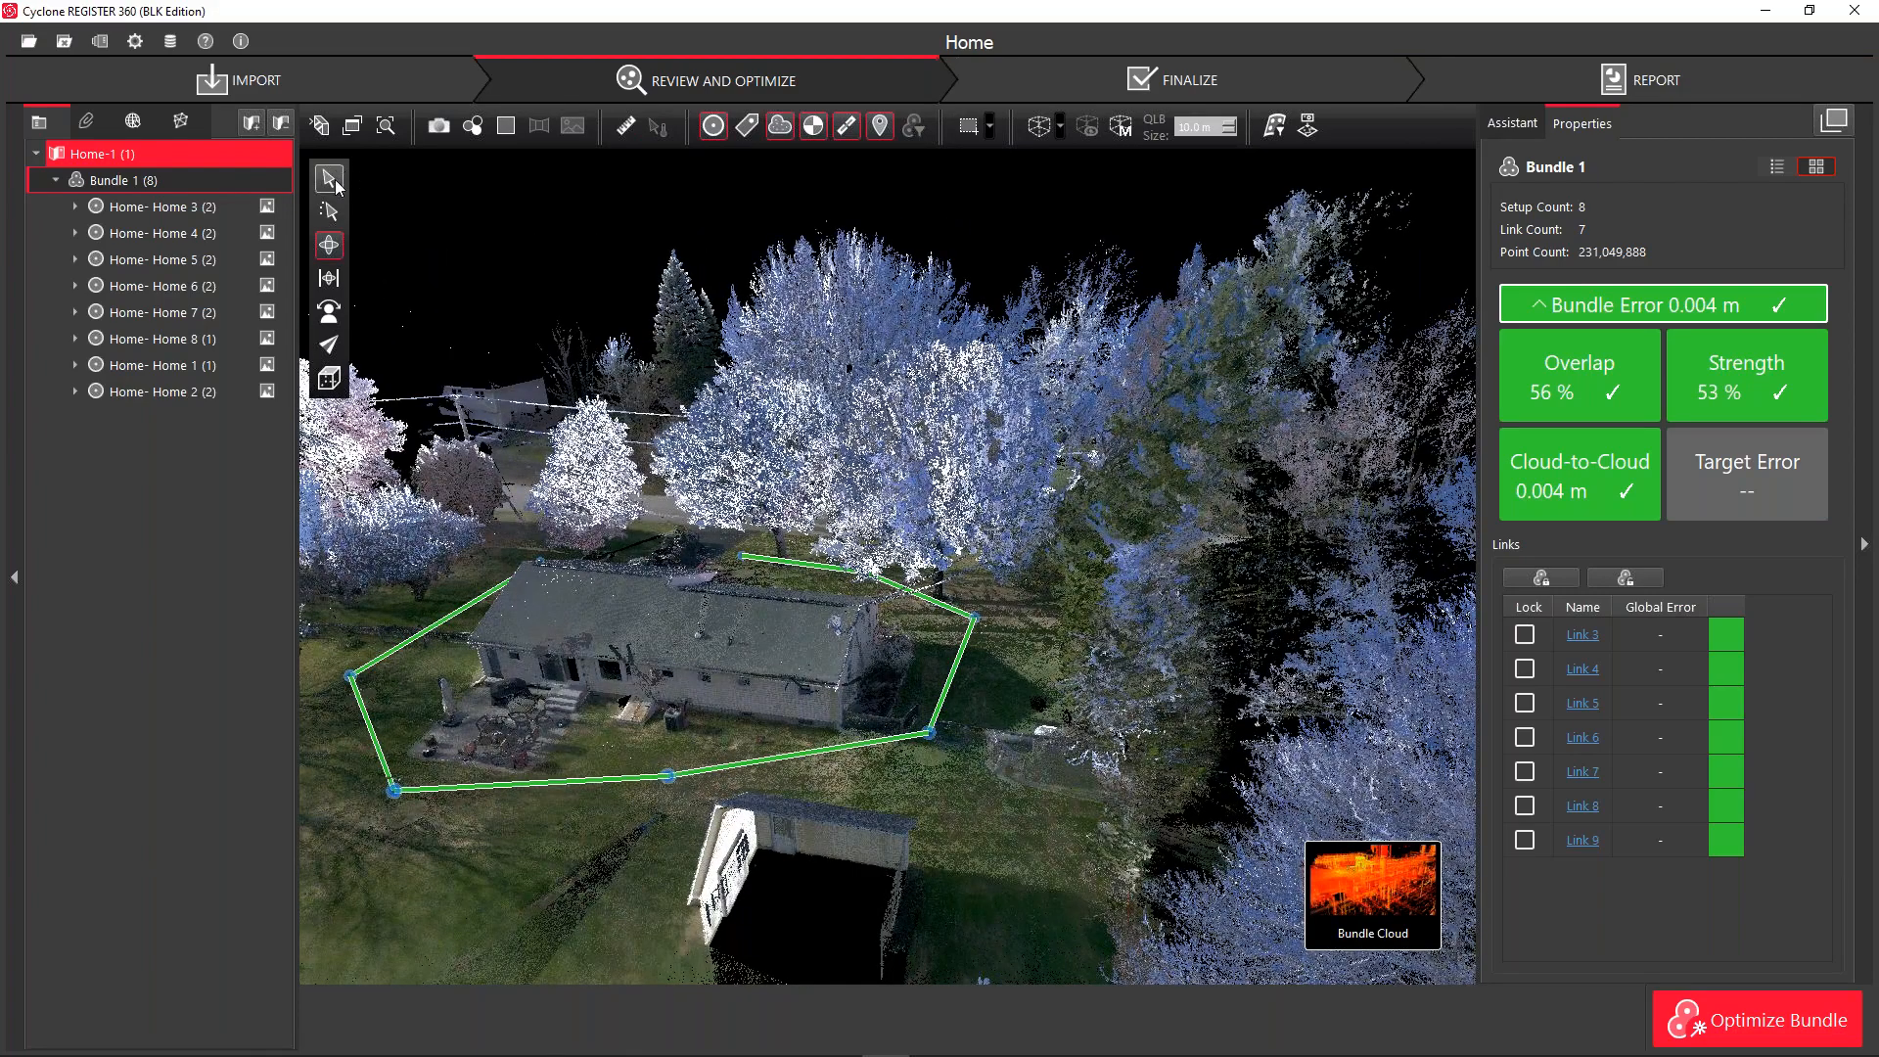
click(331, 379)
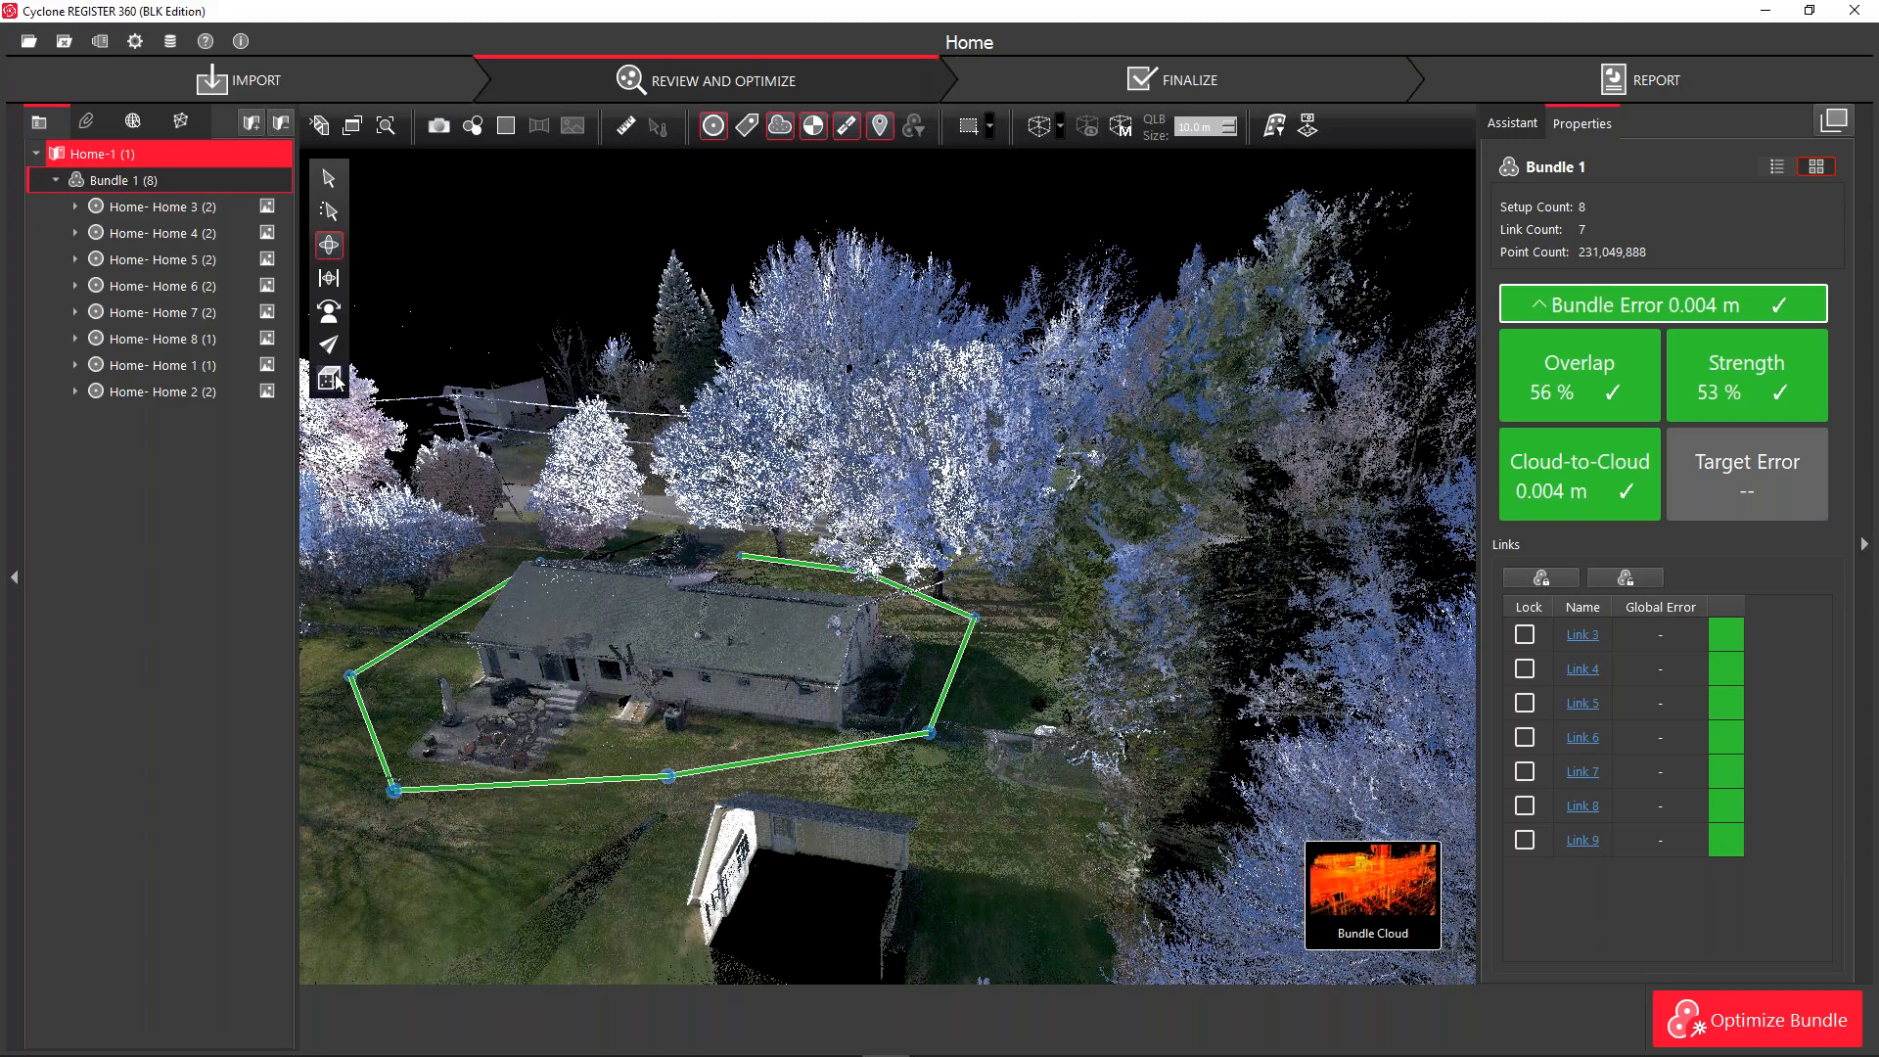
click(399, 319)
click(333, 378)
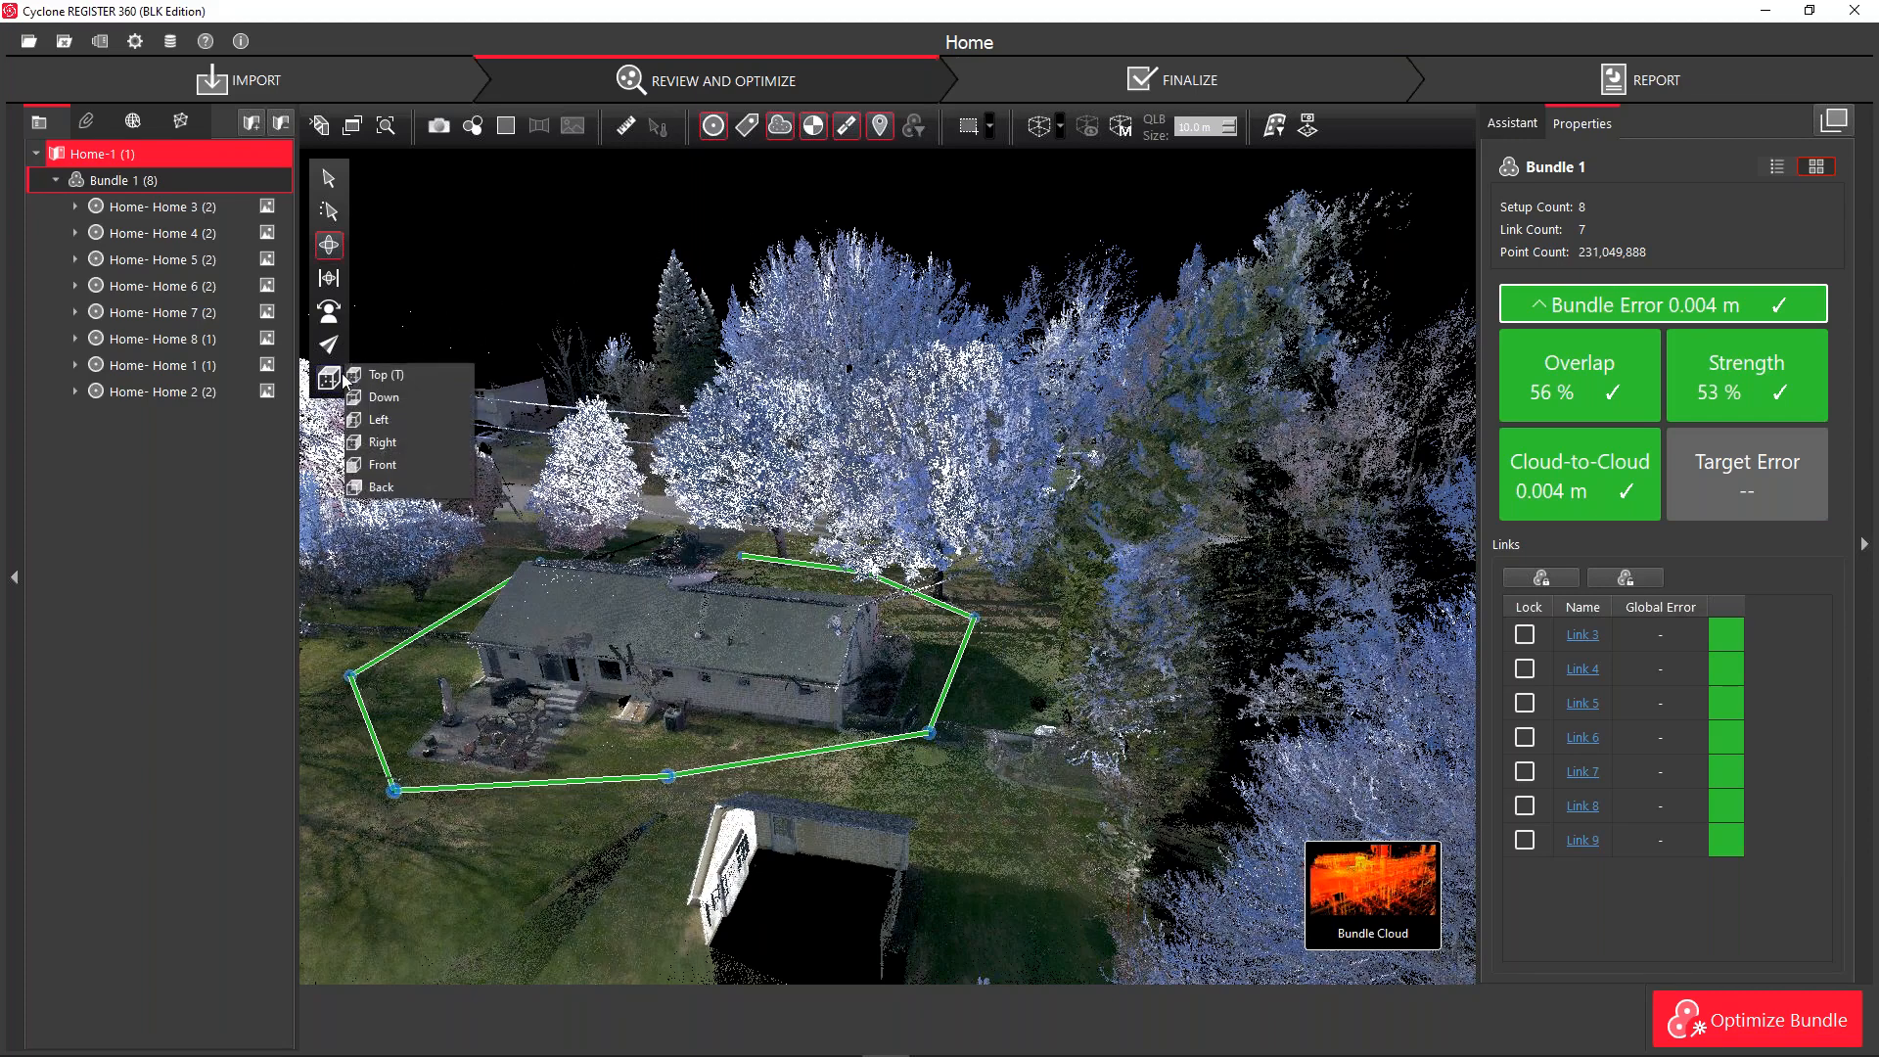
View the cloud from the Left, Right and Back presets, then return to Top view
click(395, 423)
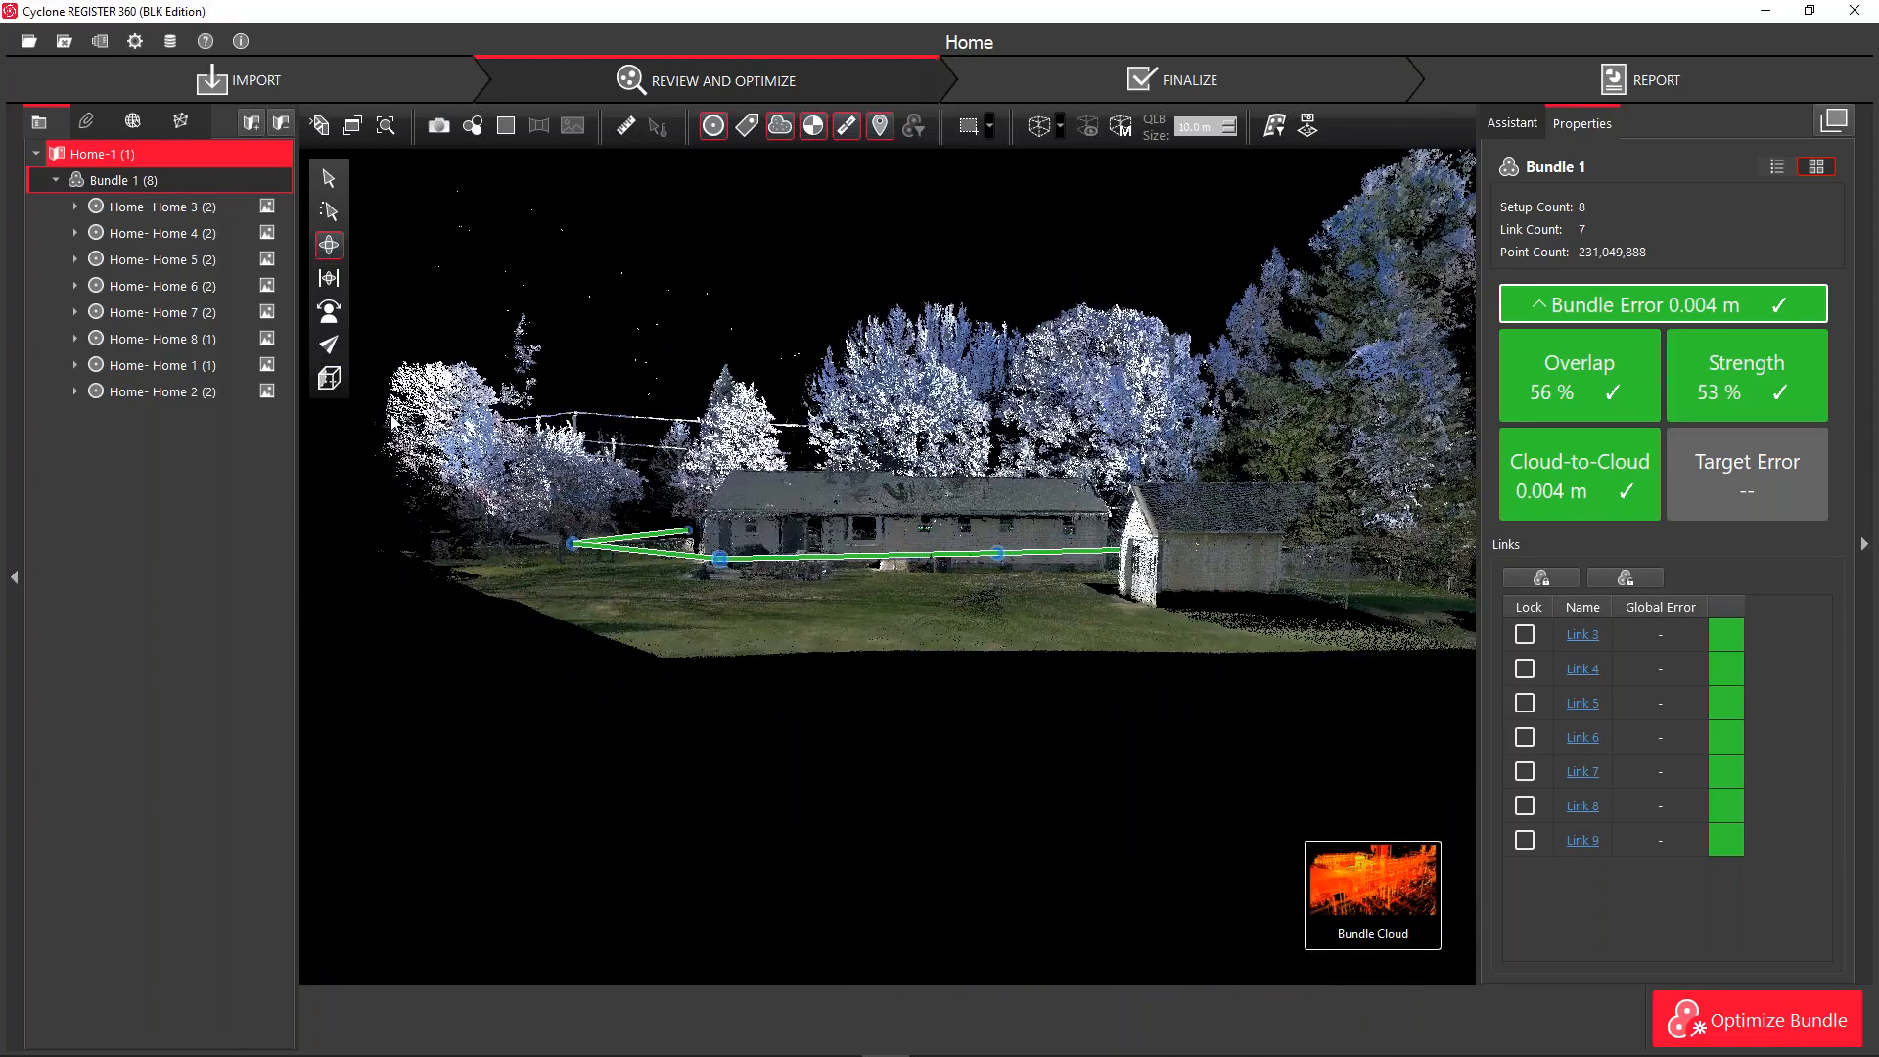
click(331, 378)
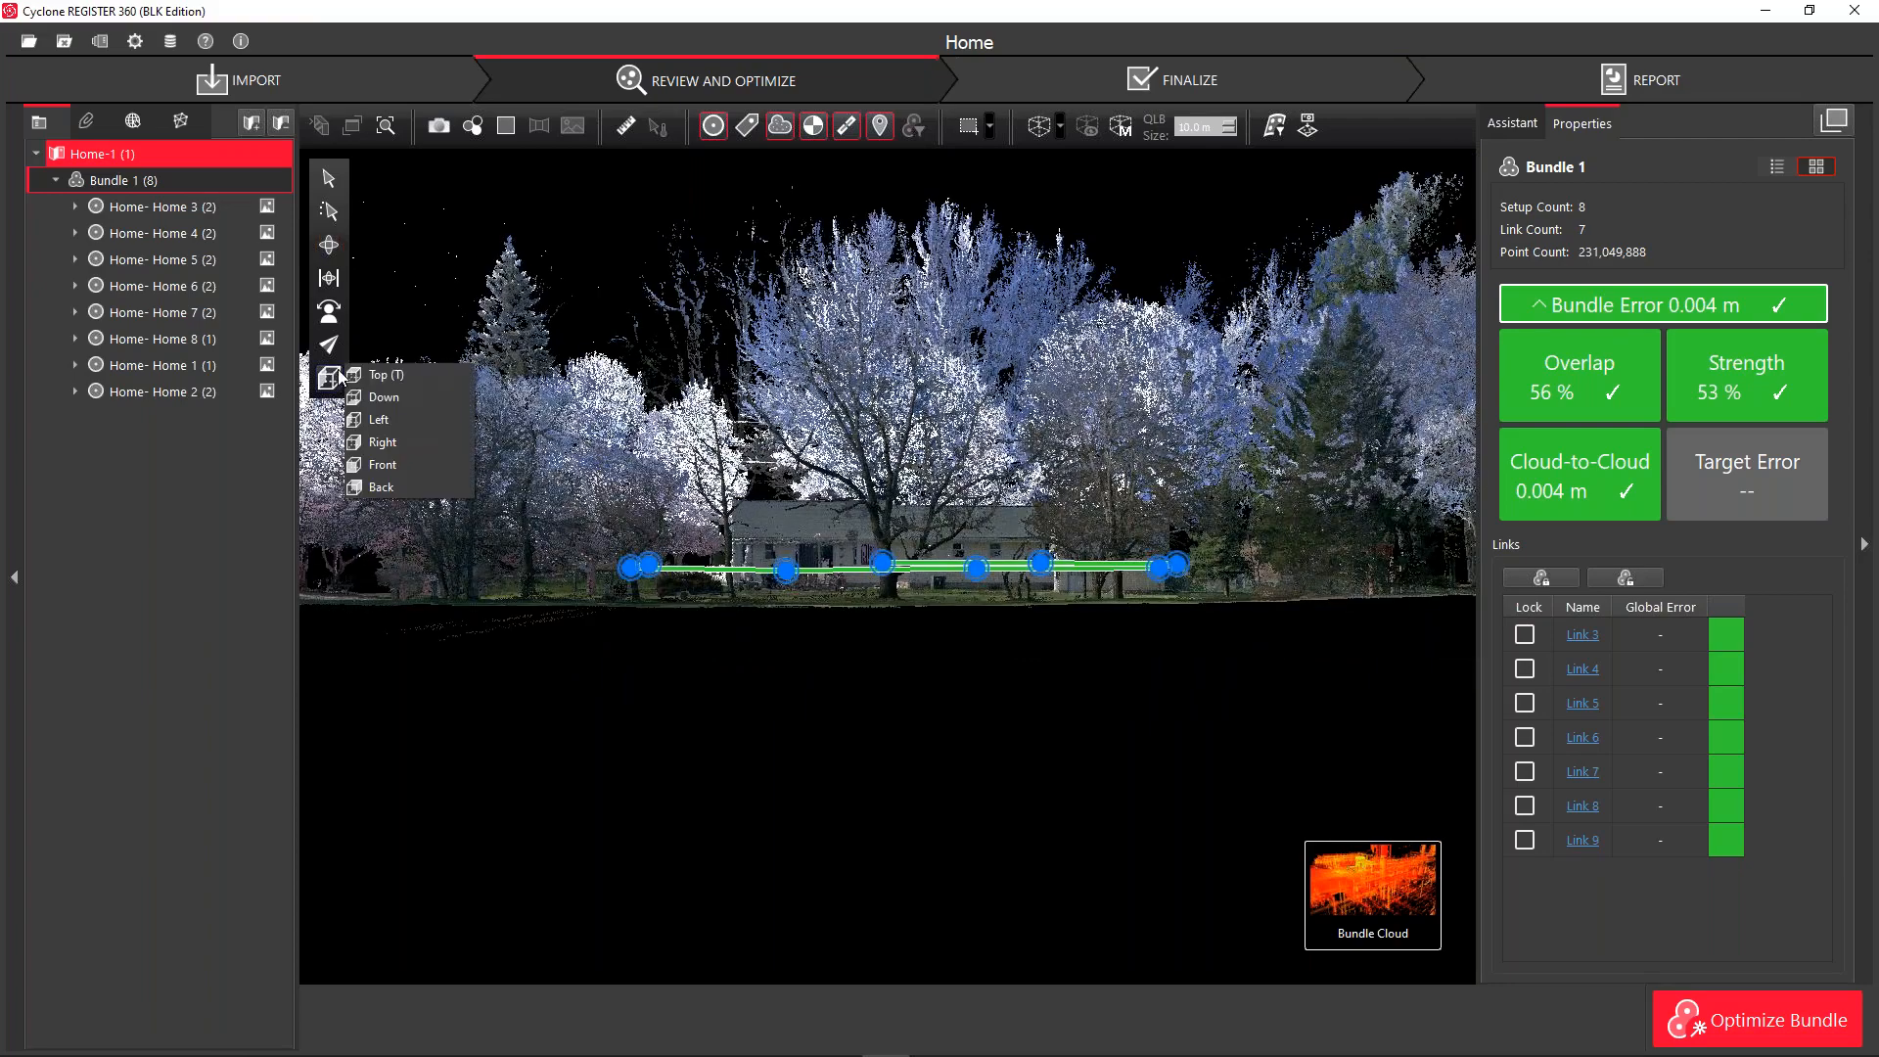
click(392, 442)
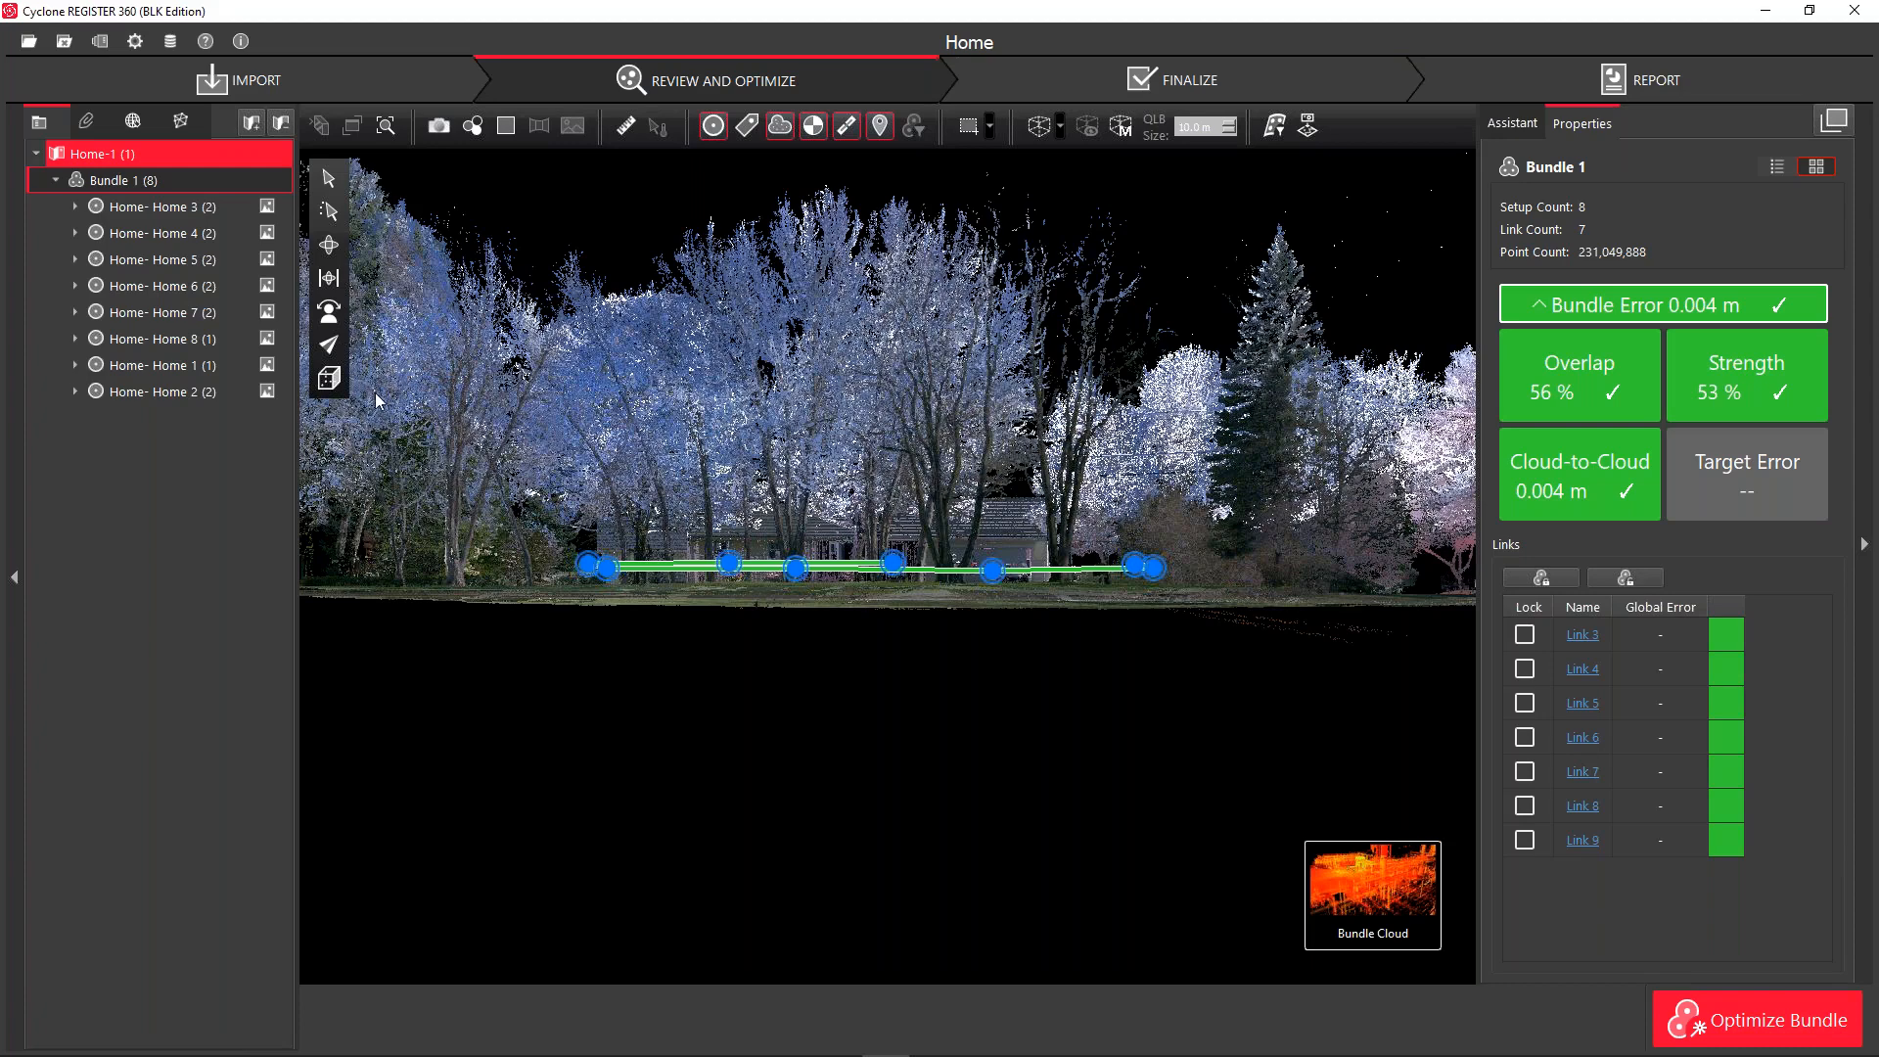
click(329, 377)
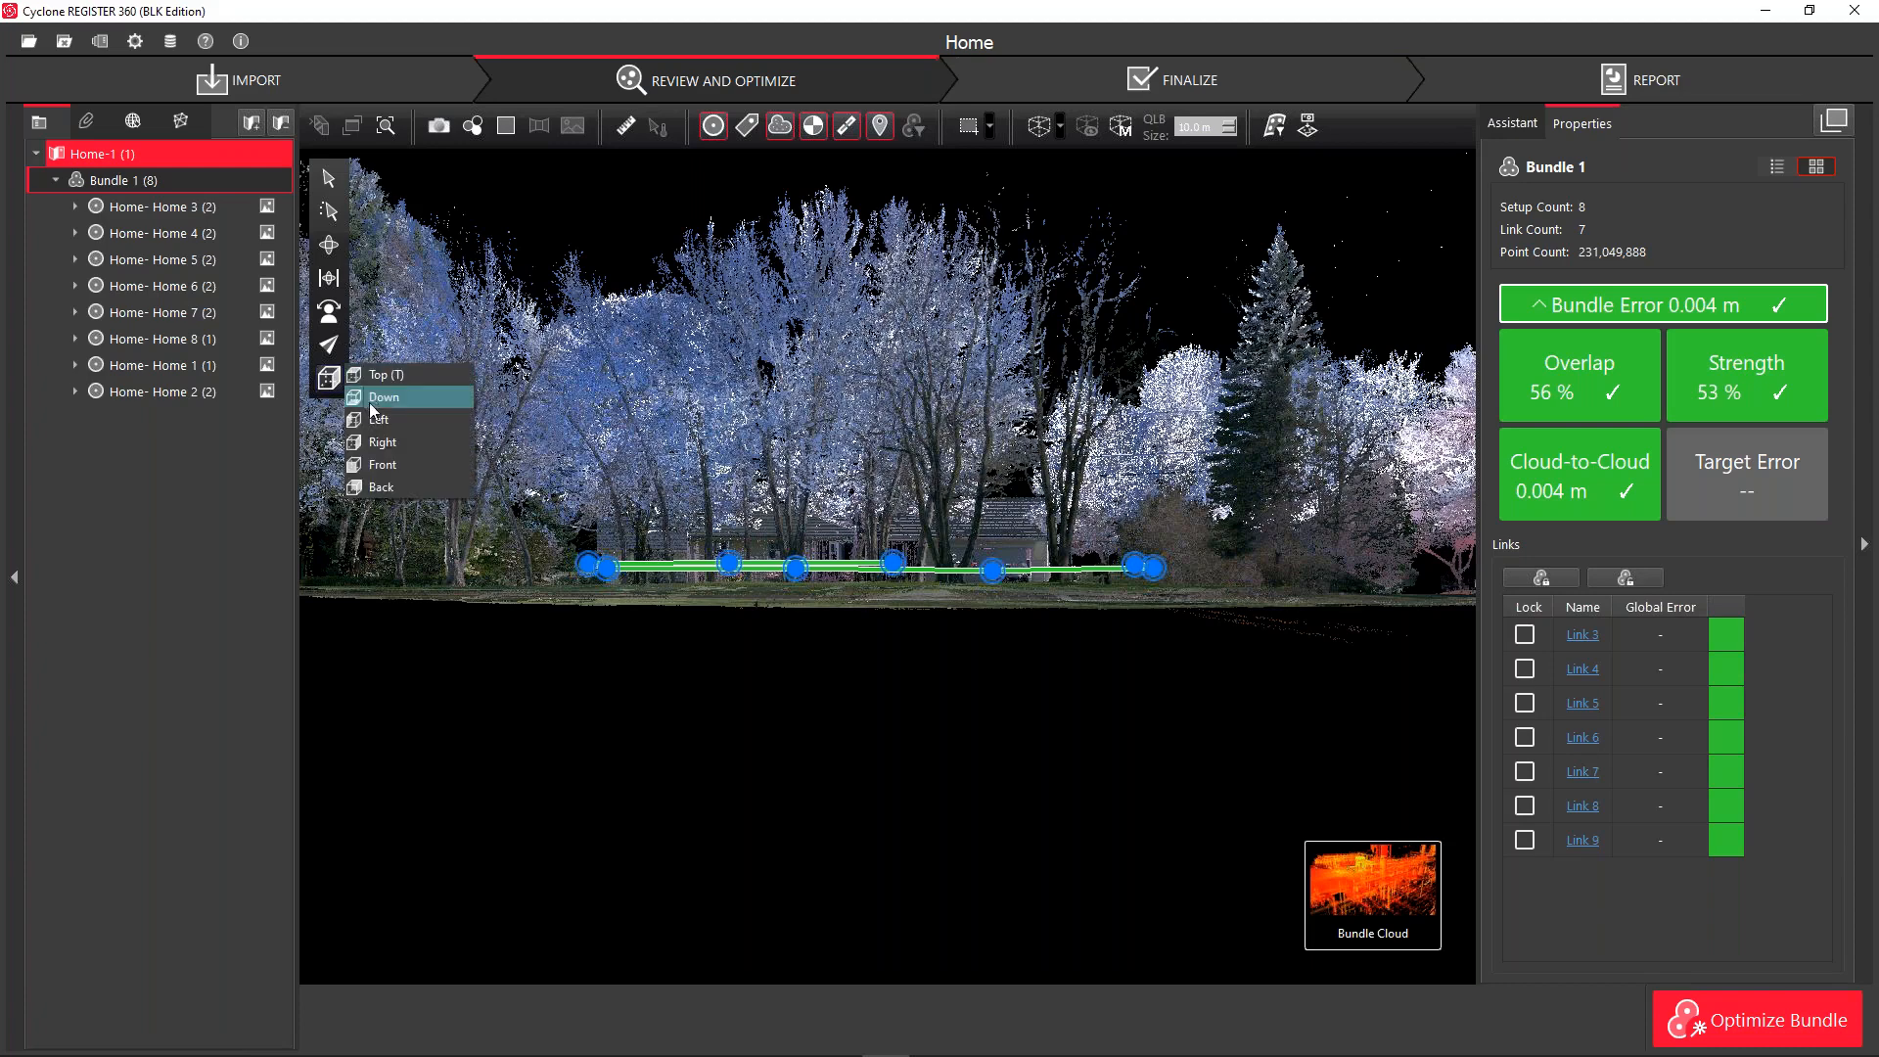
click(381, 486)
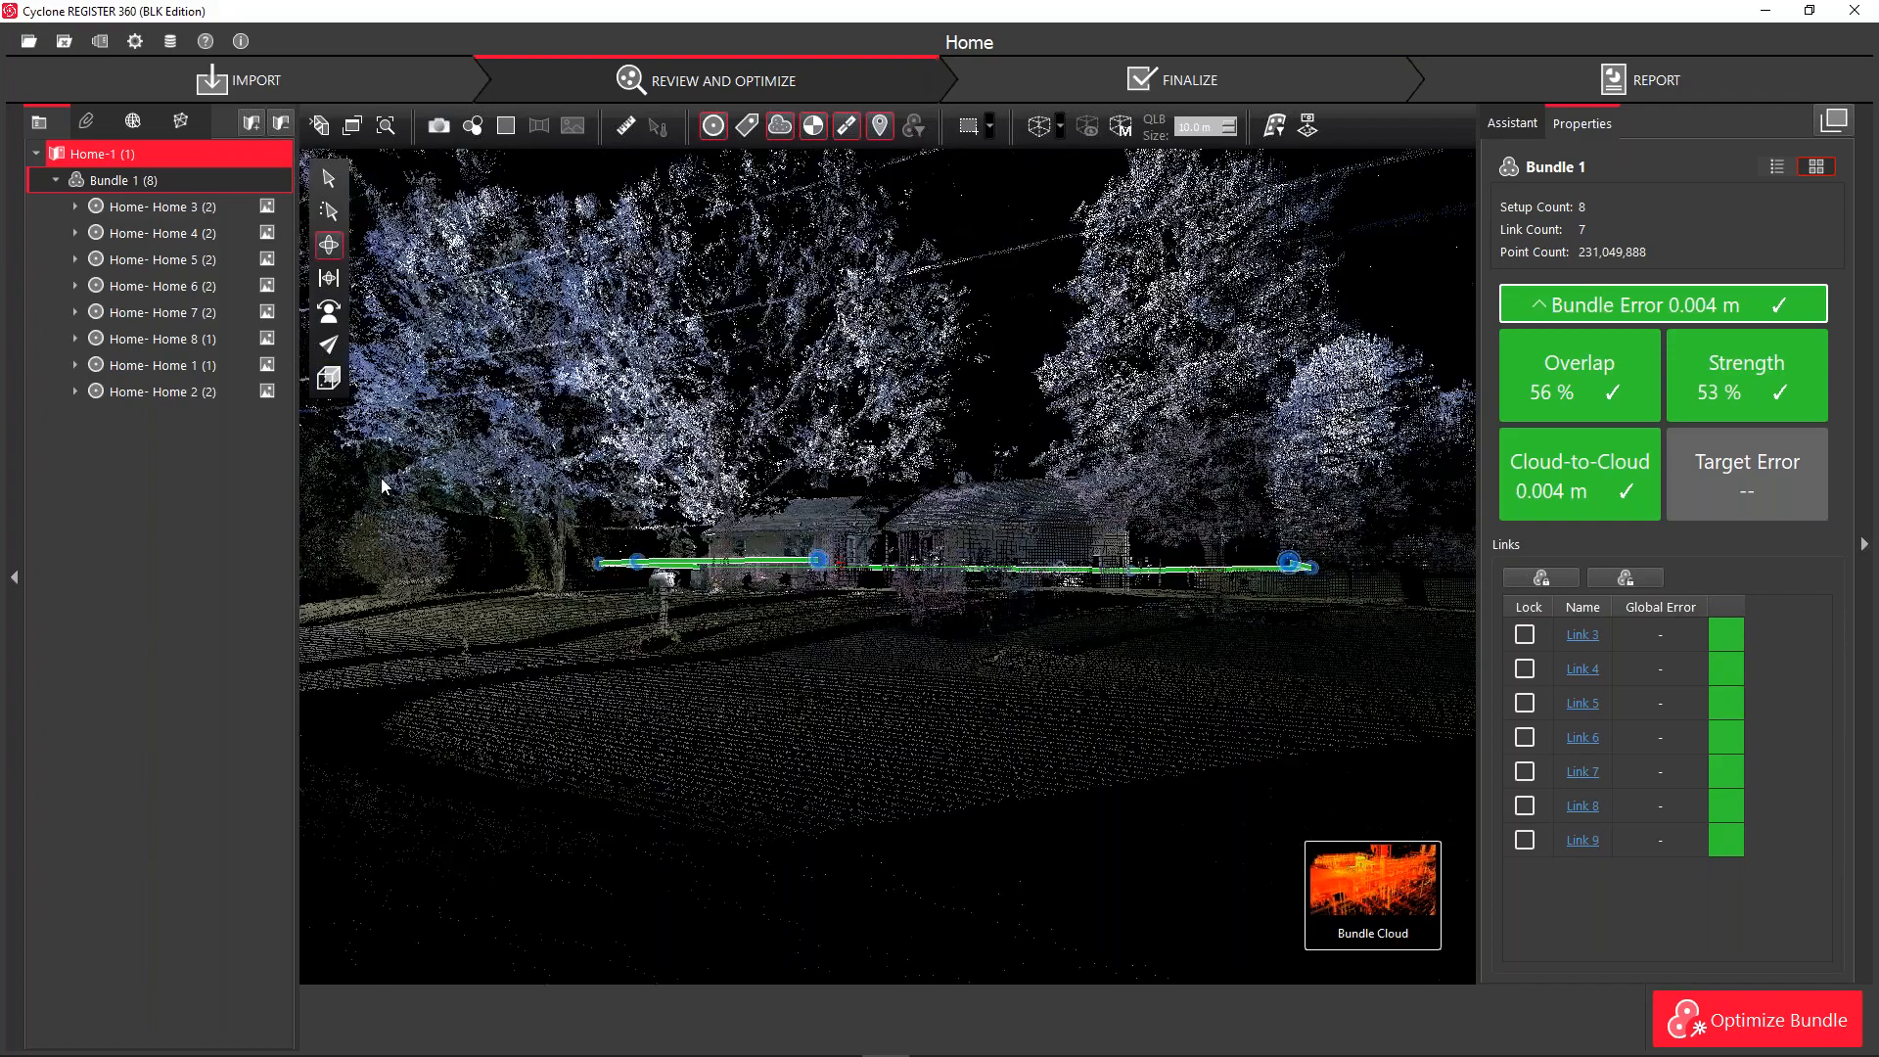
click(330, 379)
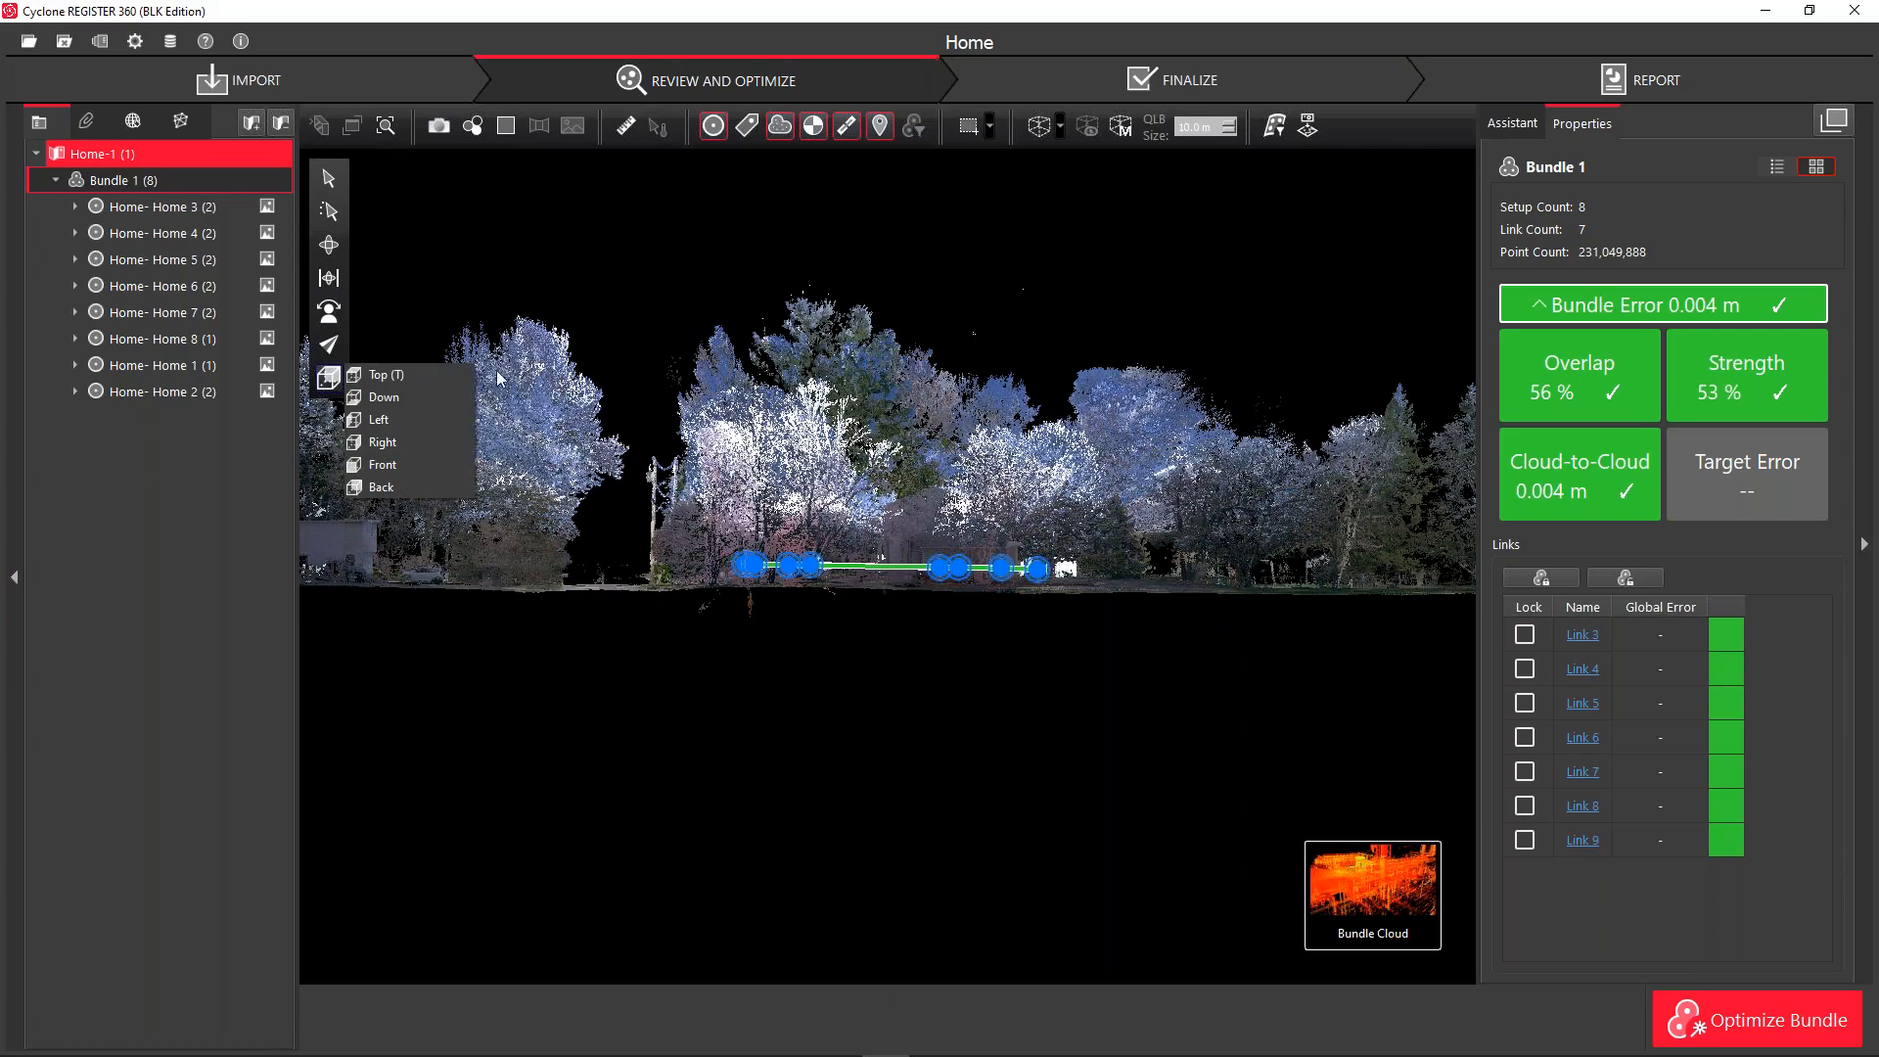
click(839, 255)
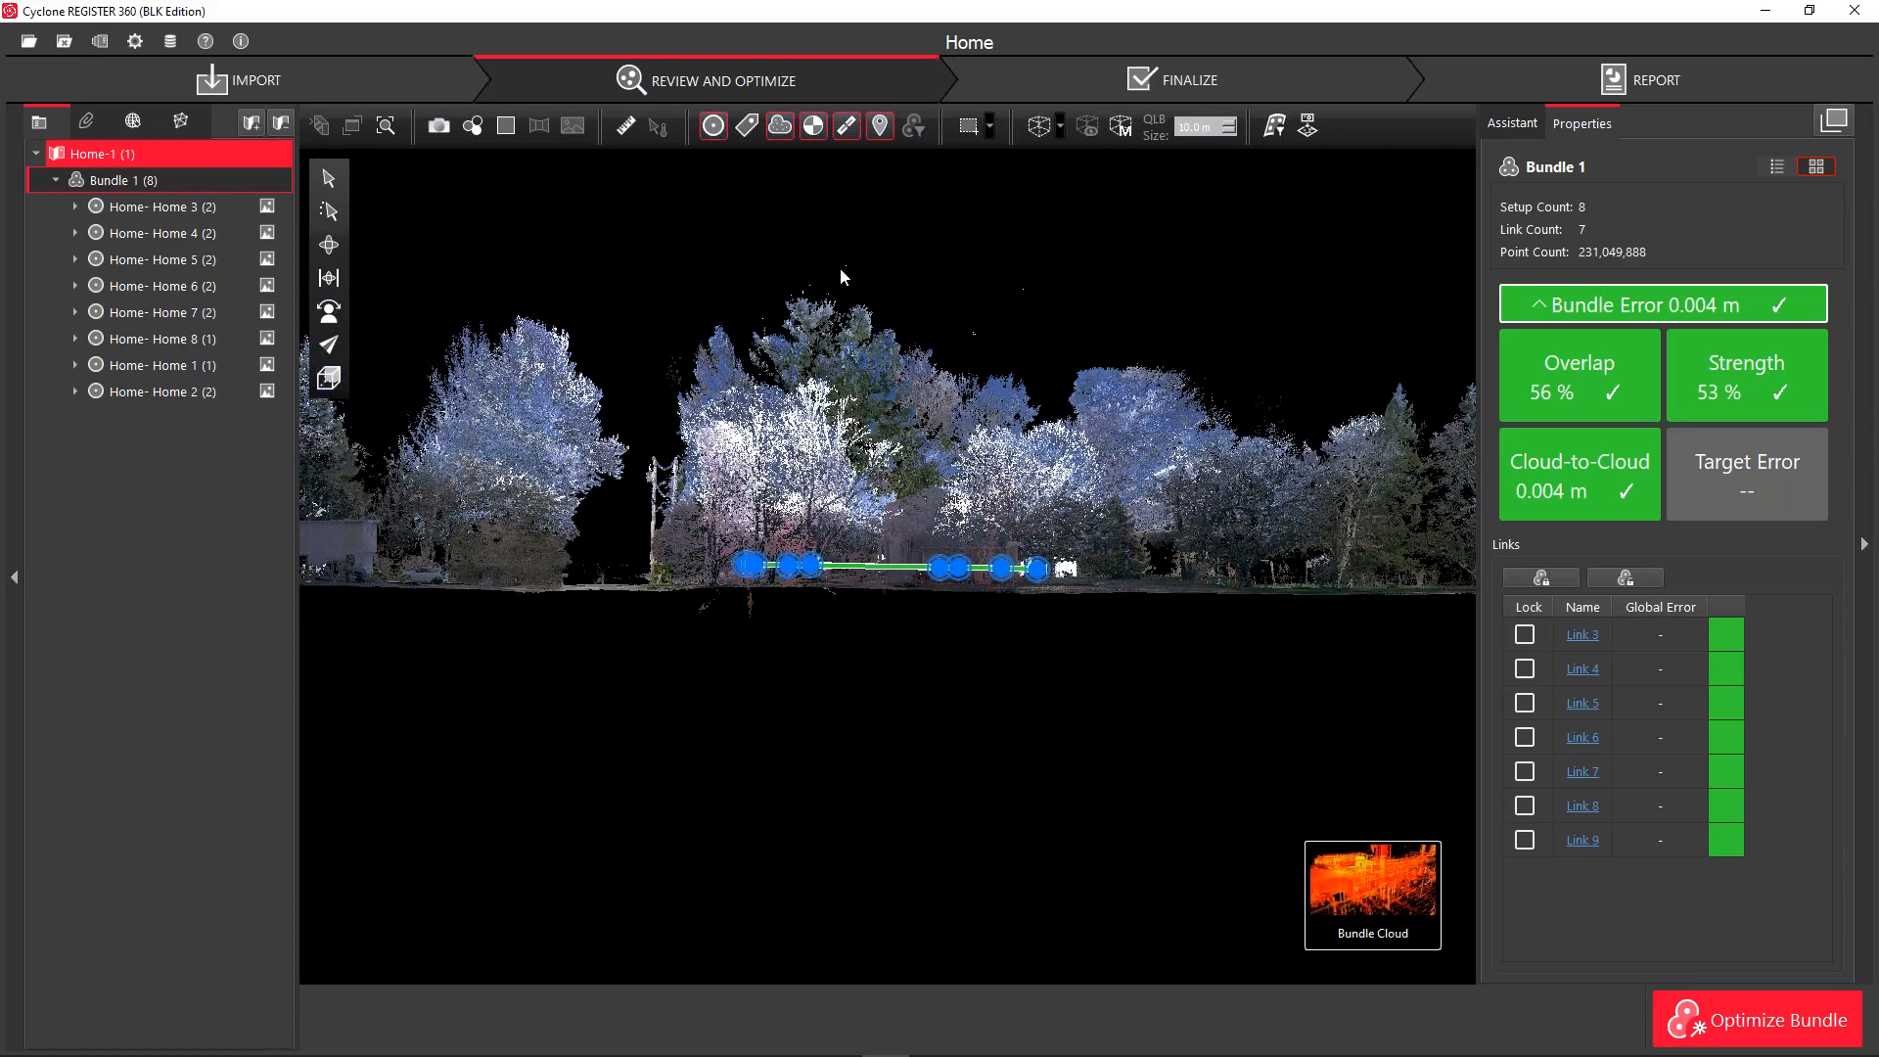
key(t)
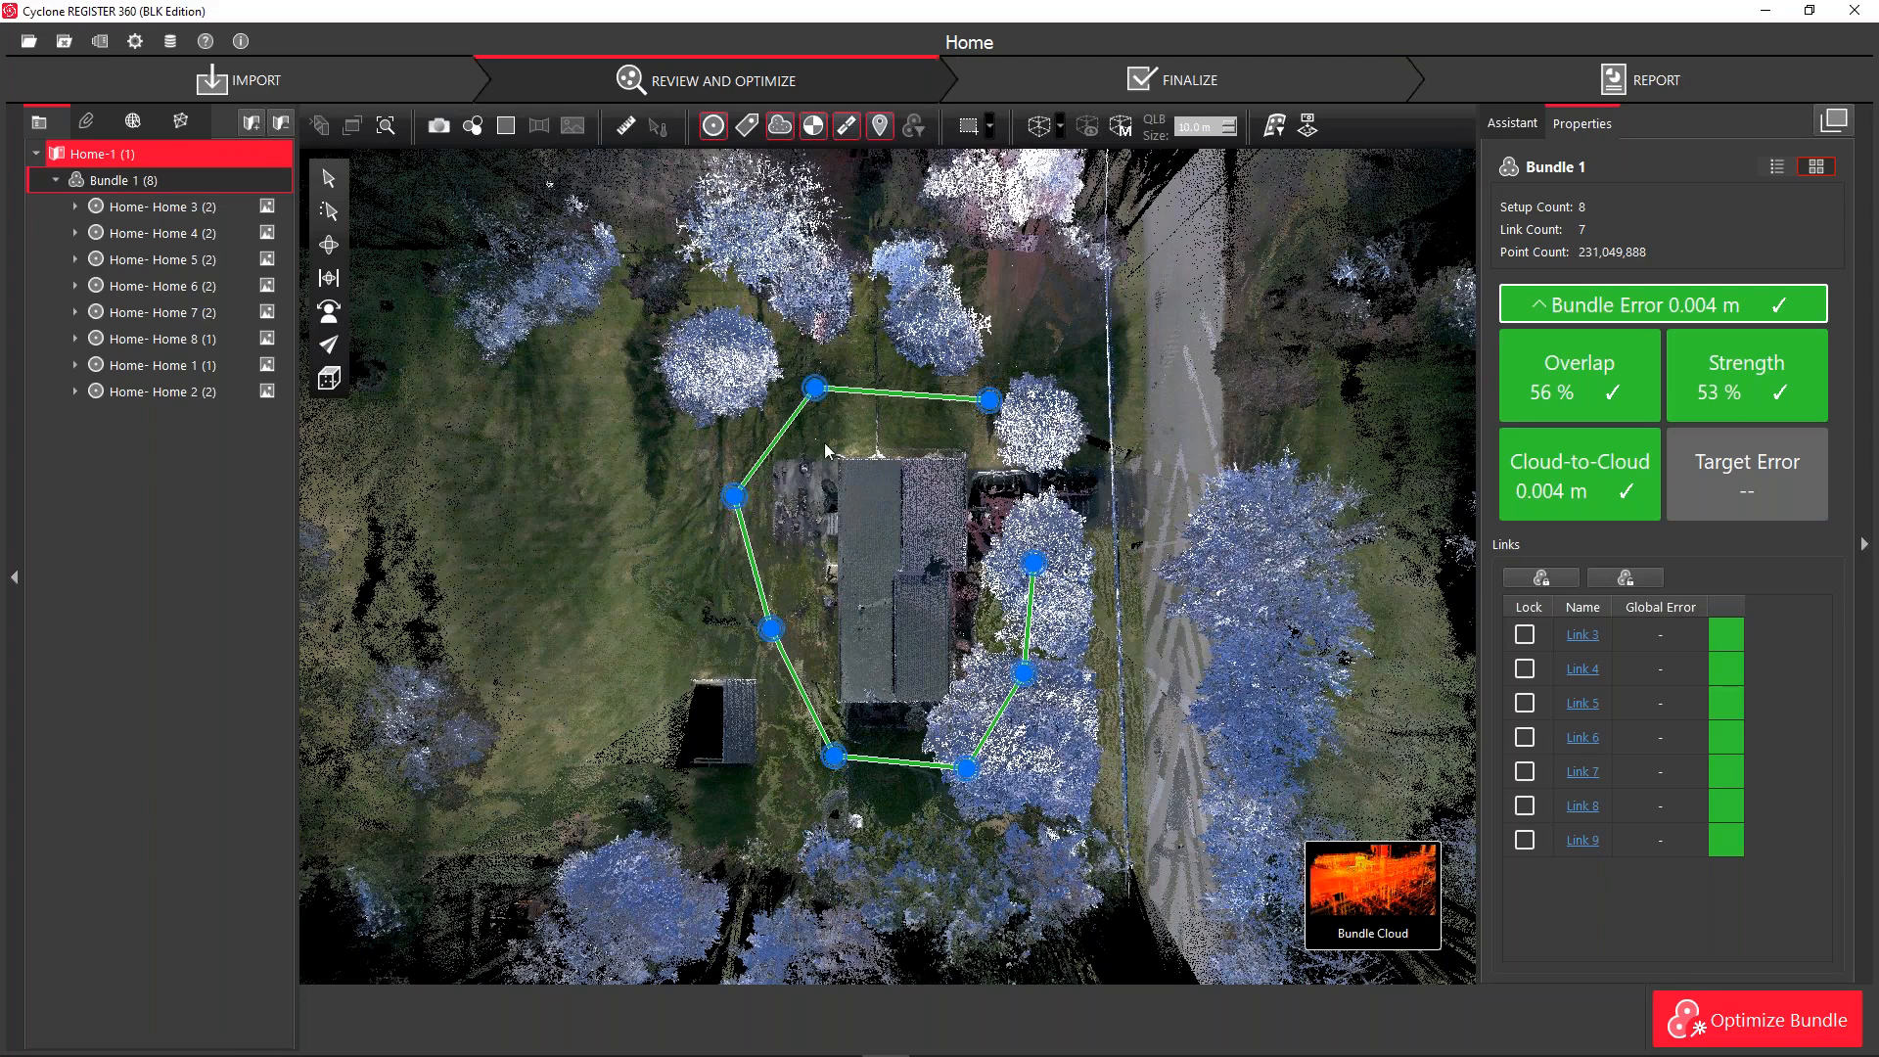
click(773, 636)
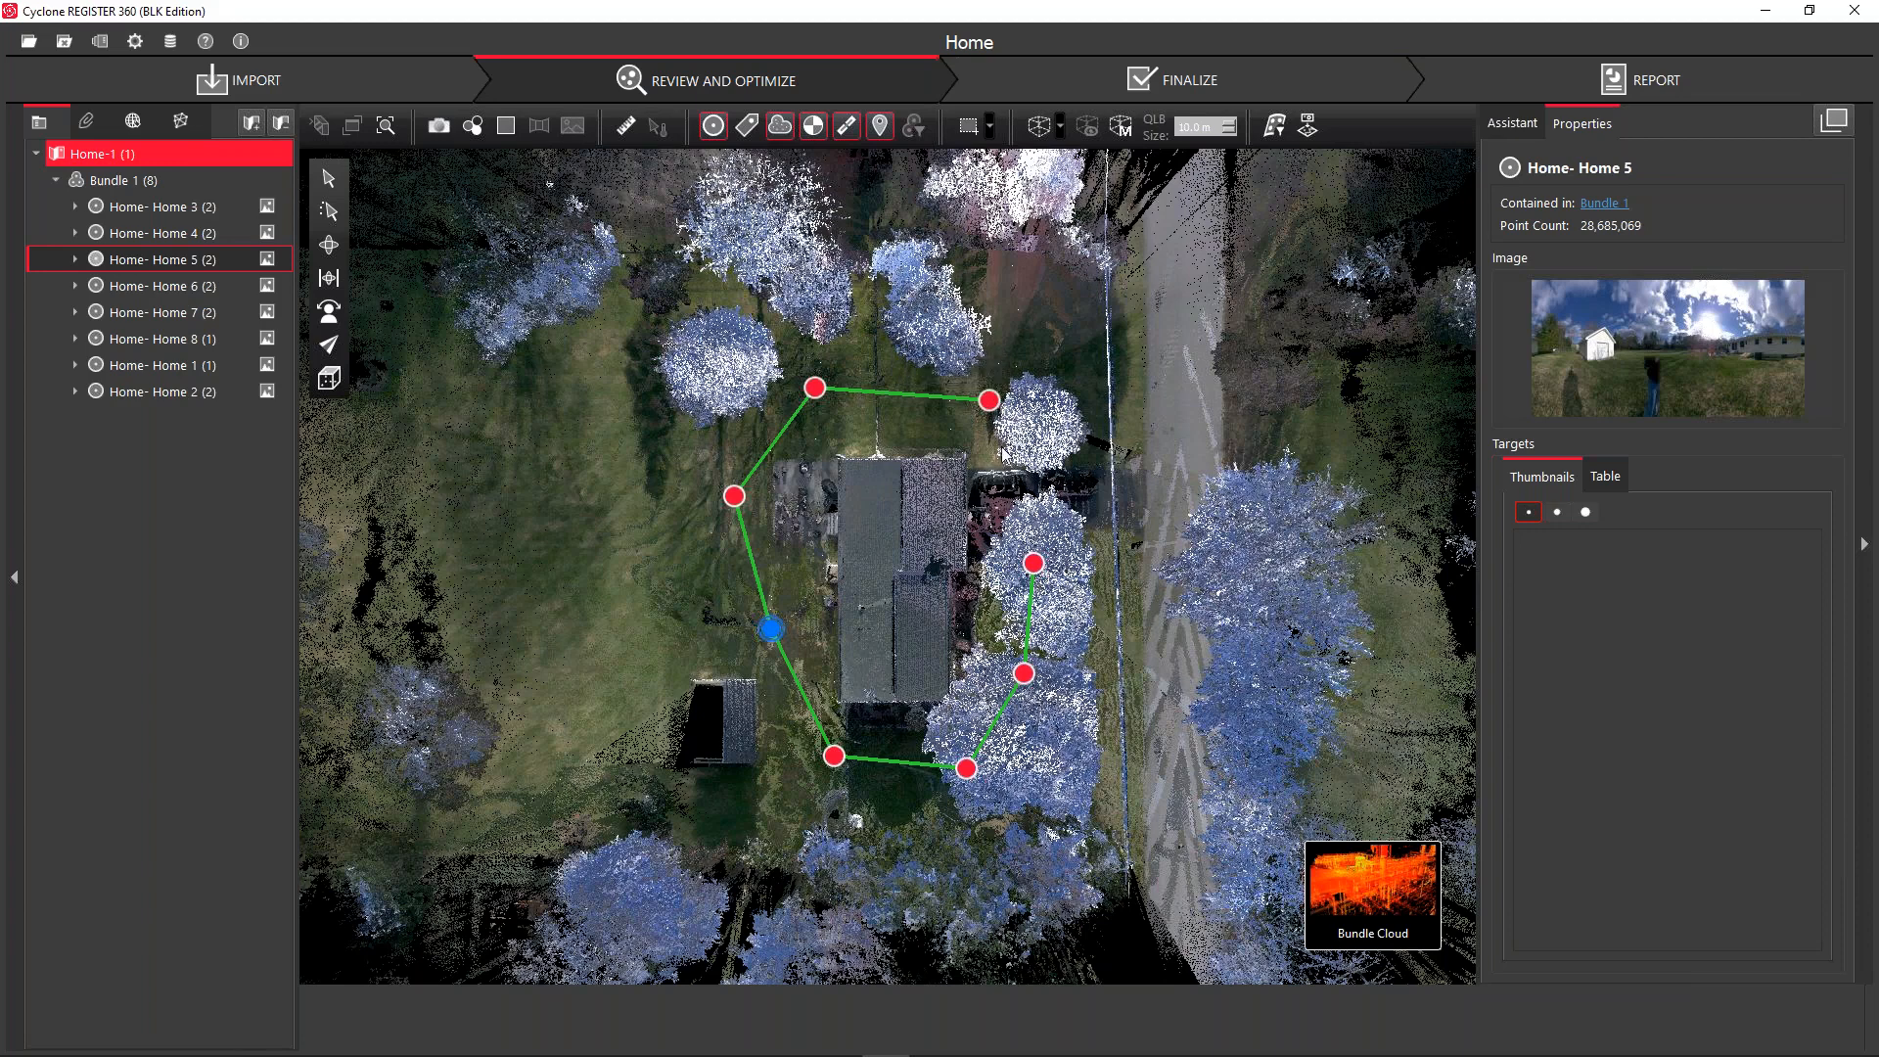
click(816, 390)
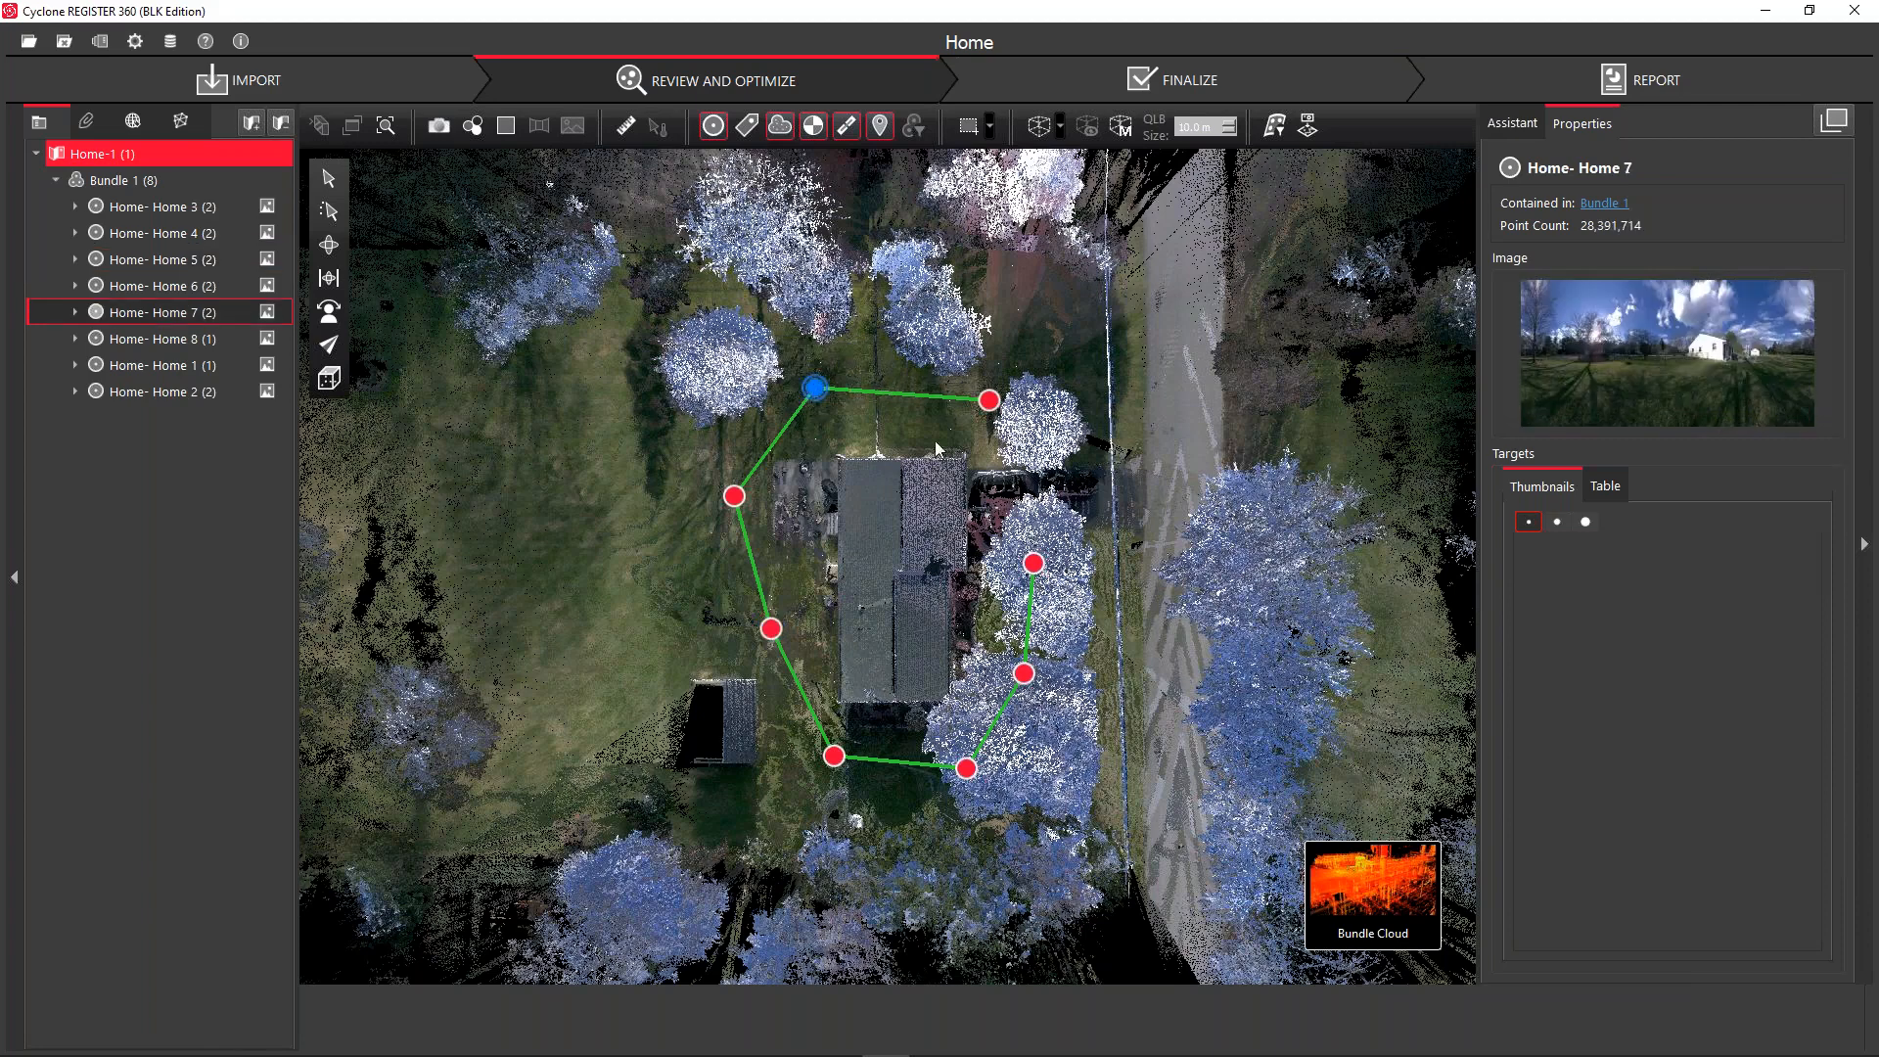
click(987, 403)
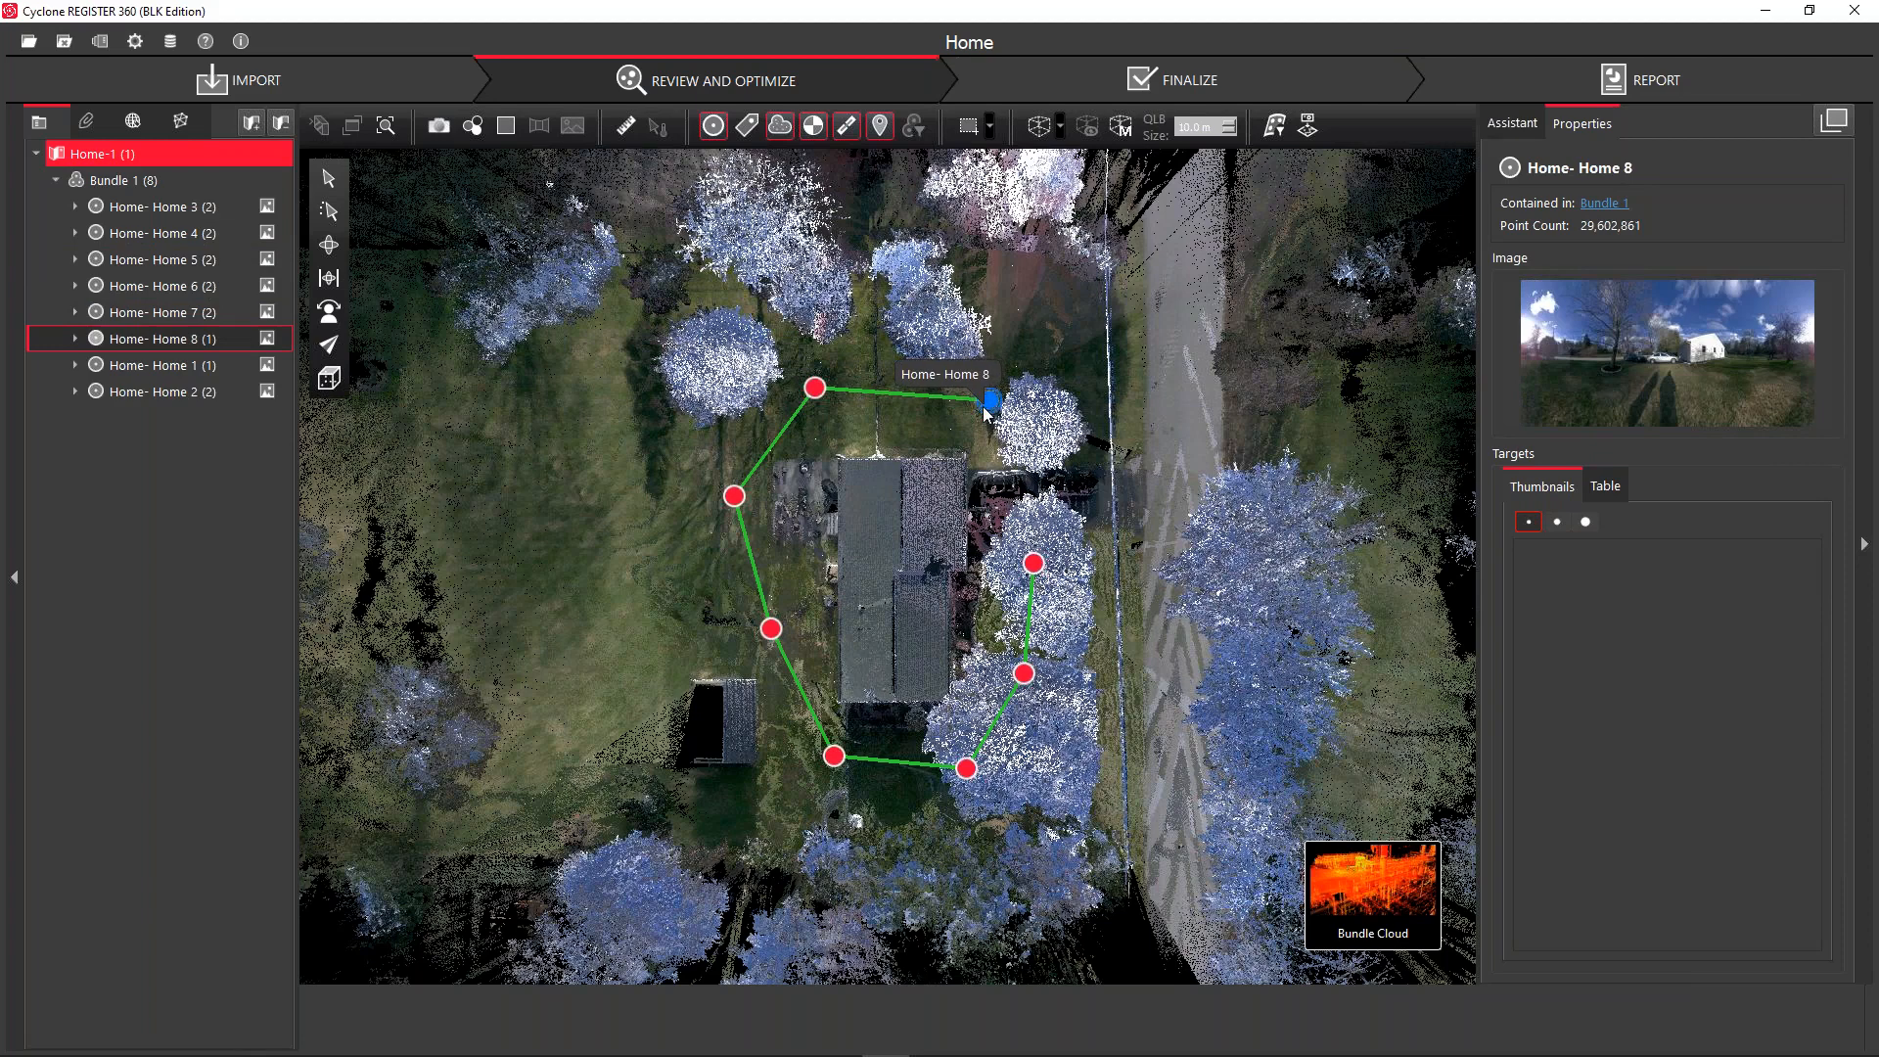
click(735, 499)
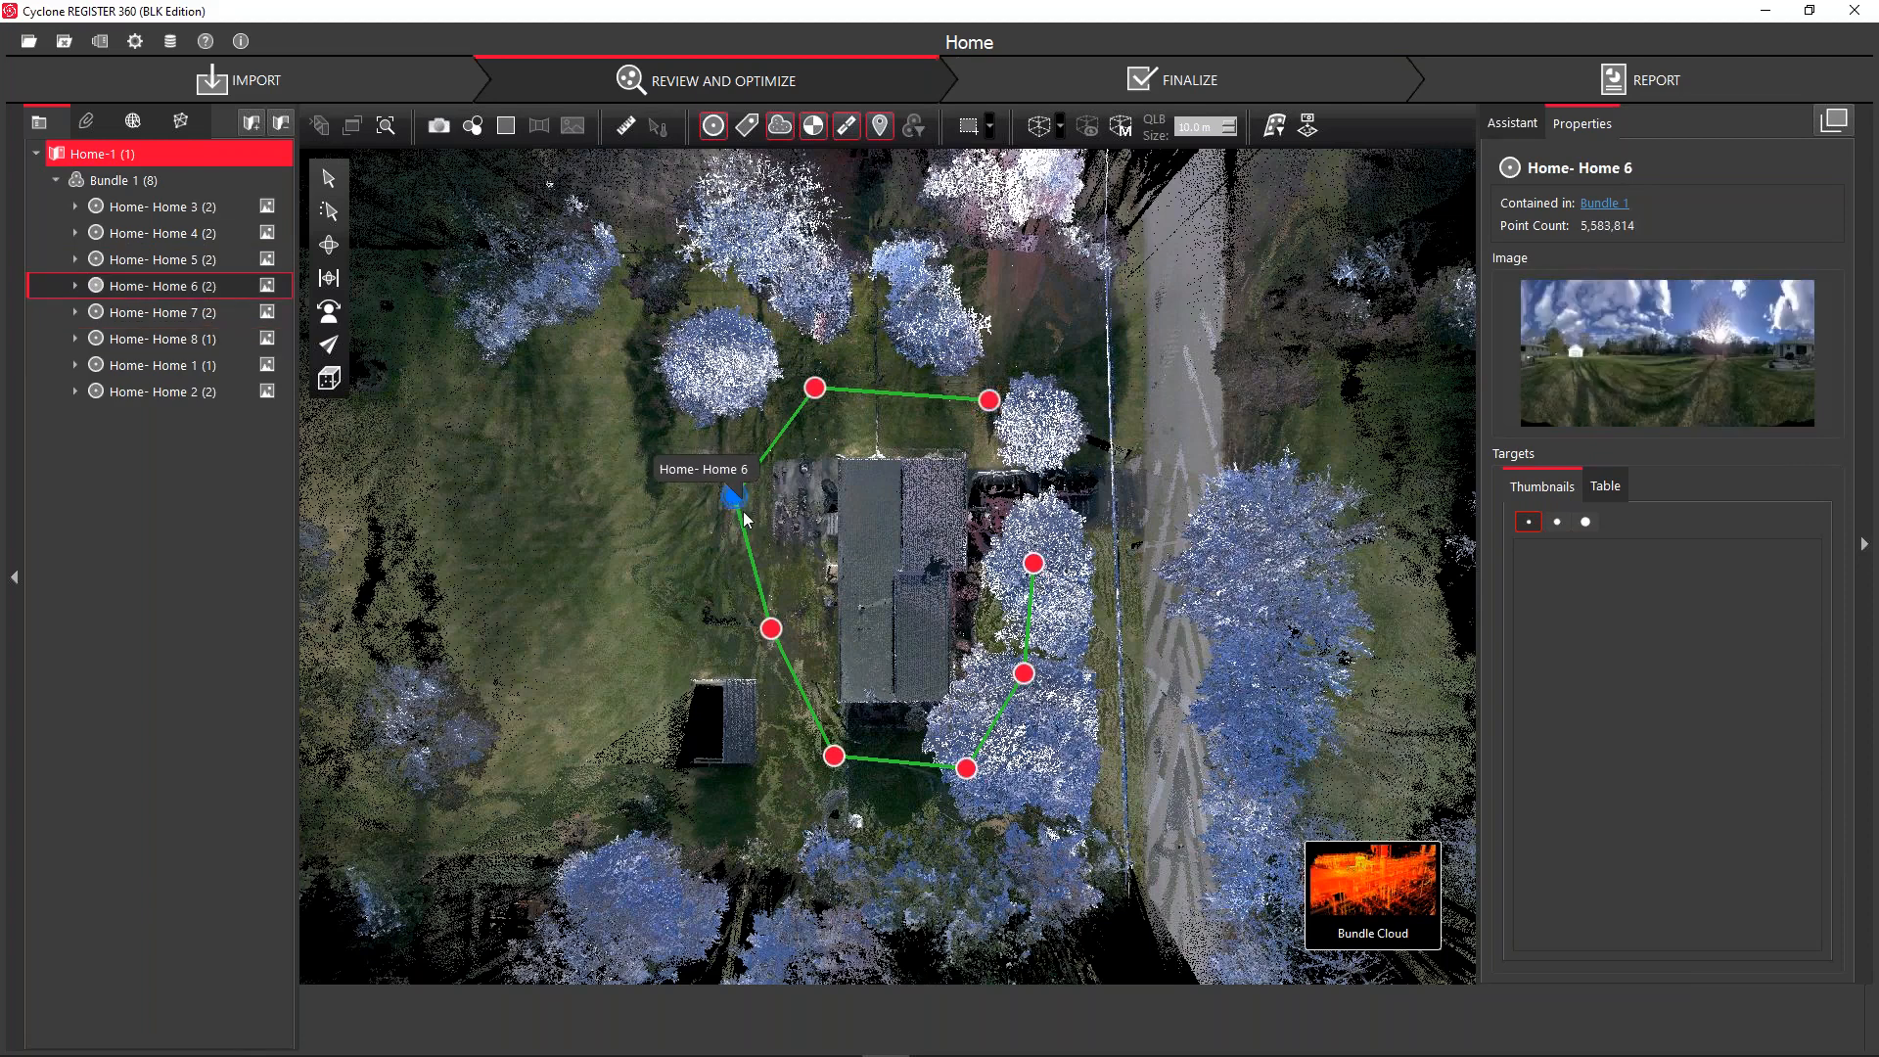
click(772, 631)
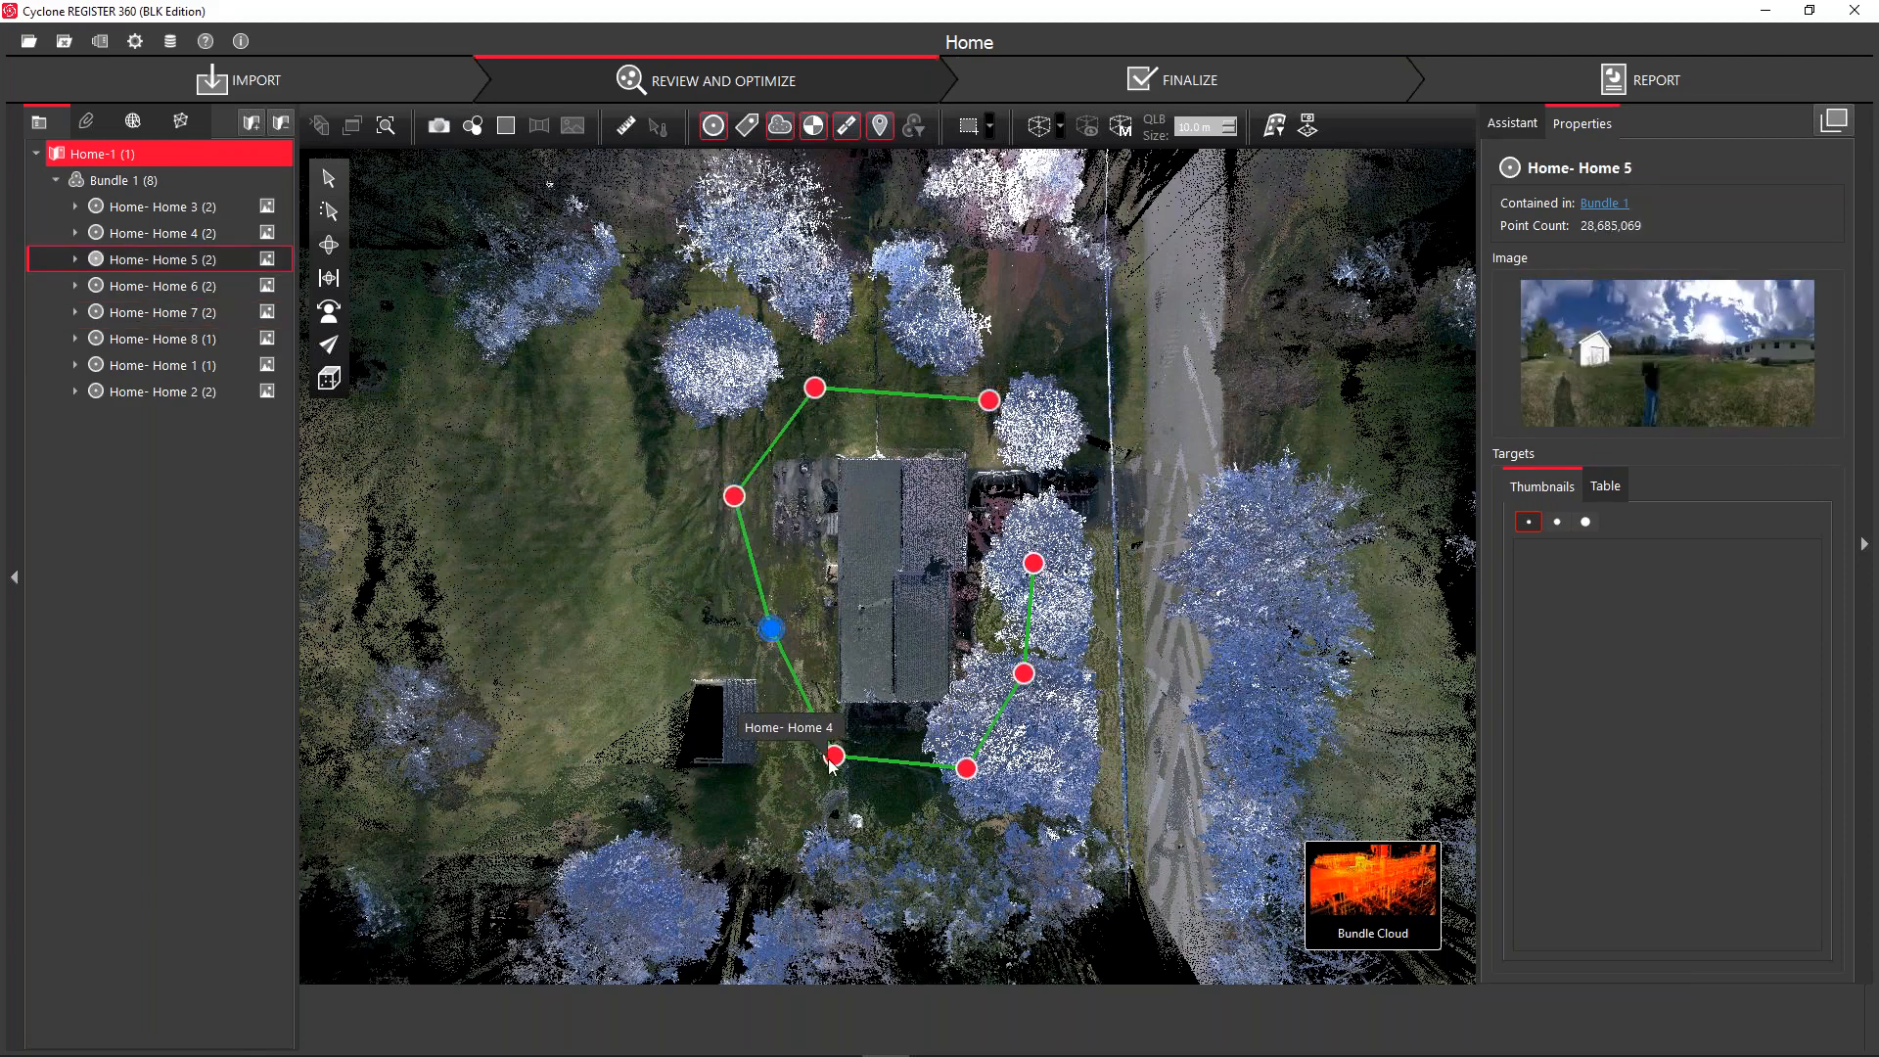
click(834, 757)
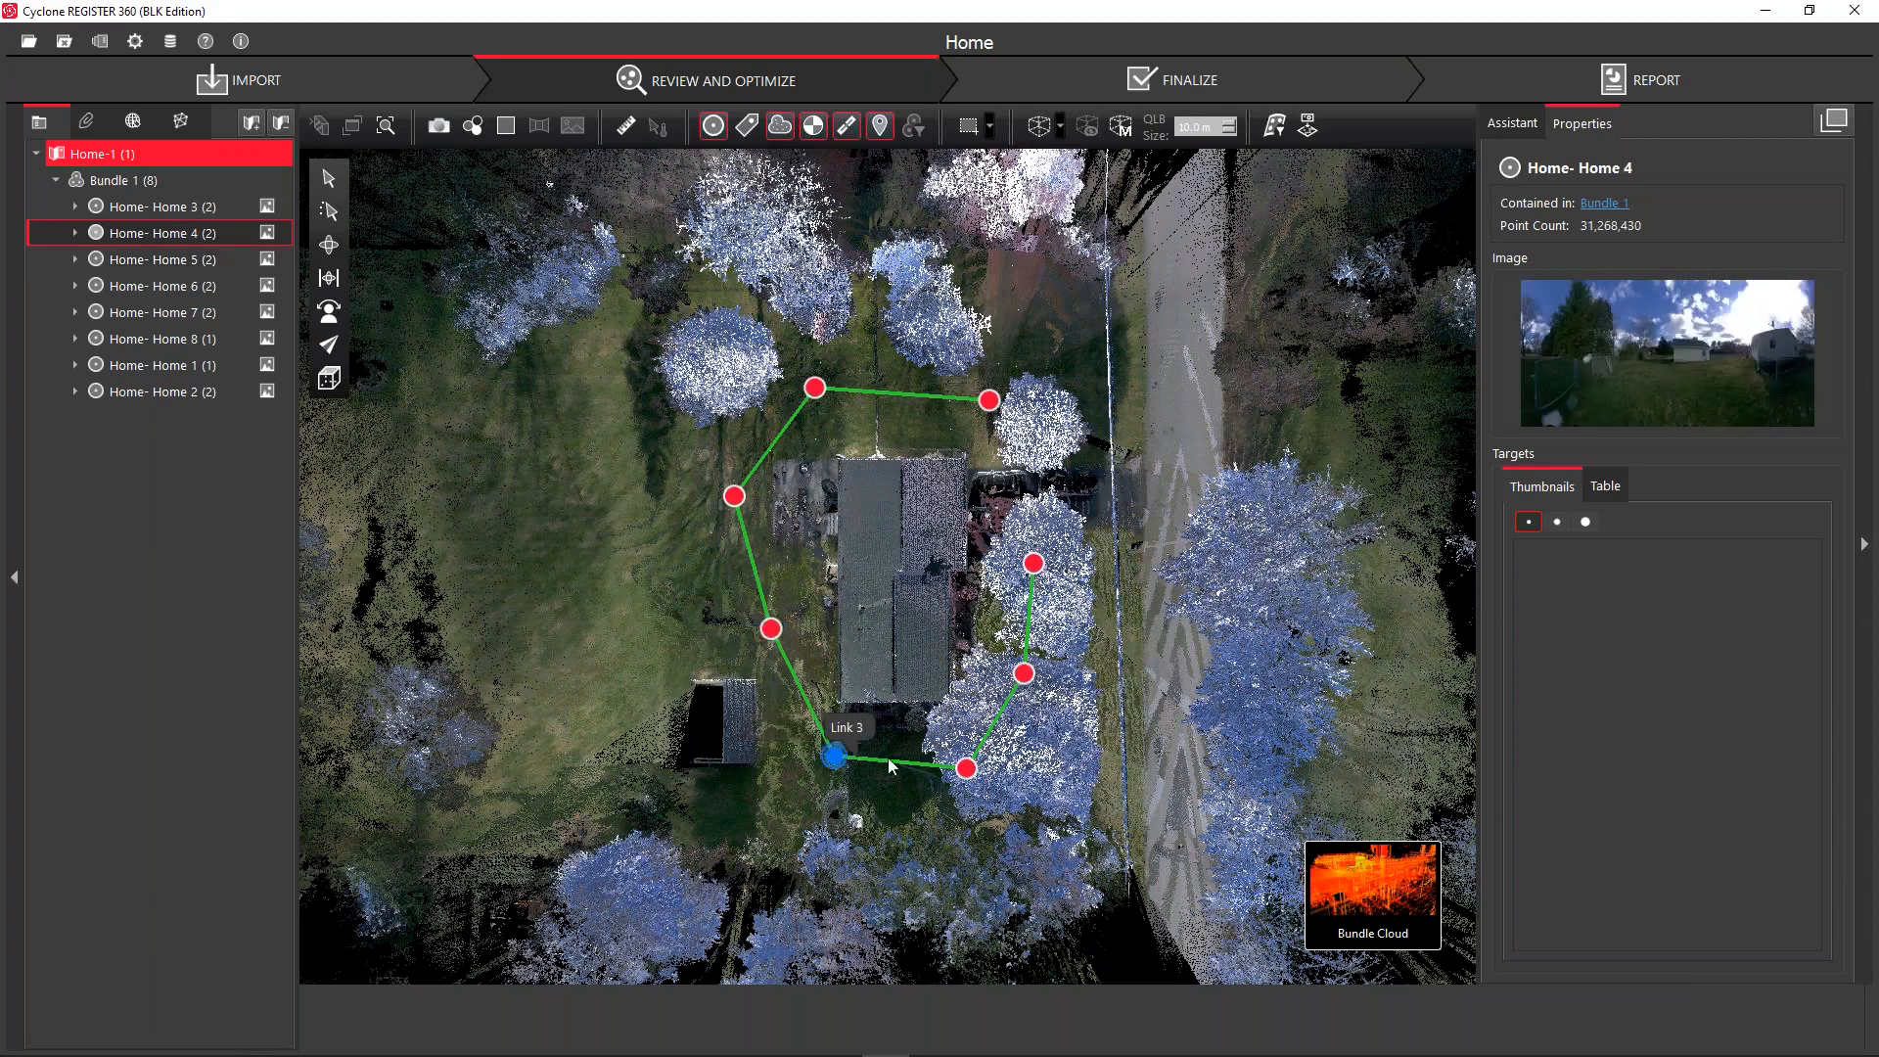
click(966, 769)
click(1023, 673)
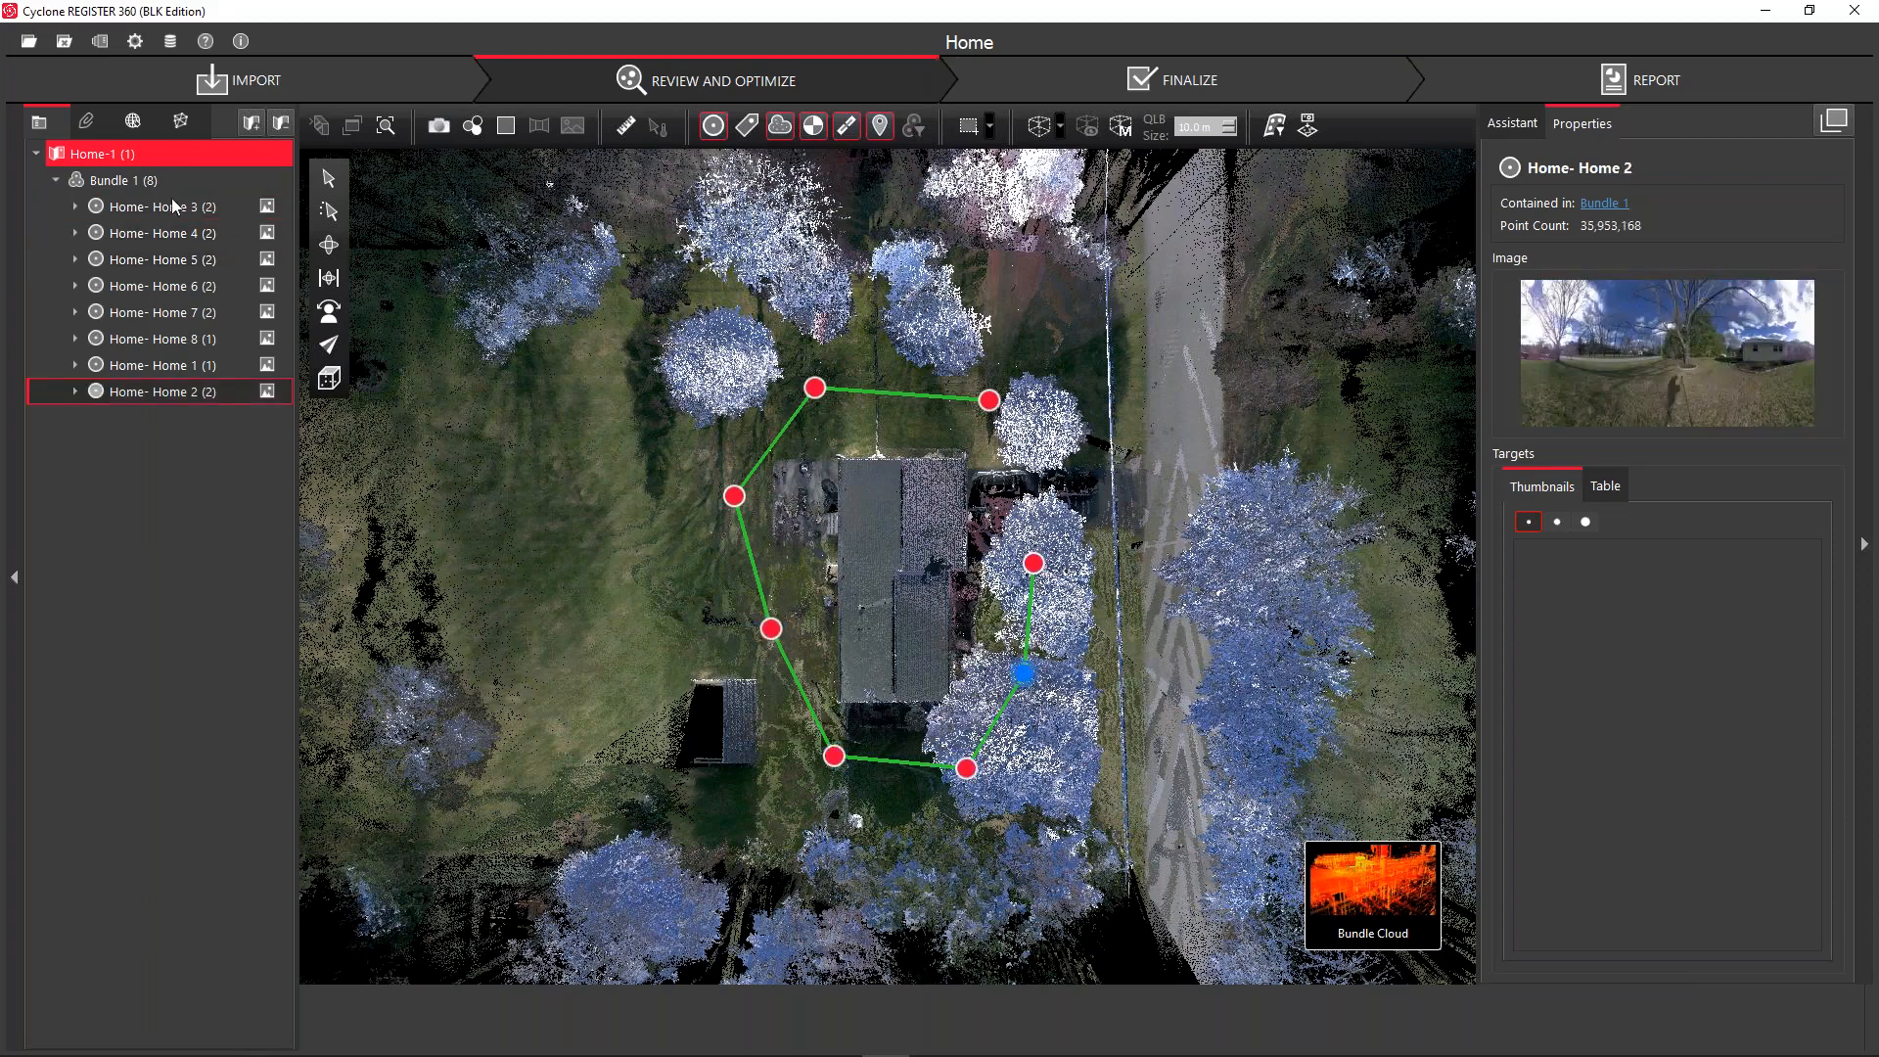
click(170, 188)
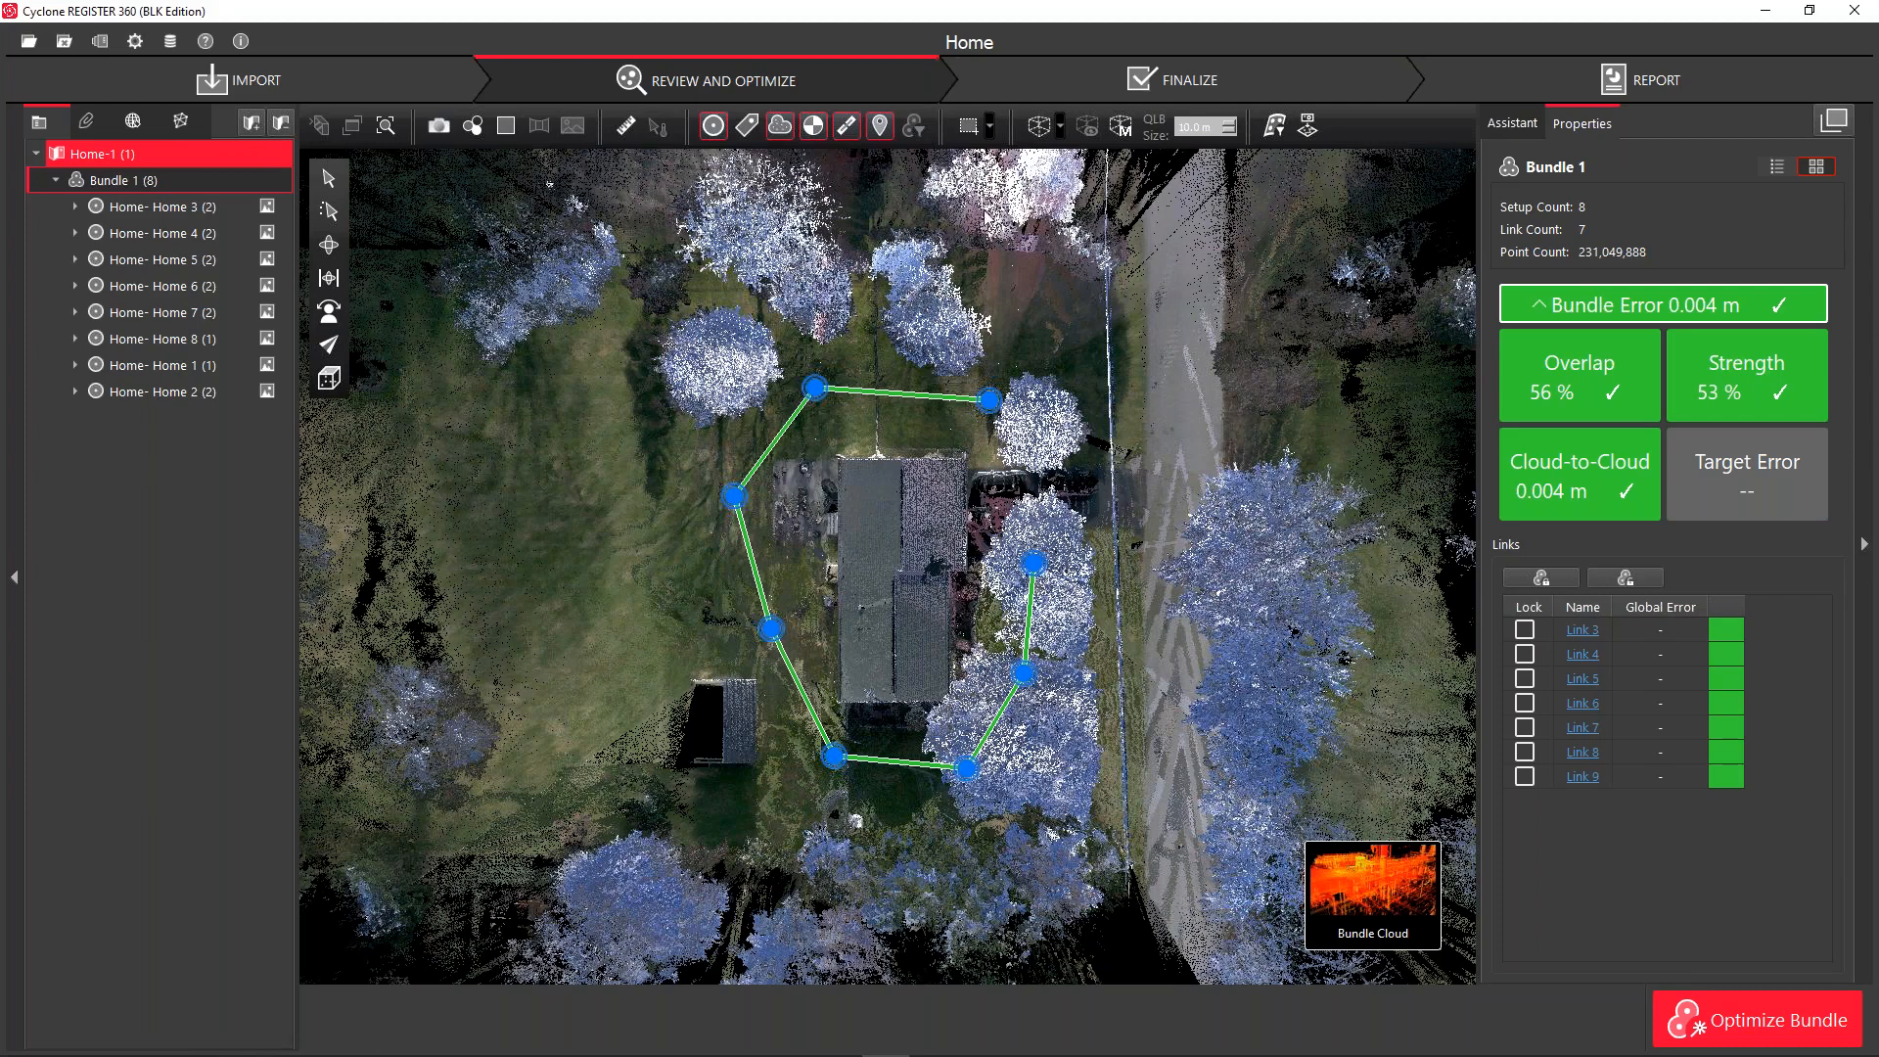
Create a limit box around the whole cloud and switch to Orbit navigation
click(1040, 127)
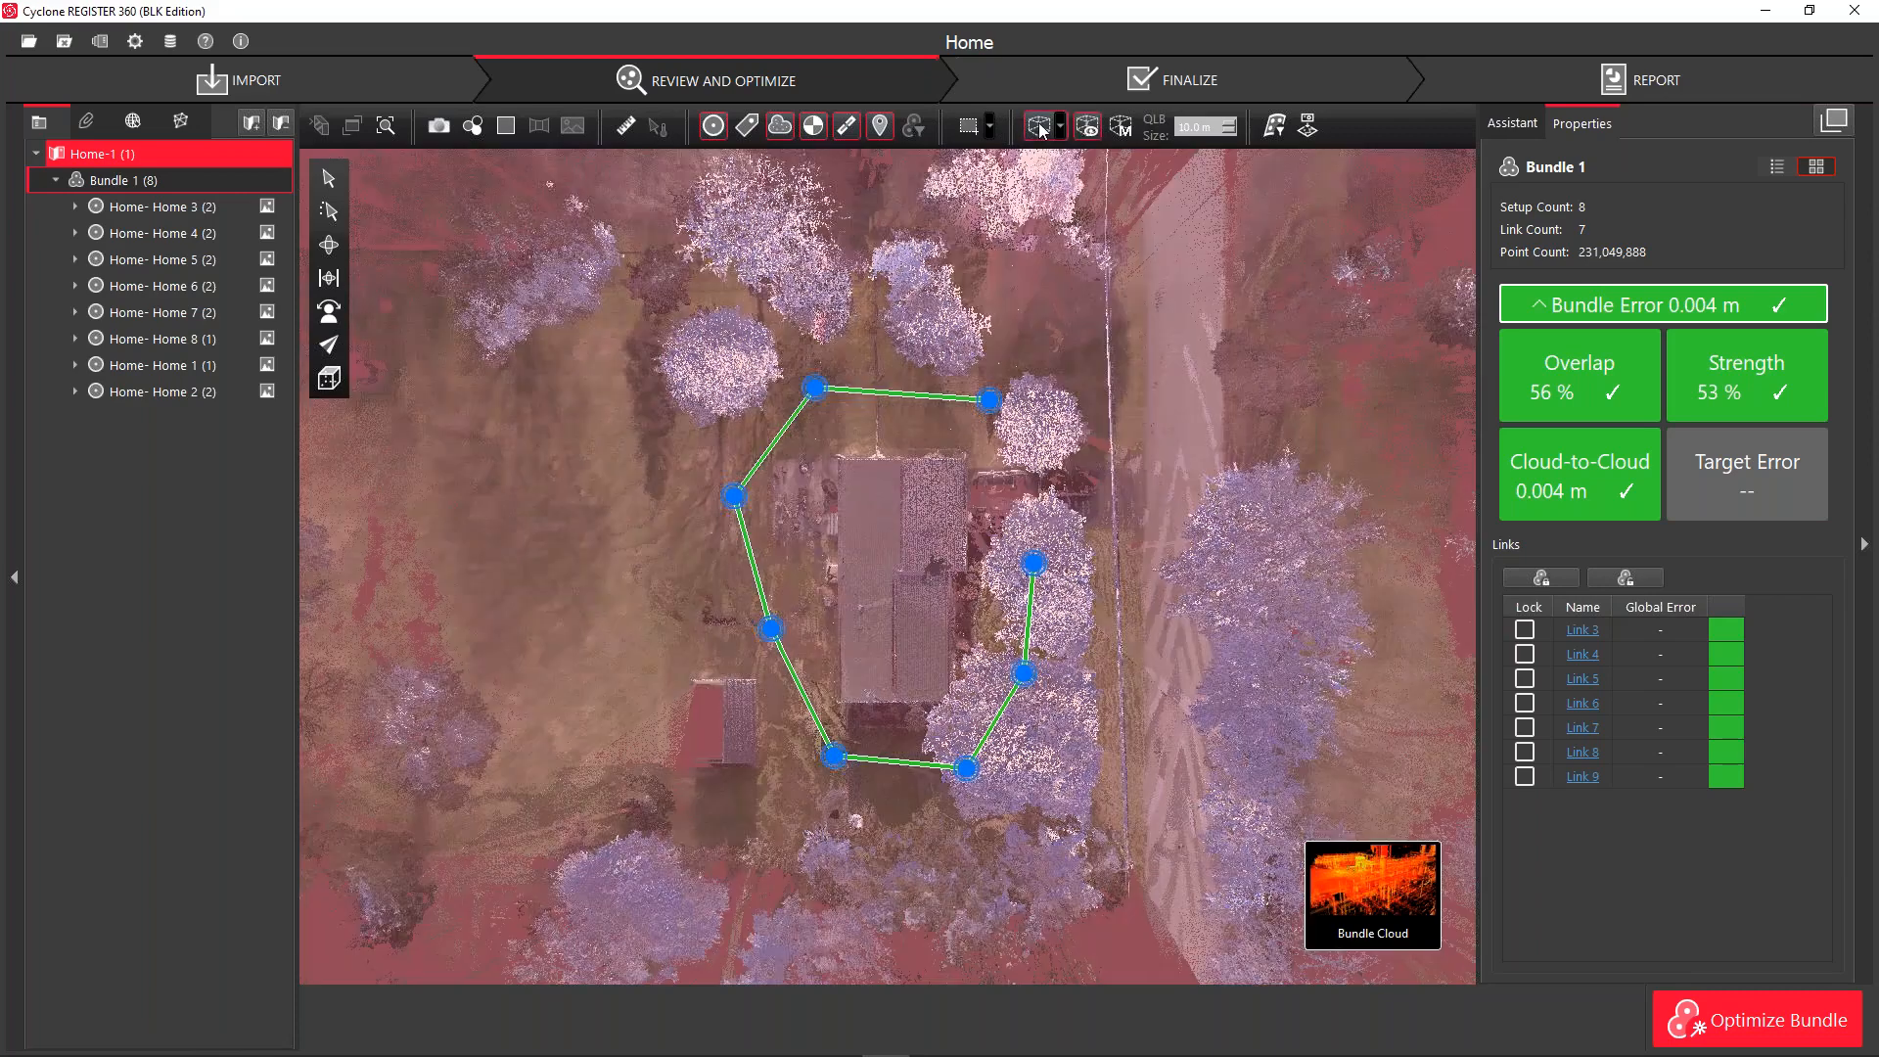
scroll(967, 415, down, 8)
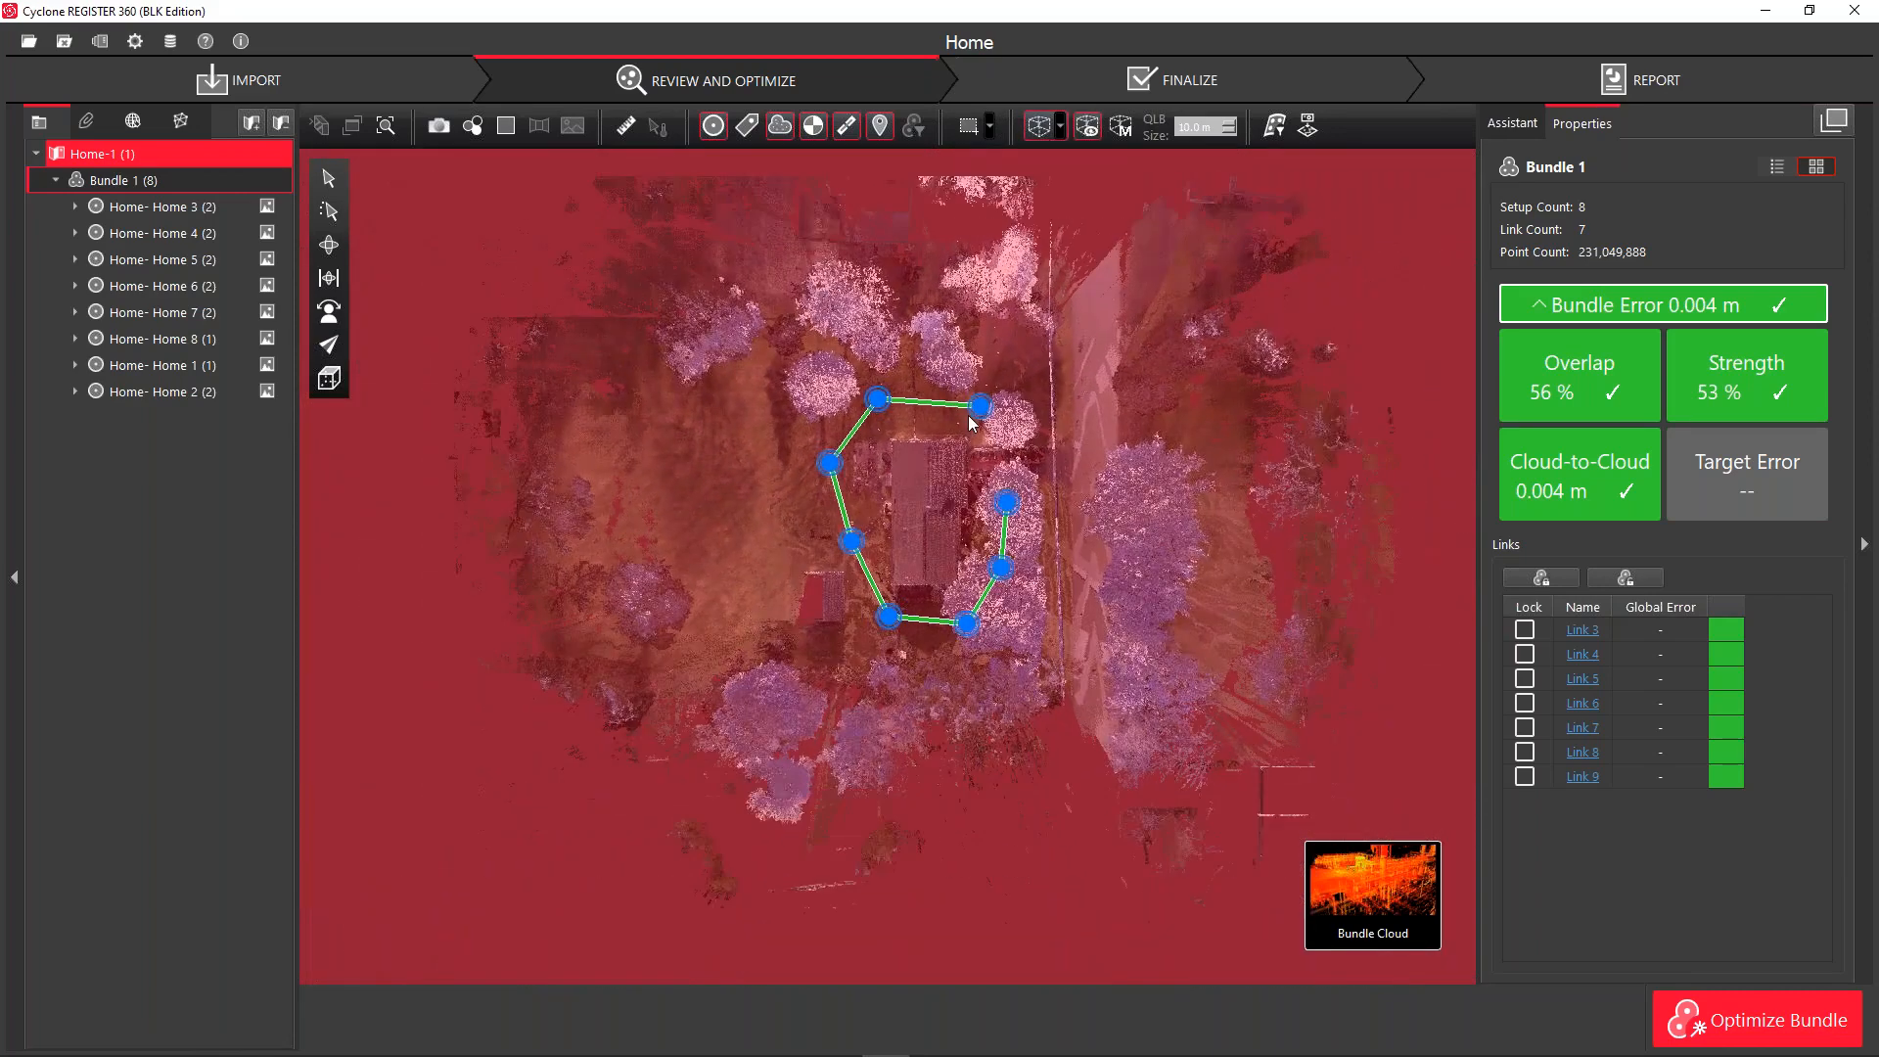
scroll(1018, 234, up, 5)
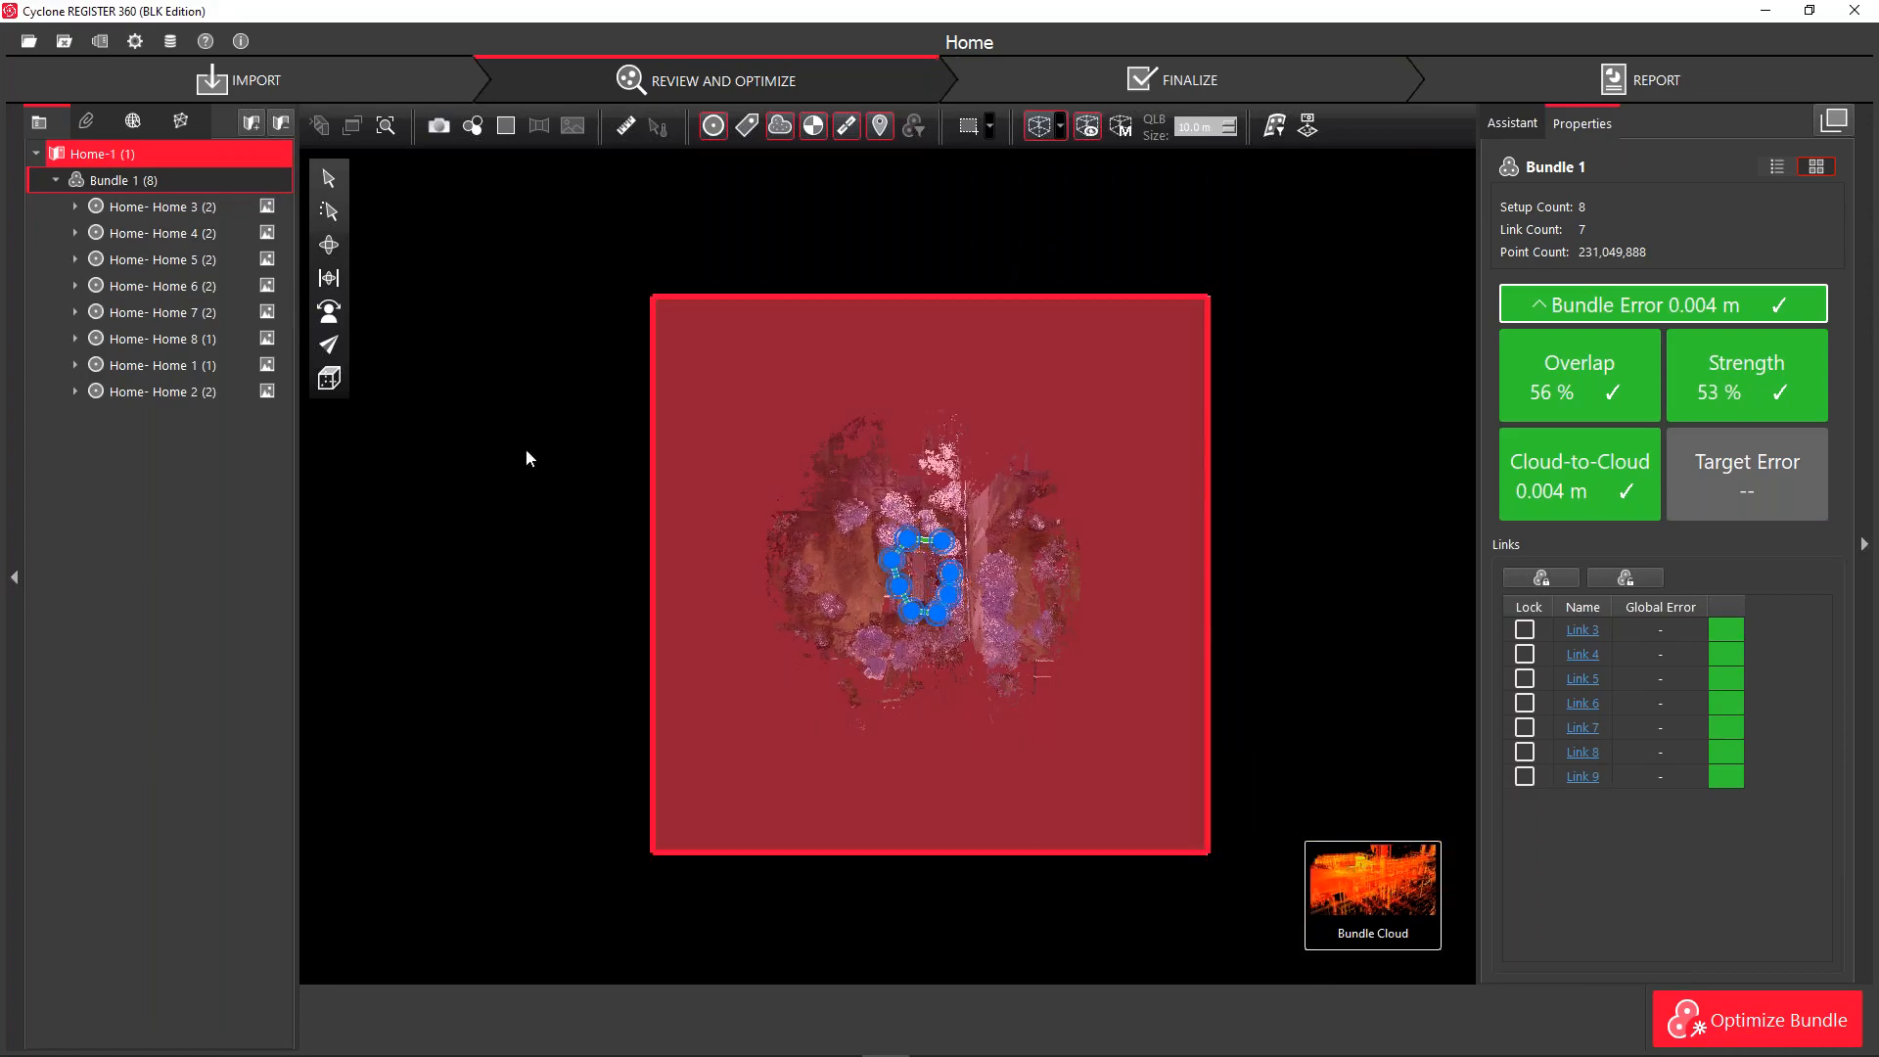
click(328, 247)
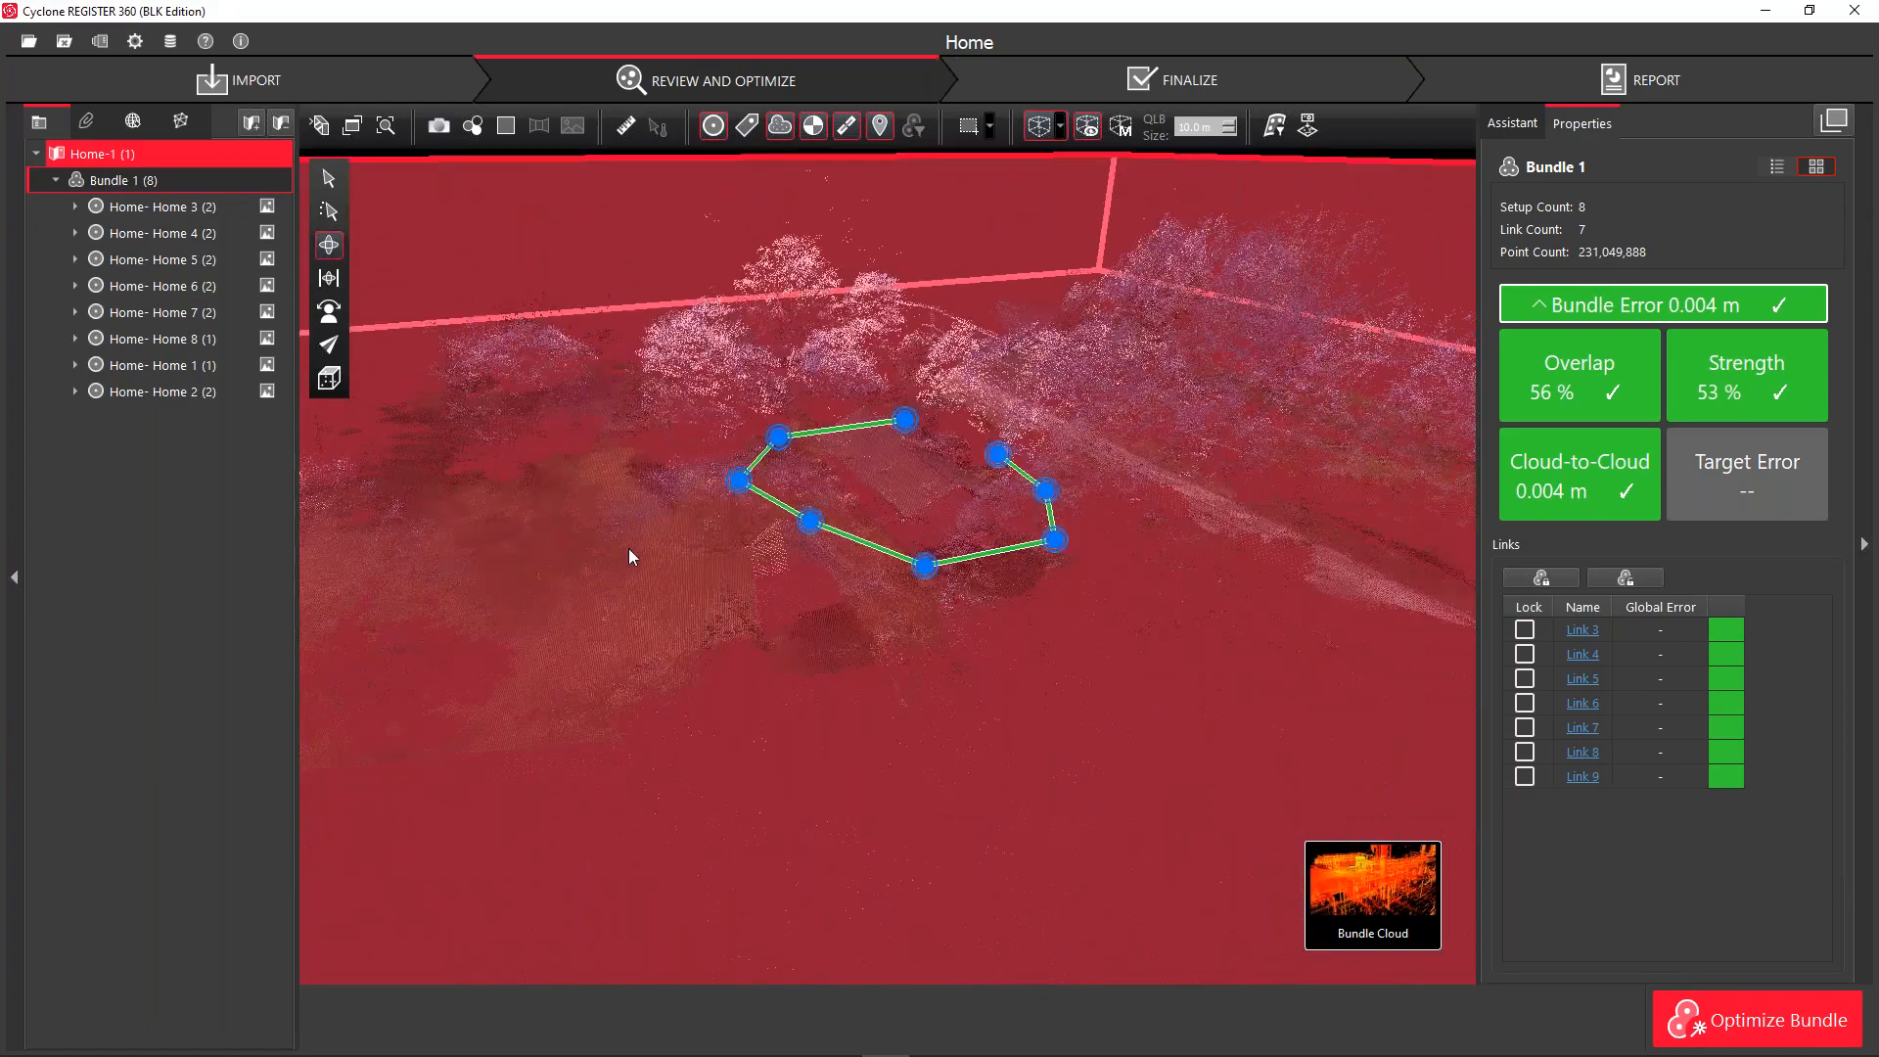
Resize the limit box, pulling its front face inward and raising its top
drag(630, 550, 719, 401)
scroll(721, 400, down, 6)
scroll(640, 497, up, 2)
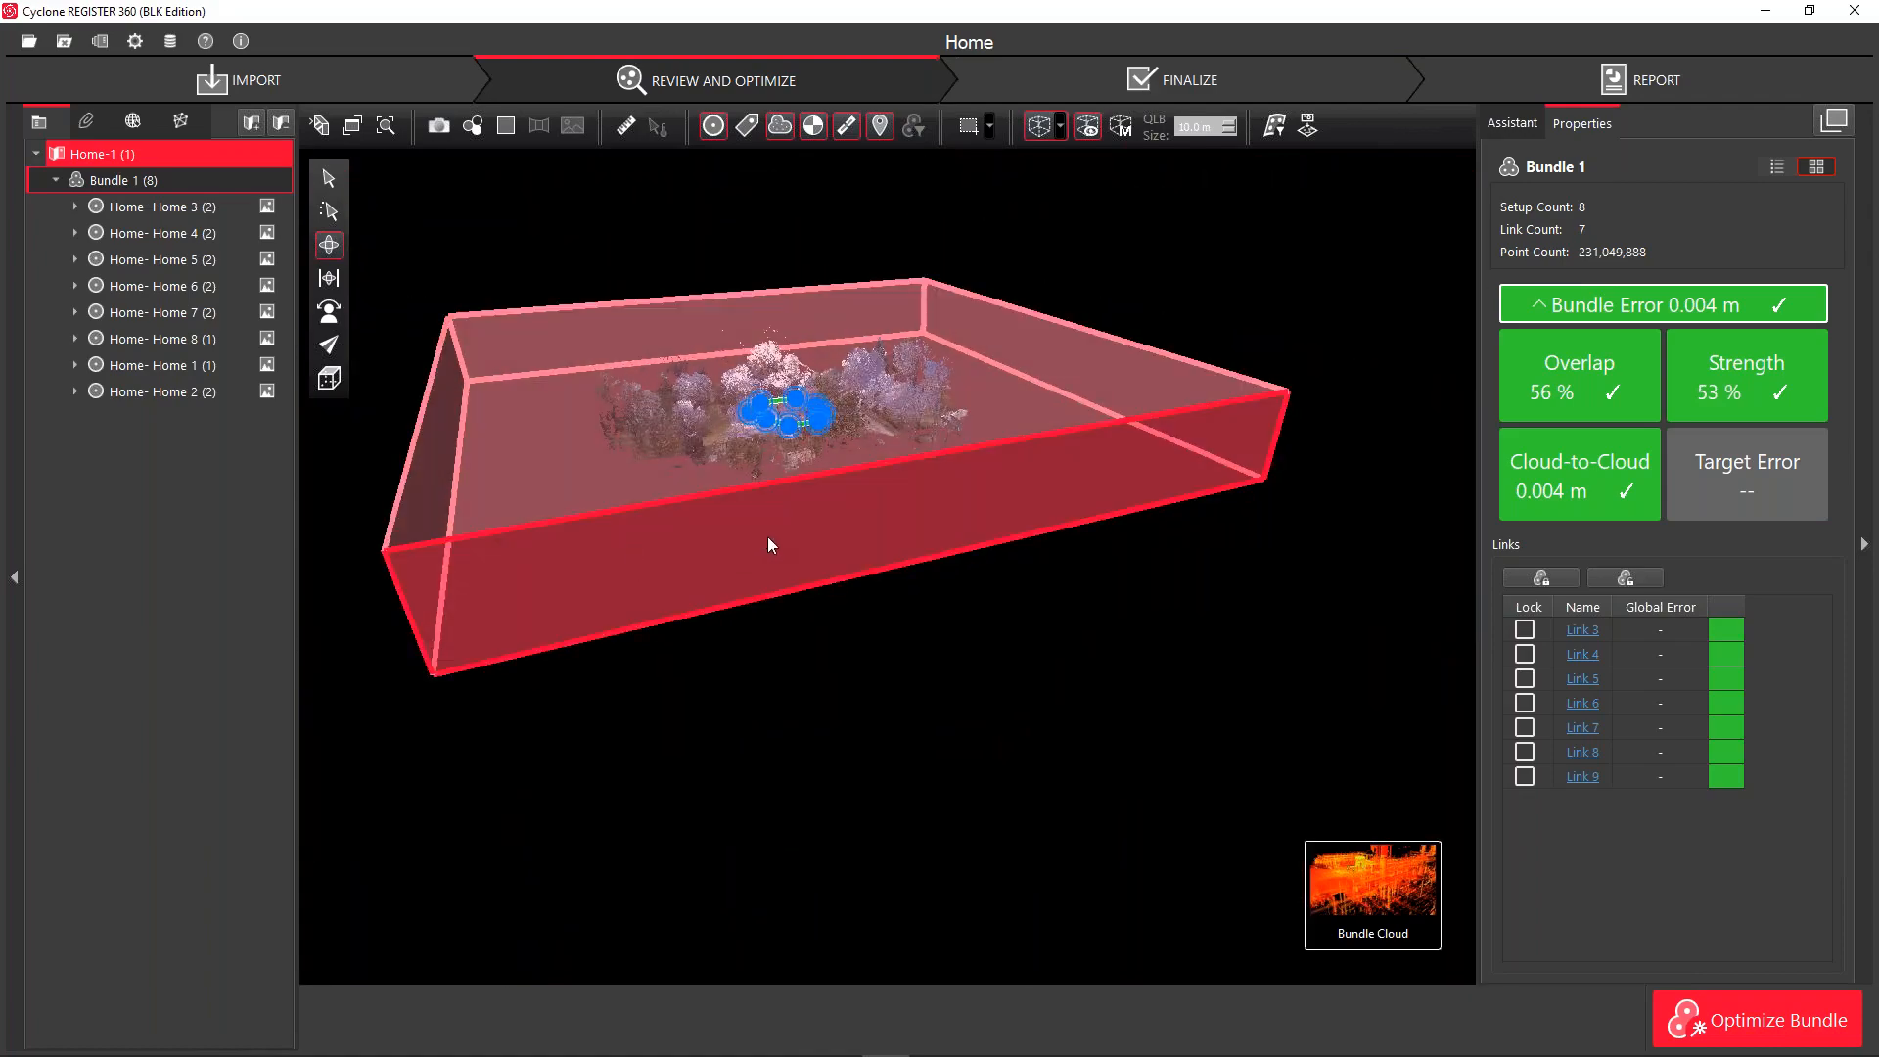
drag(770, 546, 802, 574)
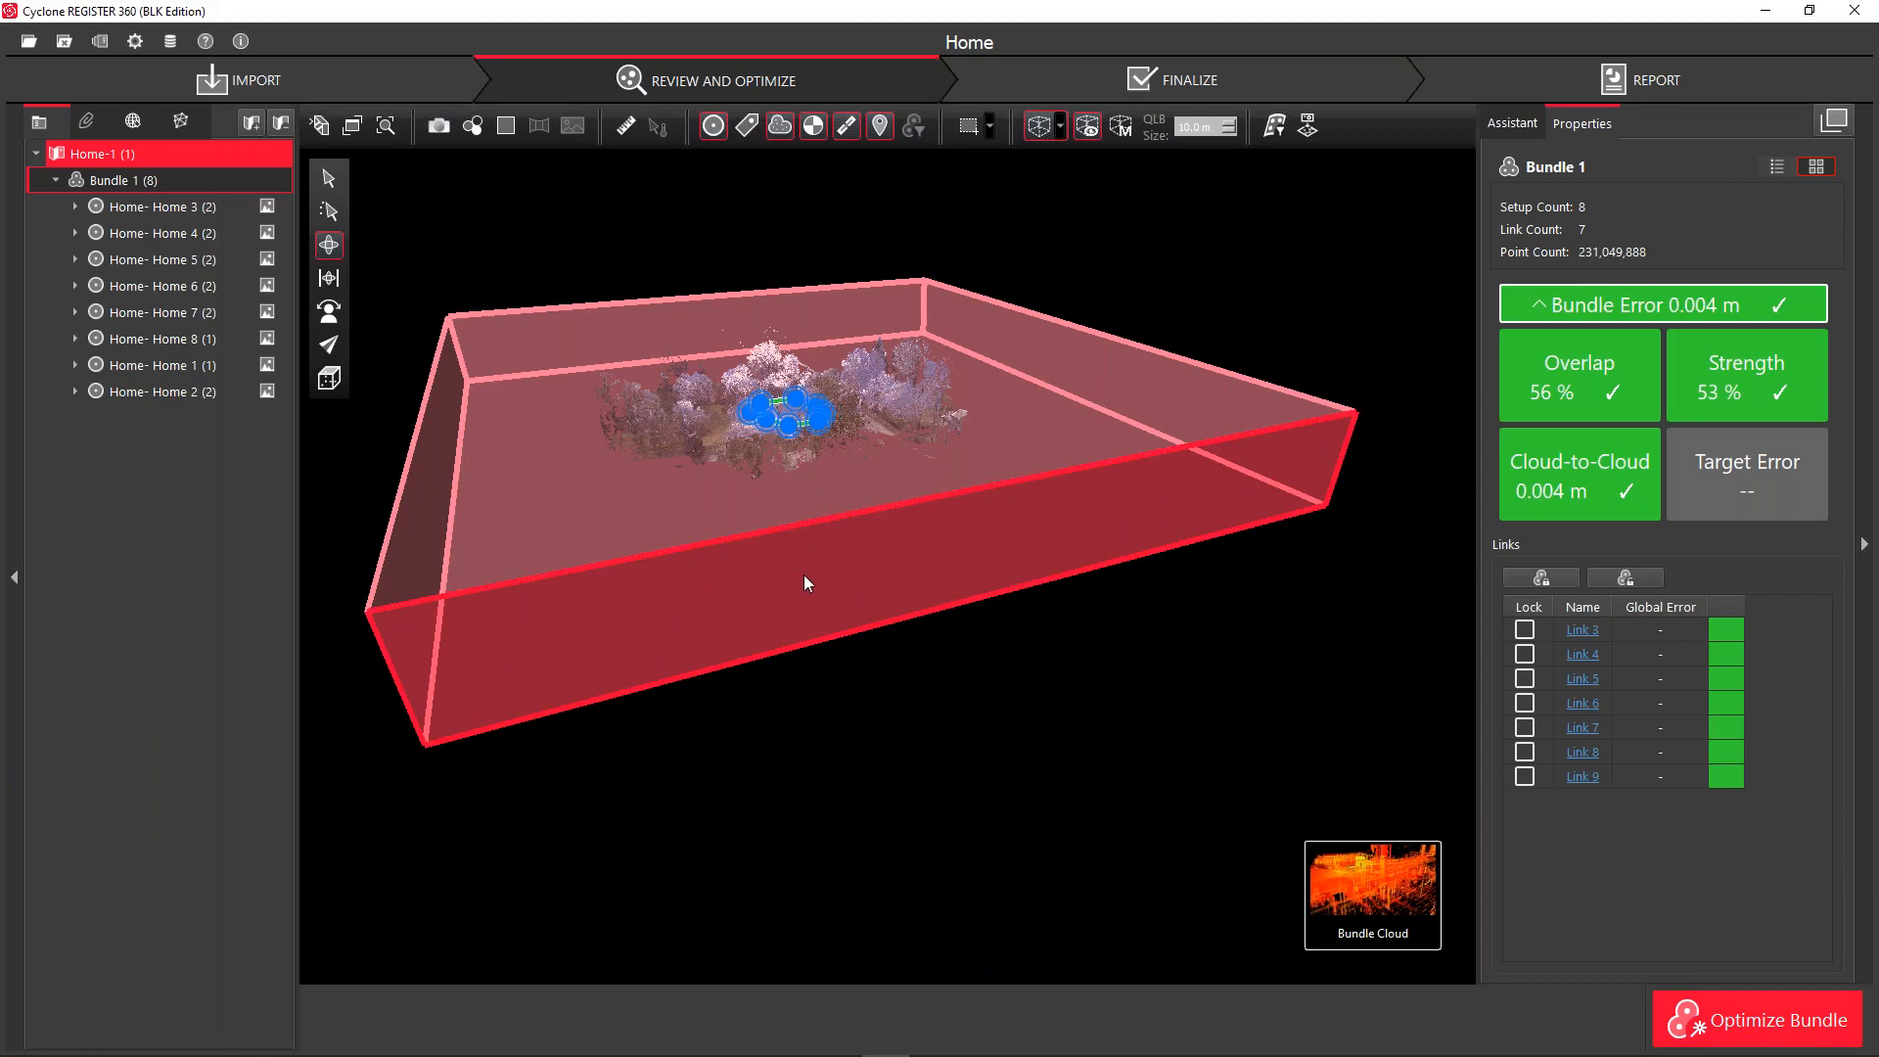
drag(815, 614, 727, 525)
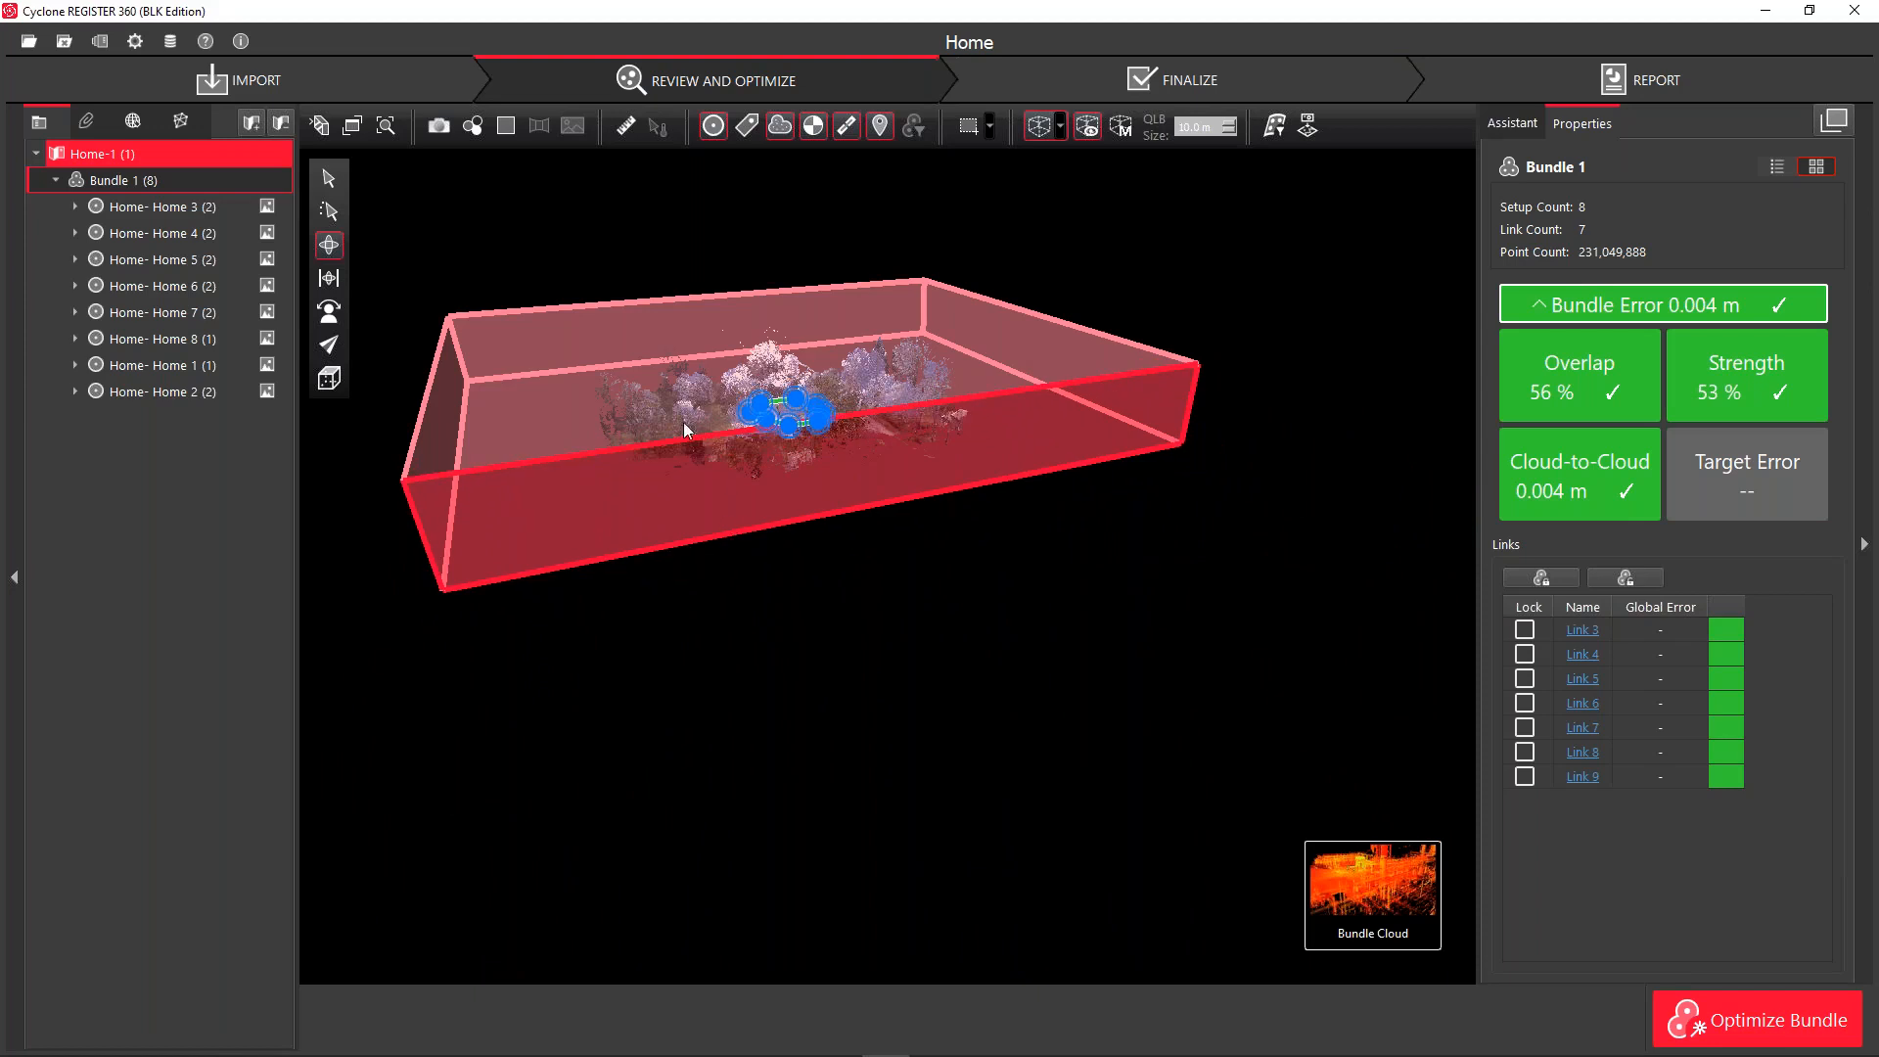
drag(637, 352, 675, 260)
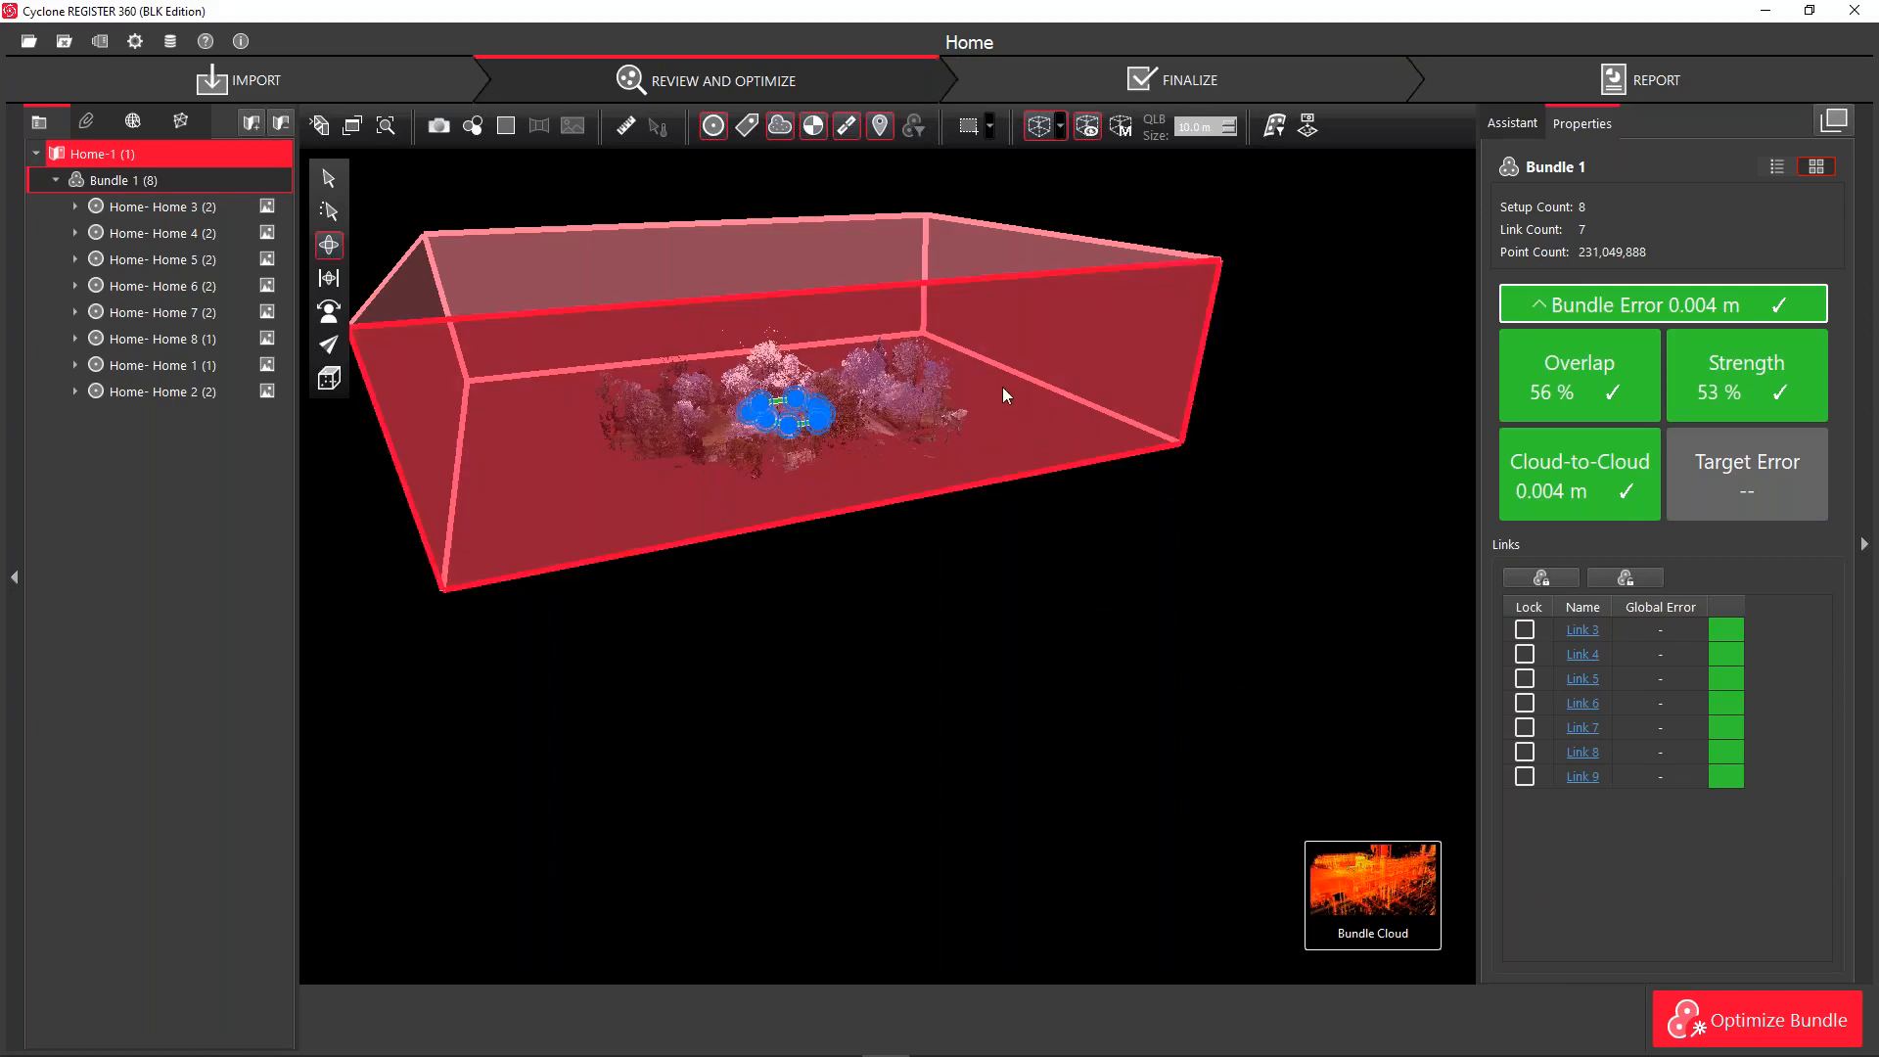
drag(1155, 511, 1041, 470)
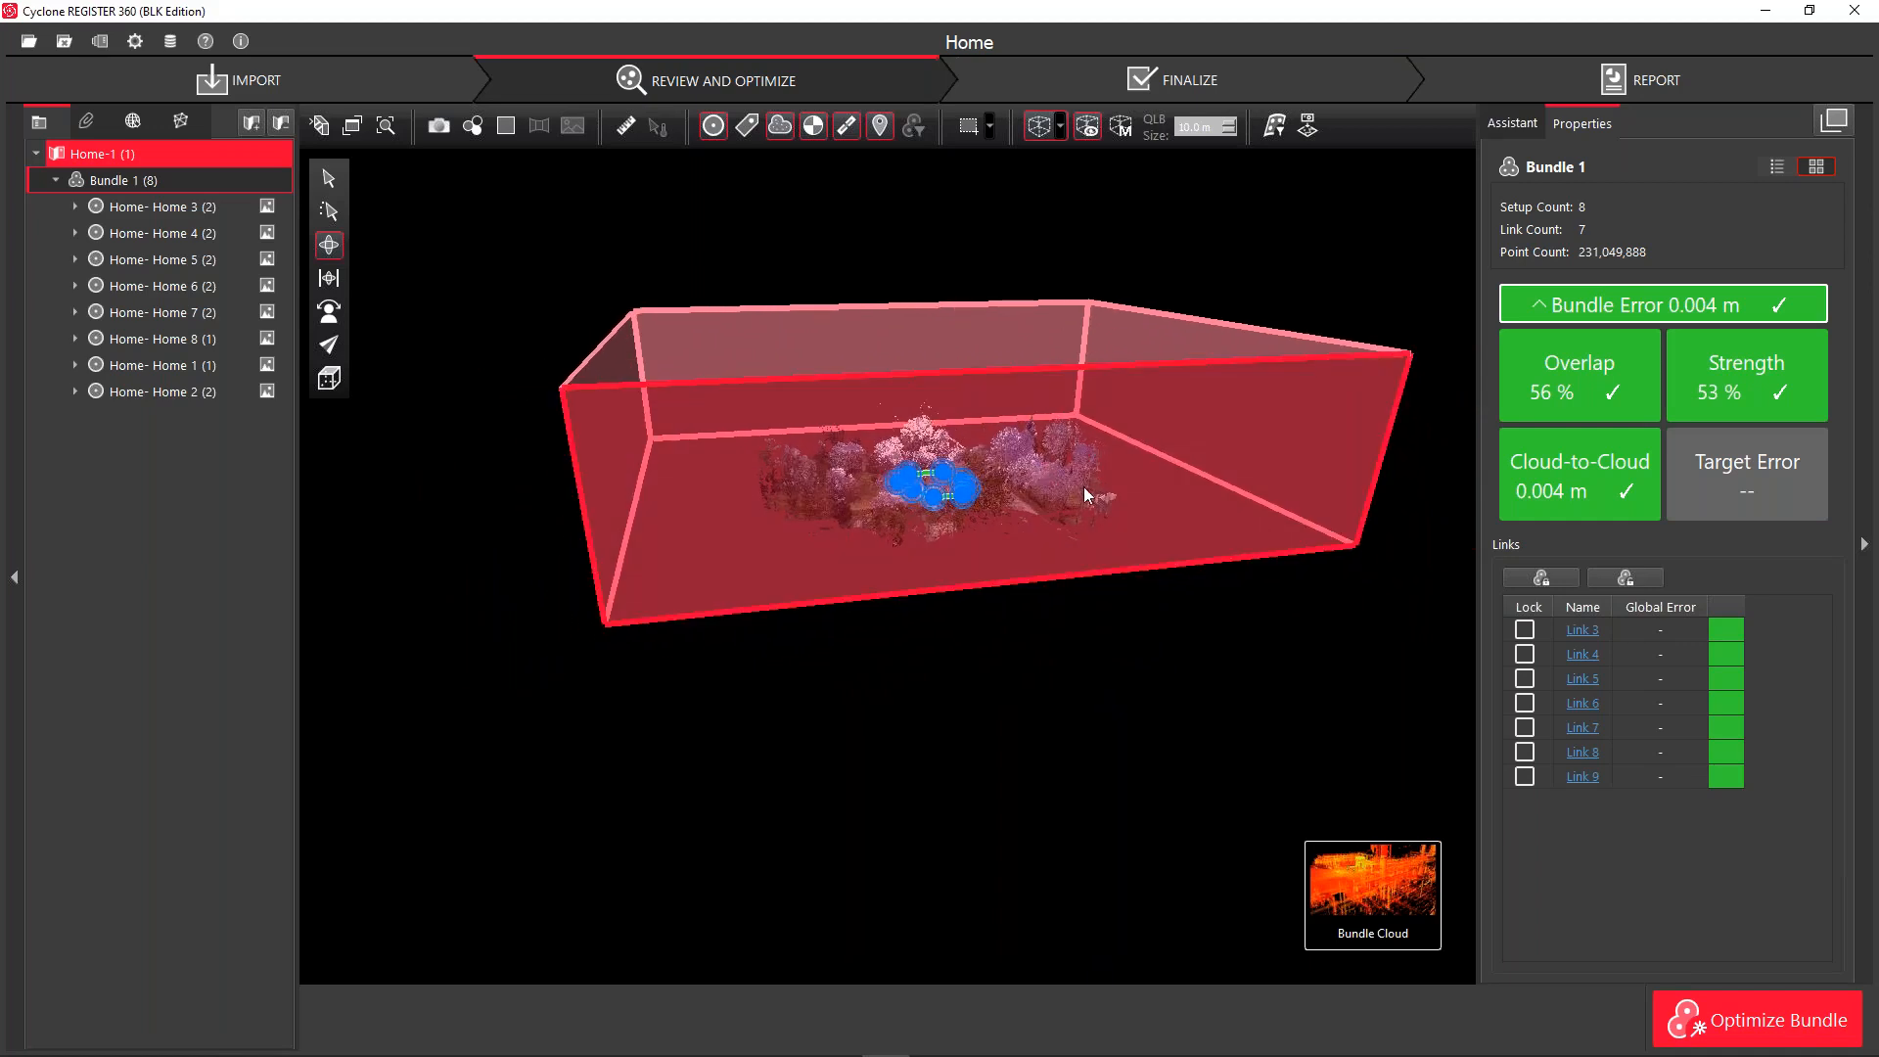
Pull the limit box's left, right and back sides inward toward the cloud
drag(1033, 524, 1057, 629)
scroll(987, 460, up, 3)
scroll(984, 465, down, 2)
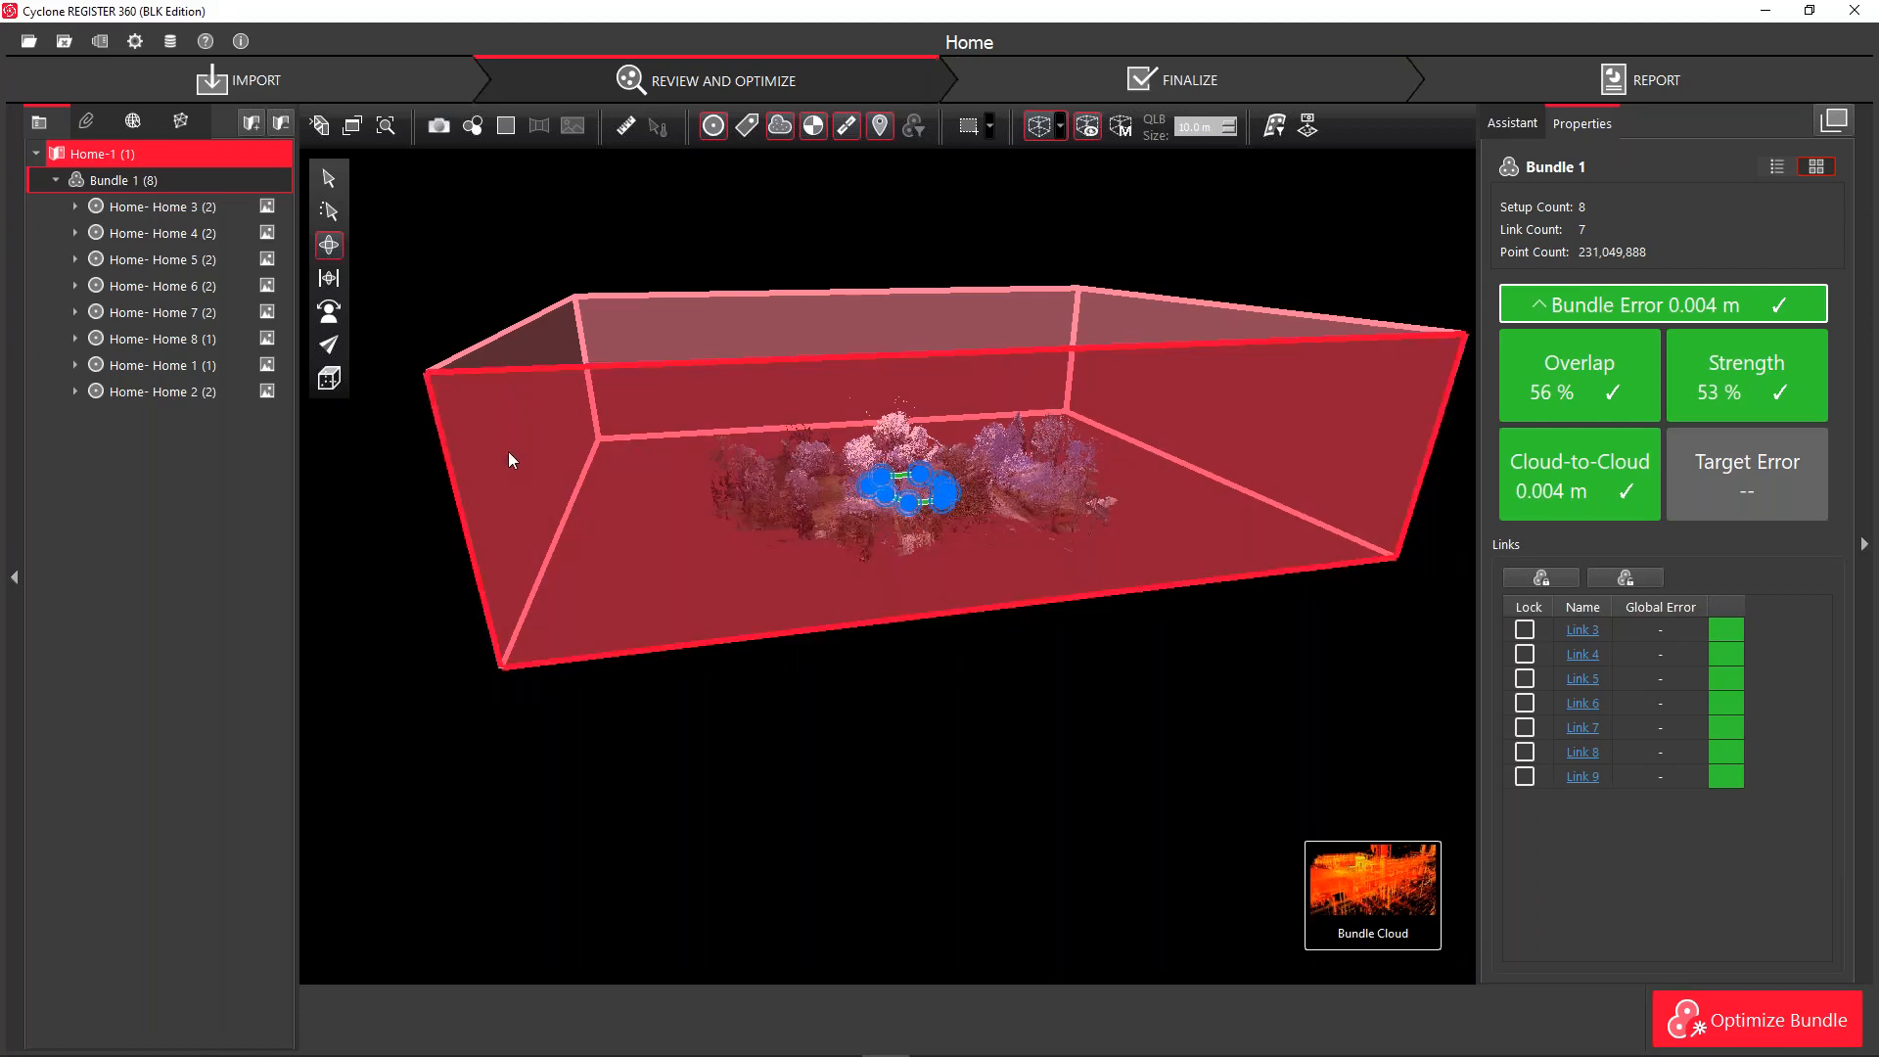
drag(501, 454, 572, 486)
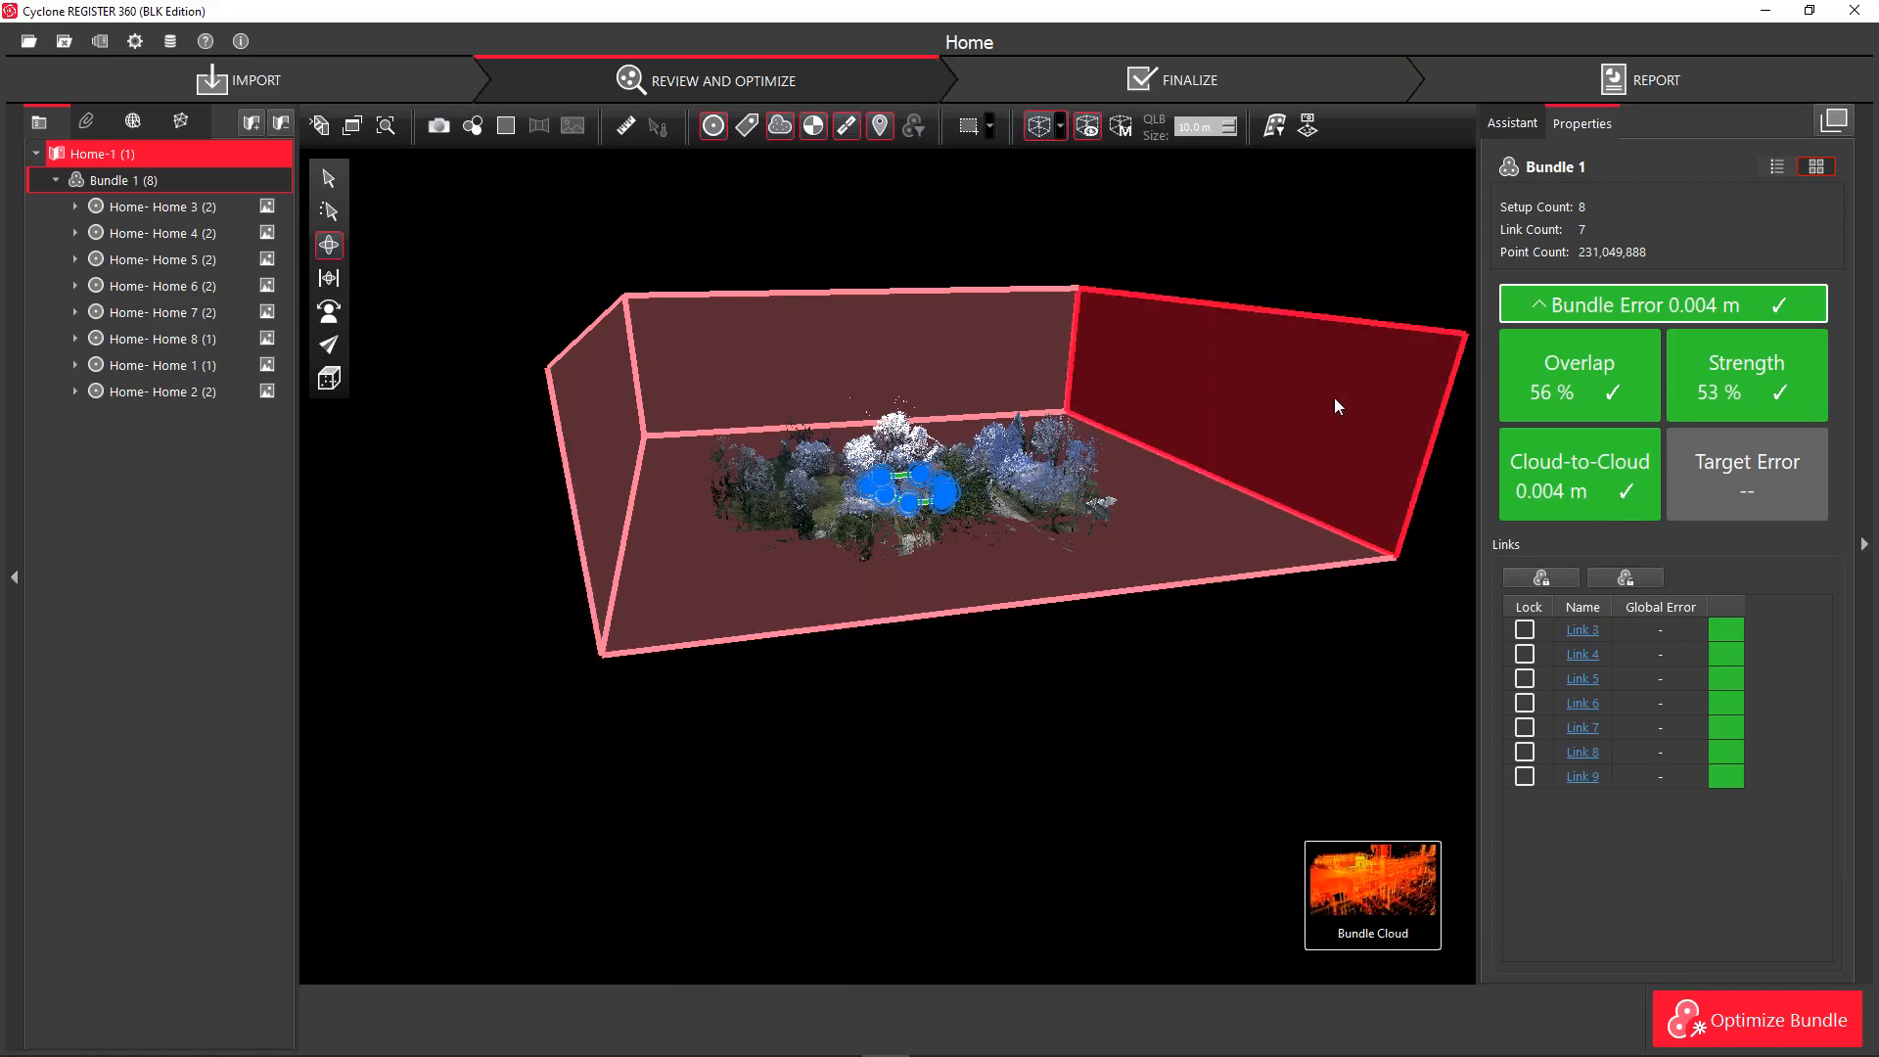
drag(1337, 416, 1283, 459)
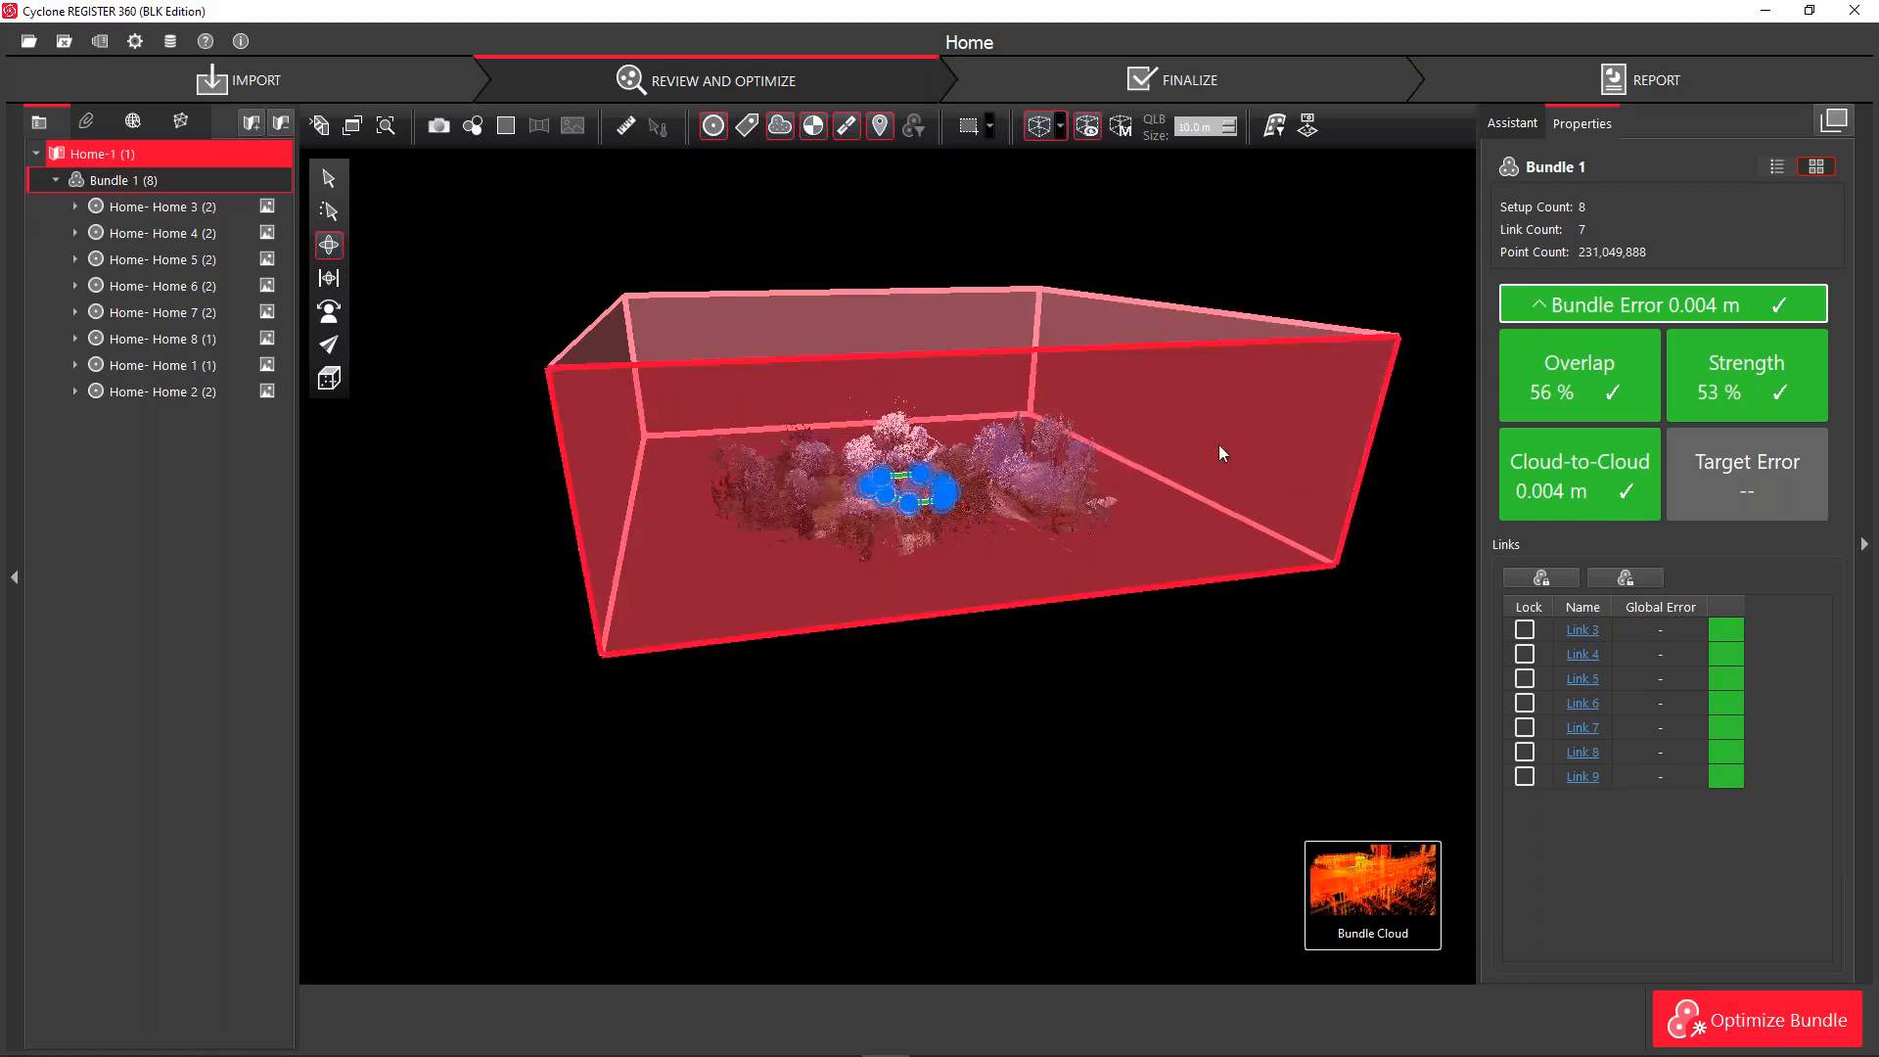
mouse_move(809, 349)
mouse_down()
mouse_move(819, 408)
mouse_move(800, 334)
mouse_up()
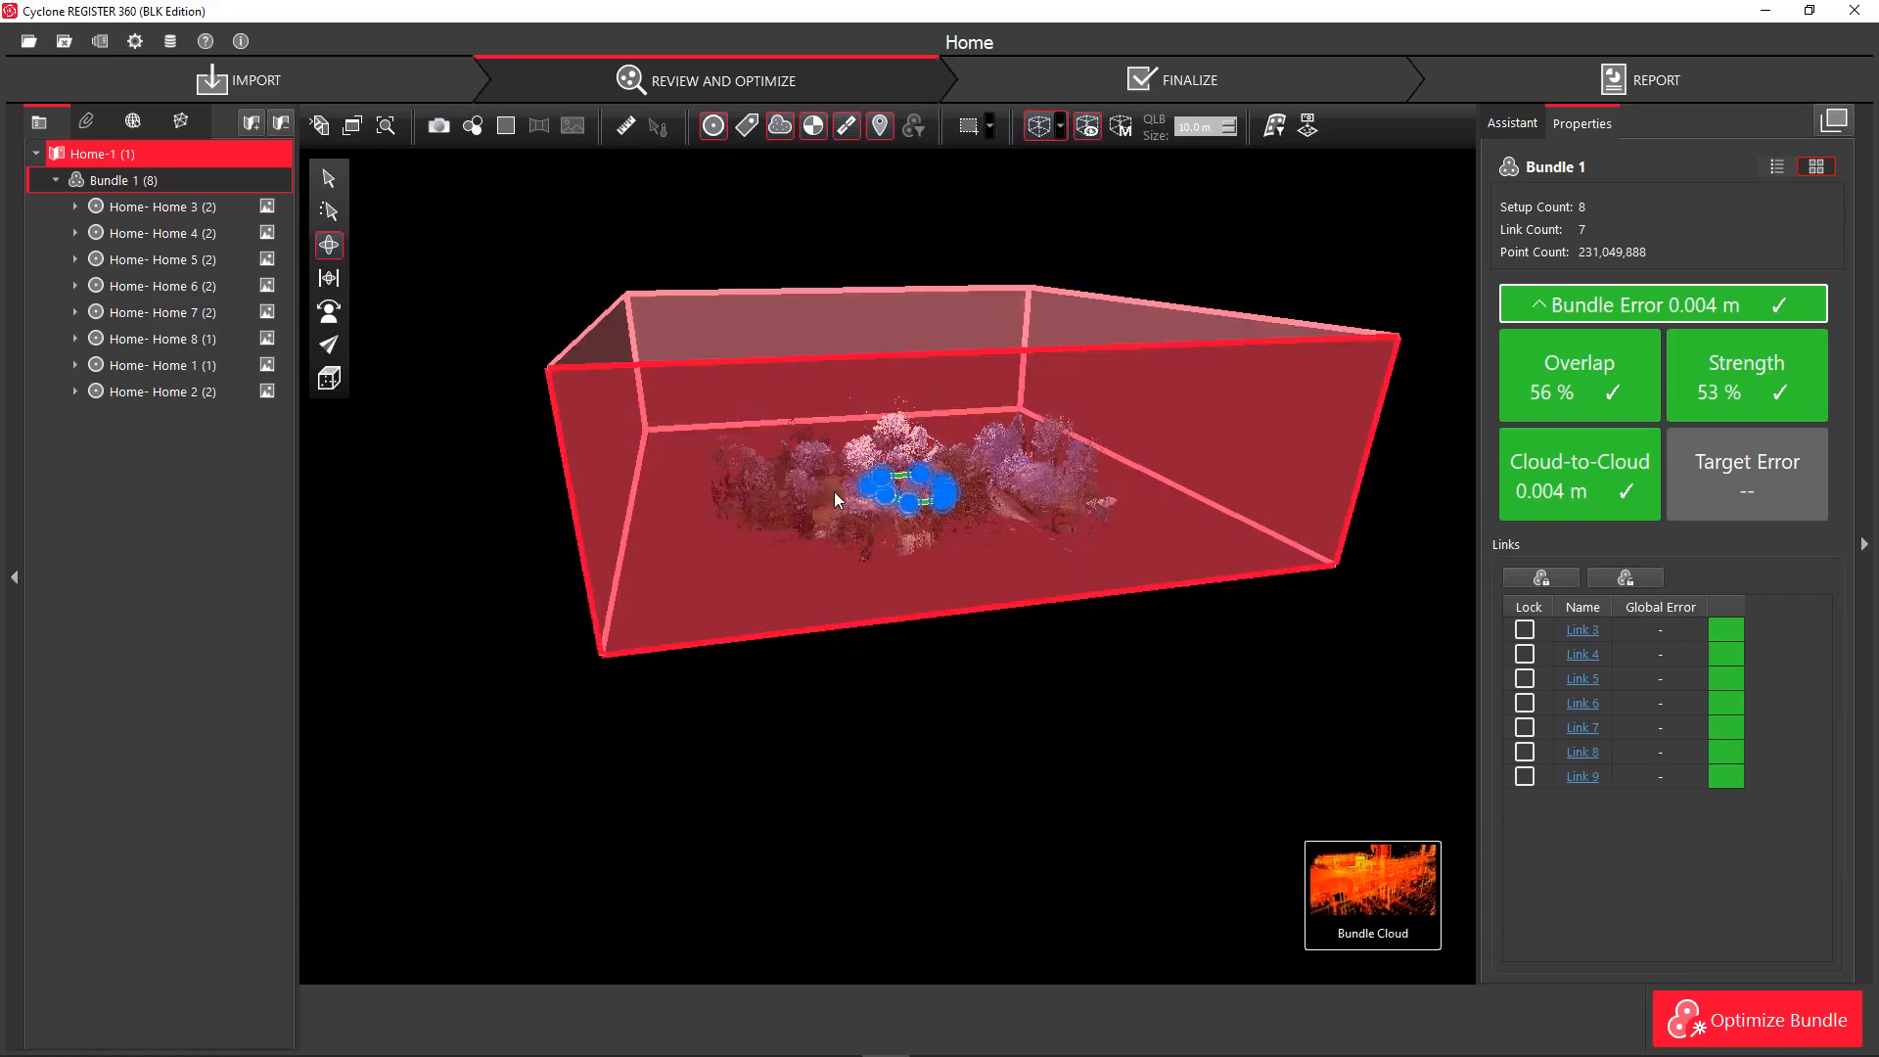
From a downward-tilted view, move the box's left side further inward
scroll(1007, 407, up, 2)
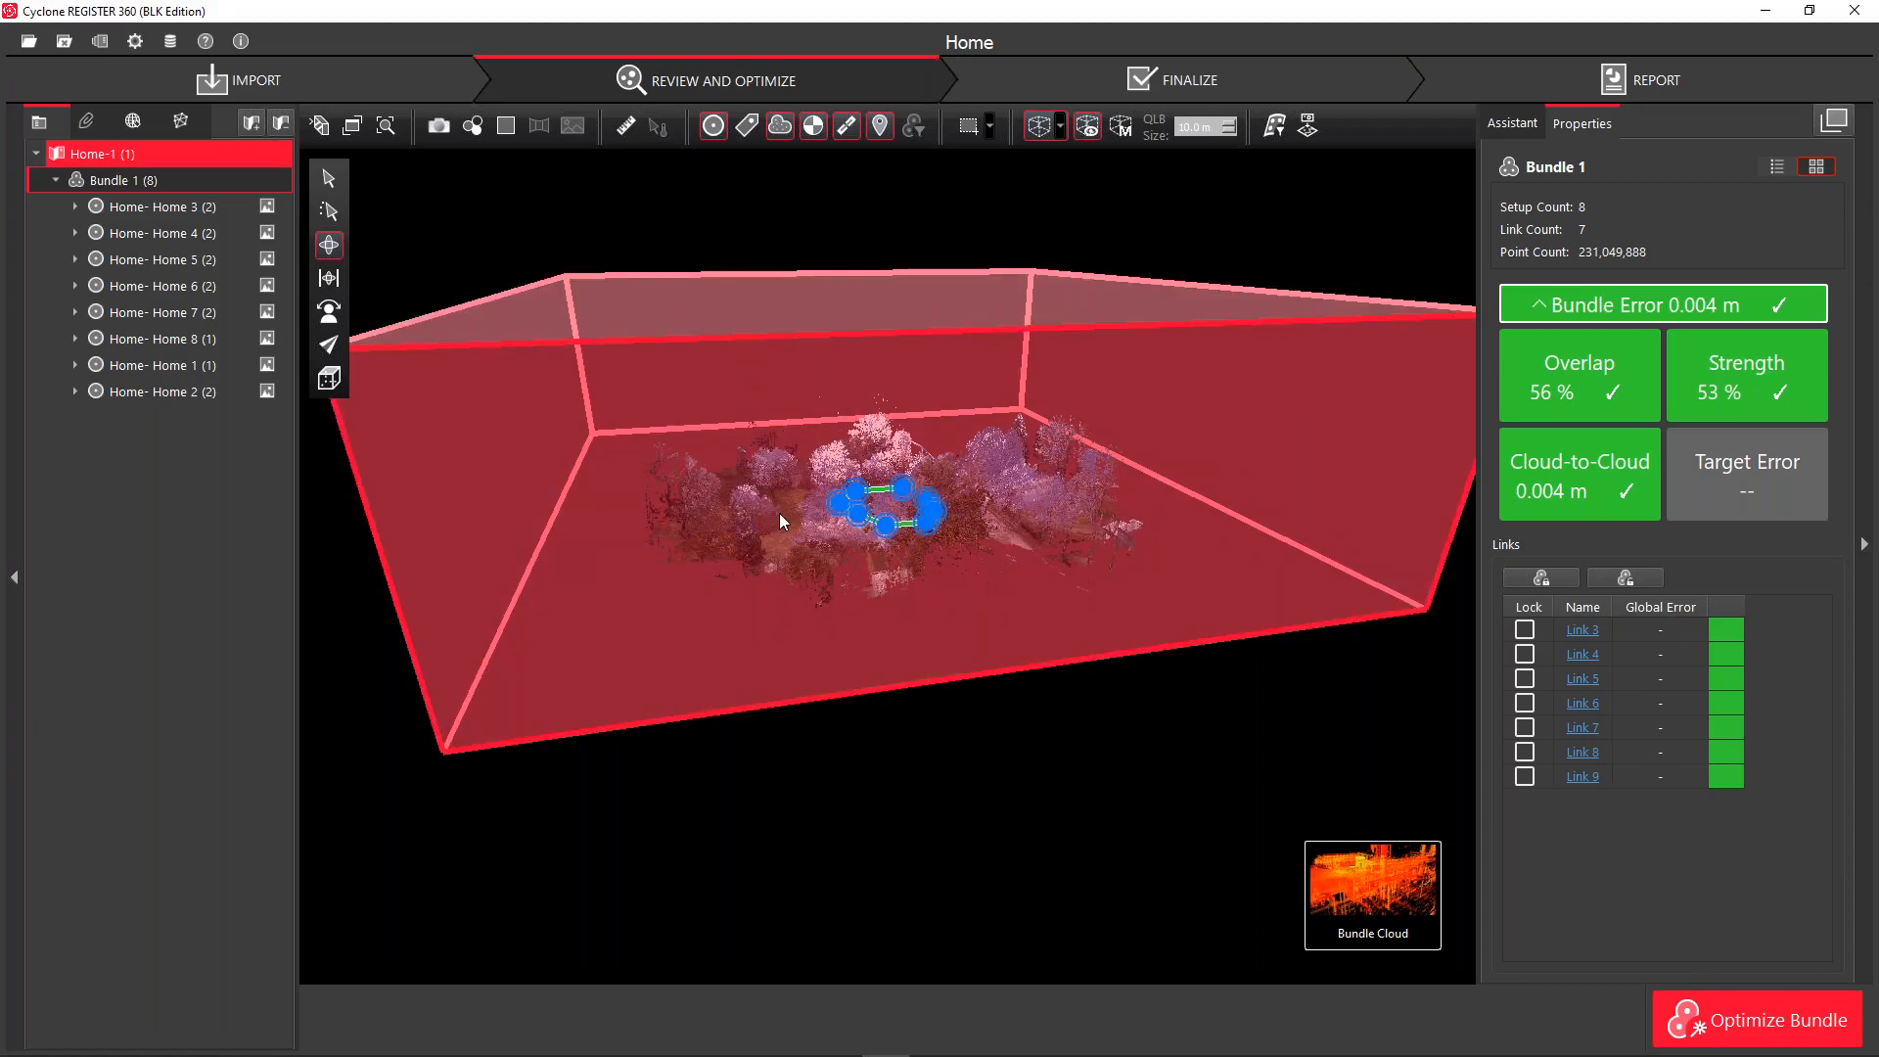
drag(753, 554, 1280, 537)
scroll(1077, 448, down, 12)
scroll(1077, 449, up, 3)
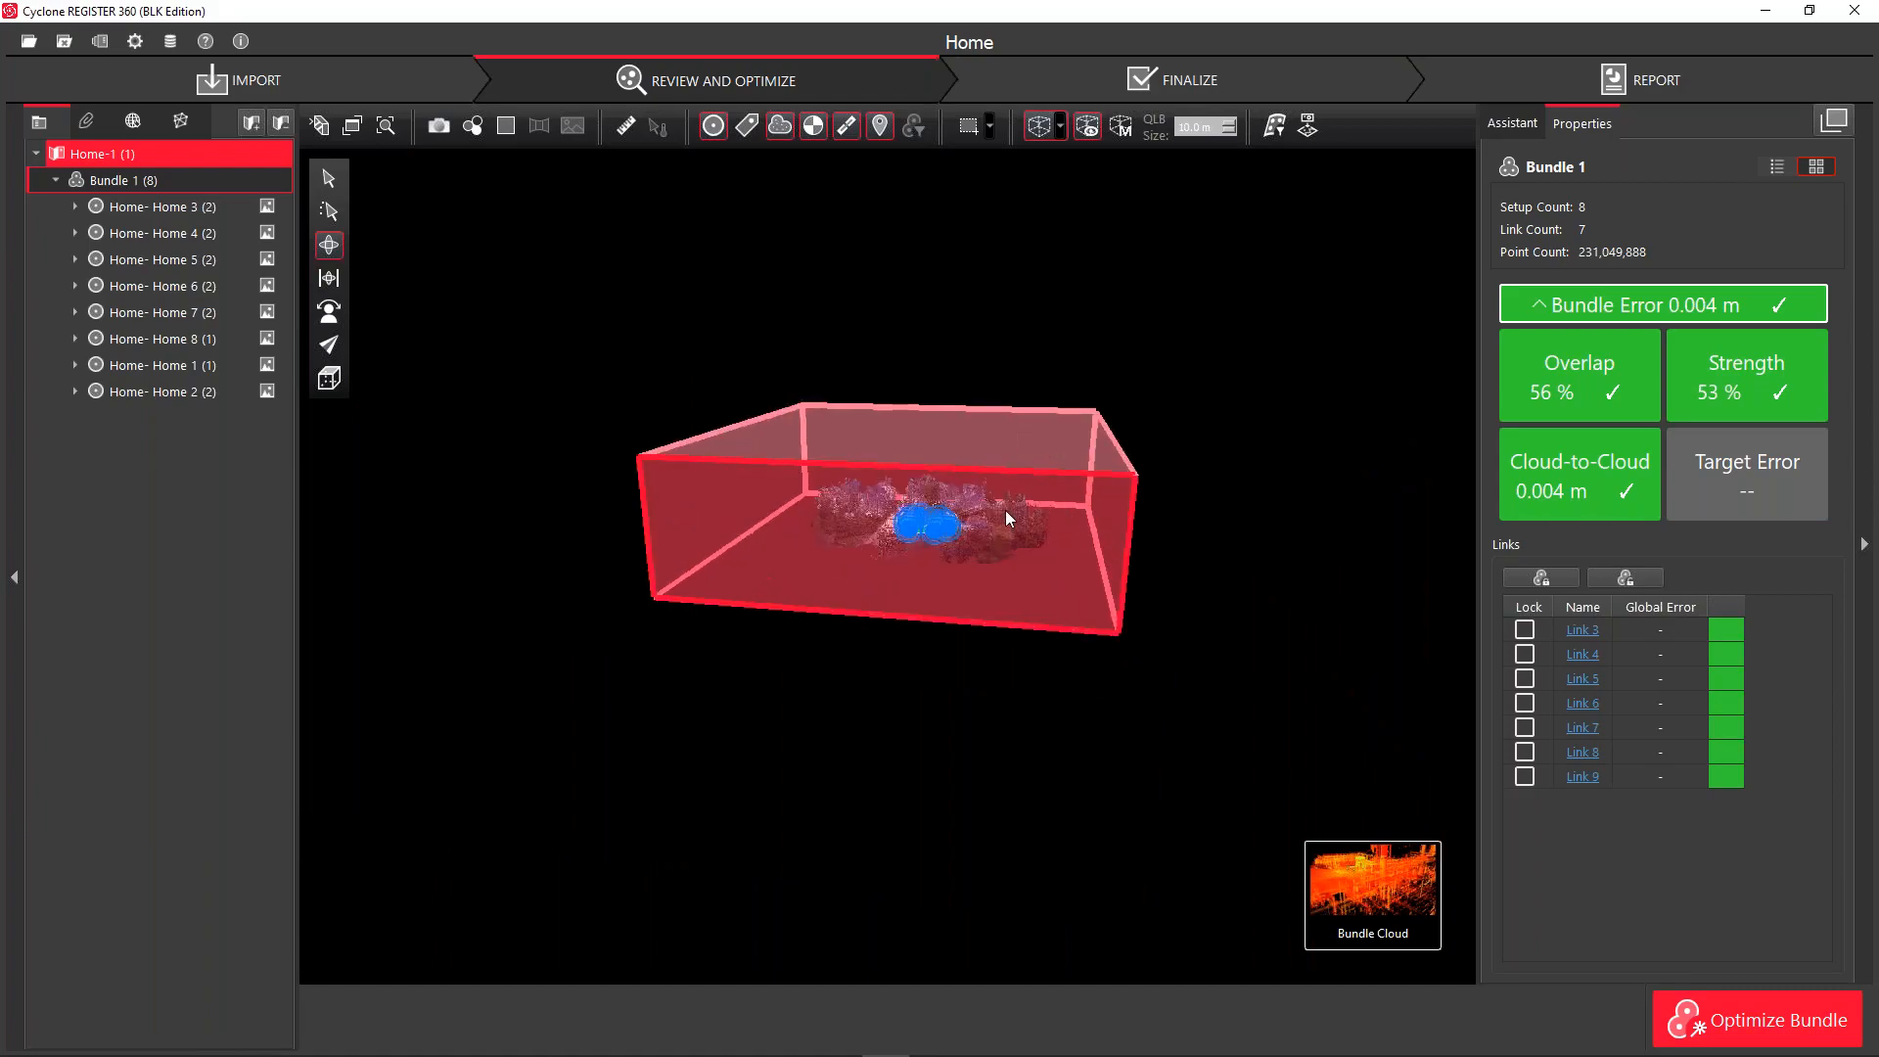
scroll(942, 535, up, 5)
scroll(930, 548, down, 4)
scroll(908, 526, up, 1)
scroll(910, 528, up, 6)
scroll(915, 528, down, 8)
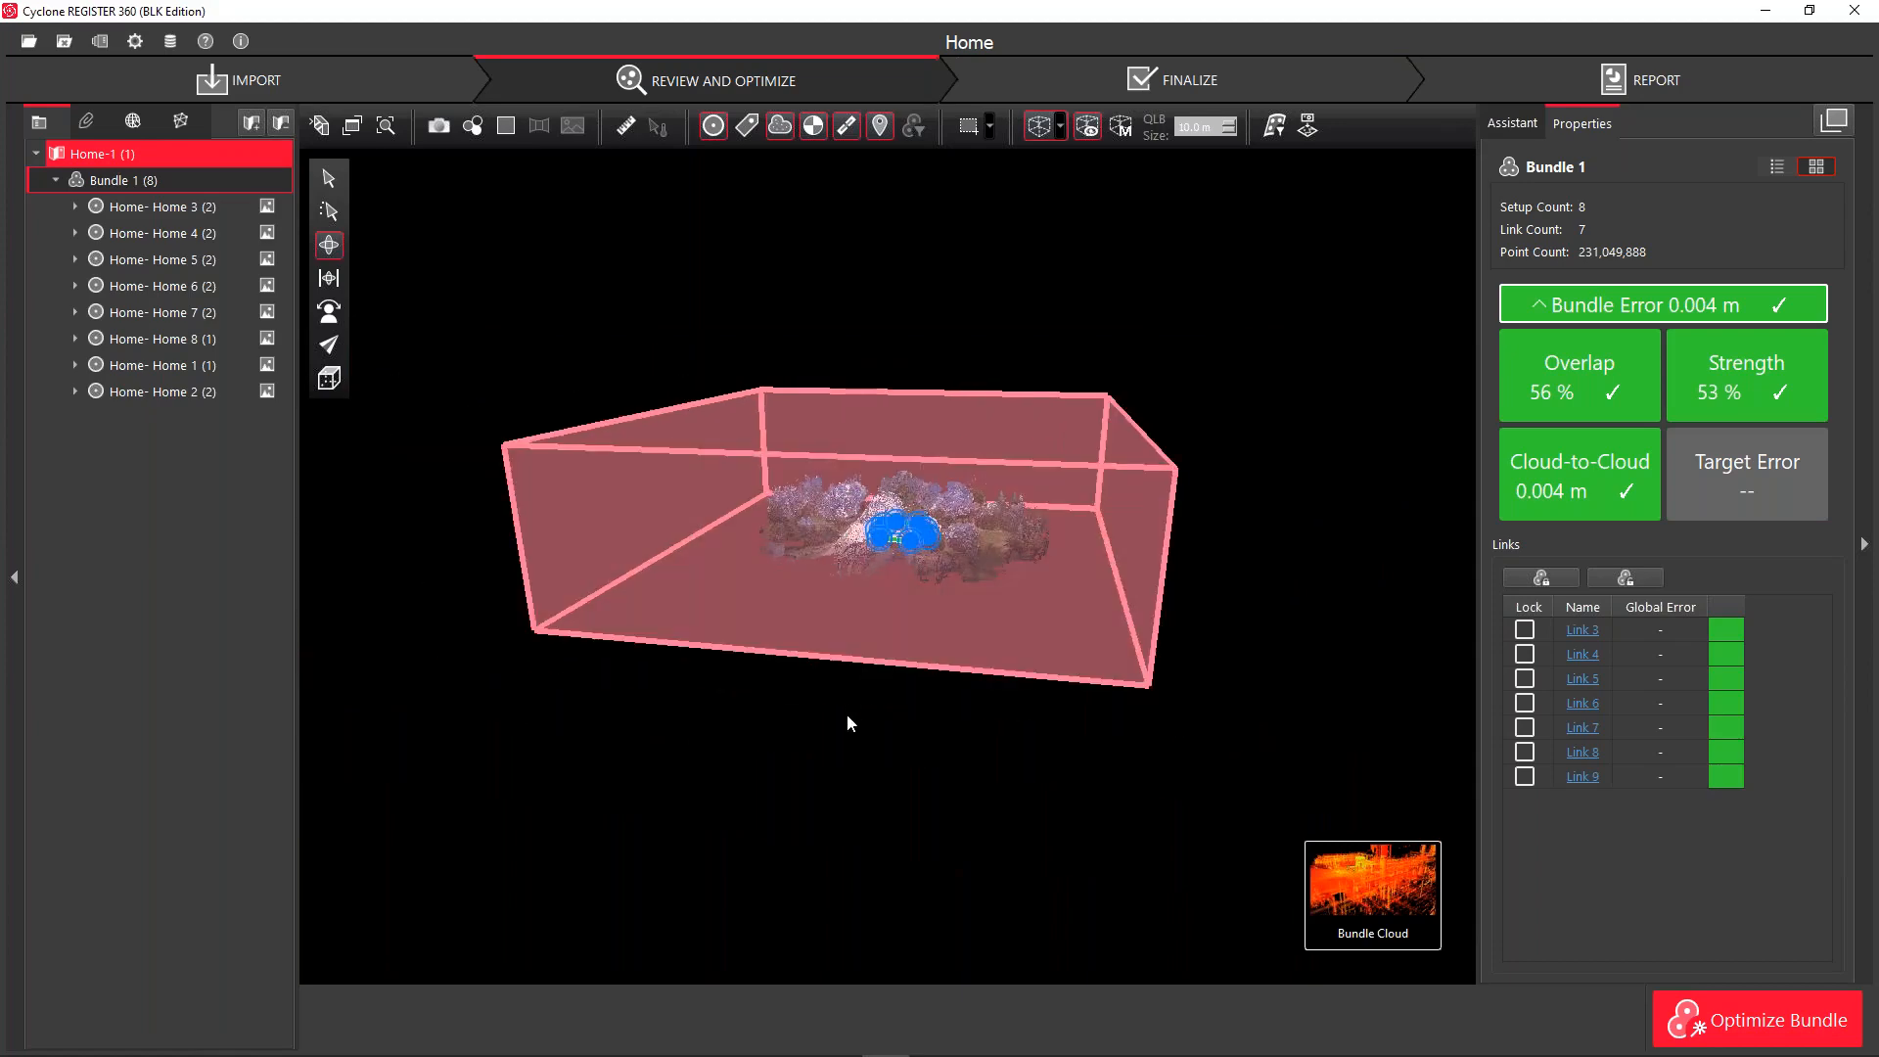
drag(848, 713, 797, 841)
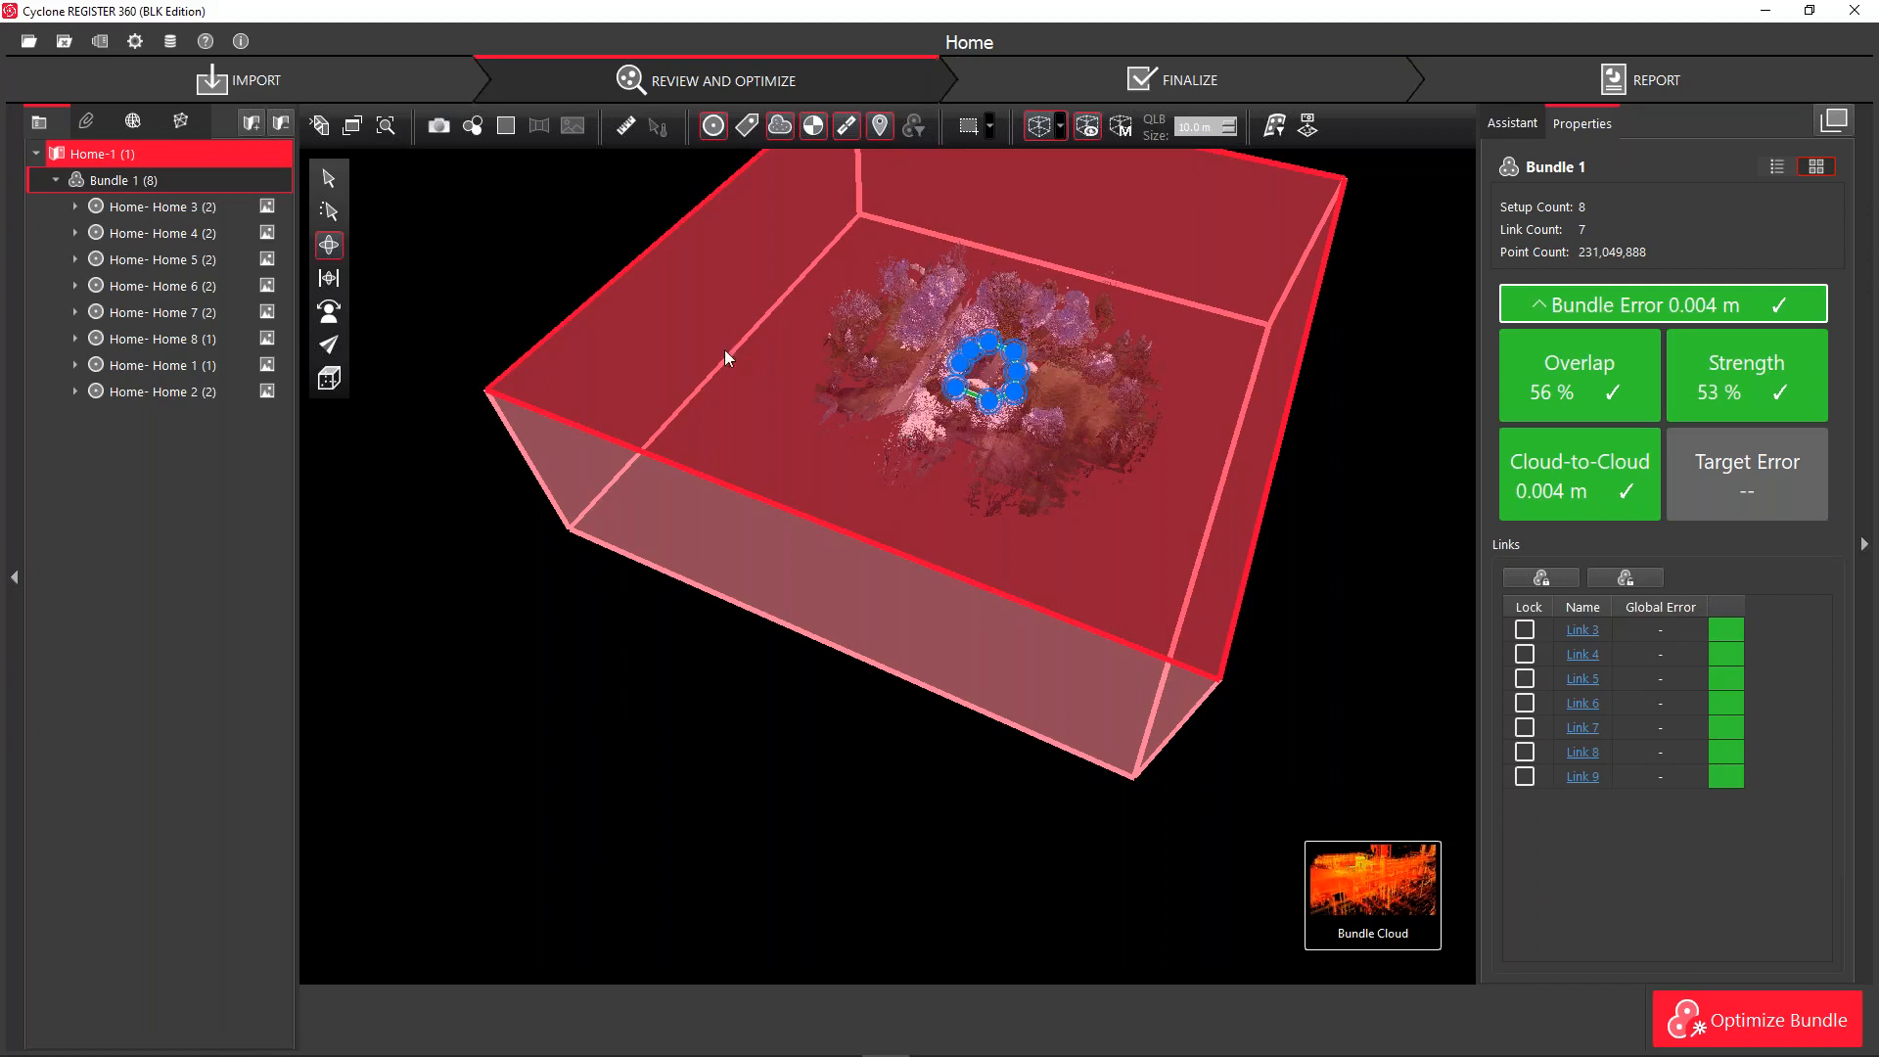
drag(652, 309, 832, 349)
Zoom in and out to check the limit box fits the point cloud
scroll(923, 332, up, 5)
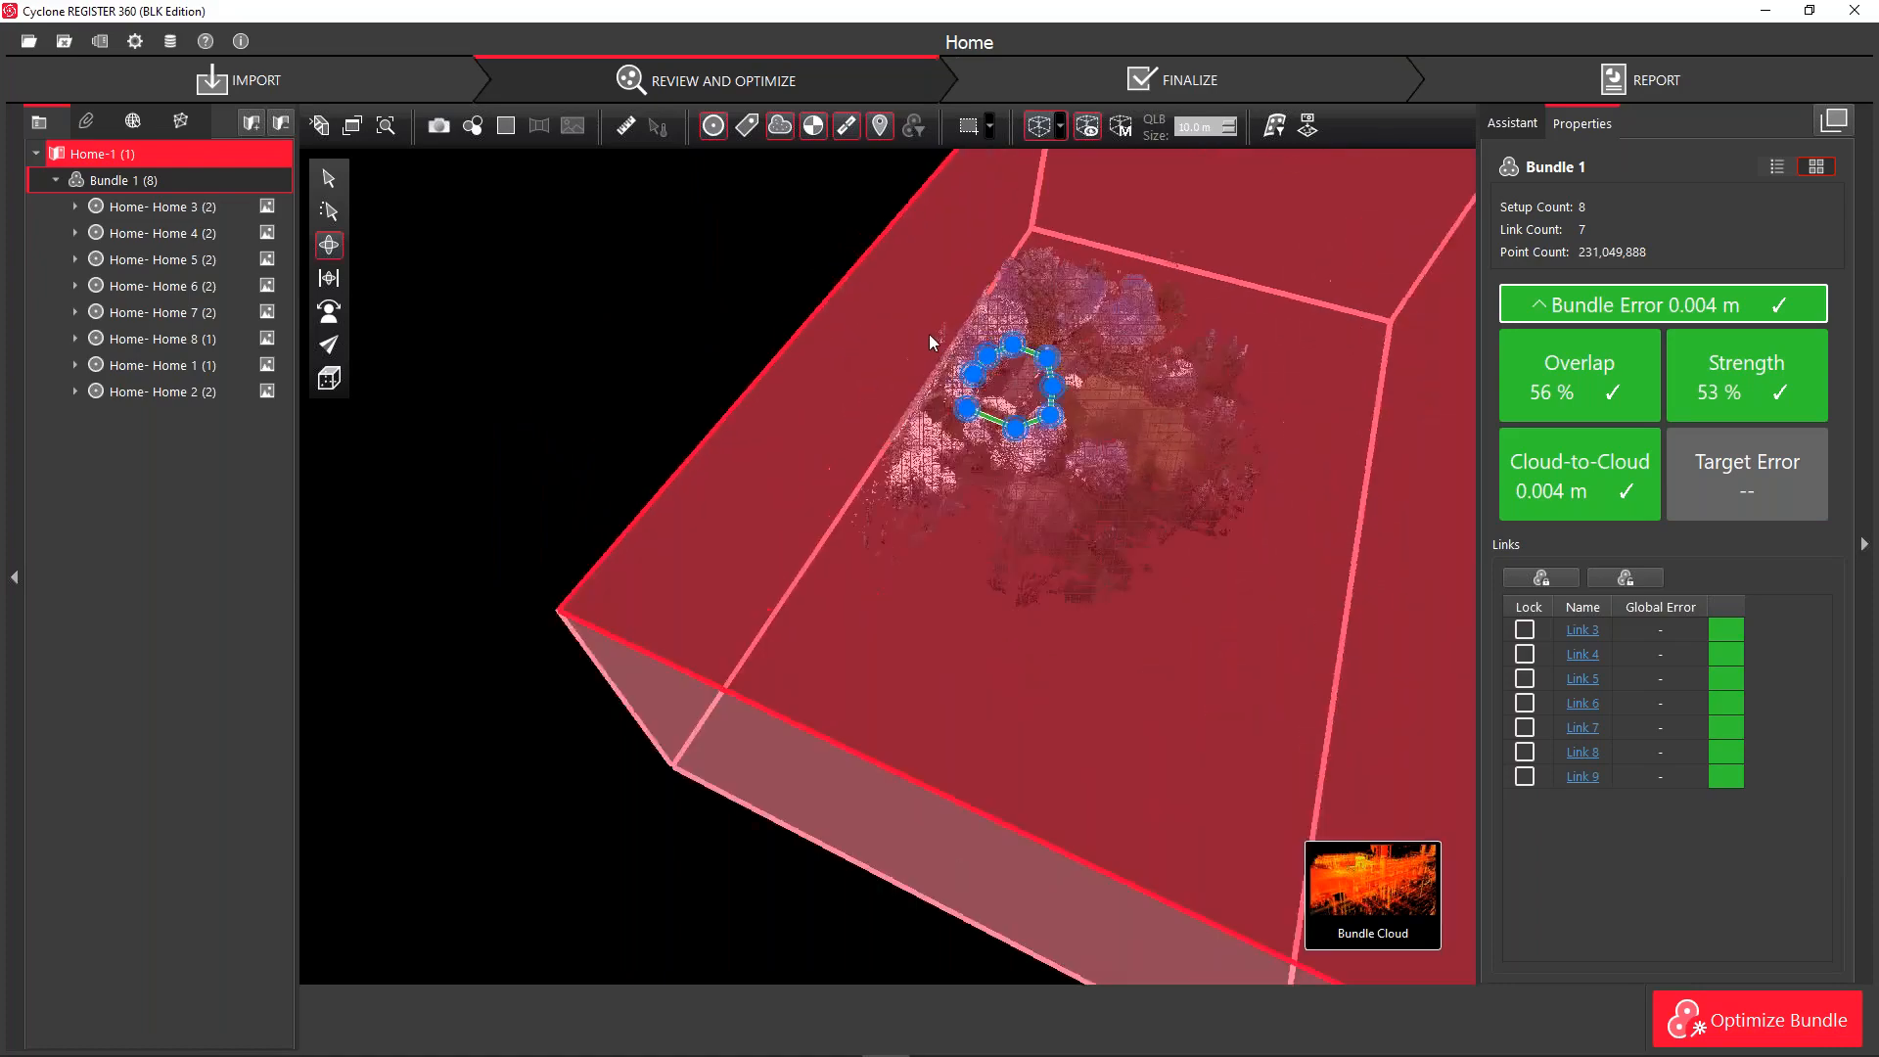
scroll(914, 370, up, 3)
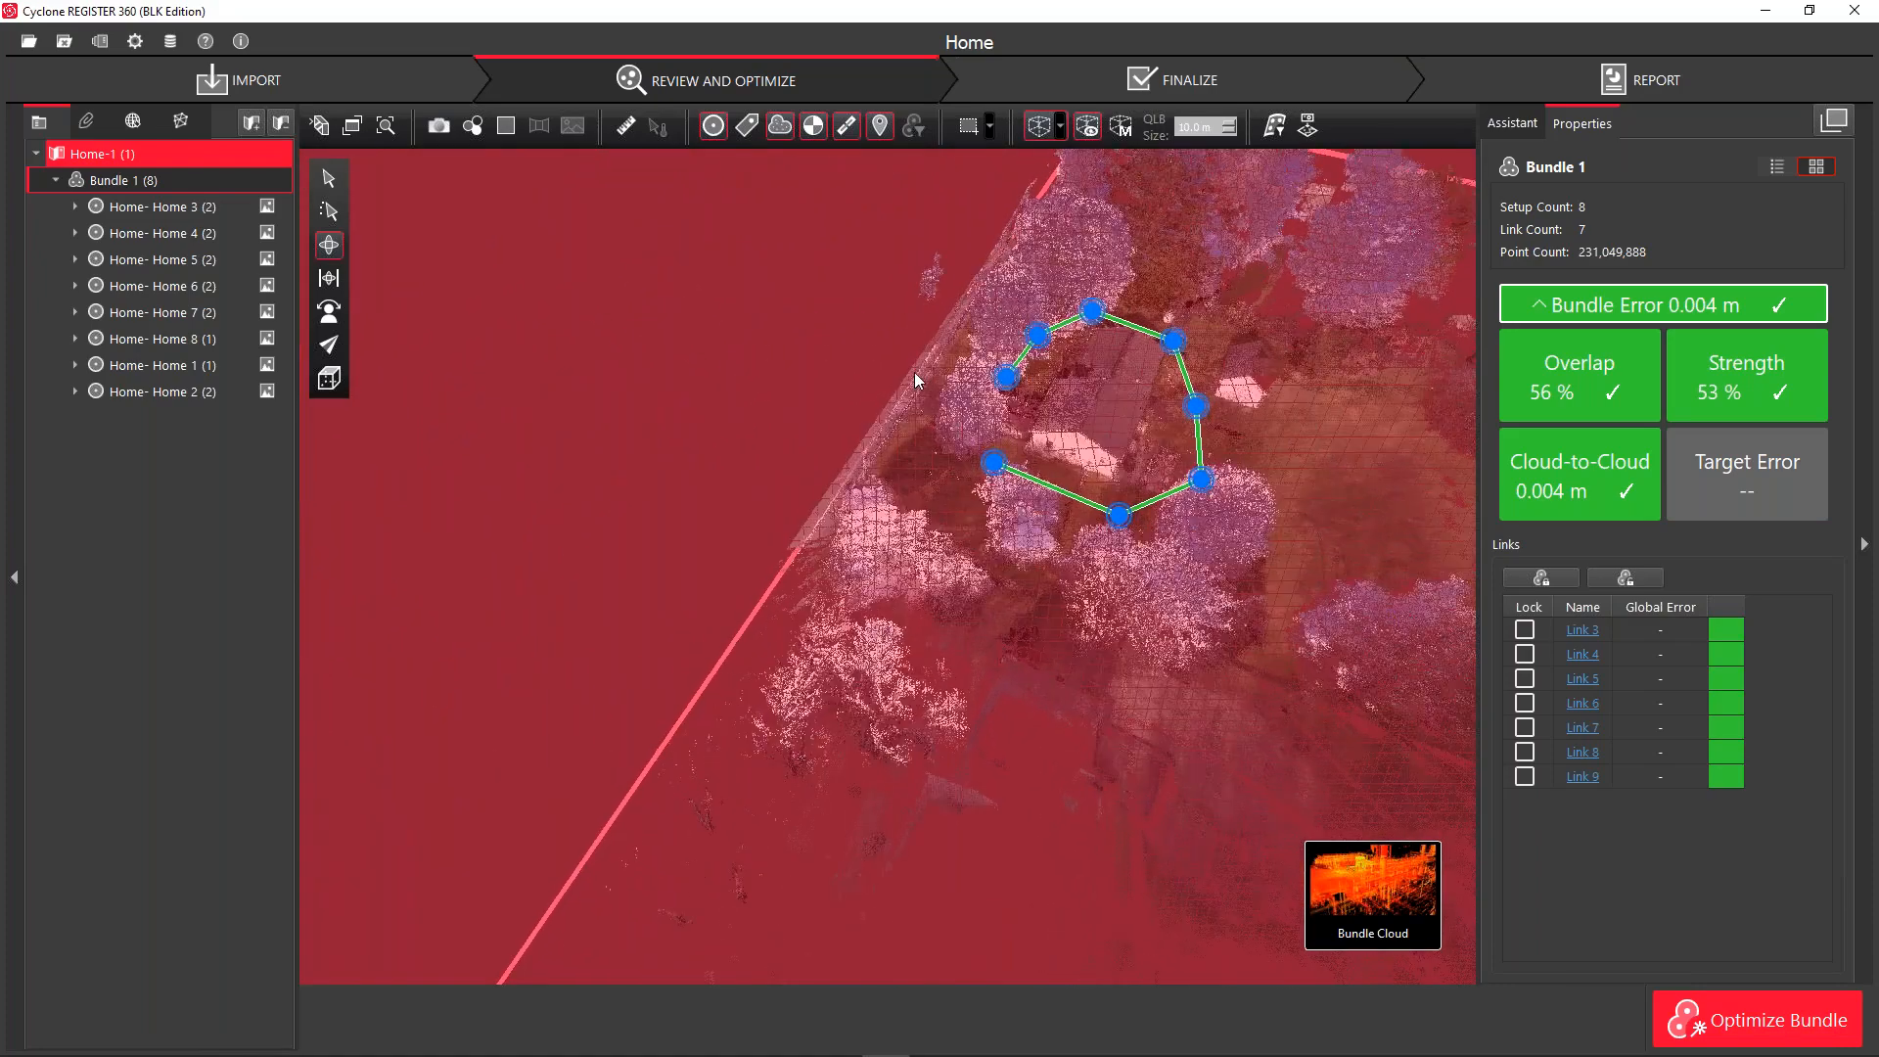
scroll(916, 382, up, 1)
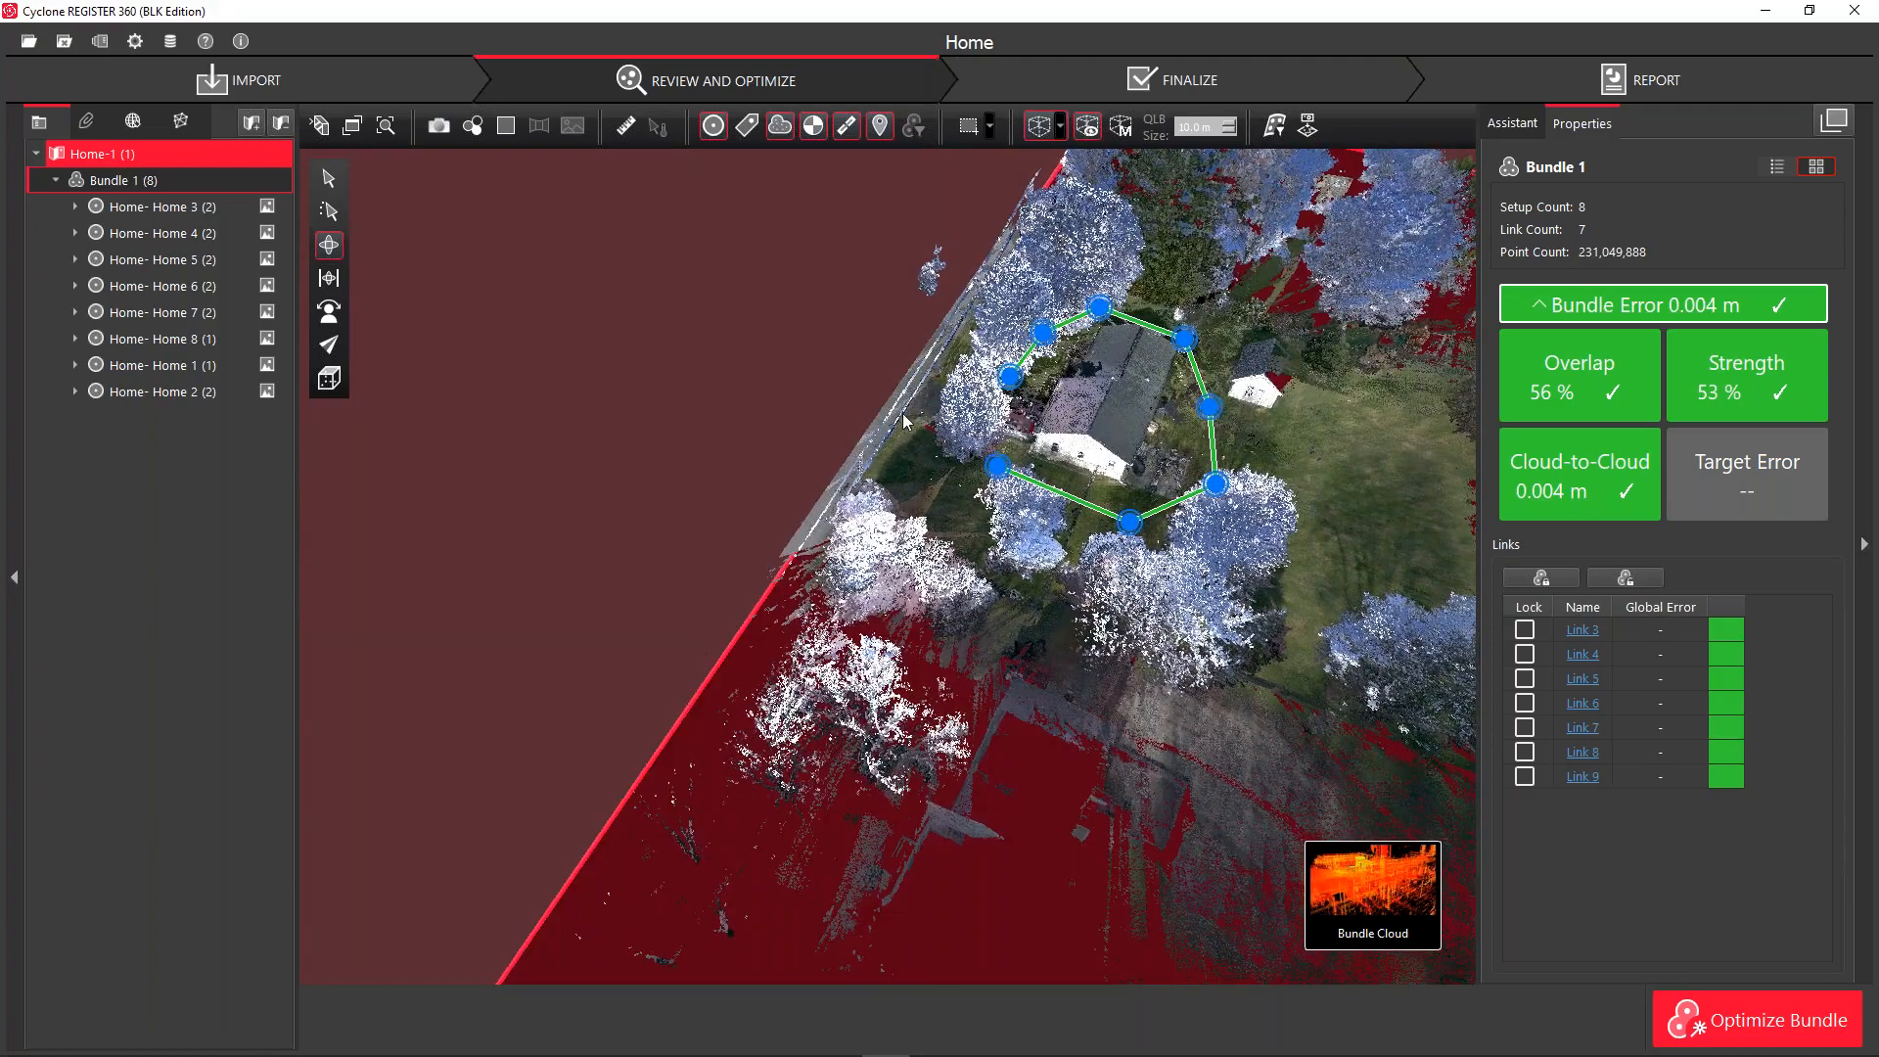
scroll(902, 413, up, 3)
scroll(902, 413, down, 3)
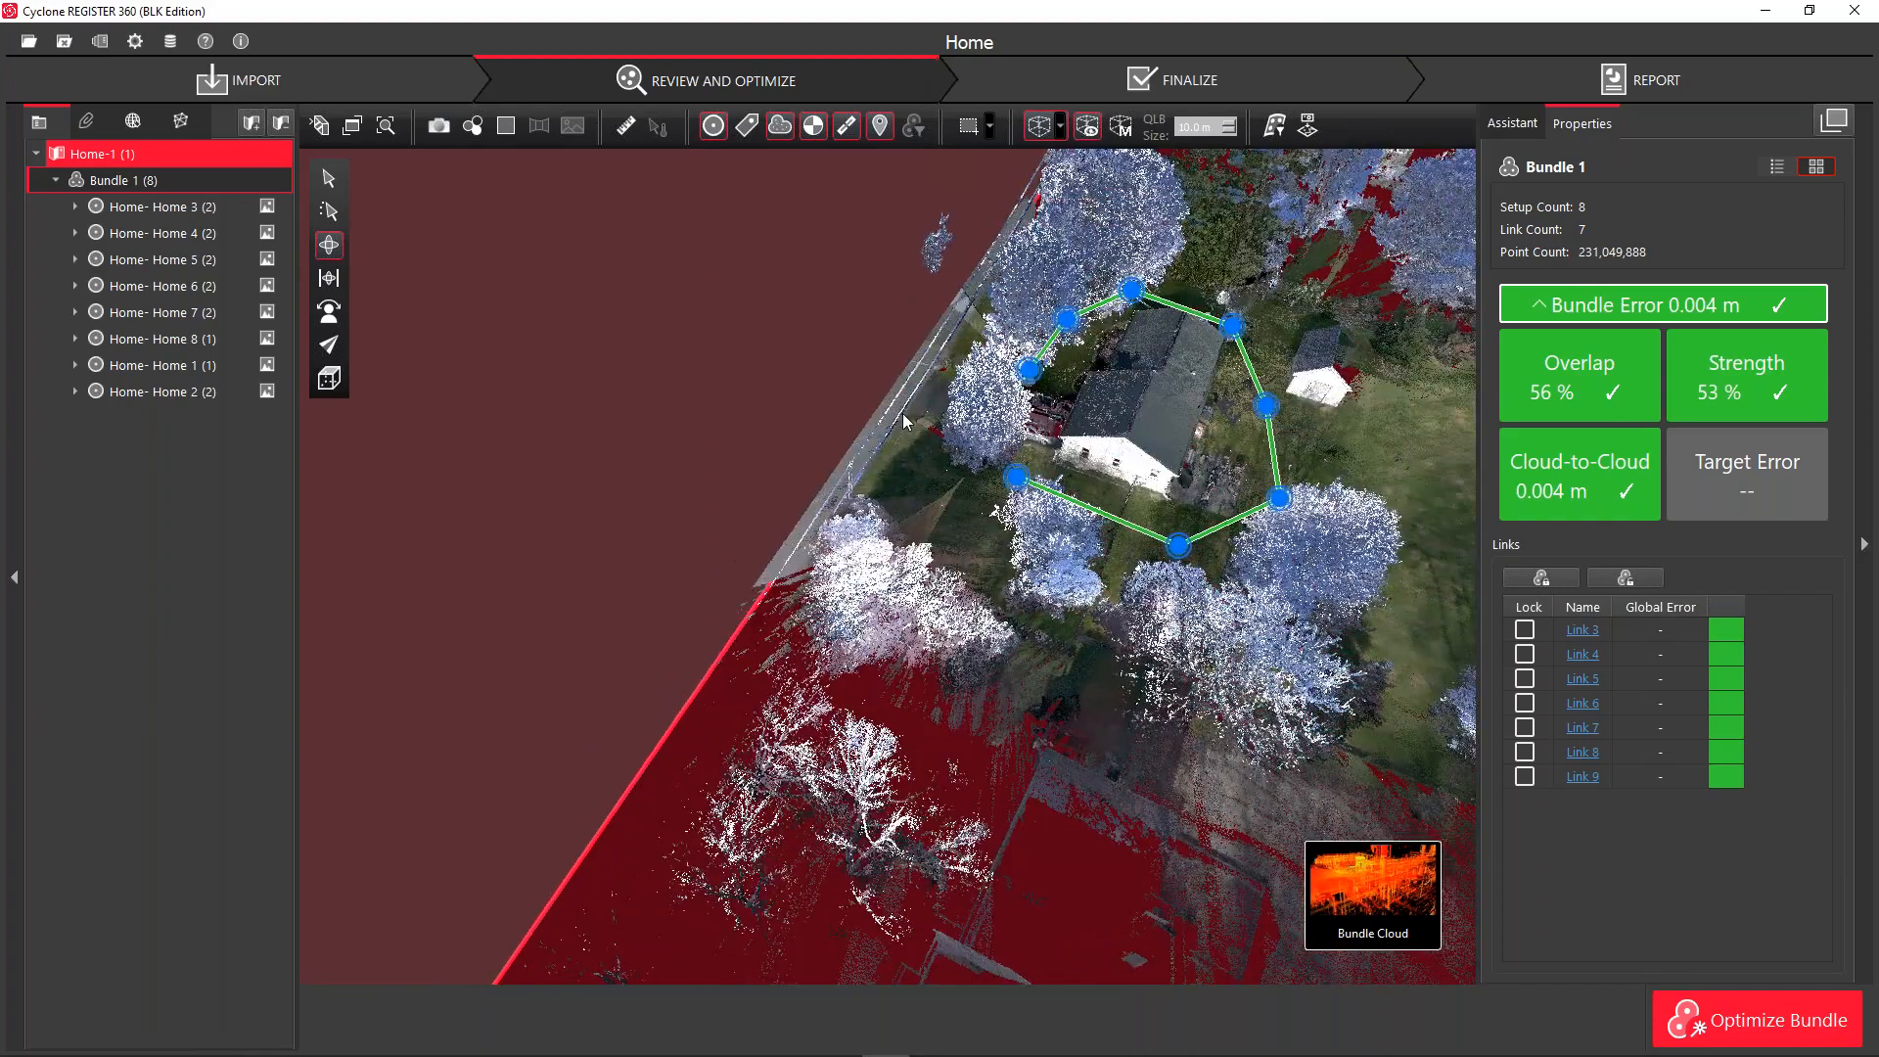
scroll(903, 418, down, 5)
scroll(902, 418, up, 2)
scroll(902, 418, down, 2)
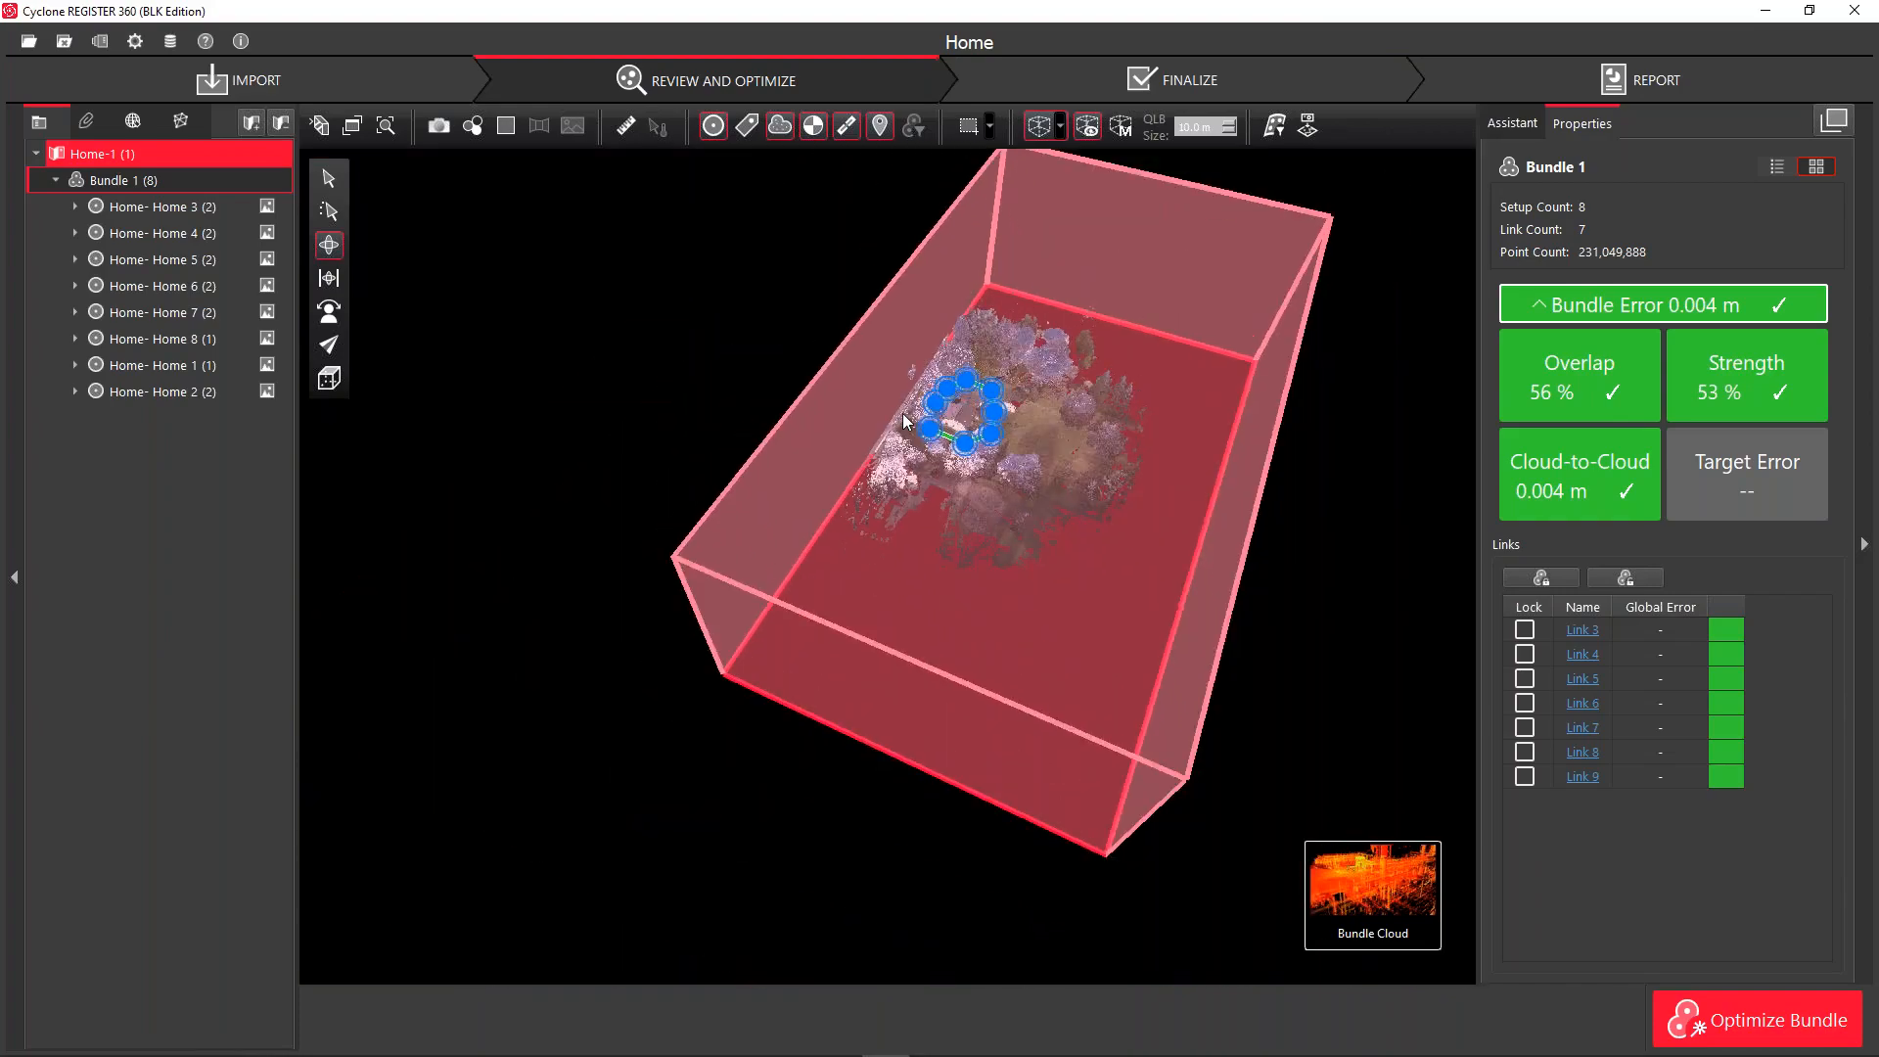
scroll(902, 413, up, 1)
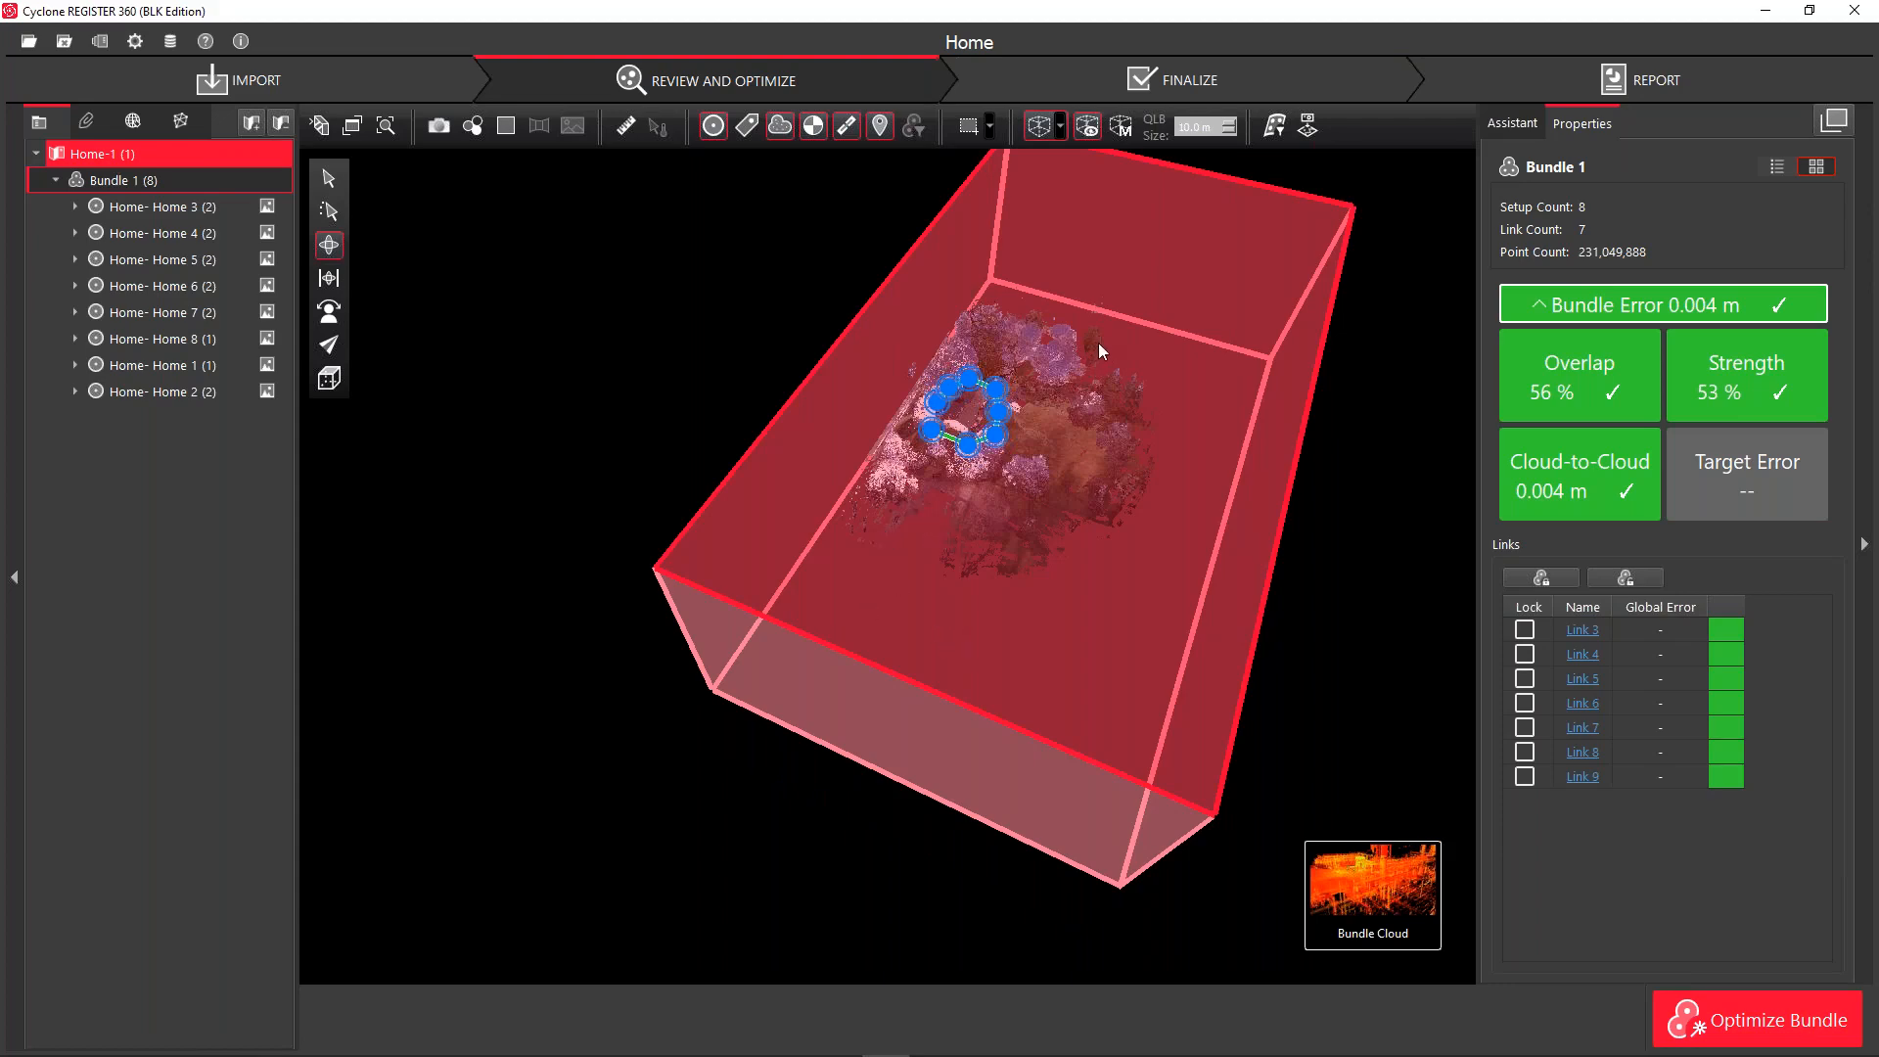
scroll(963, 359, up, 1)
scroll(964, 359, up, 2)
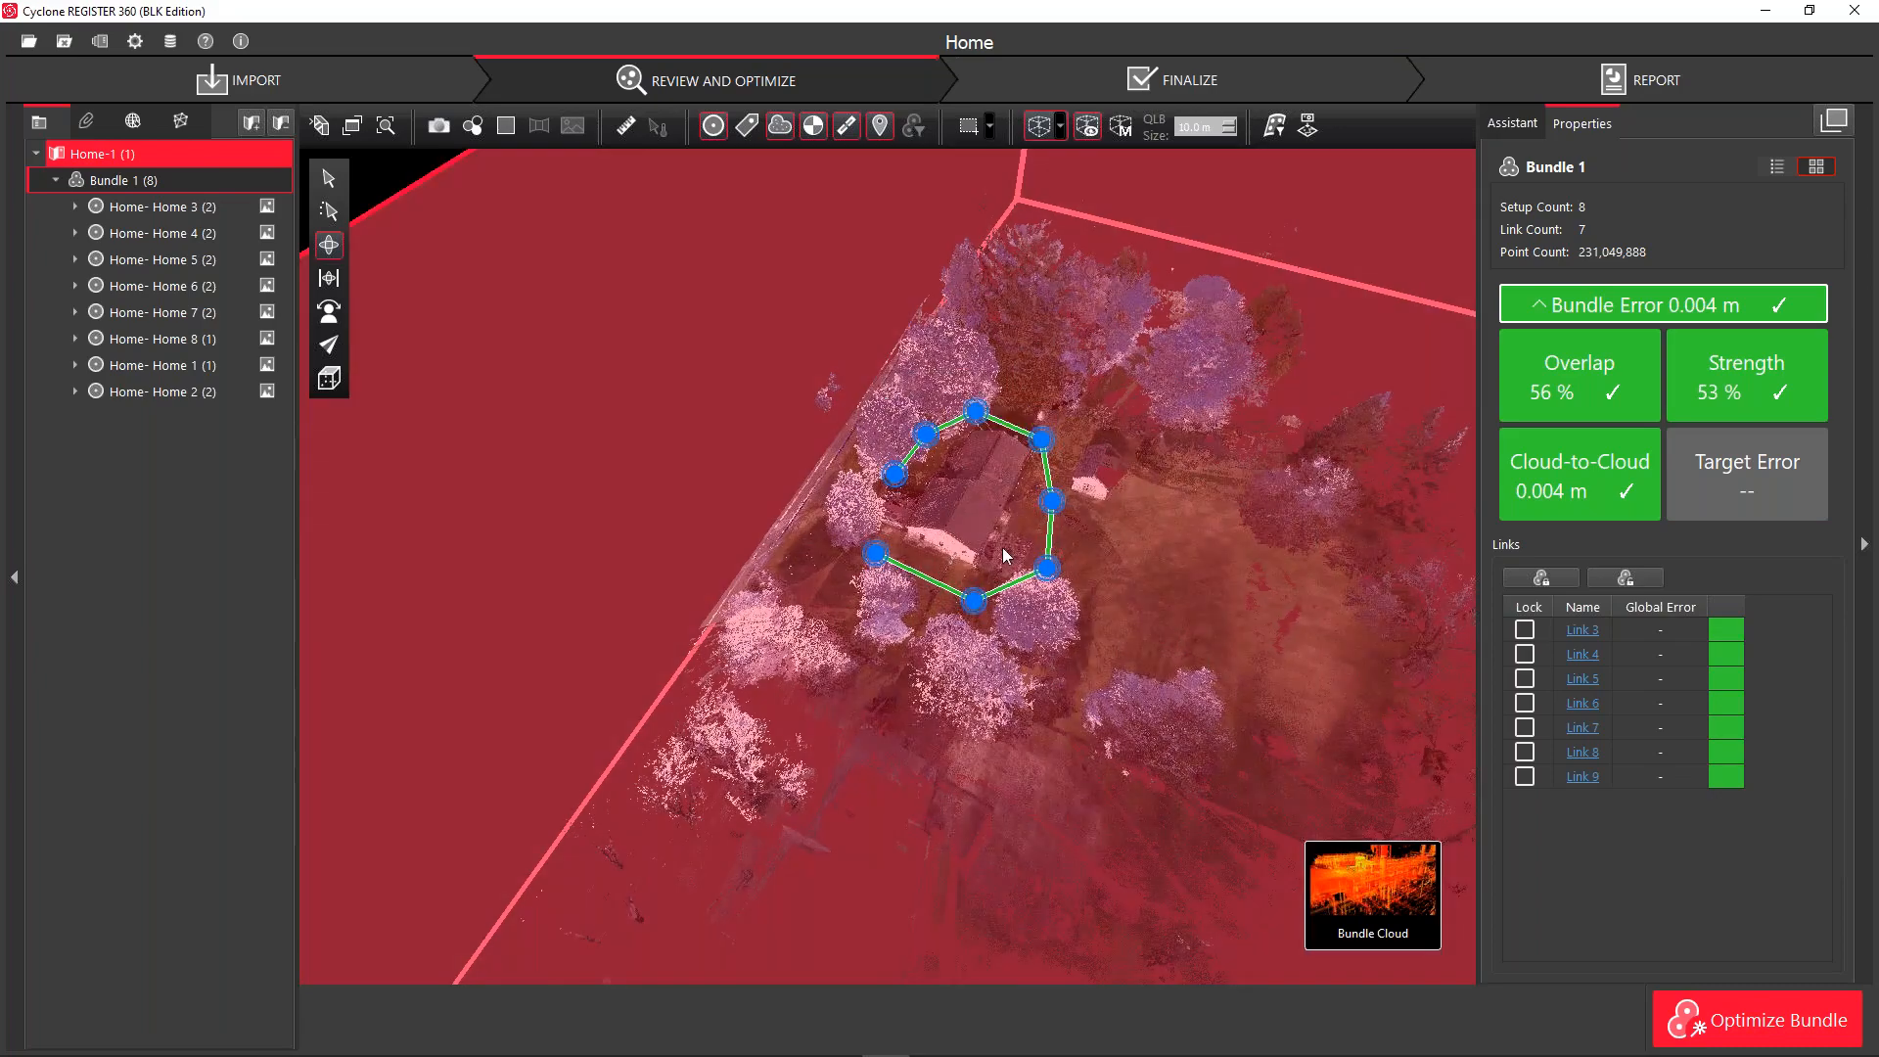
scroll(1002, 544, down, 2)
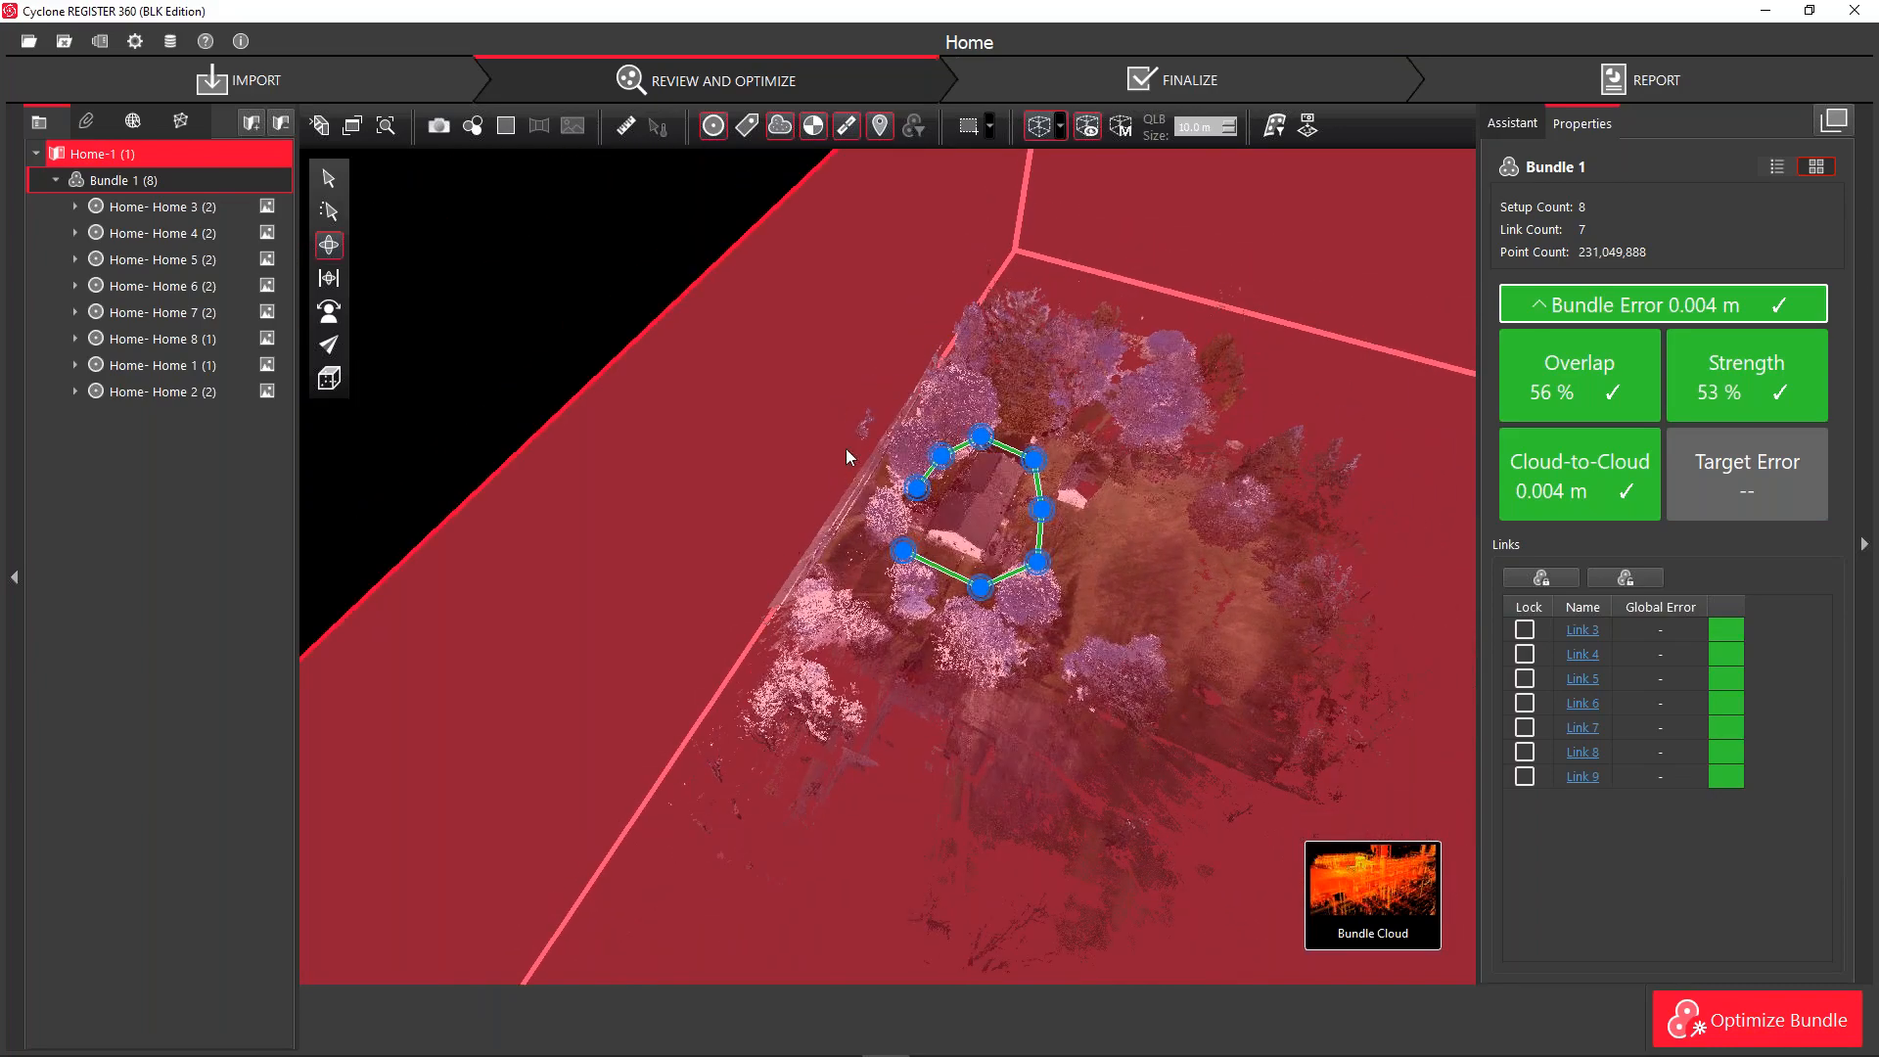
scroll(892, 372, down, 3)
scroll(965, 374, up, 2)
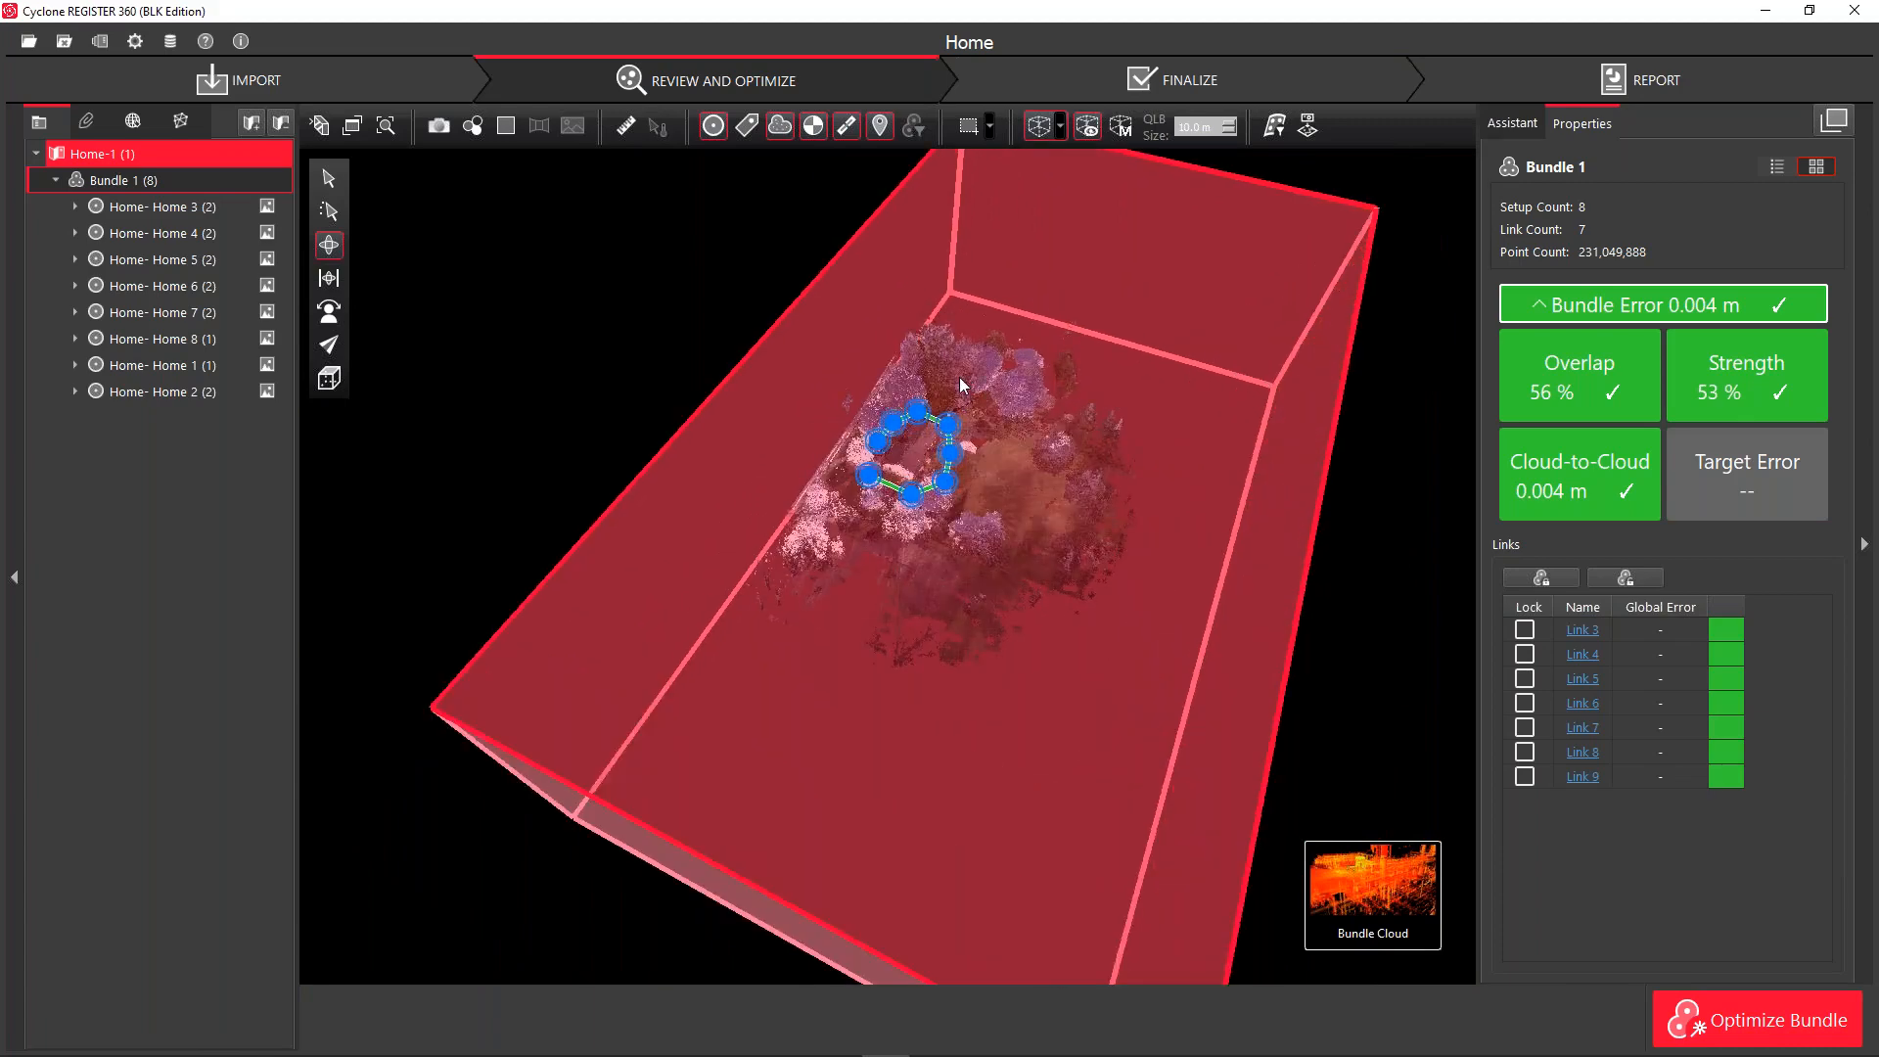
scroll(897, 327, down, 2)
scroll(900, 396, up, 1)
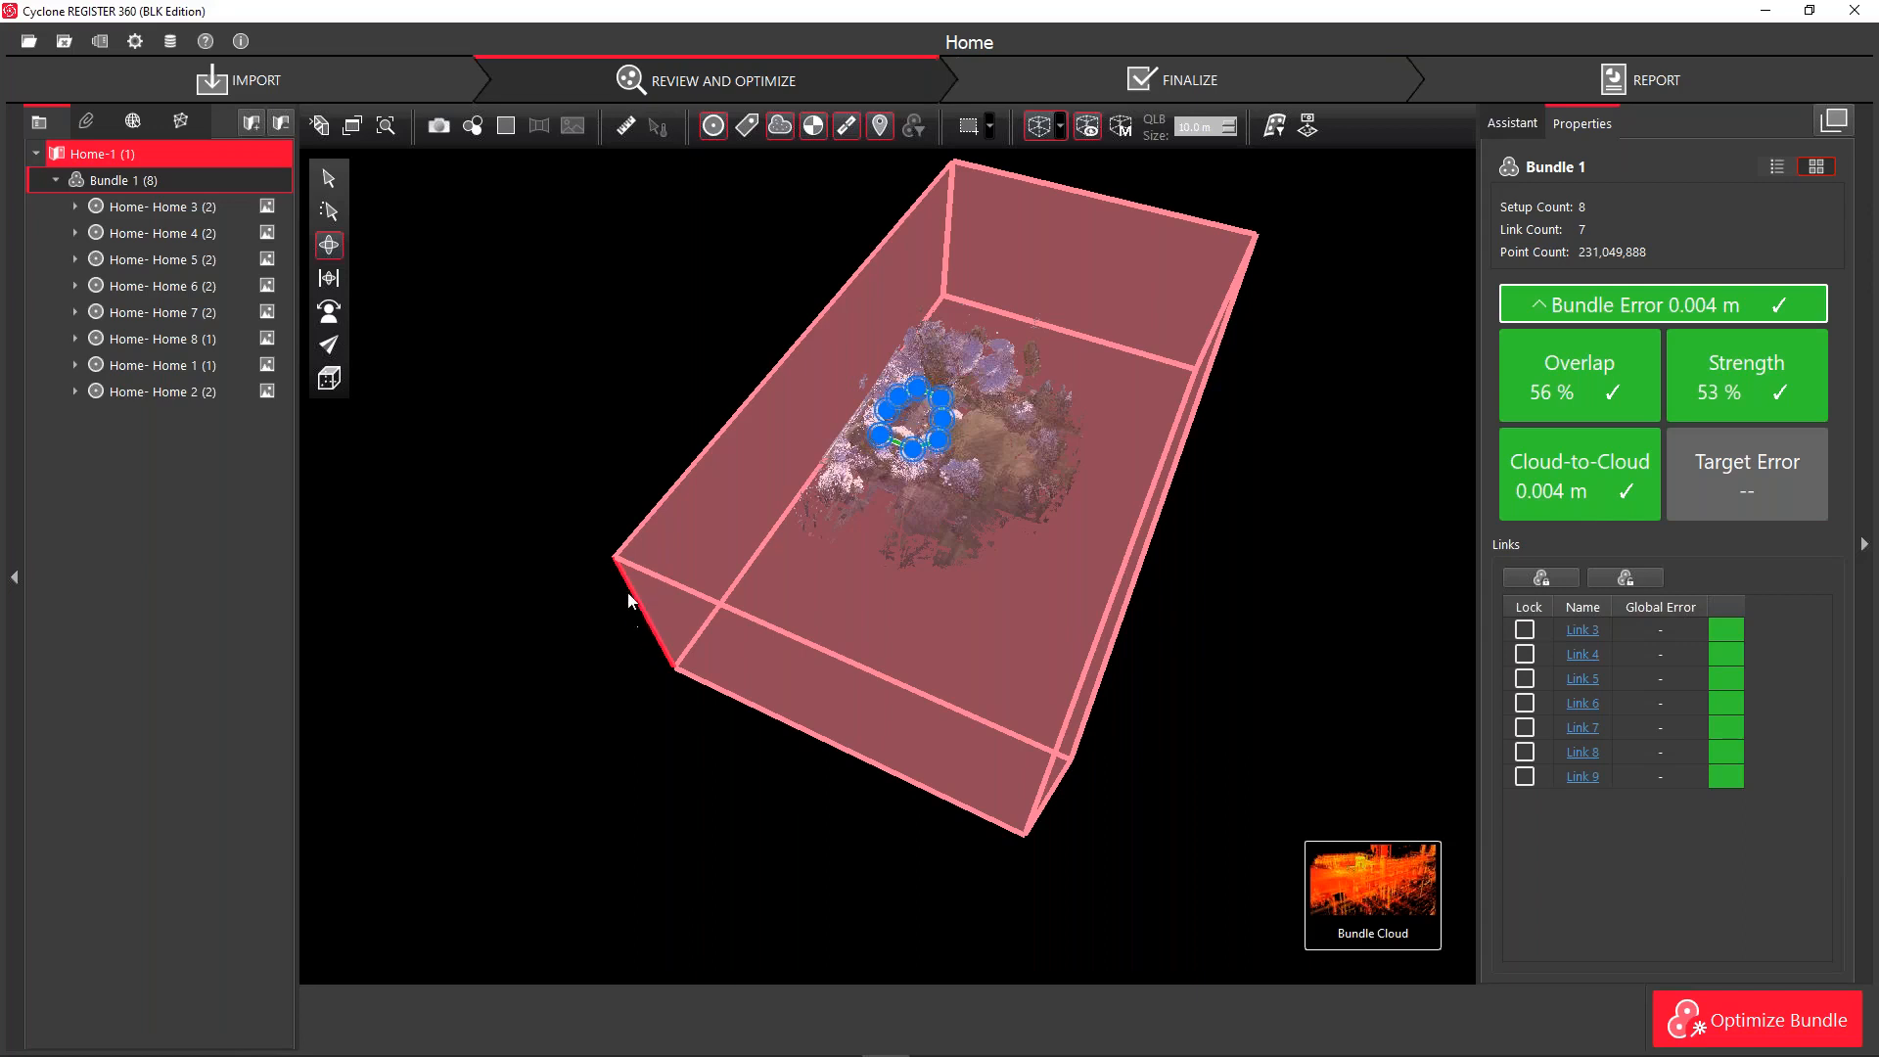
Reshape the limit box's near edge and pull its front face inward
drag(640, 609, 695, 527)
scroll(697, 529, down, 6)
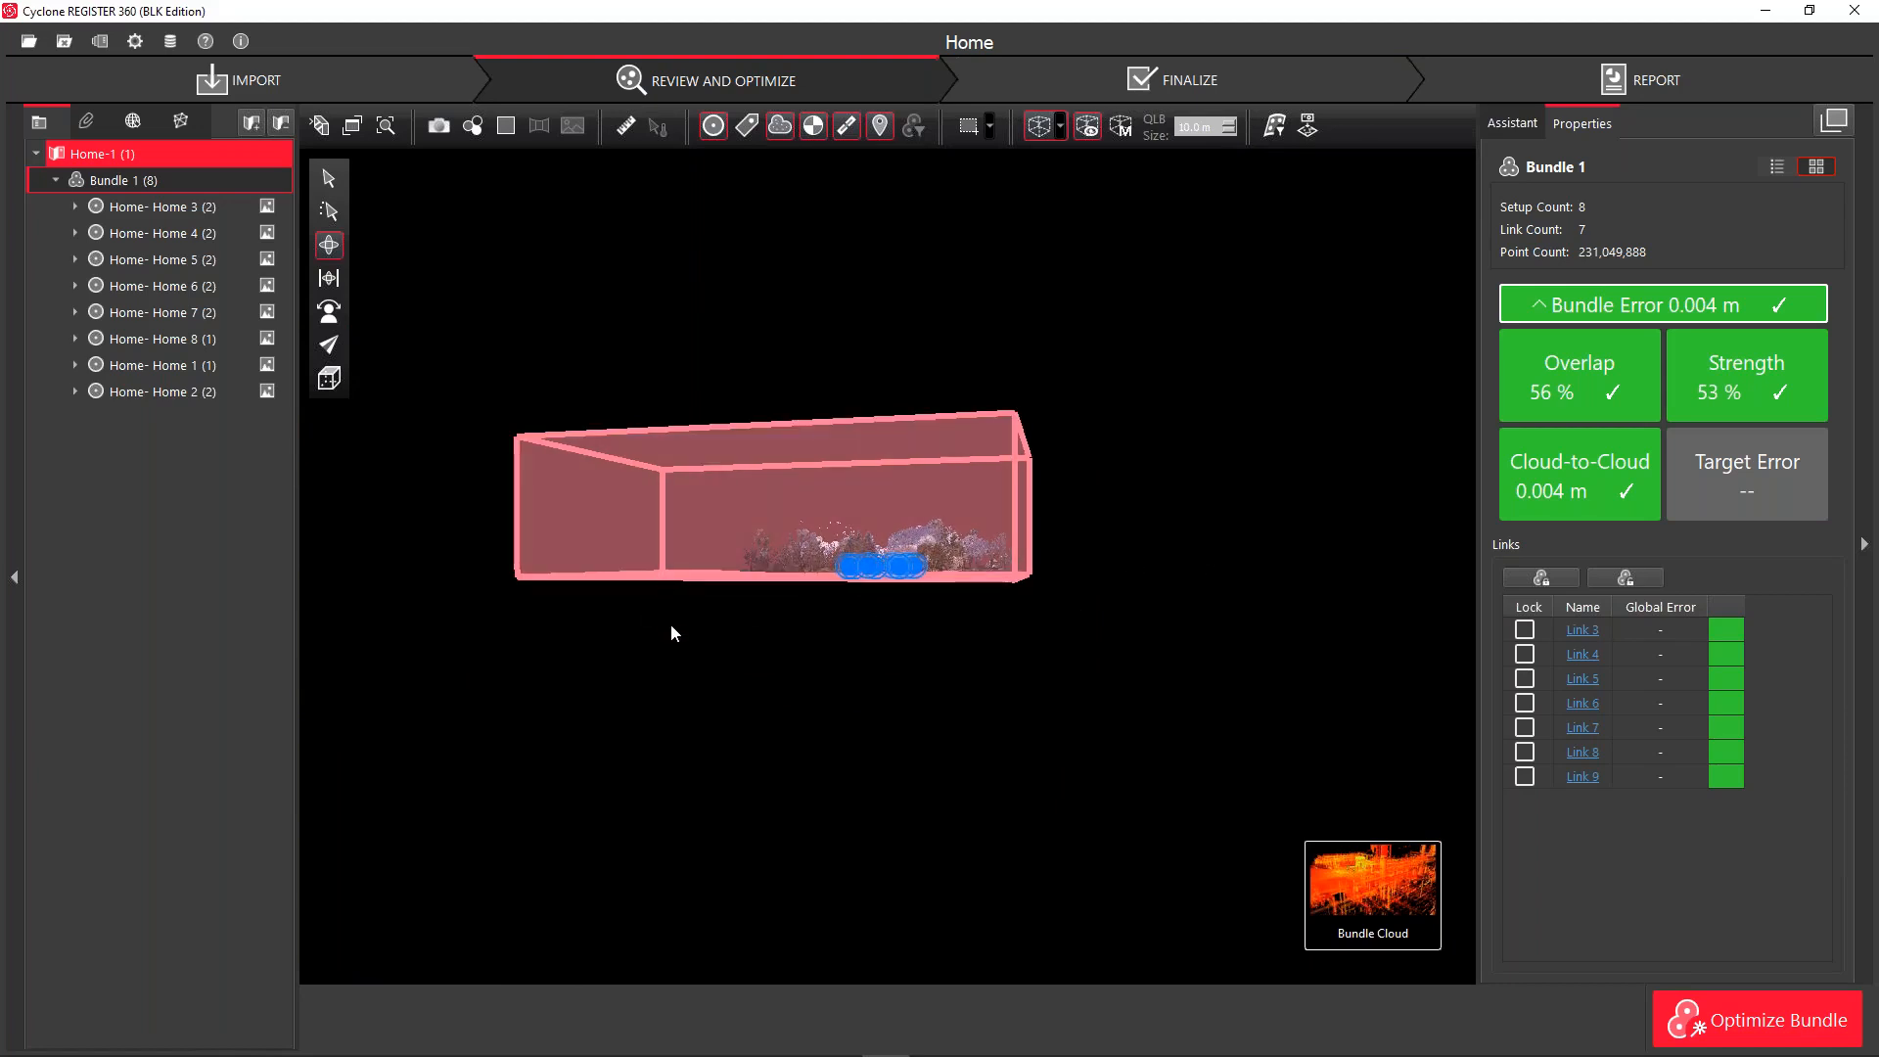
mouse_move(684, 561)
mouse_down()
mouse_move(683, 583)
mouse_move(702, 540)
mouse_up()
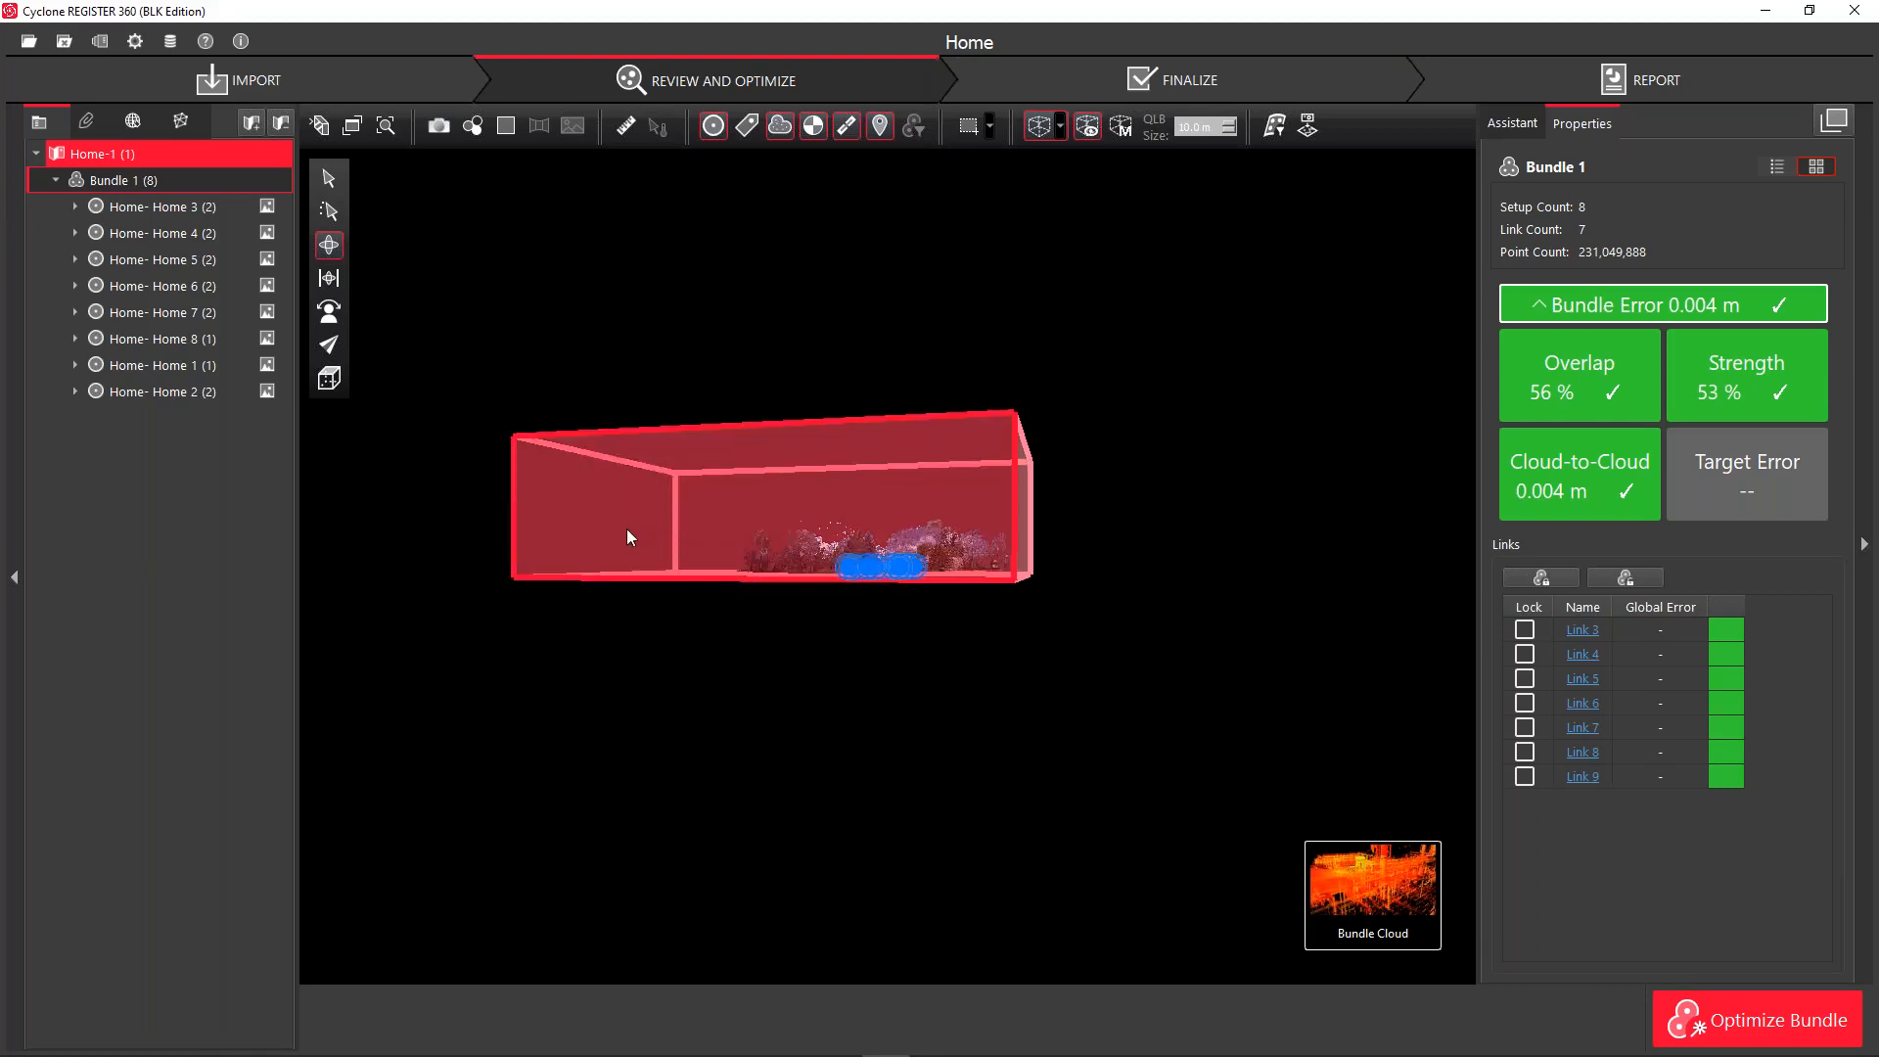
drag(662, 531, 650, 641)
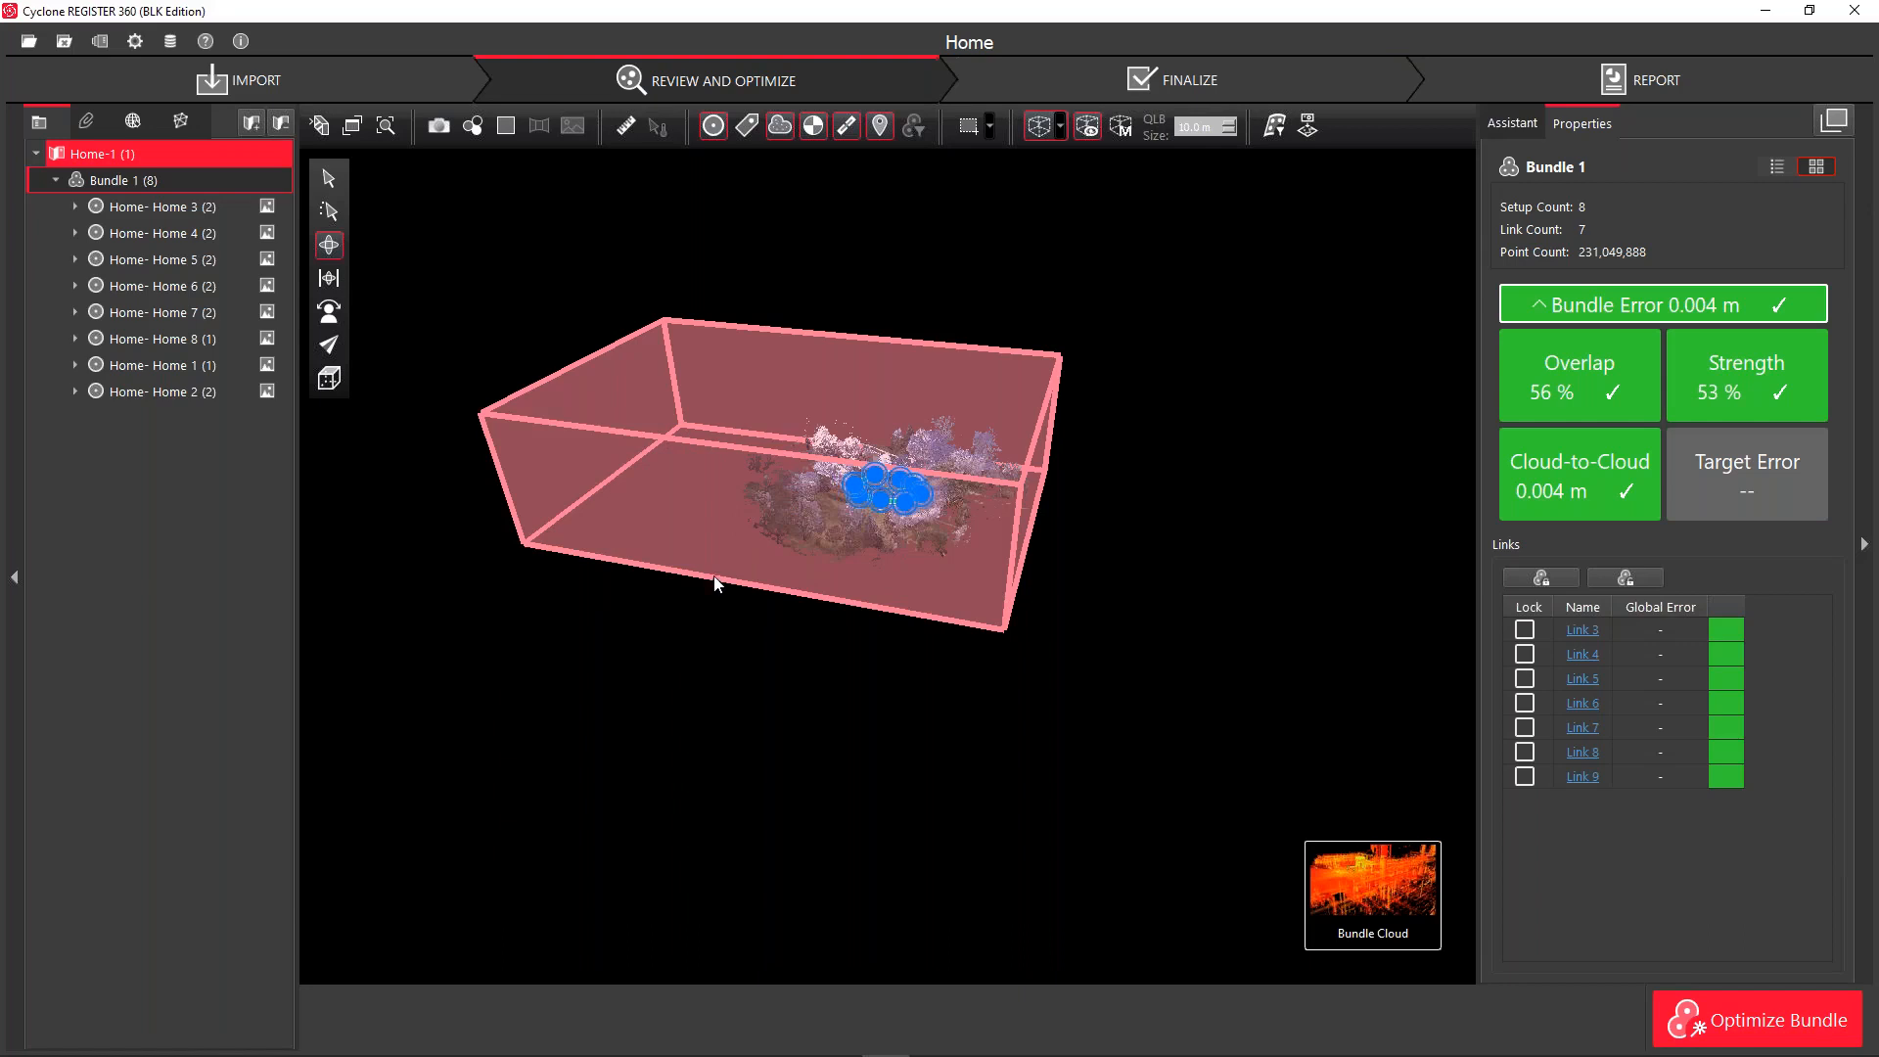
drag(712, 580, 859, 484)
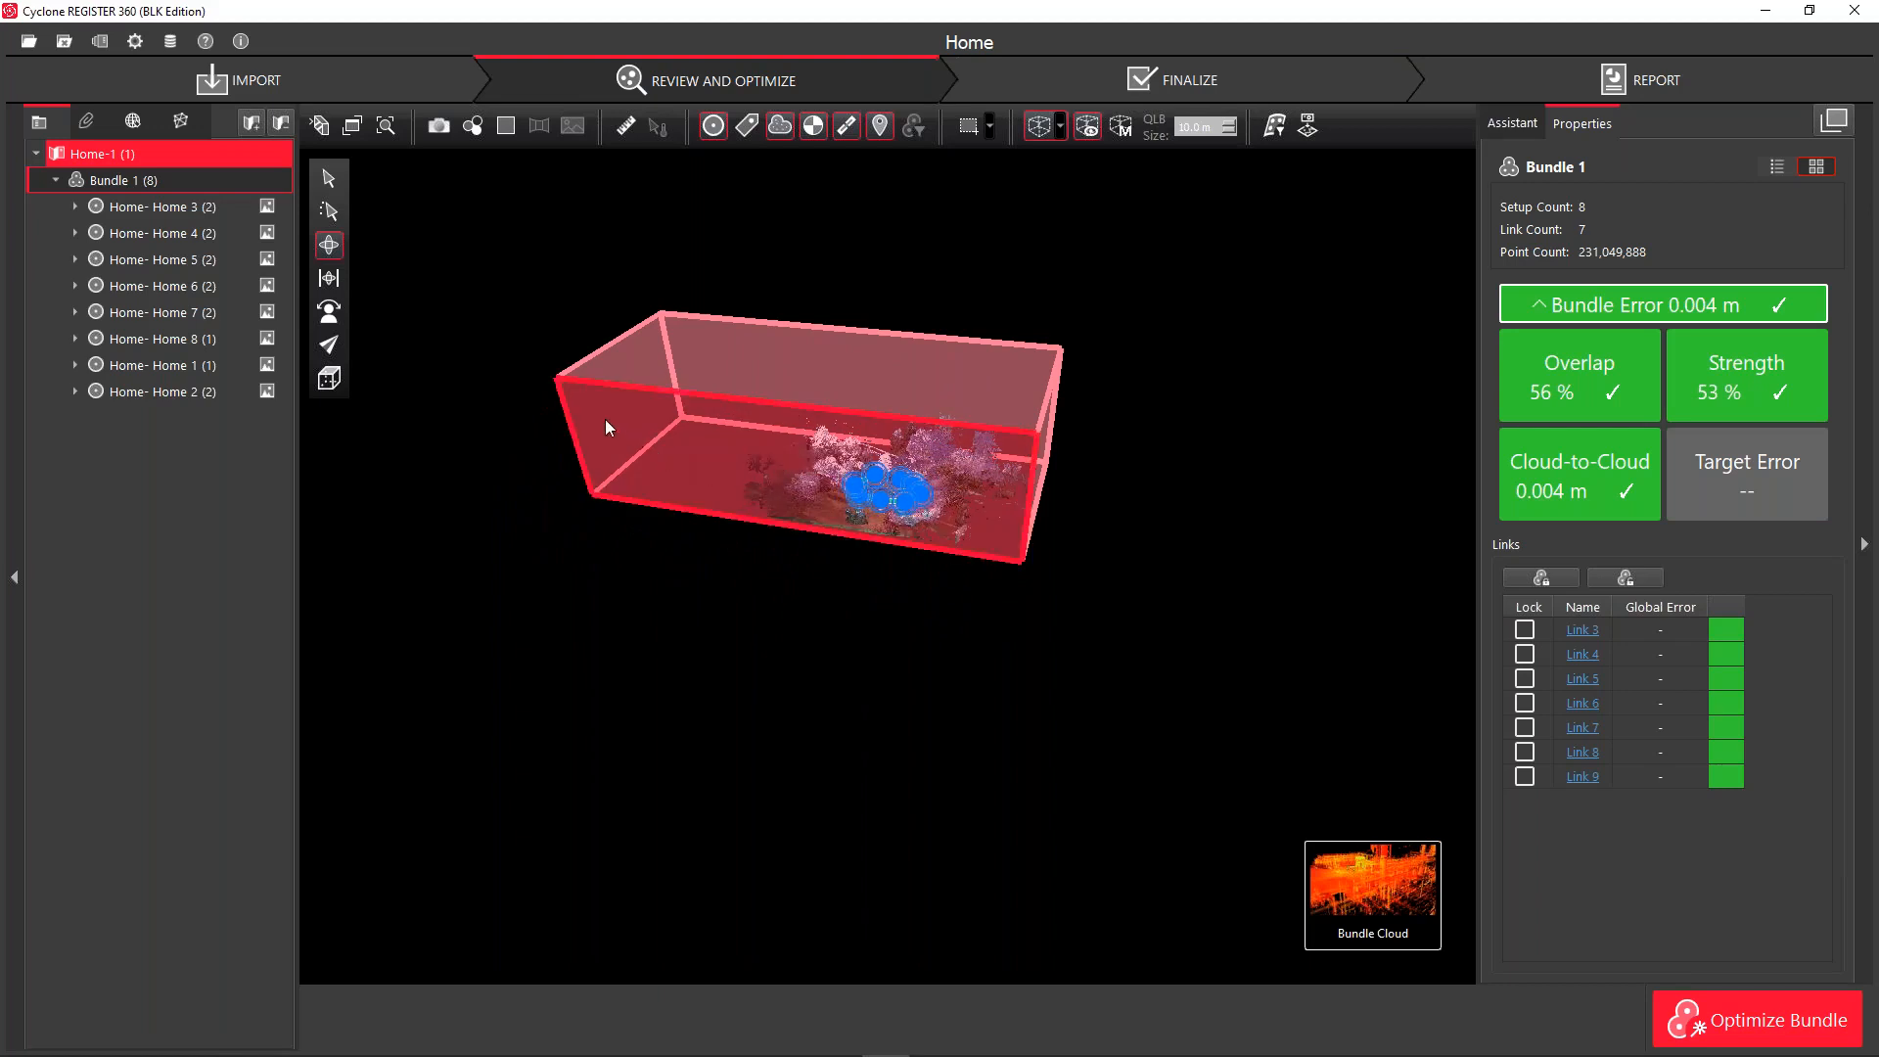
Narrow the box's left and right sides and lower its top below treetops and roof
drag(567, 402, 772, 463)
drag(1043, 444, 953, 450)
drag(889, 379, 895, 480)
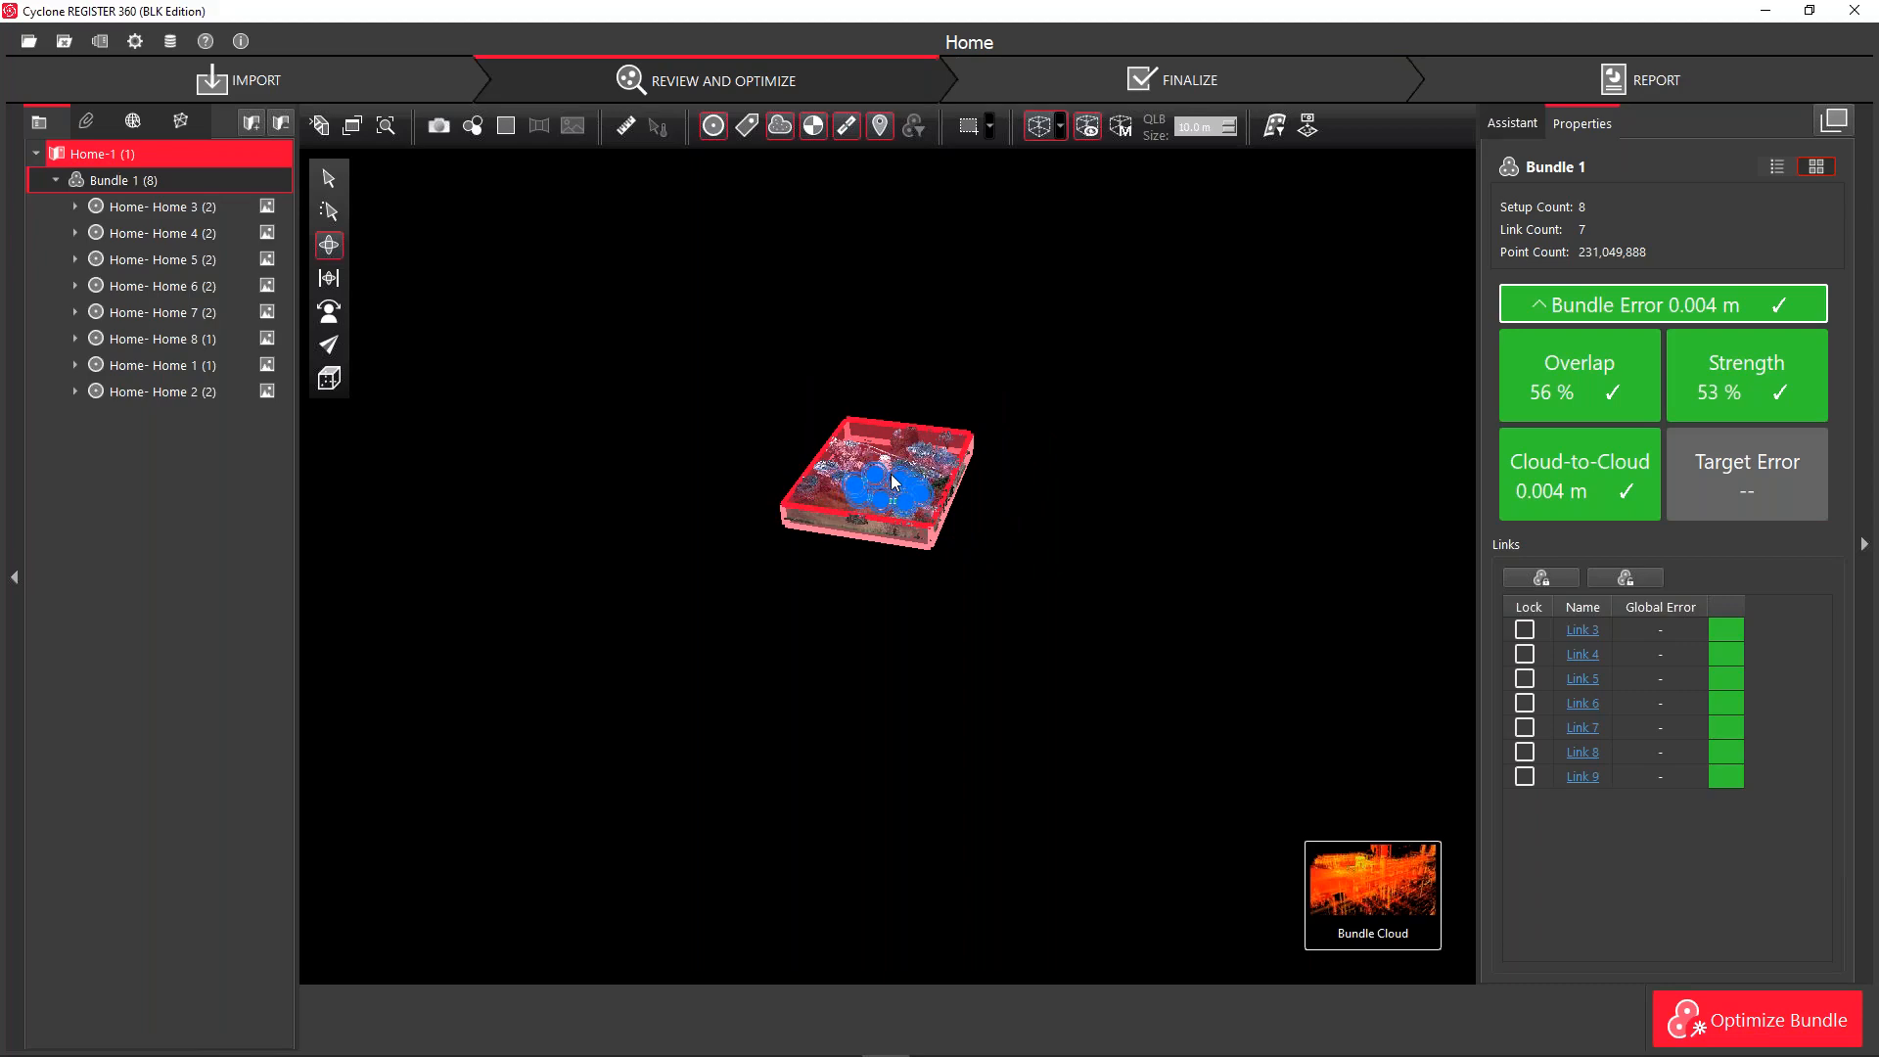
scroll(900, 421, up, 3)
scroll(899, 476, up, 4)
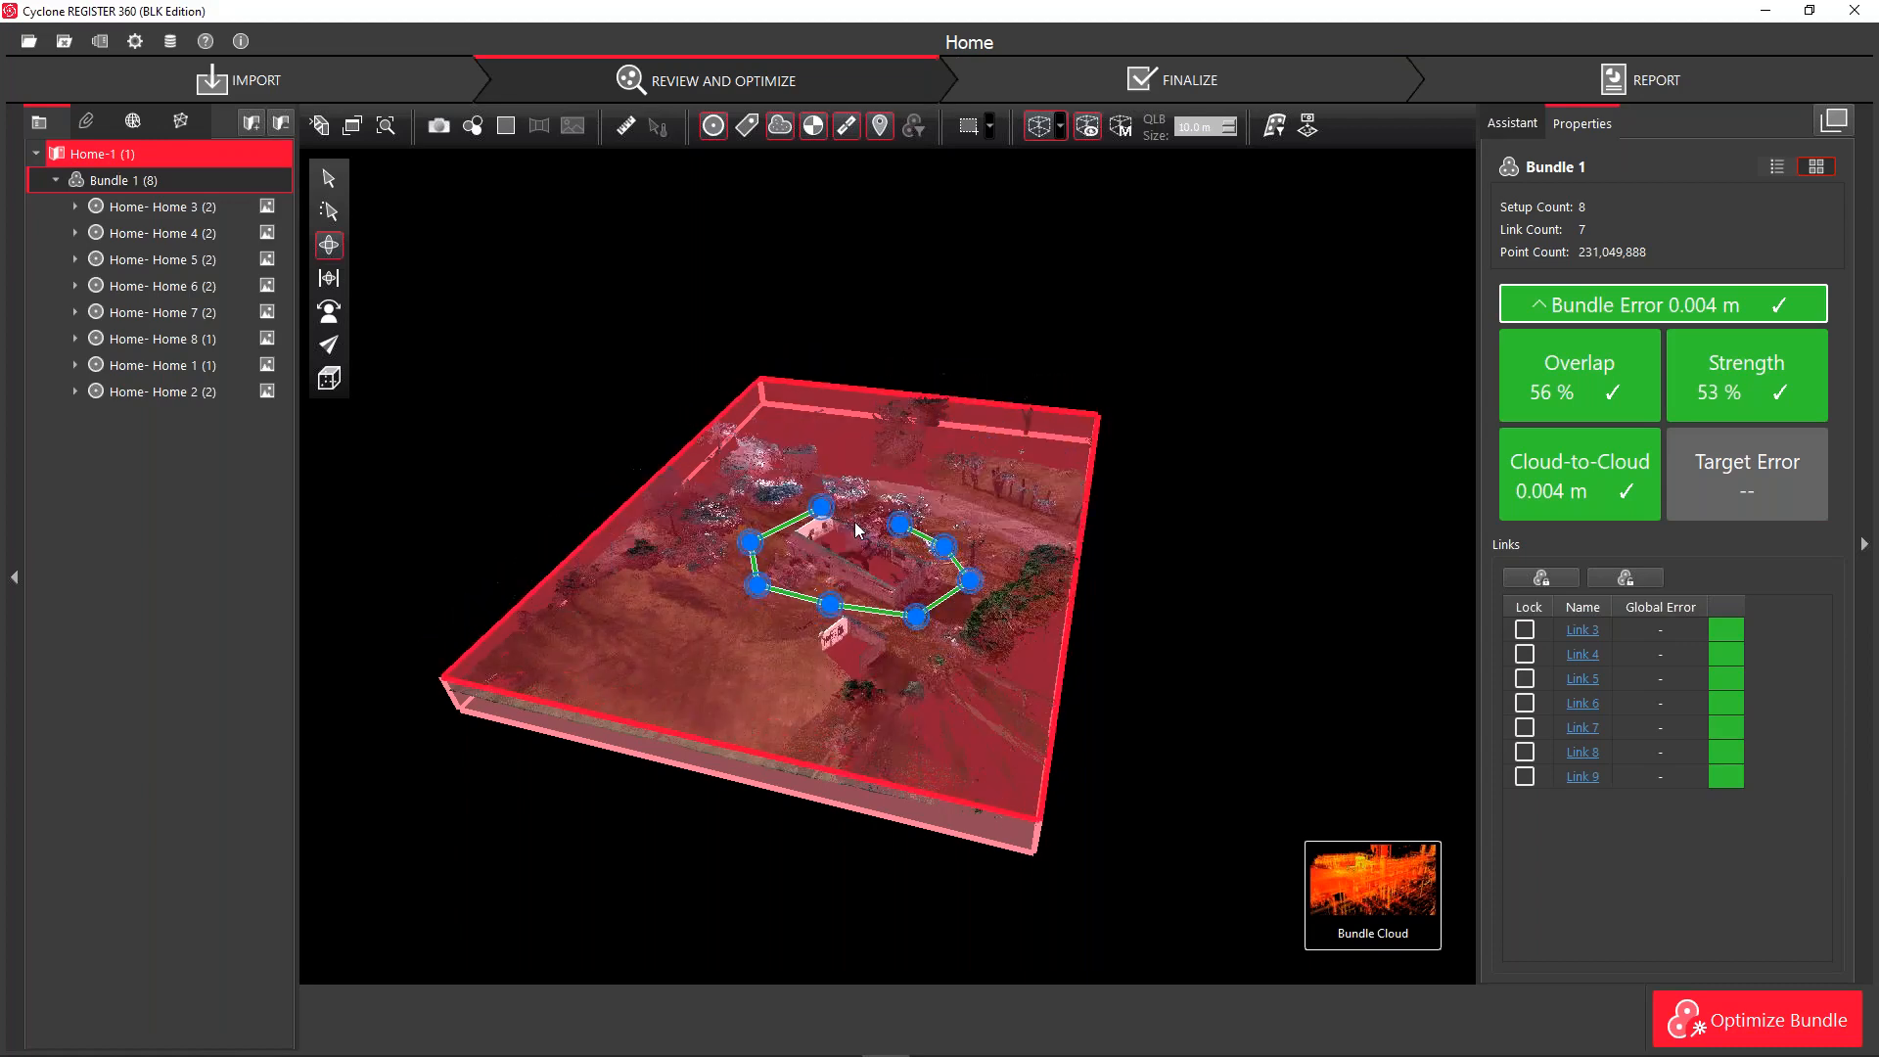
drag(860, 514, 860, 524)
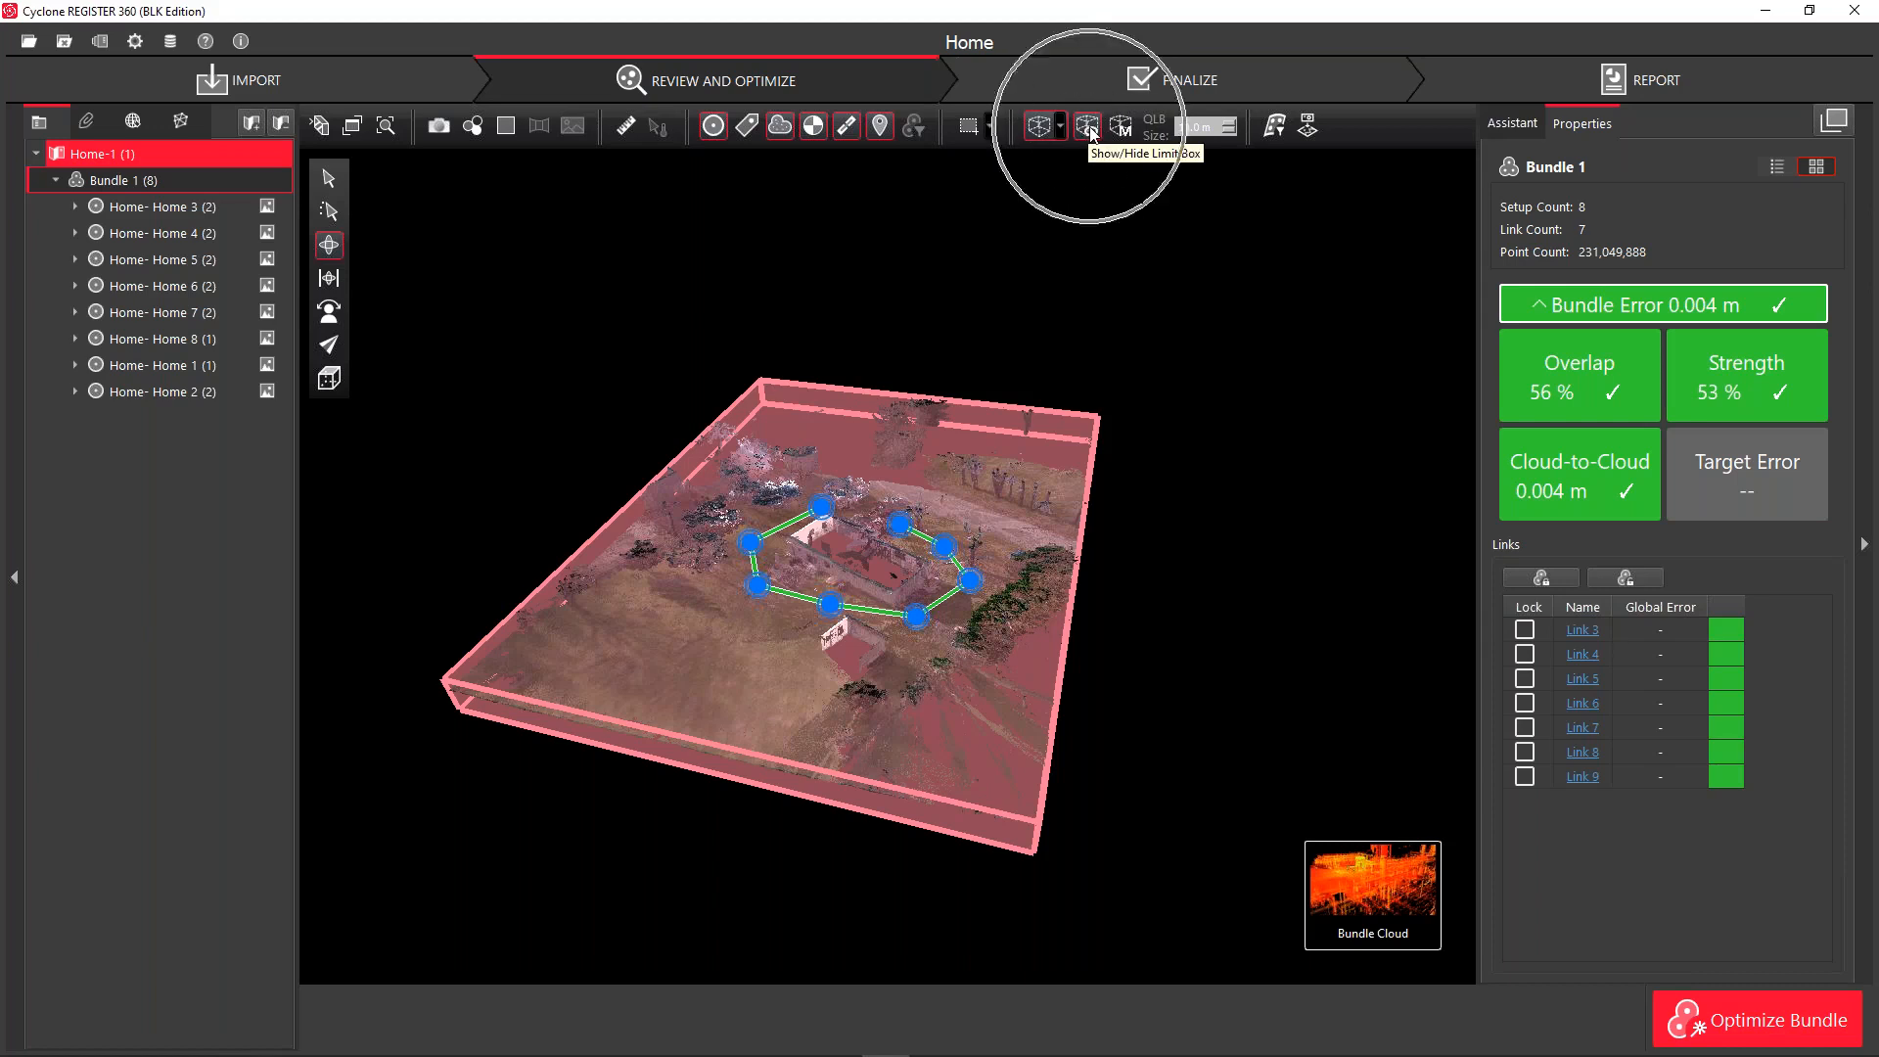
Hide the limit box to see the full cloud, show it again, then bring up the limit box creation options
click(1088, 127)
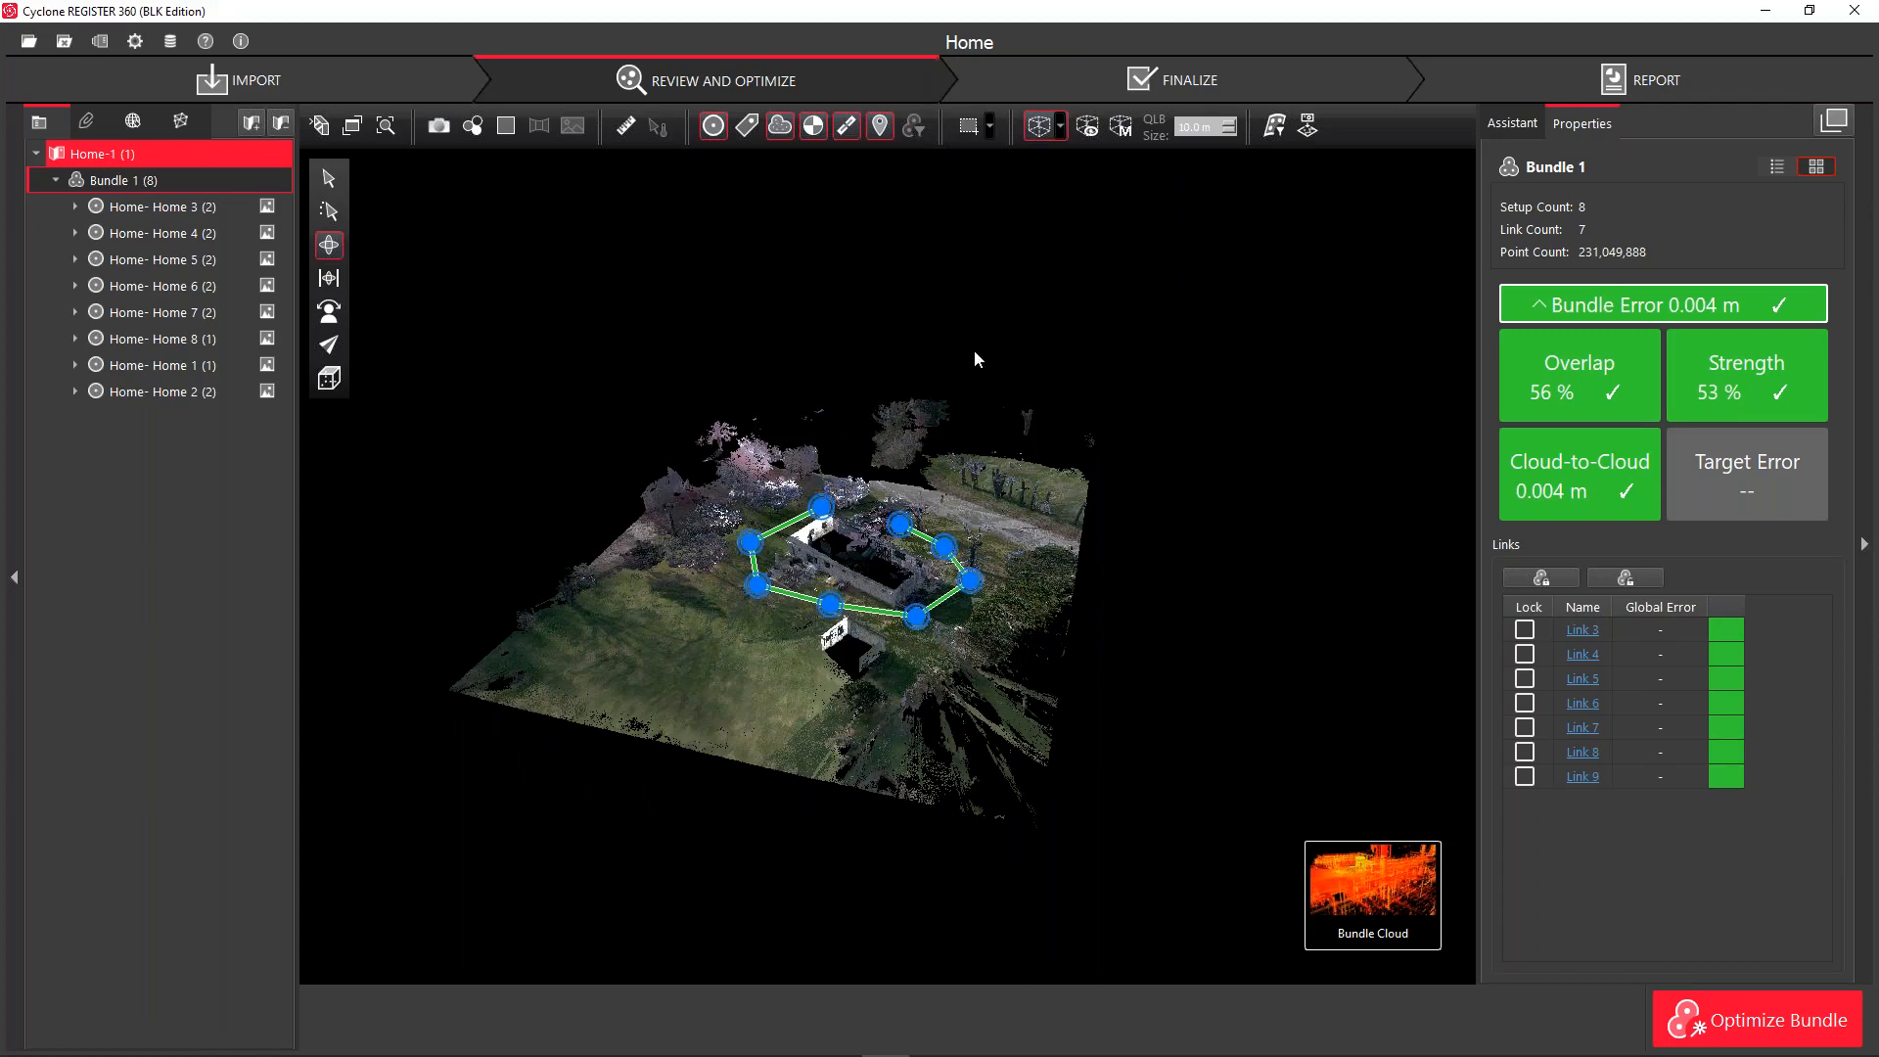
scroll(807, 623, up, 2)
scroll(810, 474, up, 3)
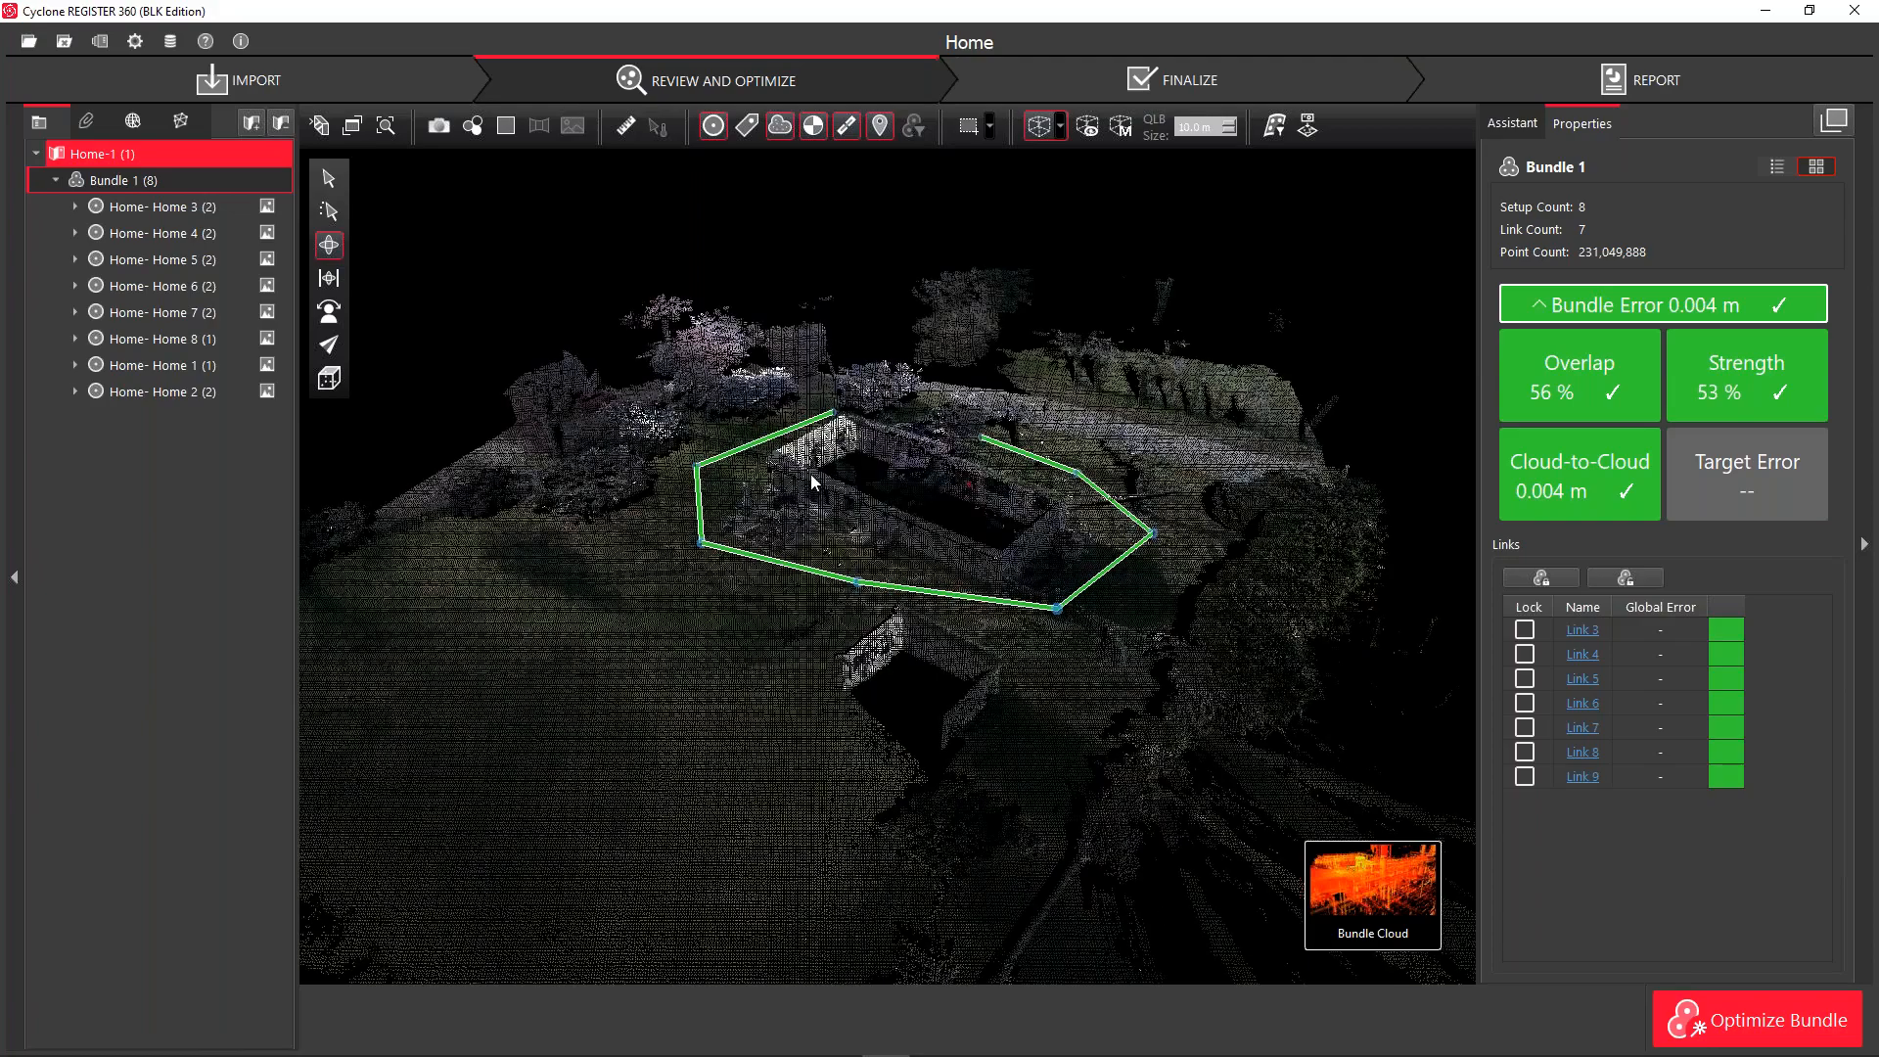
scroll(825, 463, down, 2)
scroll(825, 462, down, 3)
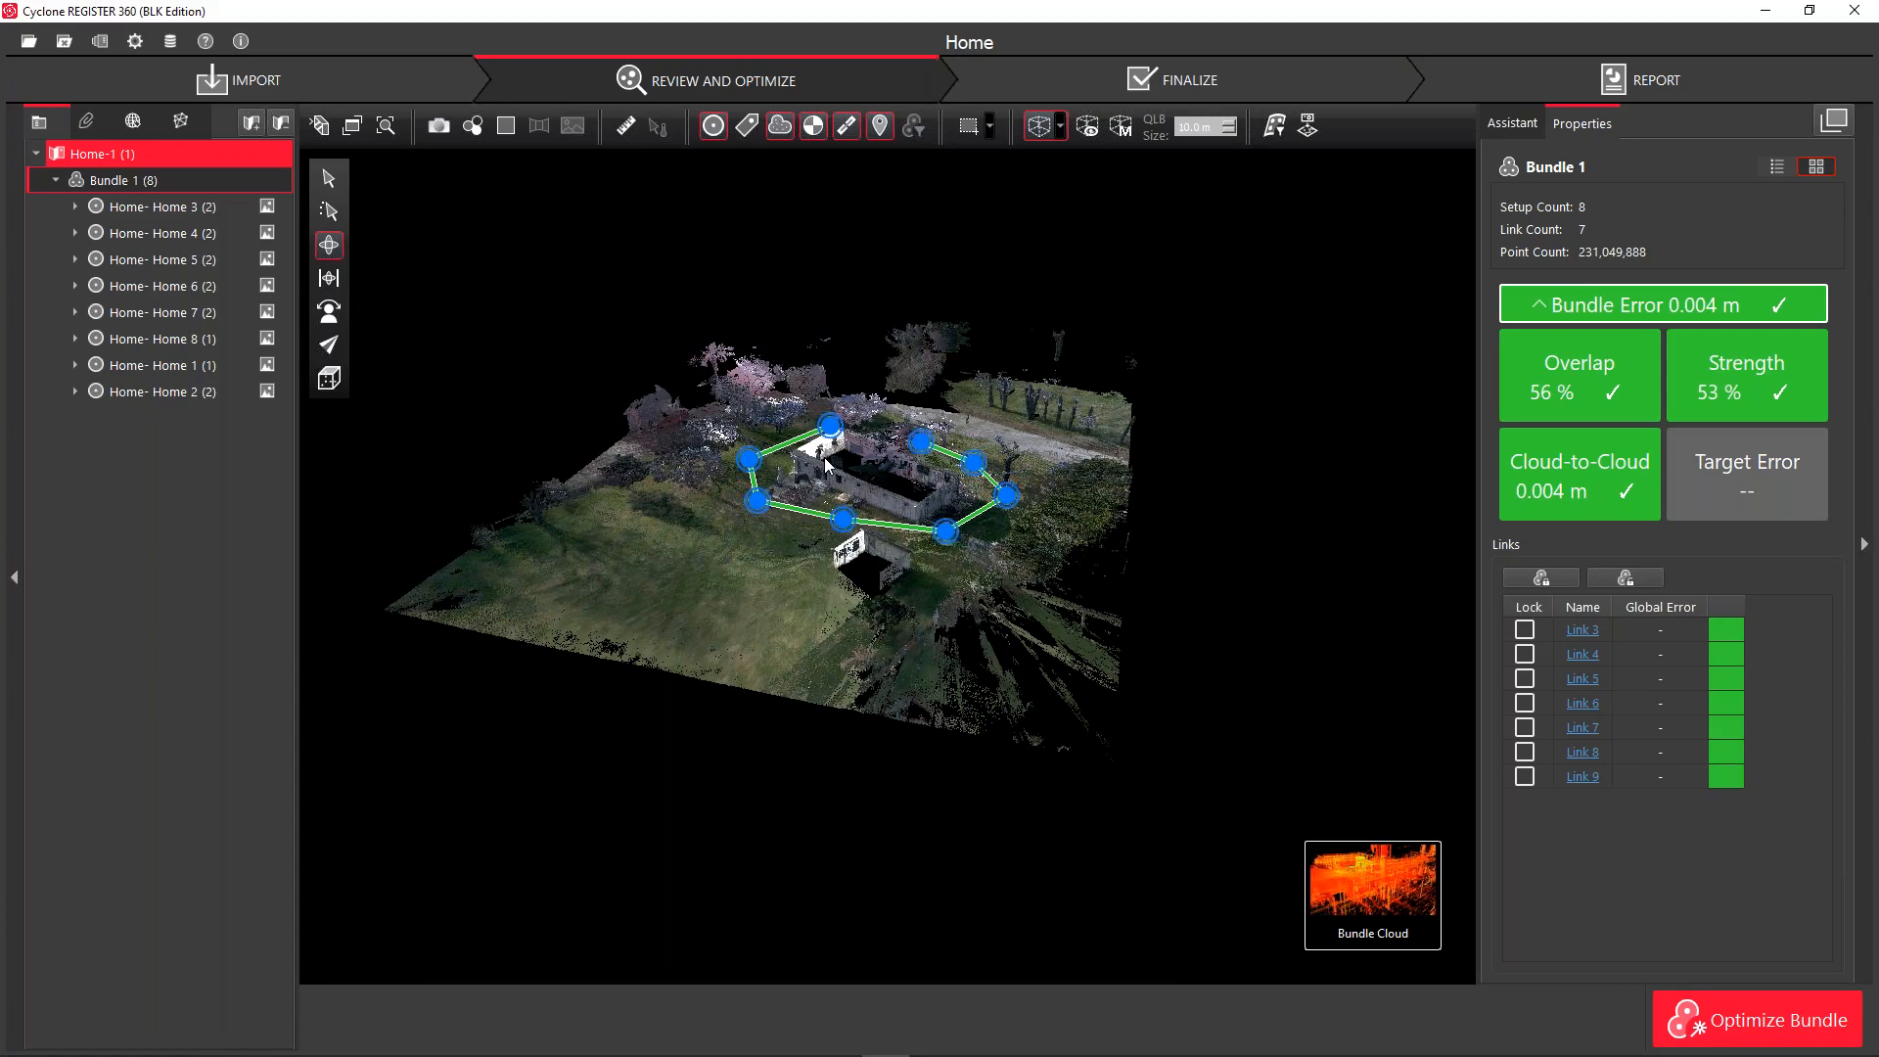
click(1085, 128)
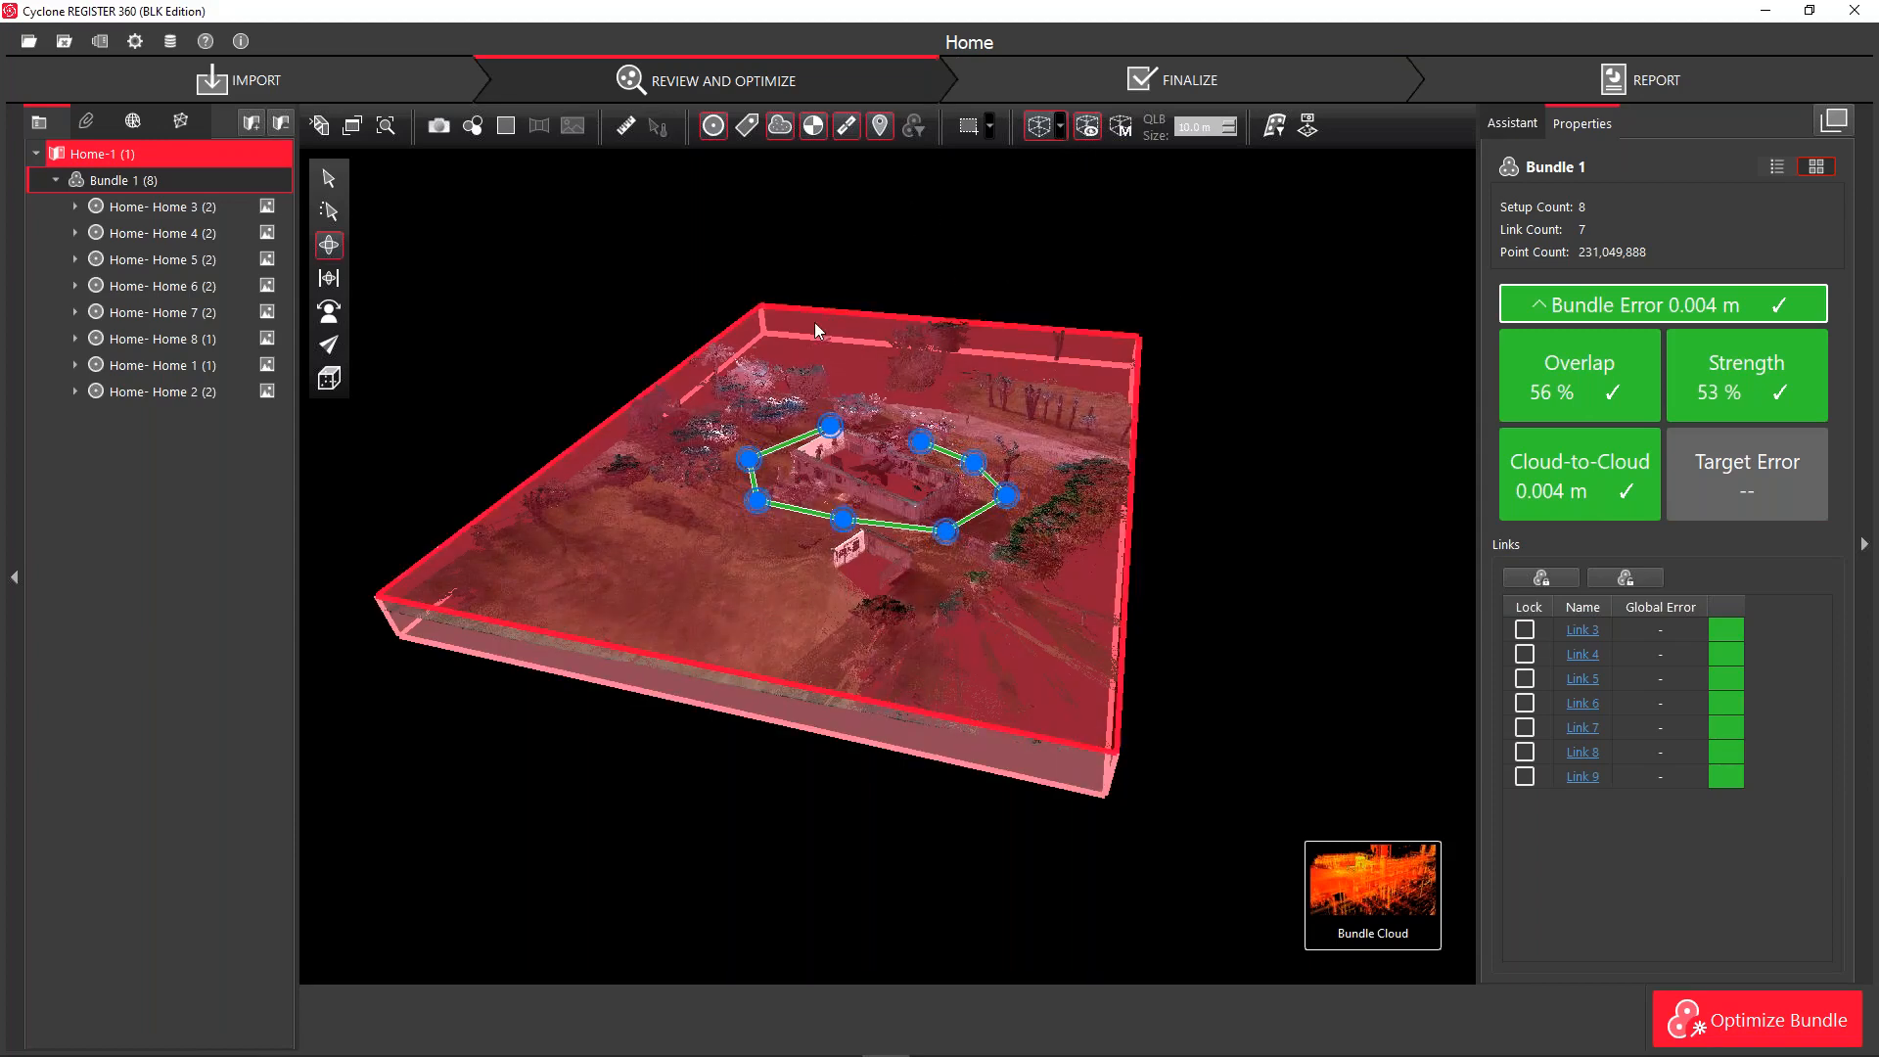
click(1060, 128)
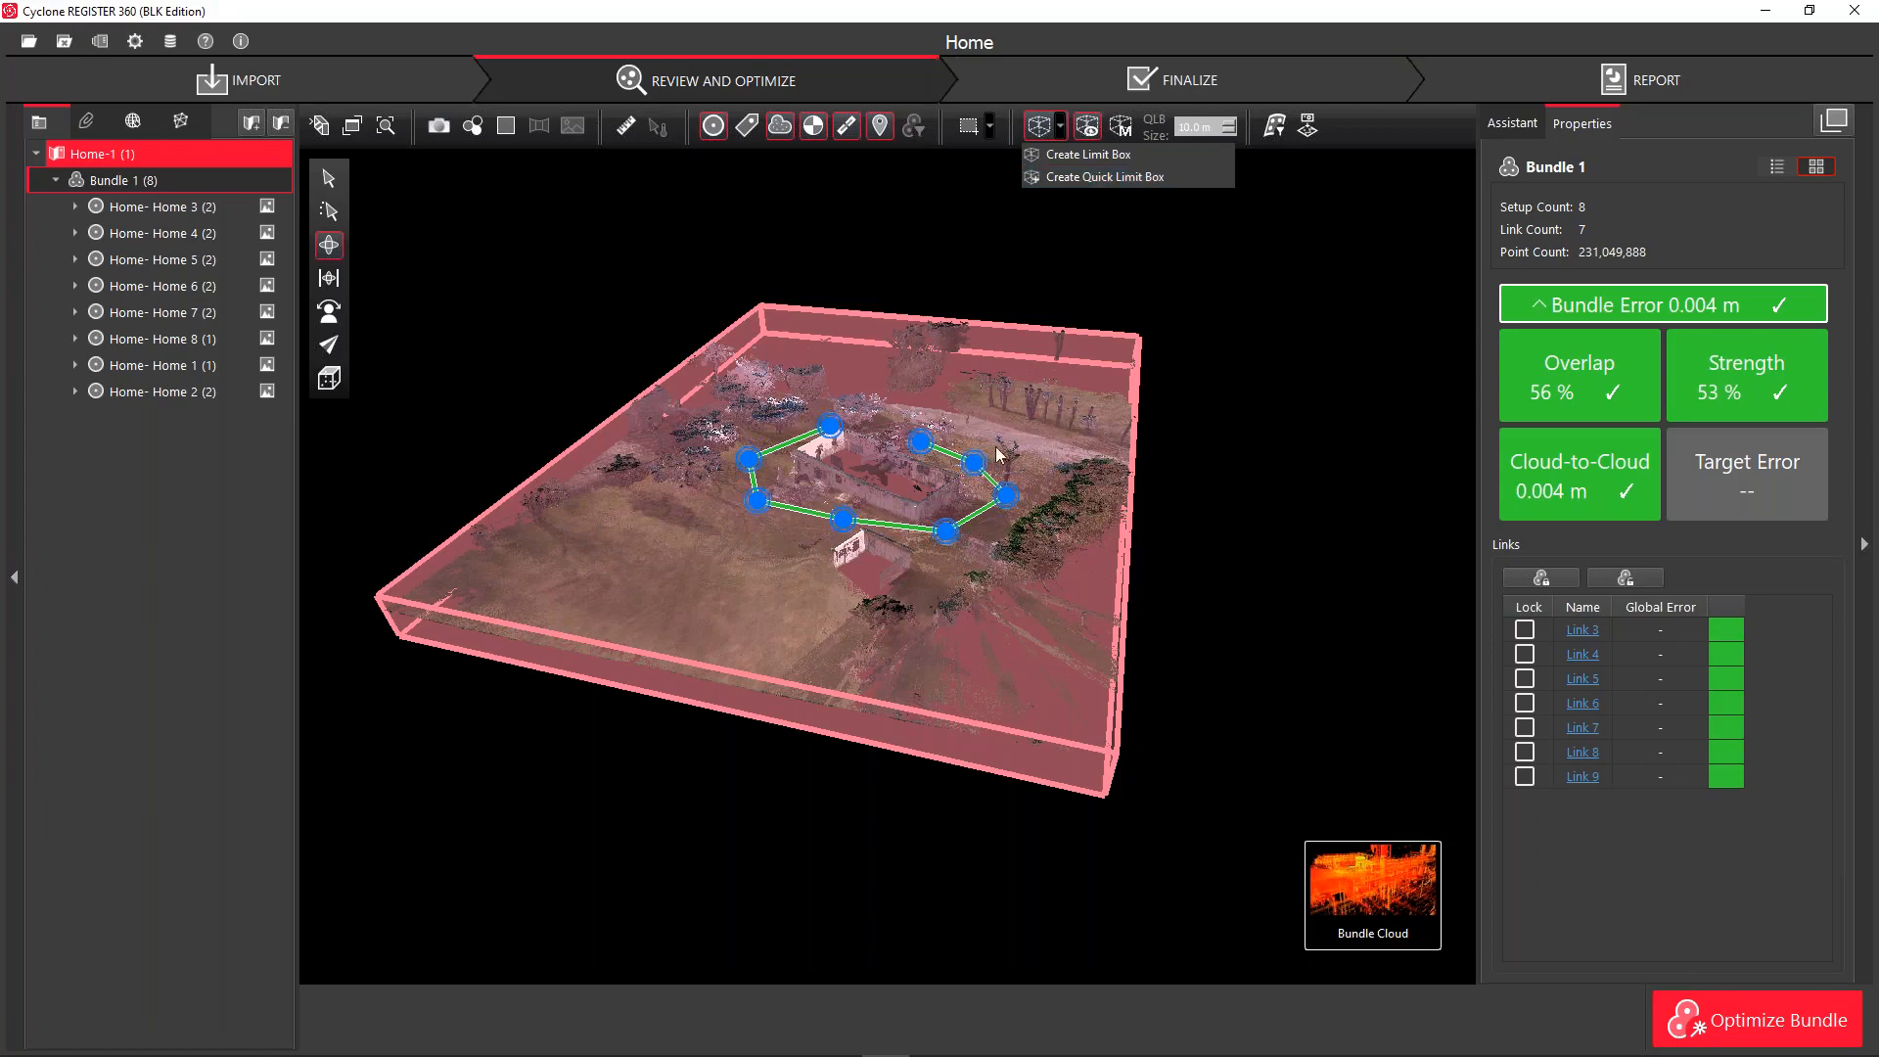
Create a Quick Limit Box at the shed
click(1276, 283)
scroll(889, 565, up, 10)
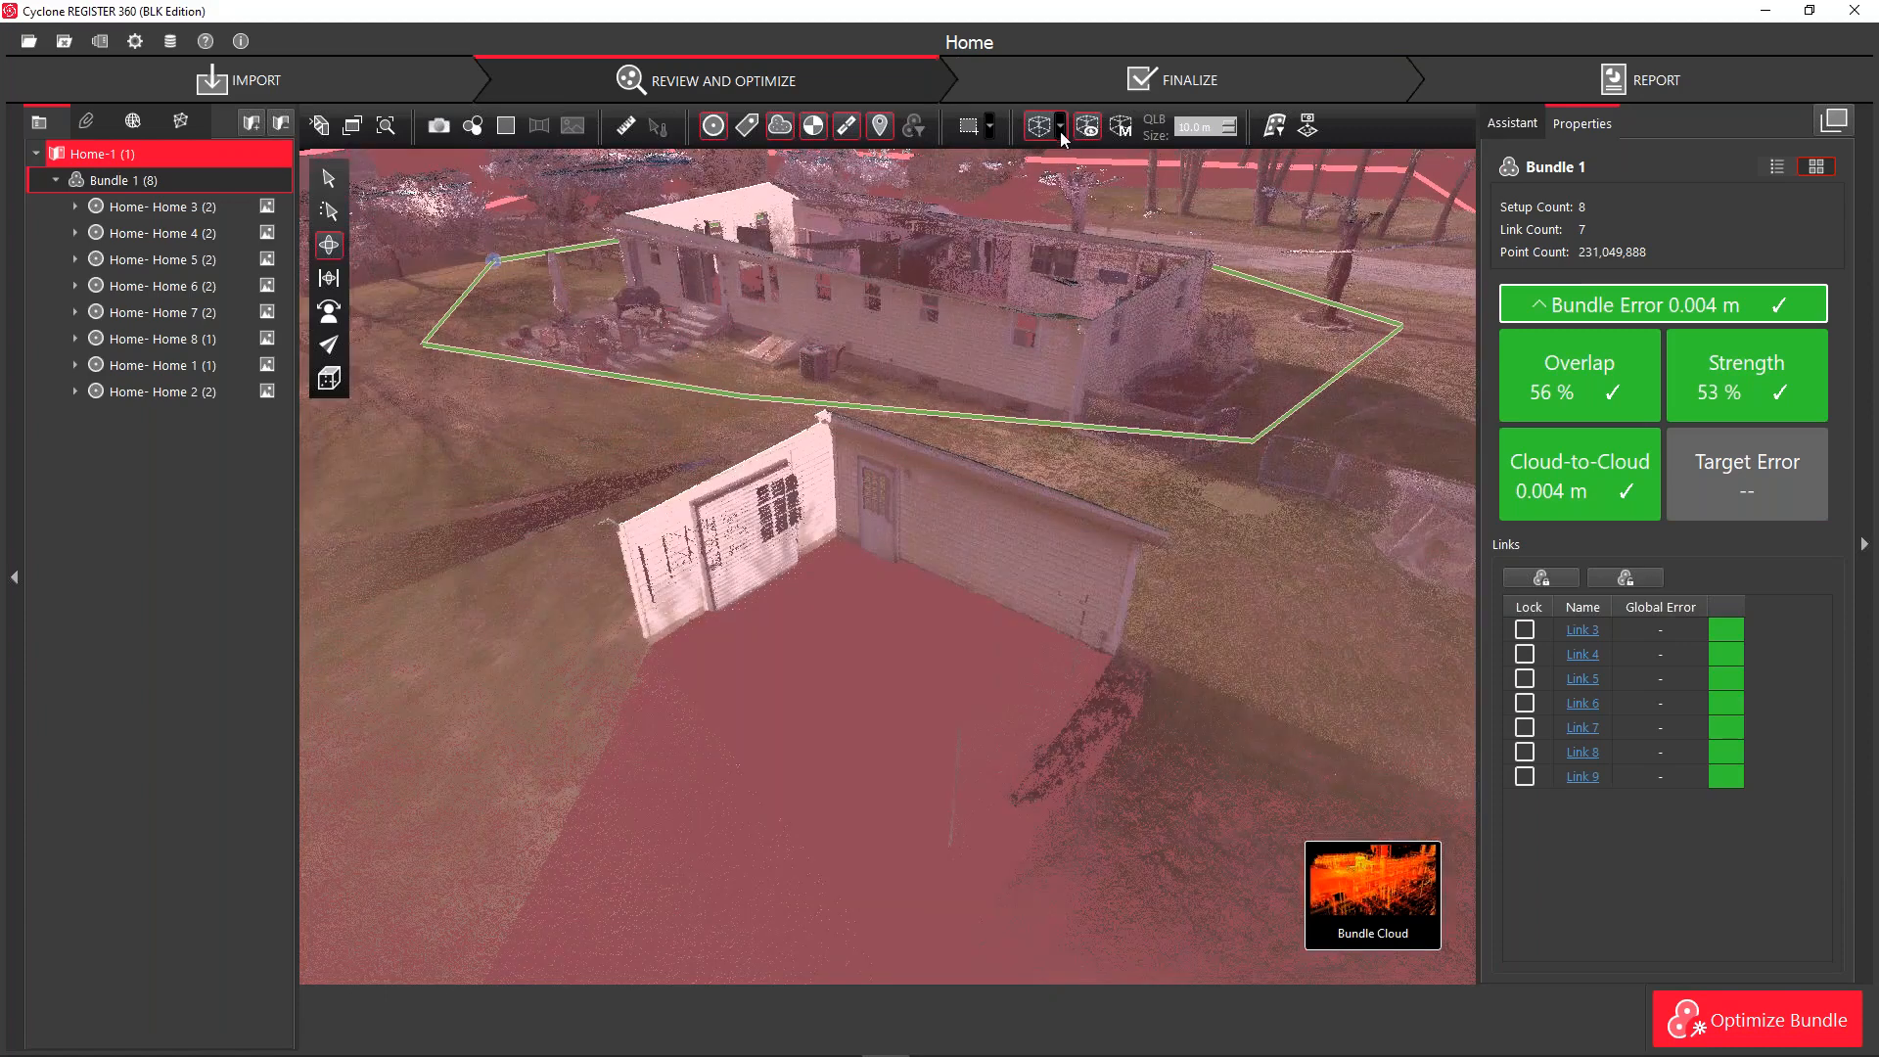
click(1059, 127)
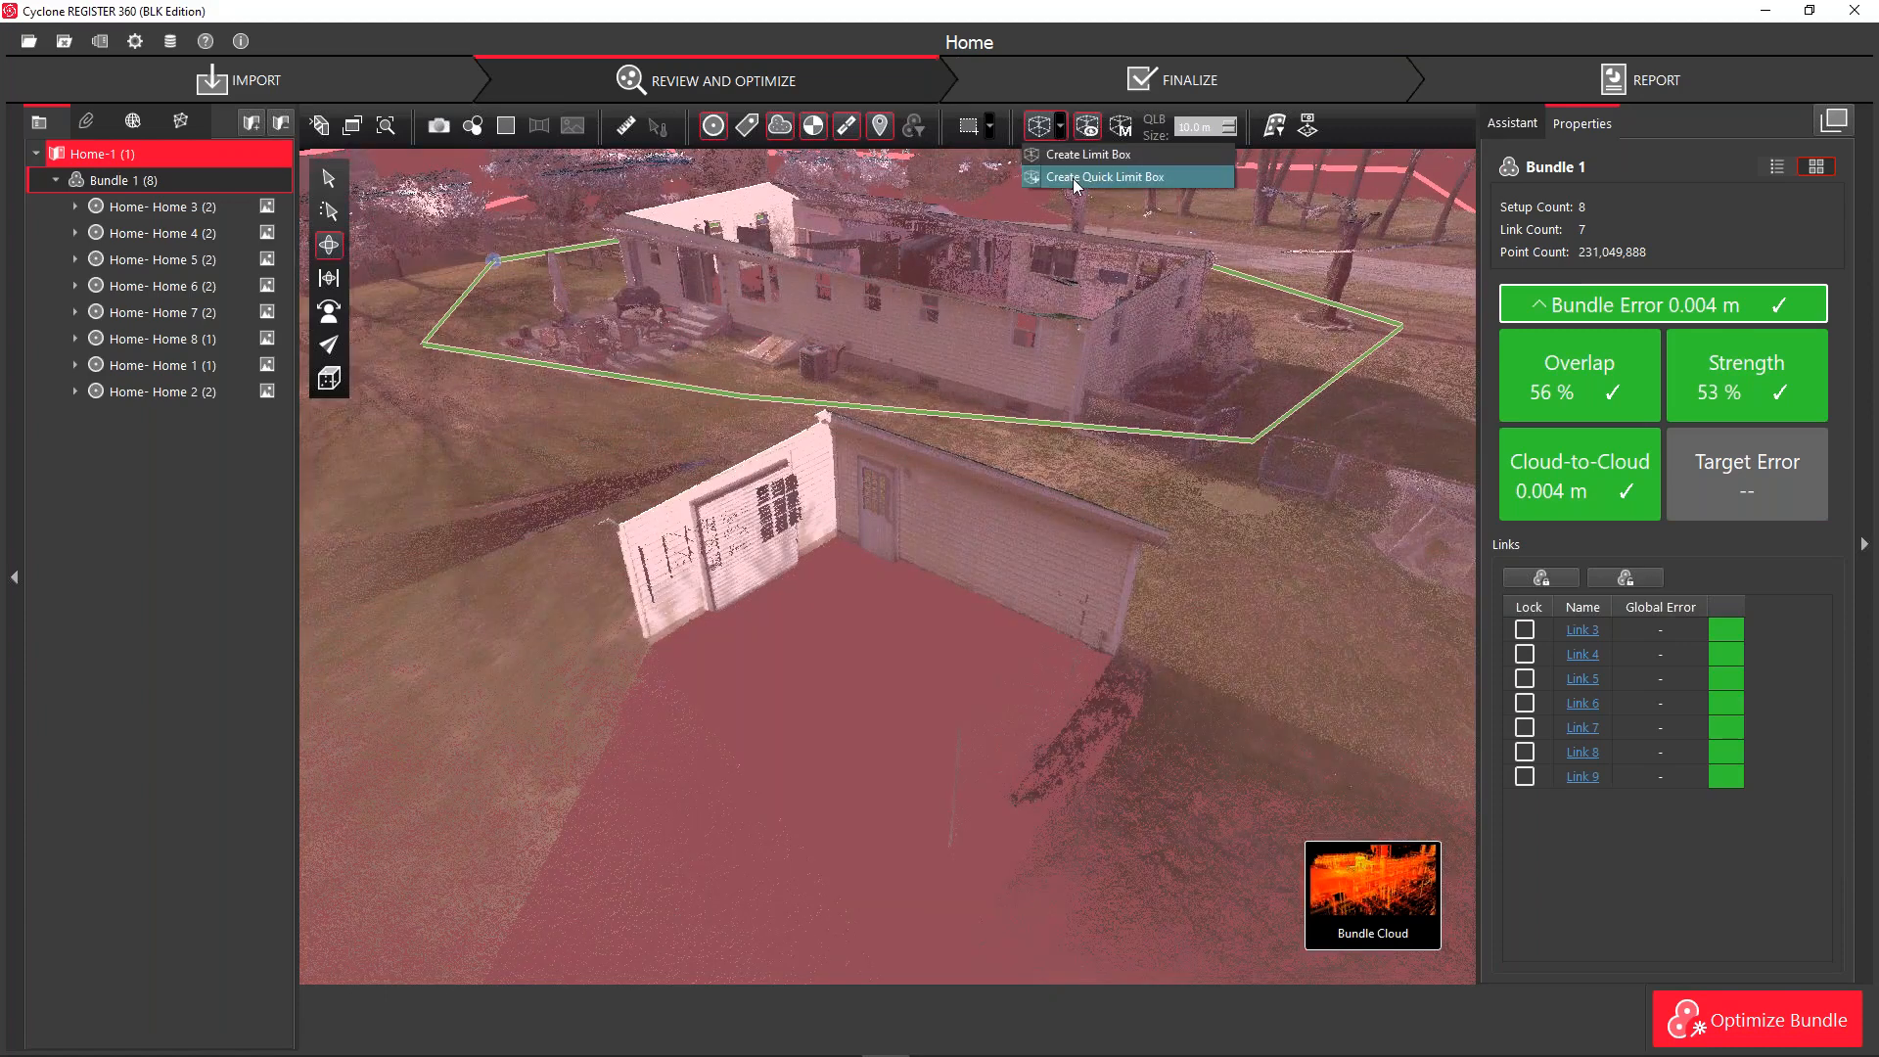
click(1072, 179)
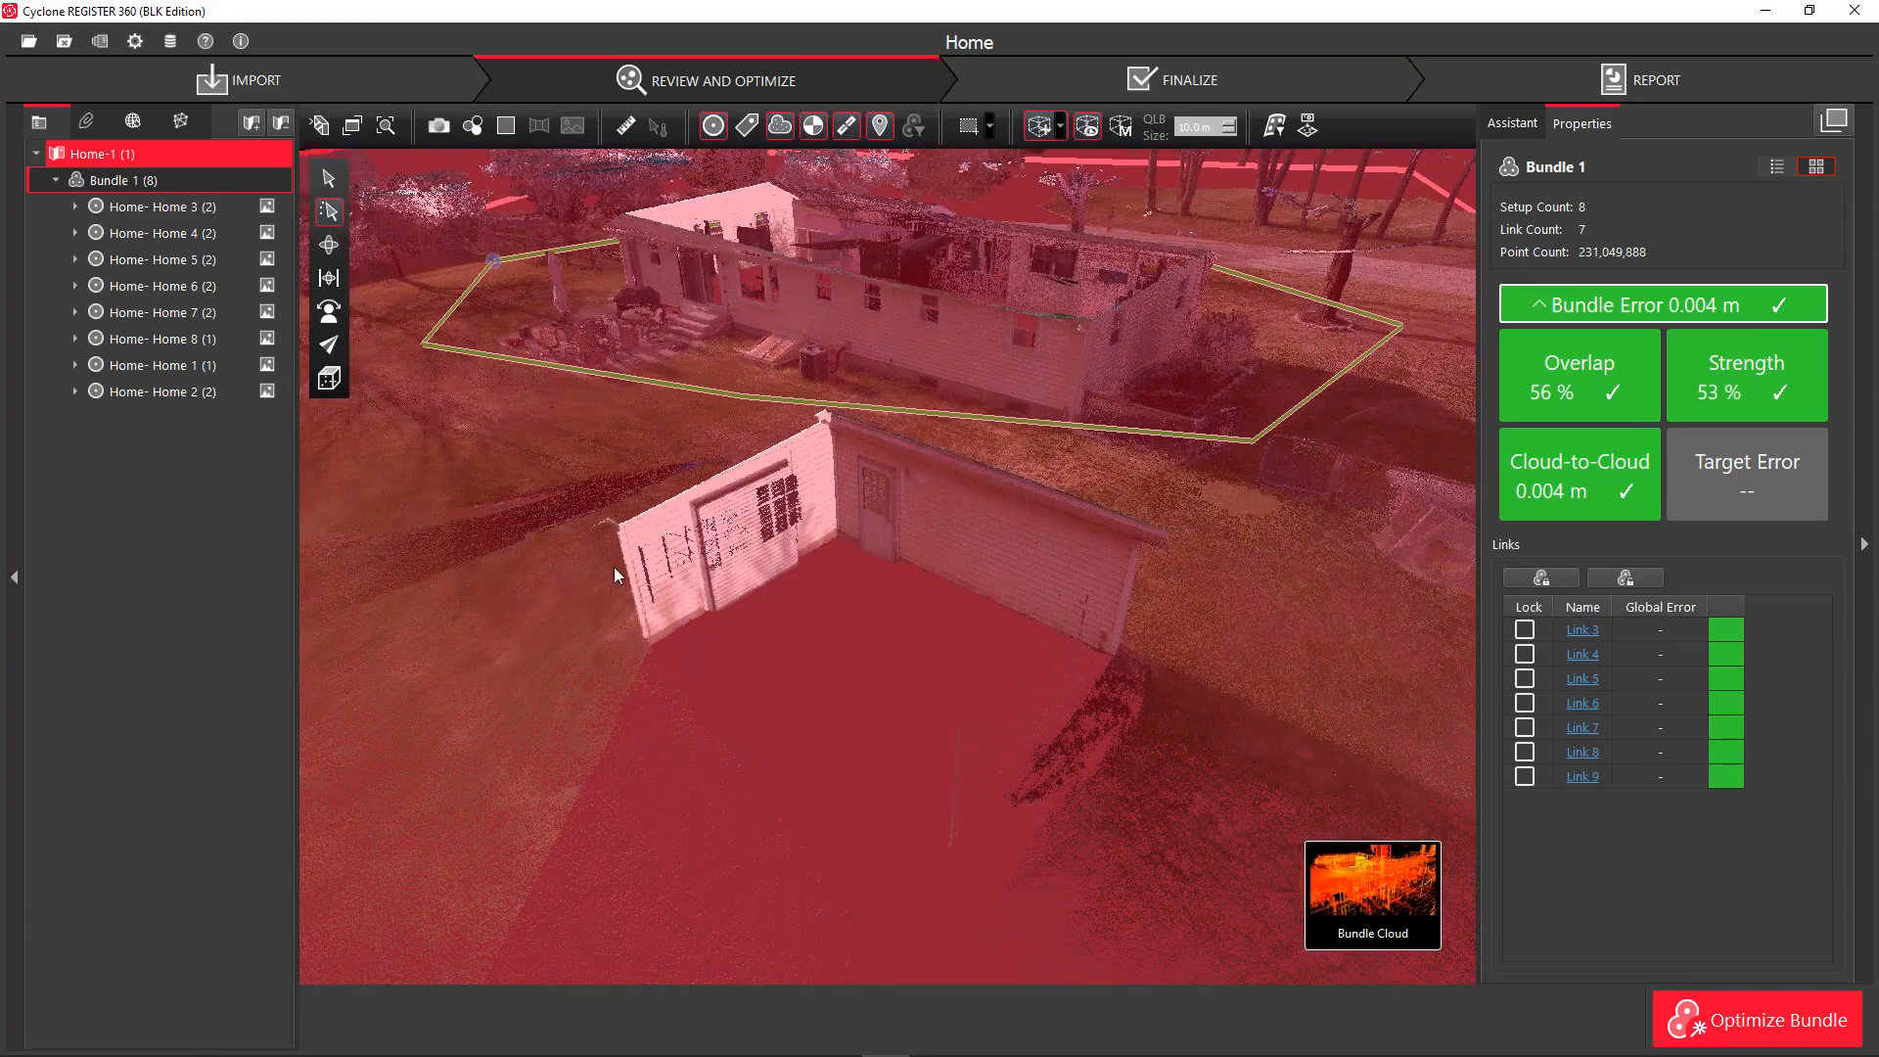
Fit the new box's faces closely around the shed and nearby ground
drag(549, 614, 619, 680)
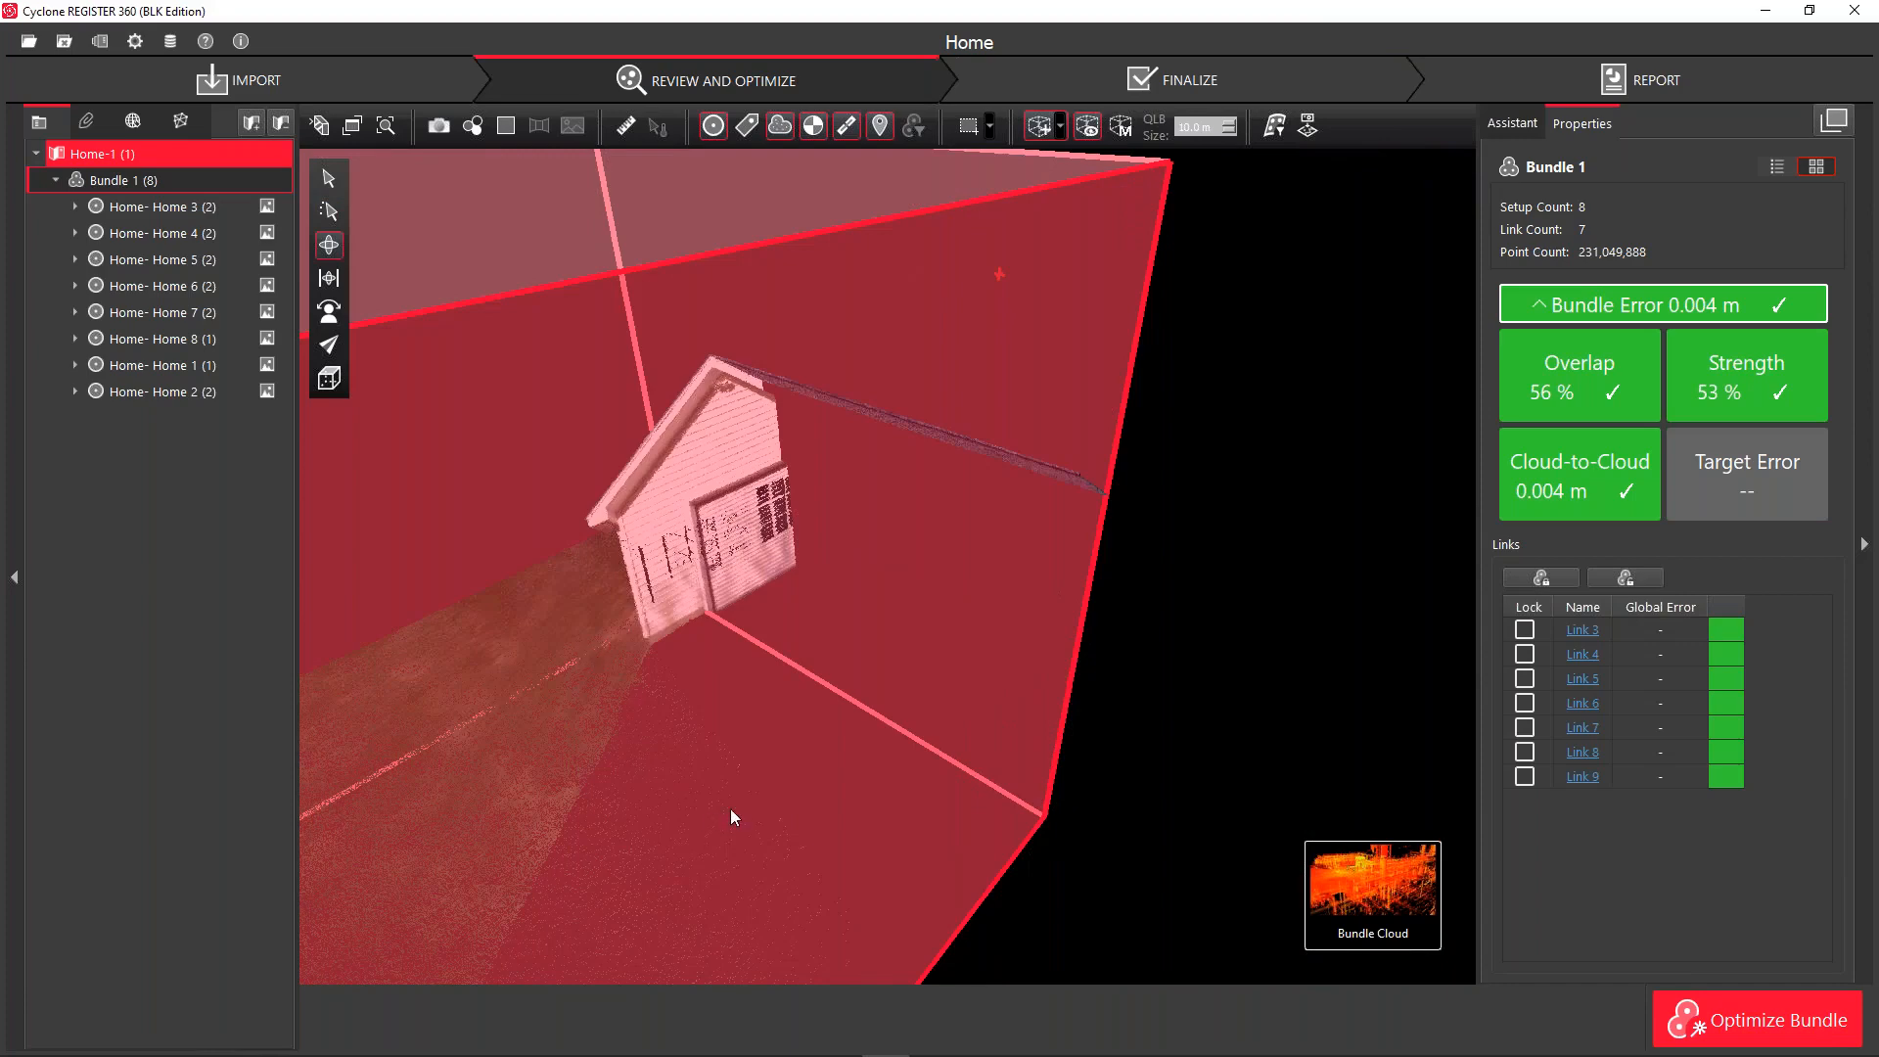
scroll(754, 785, down, 5)
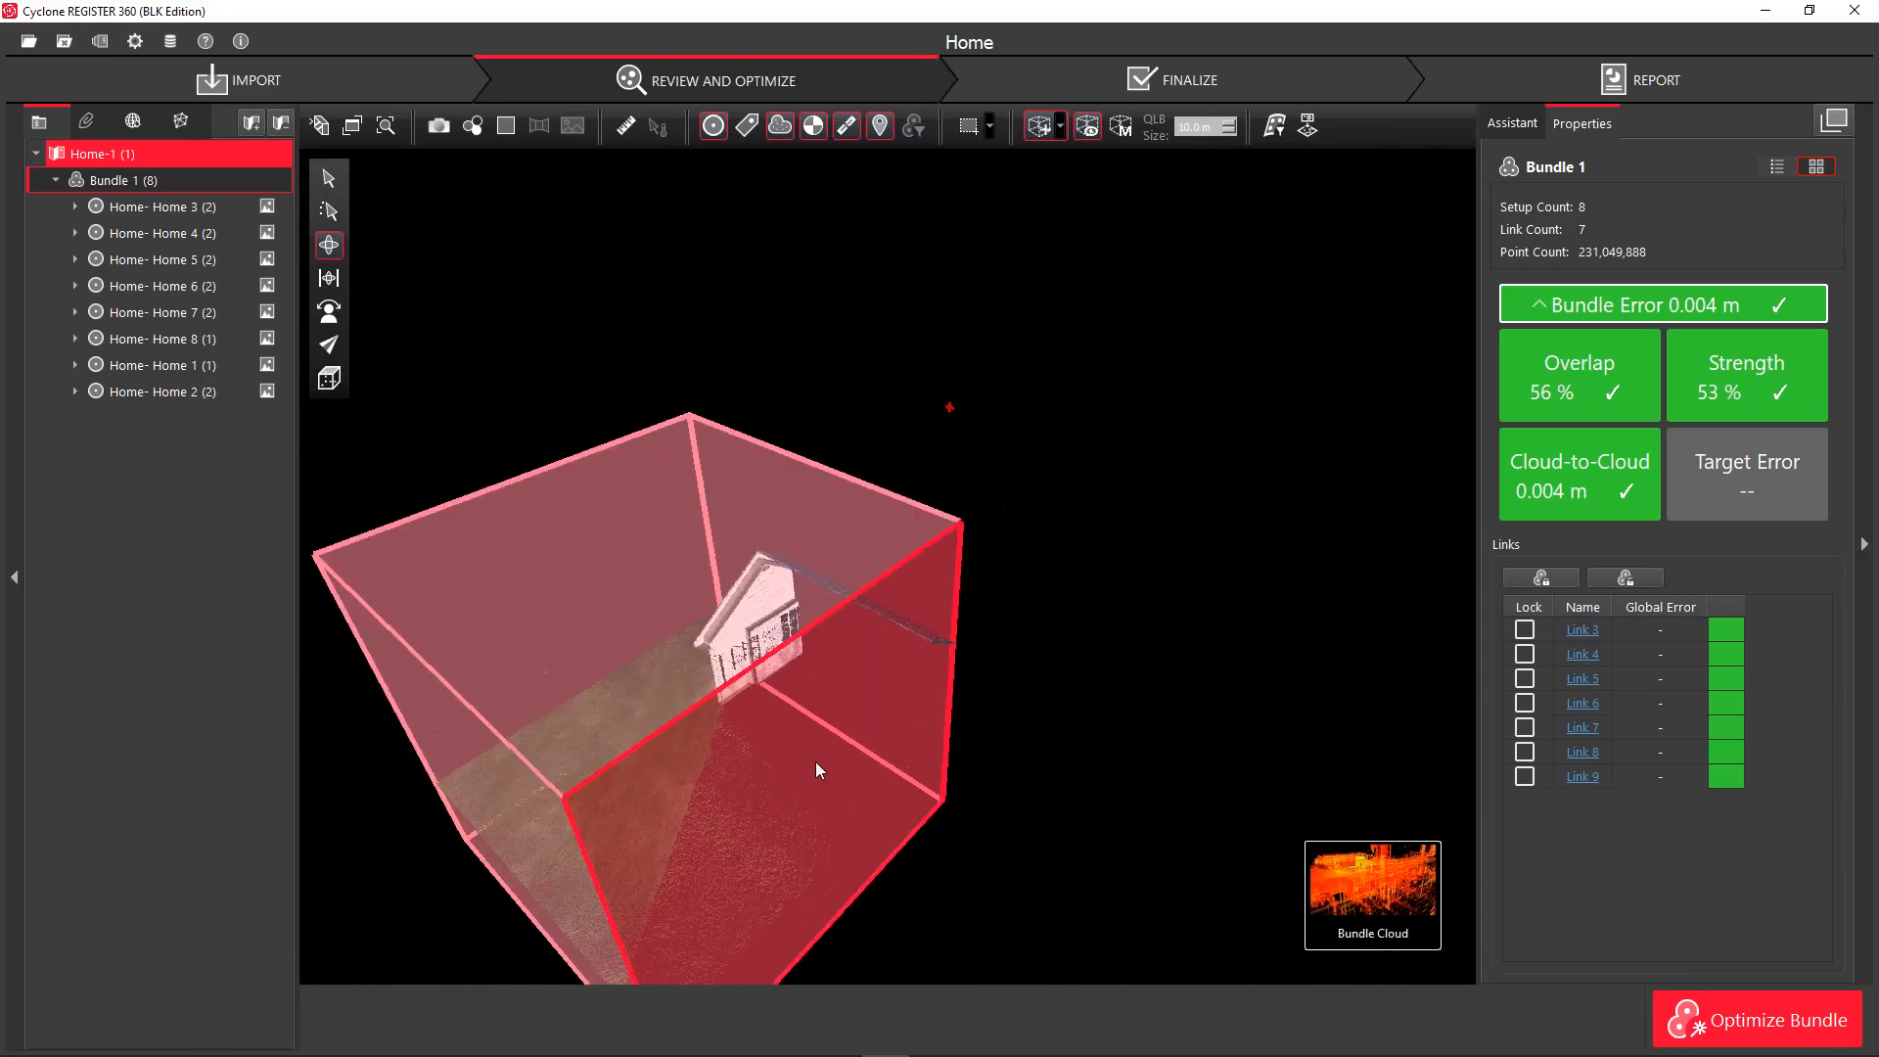
scroll(967, 507, down, 3)
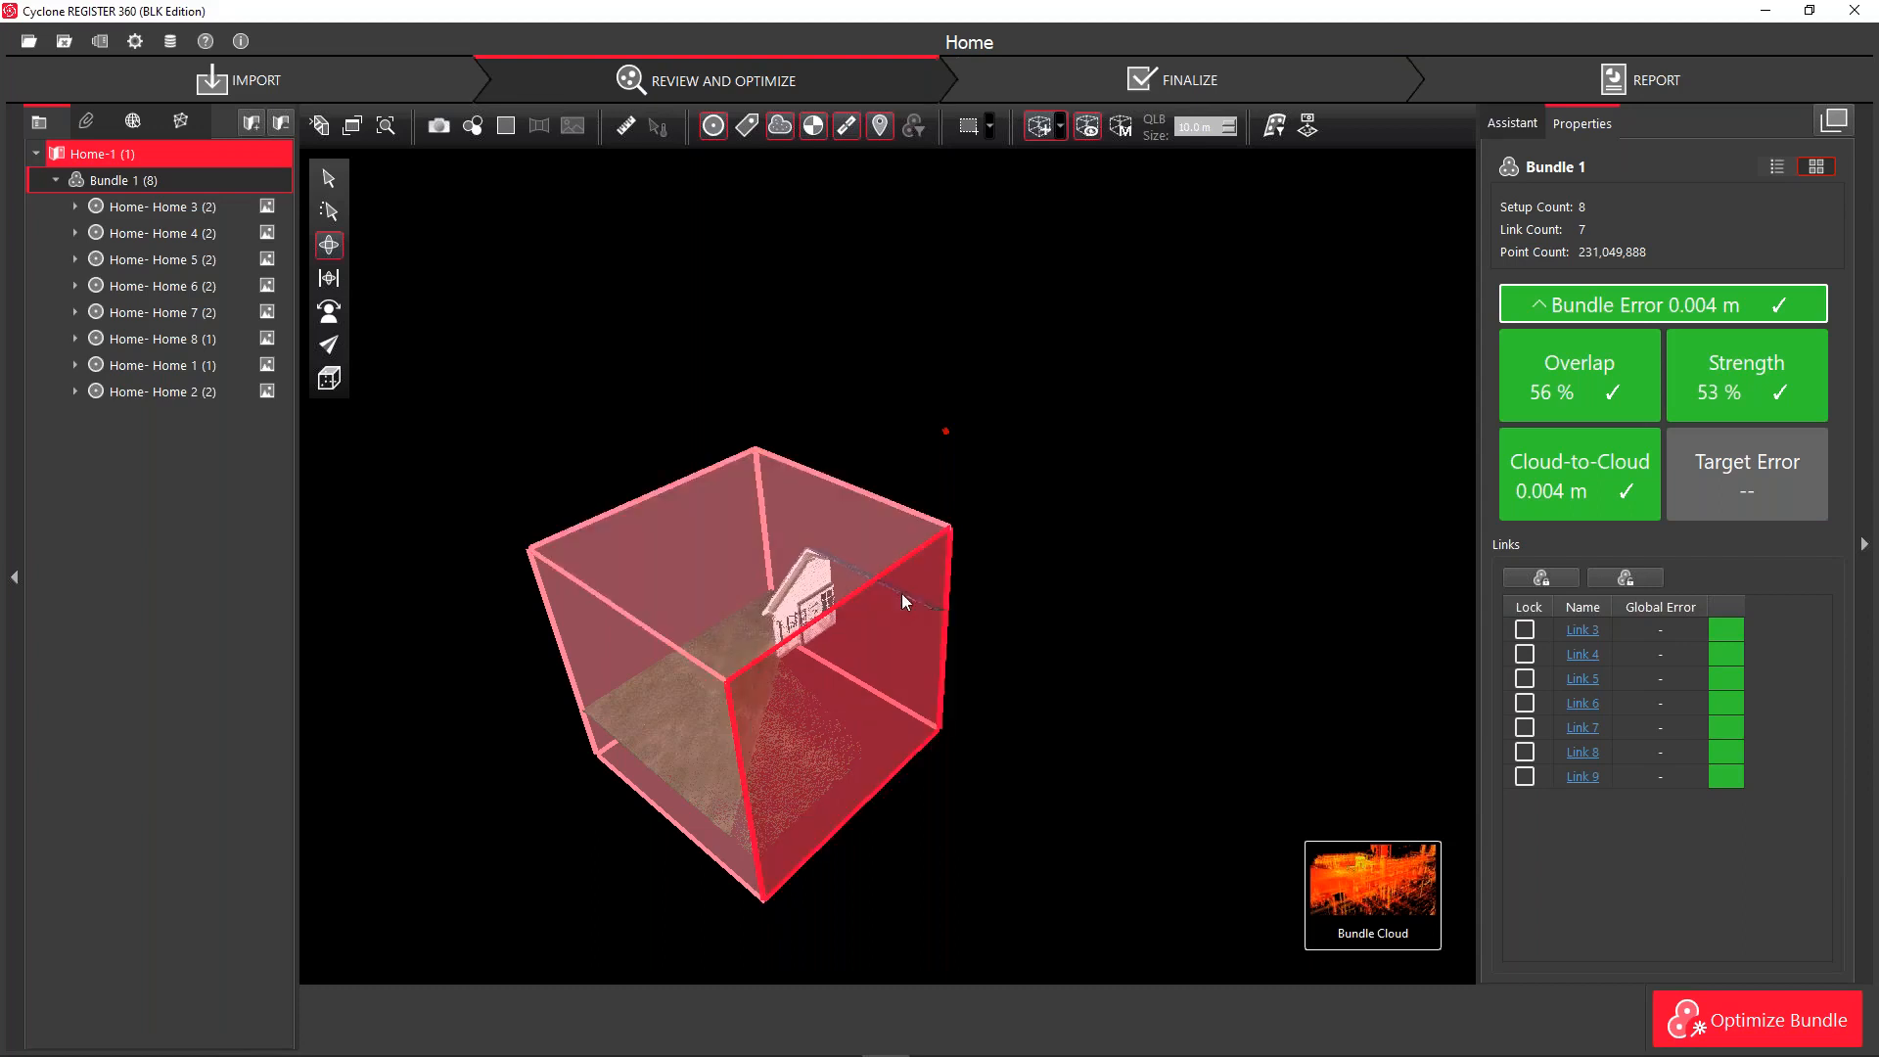
drag(924, 609, 984, 576)
drag(696, 760, 840, 715)
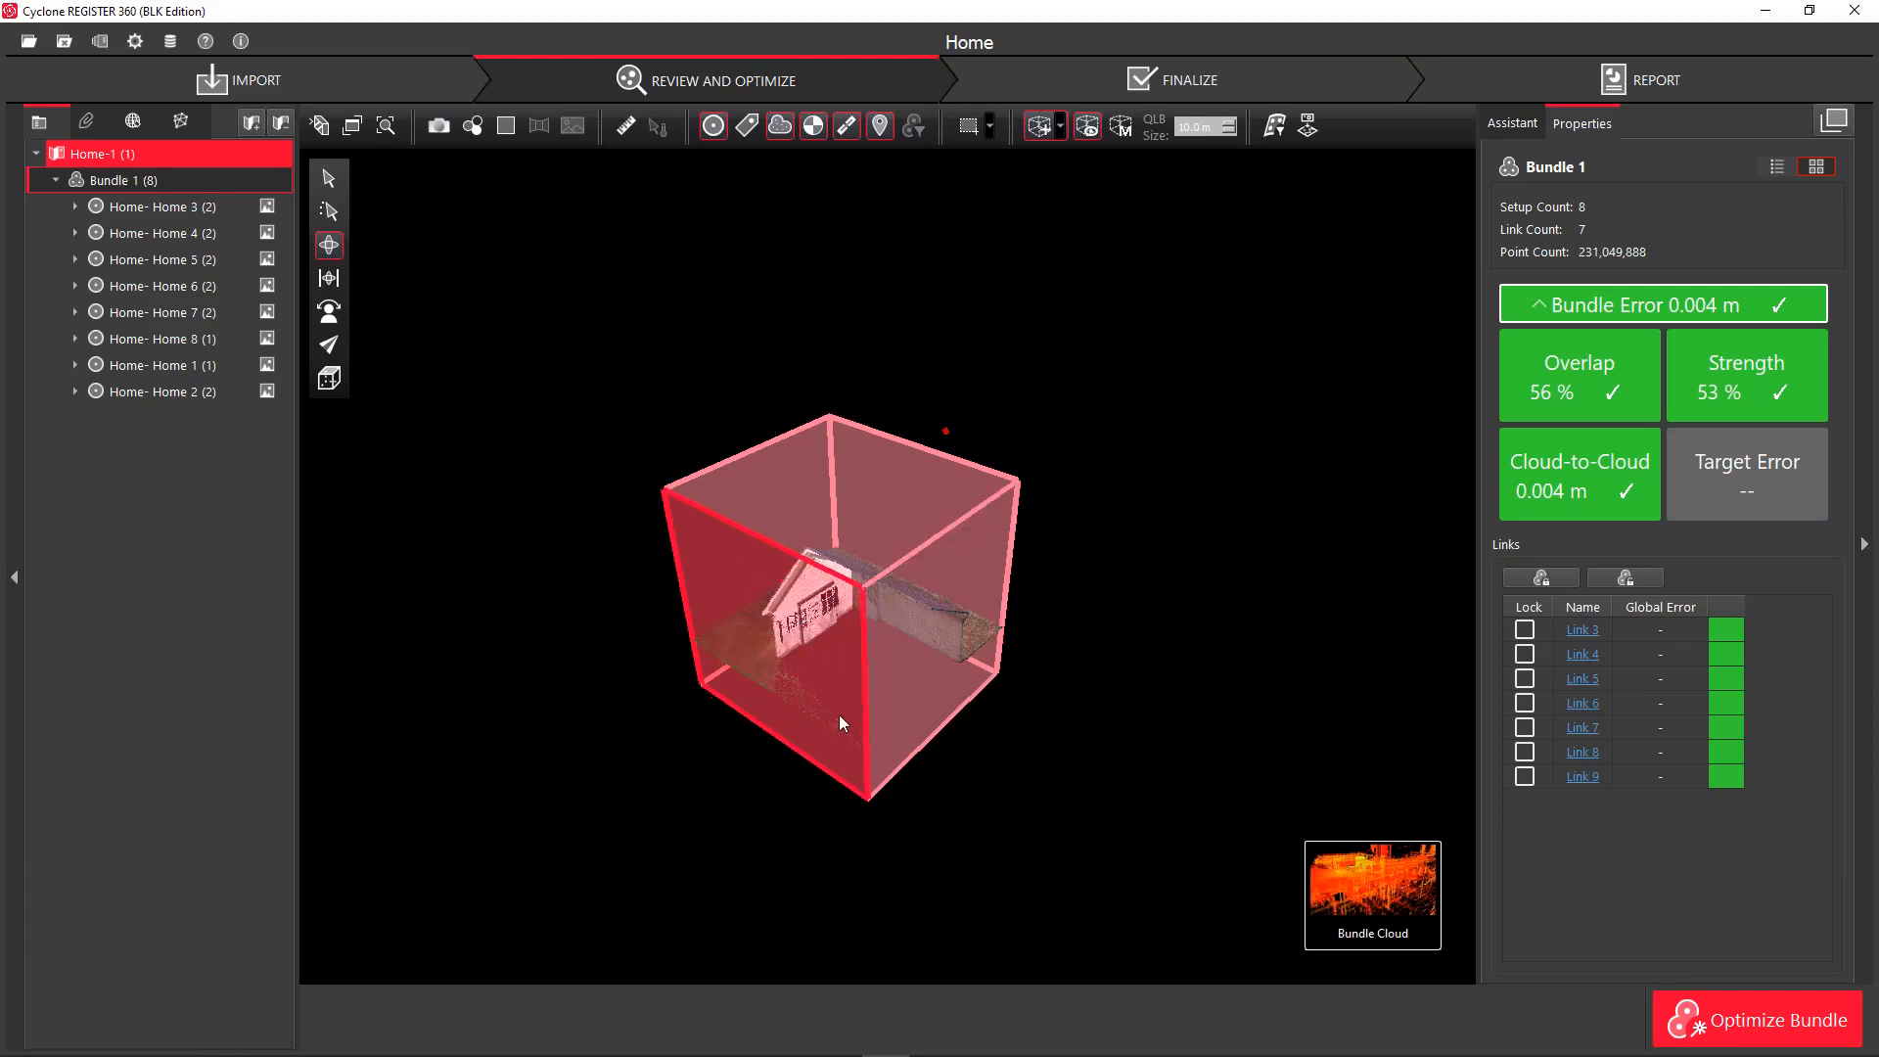
drag(709, 568, 739, 570)
mouse_move(708, 767)
mouse_down()
mouse_move(784, 797)
mouse_move(1012, 777)
mouse_move(1275, 562)
mouse_move(1254, 408)
mouse_move(1259, 427)
mouse_up()
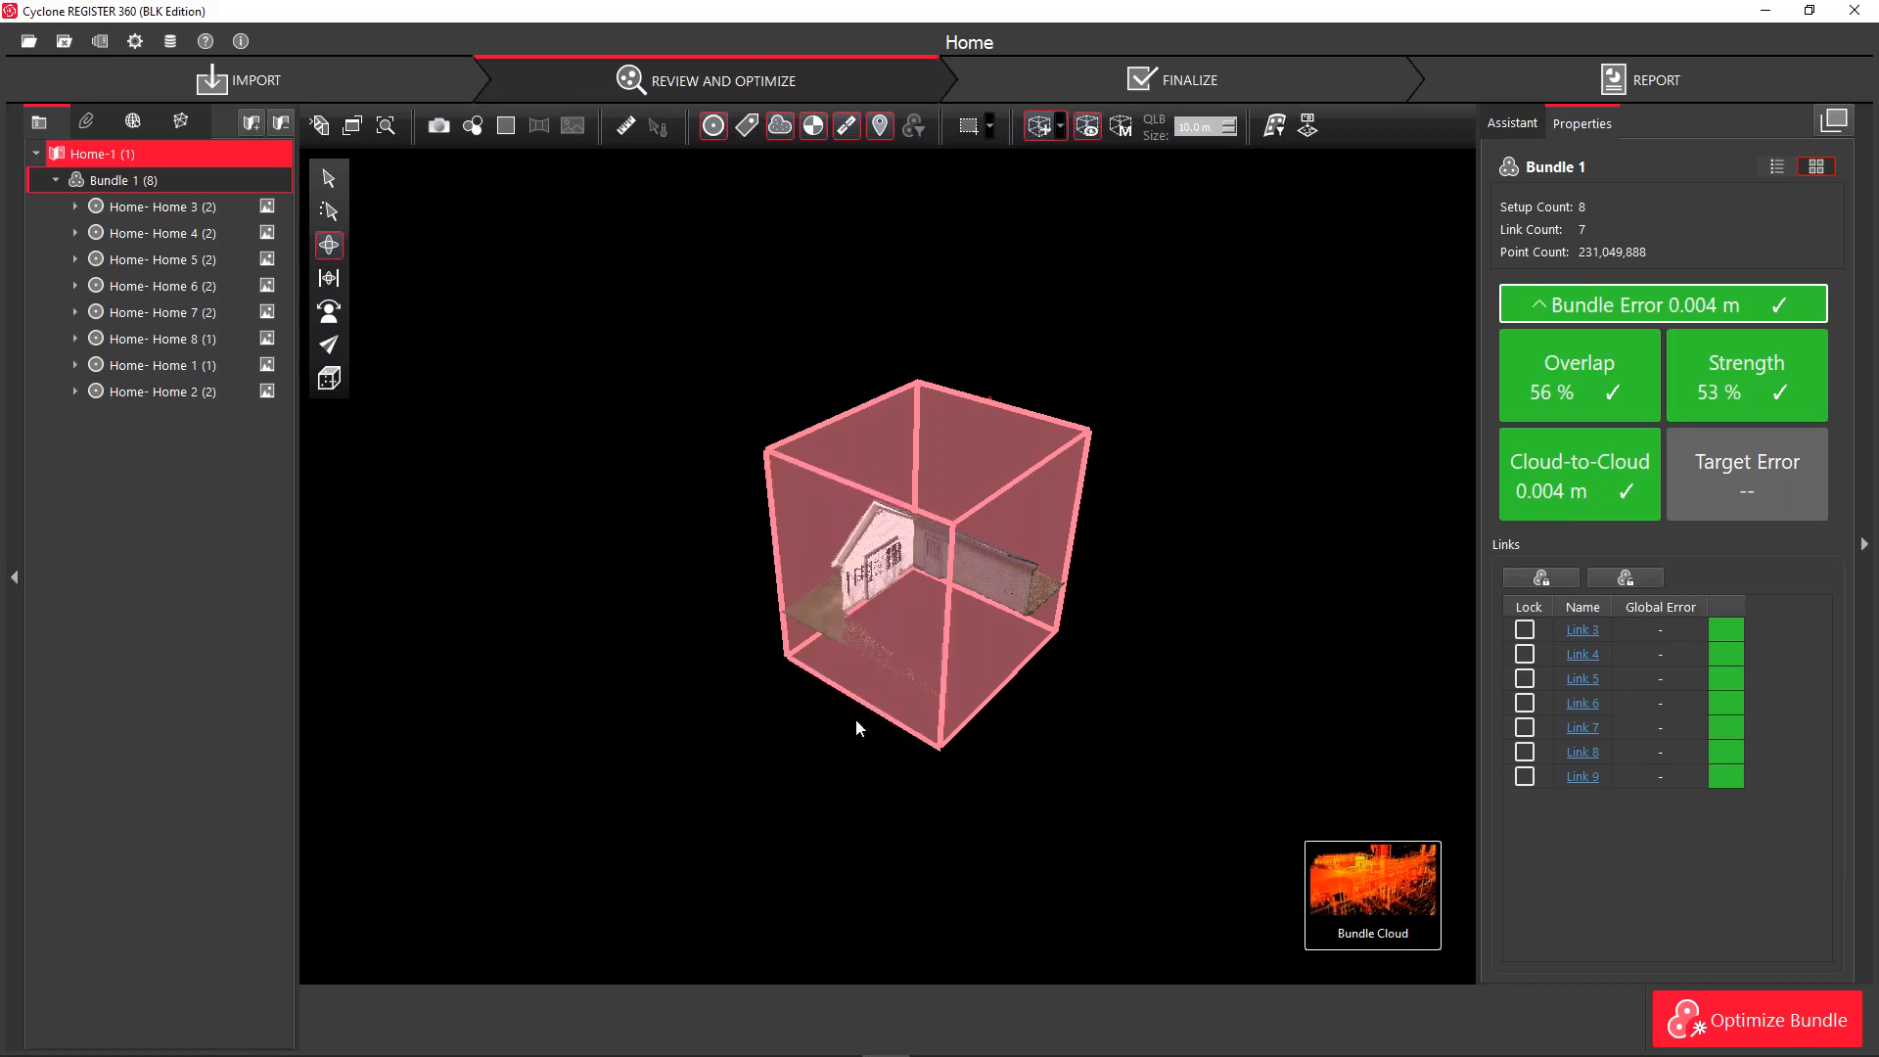
Toggle the limit box display and bring up the Limit Box Manager, moved aside
click(1078, 131)
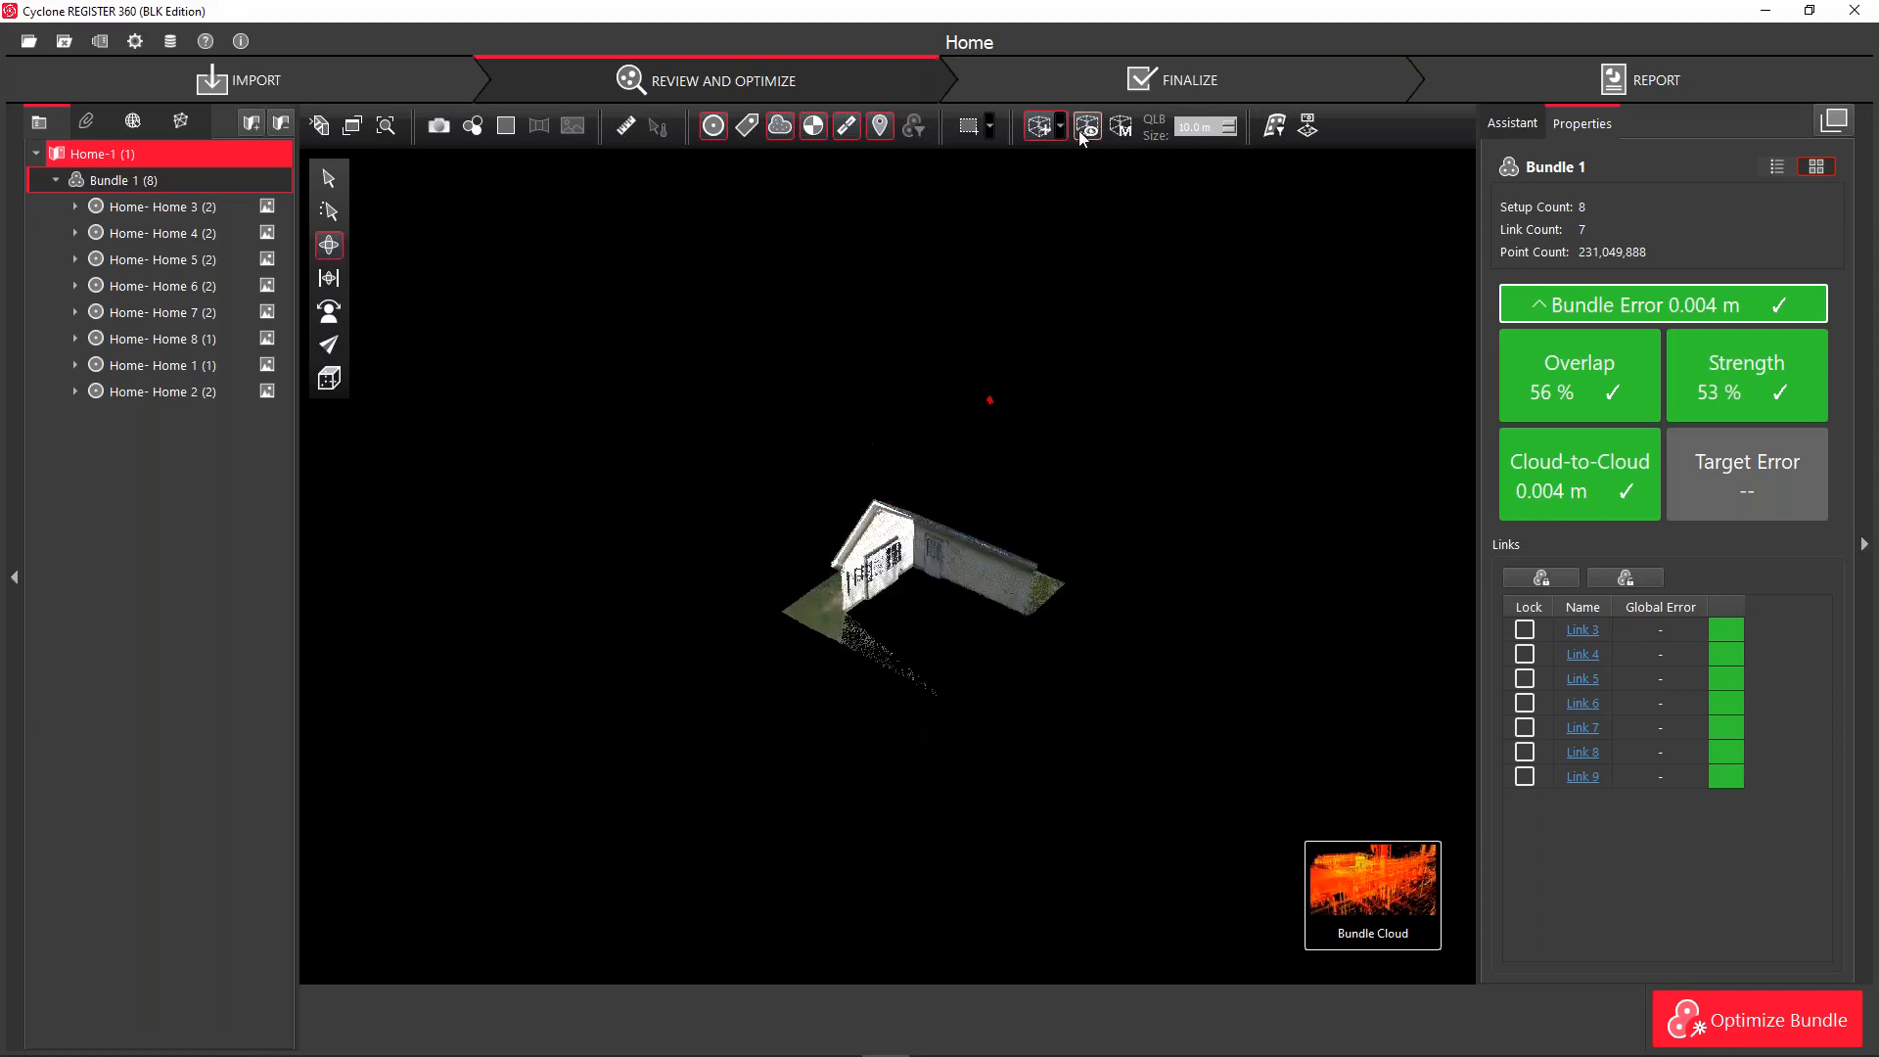
click(1078, 131)
click(1078, 132)
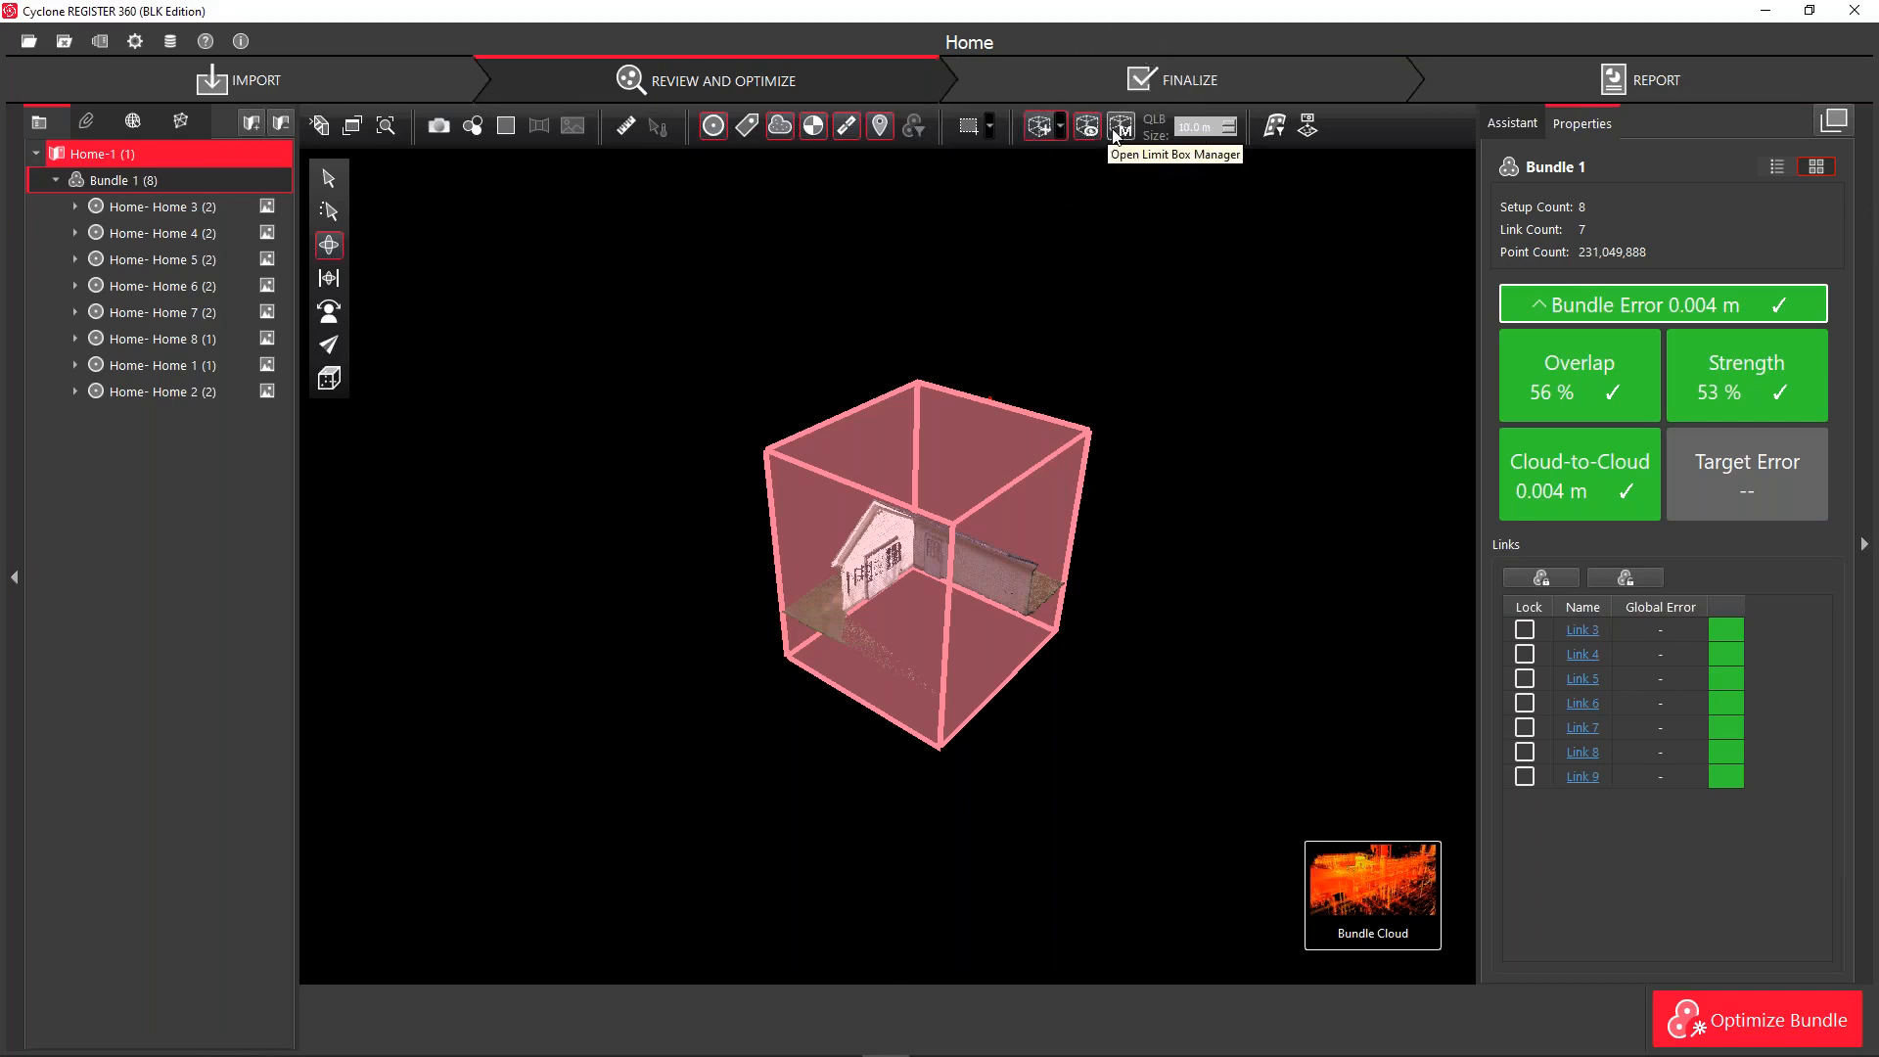
click(1118, 128)
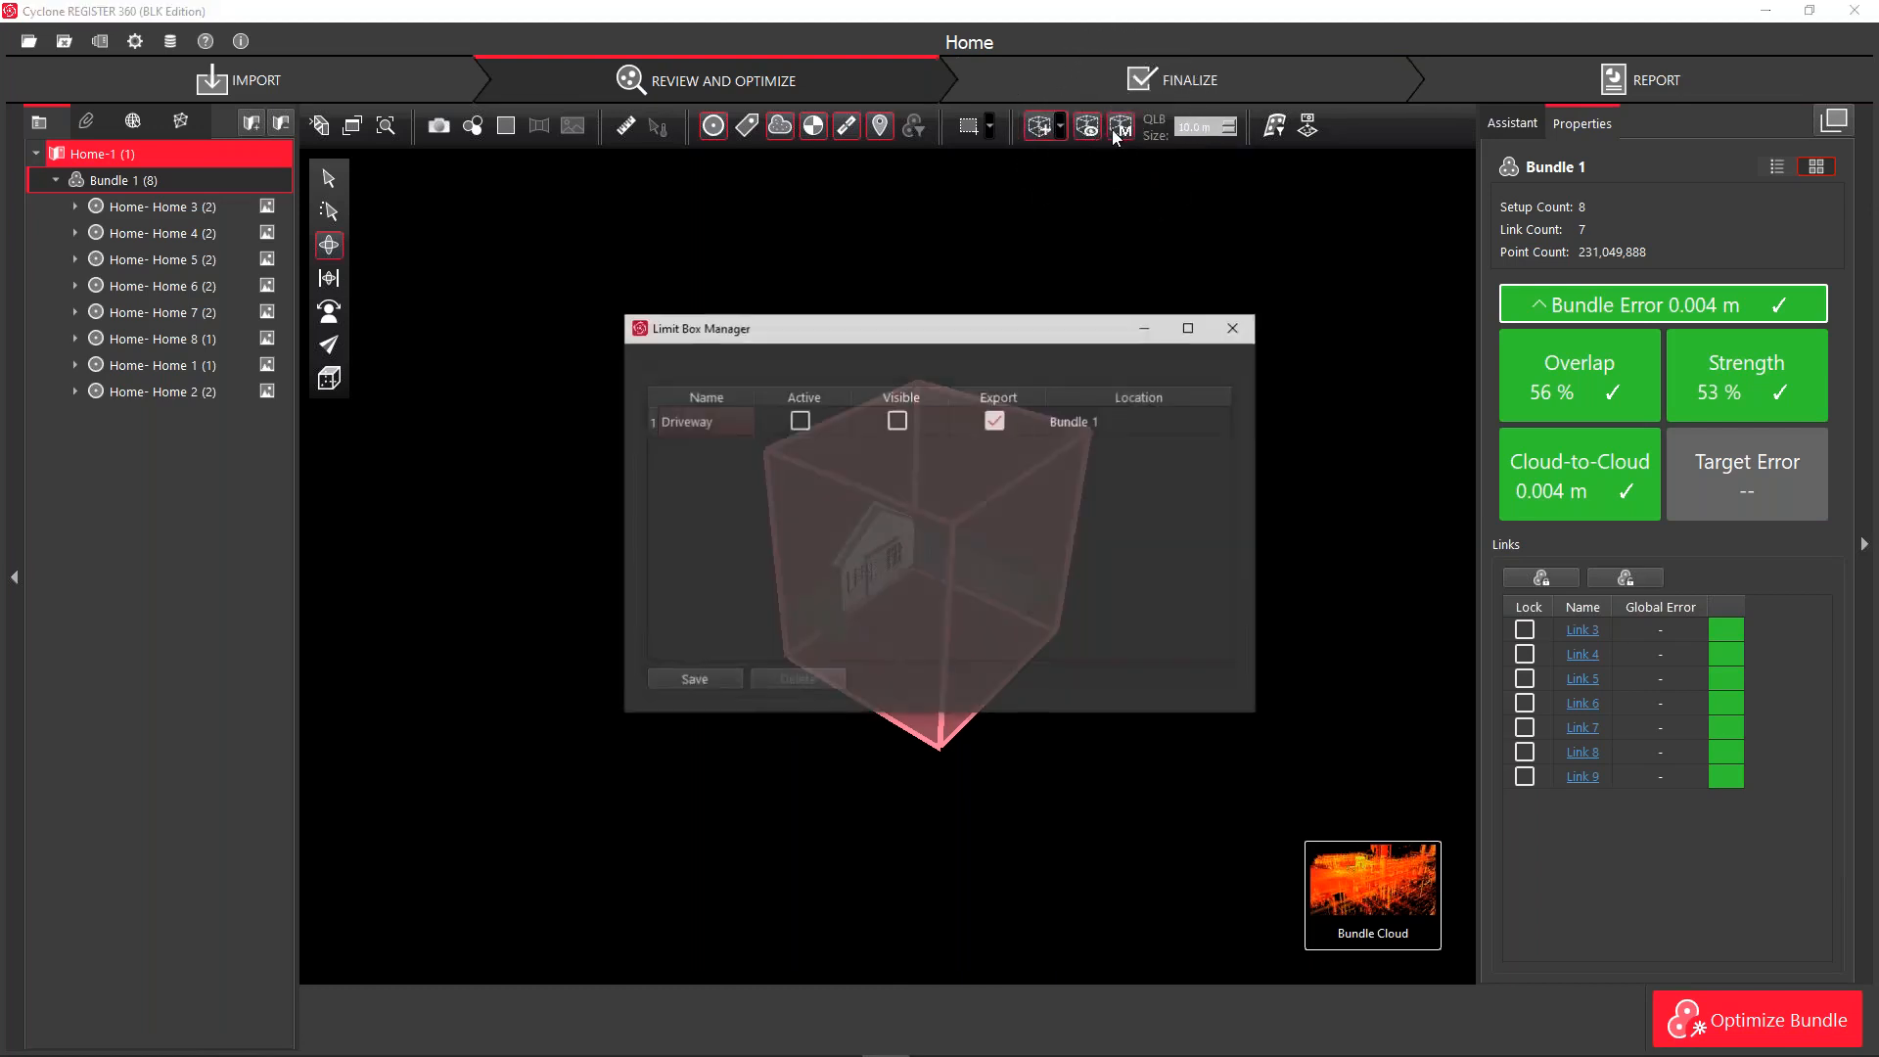
drag(965, 339, 690, 91)
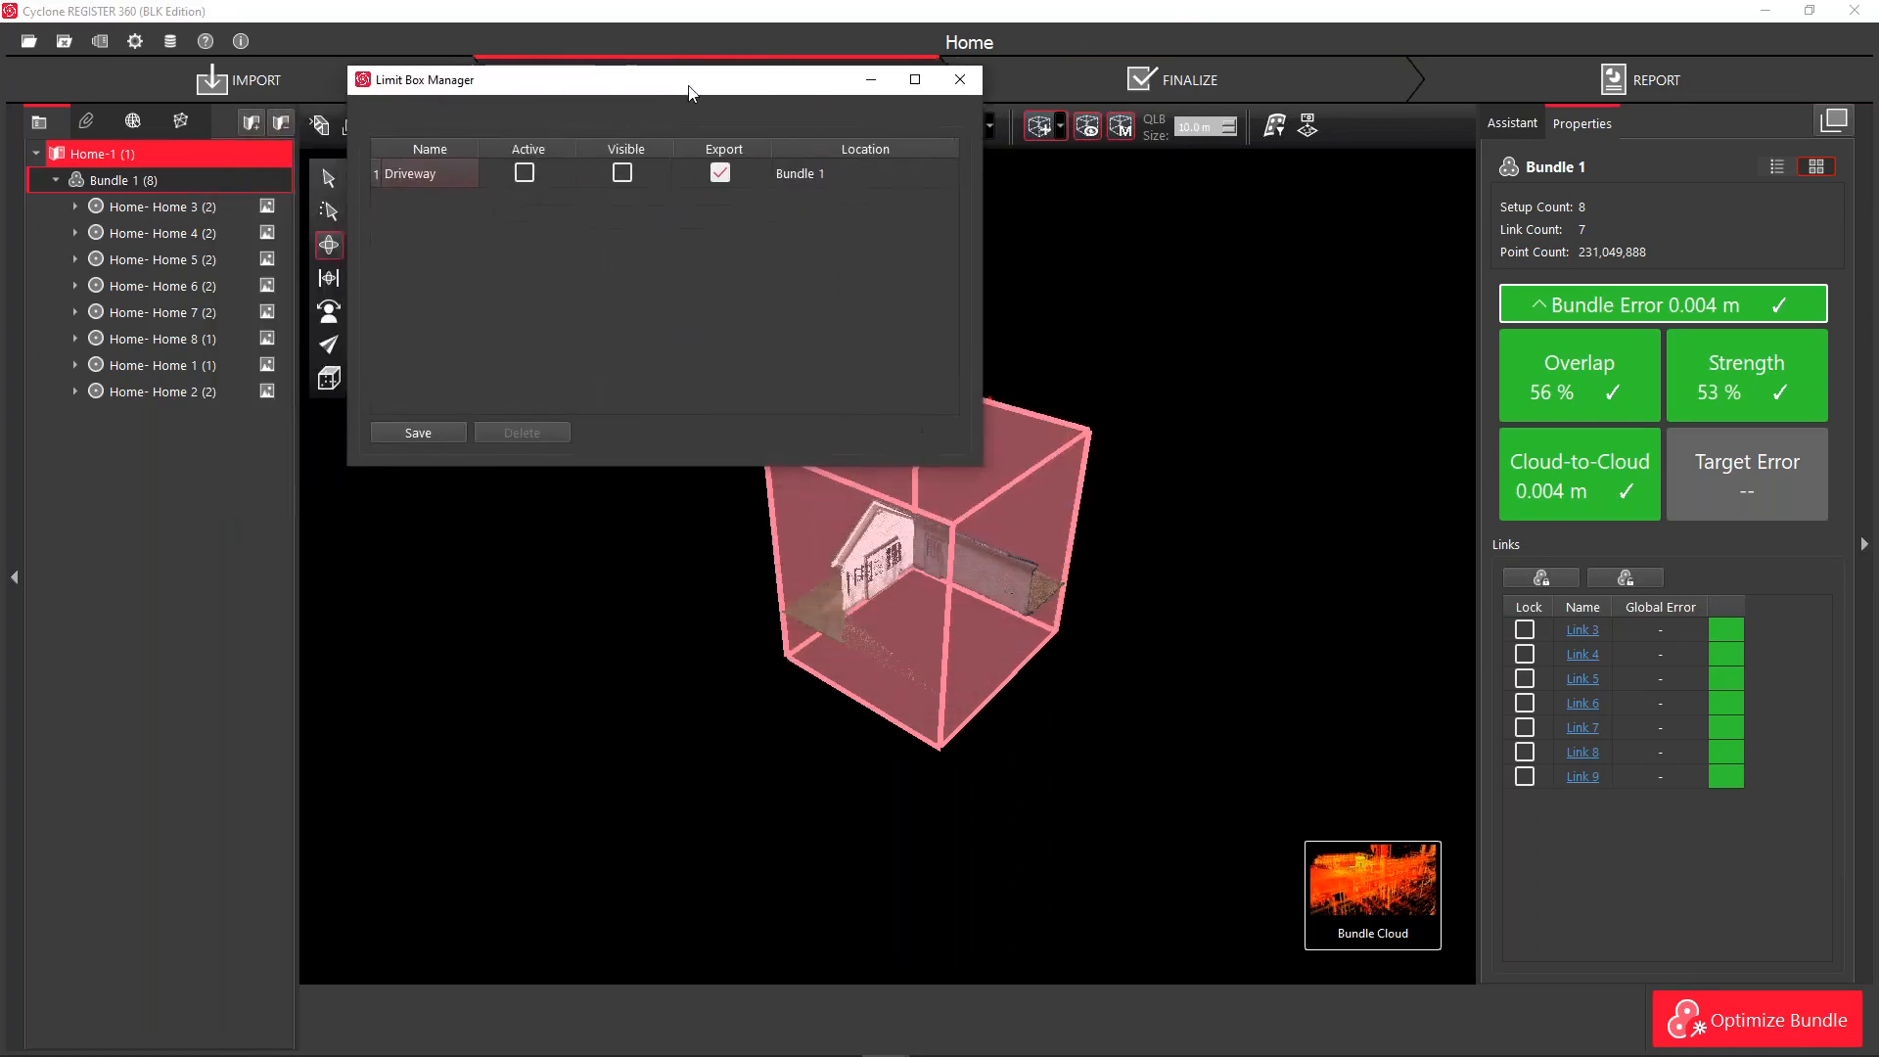
Rename the Driveway limit box to 'Tool' and LimitBox-1 to 'Tool_Shed'
double_click(427, 174)
text(Tool)
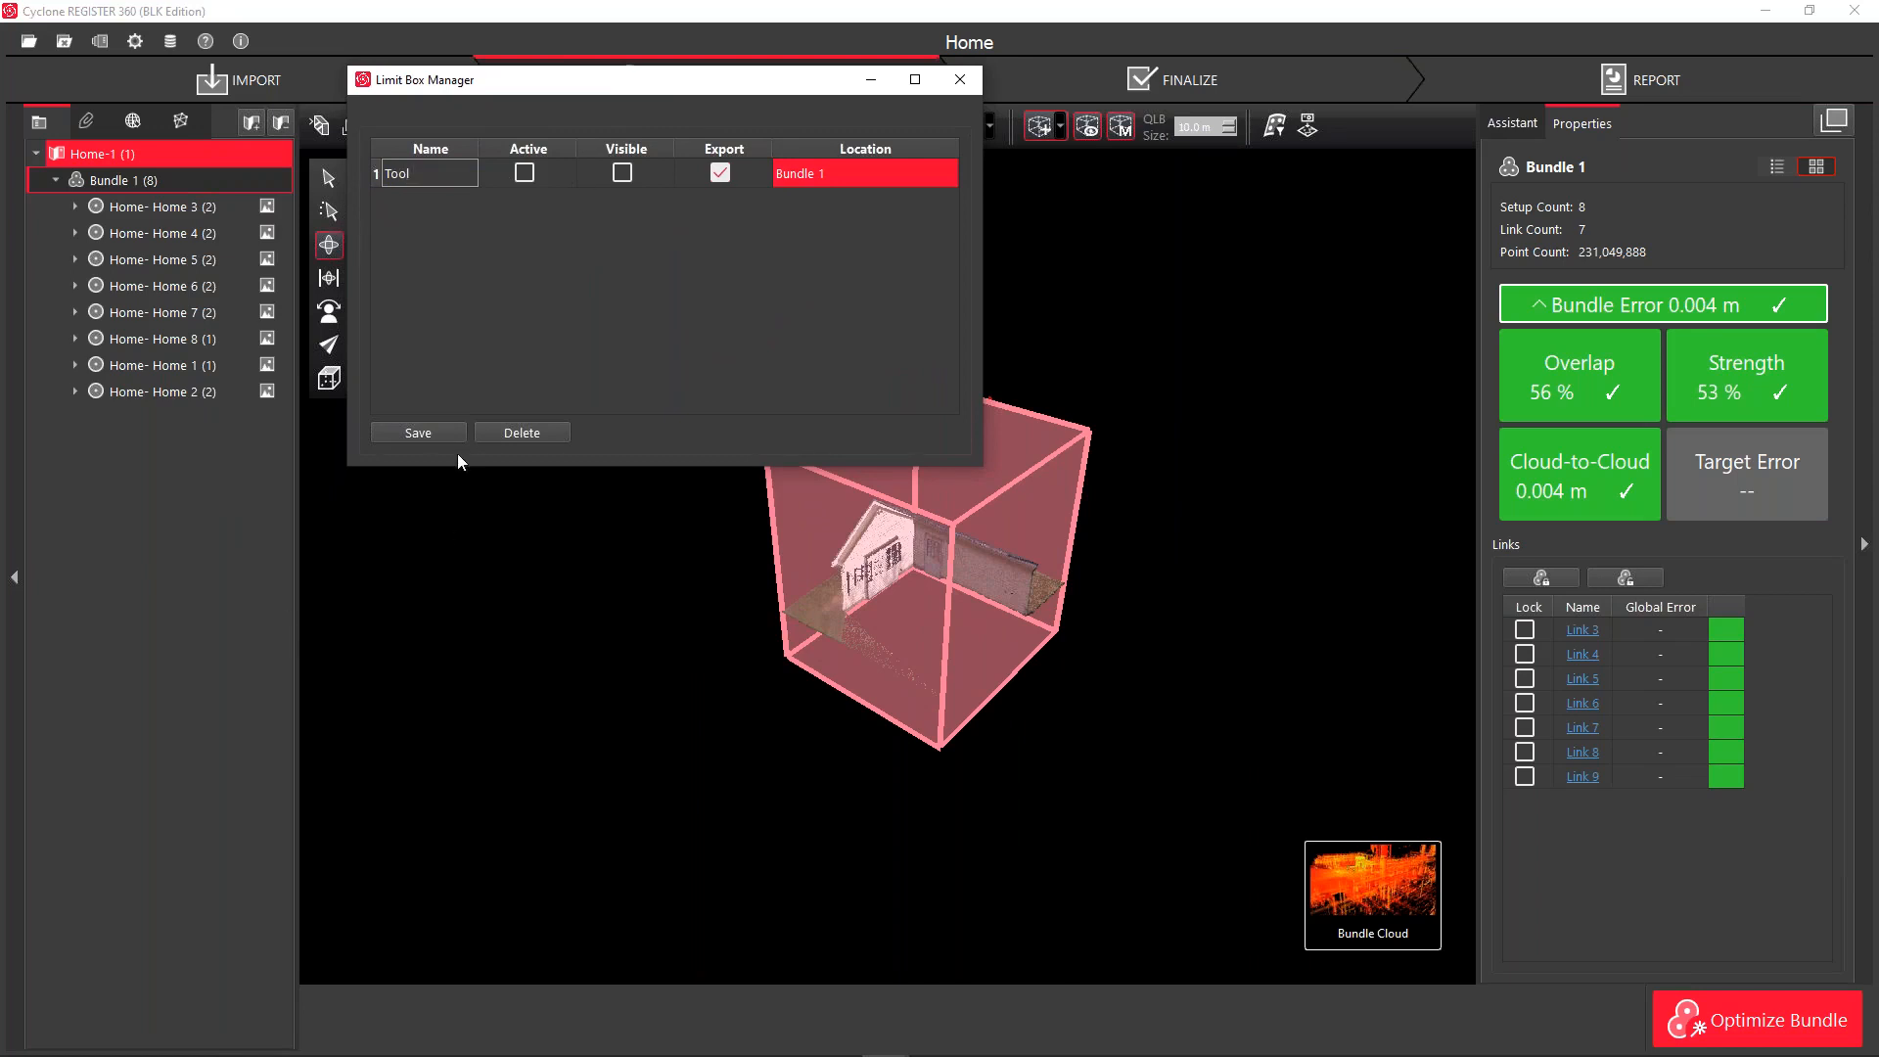
click(442, 433)
click(413, 202)
click(412, 202)
double_click(412, 203)
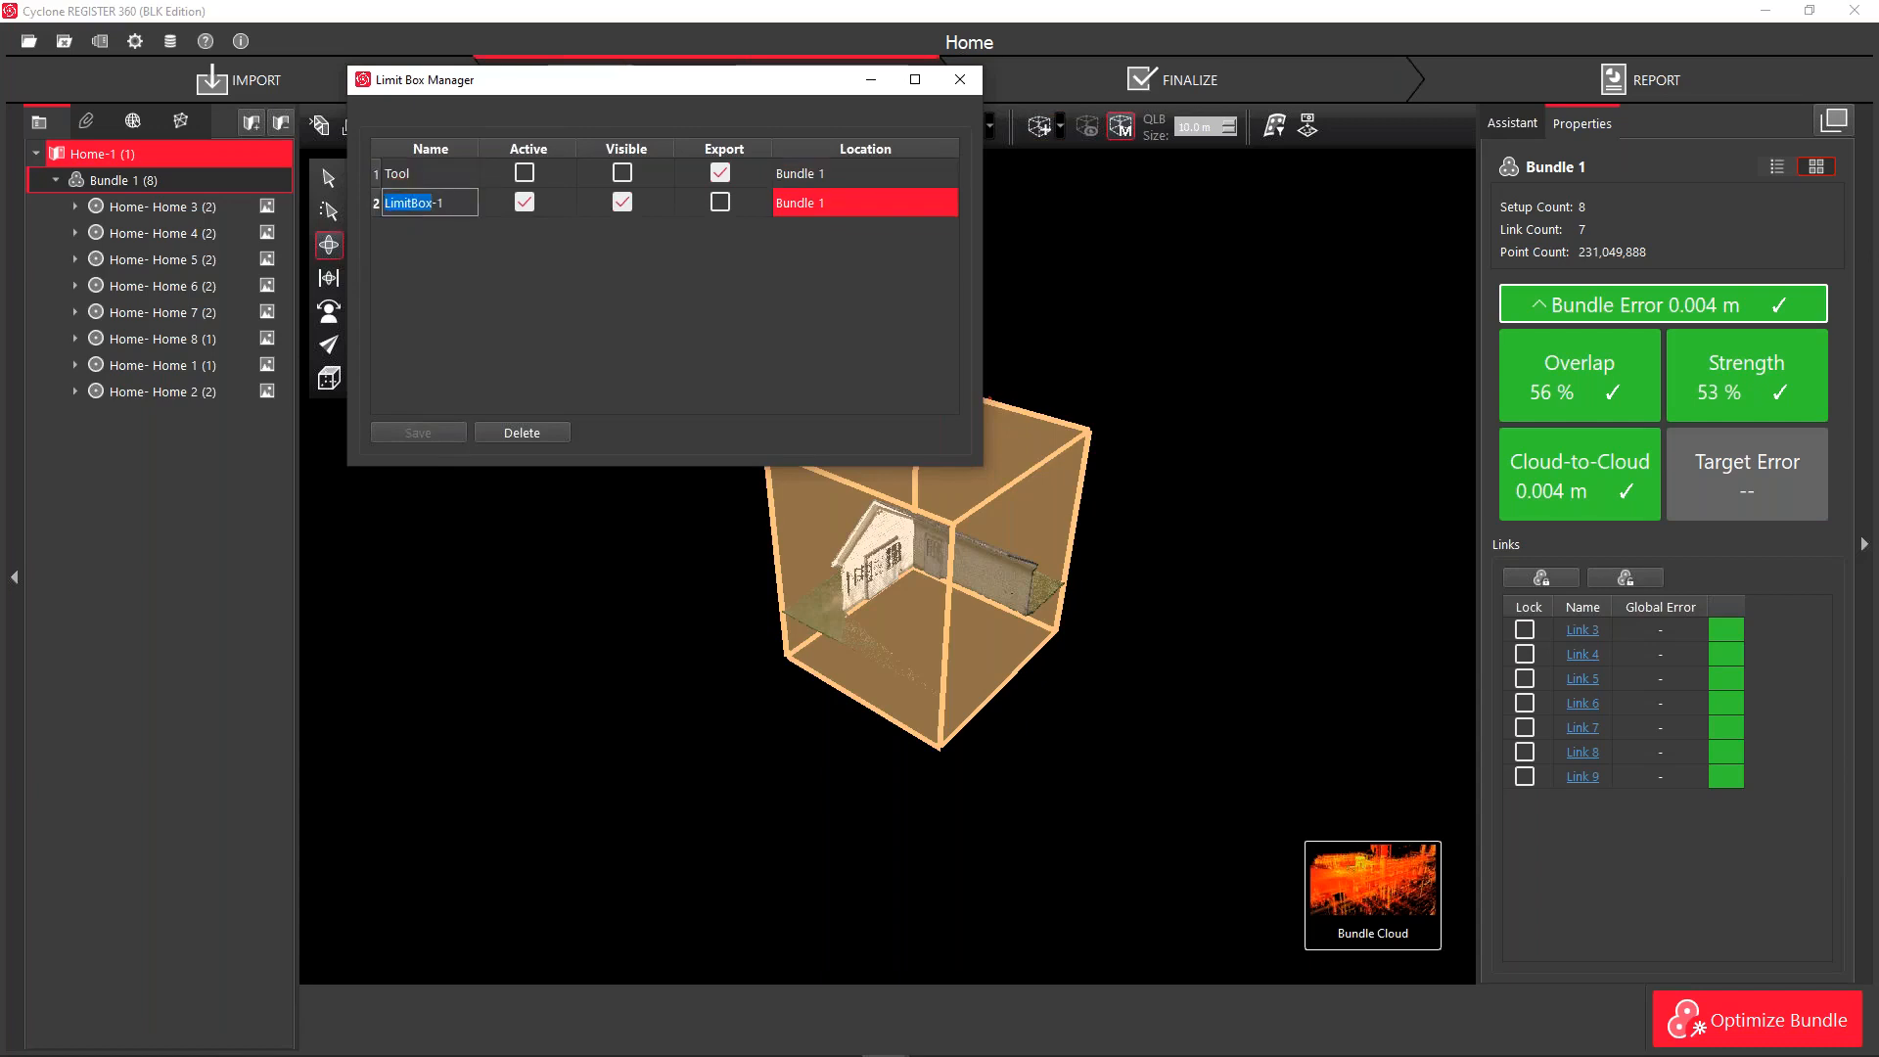
text(Tool_Shed)
key(BackSpace)
key(Return)
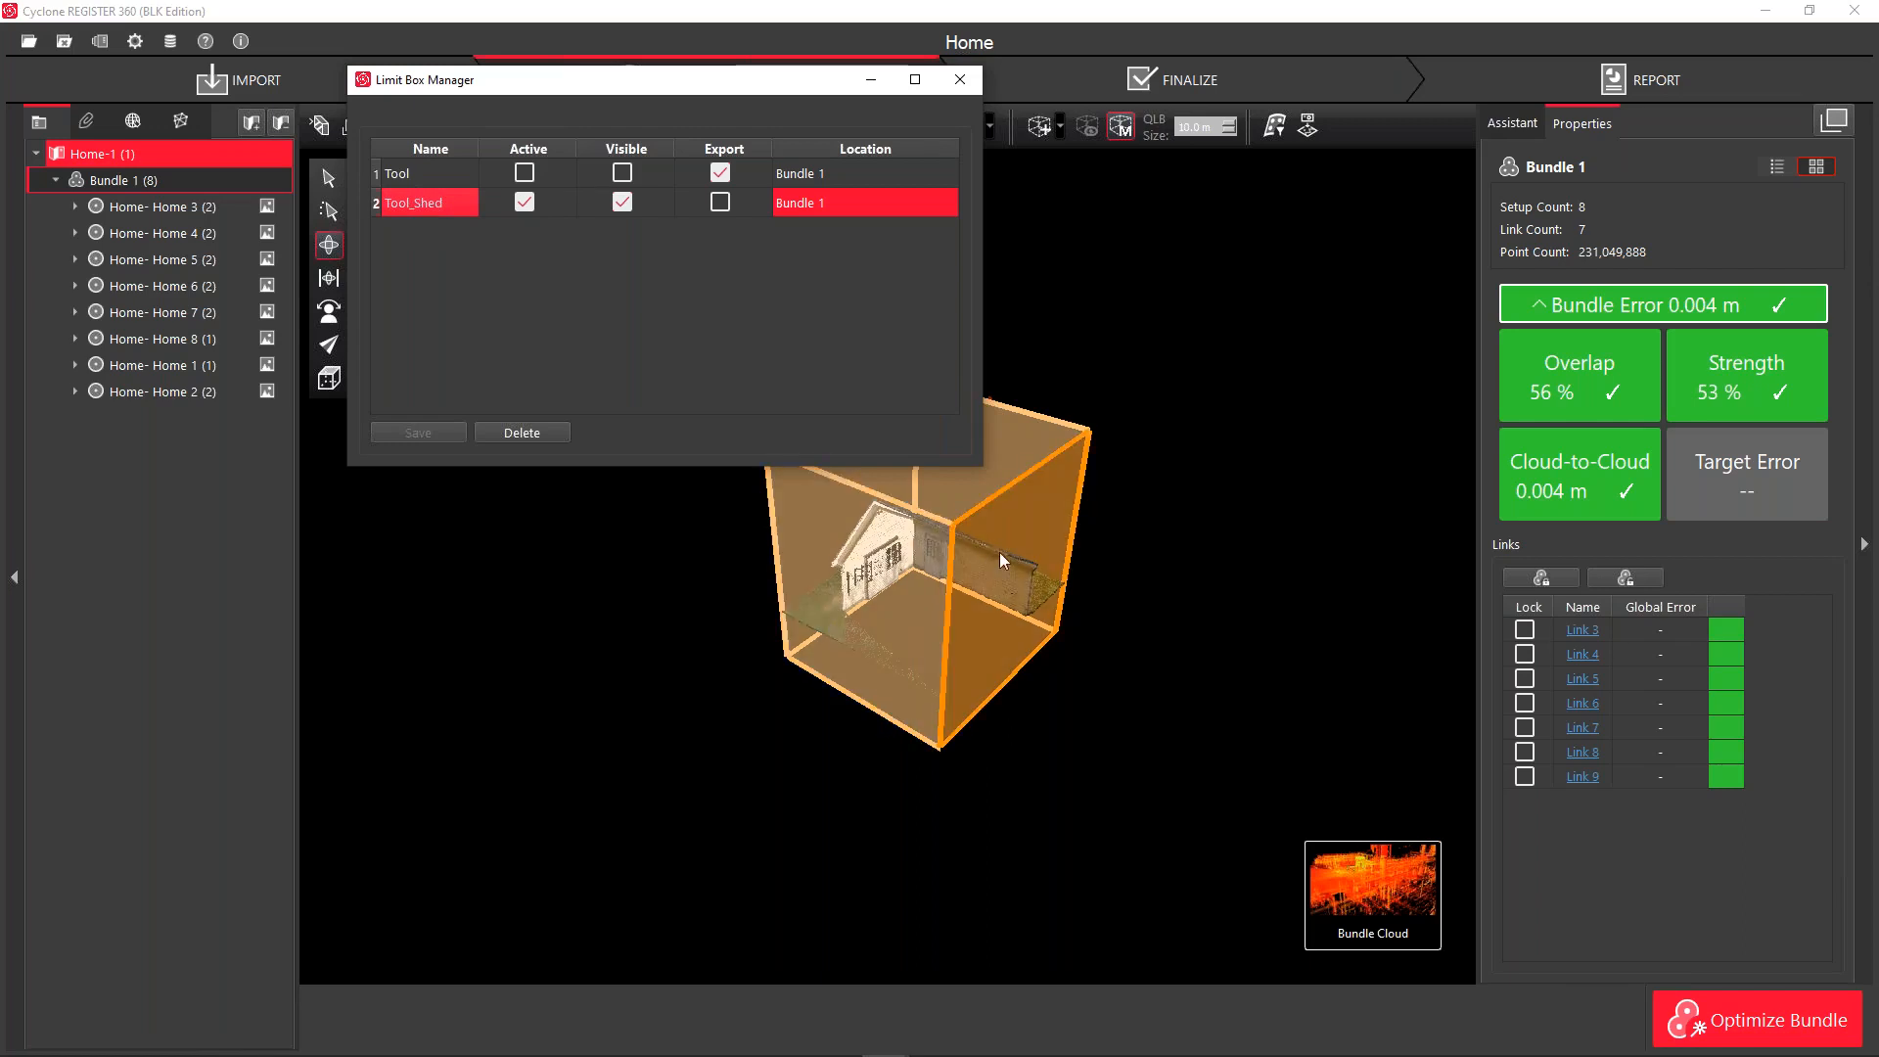
Preview the Tool_Shed box by toggling its Active and Visible settings
click(523, 203)
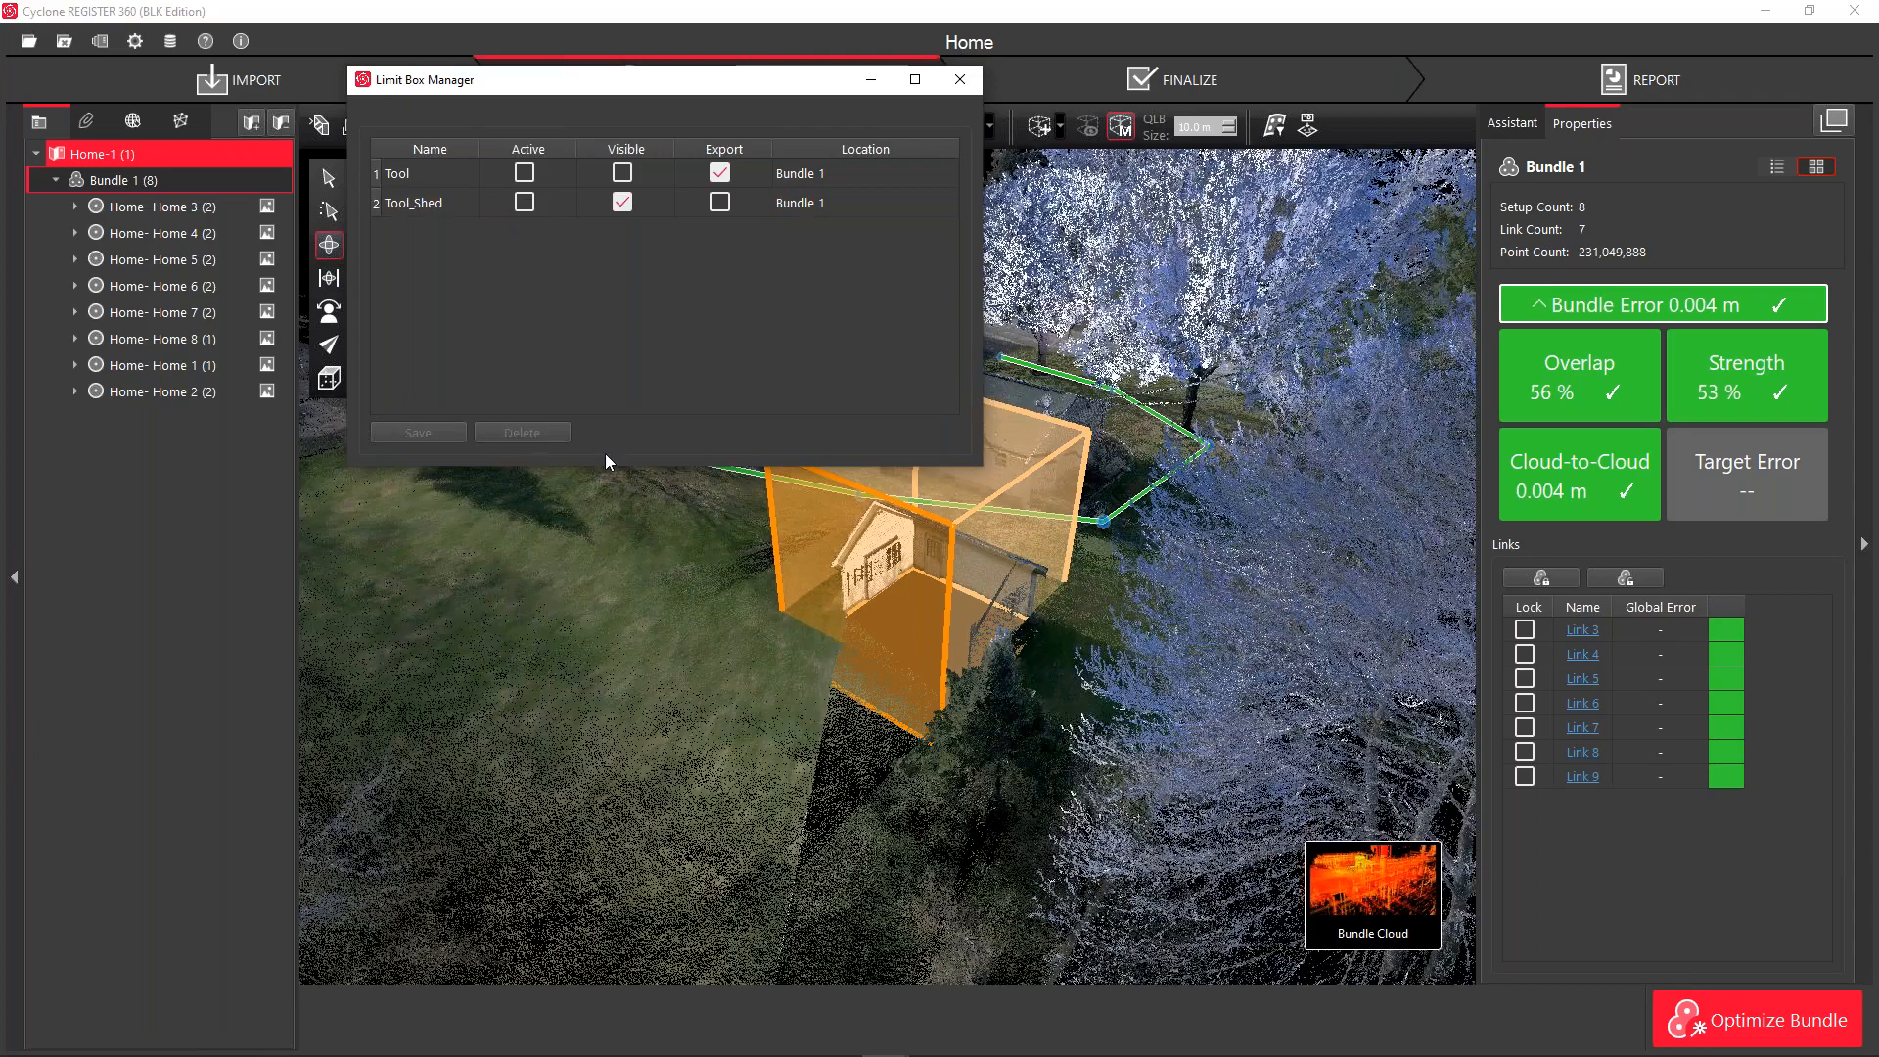
click(622, 201)
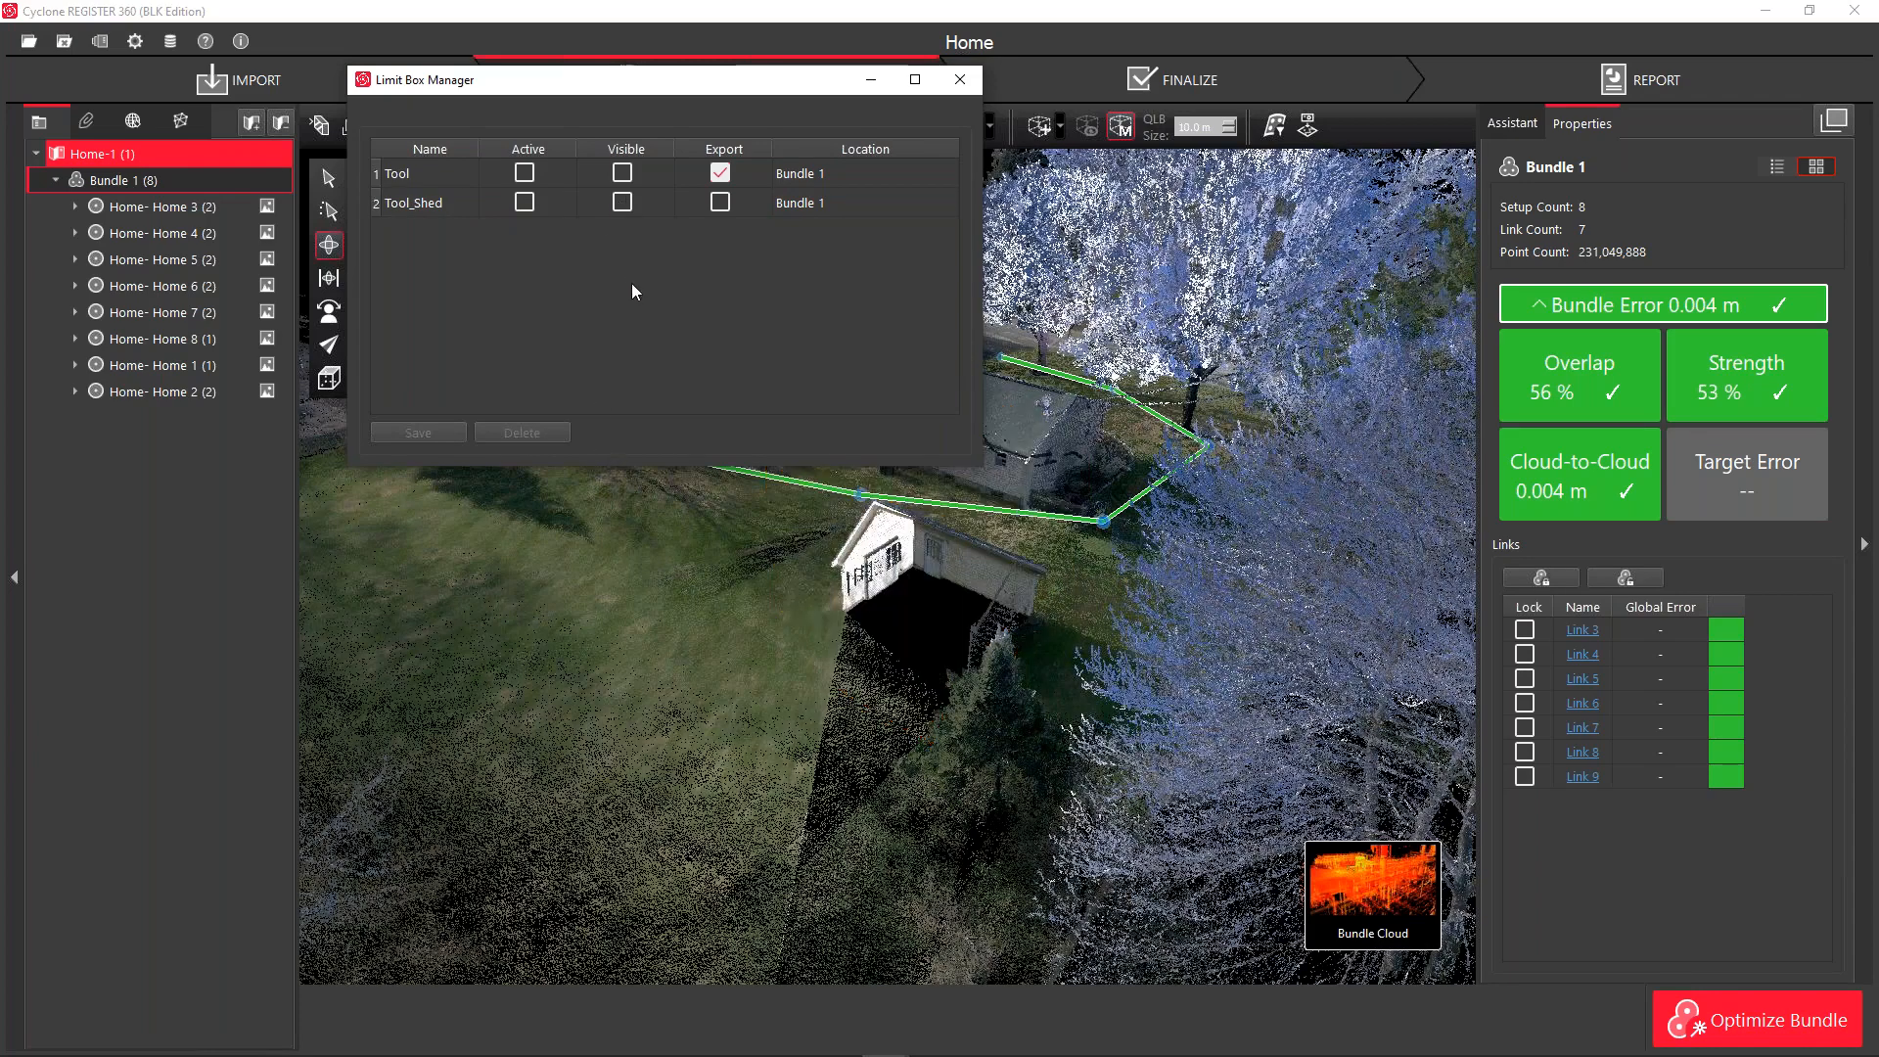
click(525, 203)
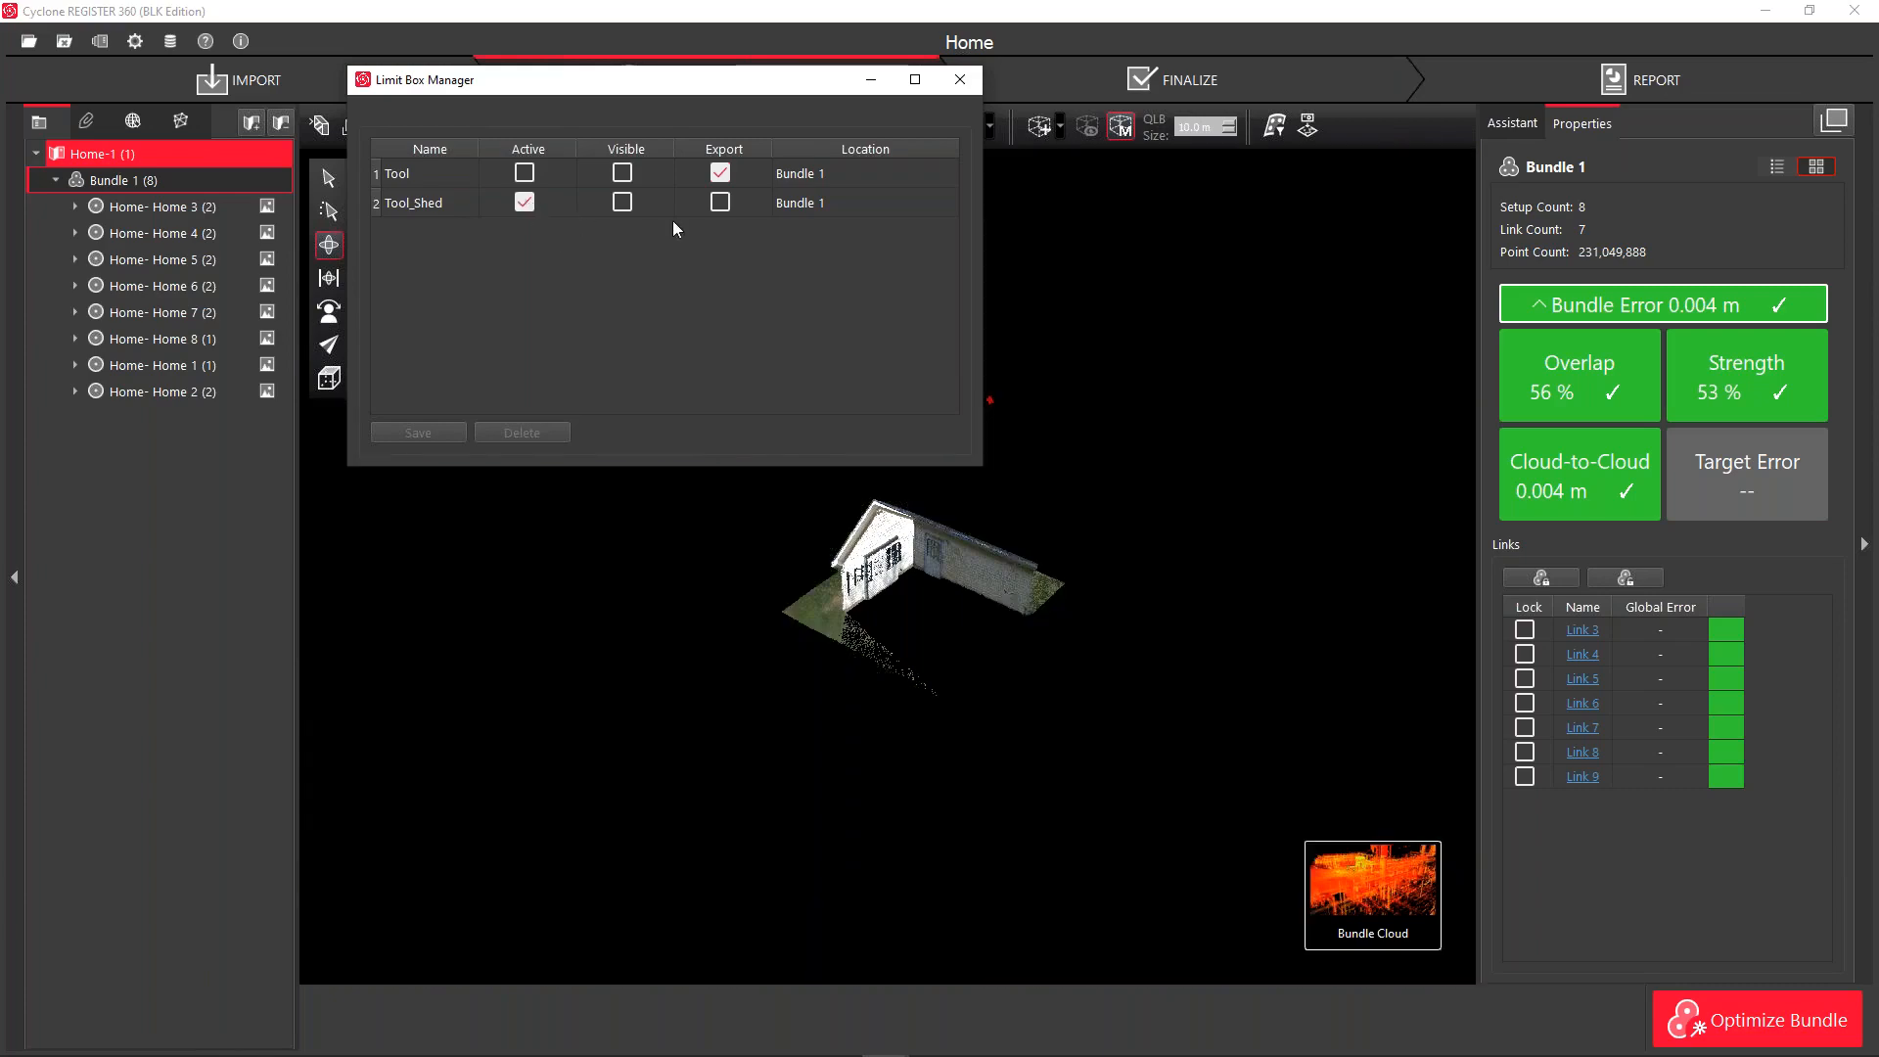
click(530, 199)
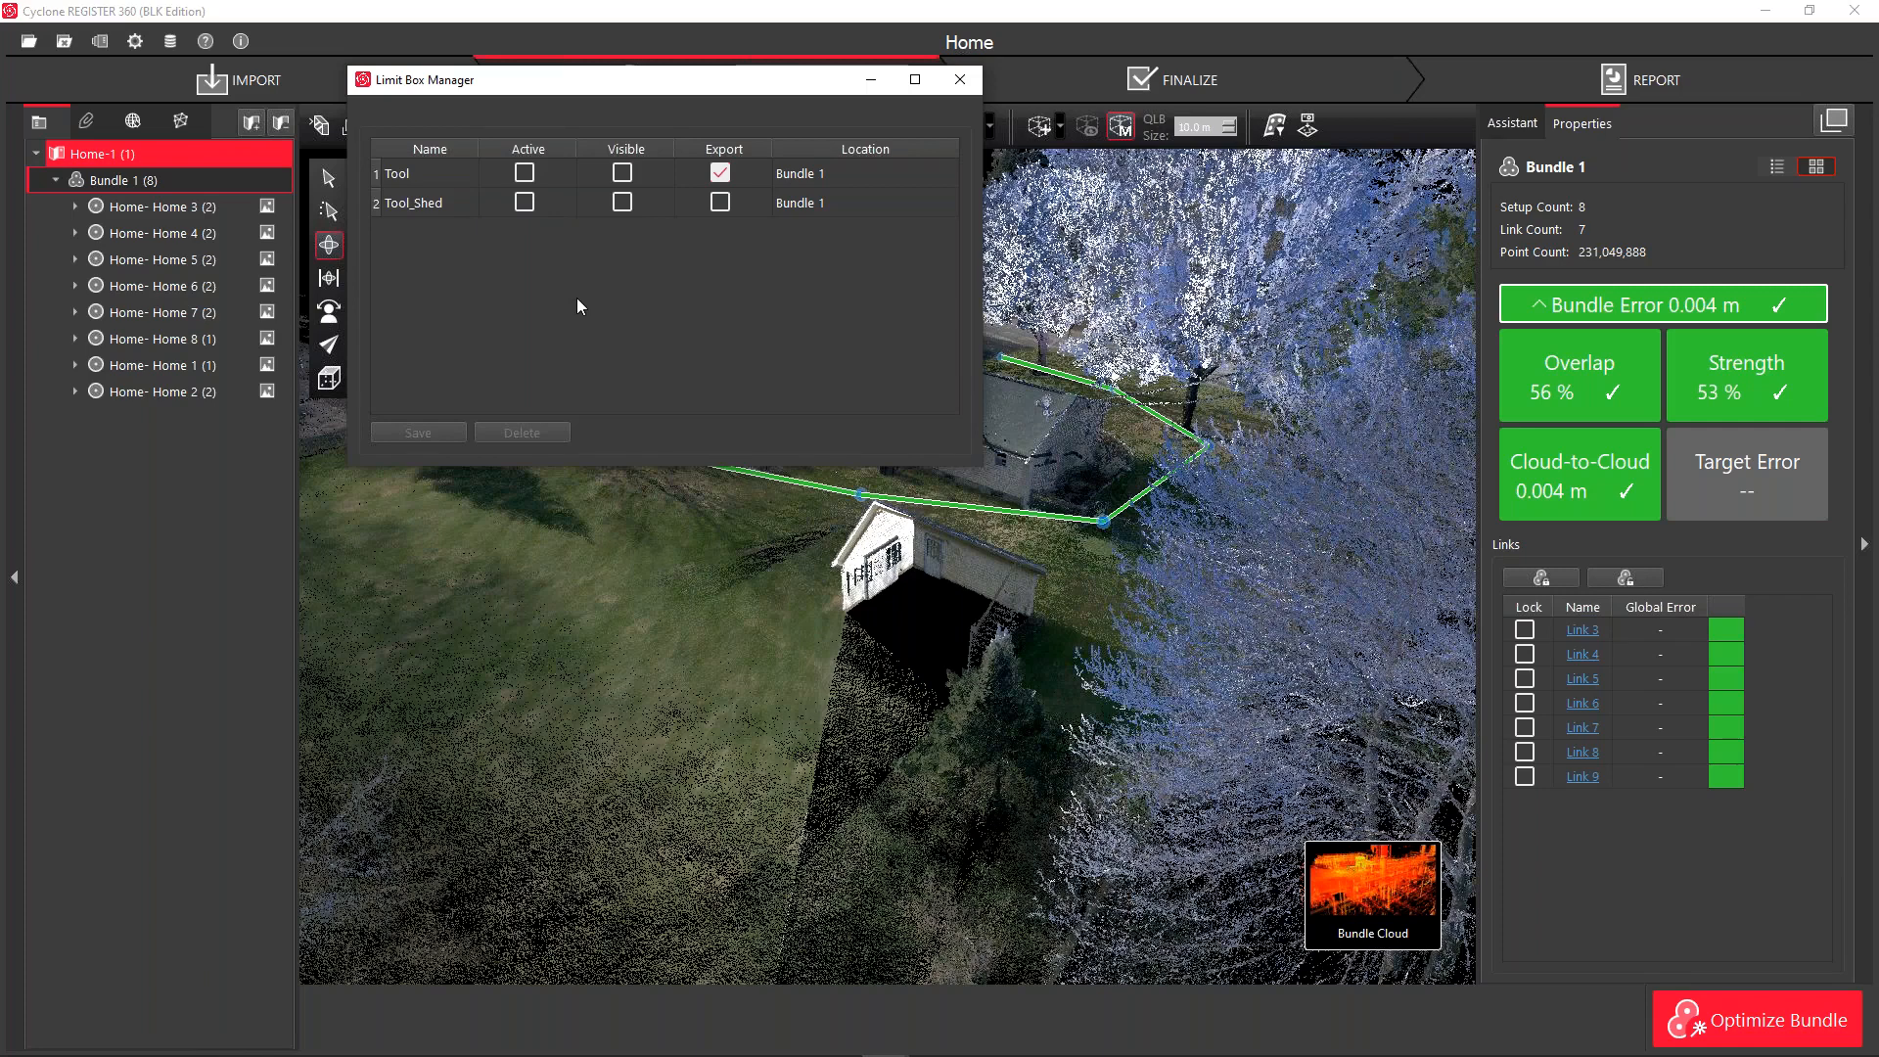
click(525, 202)
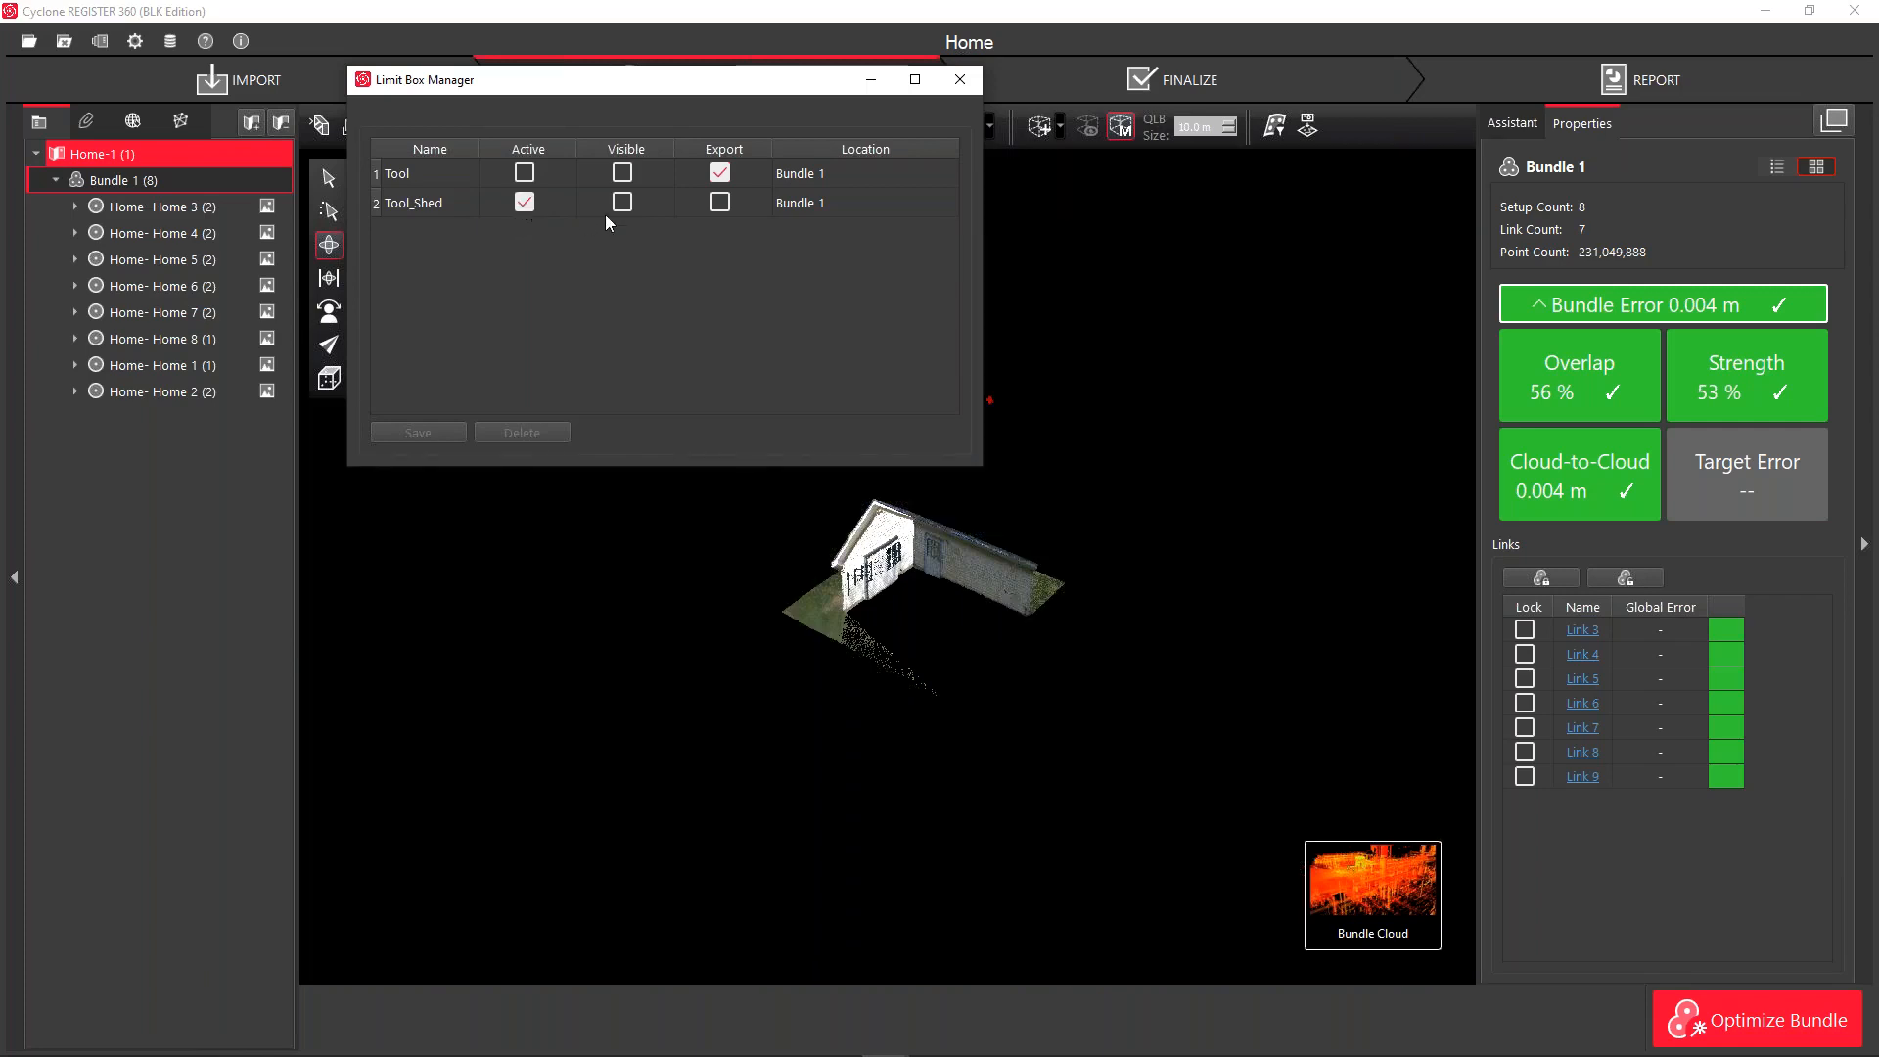
click(622, 202)
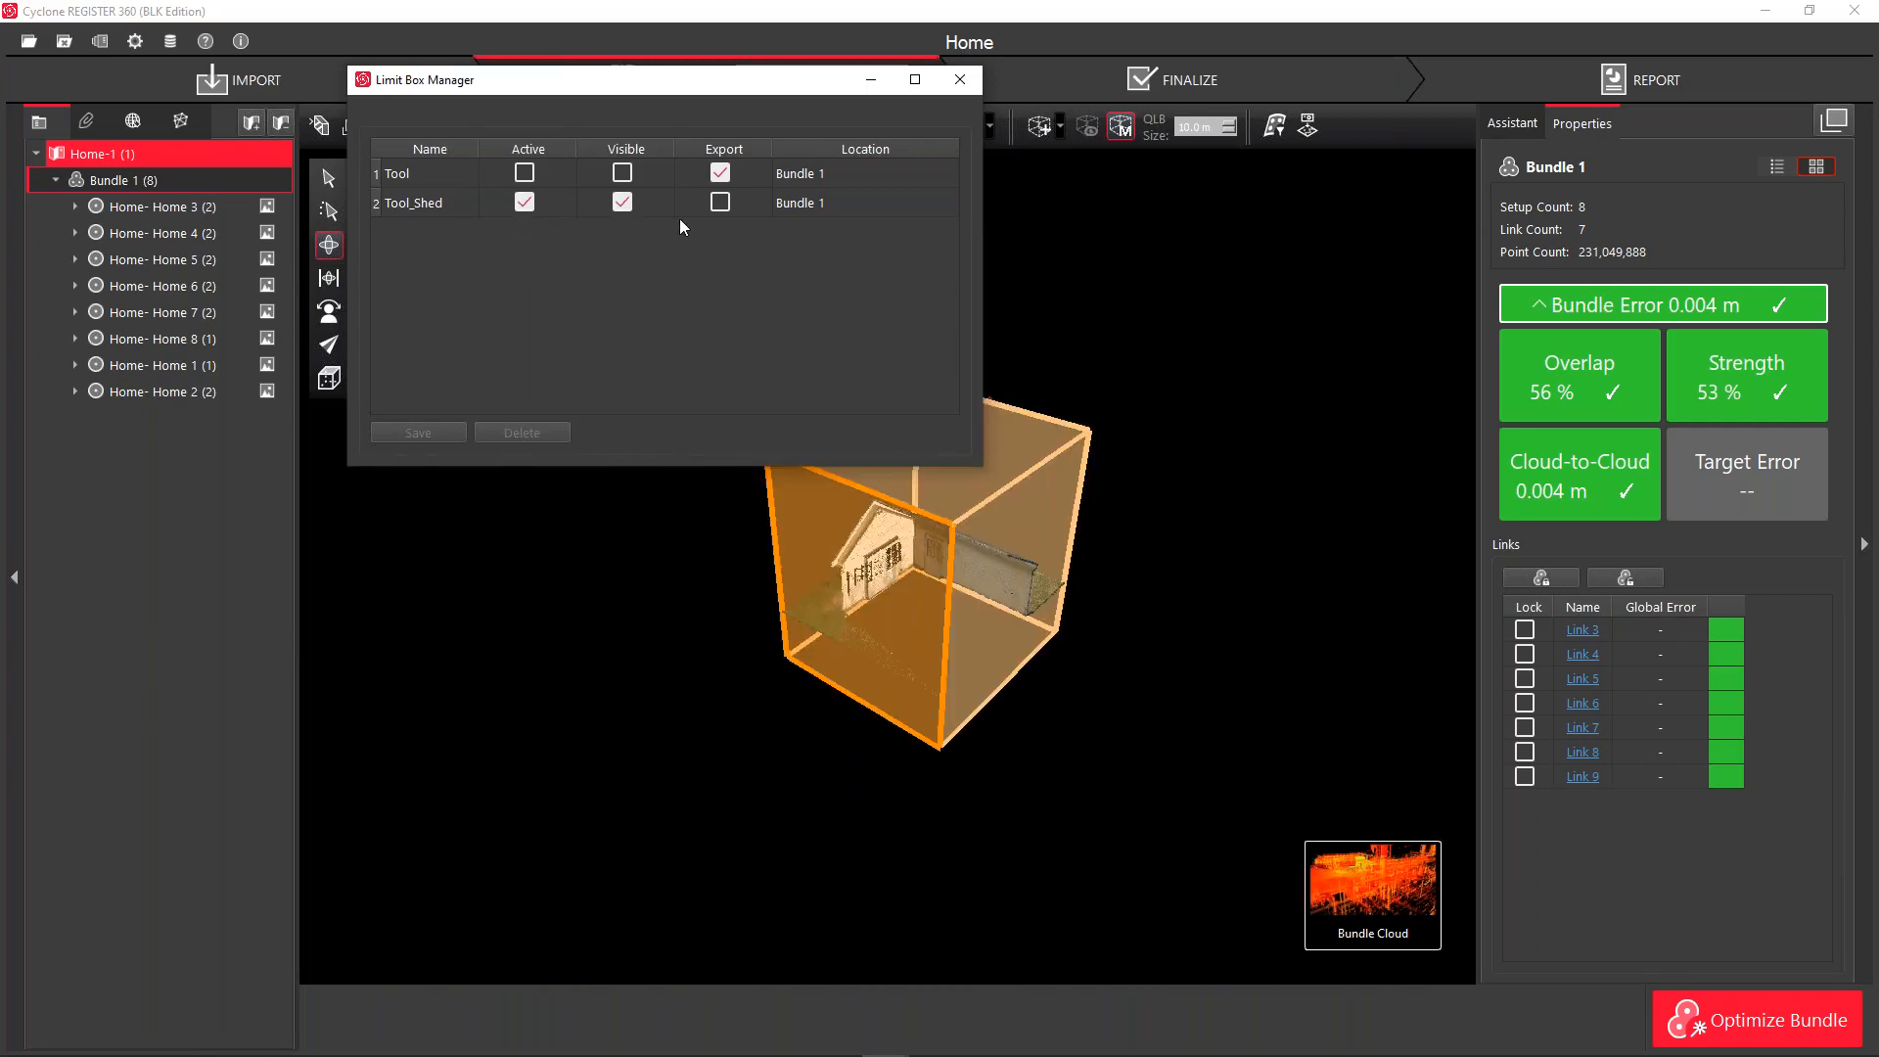
click(622, 202)
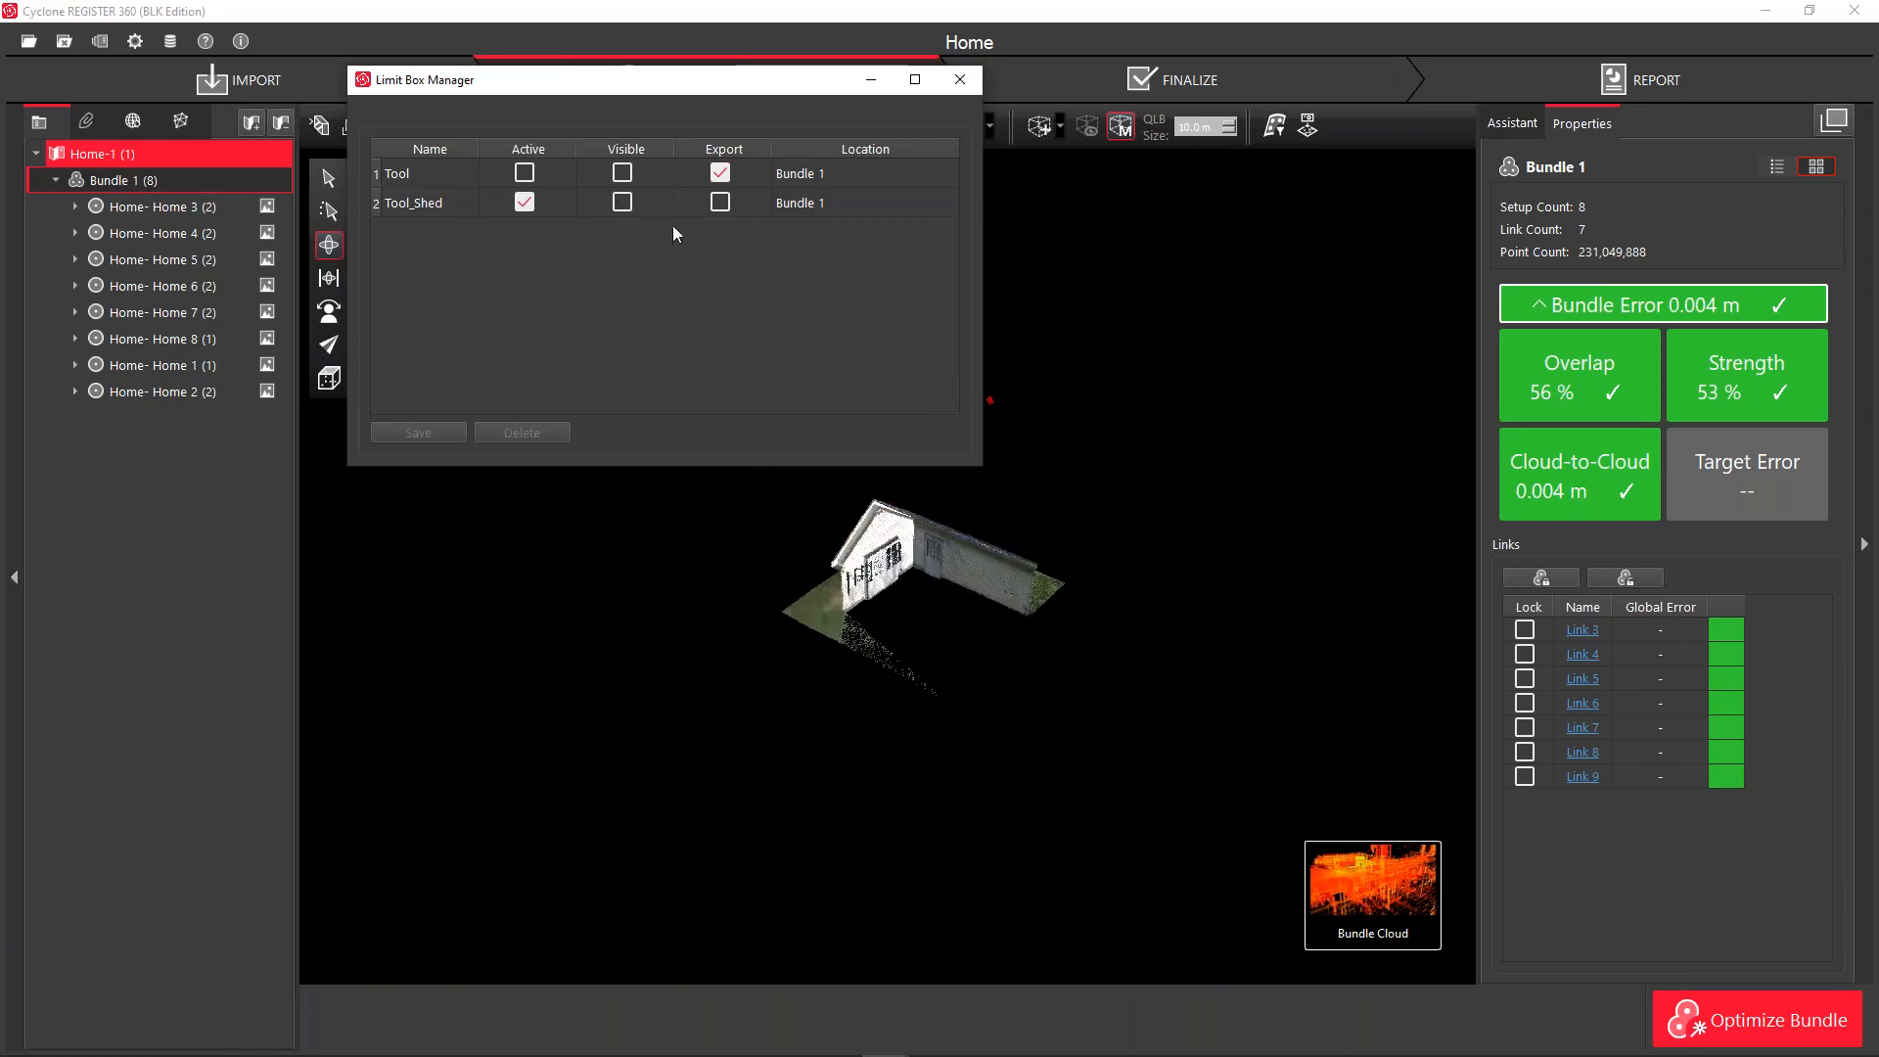
Mark Tool_Shed for export, deactivate it, and close the Limit Box Manager
click(718, 203)
click(525, 209)
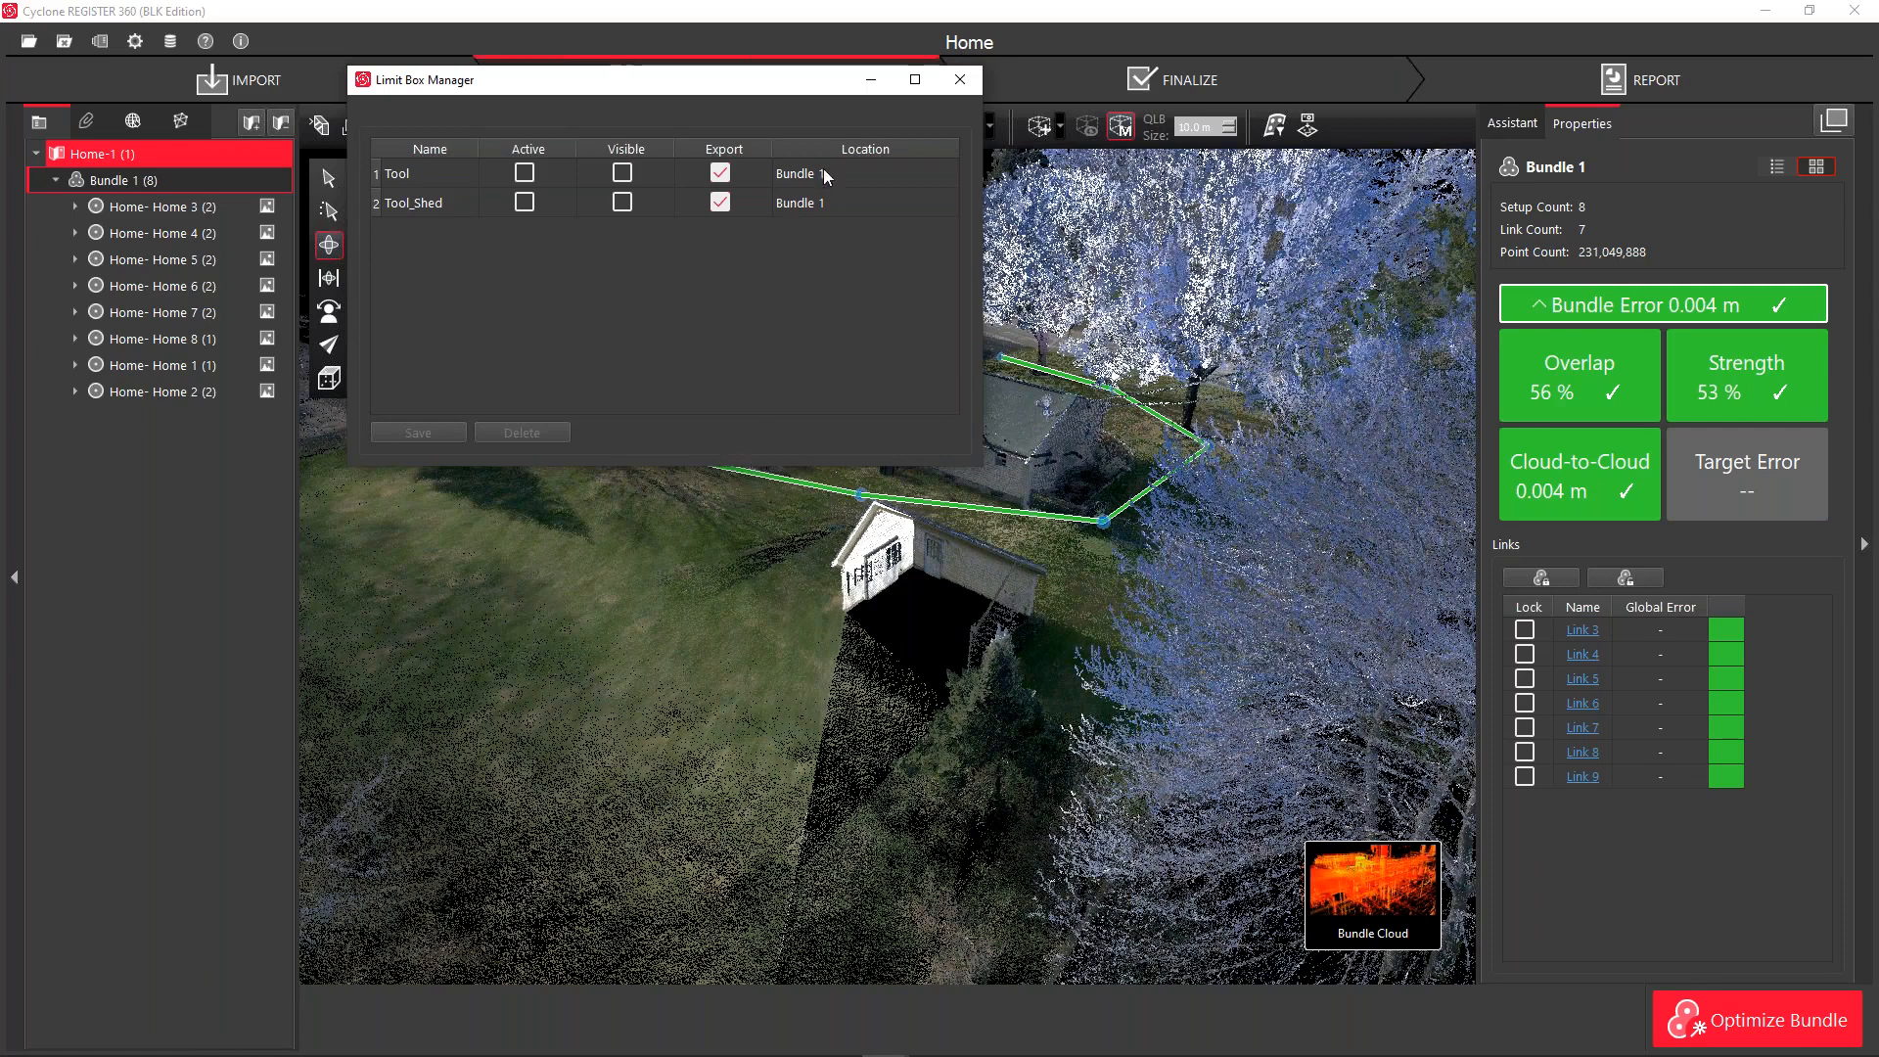
click(959, 86)
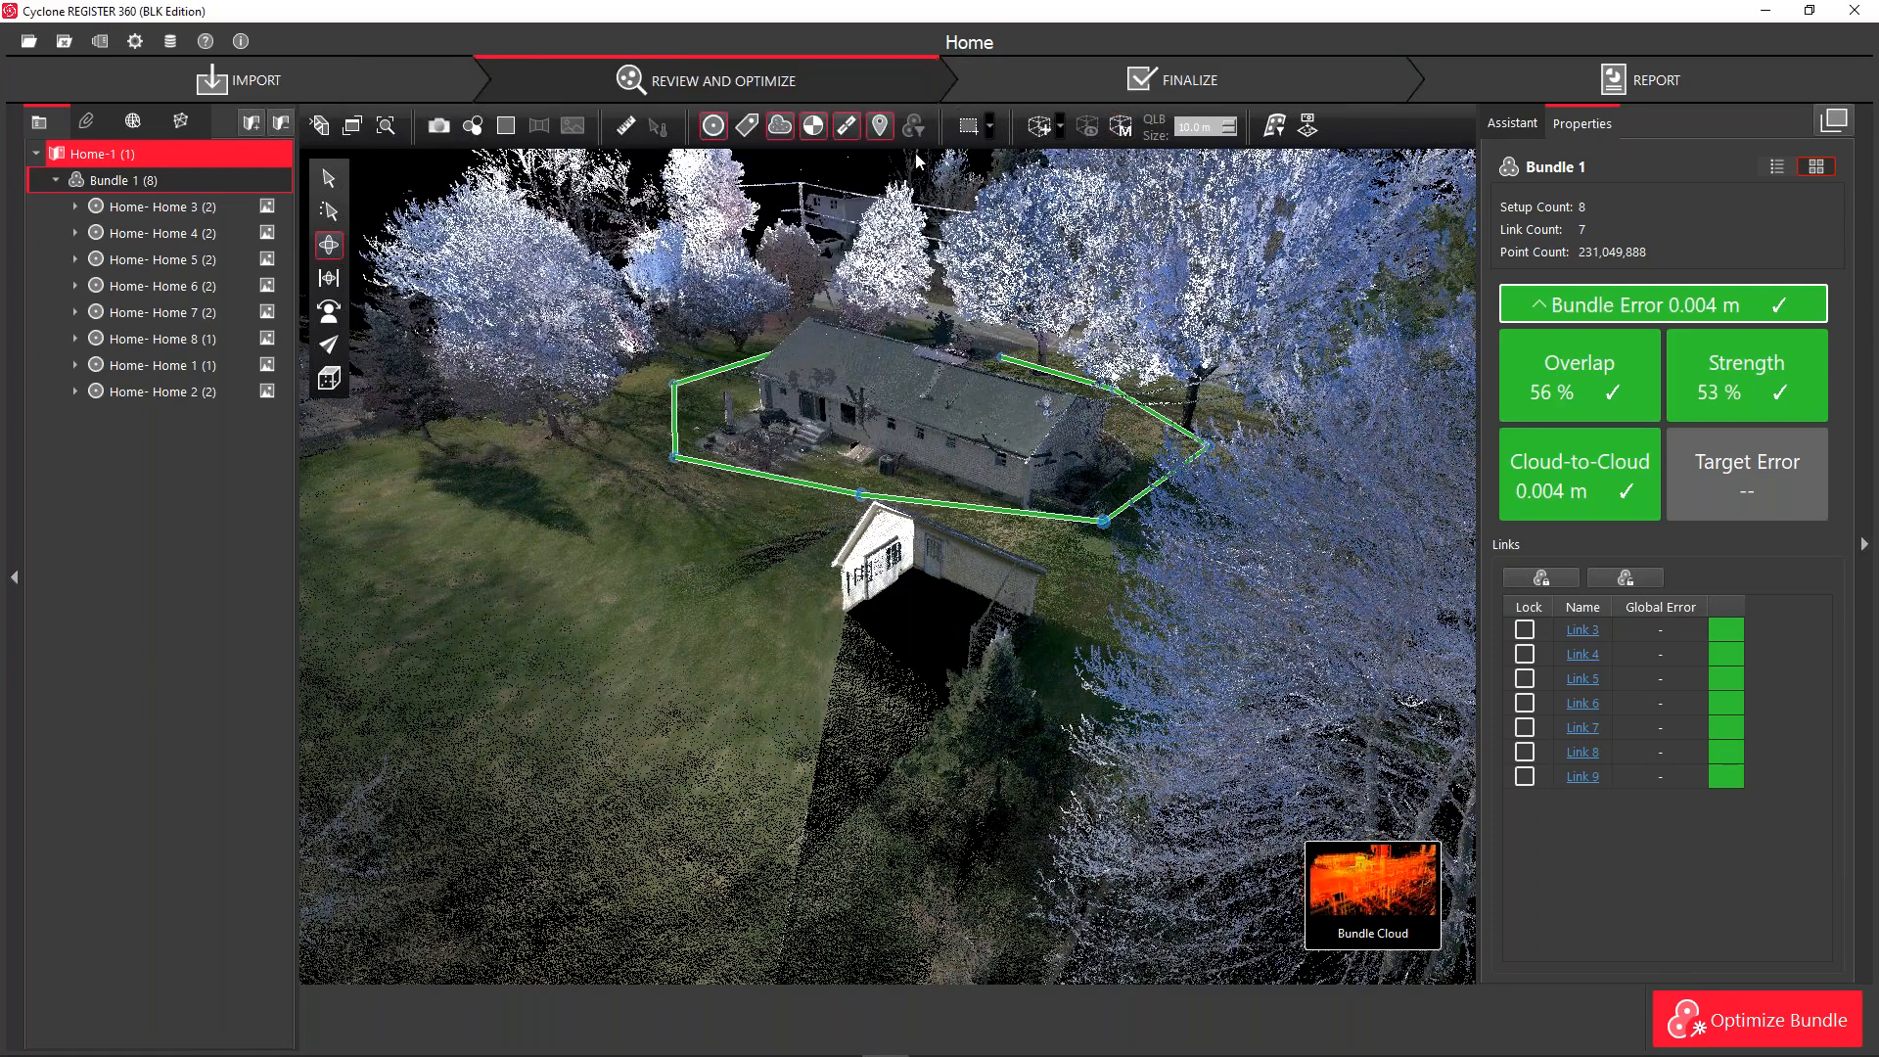
Open ortho-image section settings (6.000 m thickness, 0.006 m/pixel) and rotate the plan view square to the house
drag(956, 542, 665, 677)
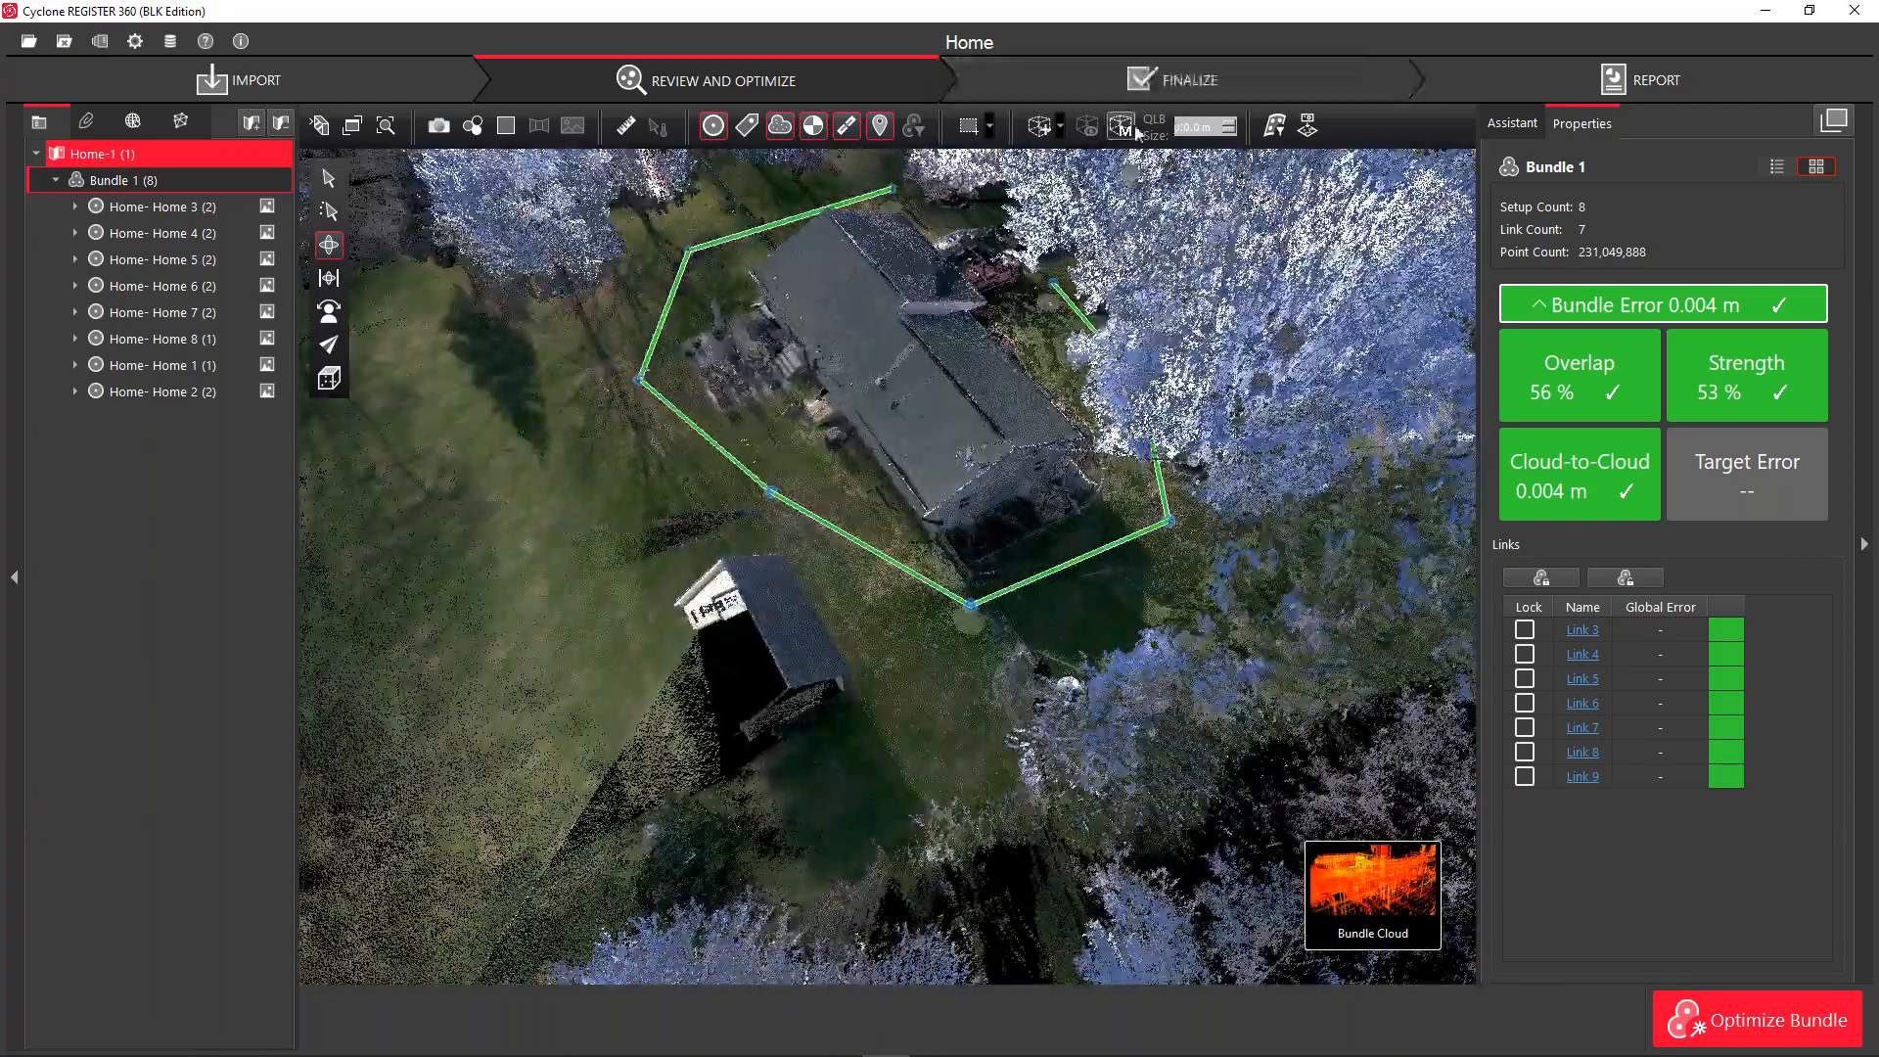
key(ctrl)
key(ctrl)
key(ctrl)
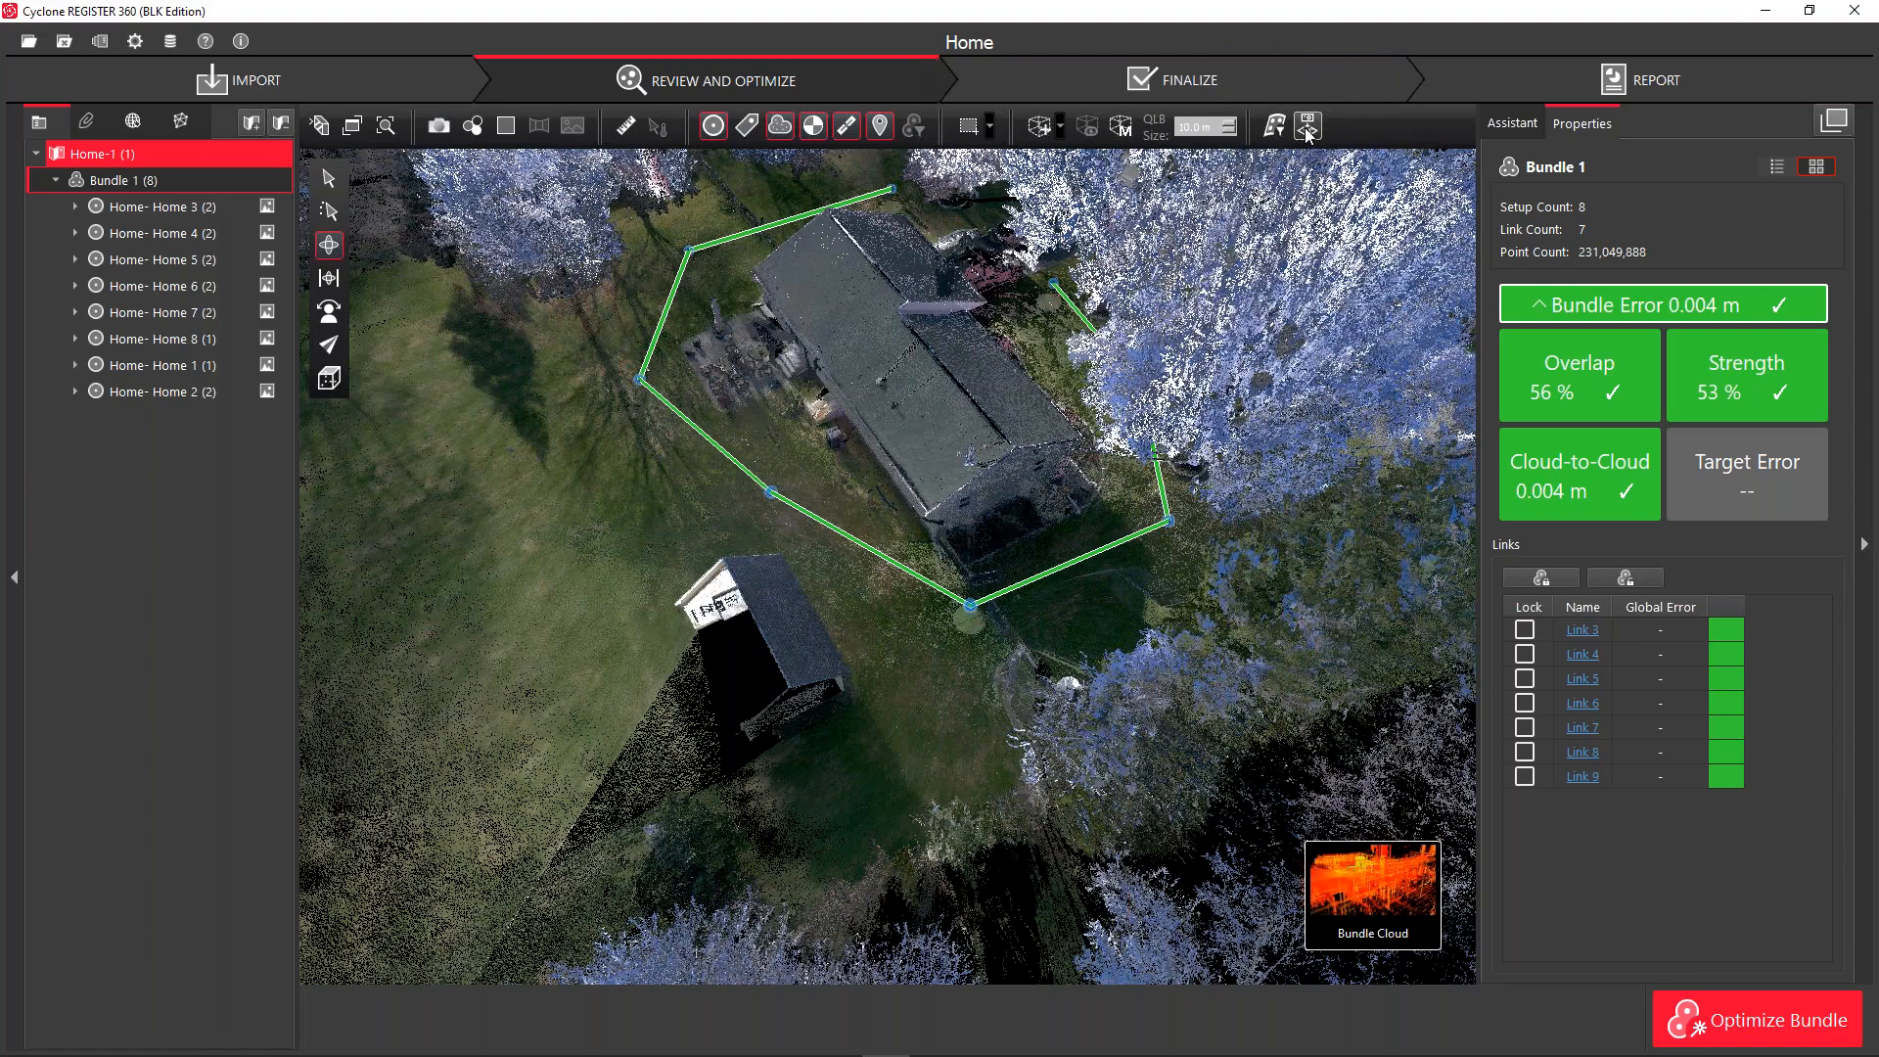
click(1308, 127)
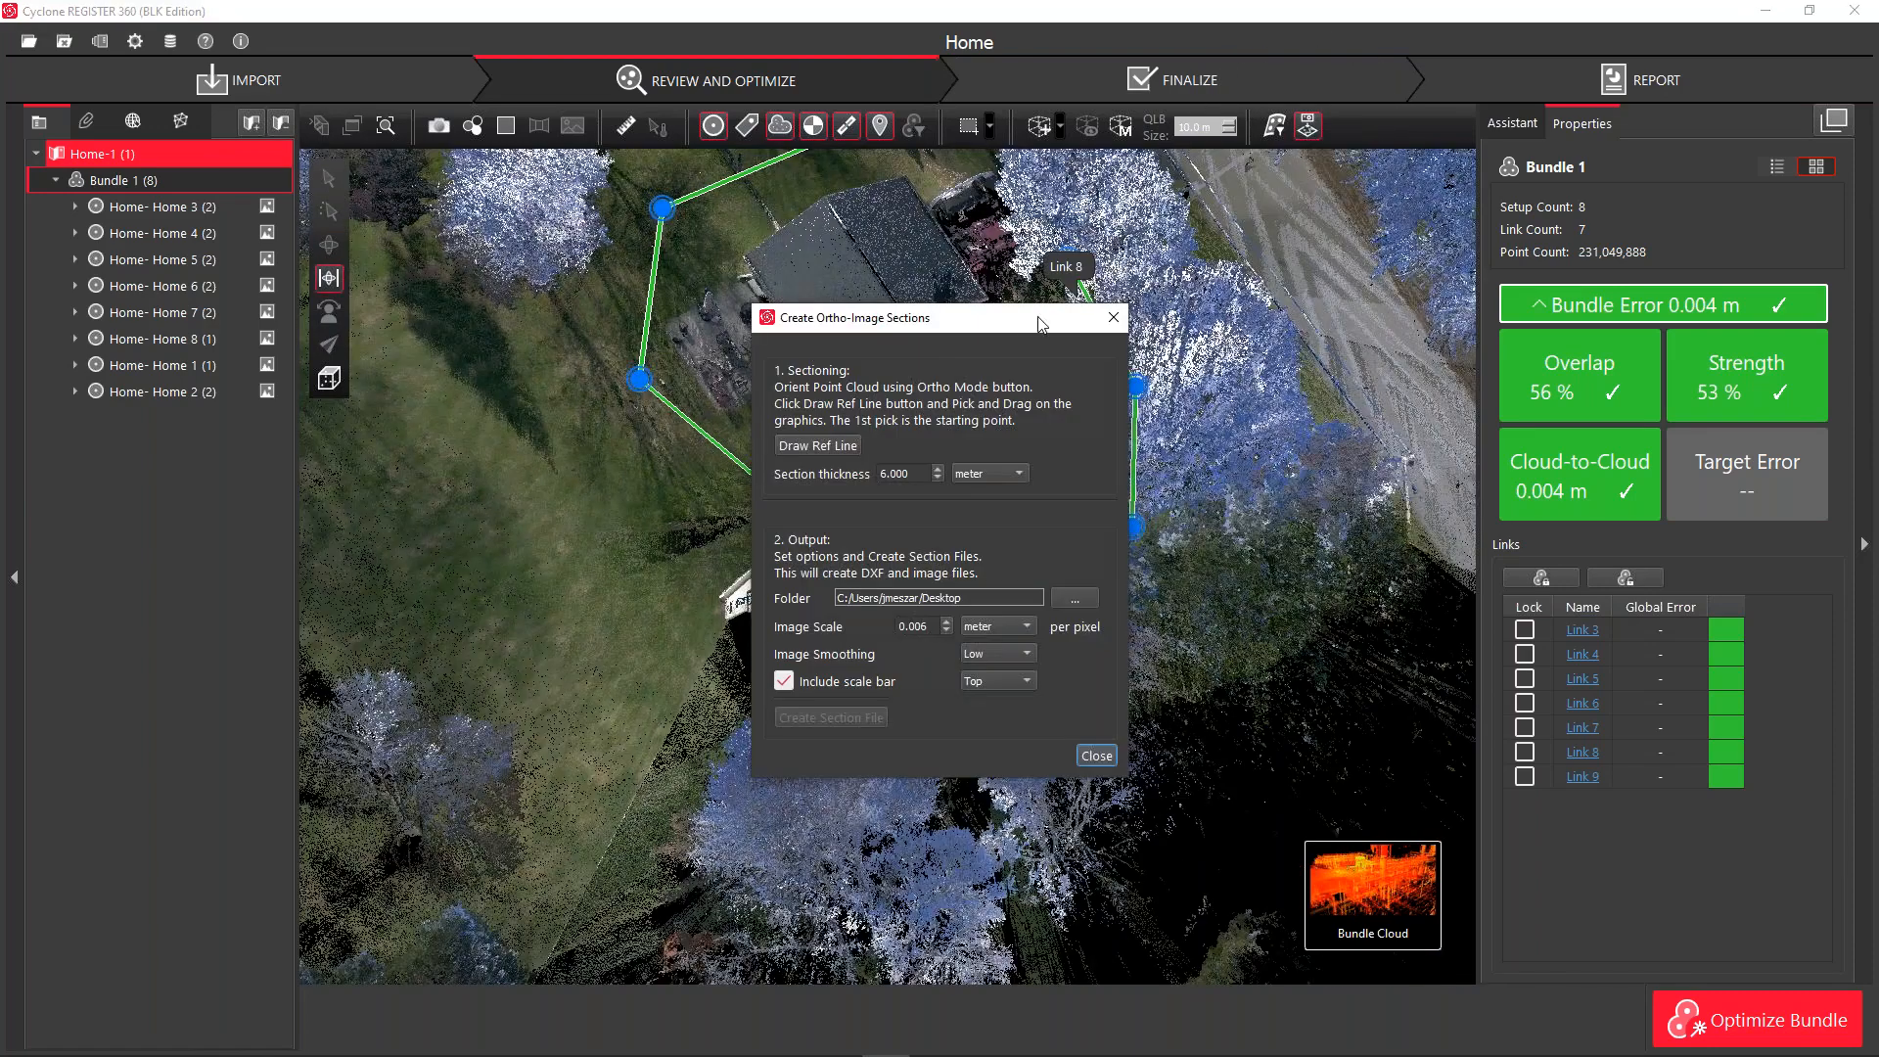
drag(1016, 326, 1344, 271)
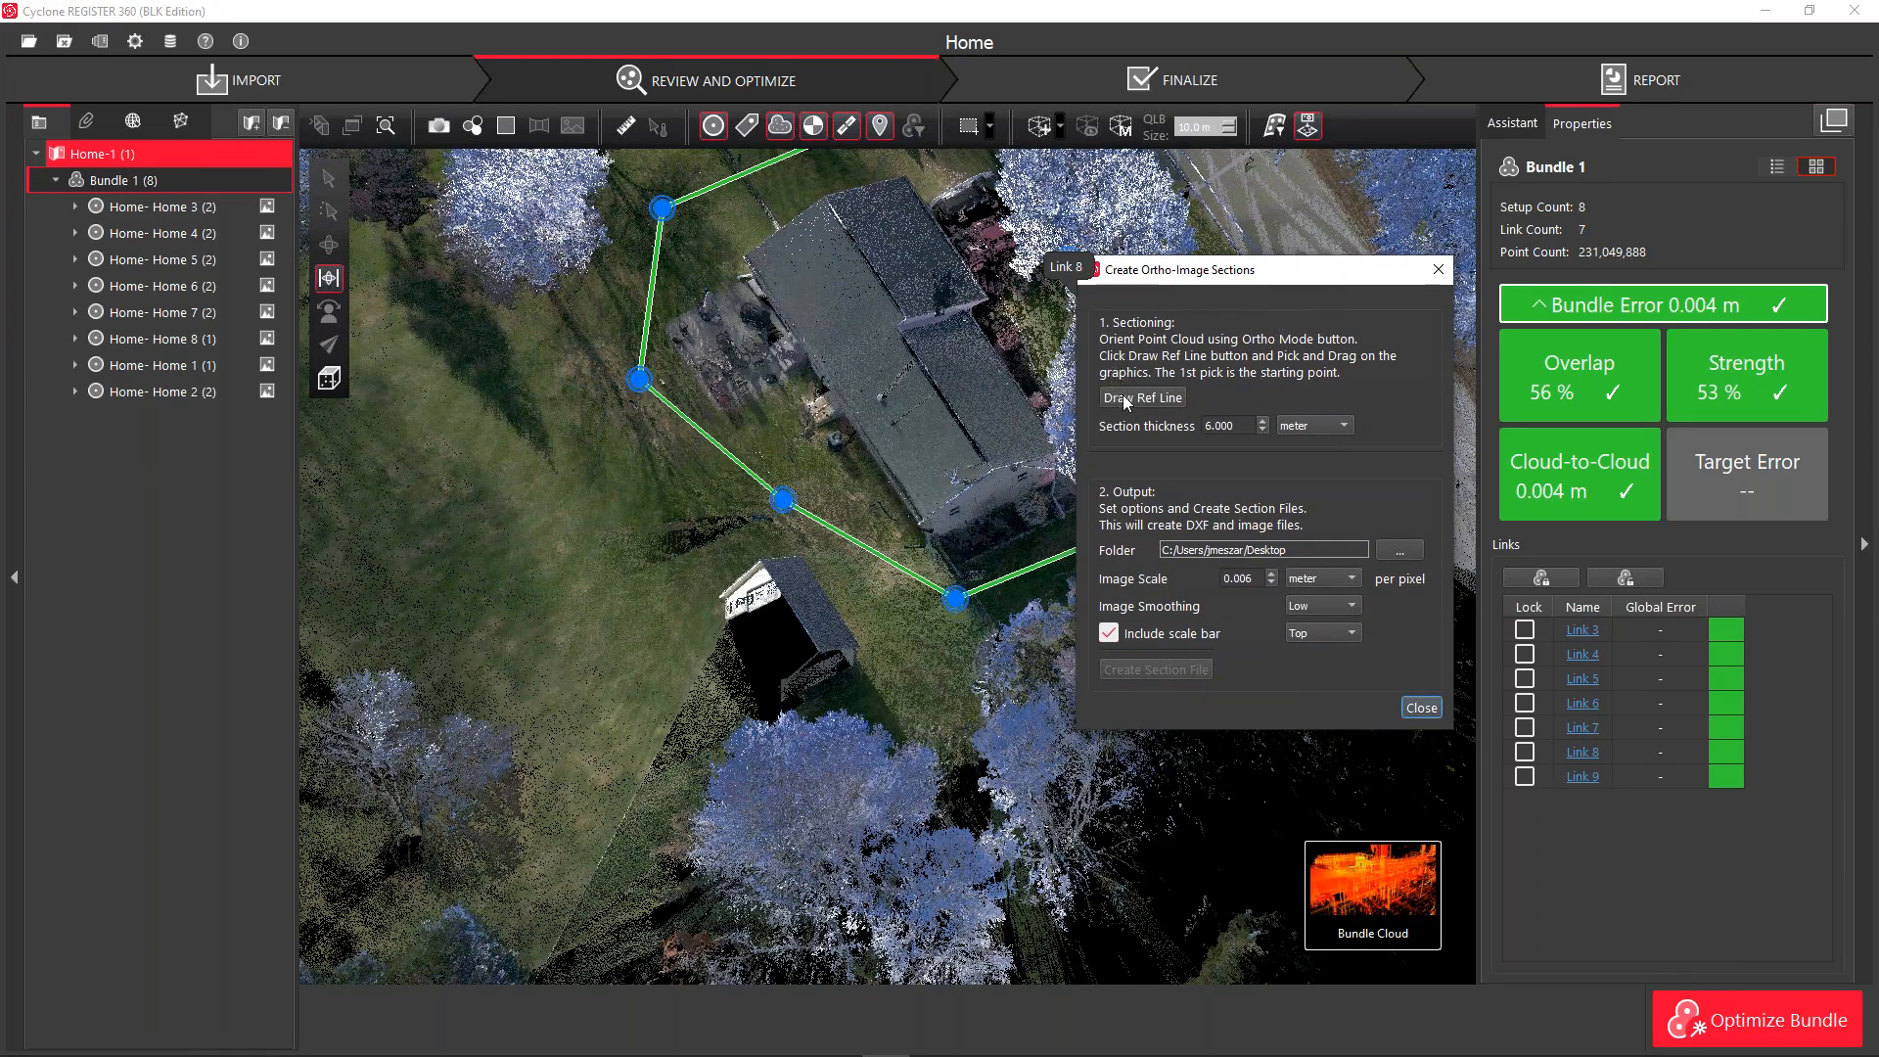
right_drag(944, 587, 819, 746)
drag(920, 519, 817, 651)
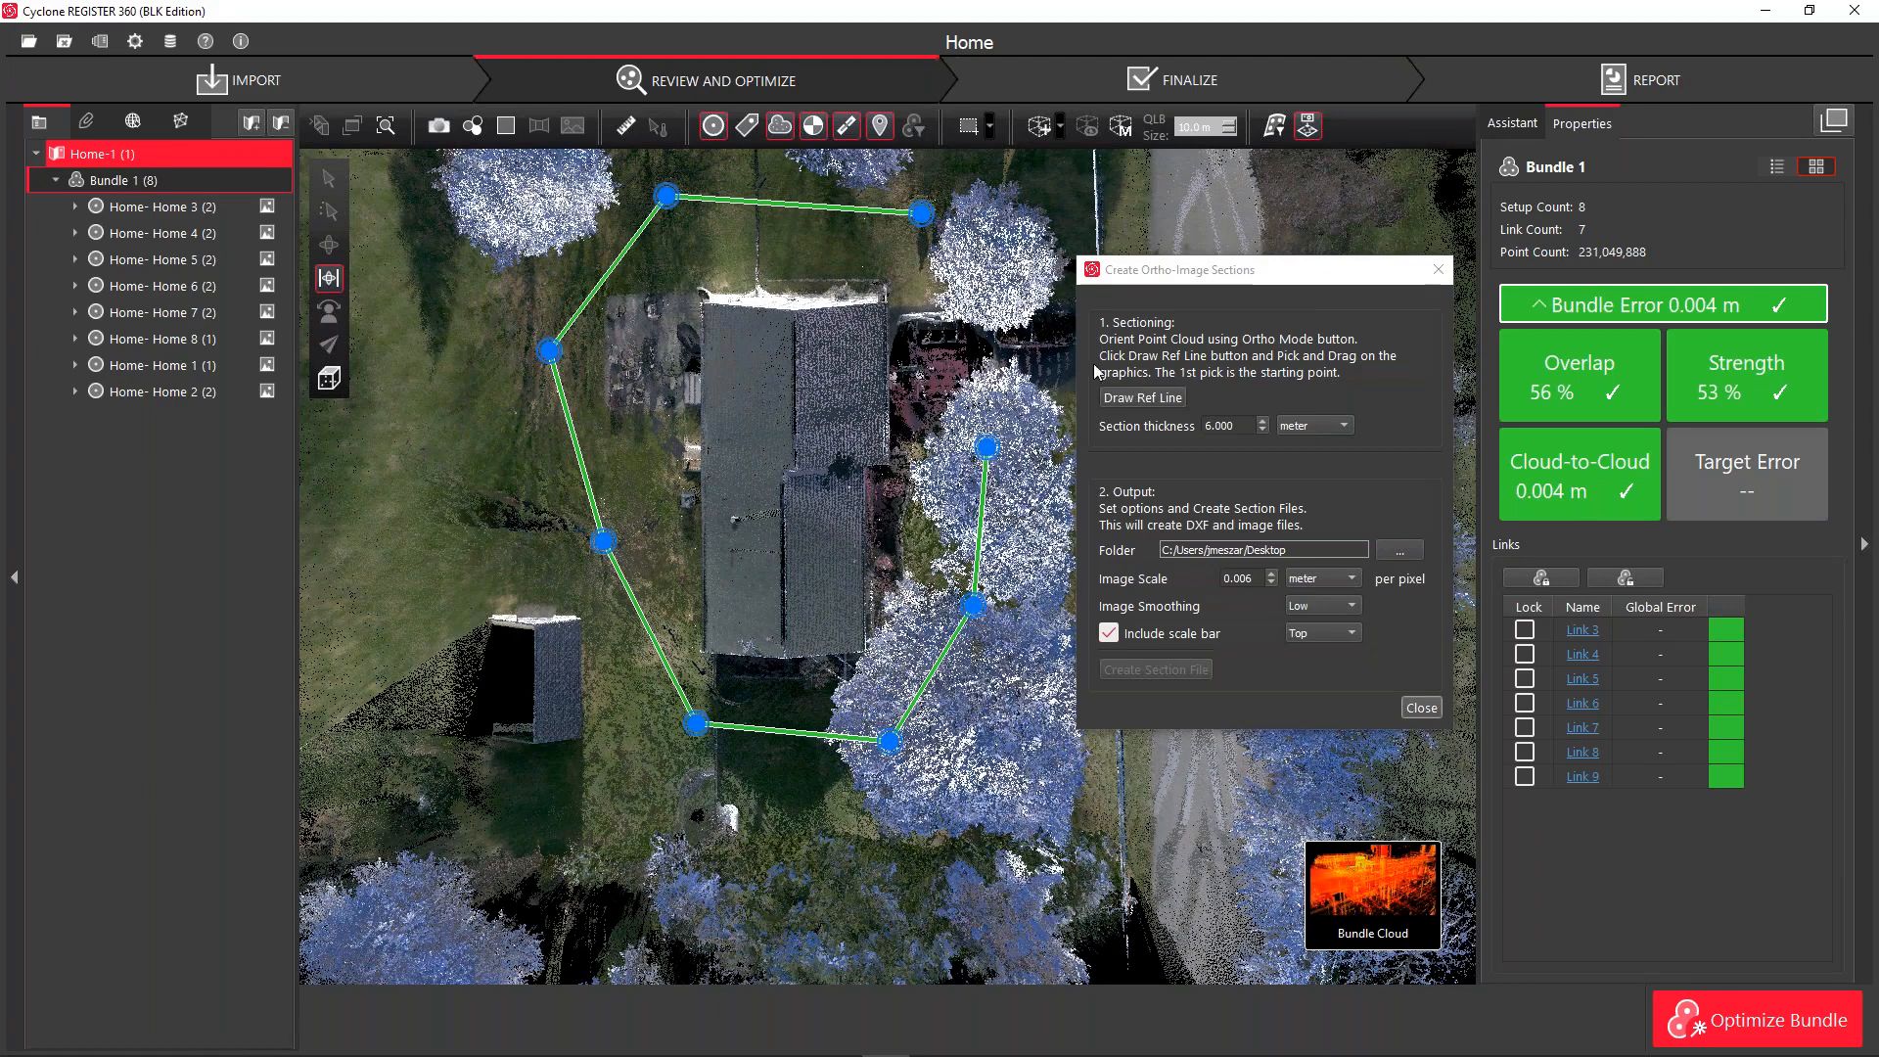
Draw a section reference line down the house's left wall, with a scale bar included
click(1145, 399)
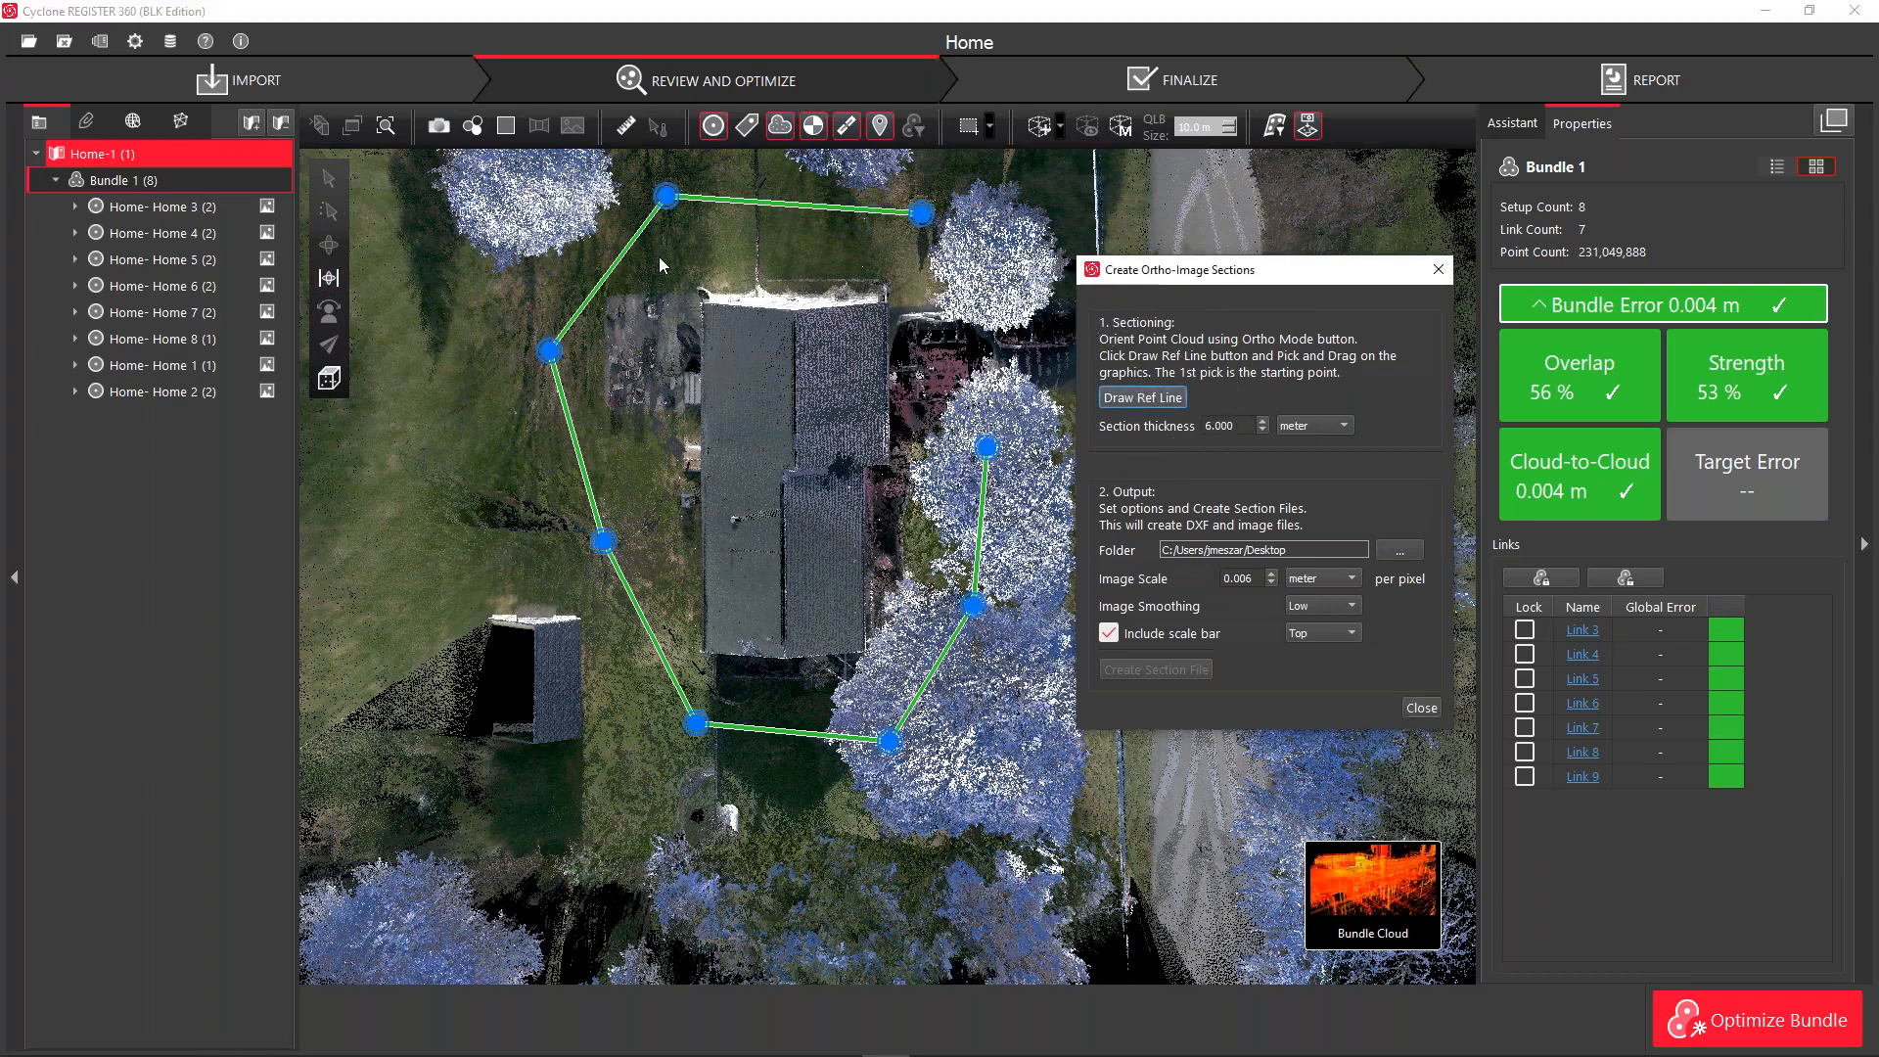
drag(662, 258, 668, 719)
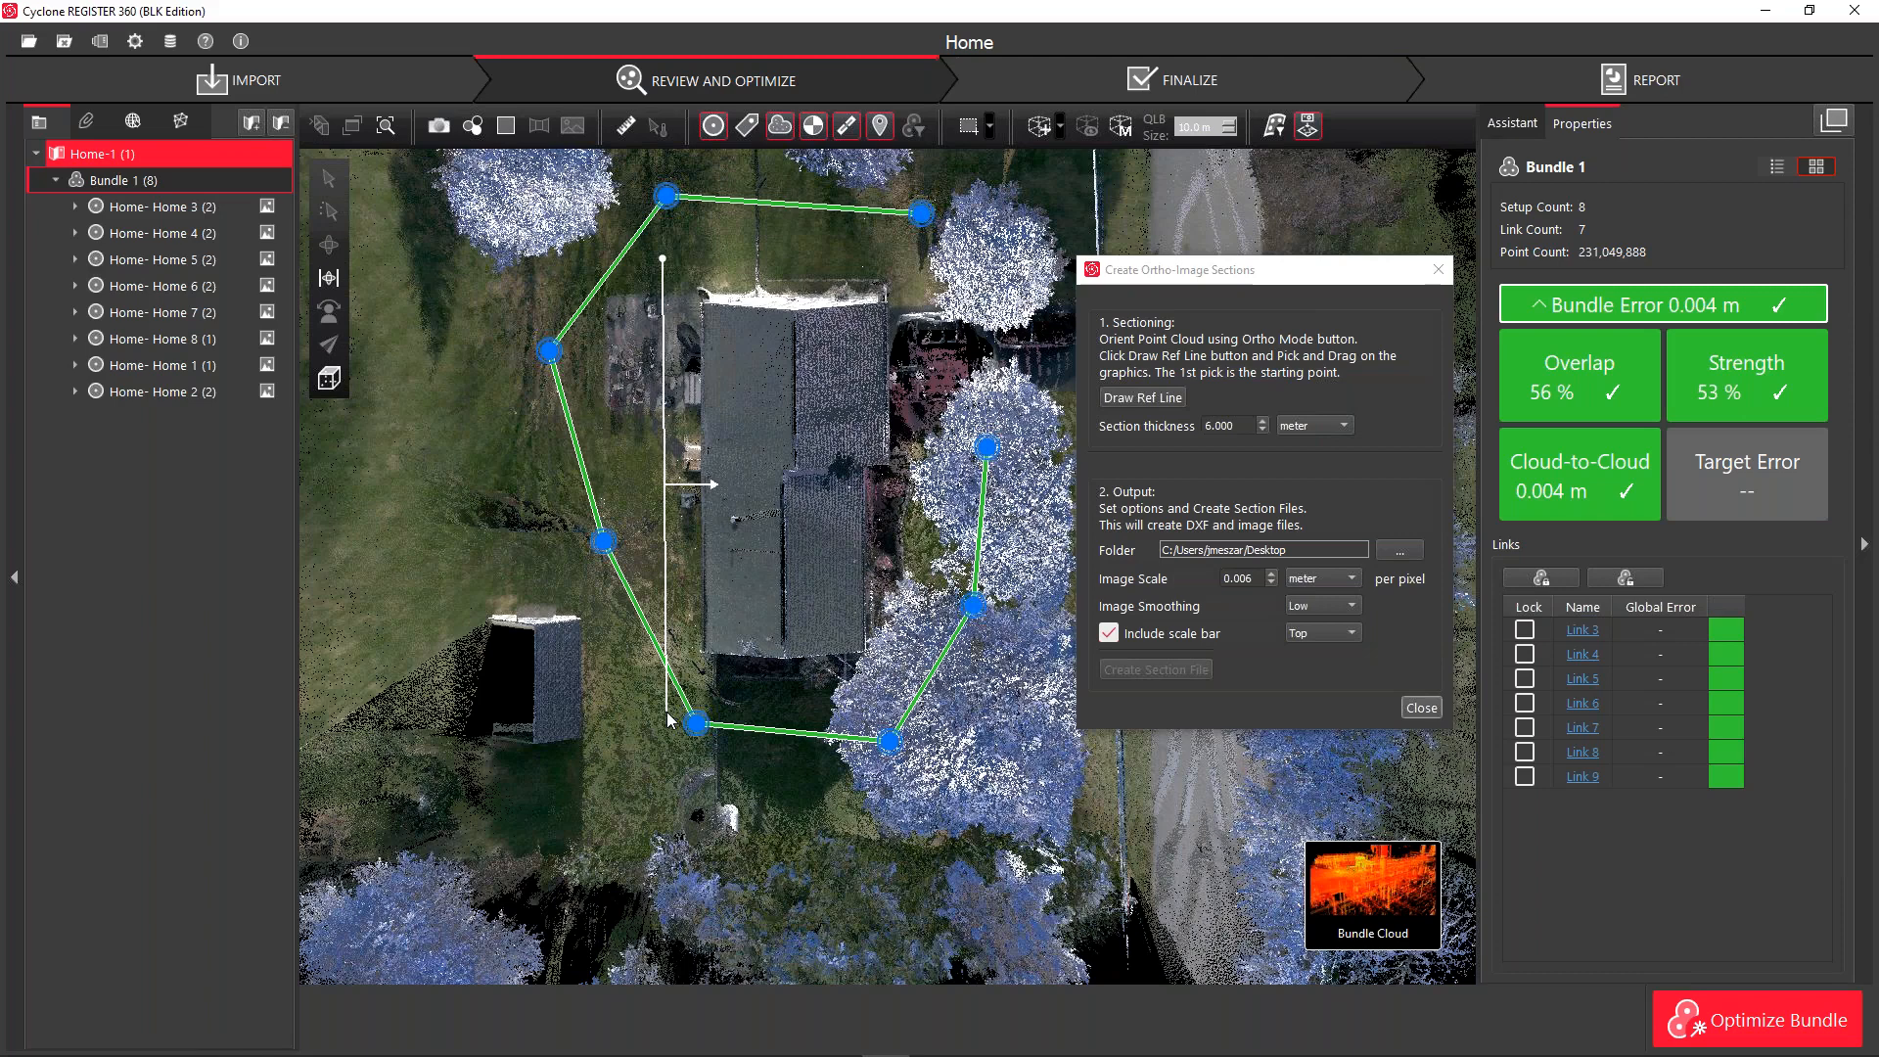
drag(668, 720, 671, 715)
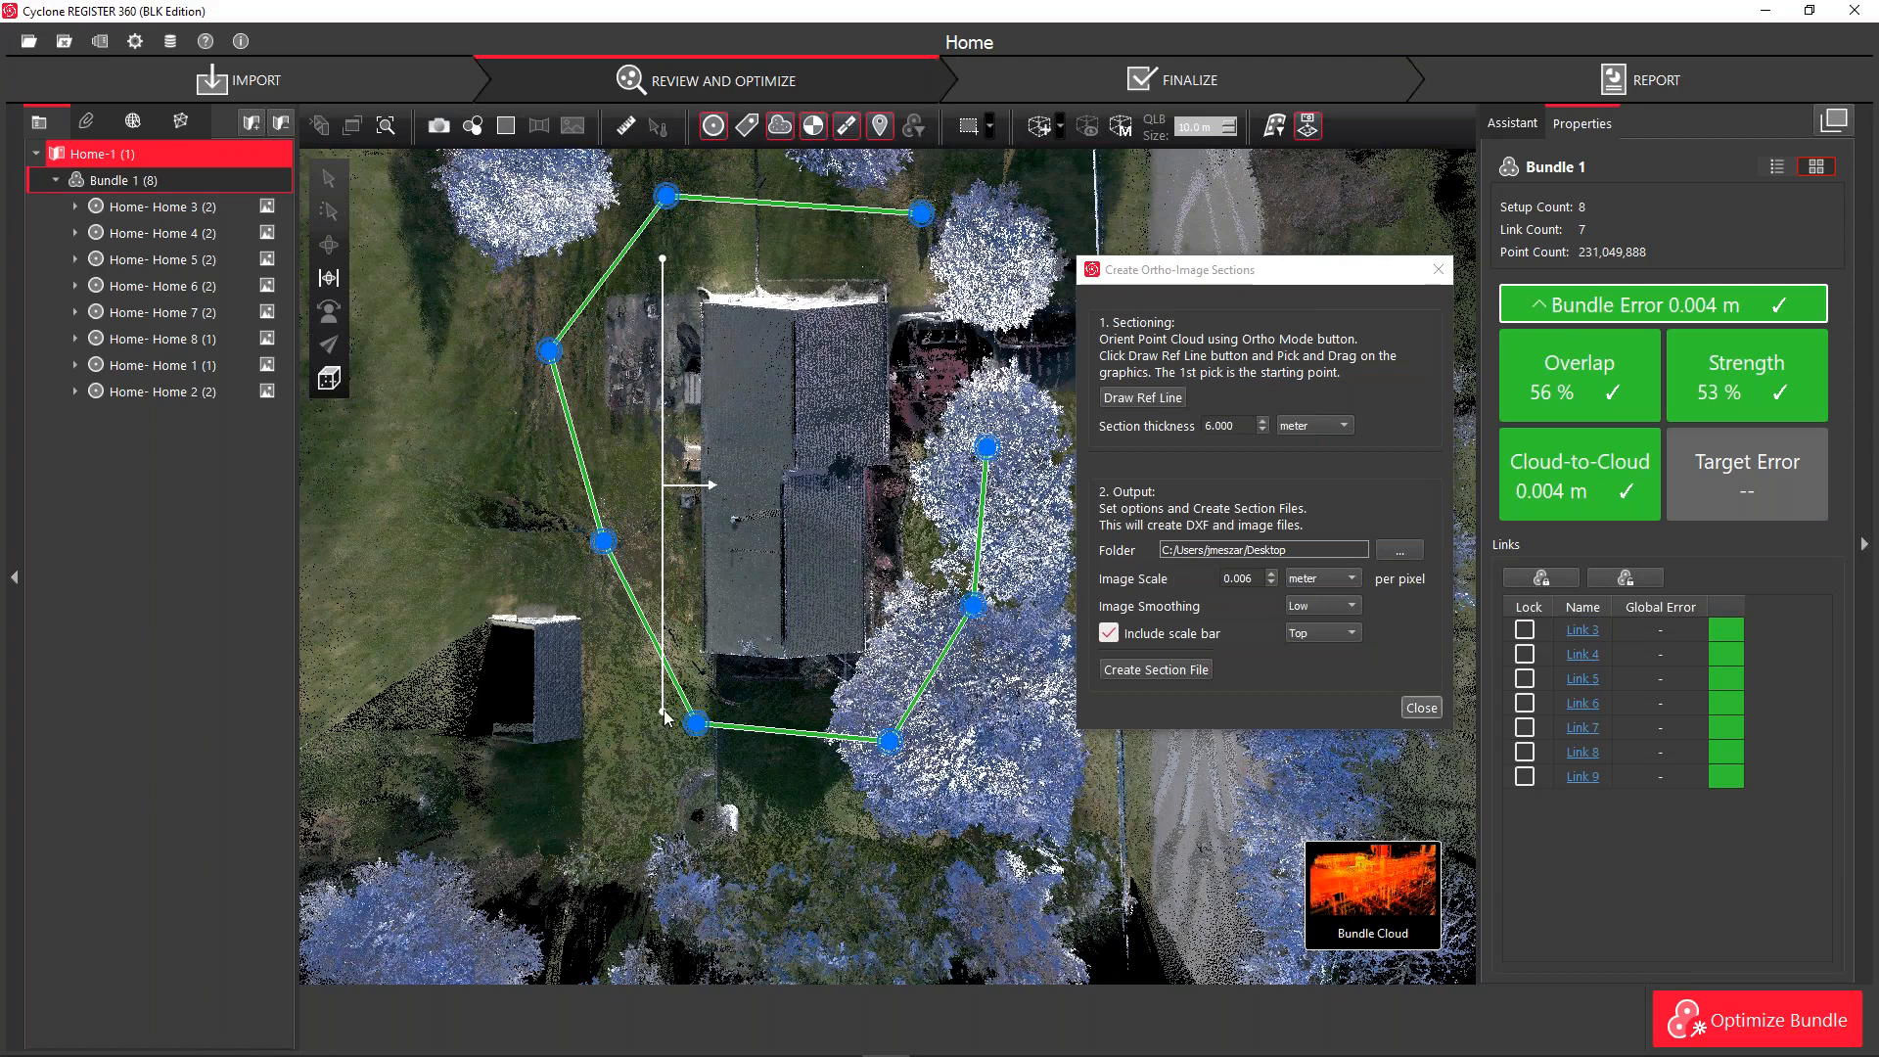
mouse_move(665, 718)
mouse_down()
mouse_move(607, 711)
mouse_move(701, 693)
mouse_move(662, 700)
mouse_up()
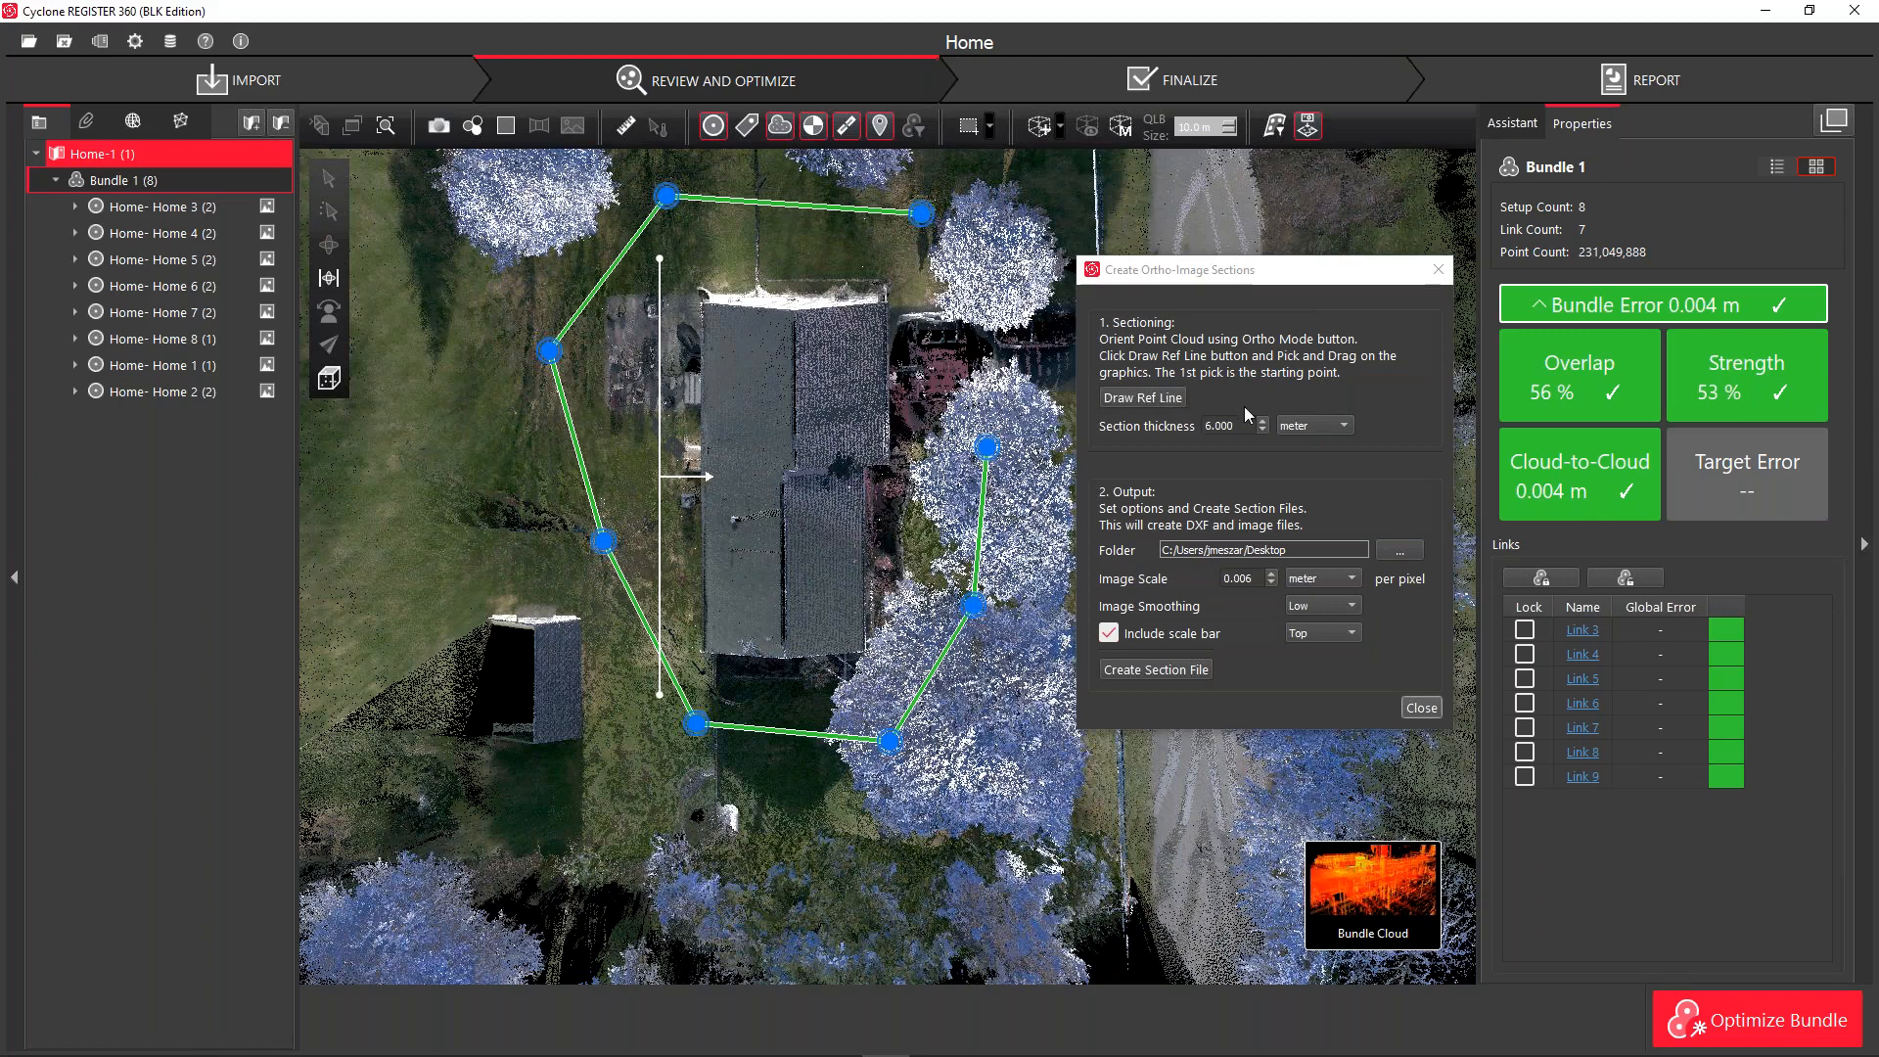
click(1154, 636)
click(1152, 672)
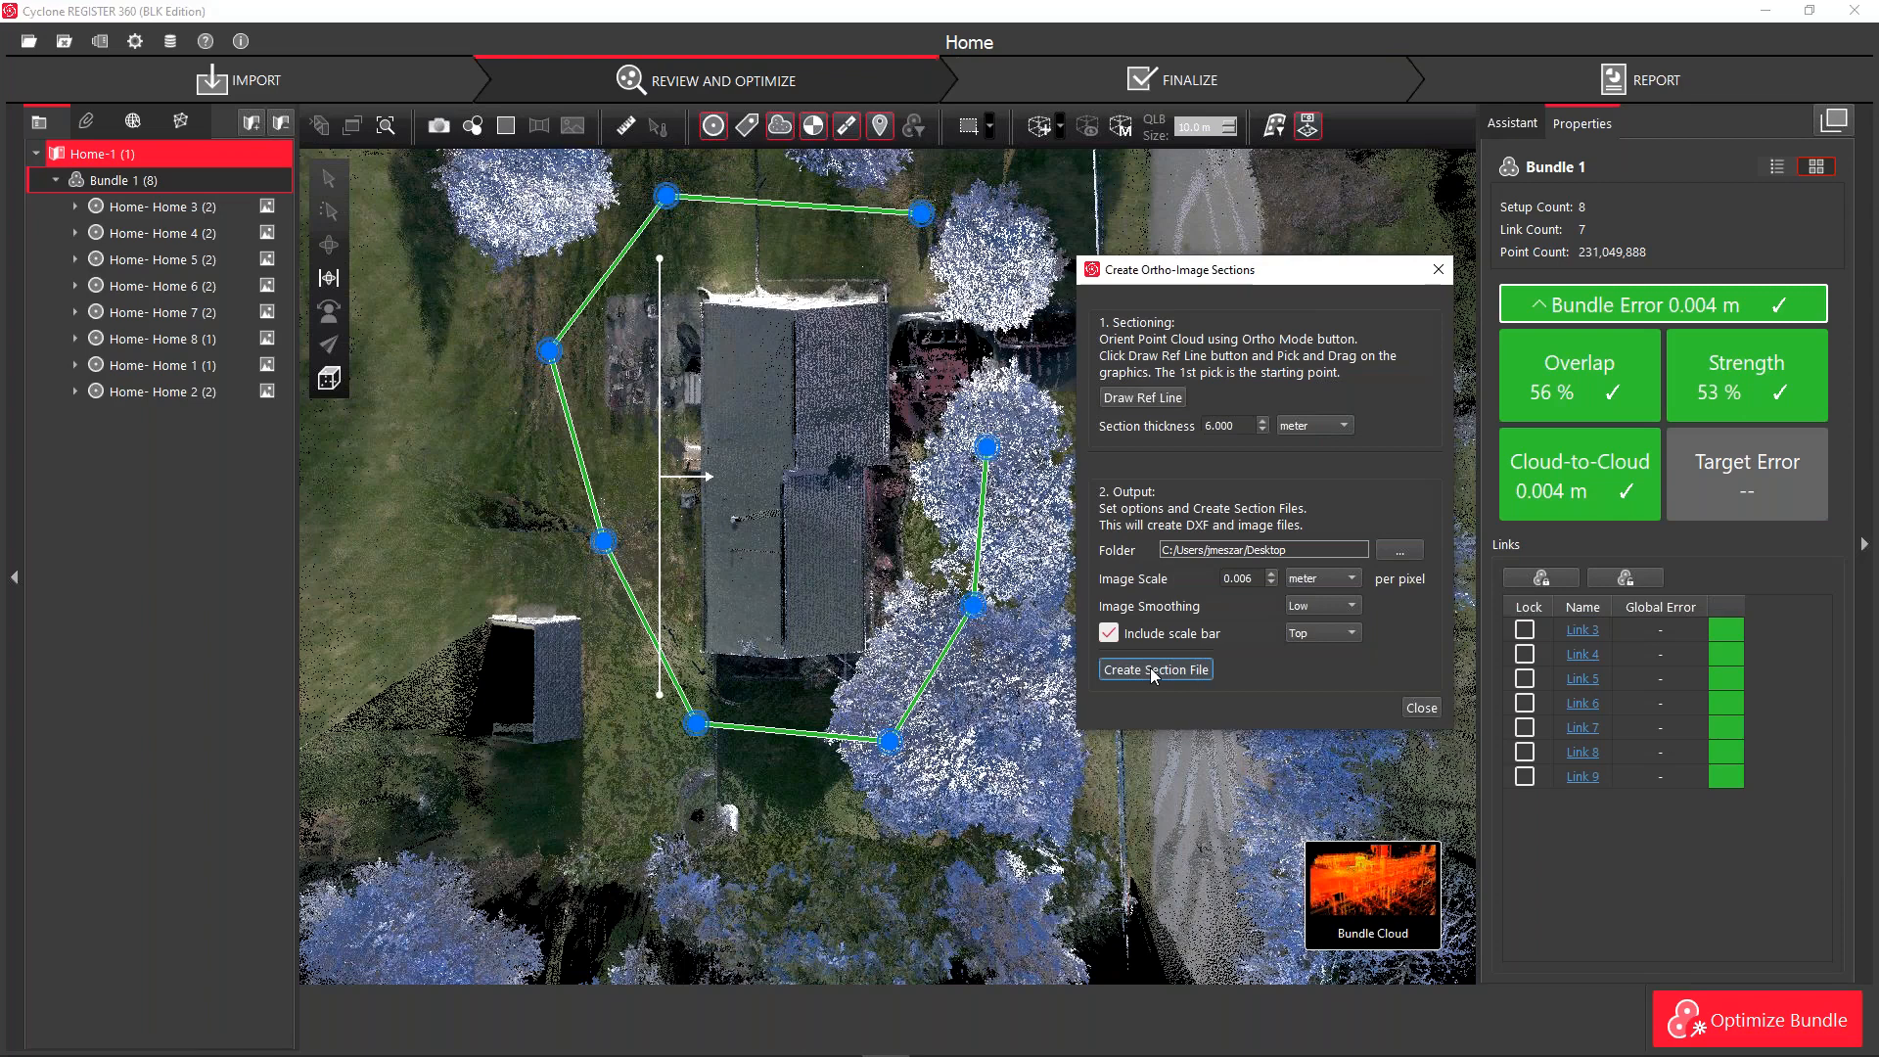
Generate the side-wall section image, accept its preview, and close the ortho-image dialog
click(1153, 671)
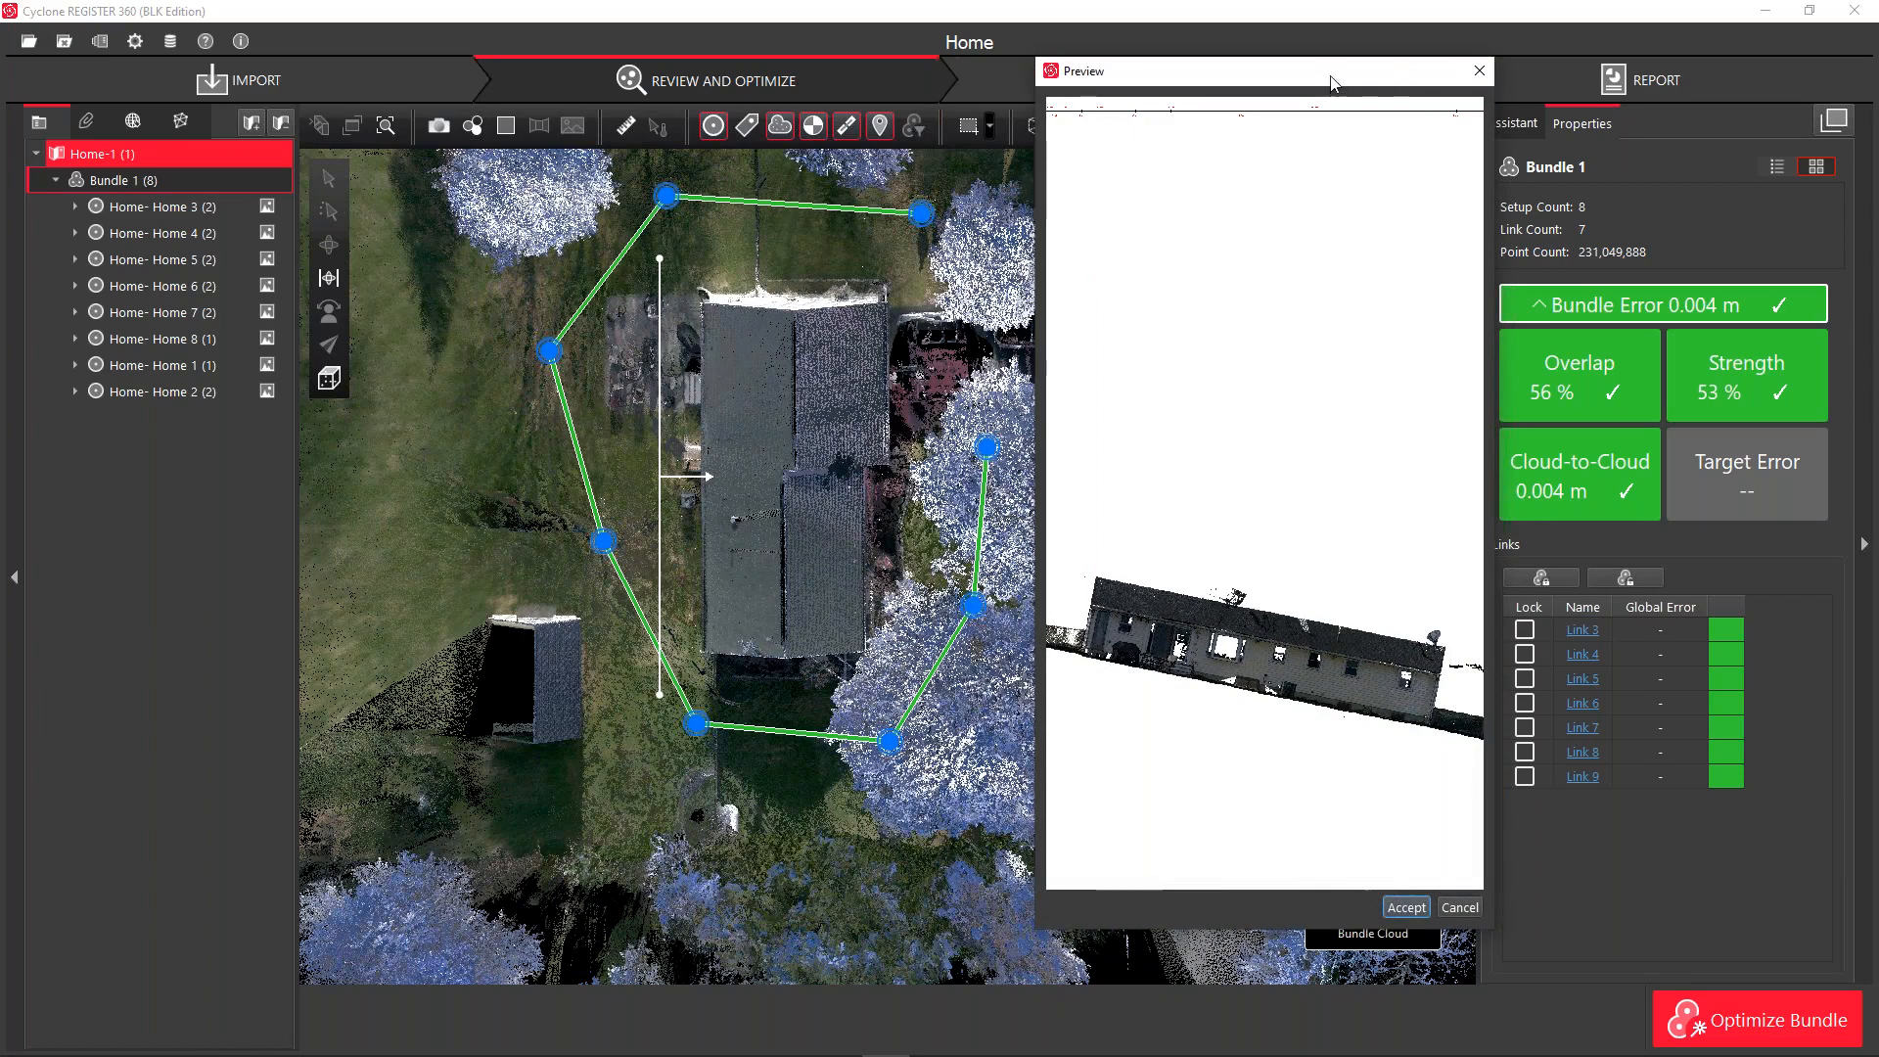
drag(1331, 83, 1175, 78)
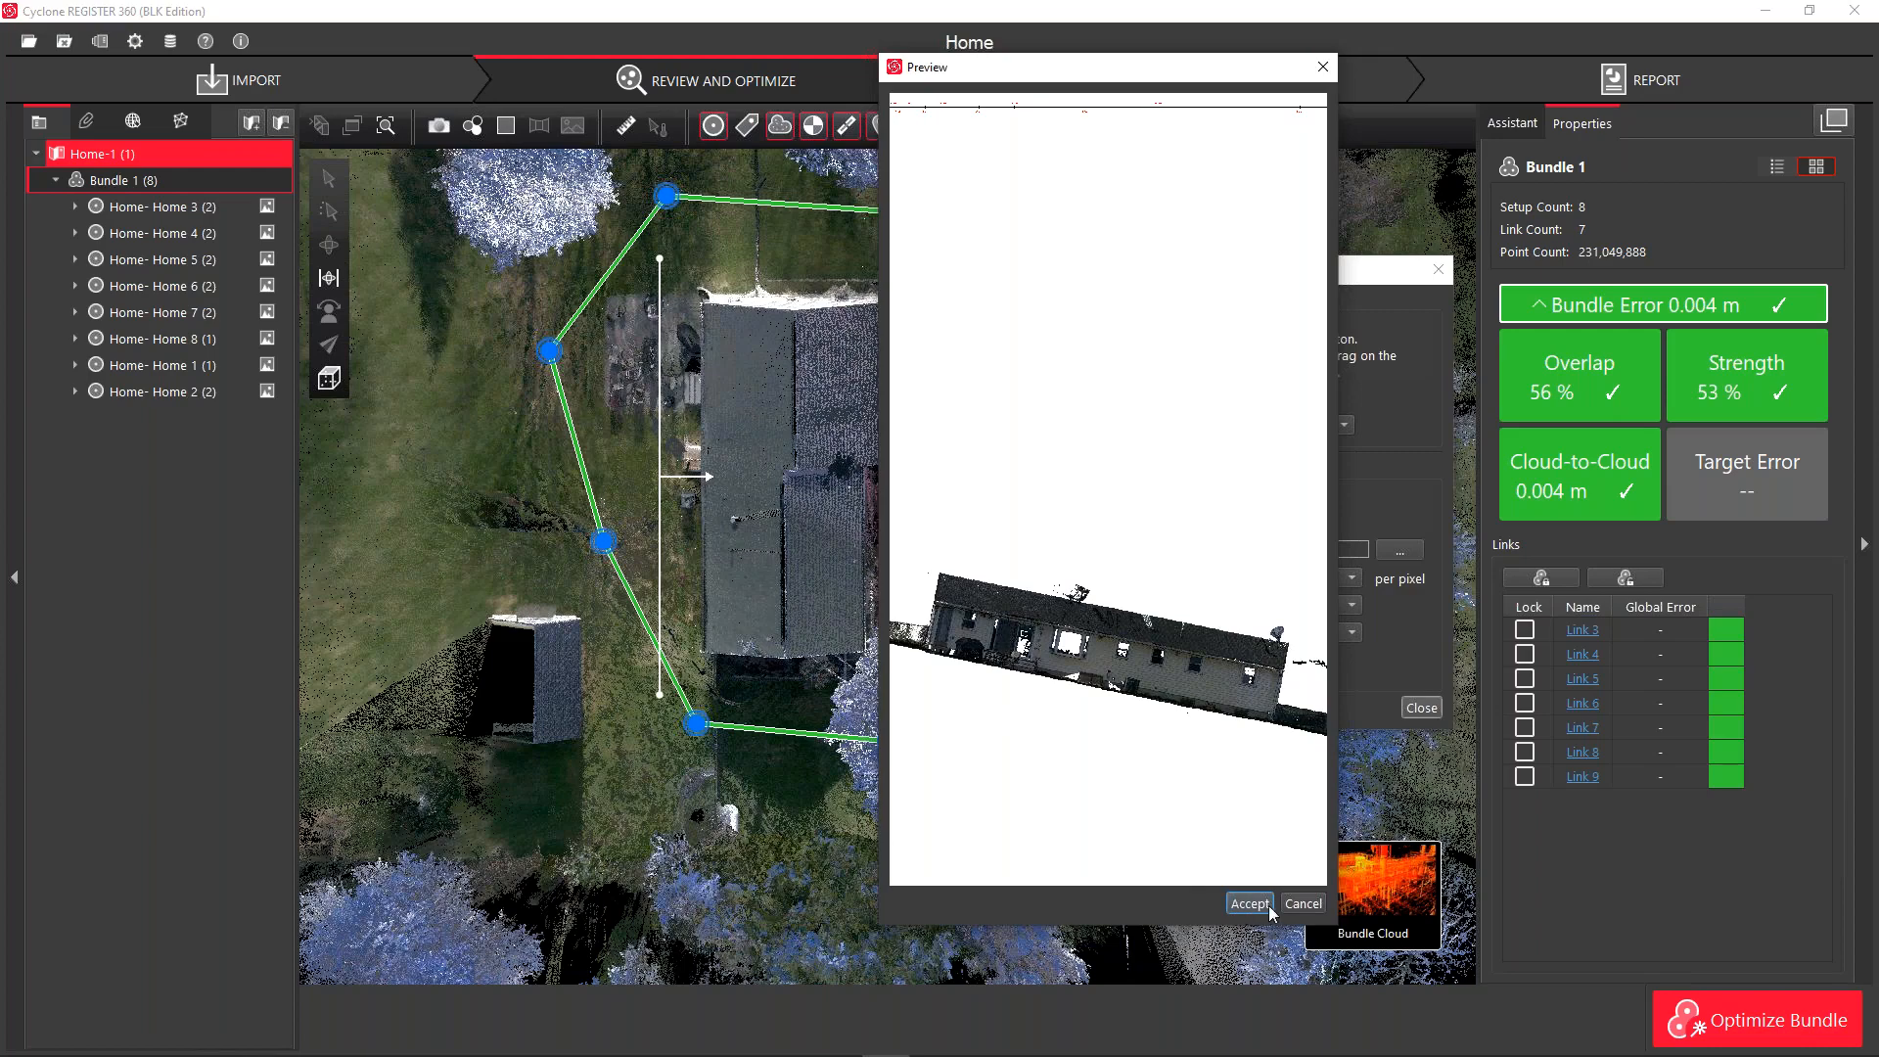
click(1302, 904)
click(1421, 707)
mouse_move(1355, 900)
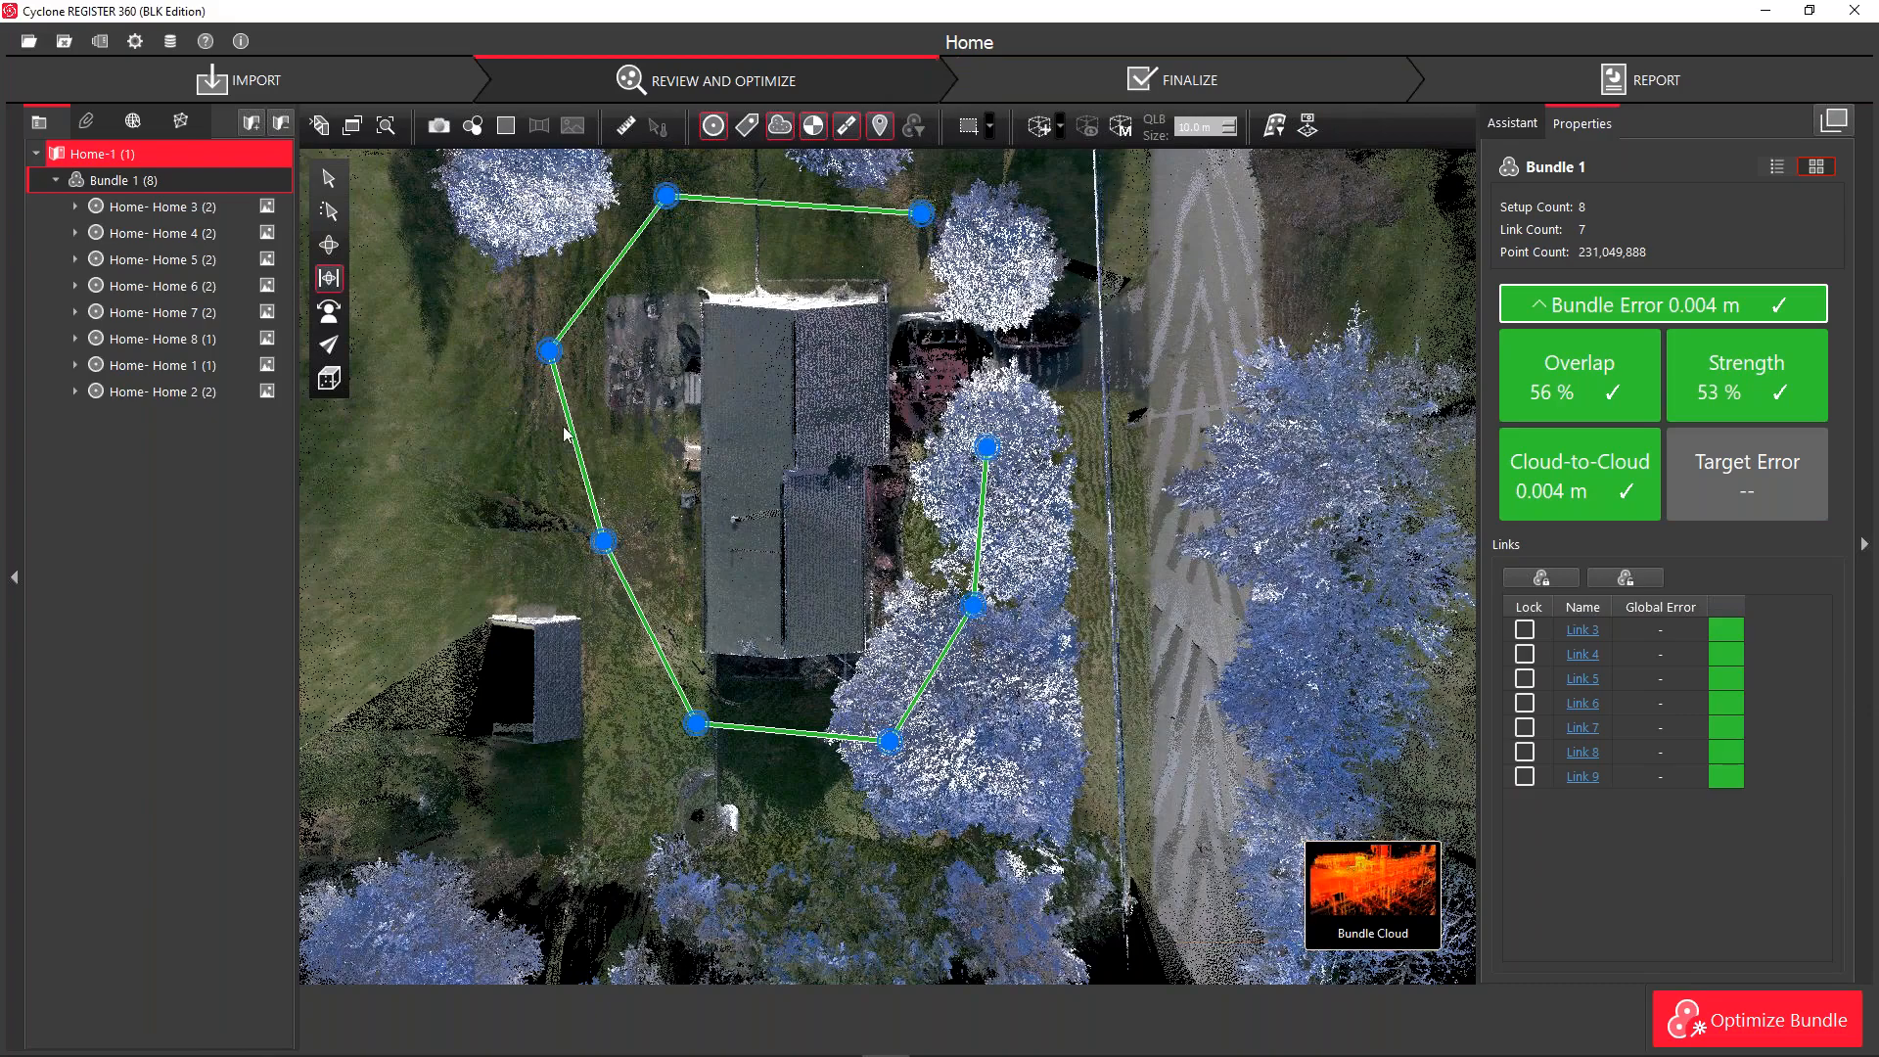
View the house from the Left preset, then return to the Top view
click(329, 377)
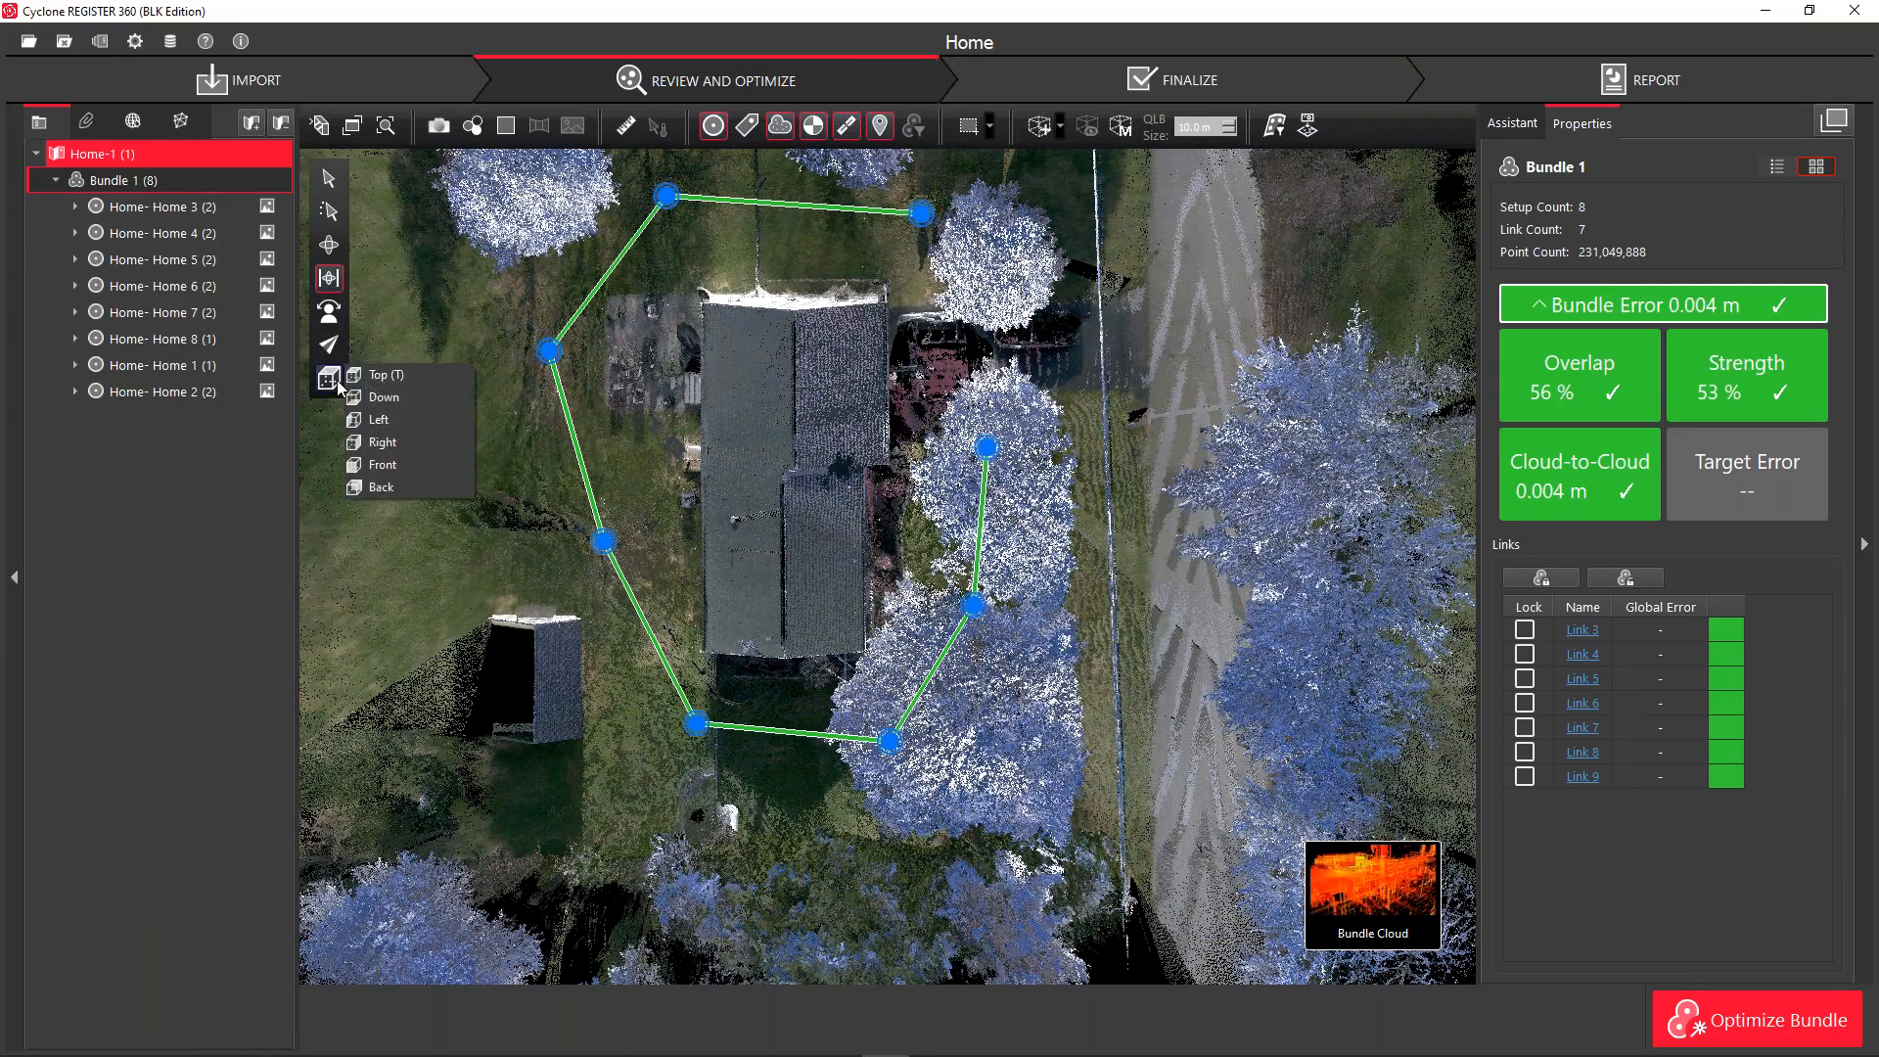
click(398, 421)
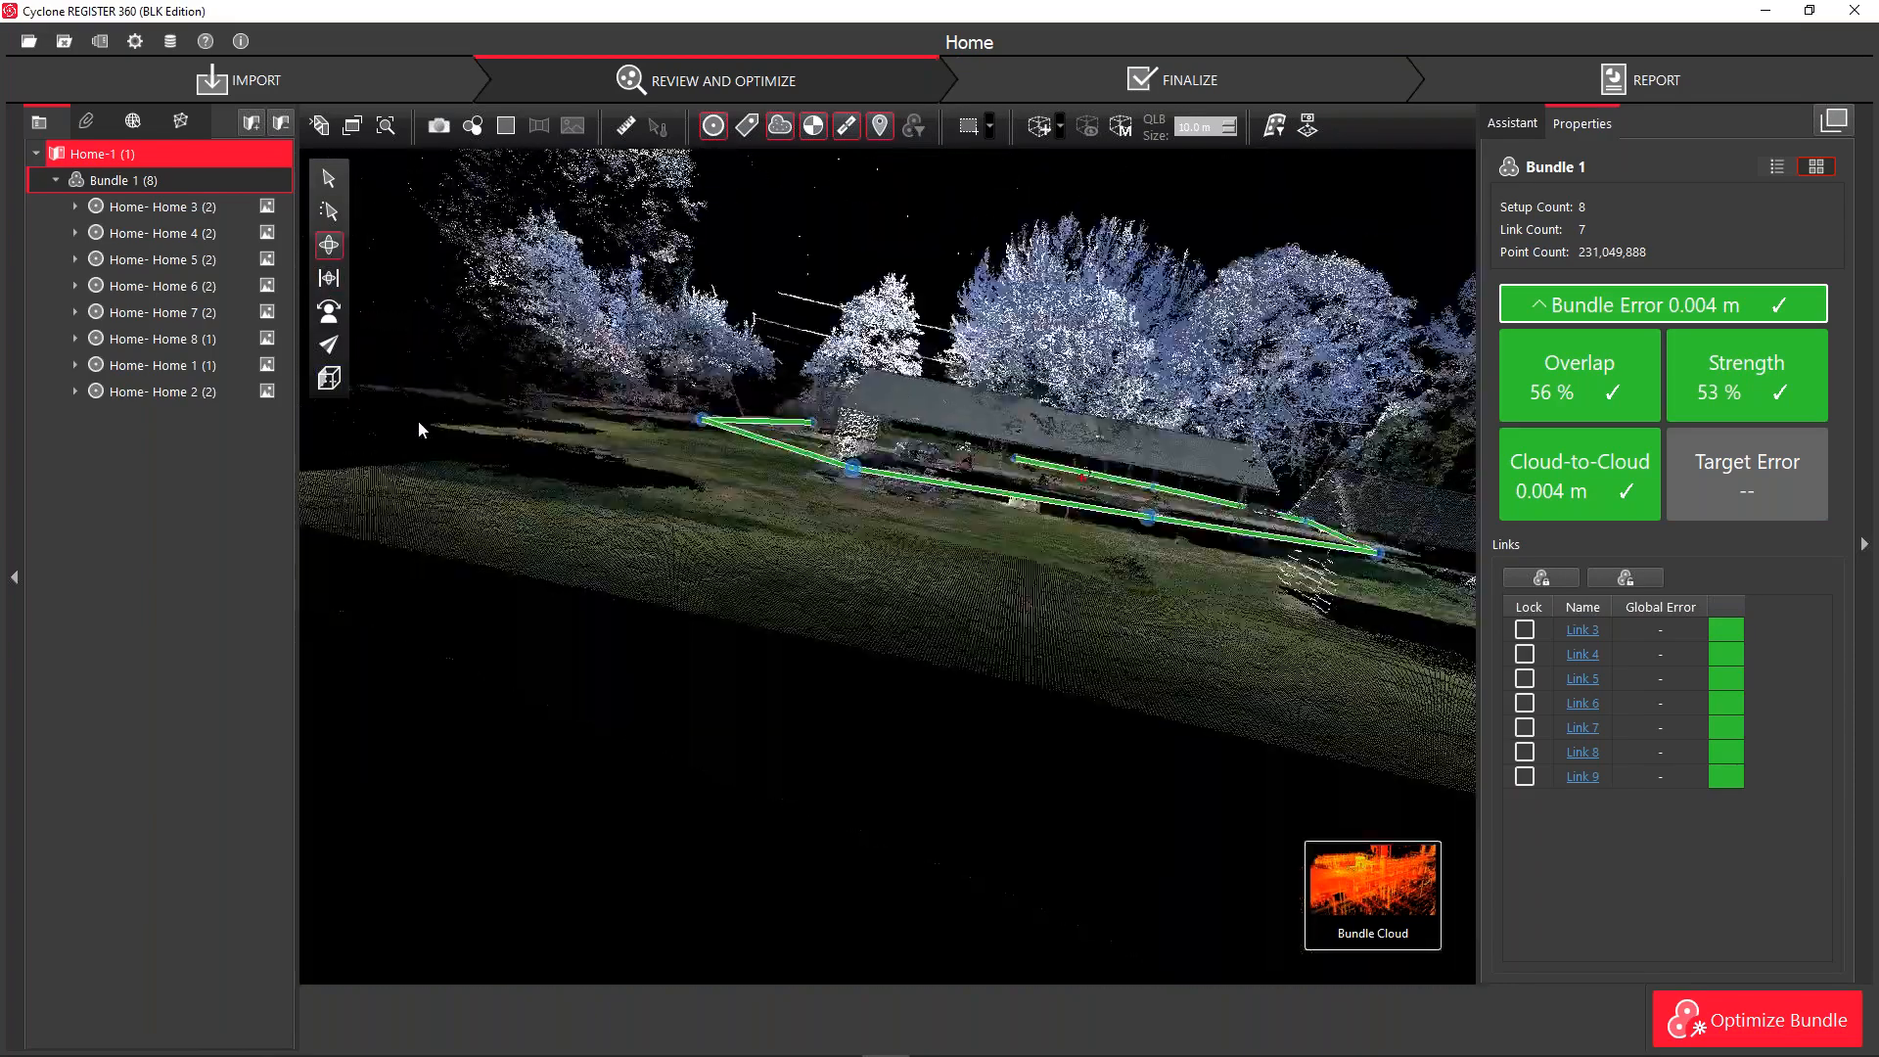
click(329, 378)
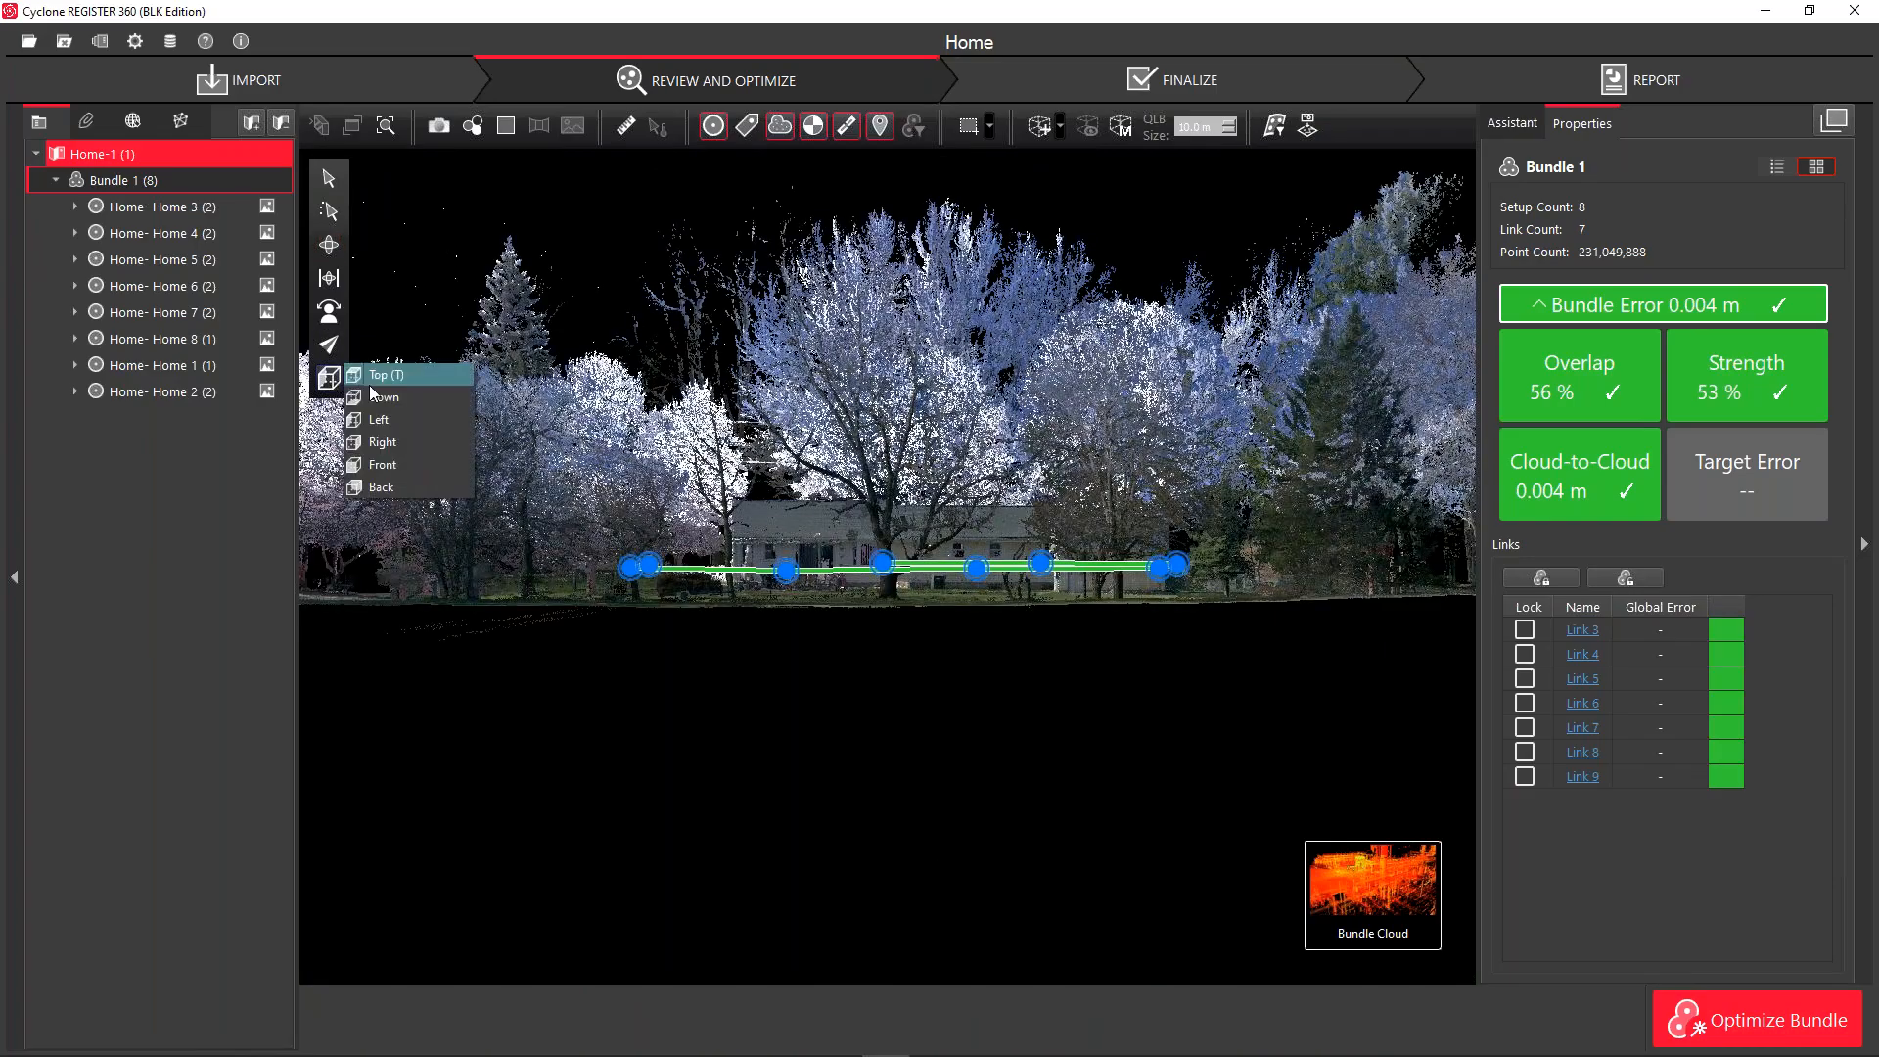
click(370, 381)
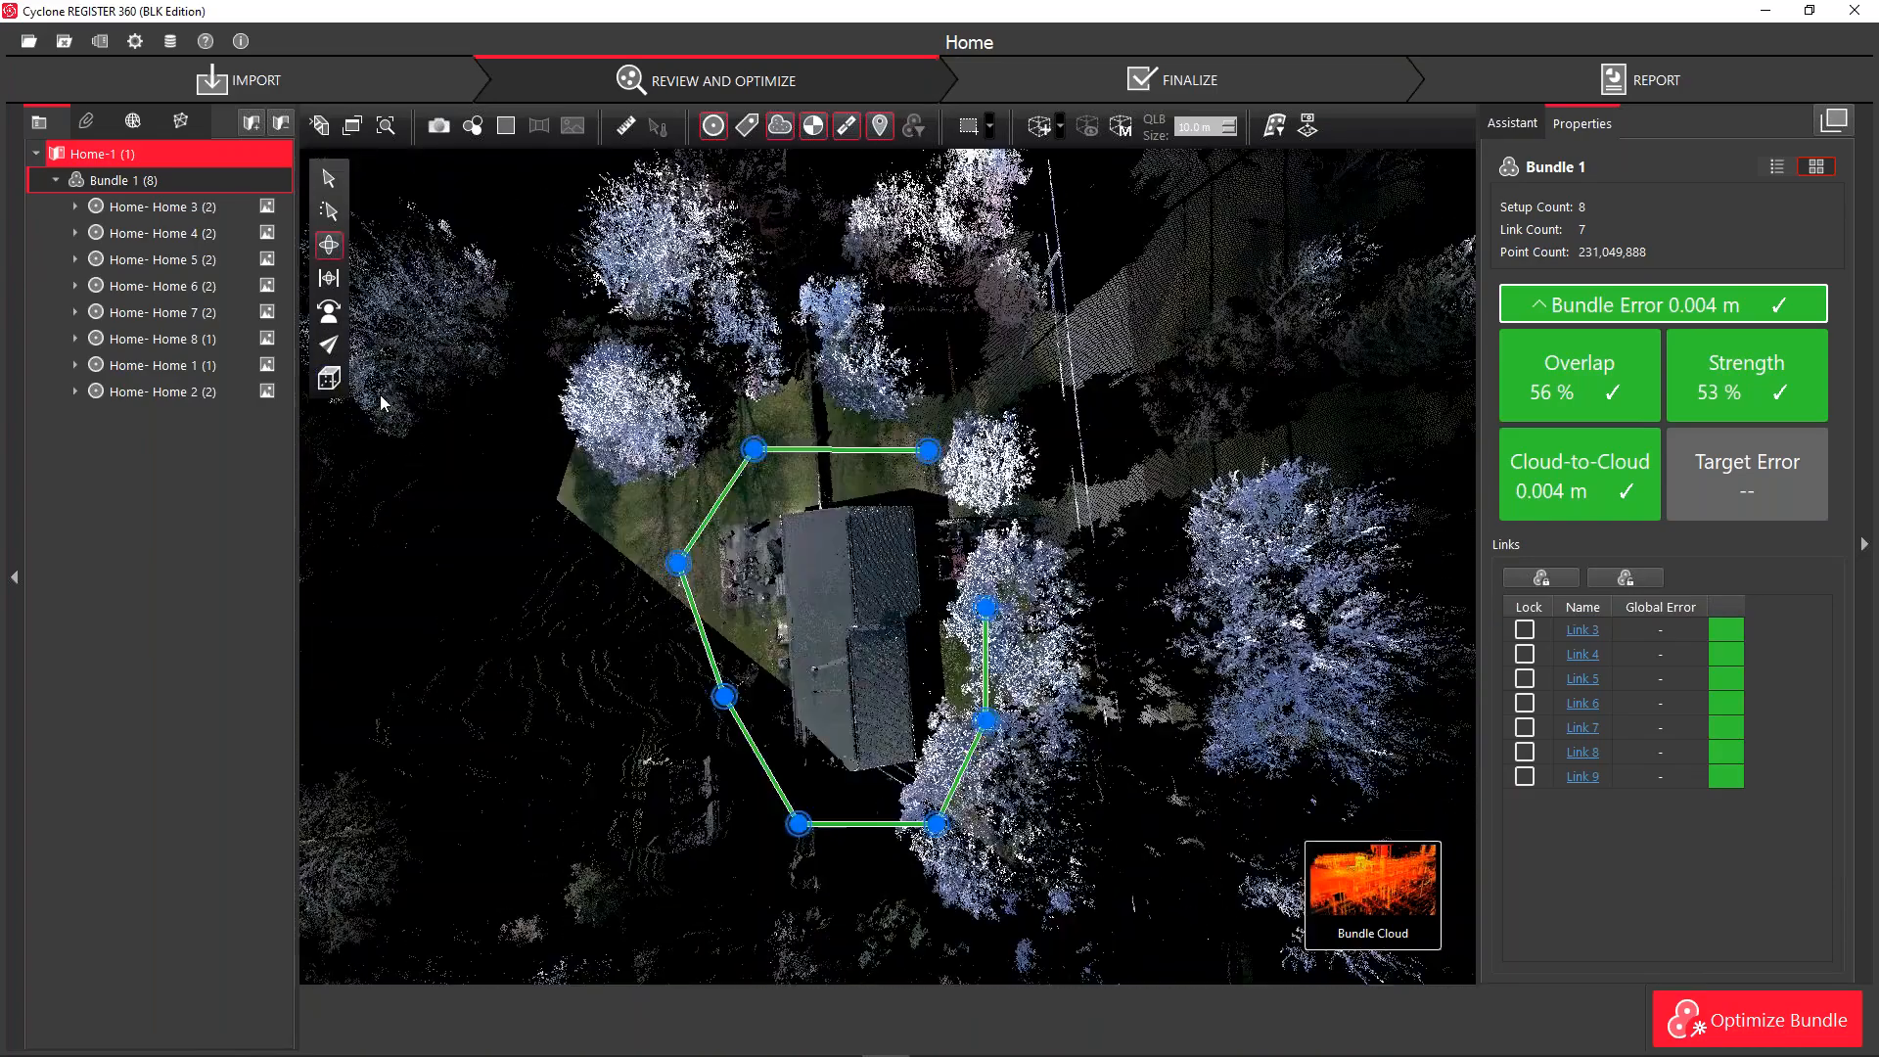
Reopen the ortho-image section settings, compare with the Slice4.png image, then close them
click(1307, 126)
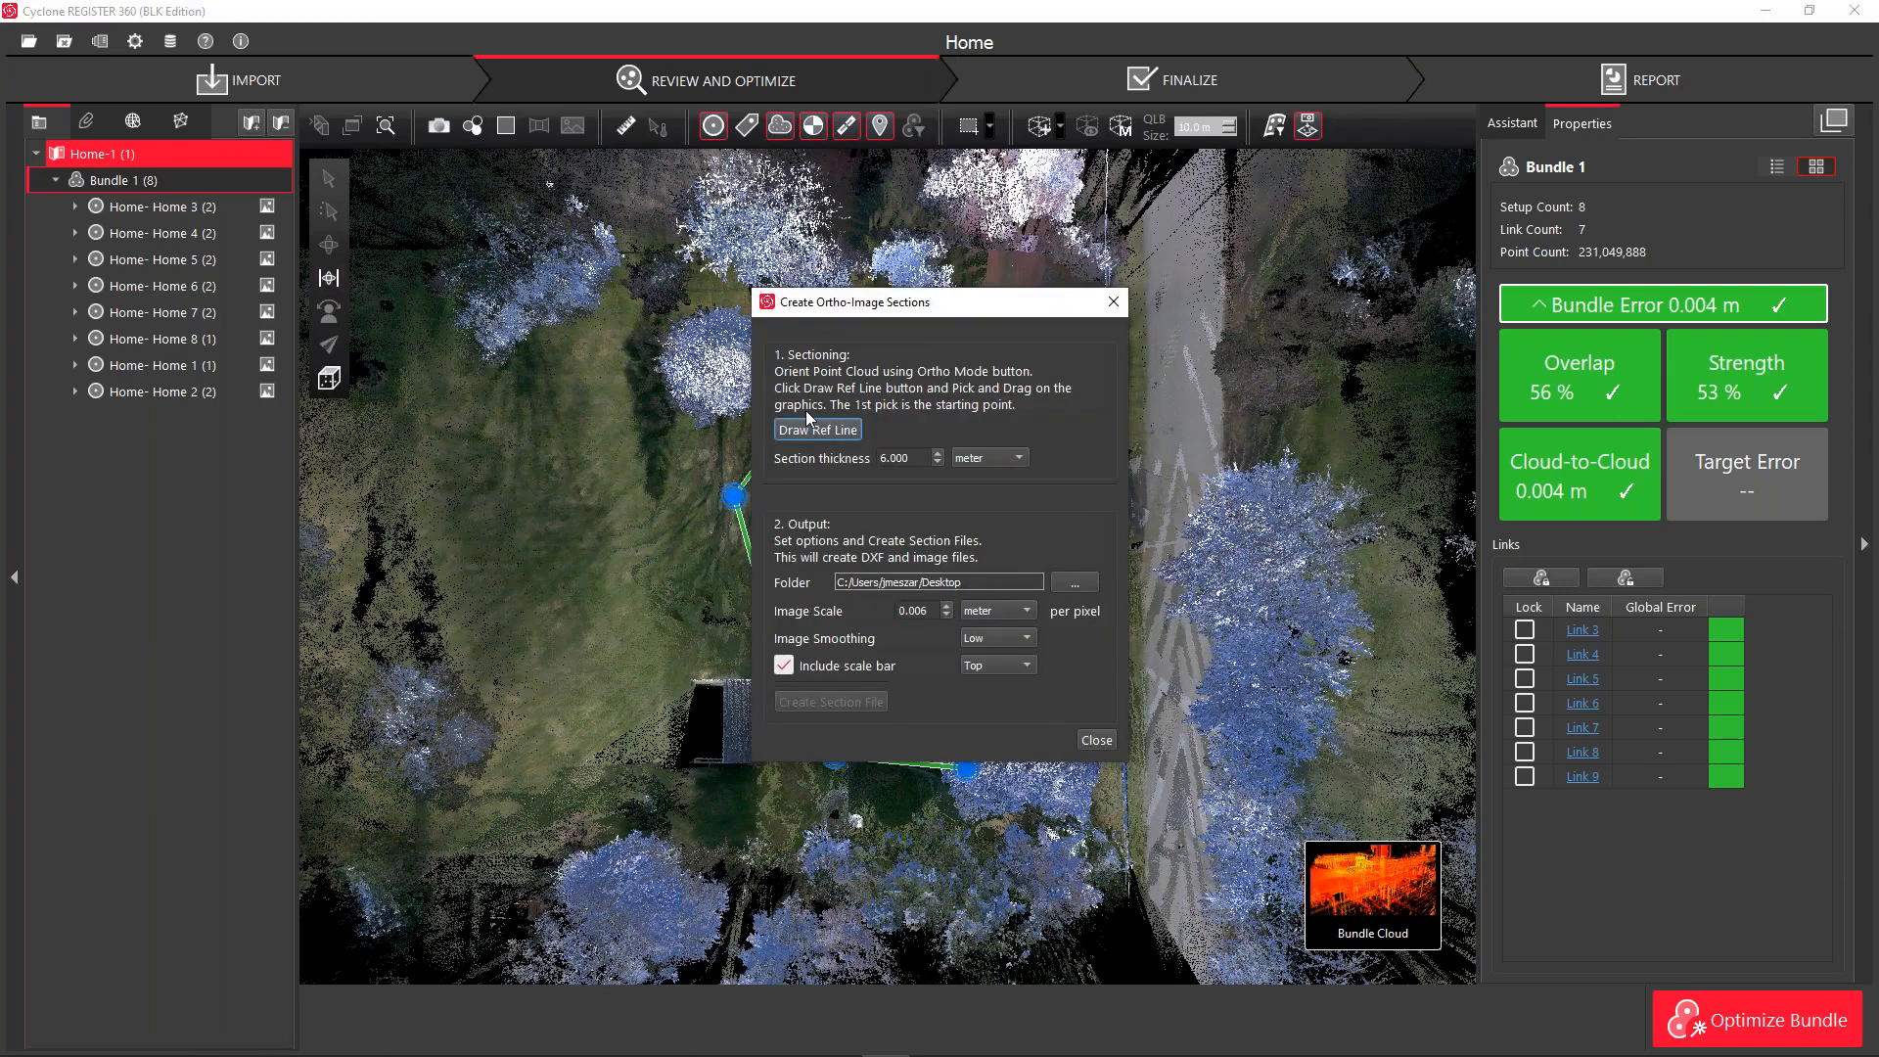
drag(809, 306, 411, 257)
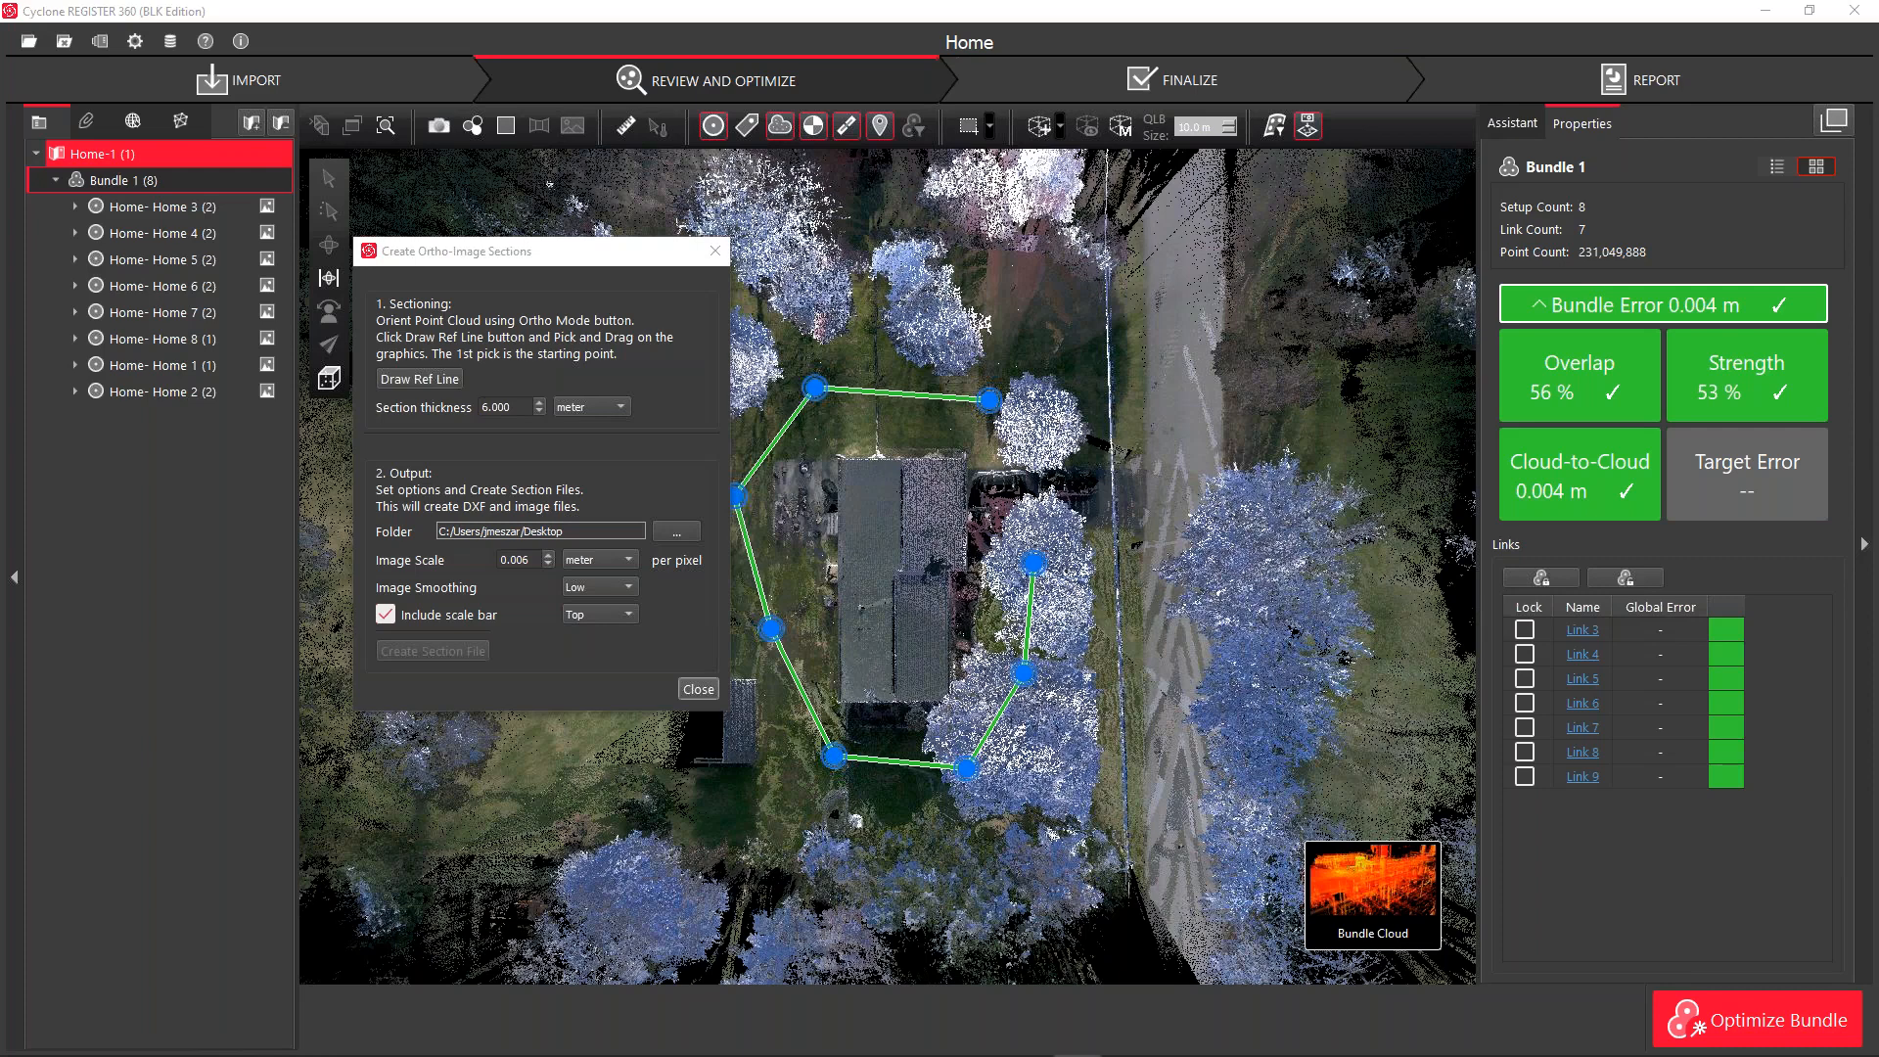
drag(1828, 165, 548, 76)
click(714, 258)
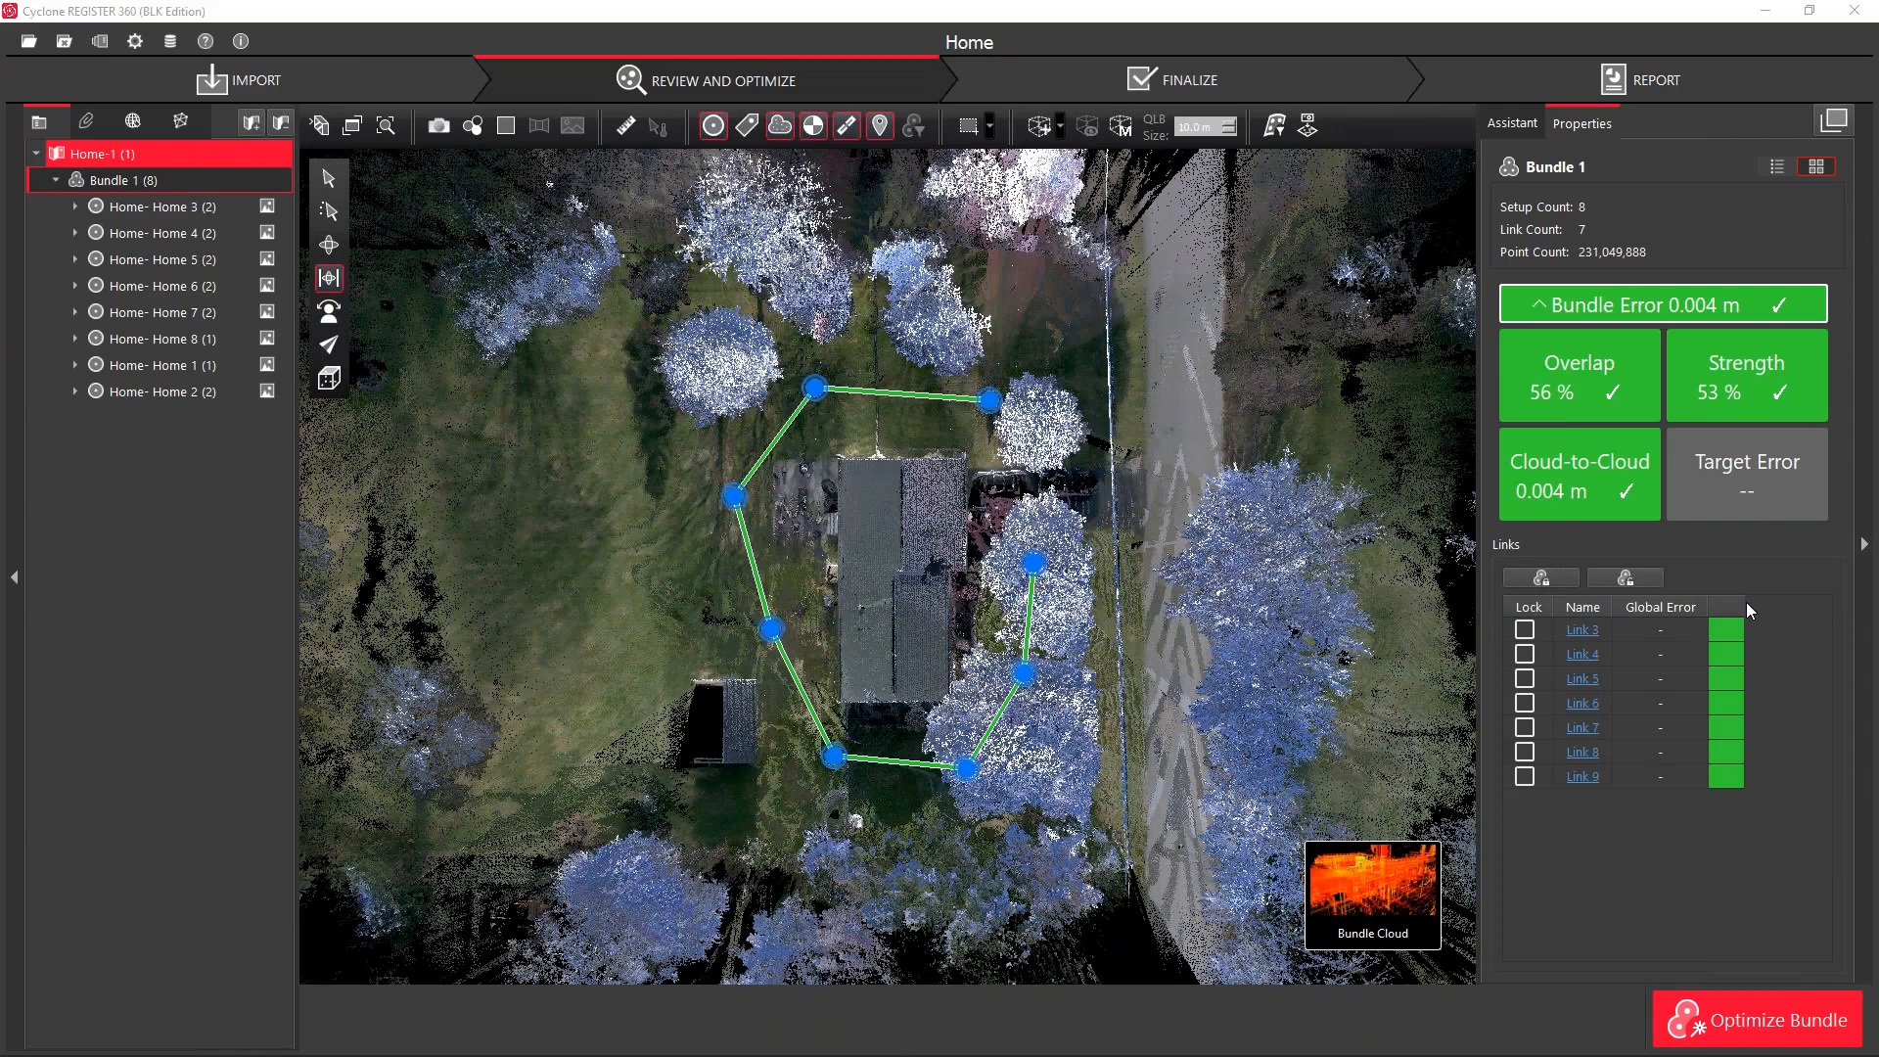
Bring up the Slice4.png house elevation in Photos and close it
key(alt+Tab)
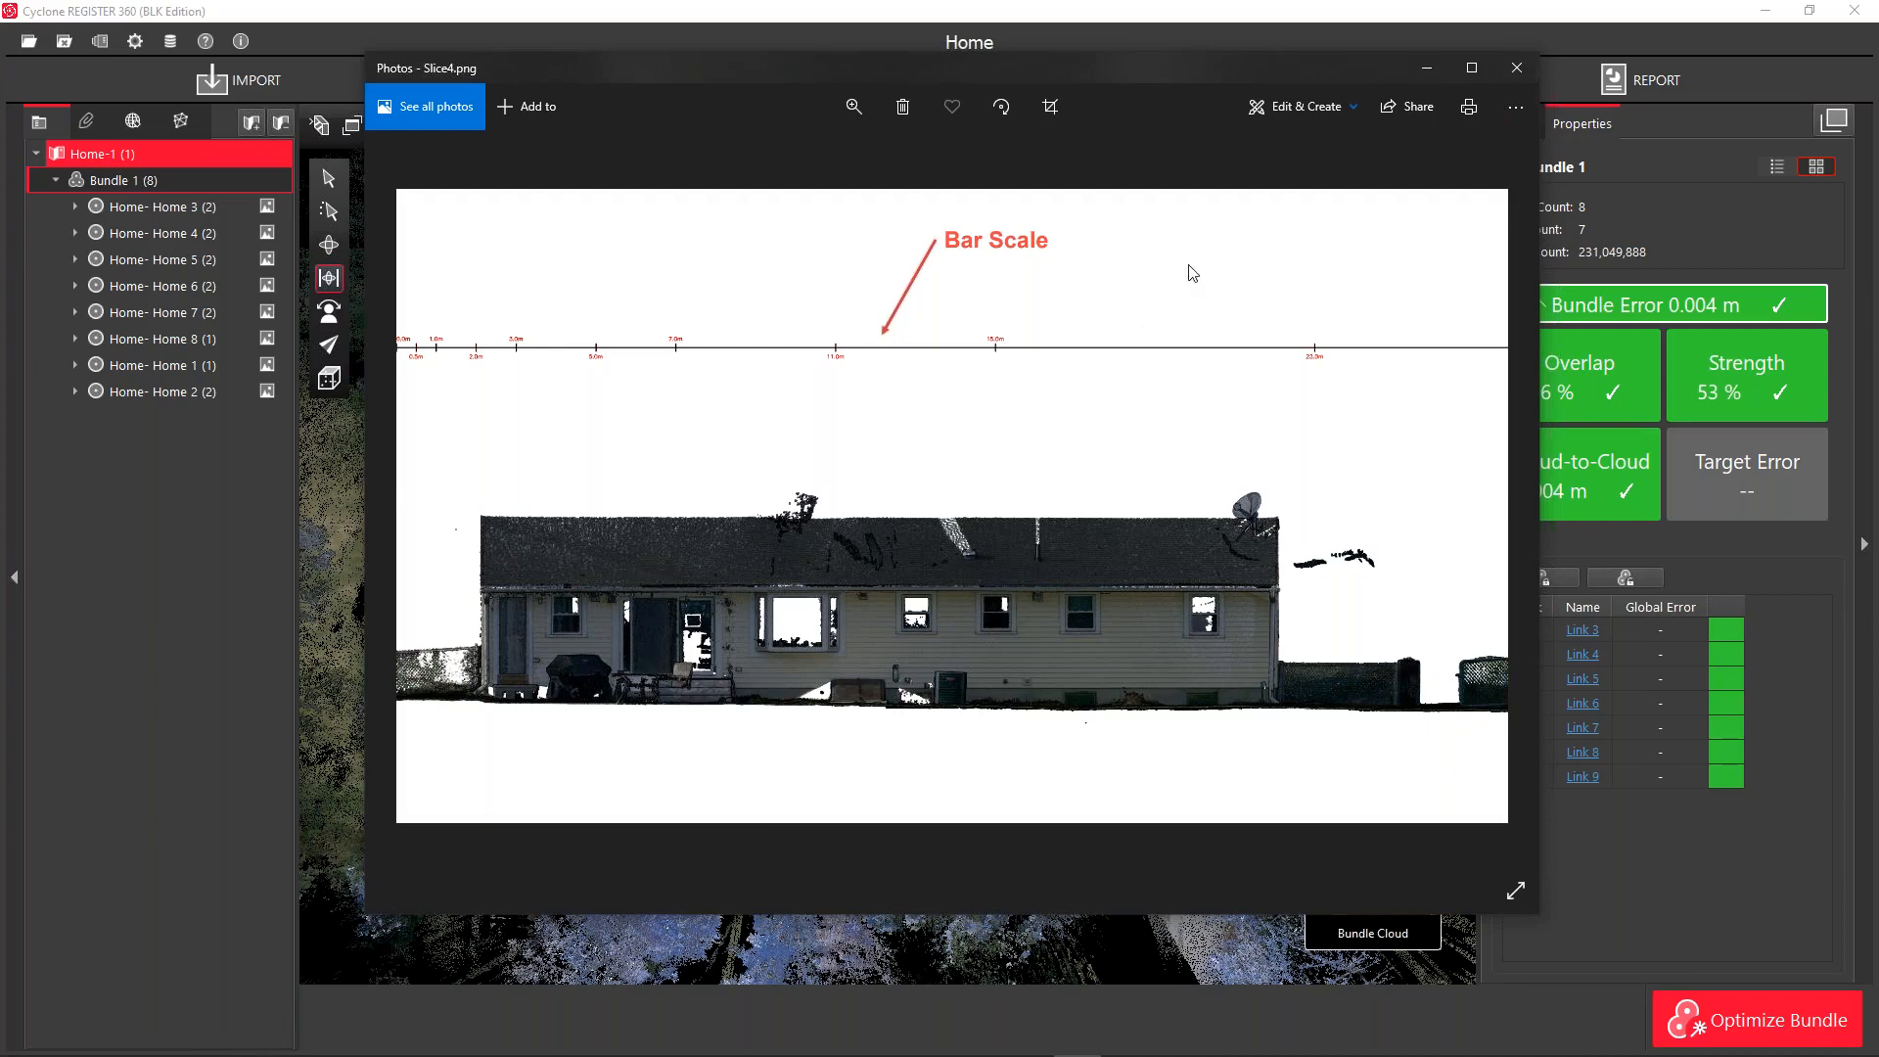
click(1529, 70)
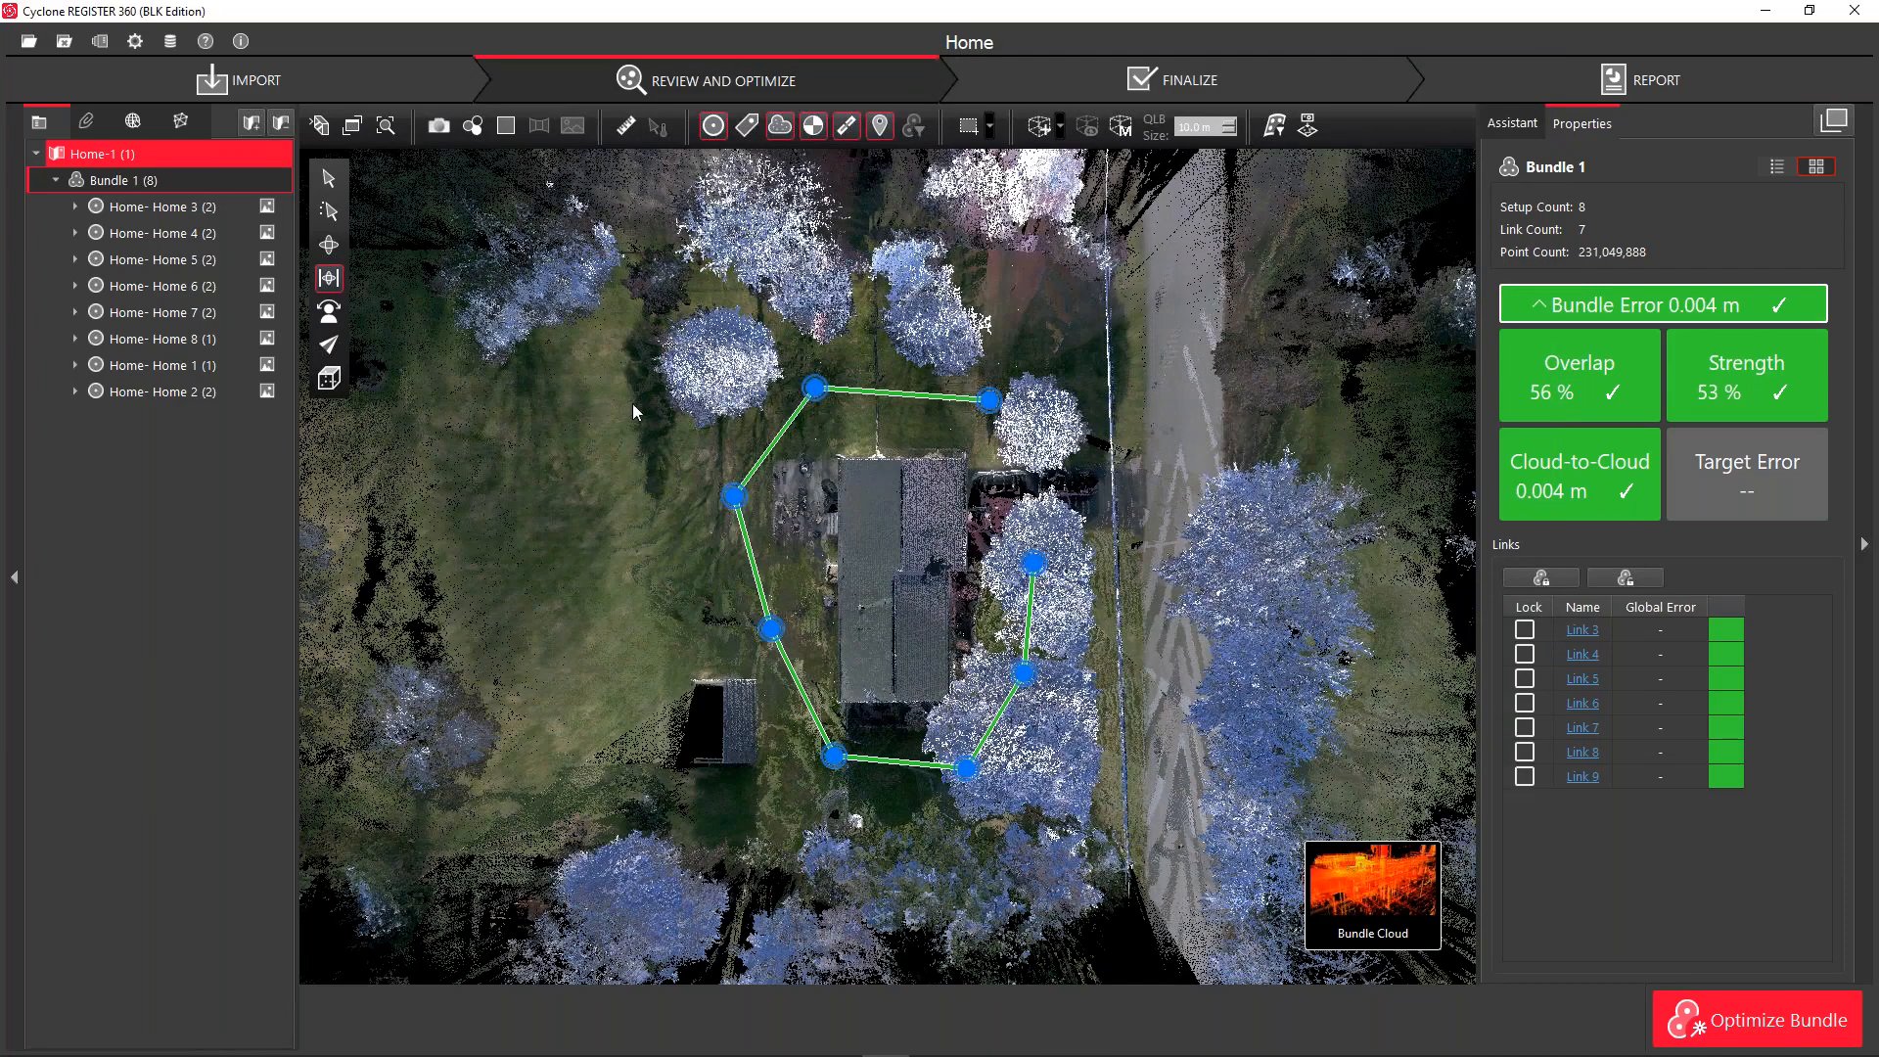
Pan to the road beside the house and create a new limit box
drag(959, 582, 531, 546)
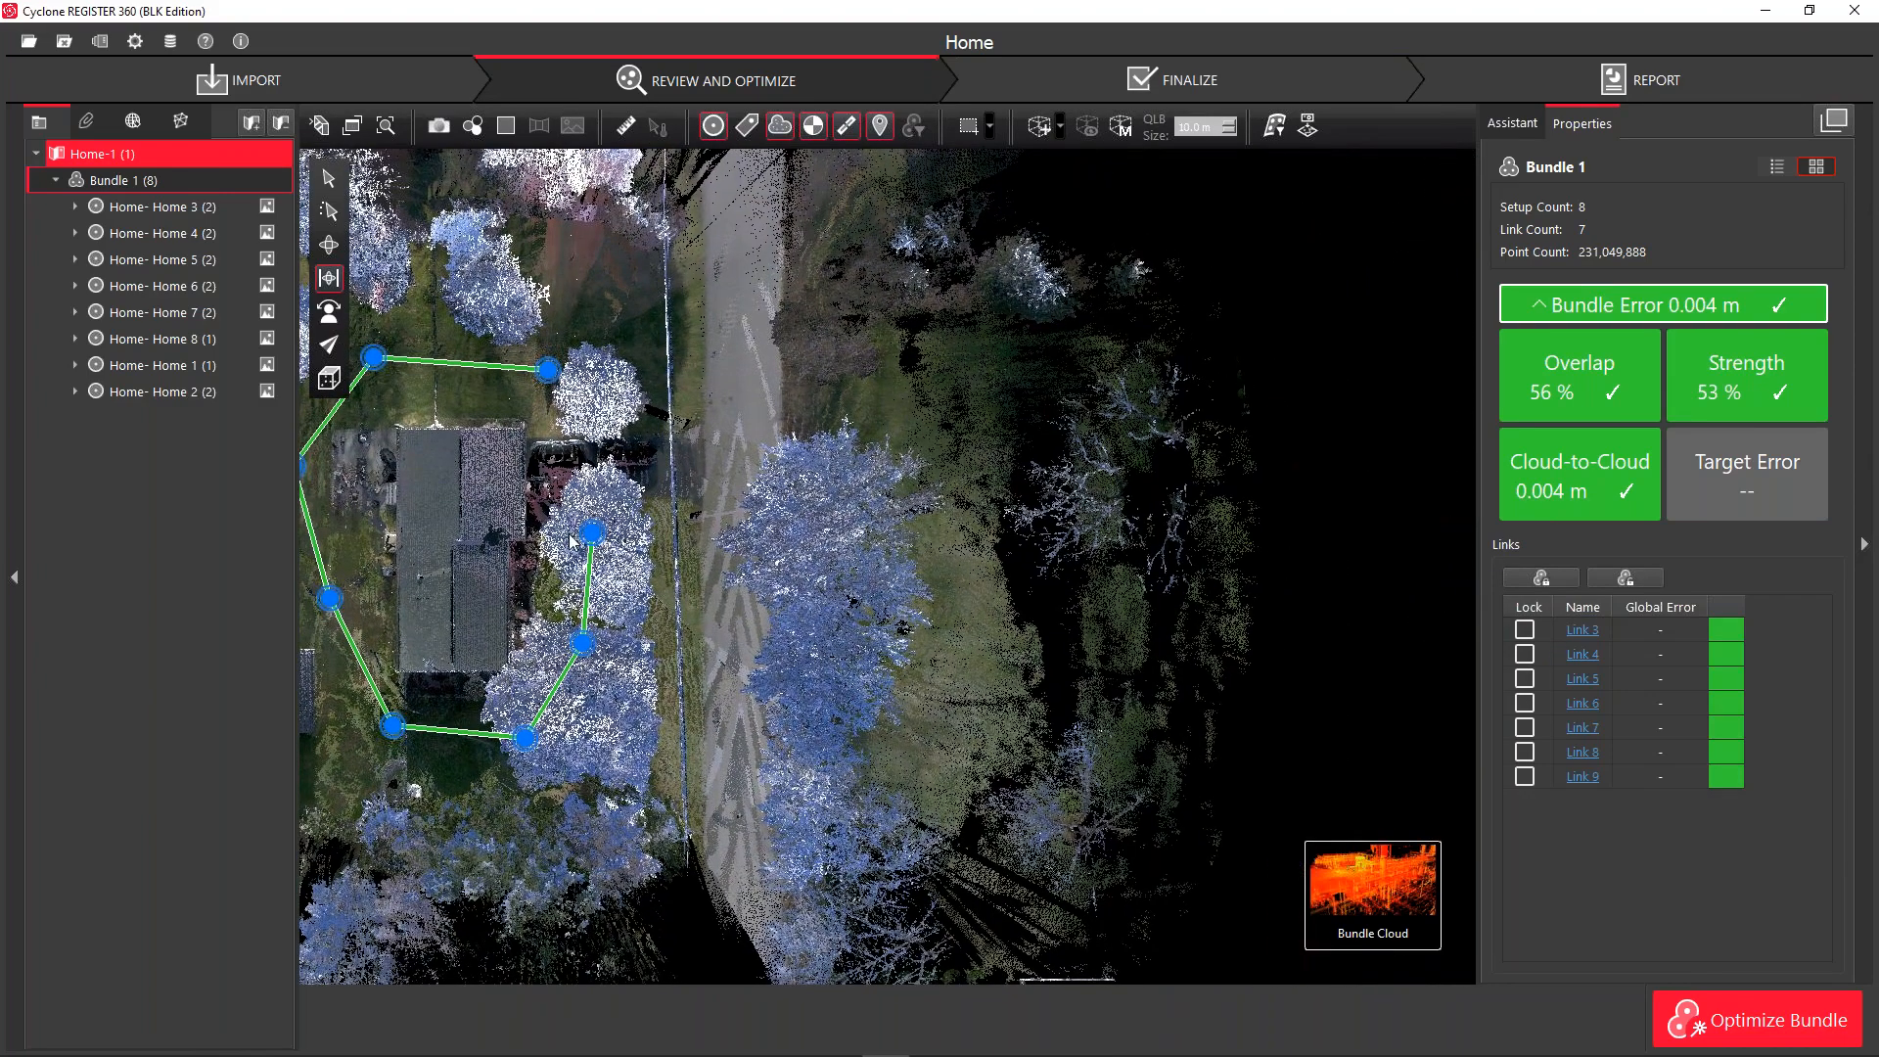
click(1062, 128)
click(1068, 155)
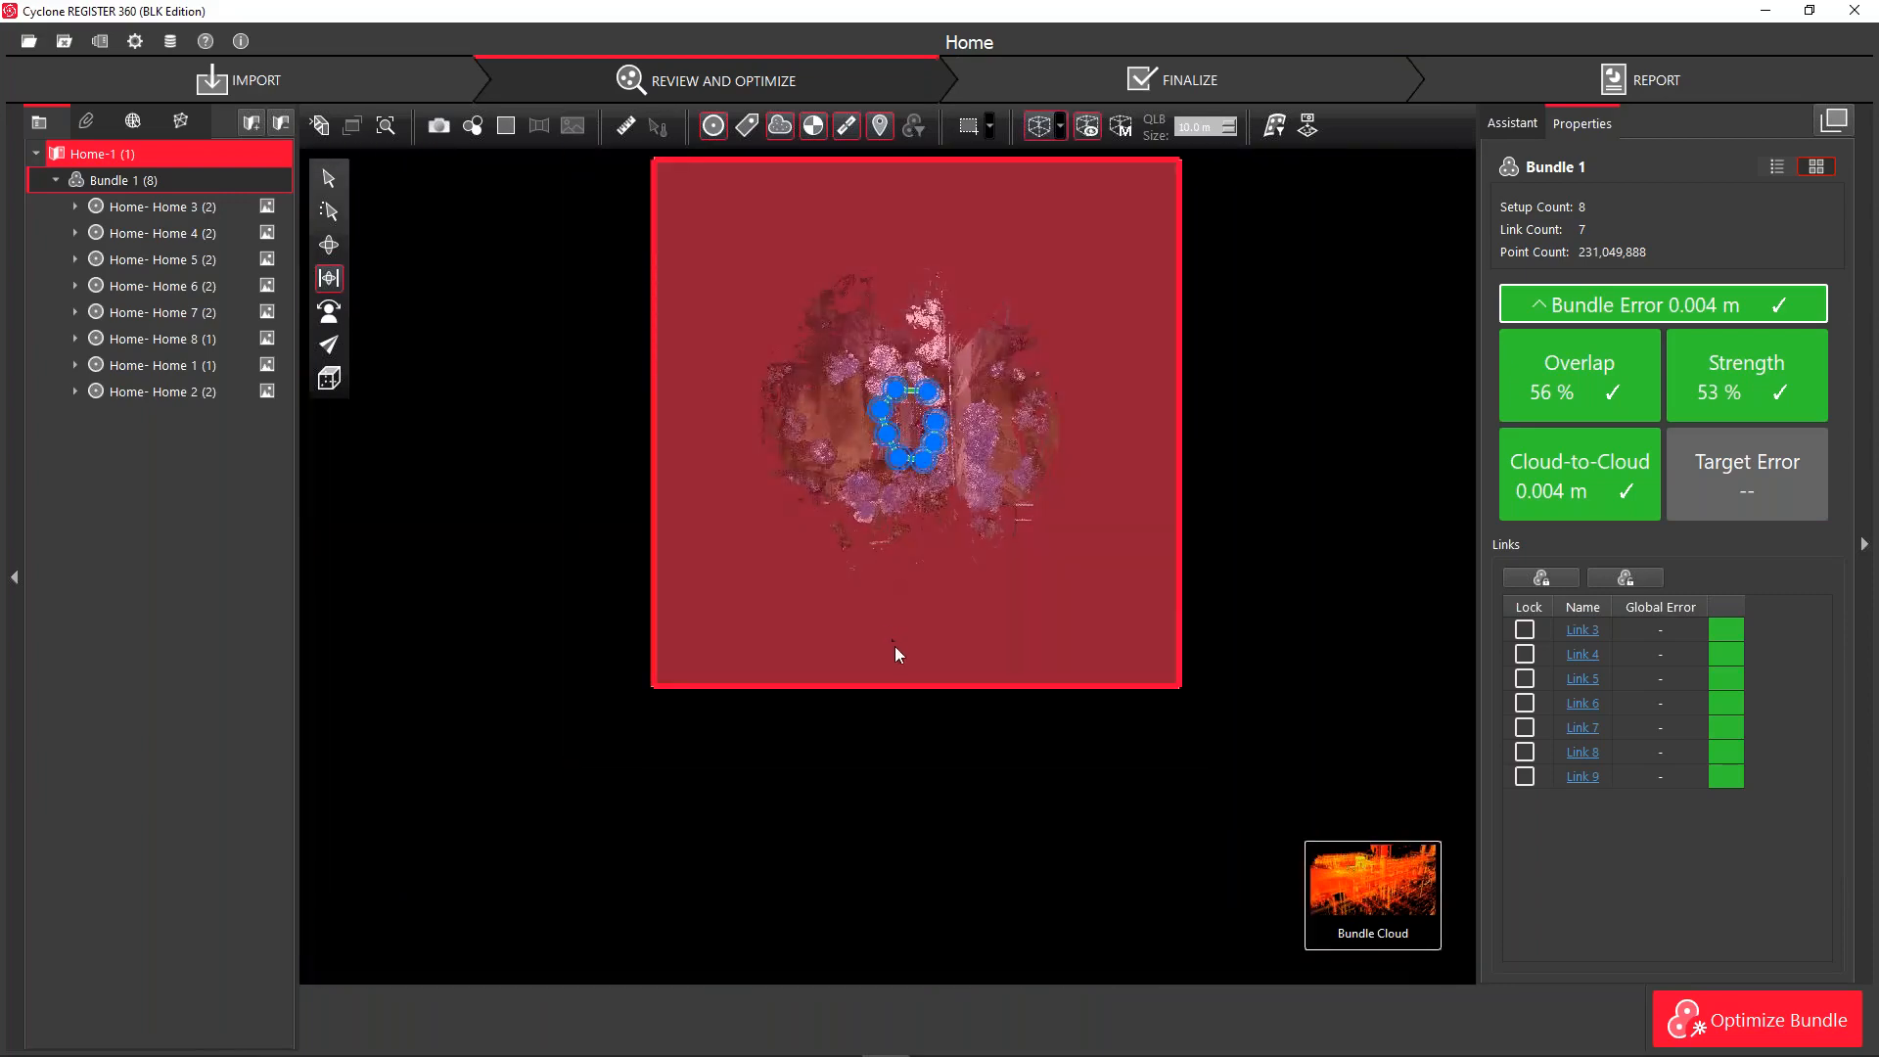
Drag the limit box faces in to a thin slab enclosing the road strip
click(944, 633)
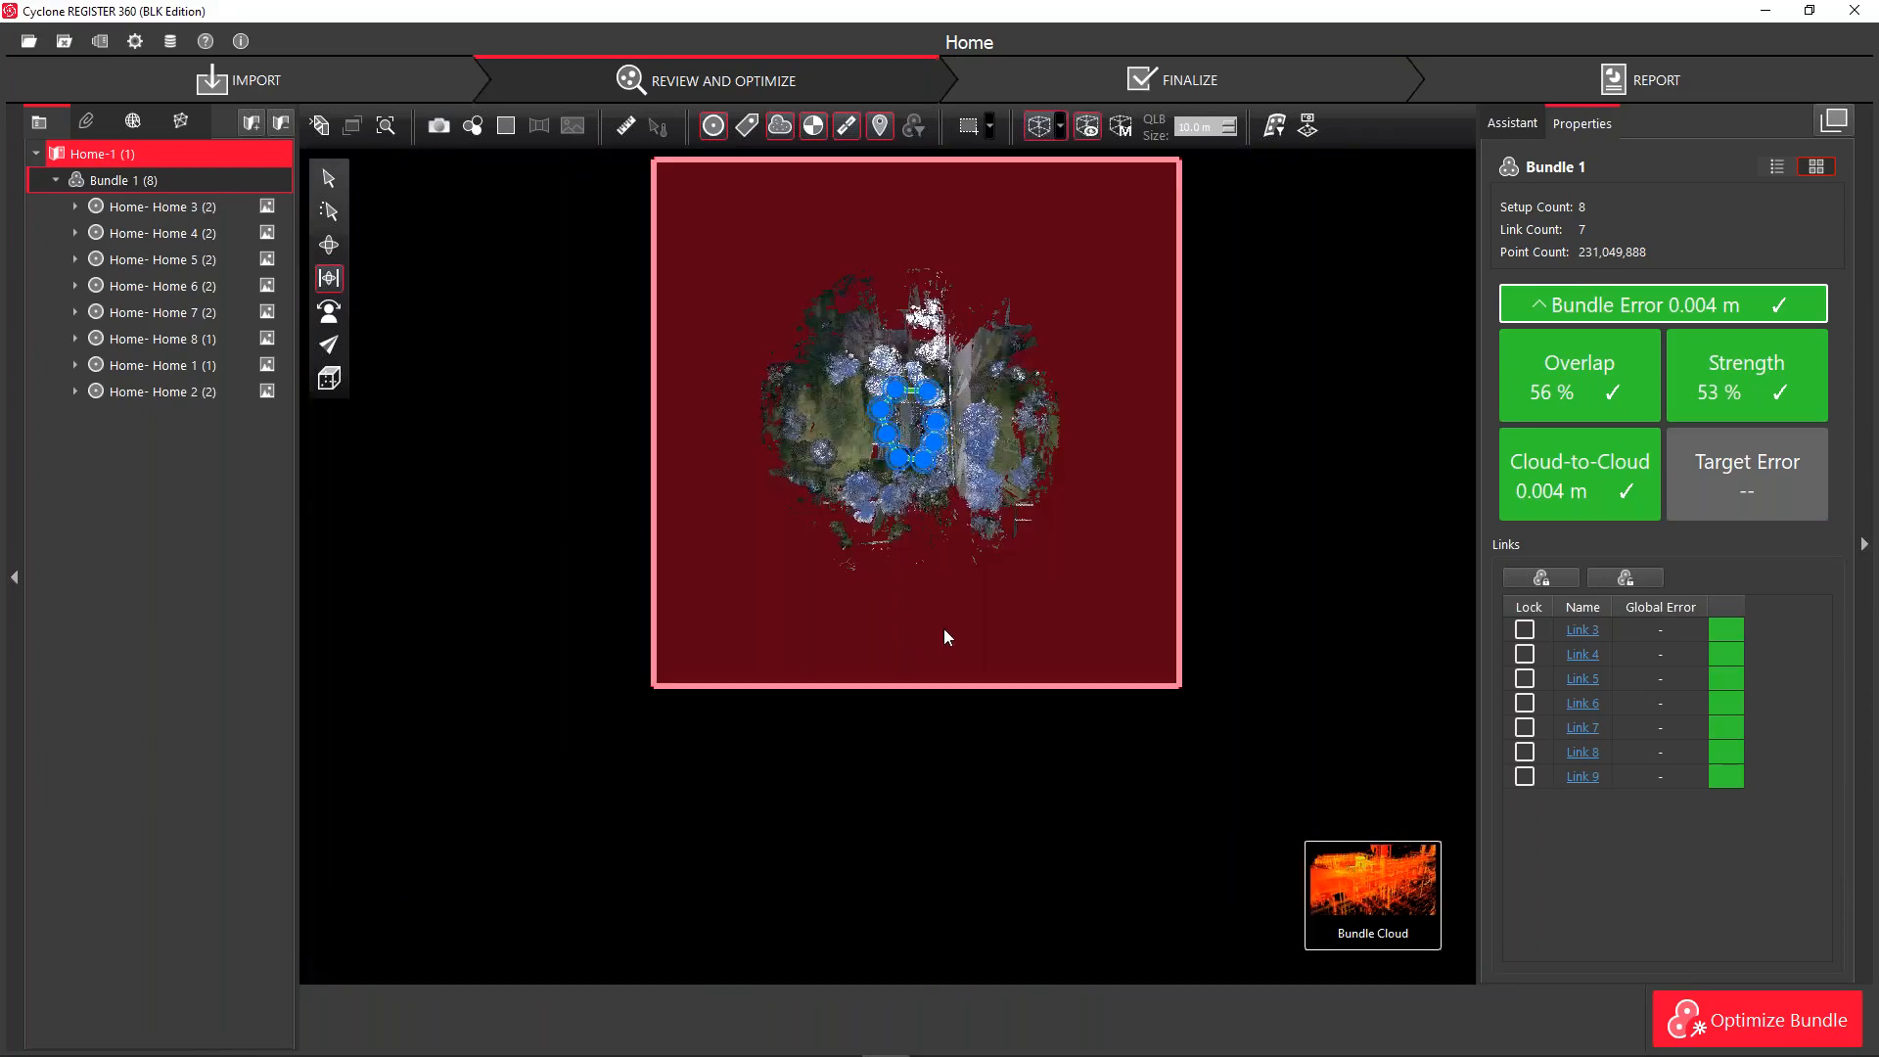
drag(942, 573, 931, 398)
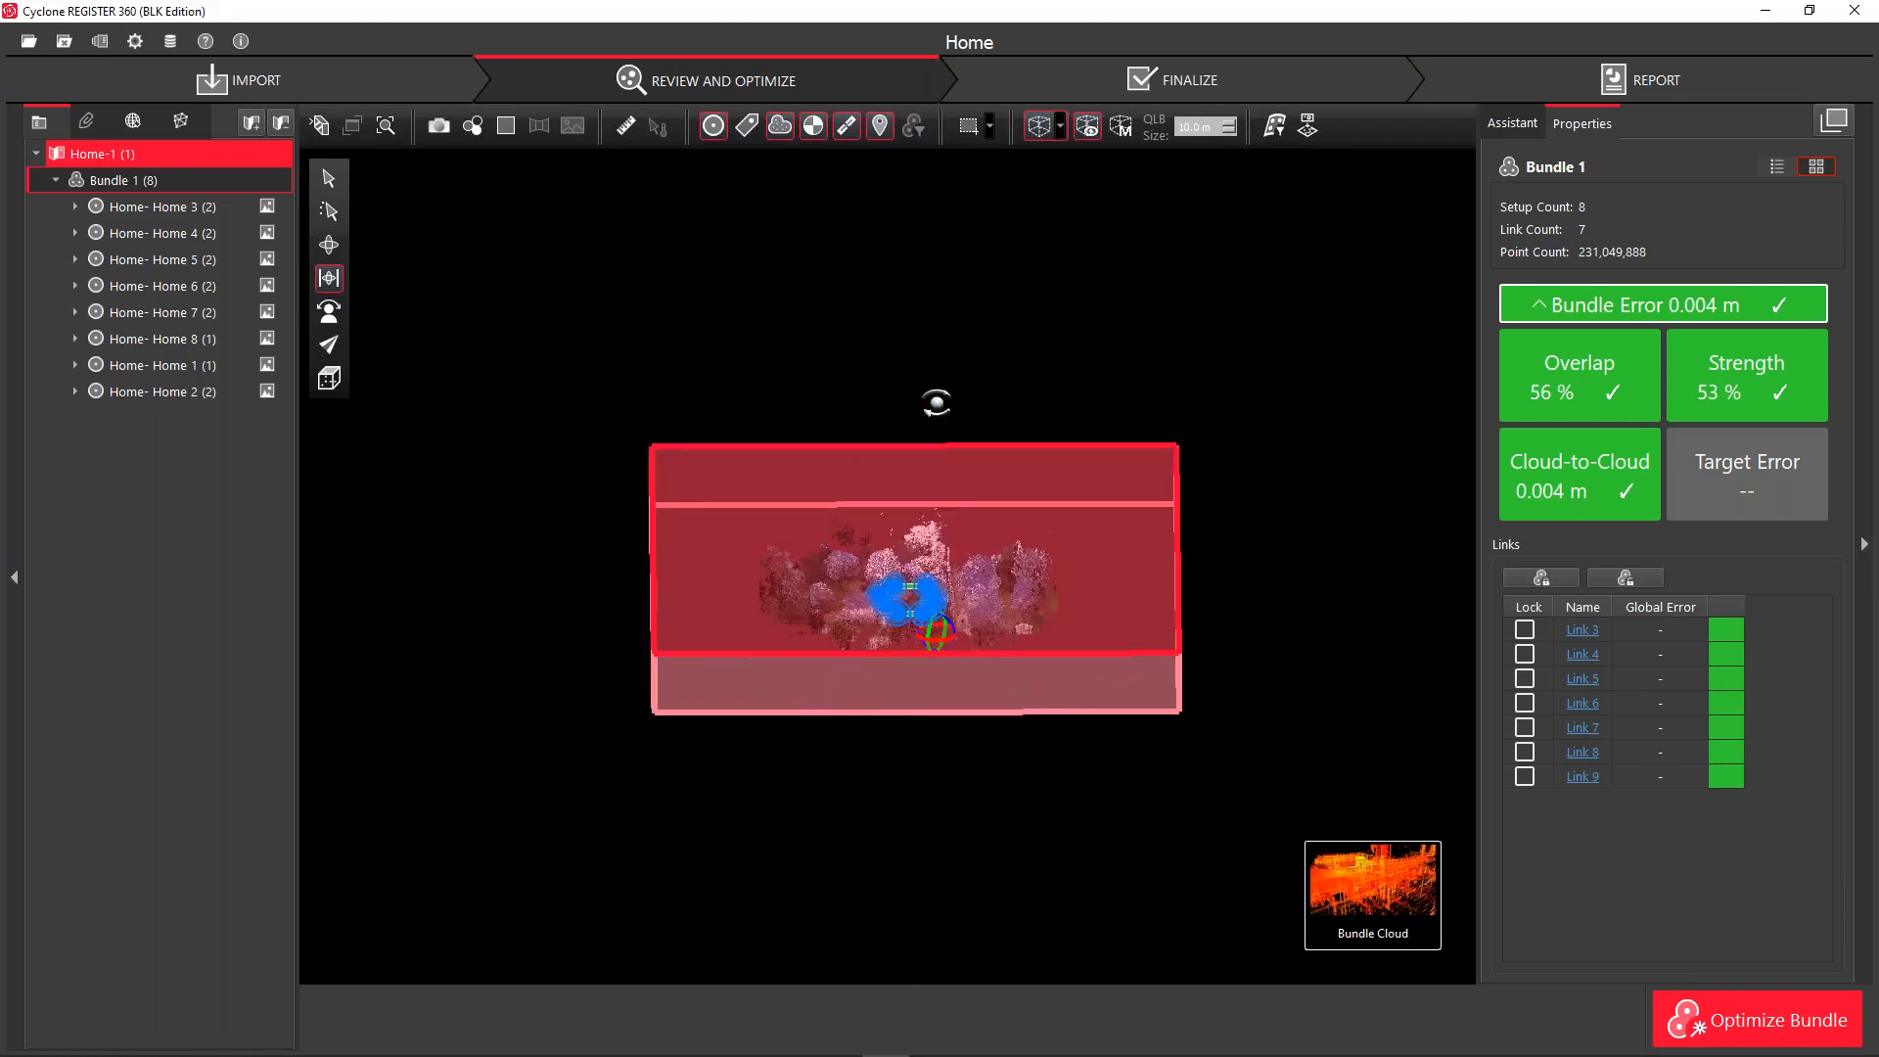
drag(899, 517, 909, 552)
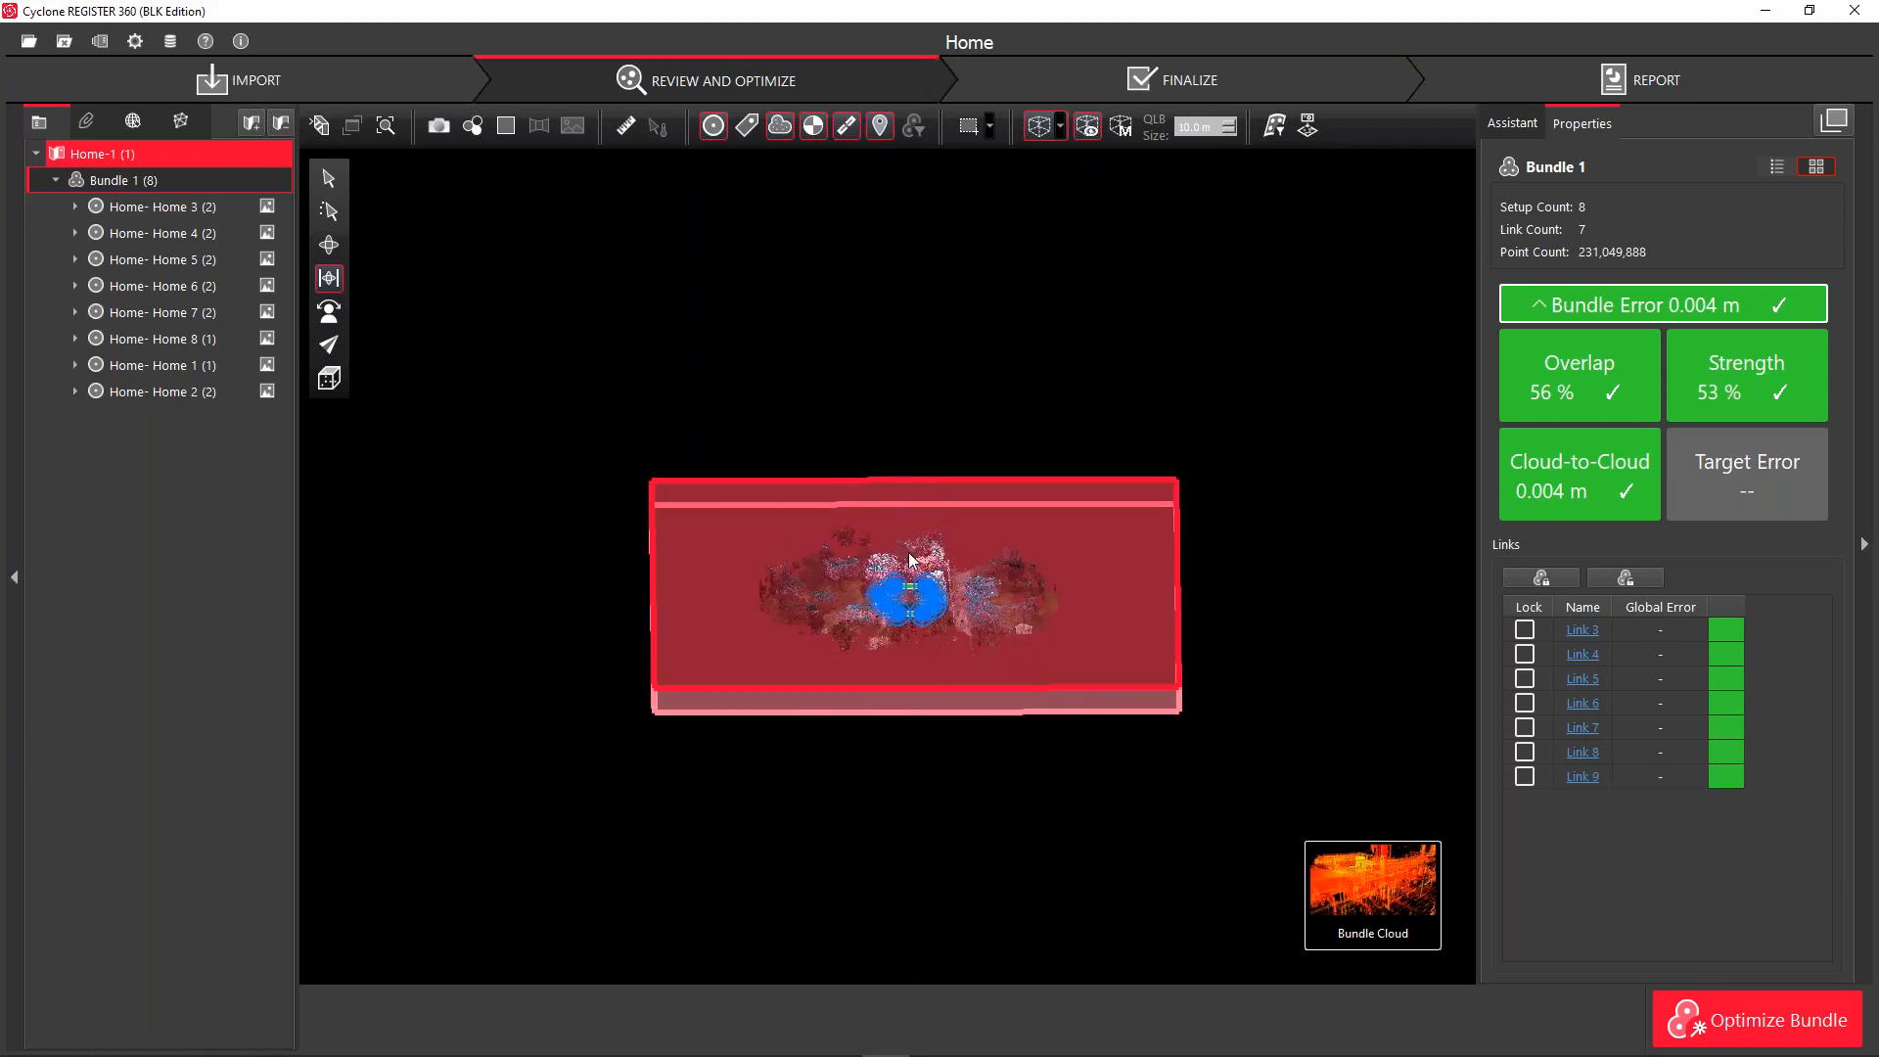
middle_drag(740, 850, 618, 829)
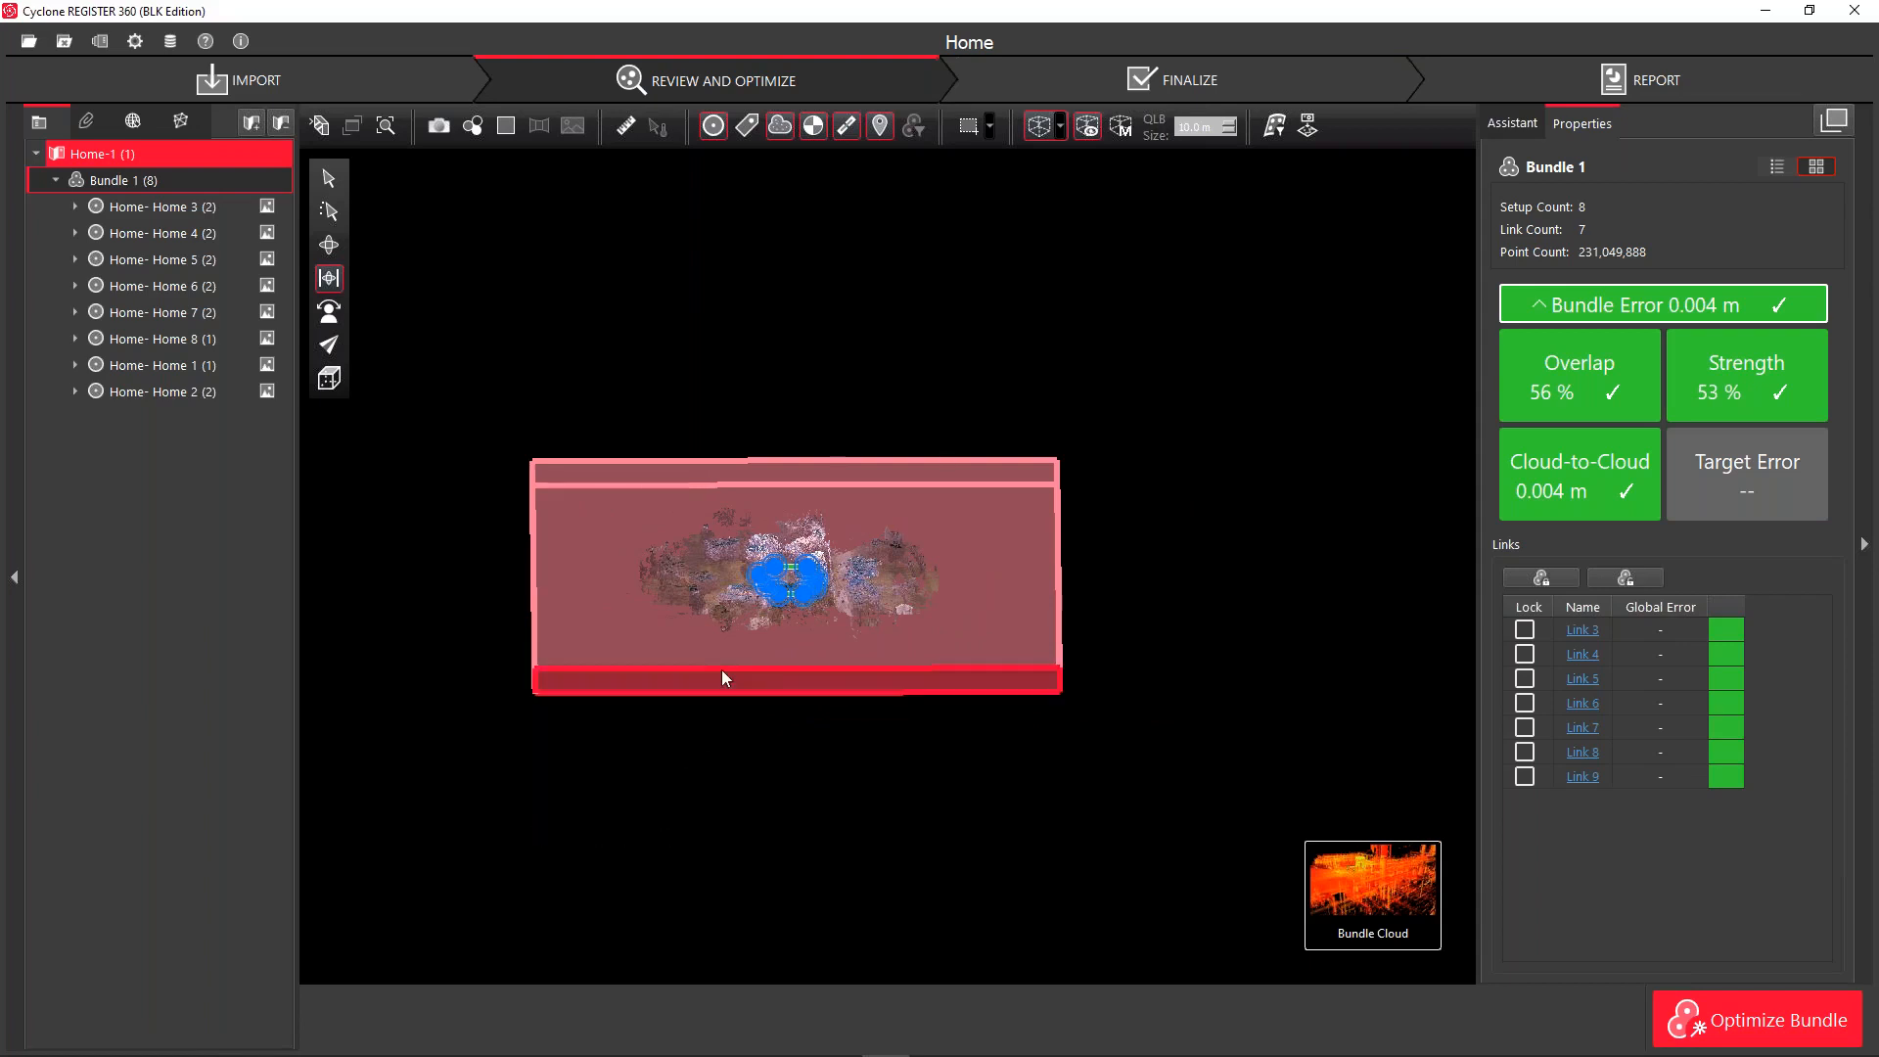
mouse_move(639, 655)
mouse_down()
mouse_move(673, 677)
mouse_move(634, 668)
mouse_up()
drag(593, 607, 860, 646)
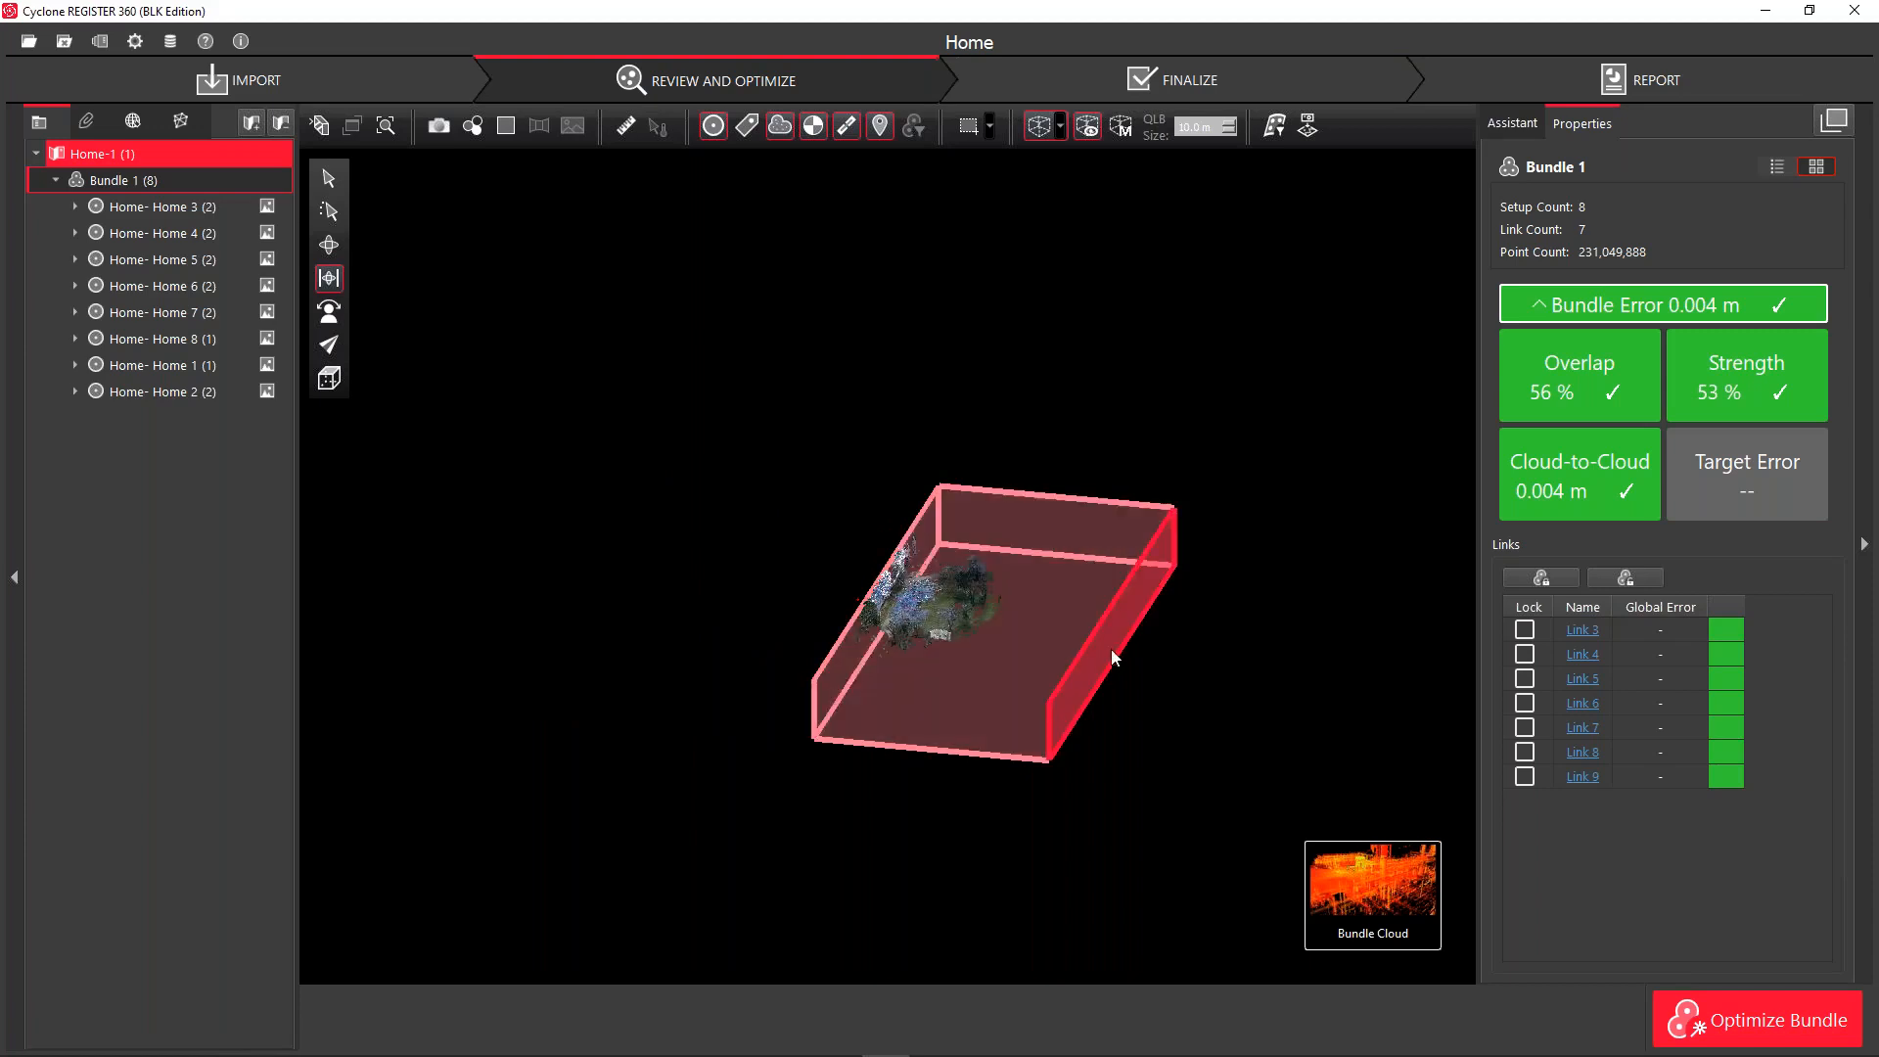
drag(1090, 650, 916, 637)
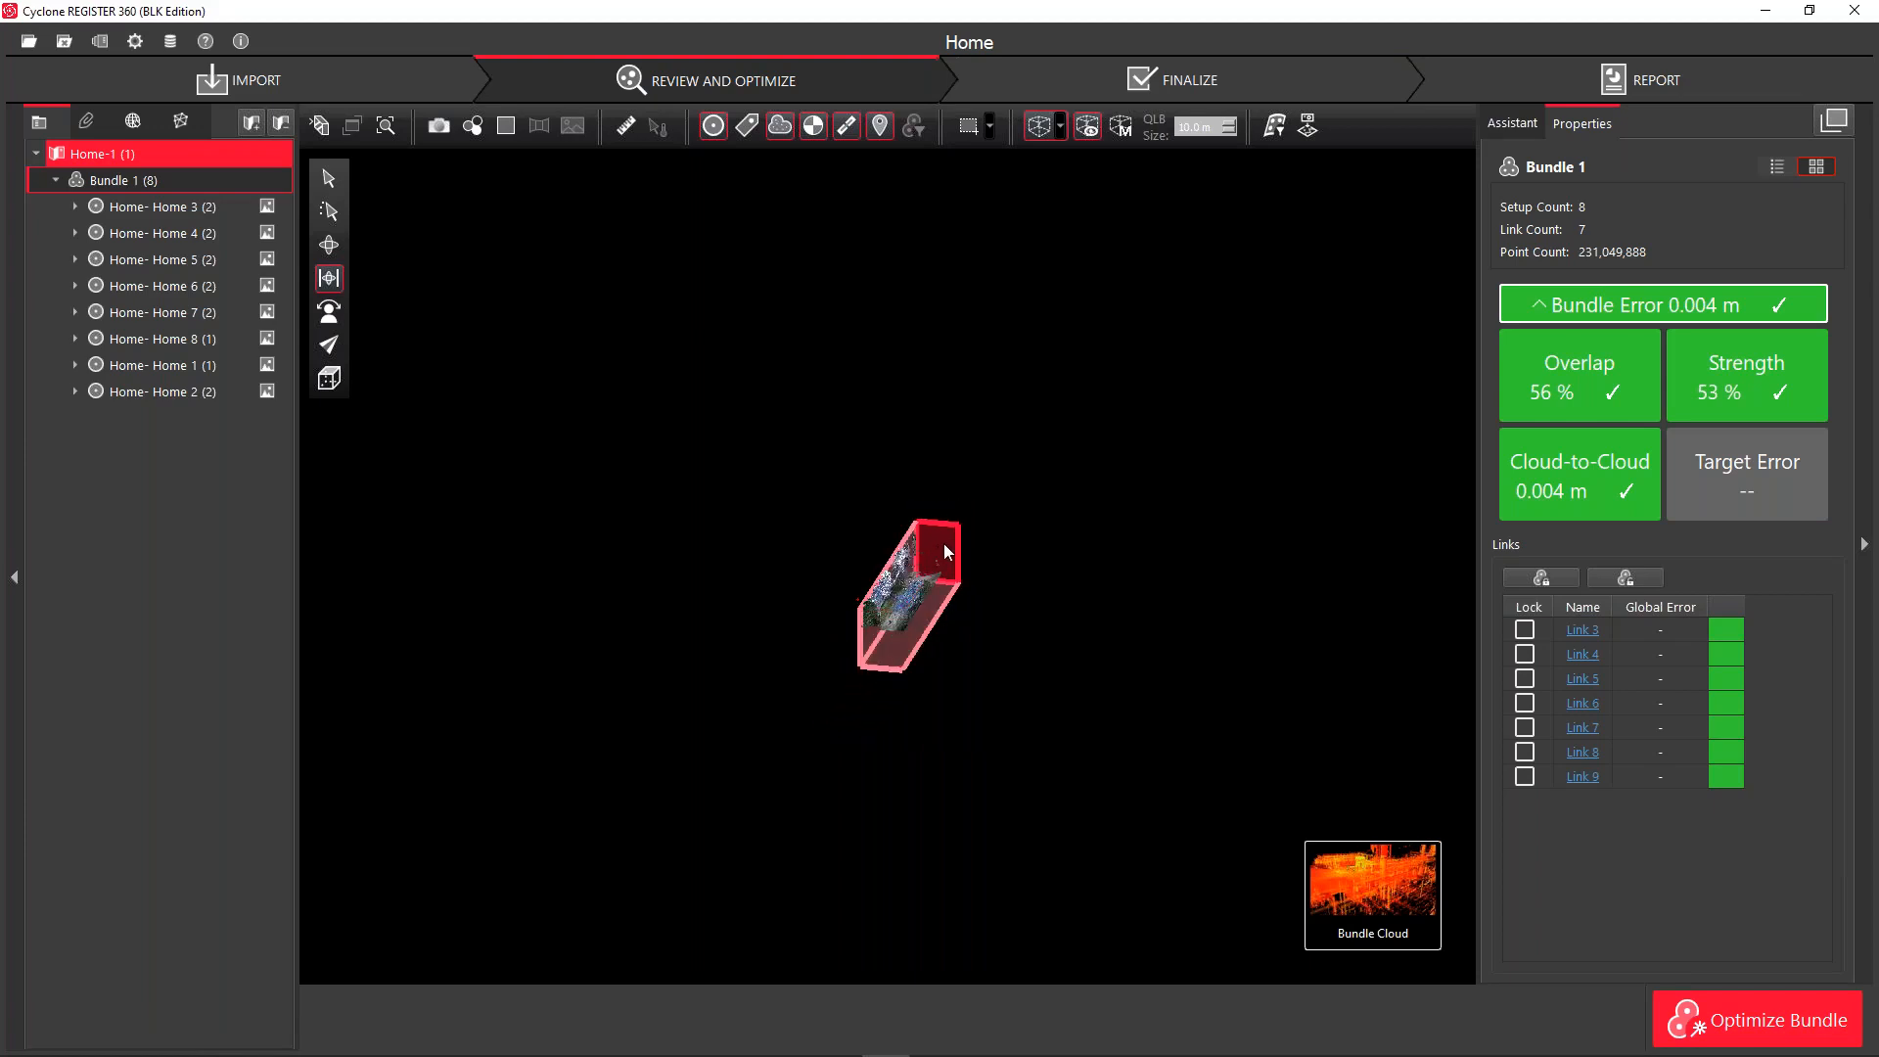
Save the new limit box as Road, hide its outline, and close the manager
click(1121, 125)
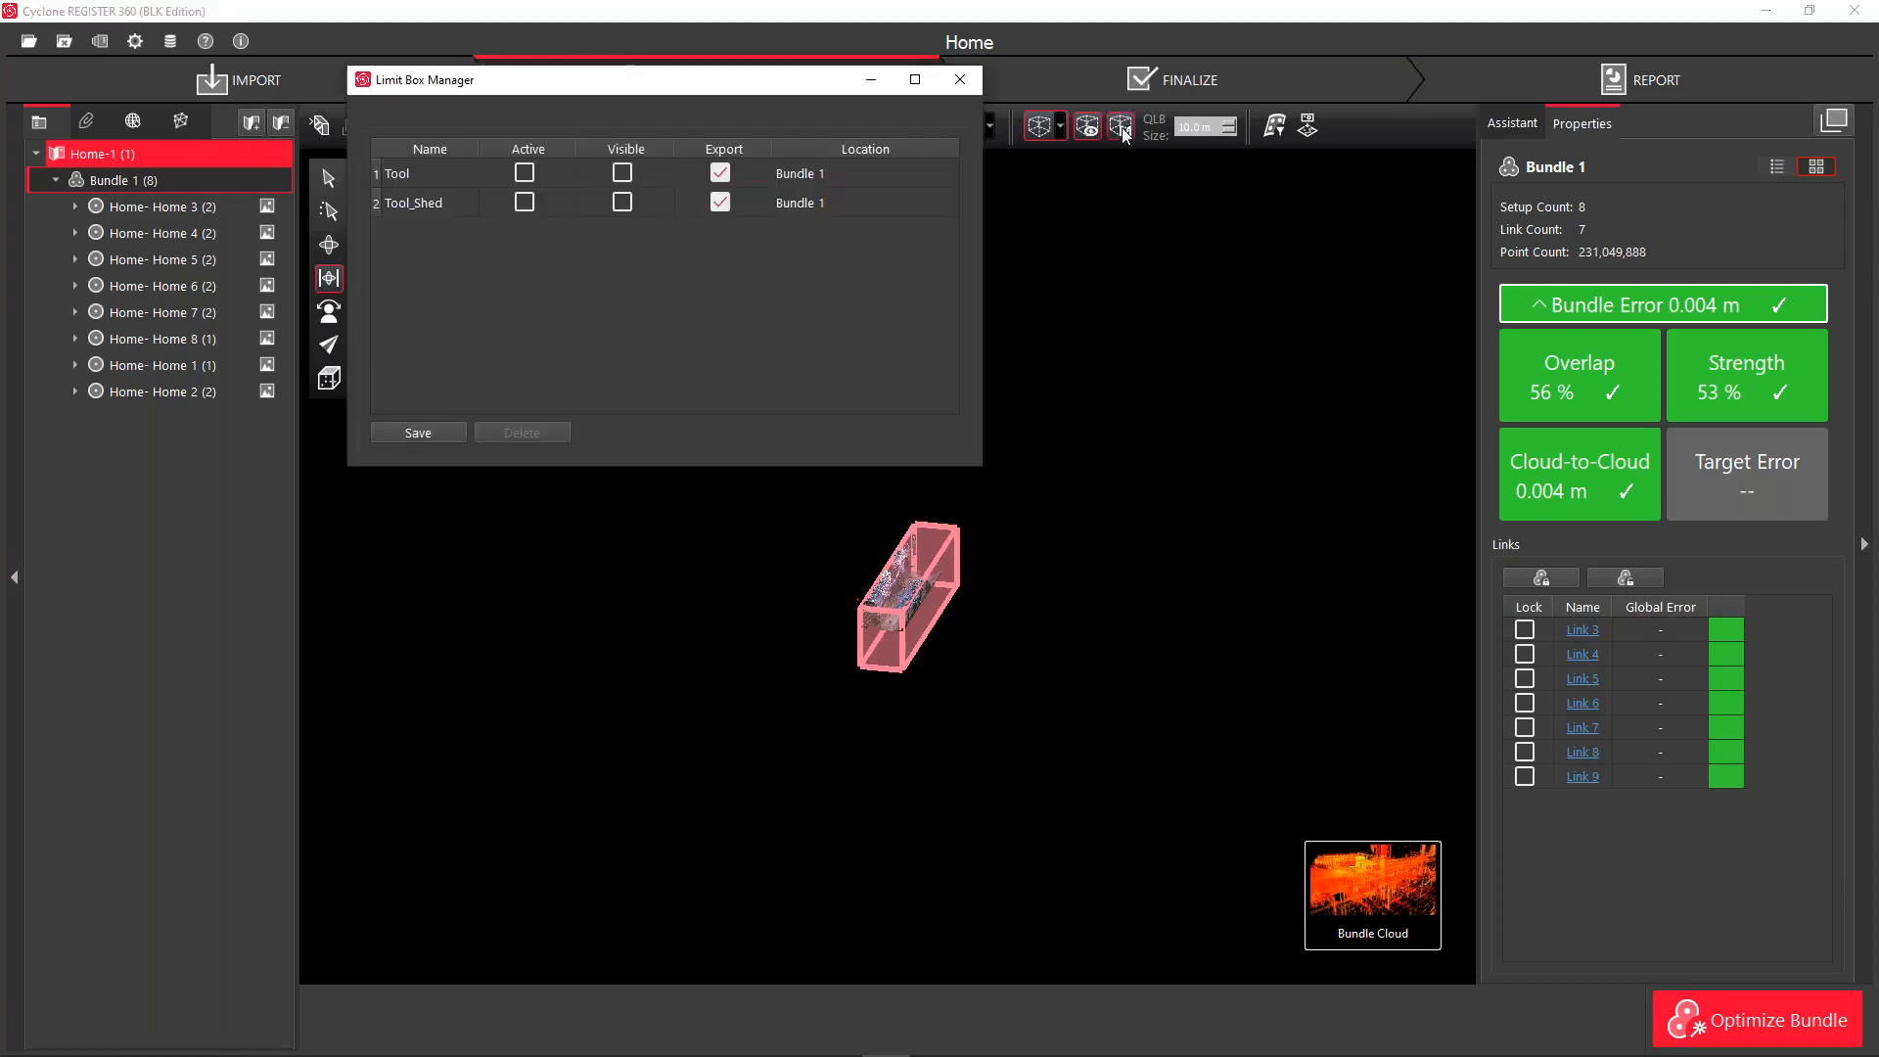
click(413, 431)
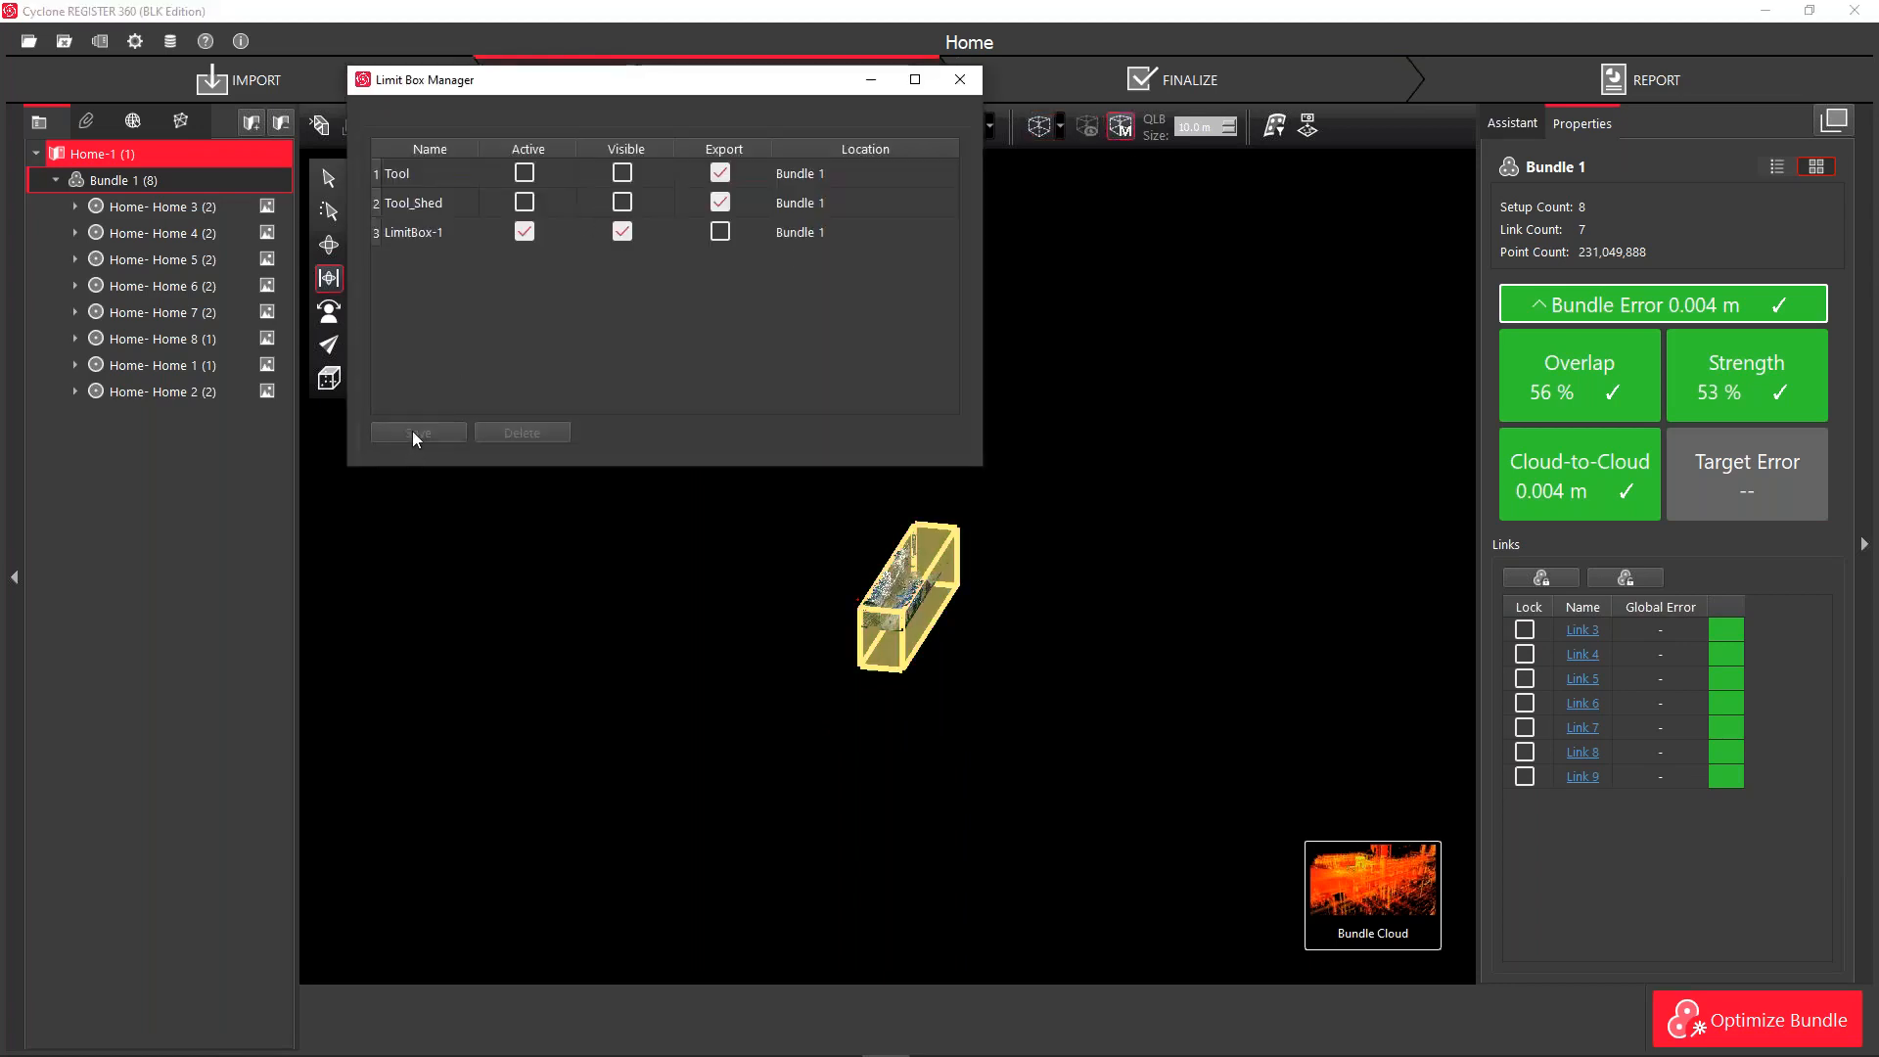
click(415, 233)
double_click(415, 233)
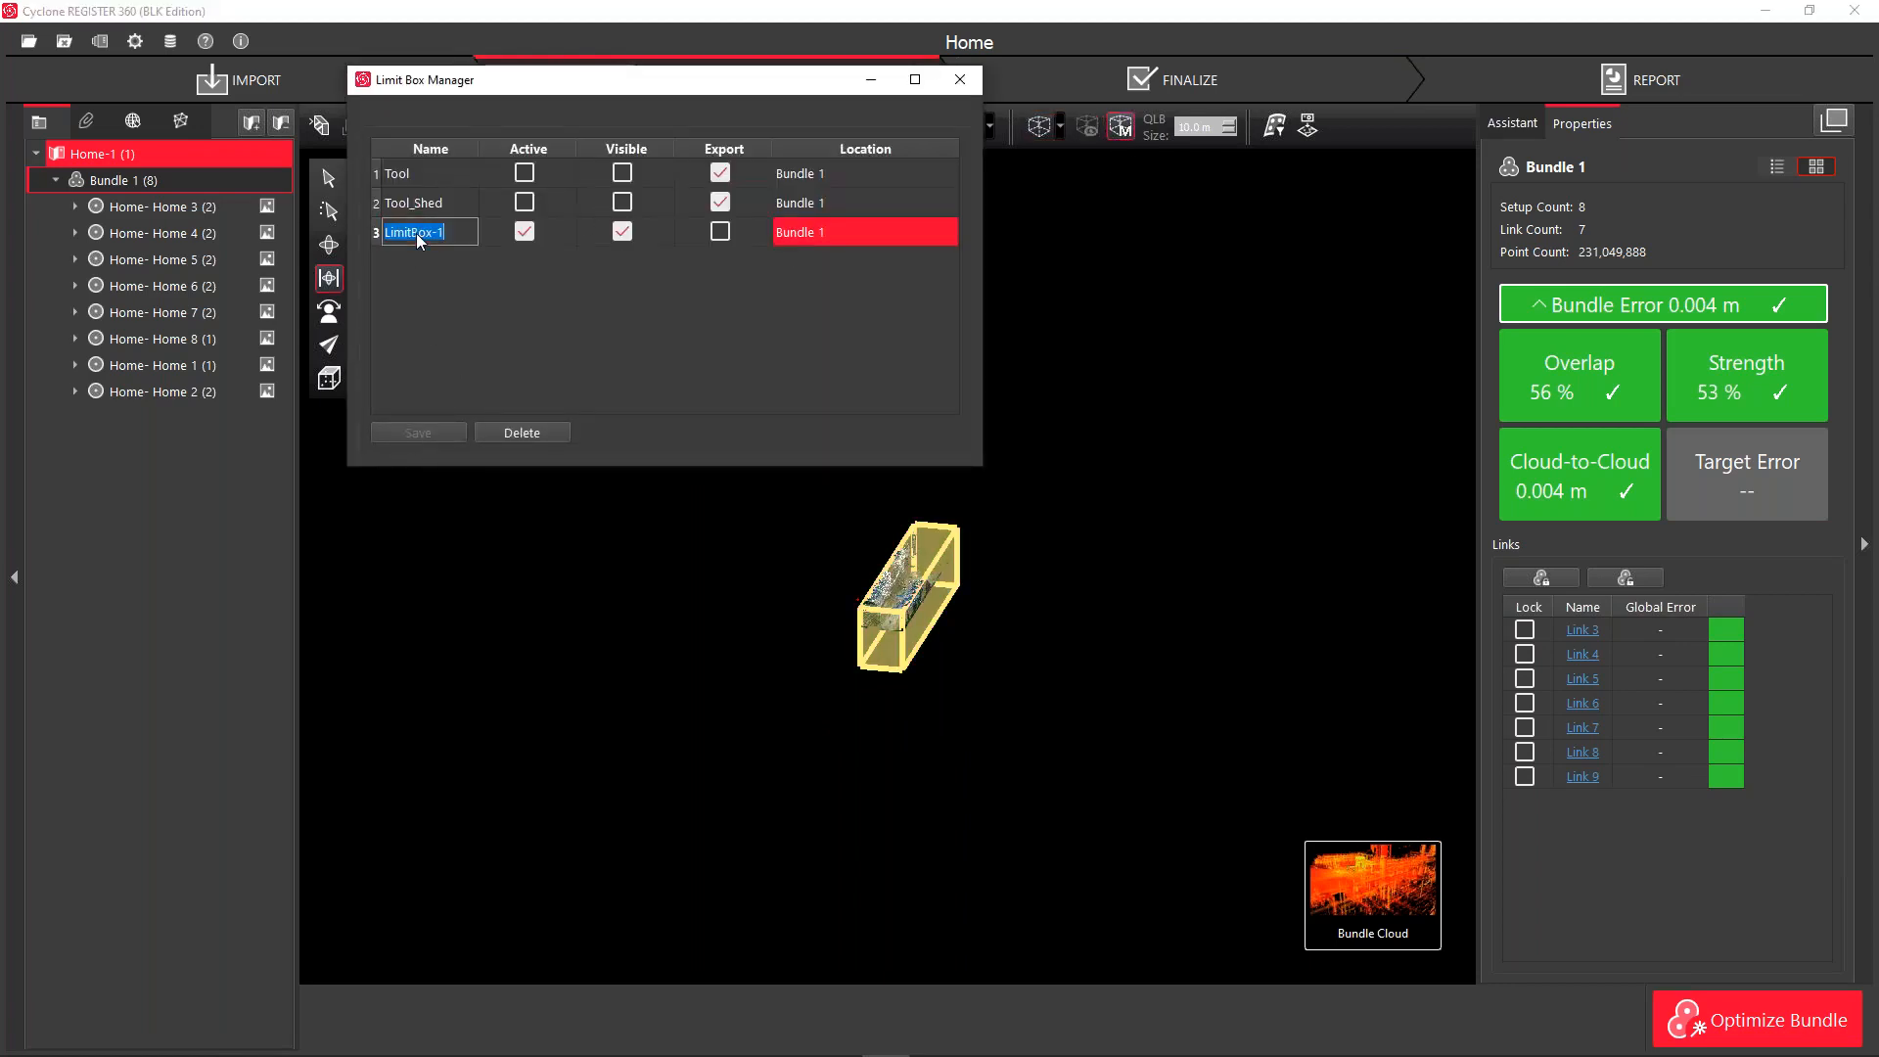
text(Road)
click(438, 355)
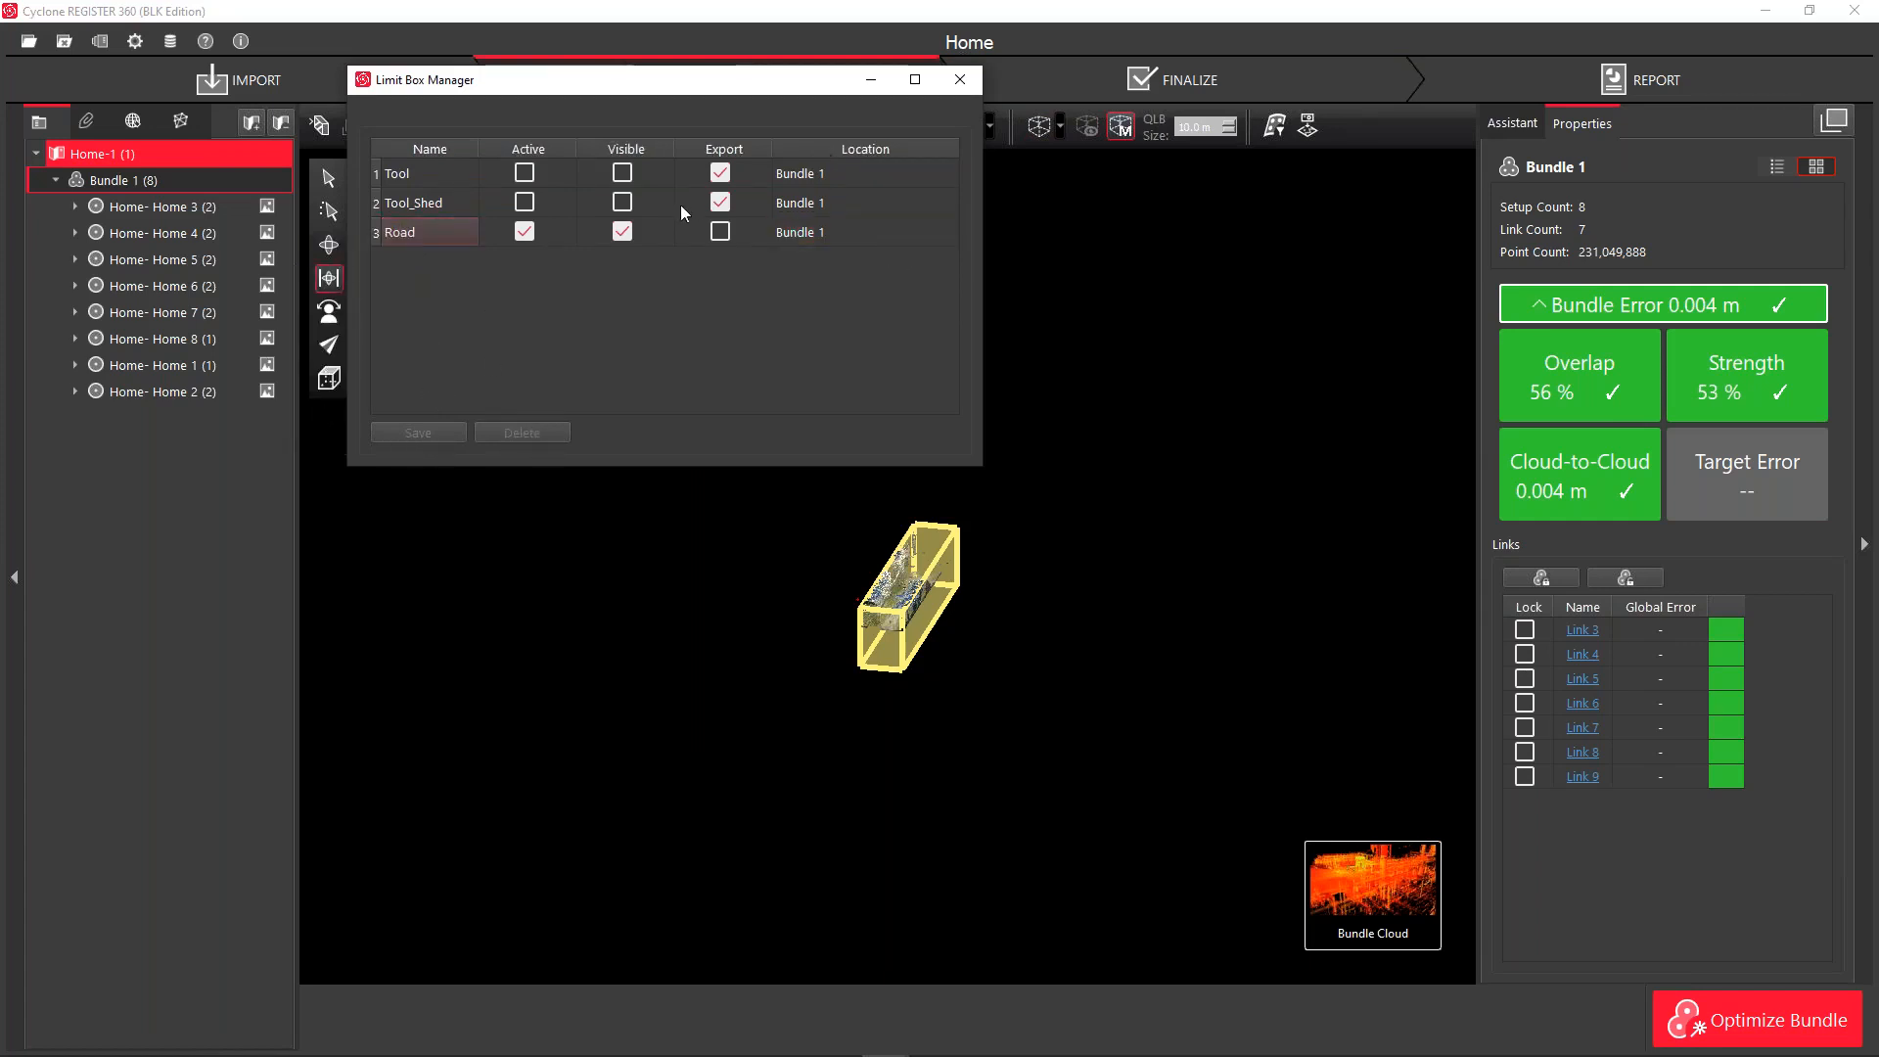
click(622, 232)
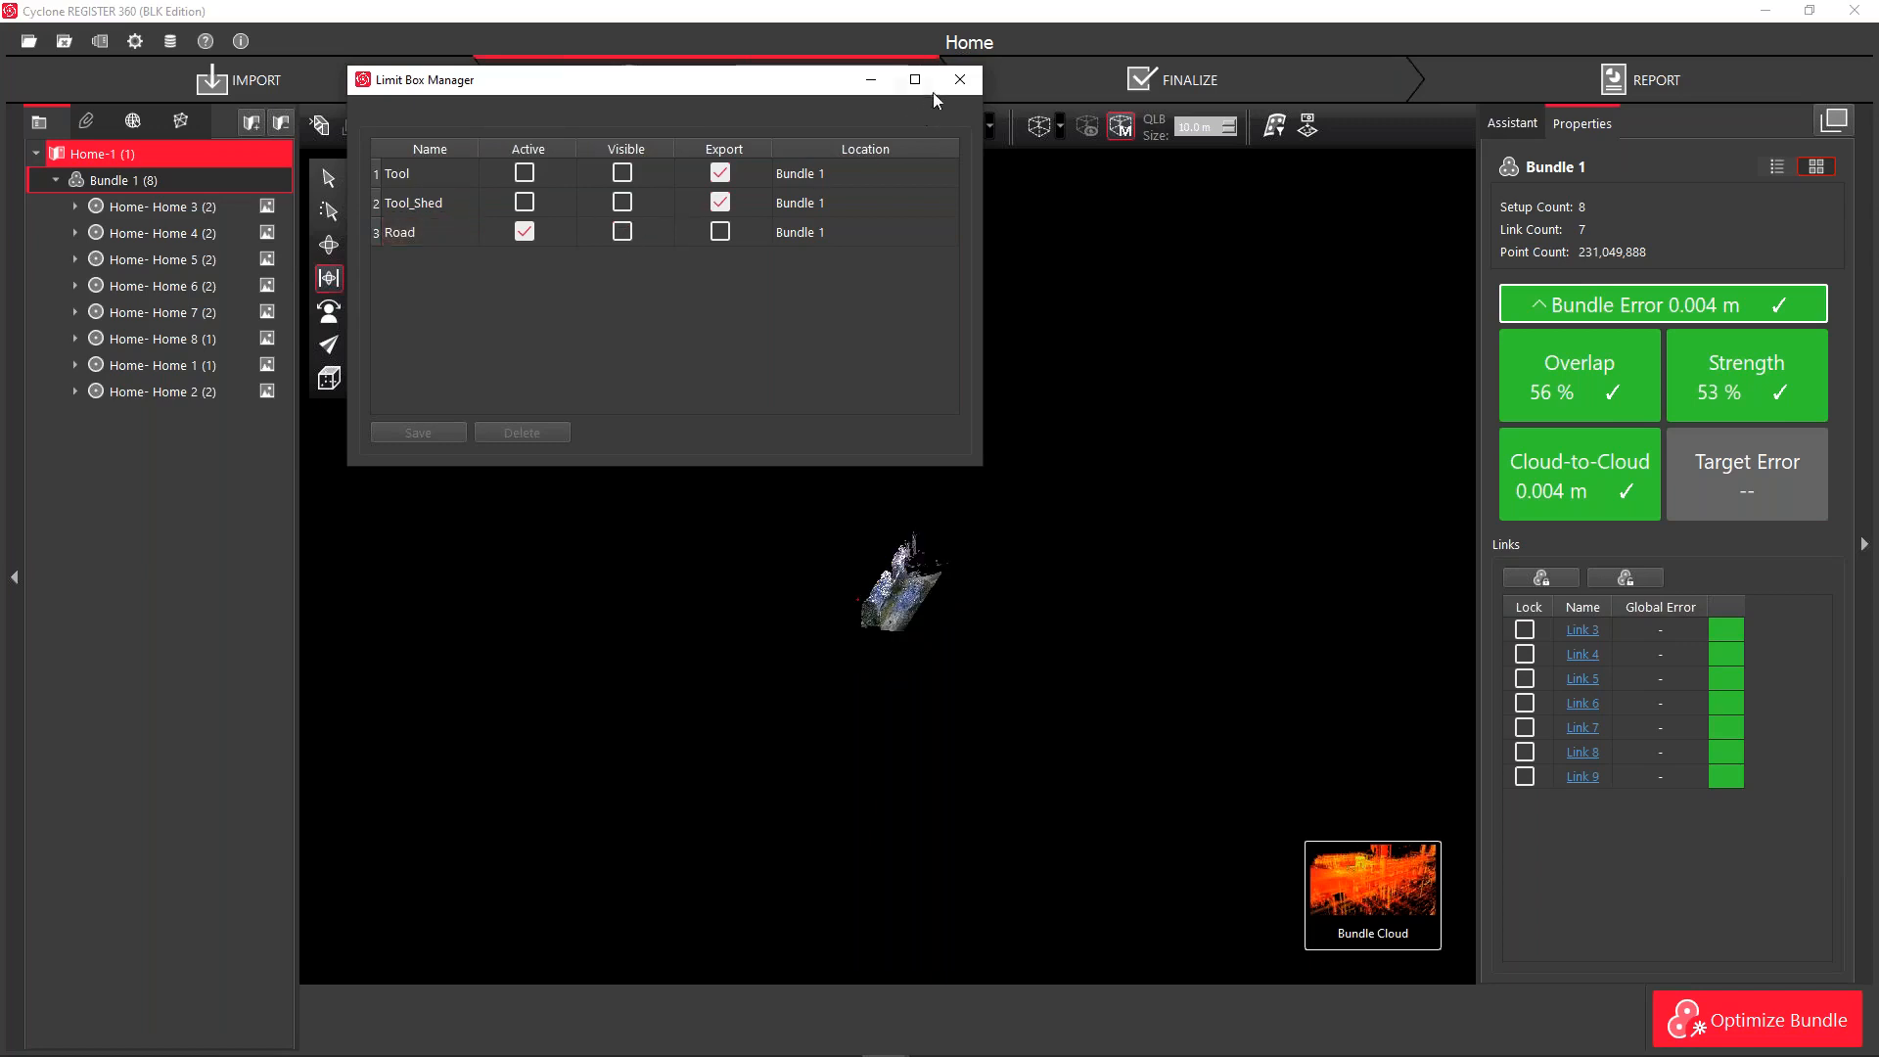
click(958, 80)
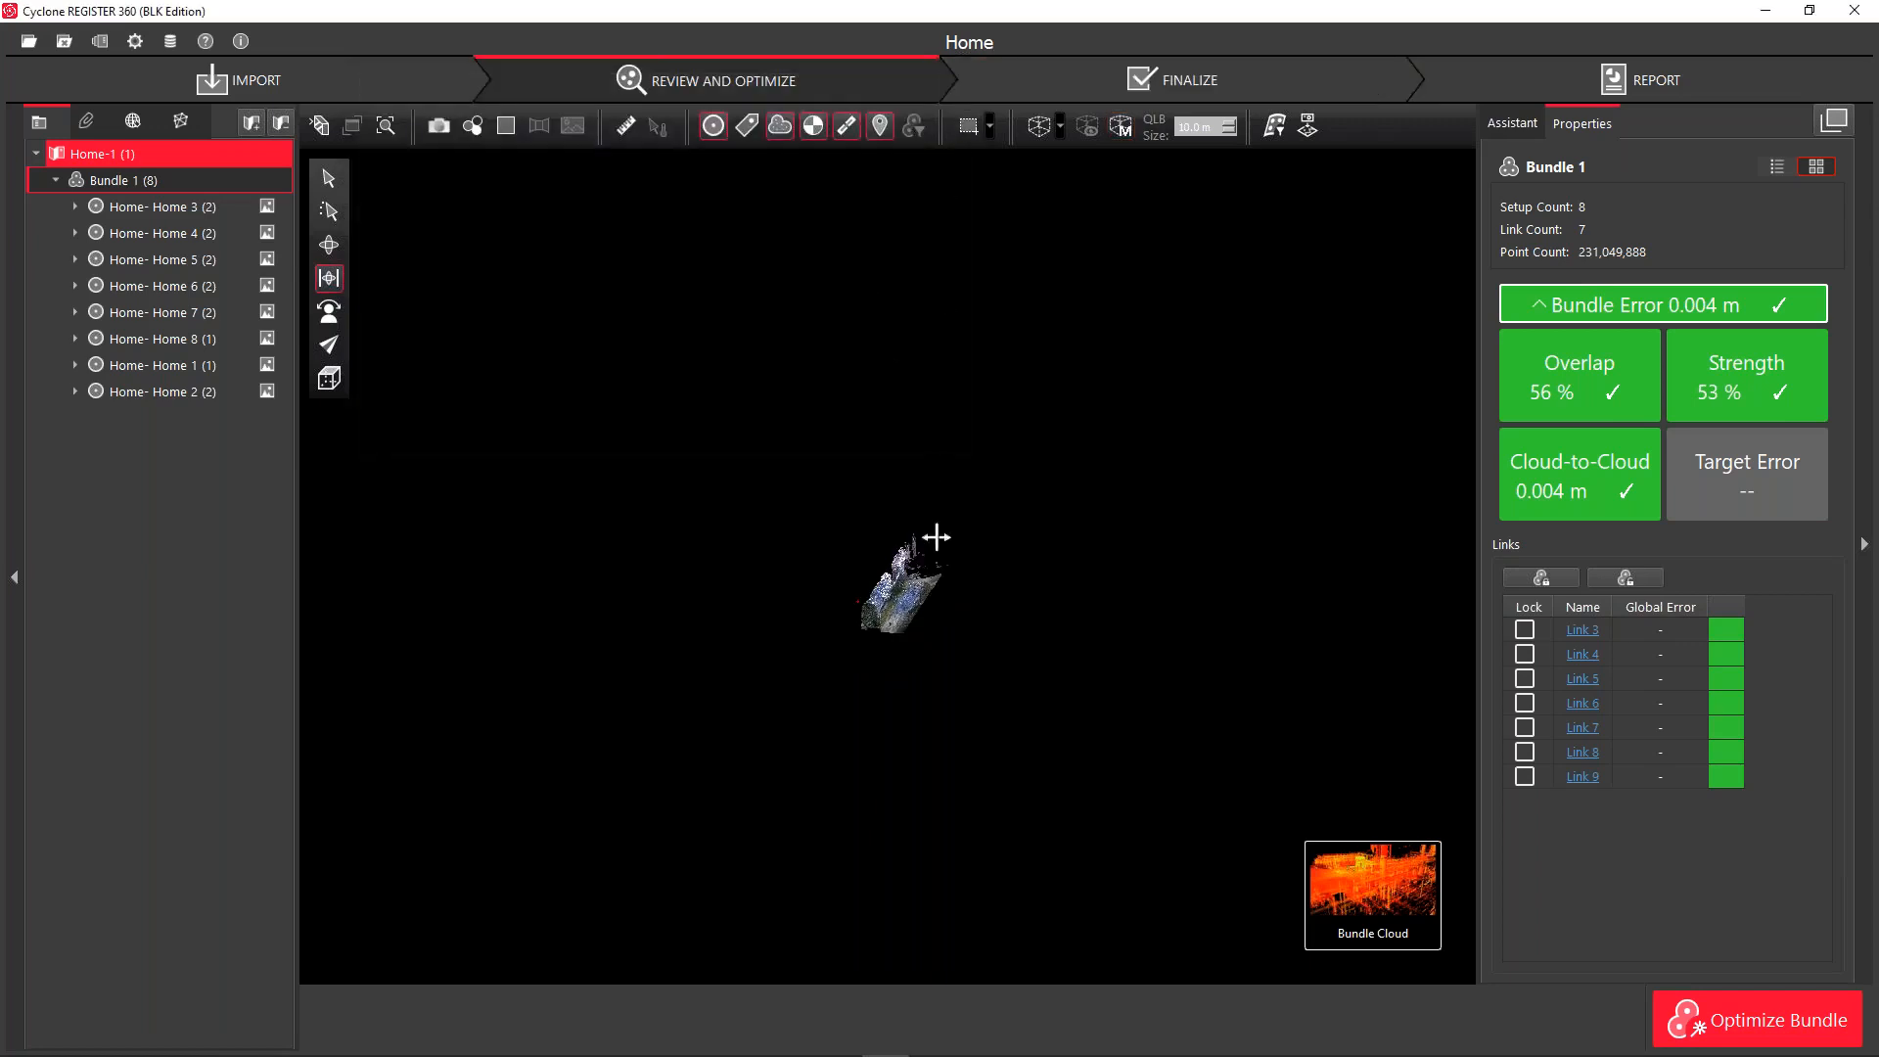
Zoom and orbit to a close, tilted view of the clipped road and roadside trees
middle_drag(935, 535, 1136, 567)
scroll(1224, 677, up, 4)
scroll(1117, 682, up, 8)
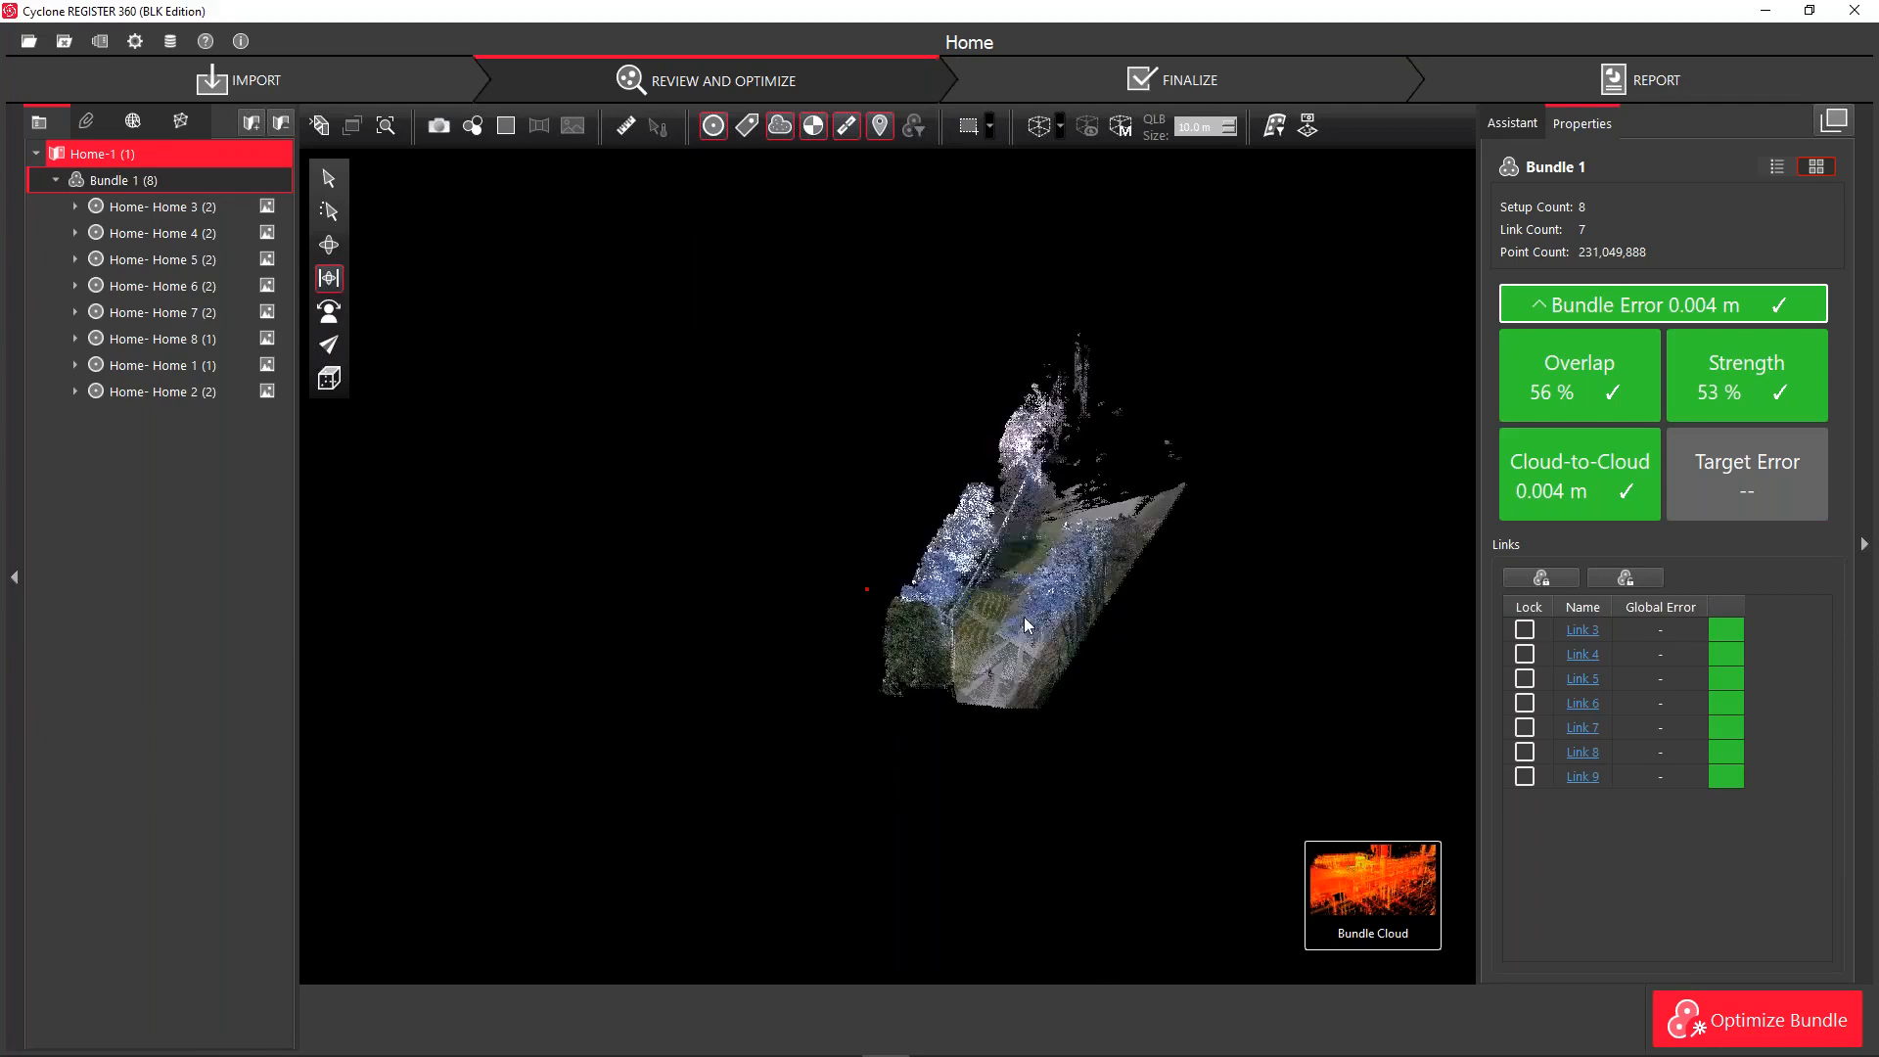
drag(1077, 629, 1135, 483)
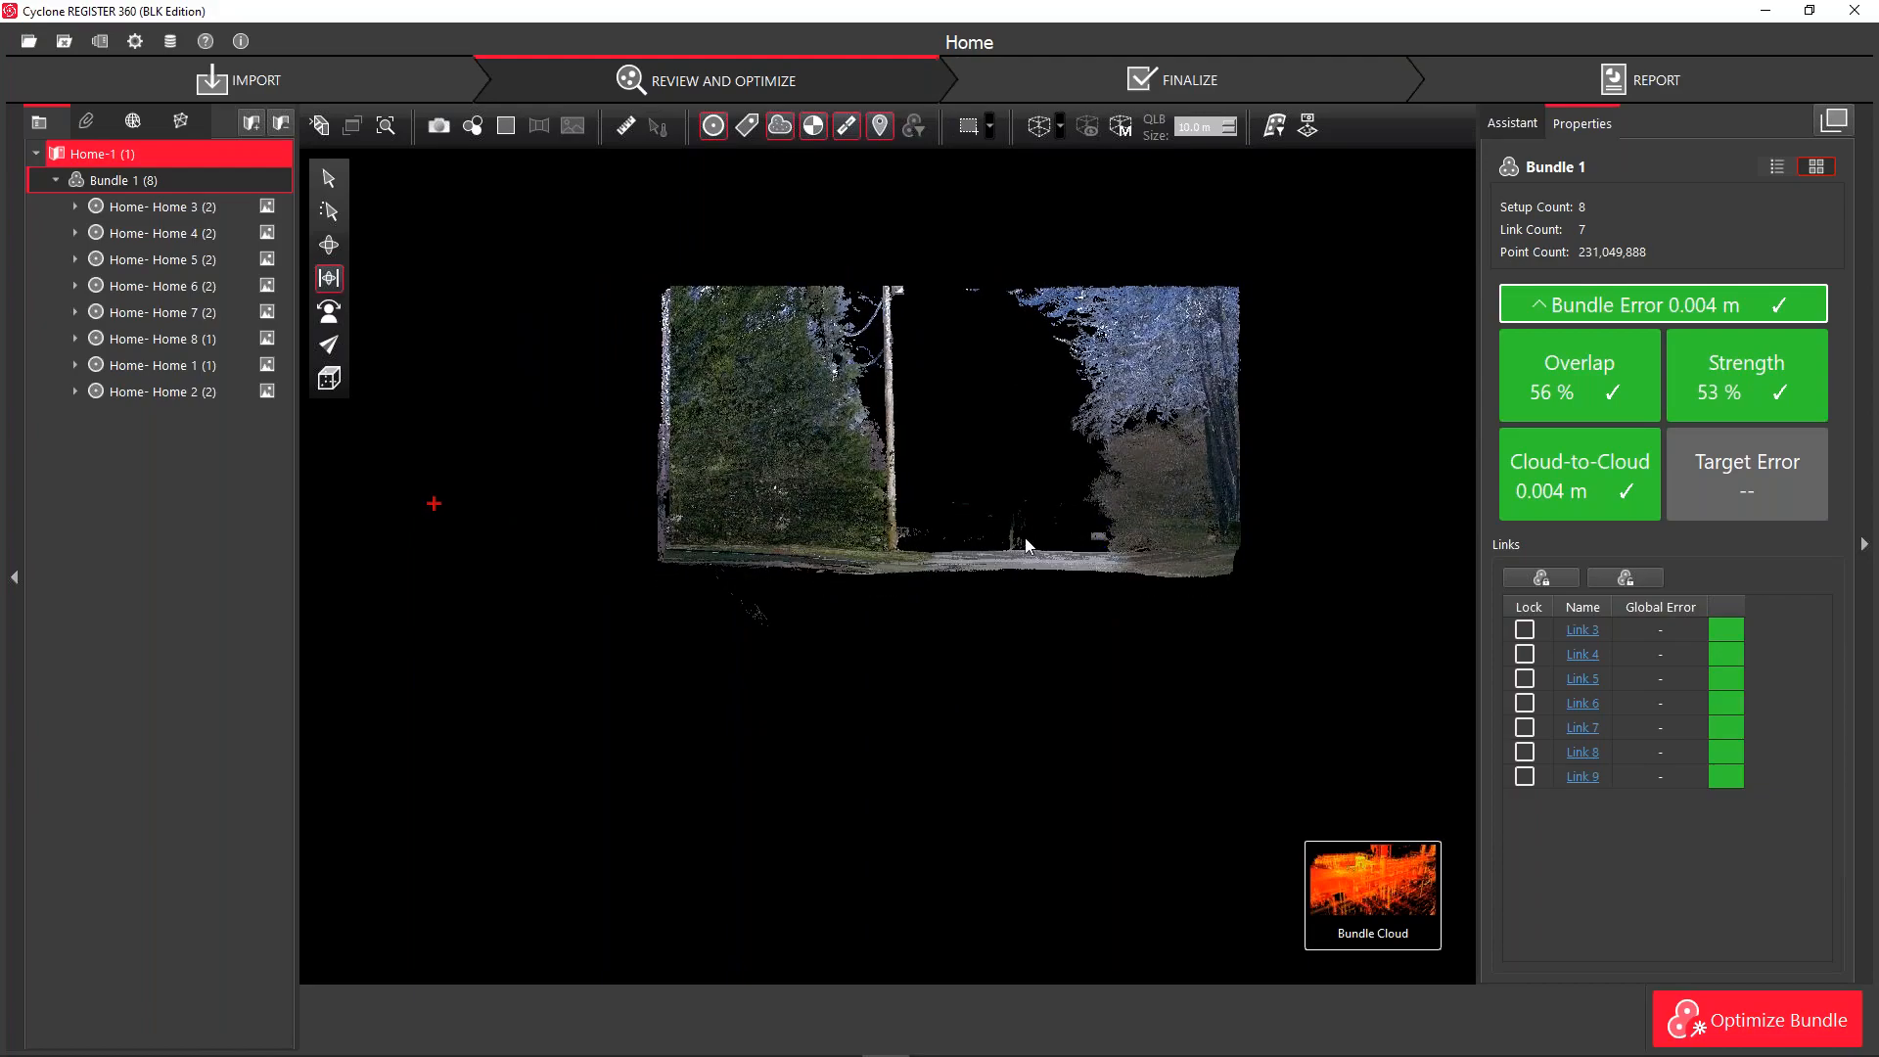
scroll(1024, 536, up, 5)
drag(979, 508, 983, 722)
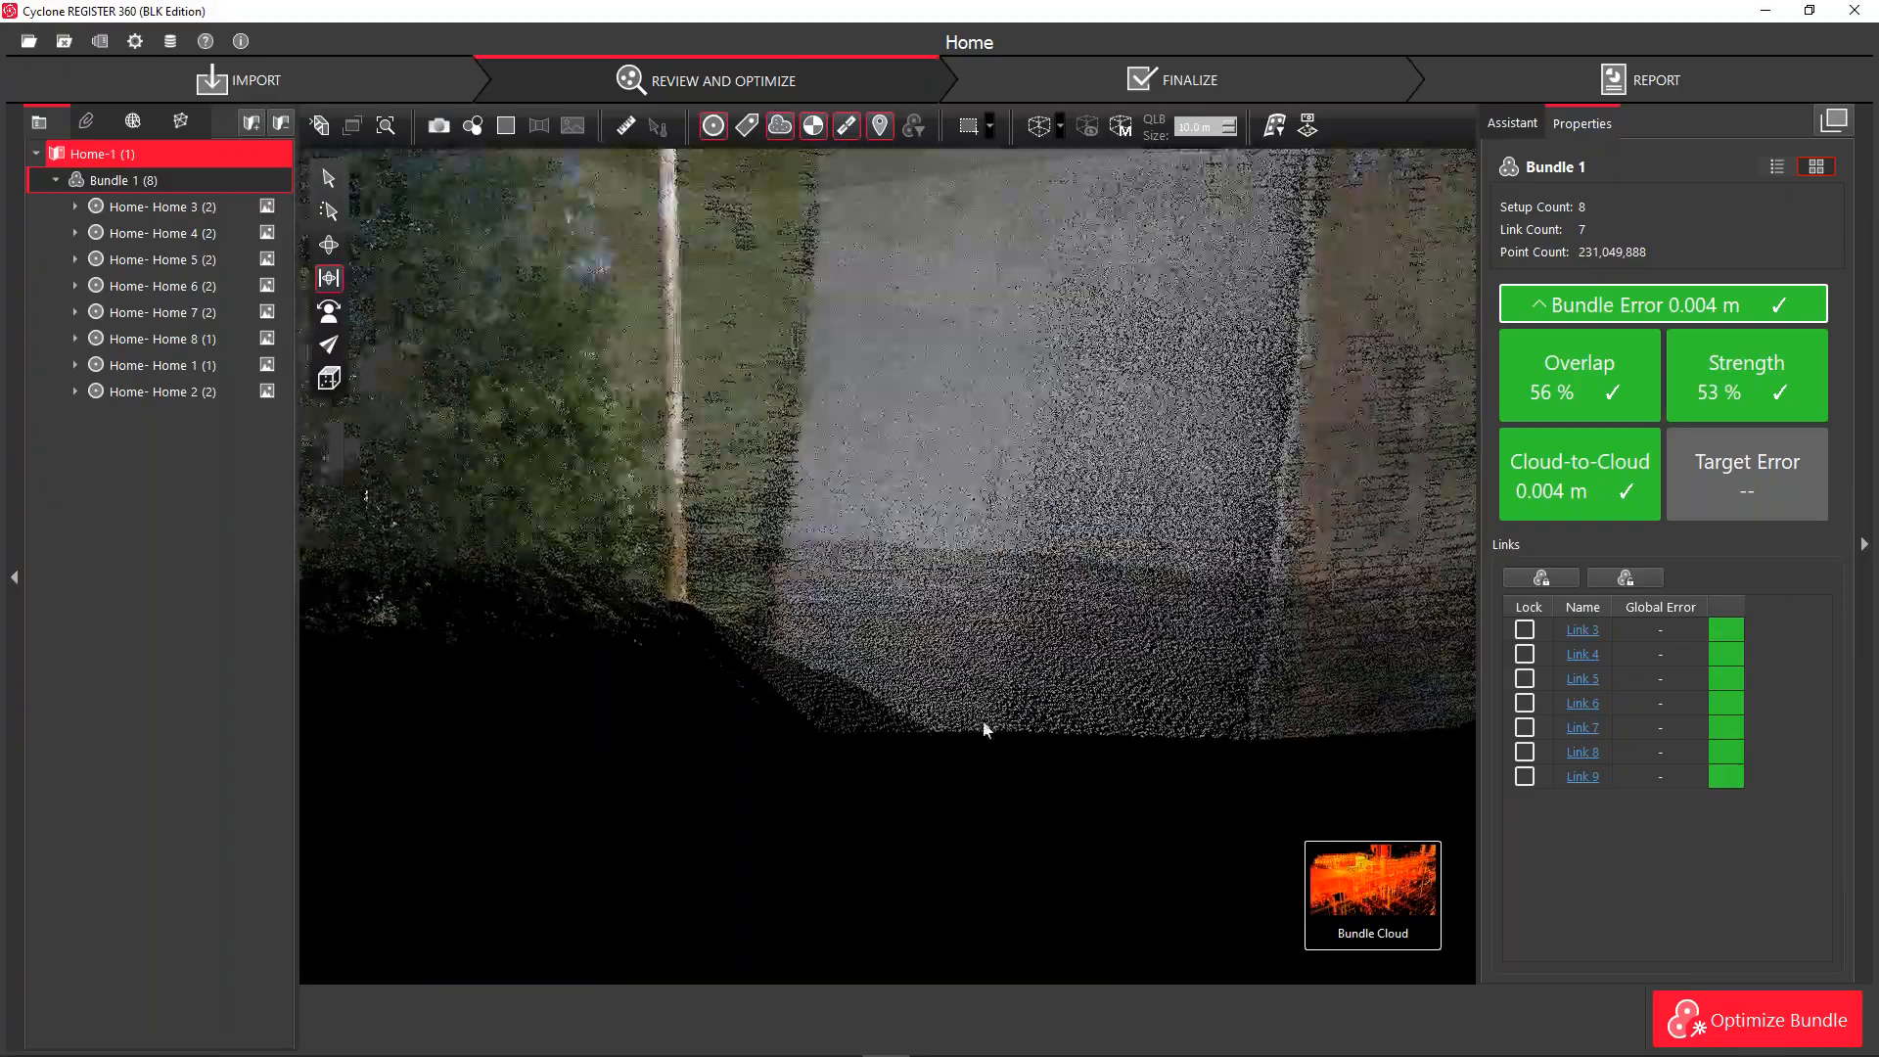
scroll(984, 722, down, 4)
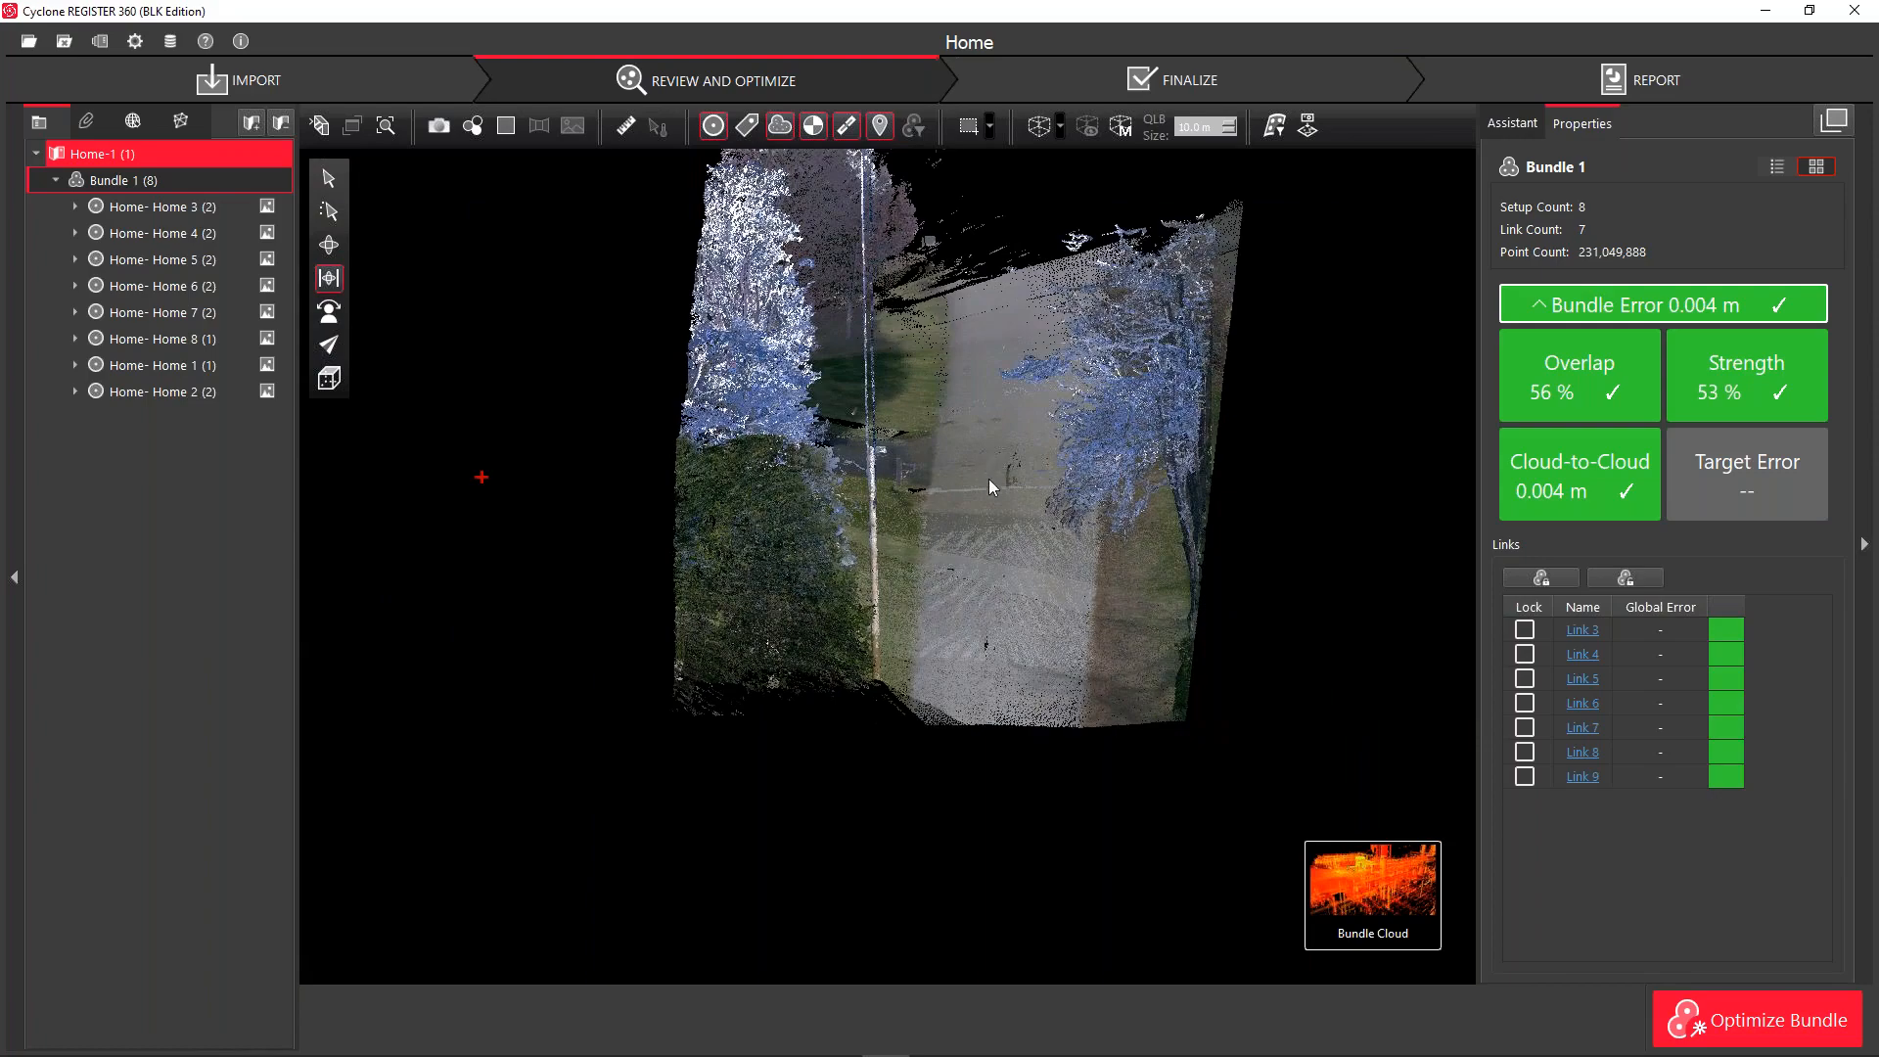
scroll(983, 484, down, 1)
scroll(981, 597, down, 5)
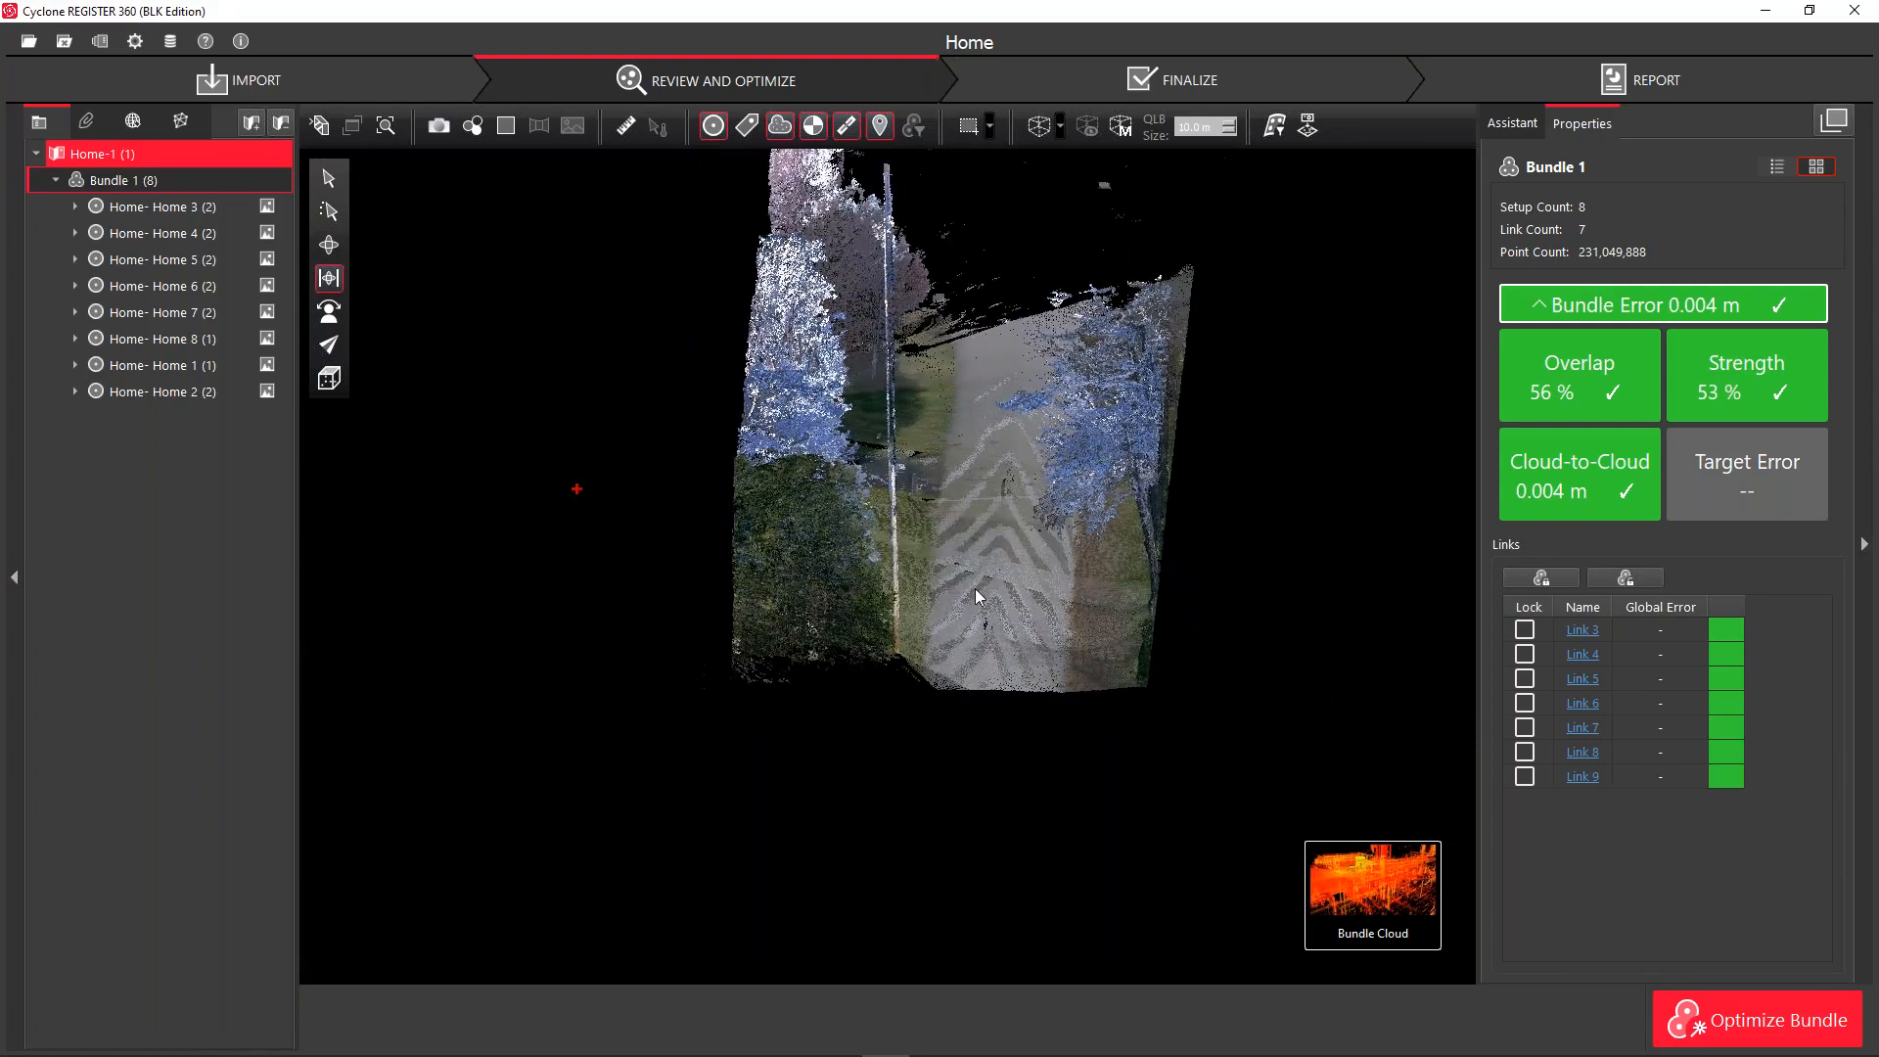
mouse_move(972, 553)
mouse_down()
mouse_move(1011, 620)
mouse_move(954, 631)
mouse_move(947, 536)
mouse_up()
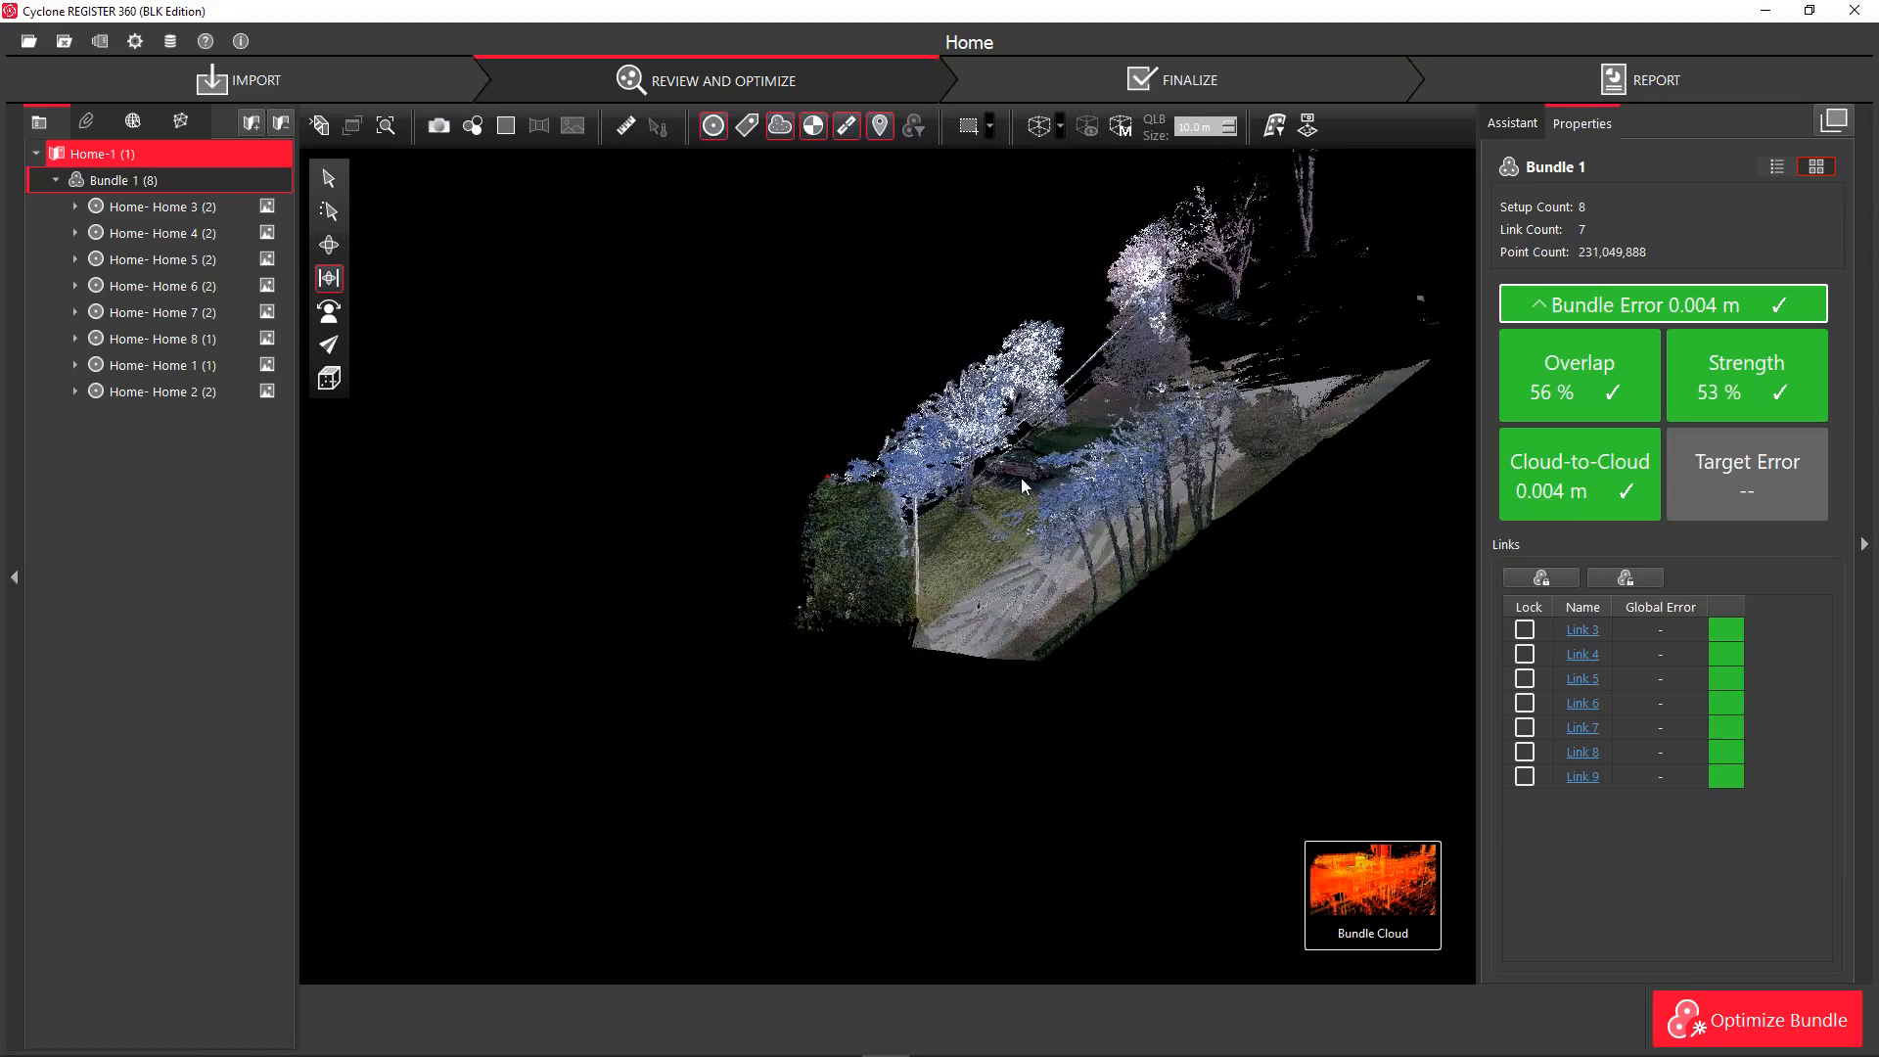
drag(1002, 595, 1083, 571)
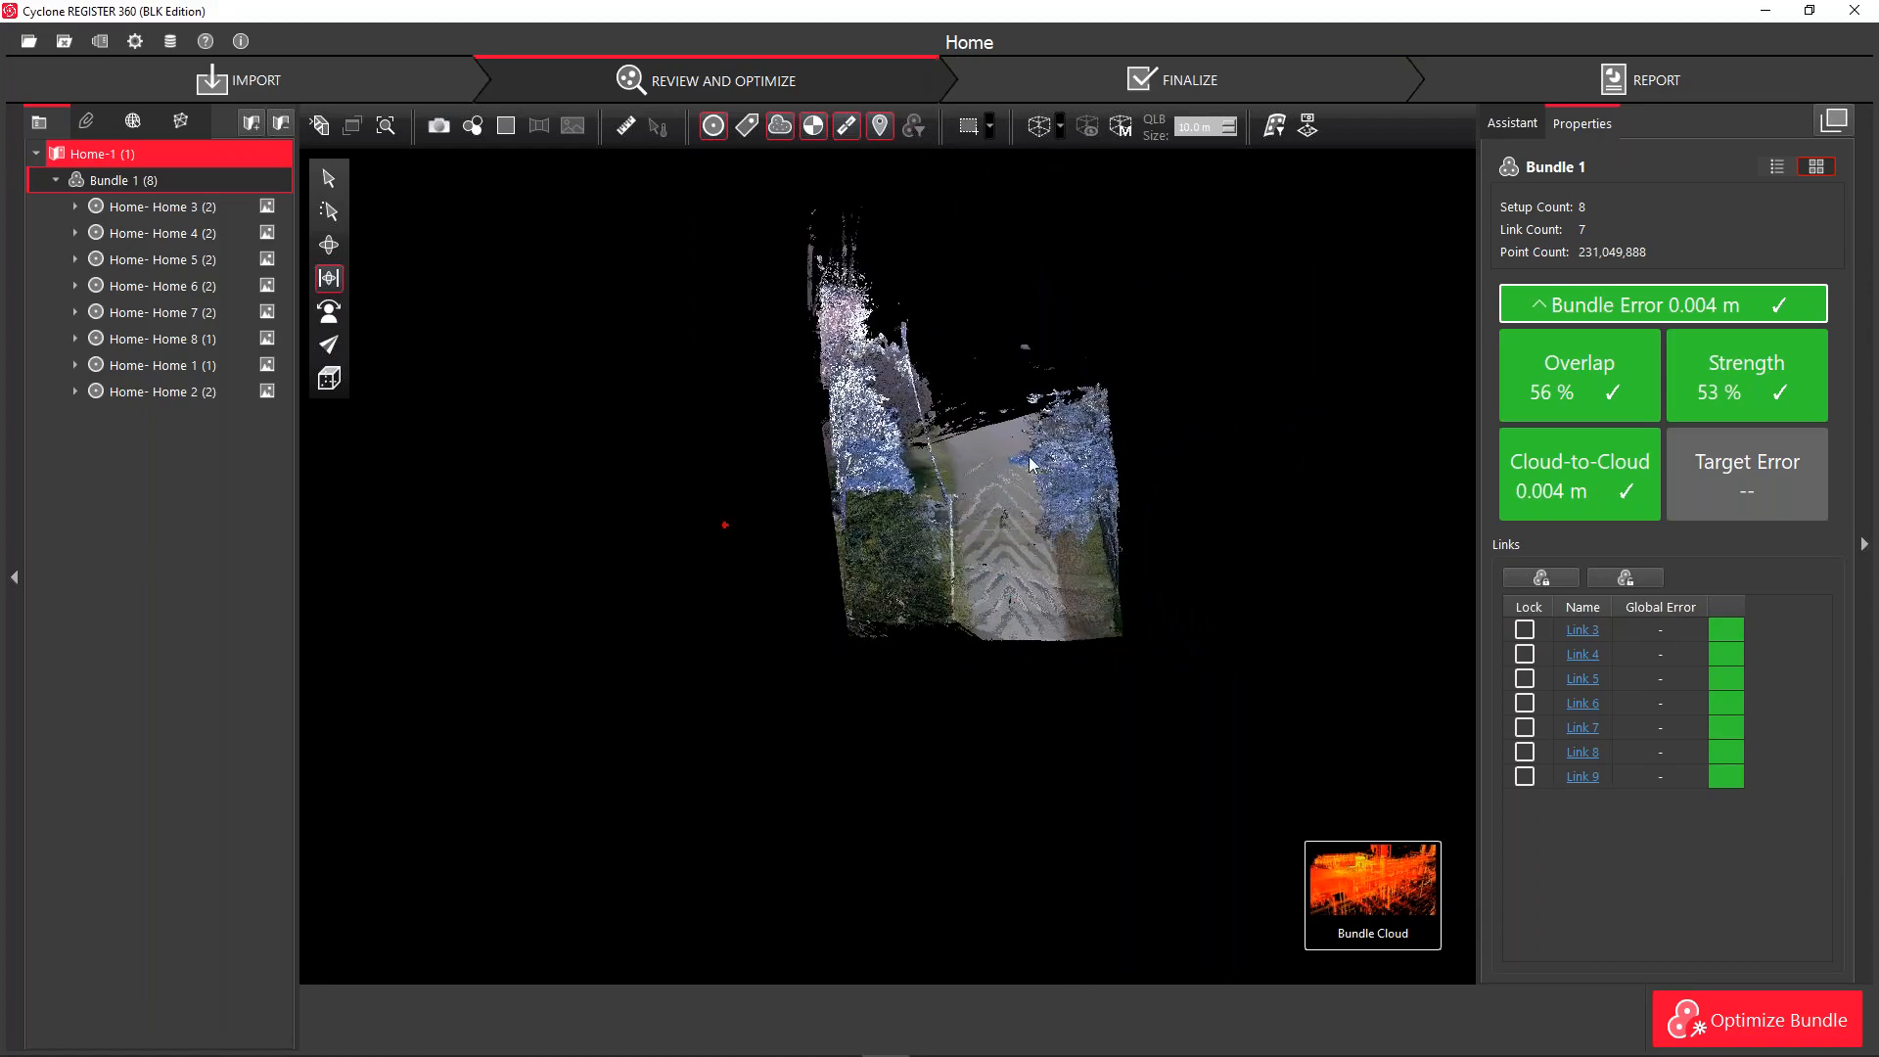
Run Detect Smooth Surface by picking the road, marking the strip's points red
click(1275, 131)
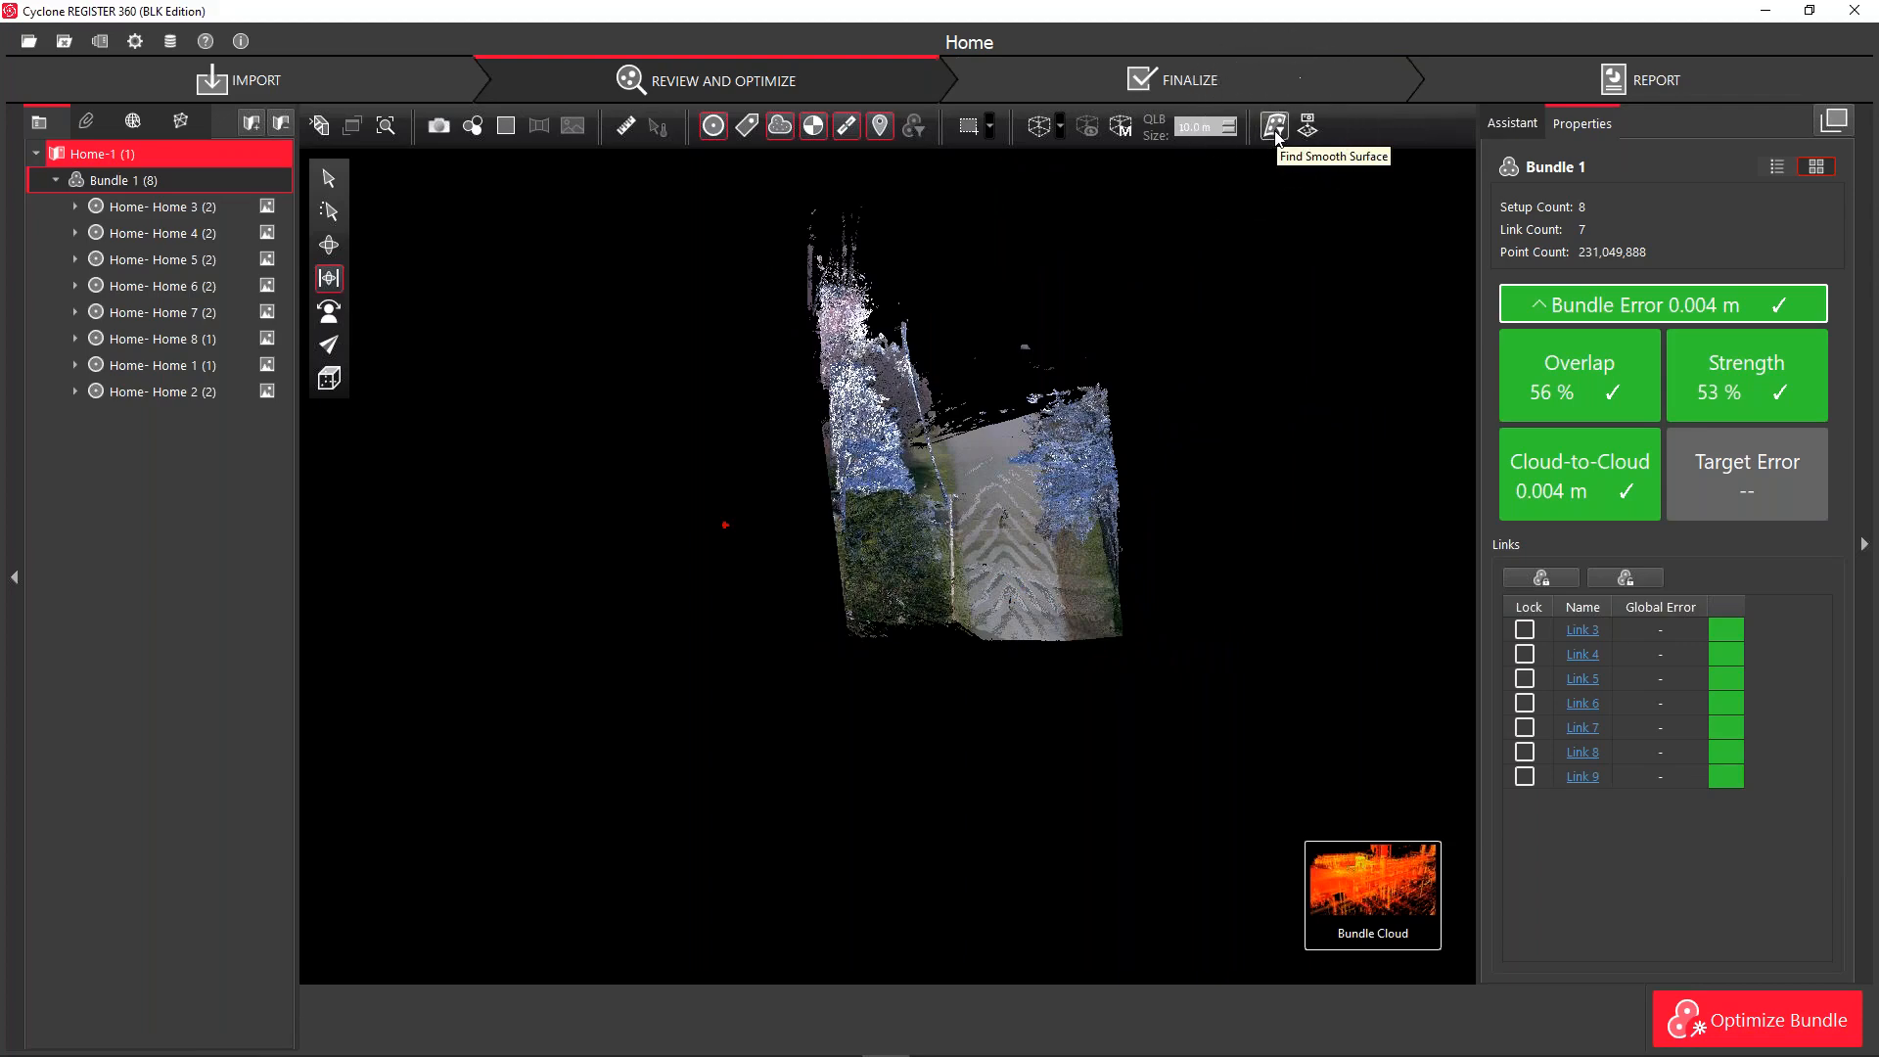
click(1275, 131)
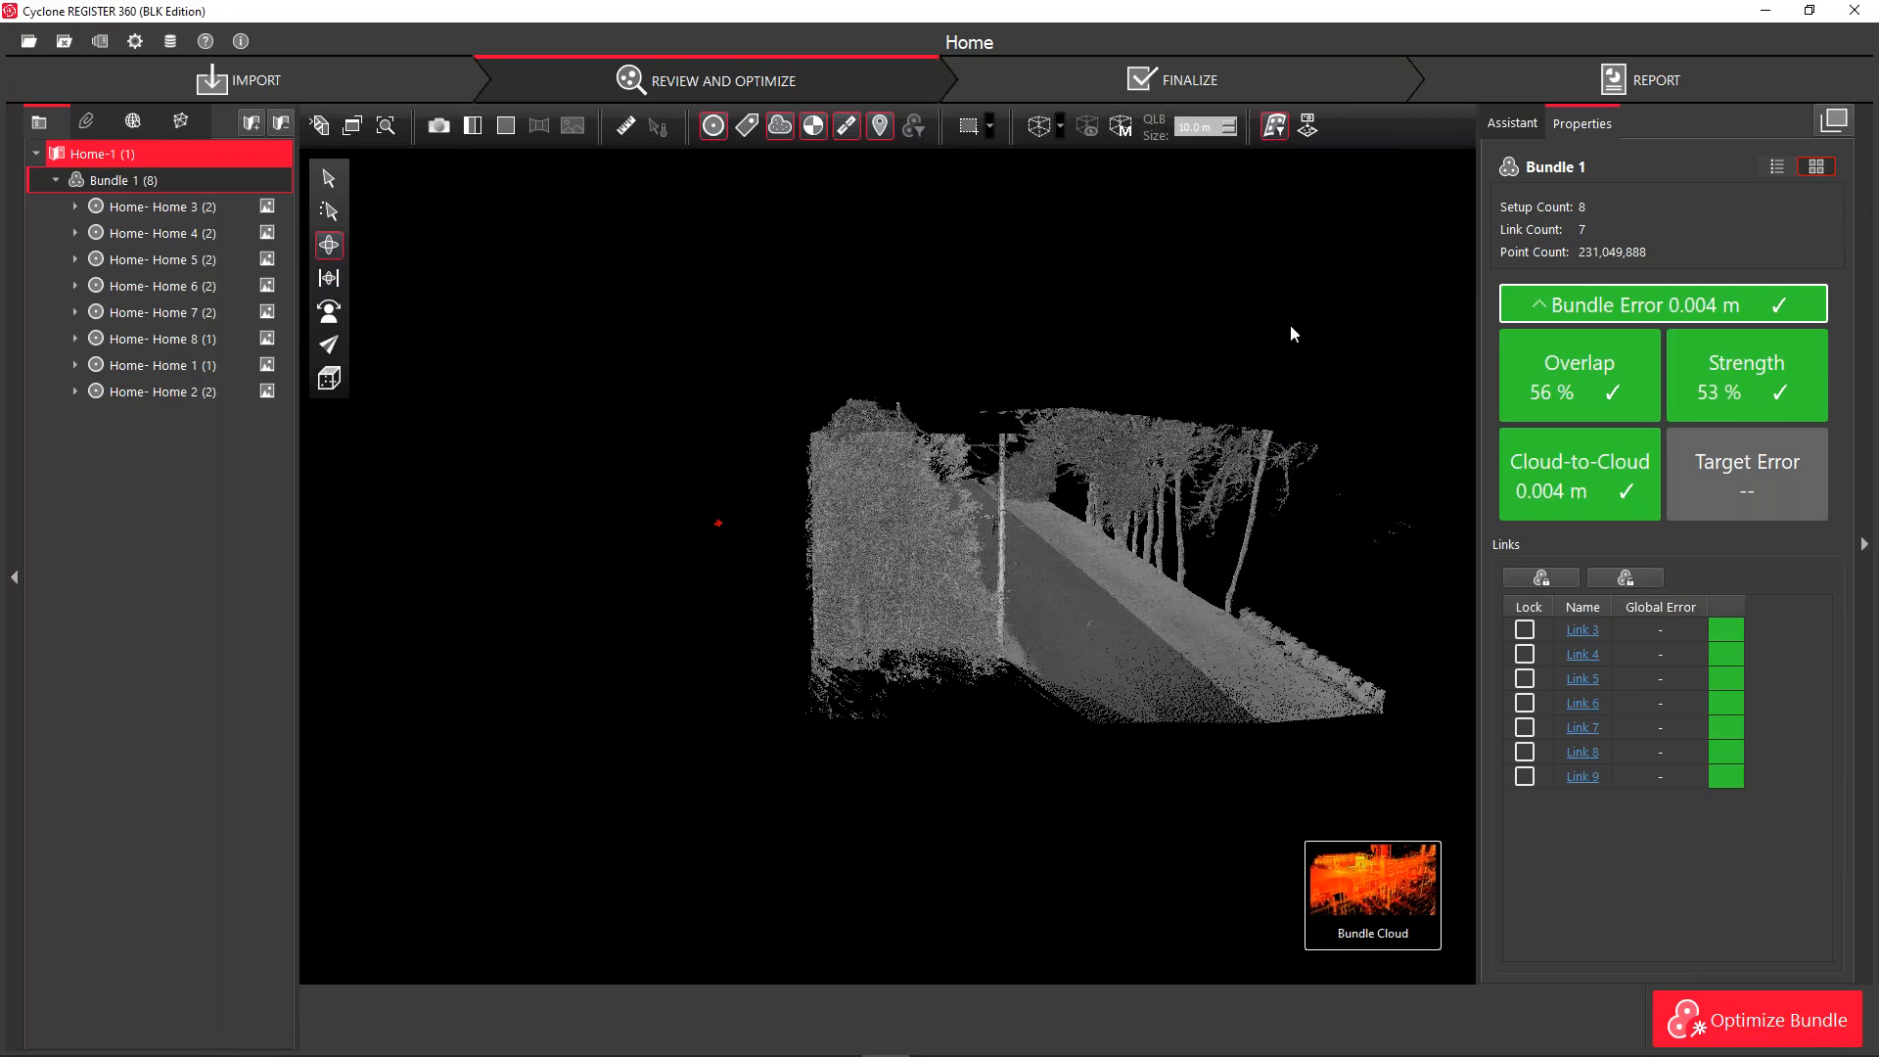
drag(1292, 401, 1002, 407)
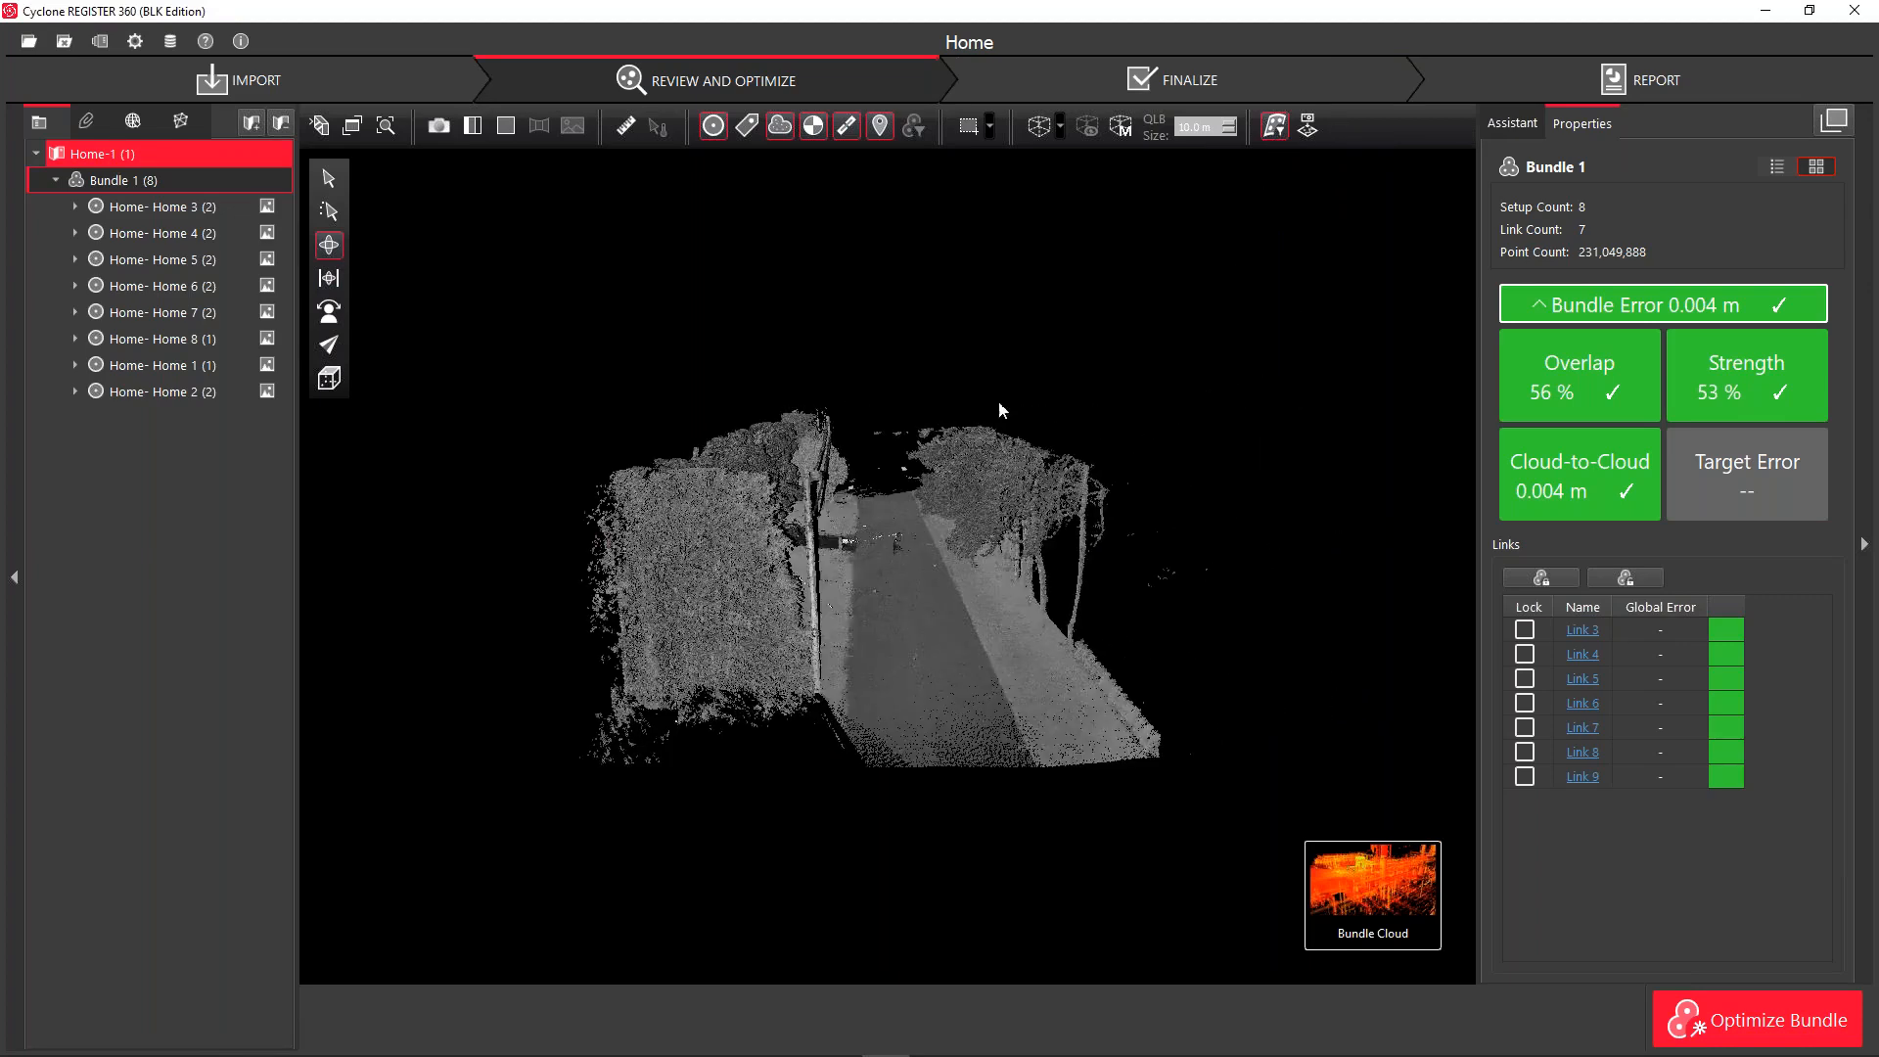
click(329, 178)
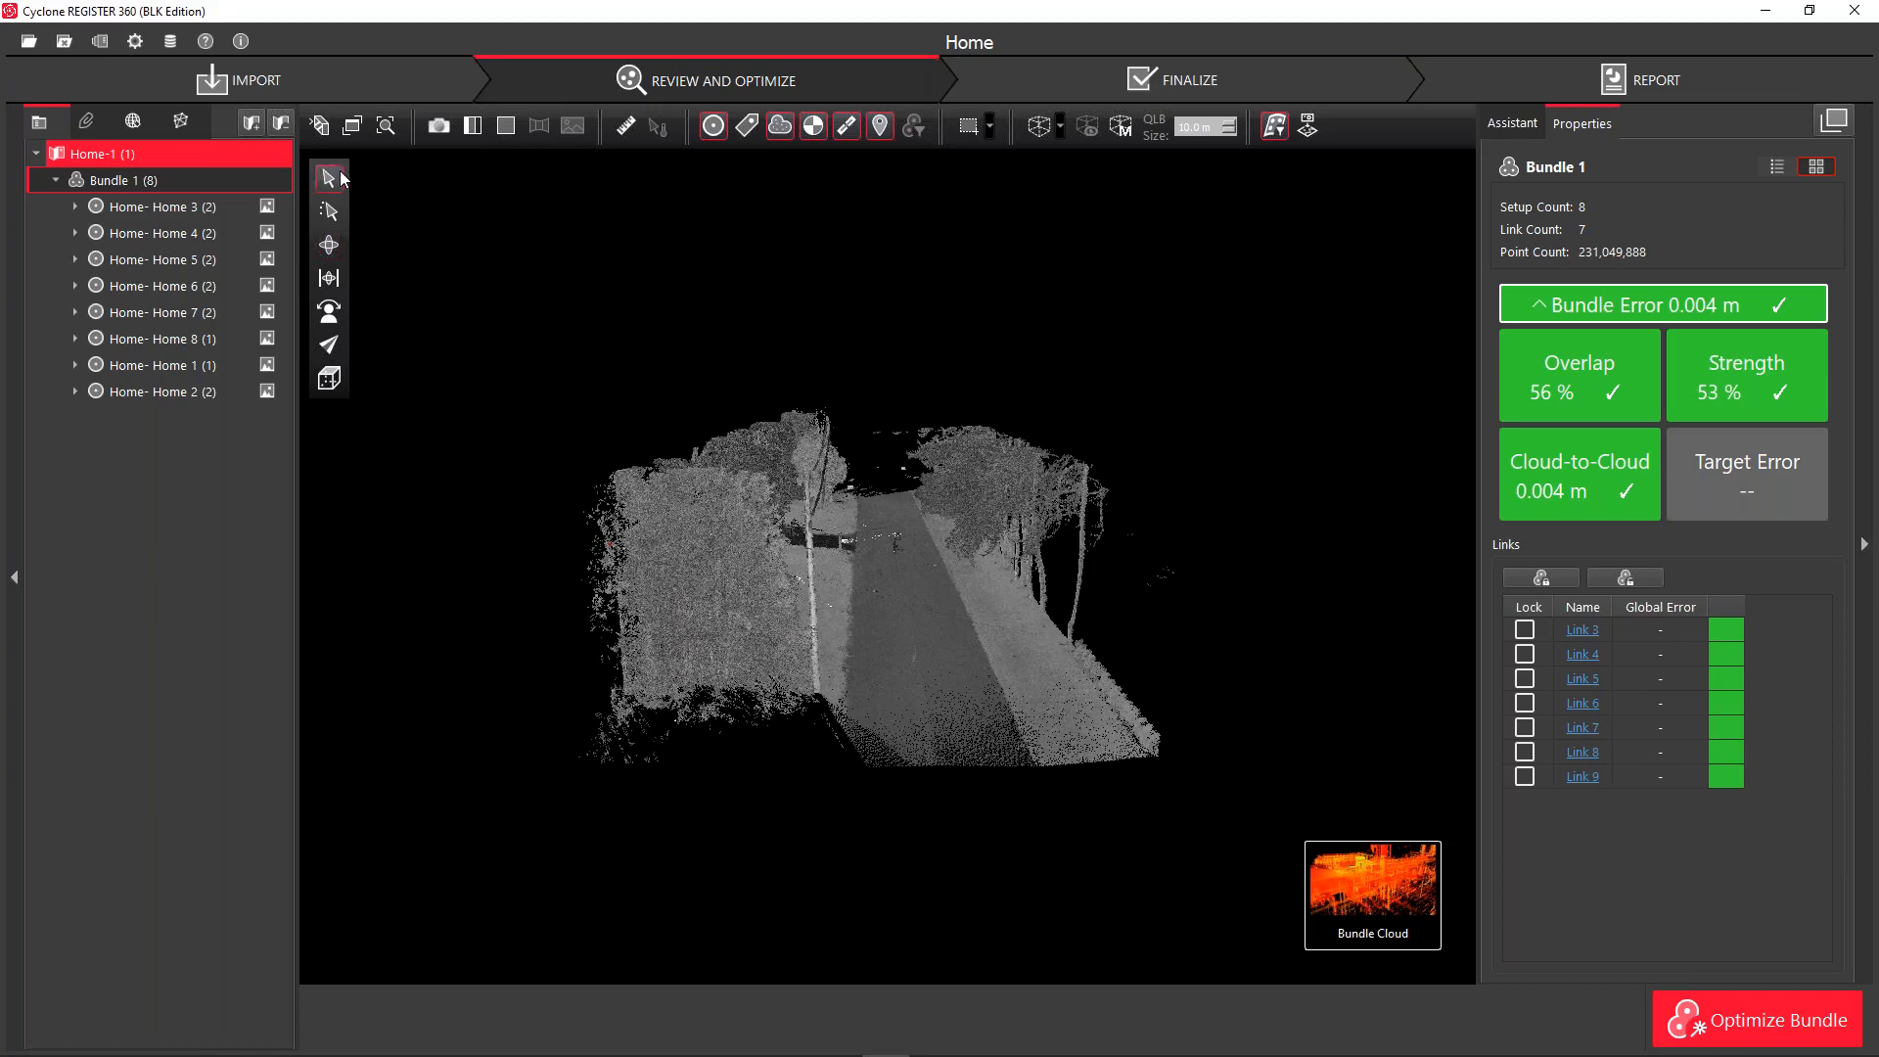
click(342, 182)
click(921, 604)
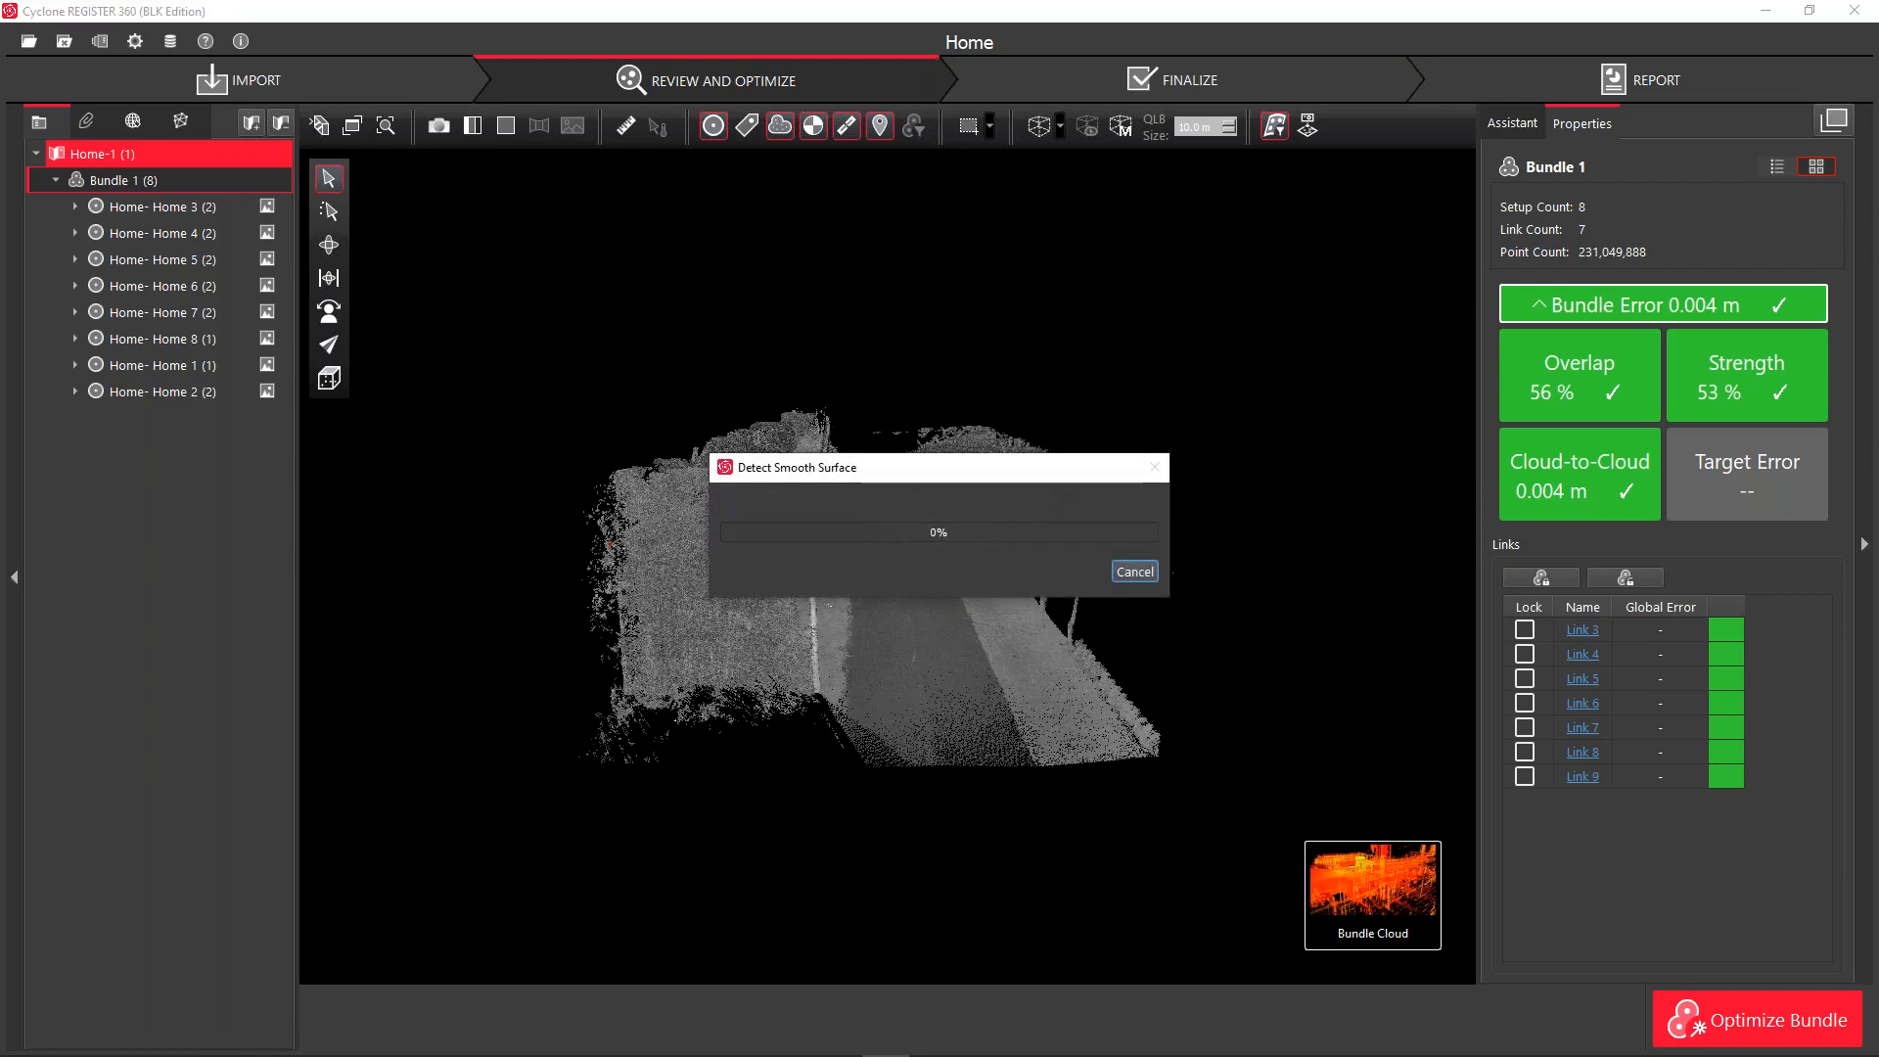
drag(901, 468, 901, 260)
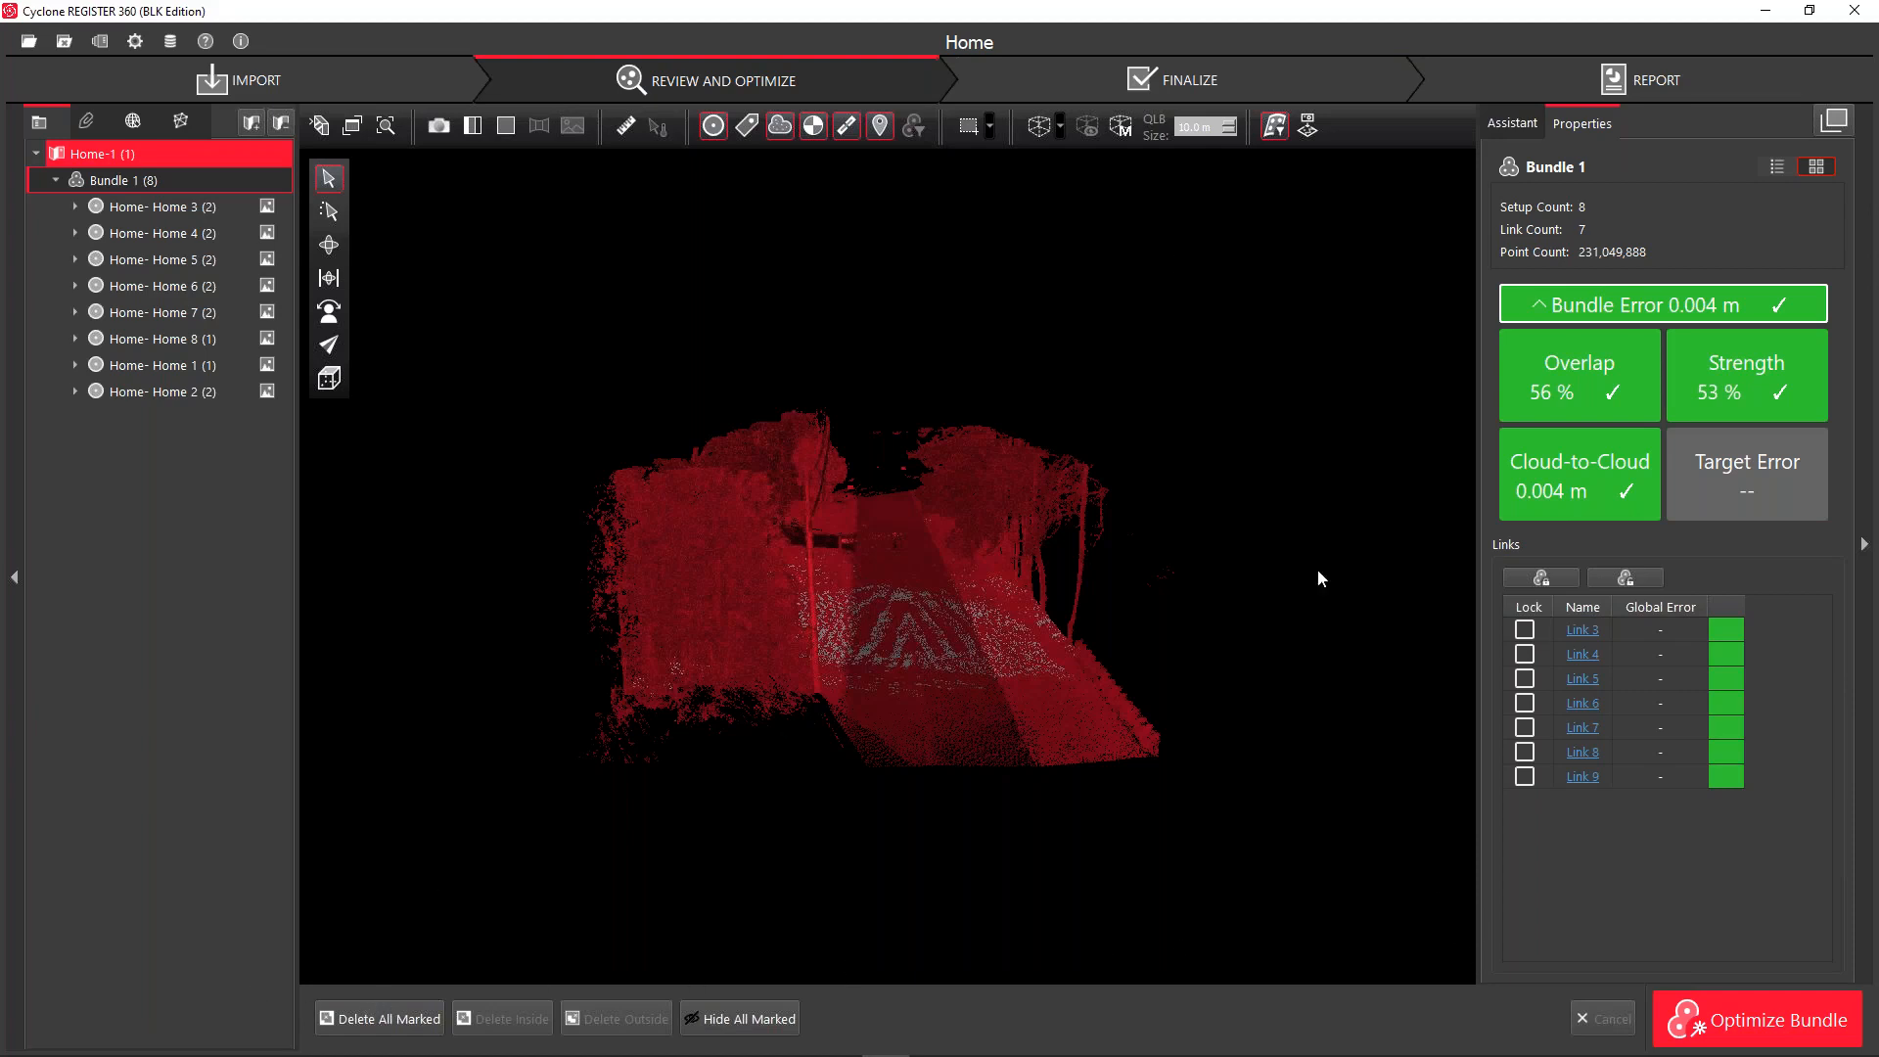
Turn off Smooth Surface and cancel finalizing, restoring the road strip's natural colours
click(1274, 126)
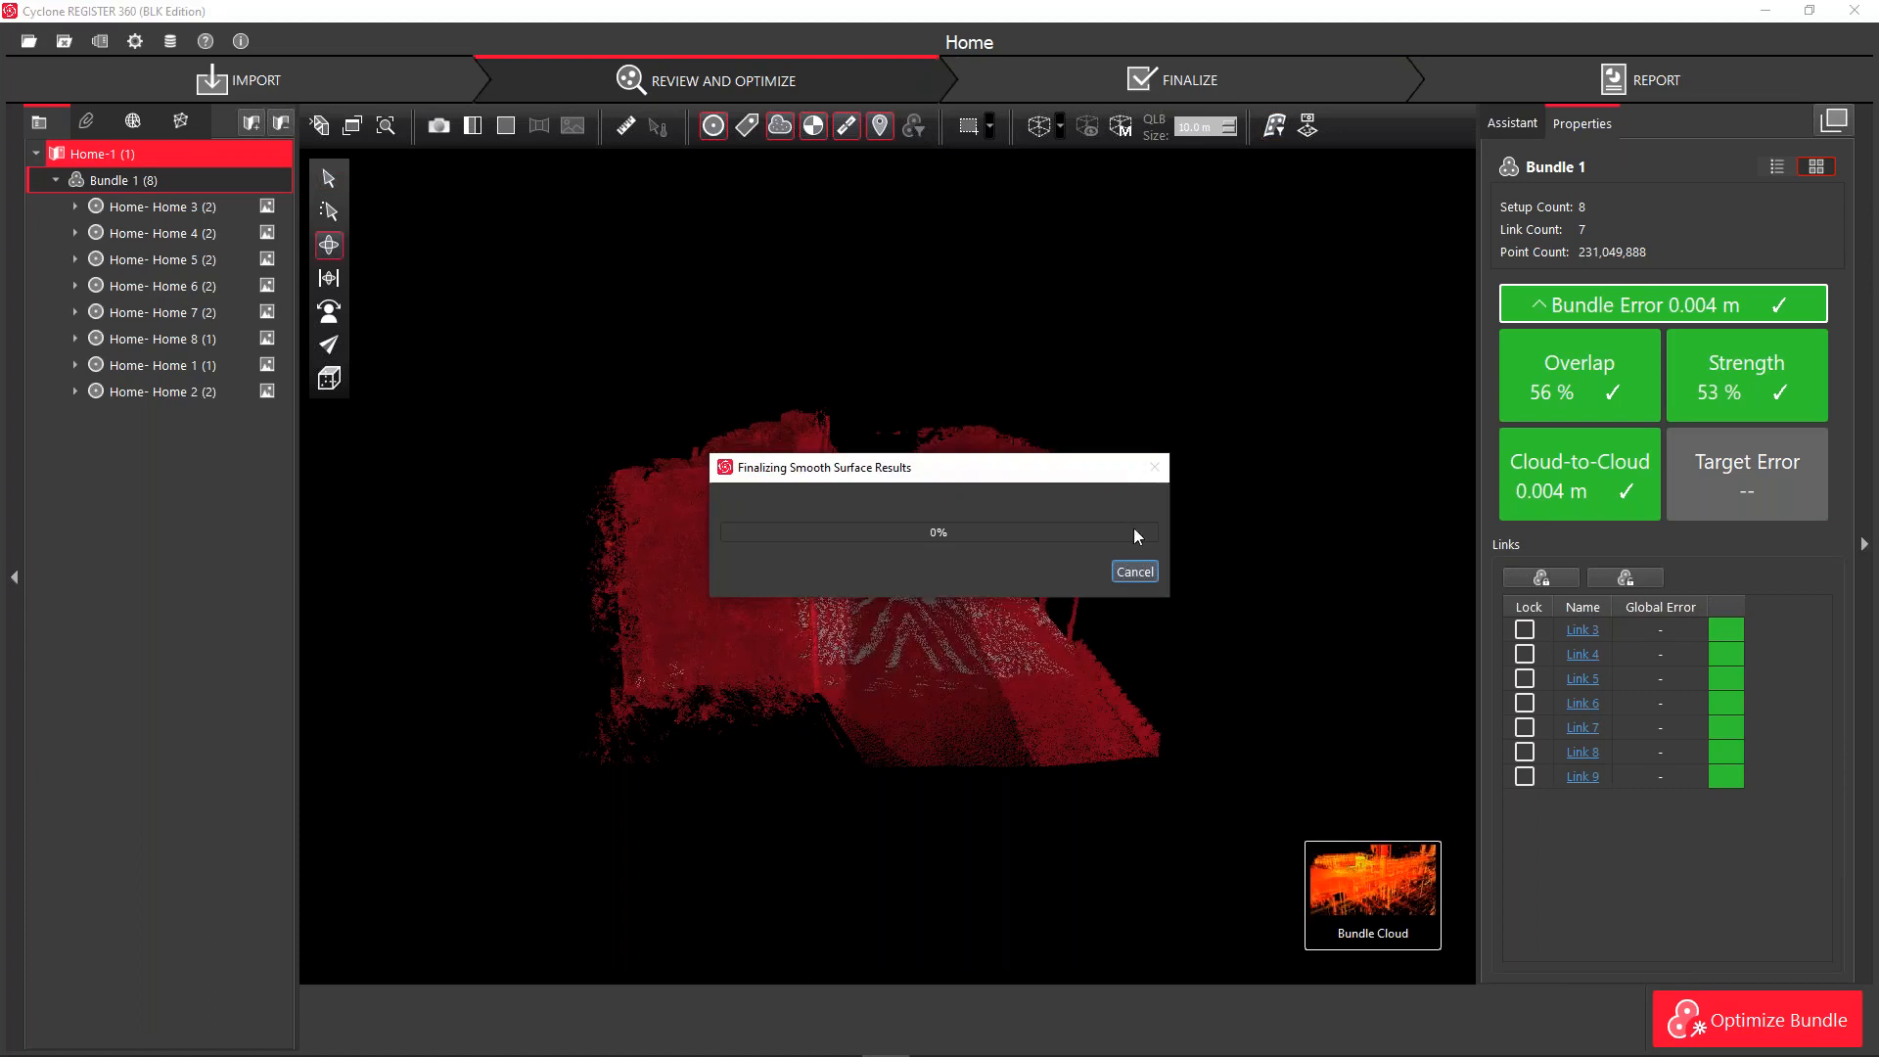
click(1132, 572)
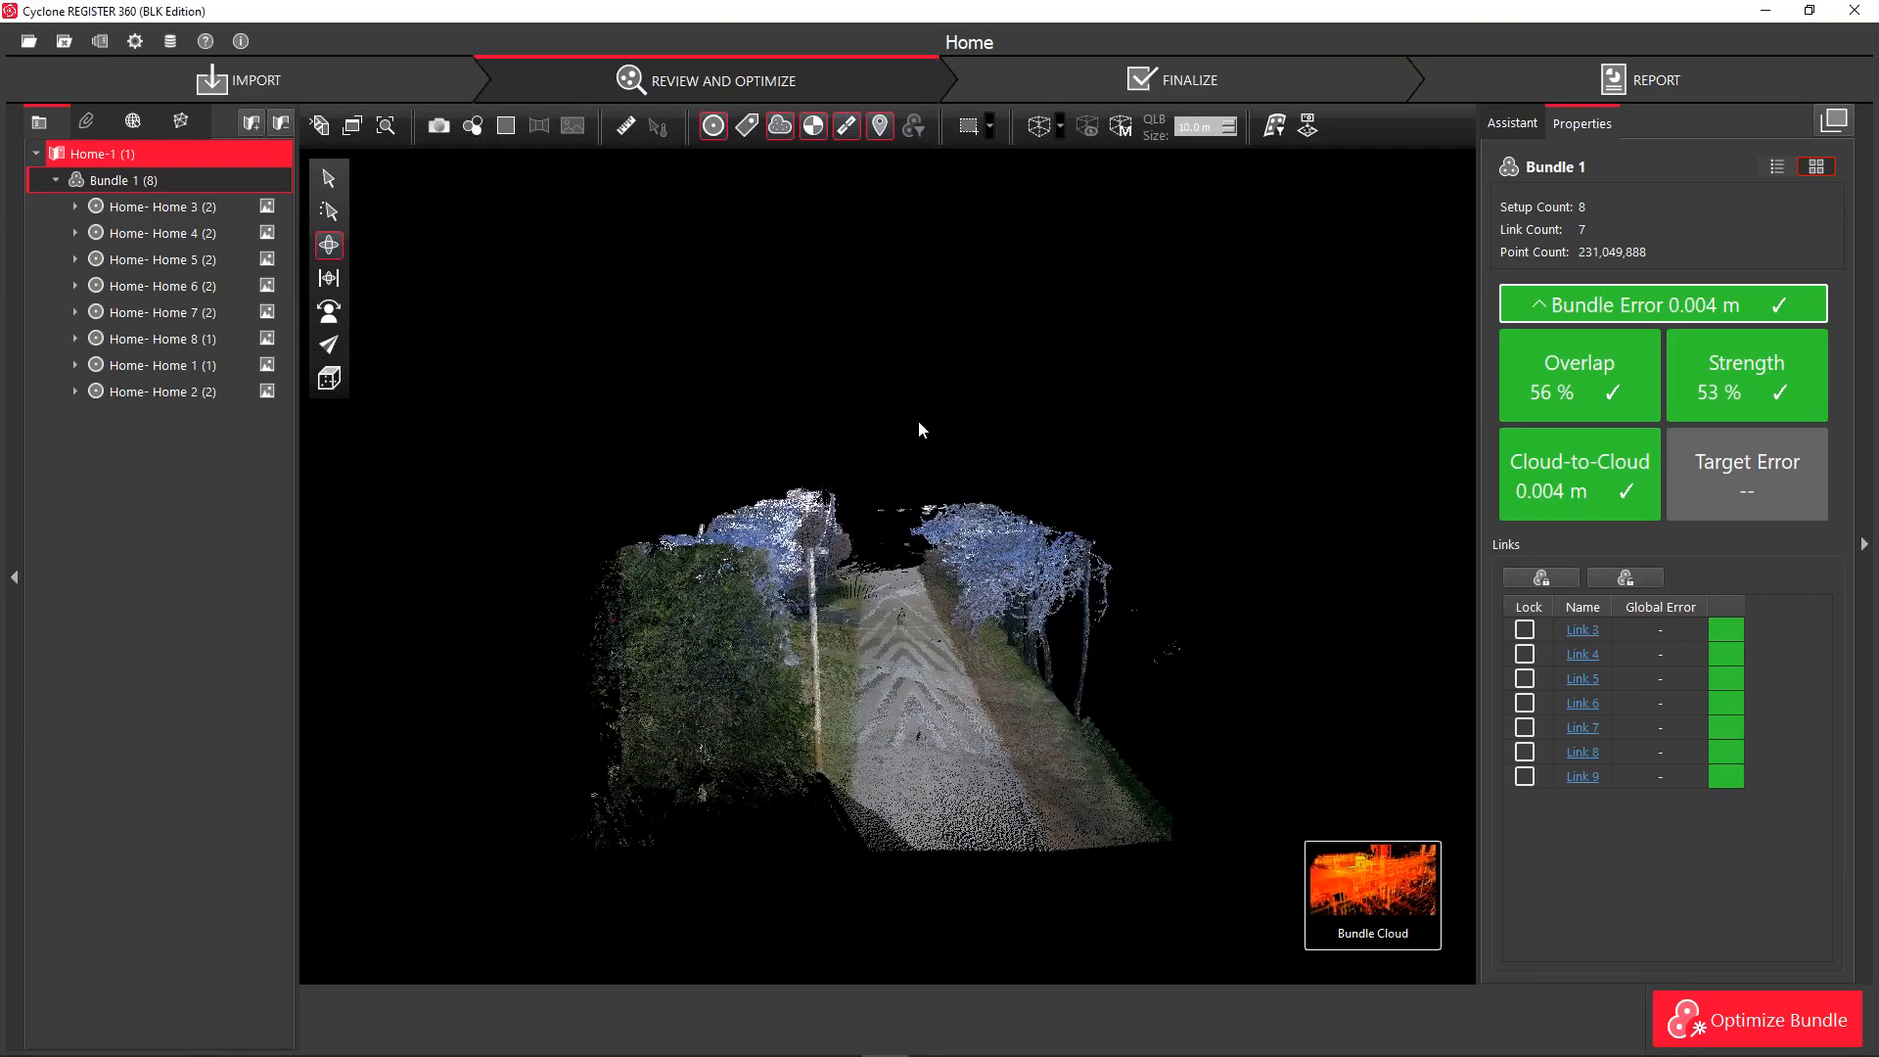
Lower the view to street level and pick the road with Smooth Surface on to mark surroundings red
scroll(908, 617, up, 5)
drag(914, 666, 908, 848)
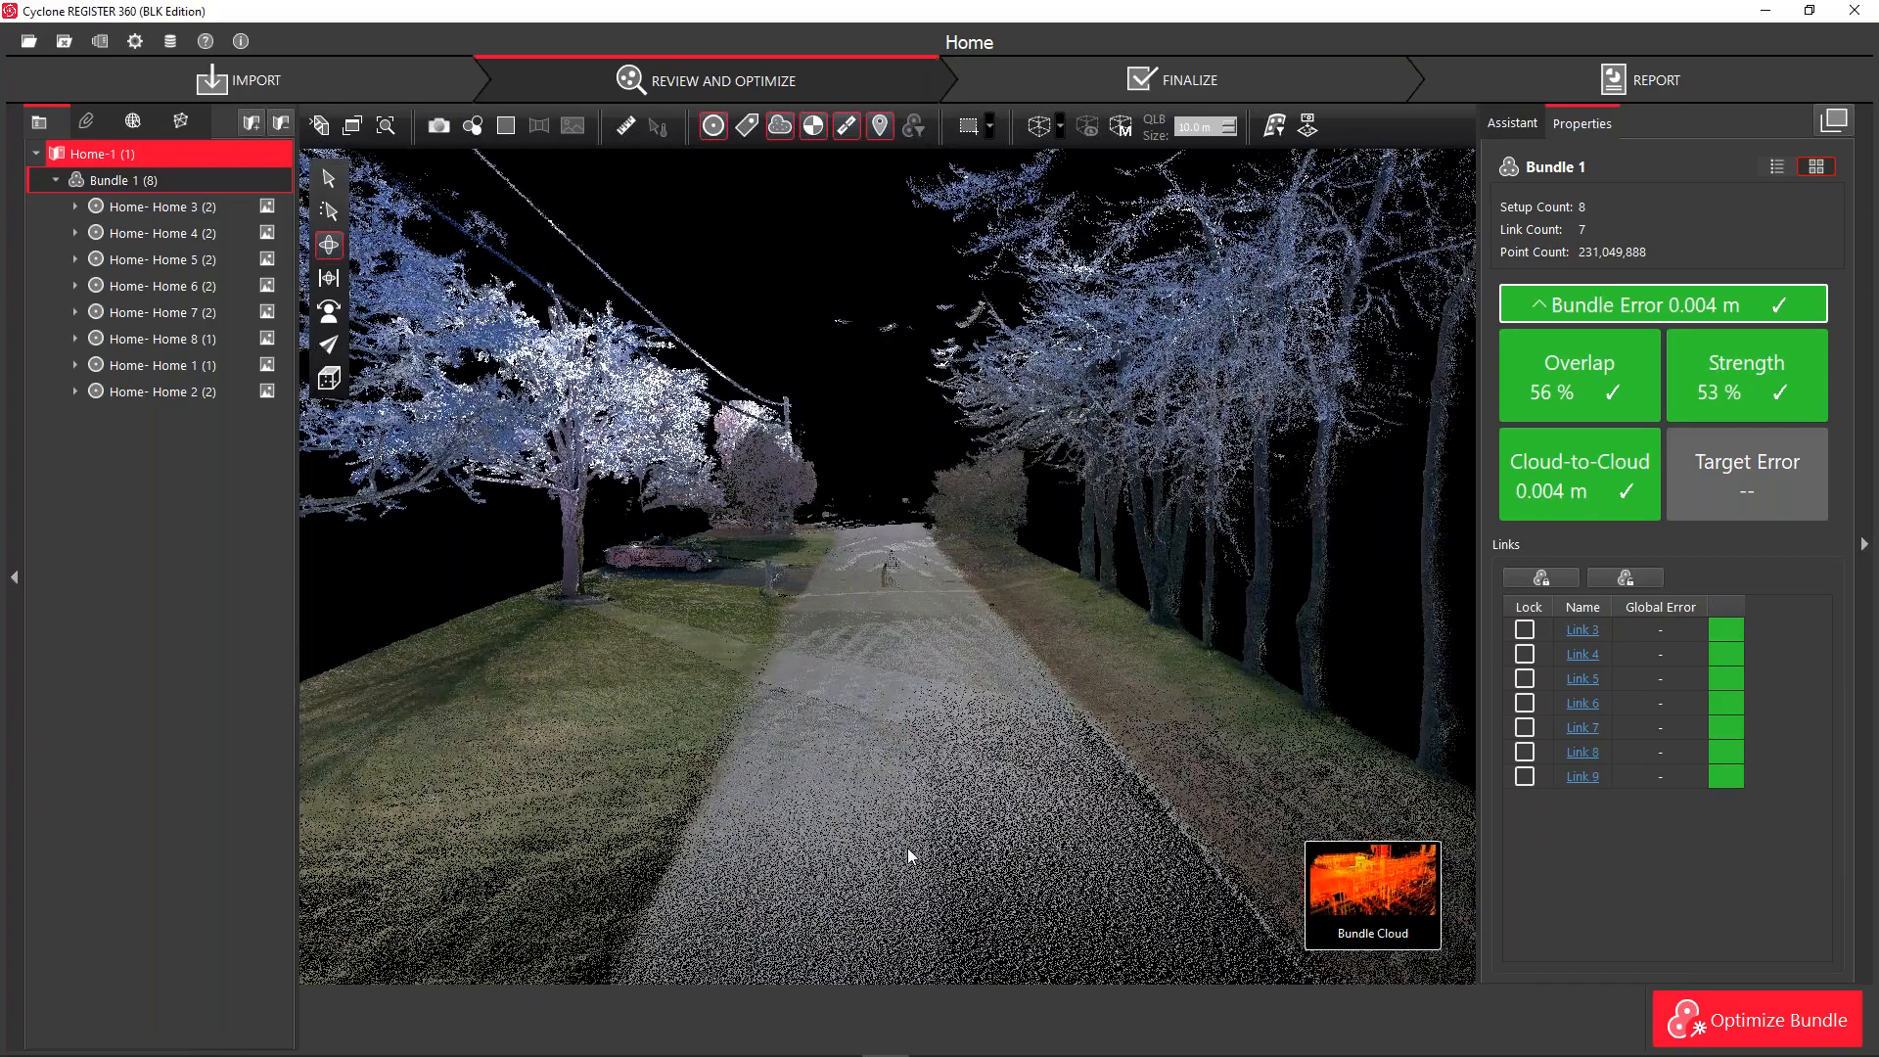
scroll(908, 846, up, 2)
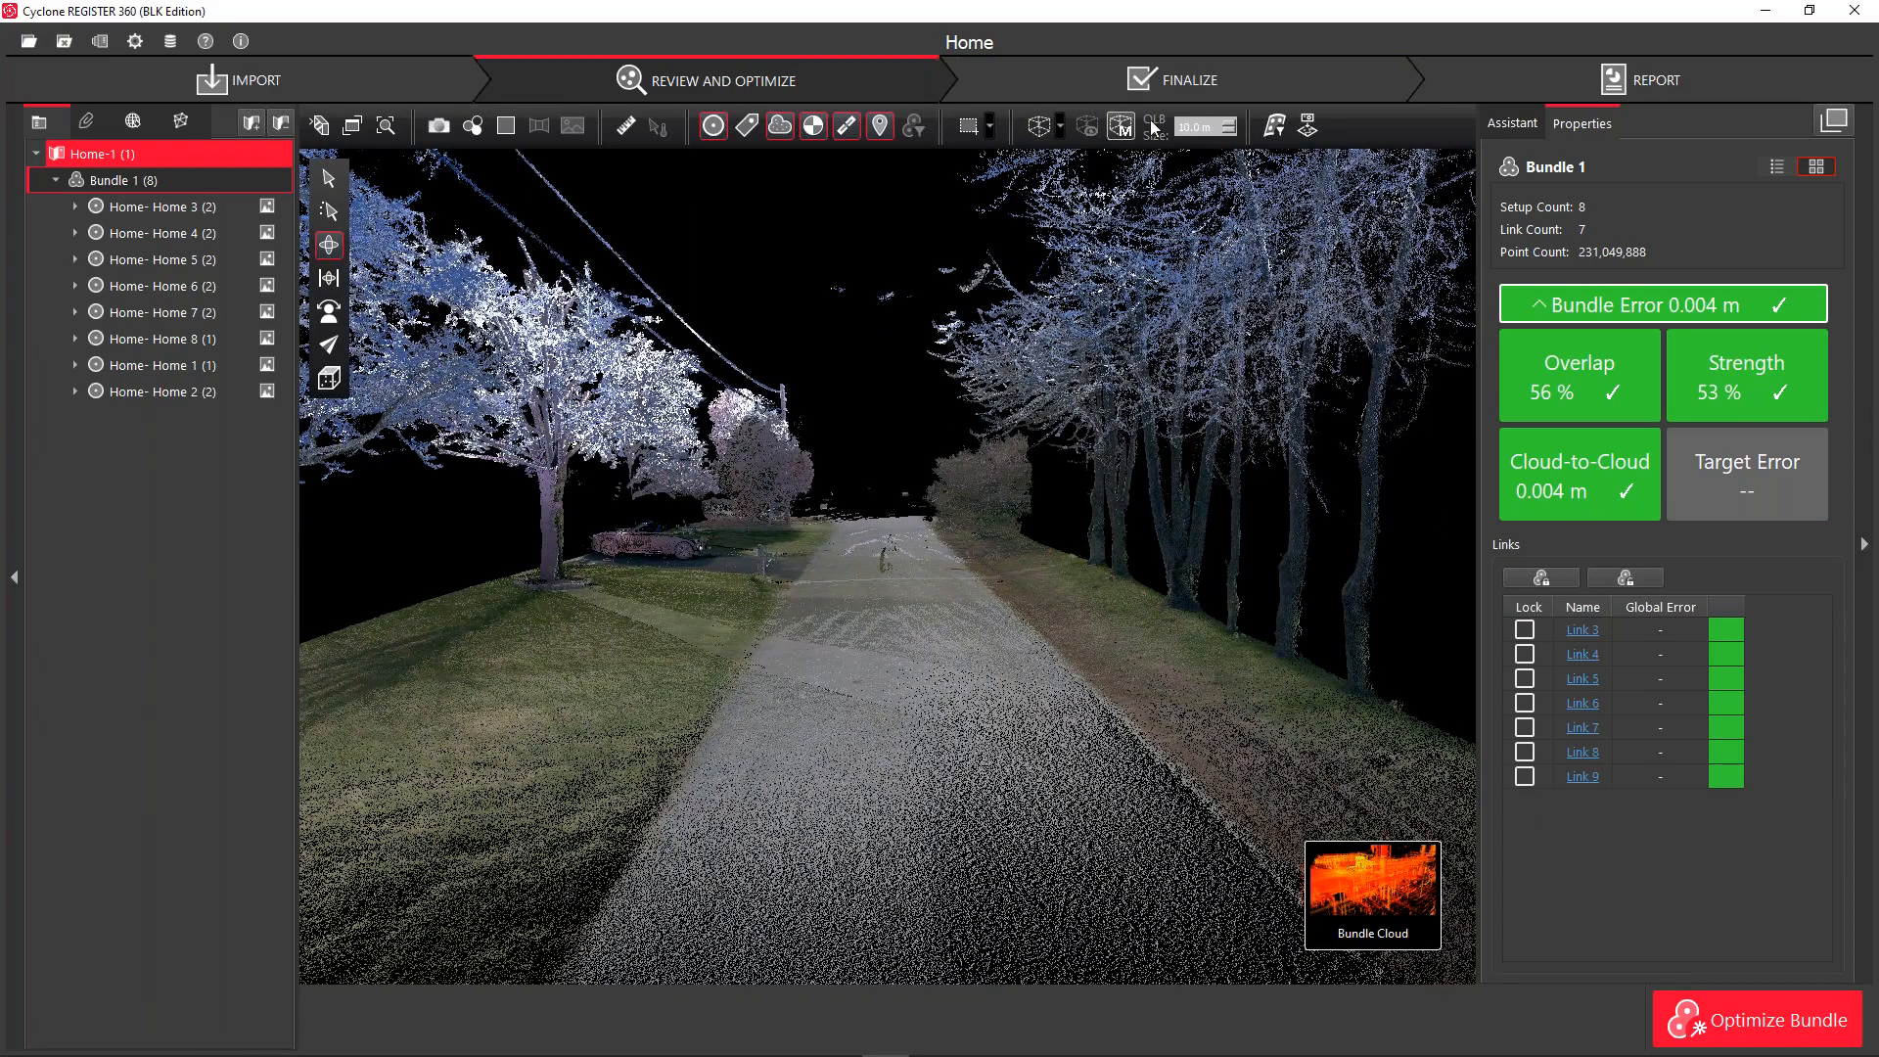
click(1276, 132)
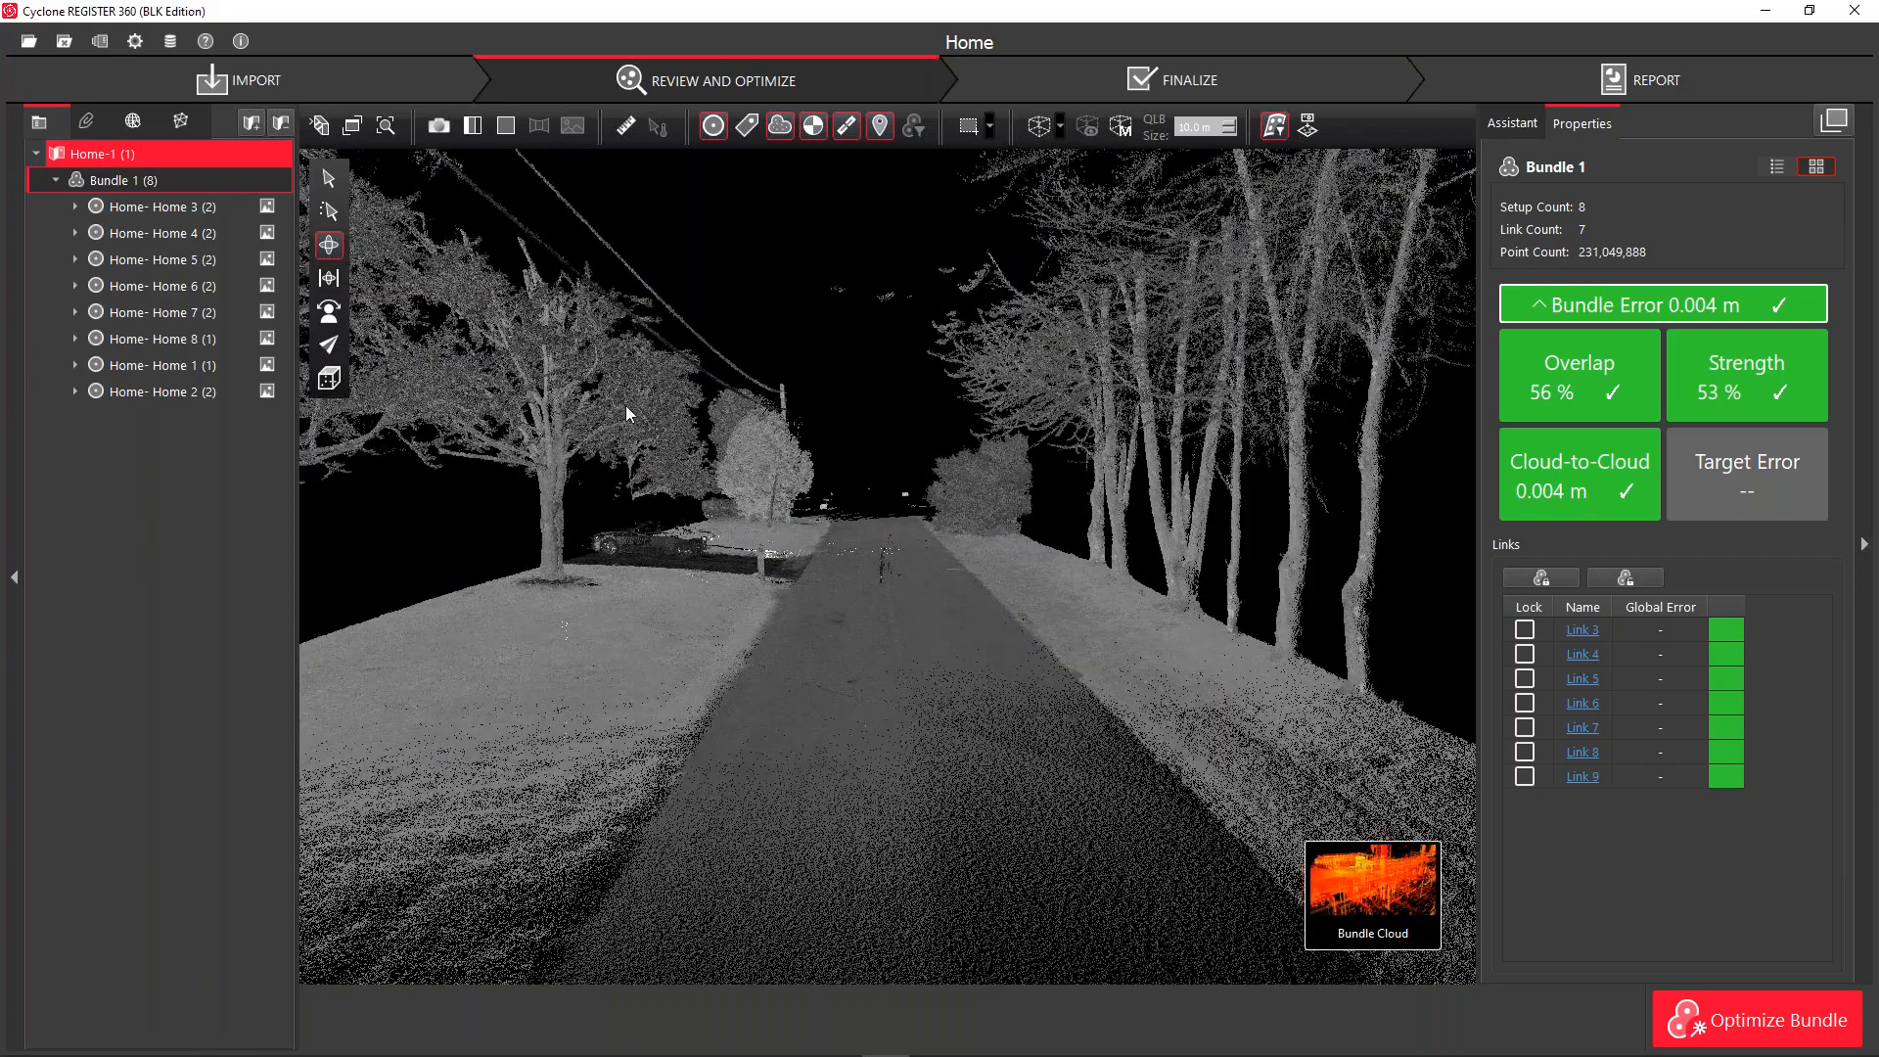
click(329, 178)
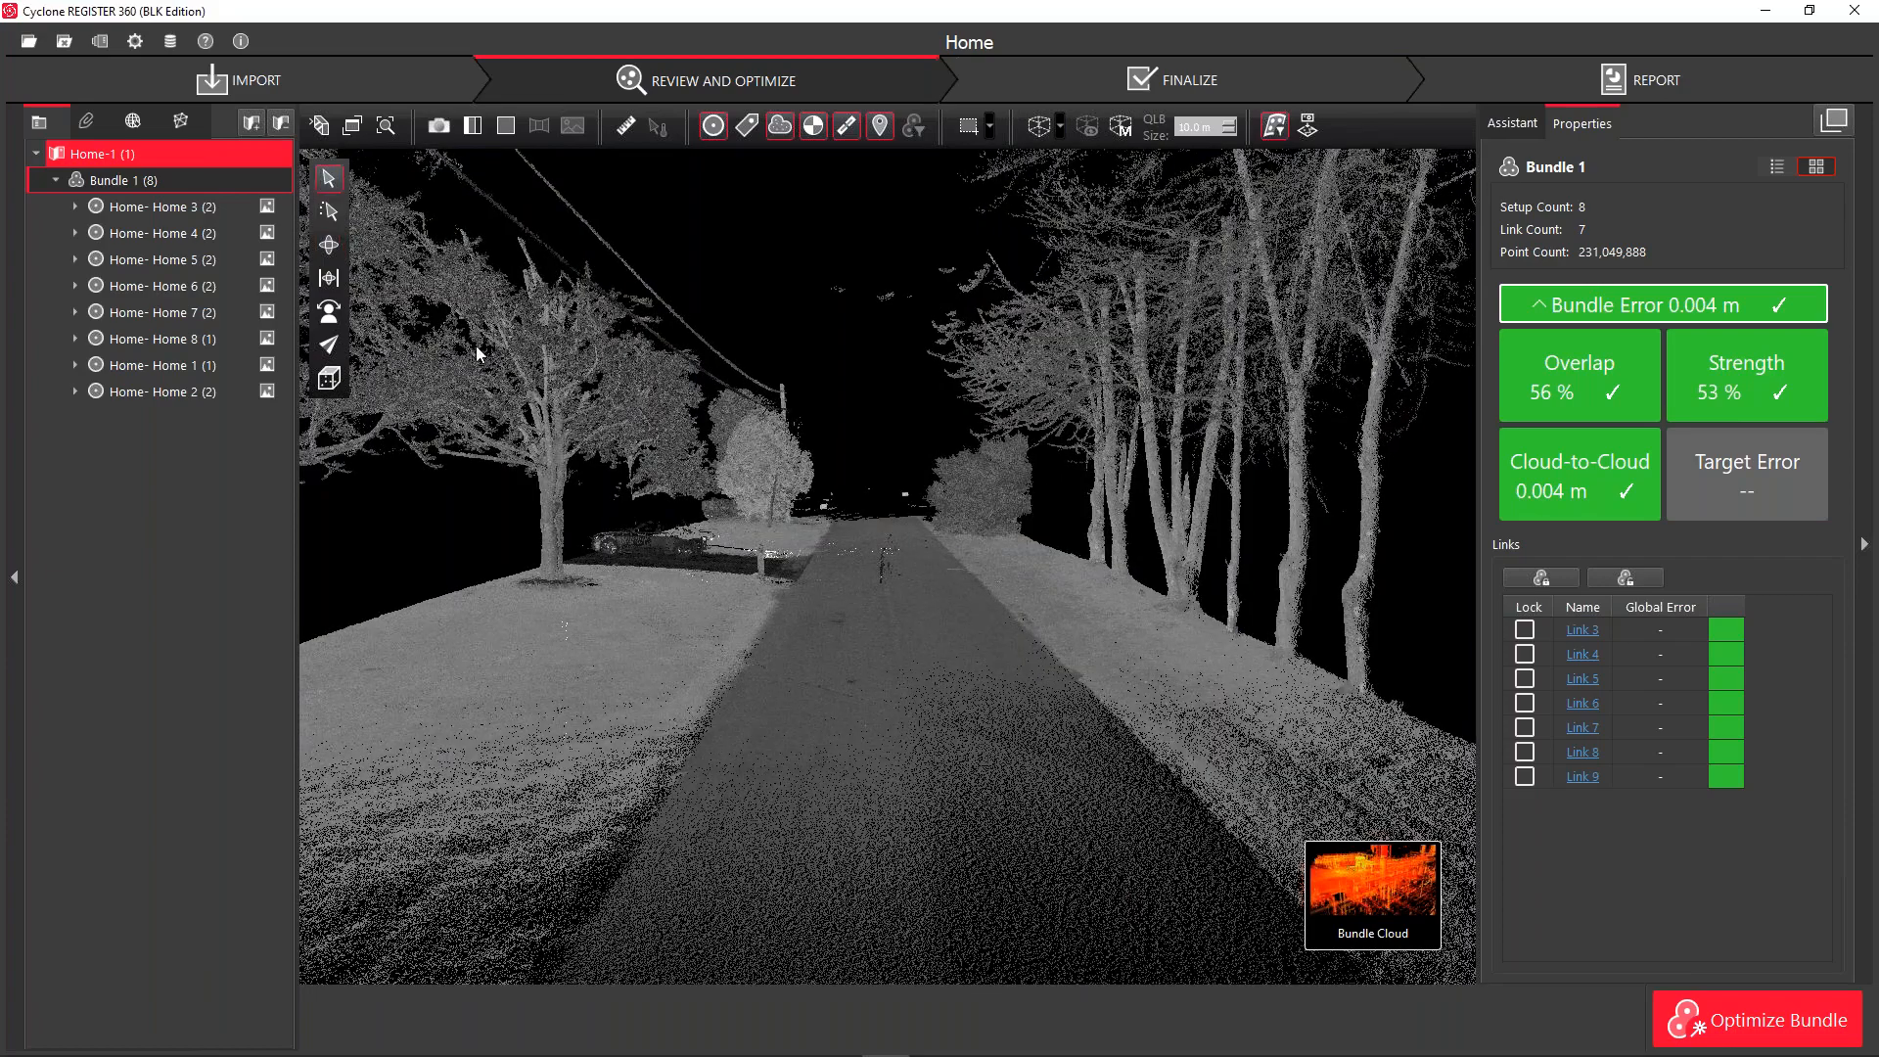
click(885, 762)
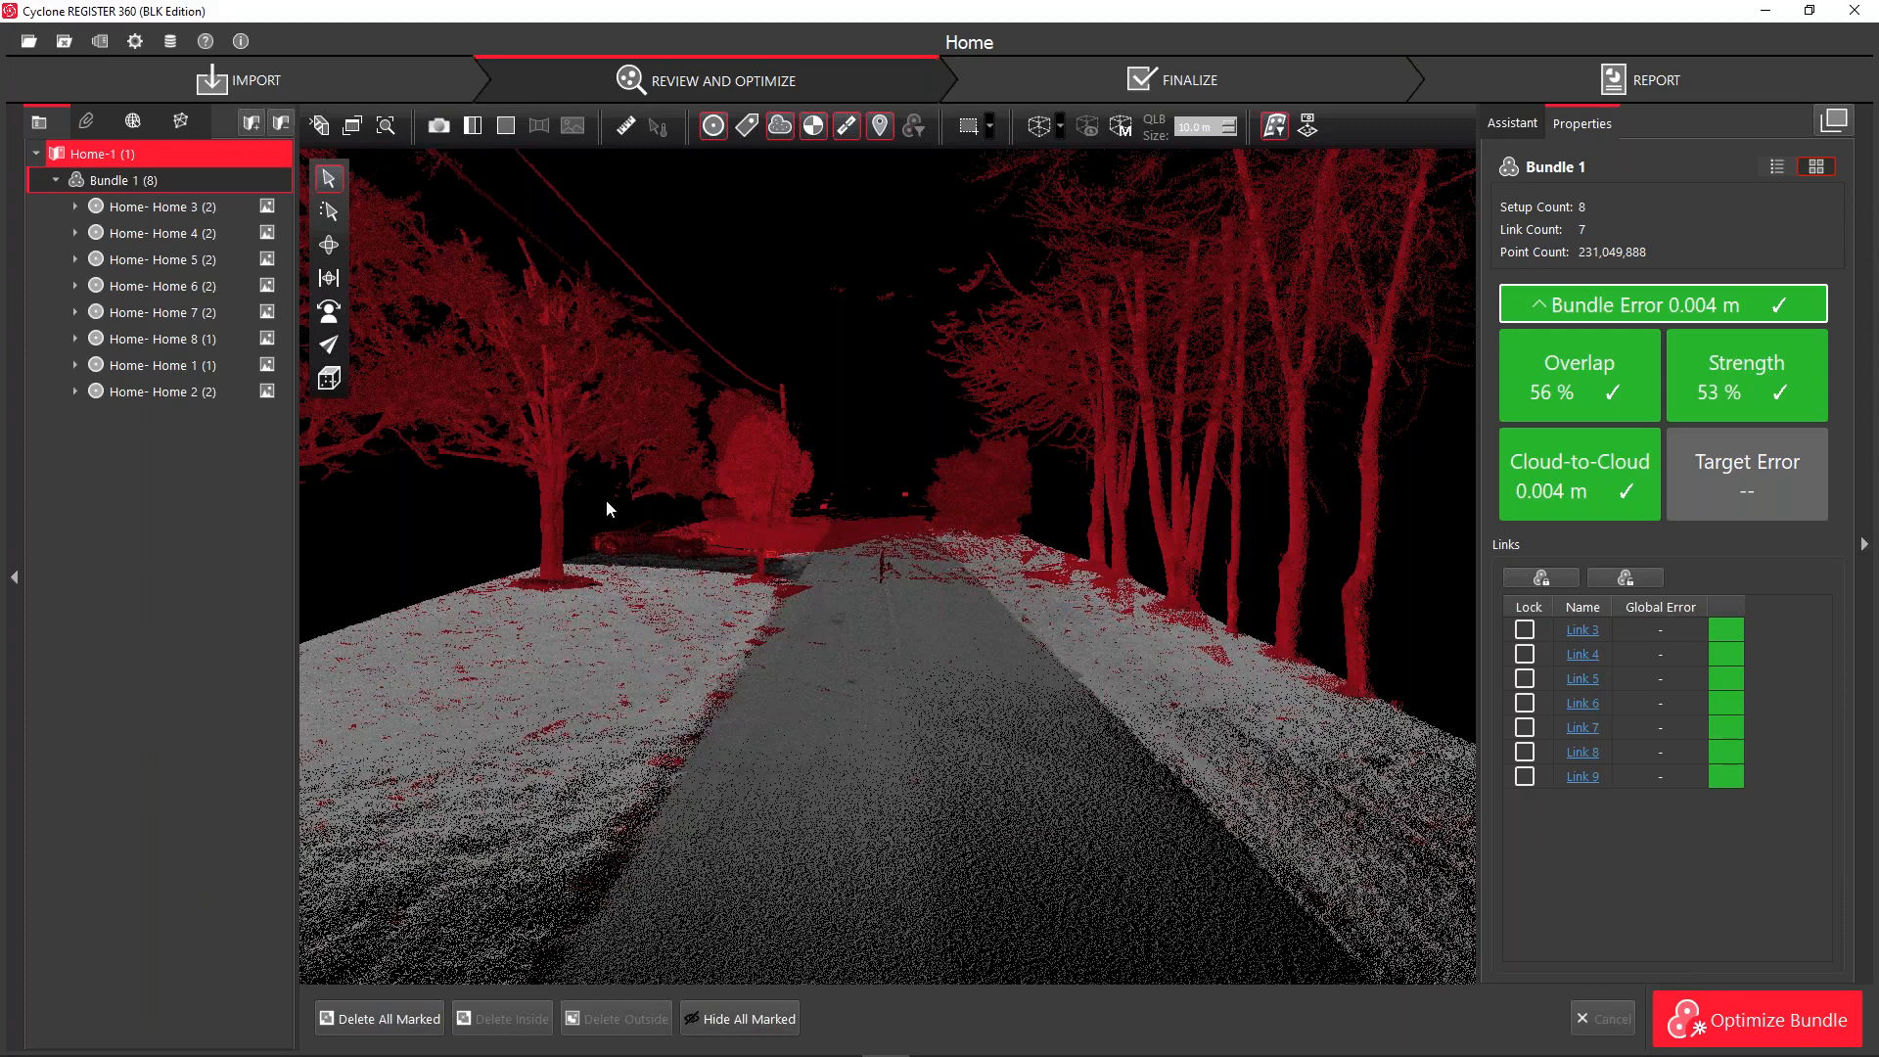
Hide and then delete all the red-marked trees and verges
click(738, 1020)
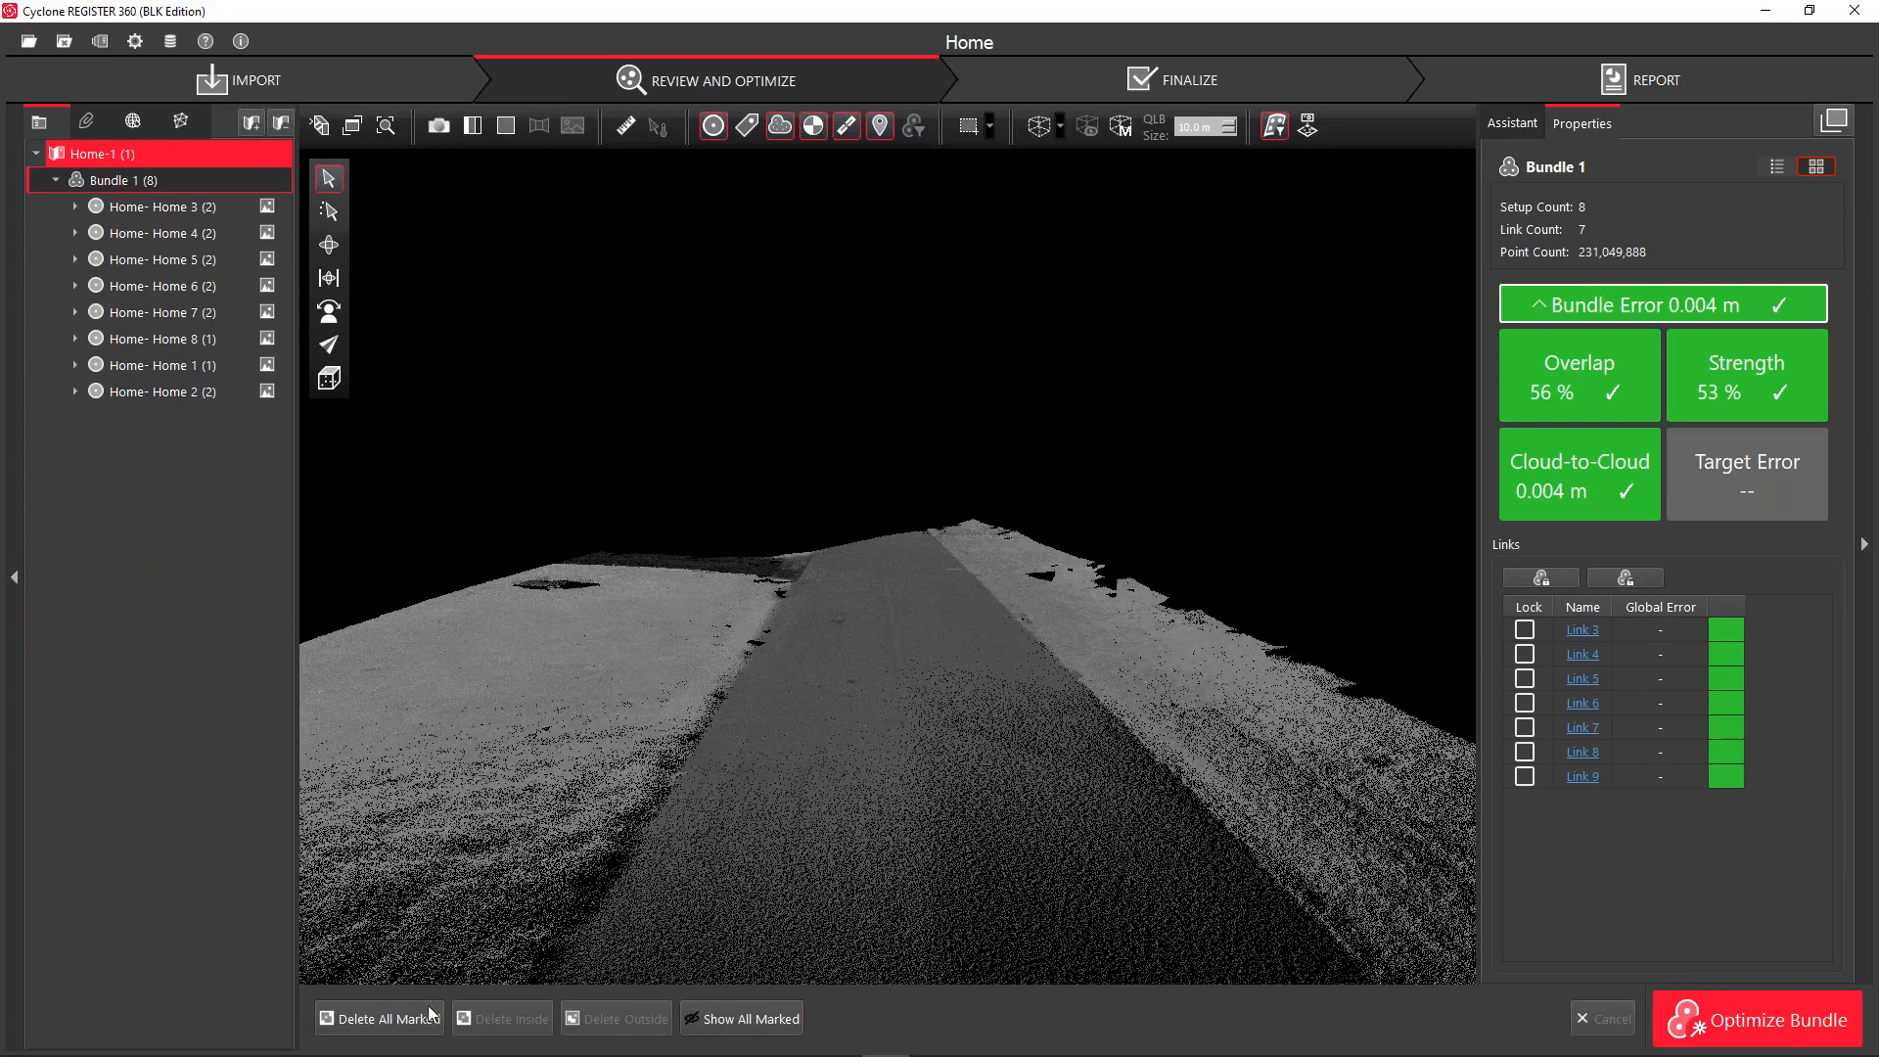
click(380, 1020)
Finalize the smooth-surface cleanup and uncheck Active for the Road limit box
click(1270, 133)
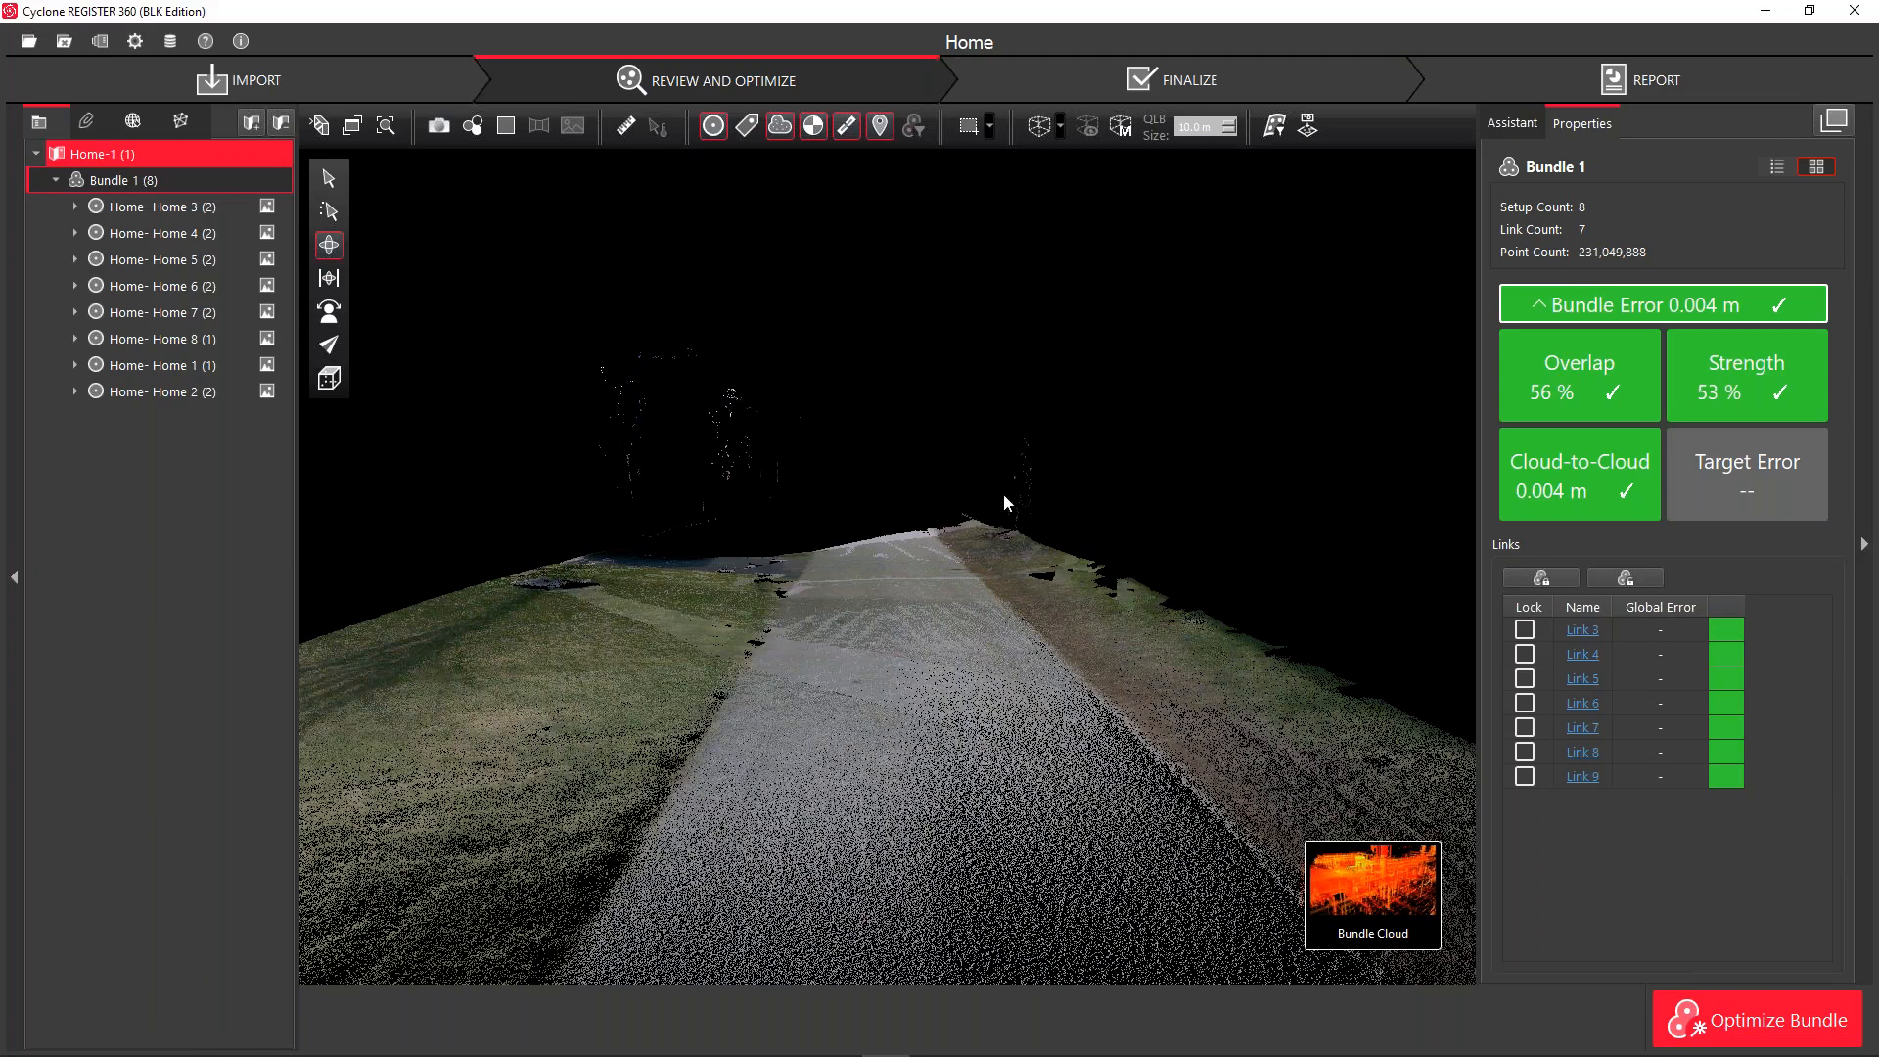
click(1115, 128)
click(532, 232)
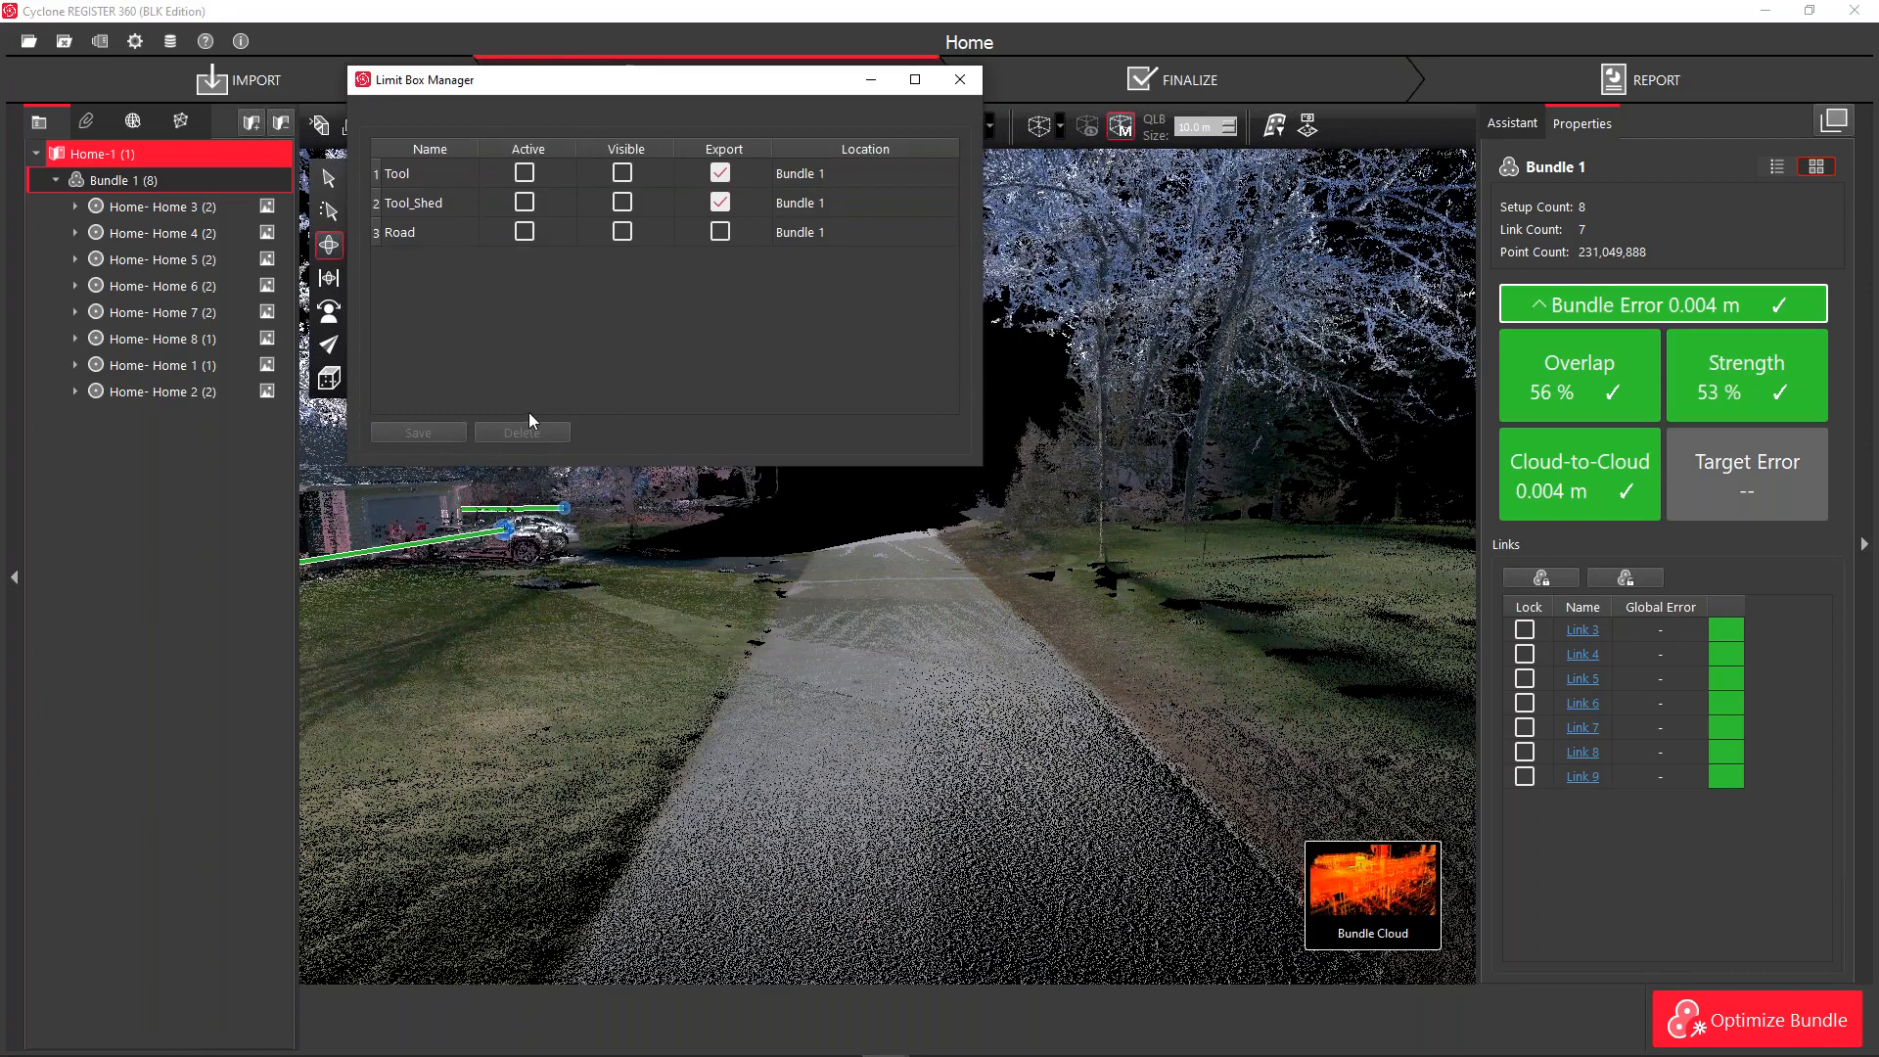
Close the Limit Box Manager and orbit to a top-down view of the whole site
click(964, 89)
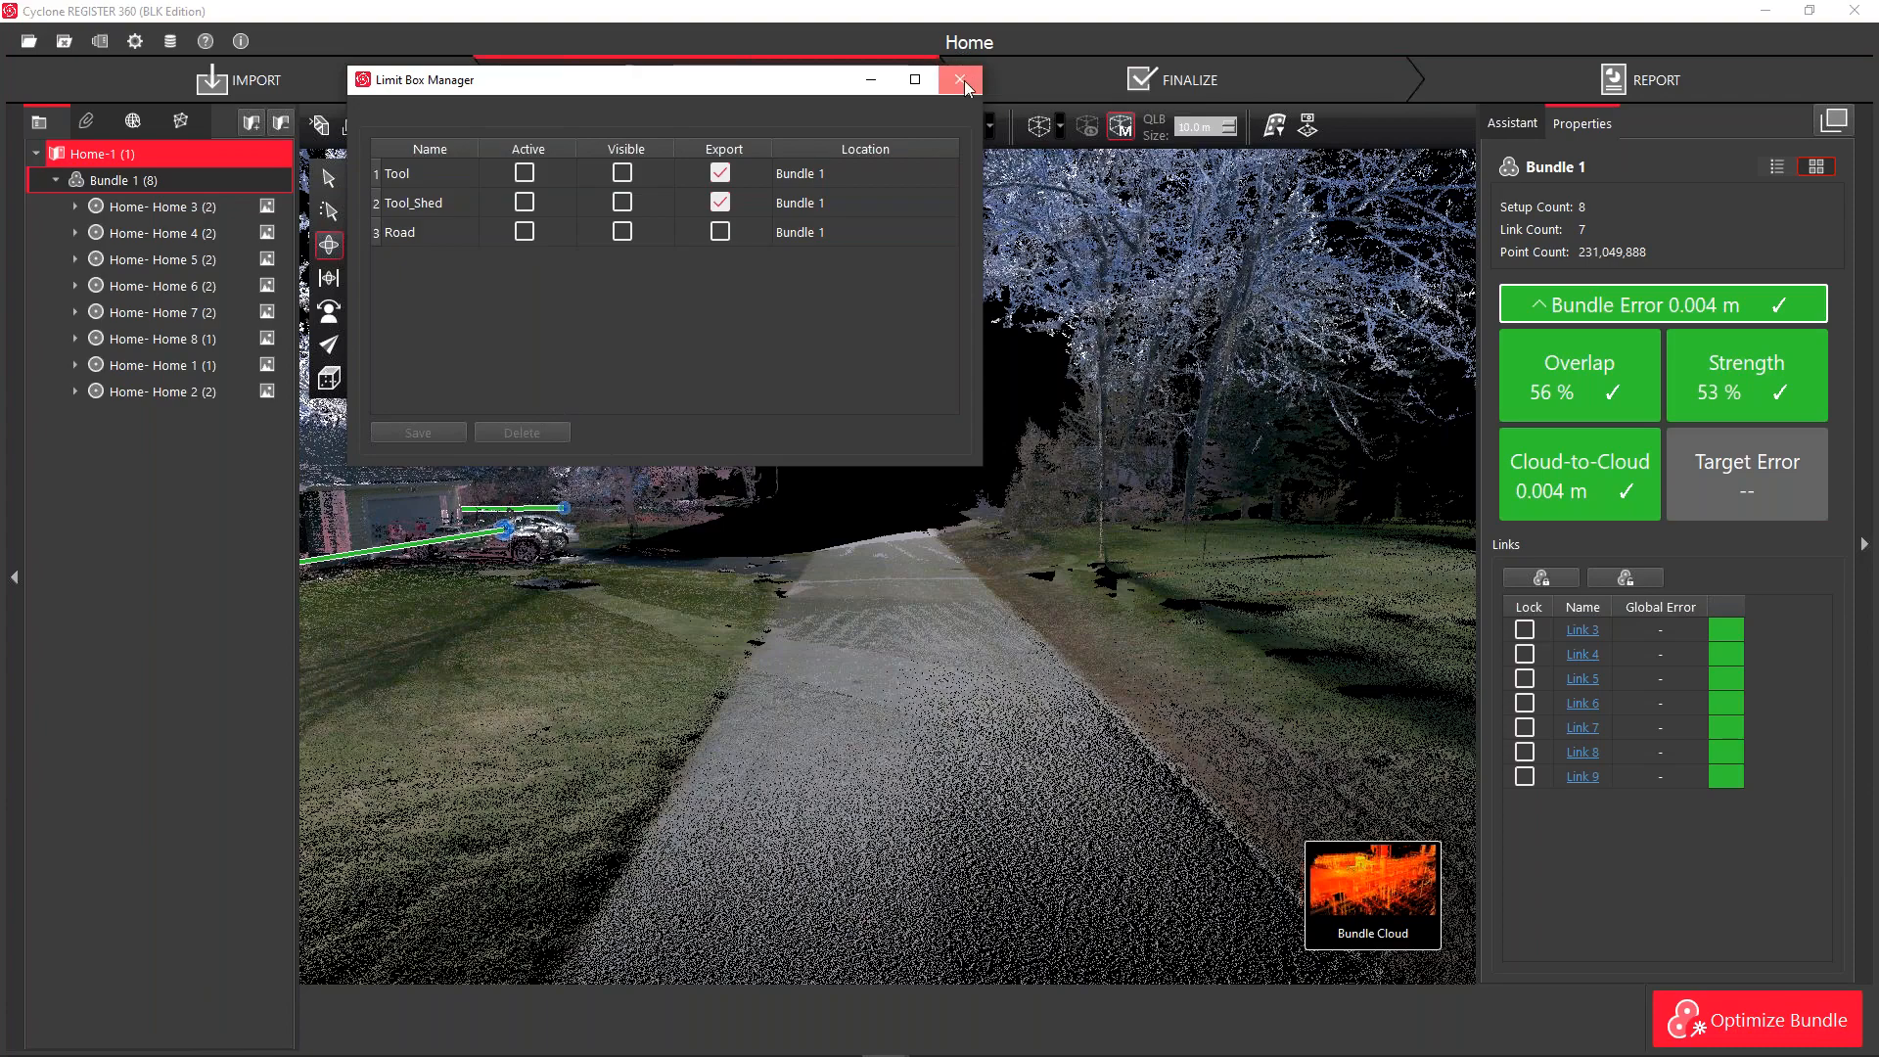
drag(874, 401, 832, 753)
drag(902, 482, 897, 520)
scroll(895, 469, down, 5)
scroll(789, 392, up, 2)
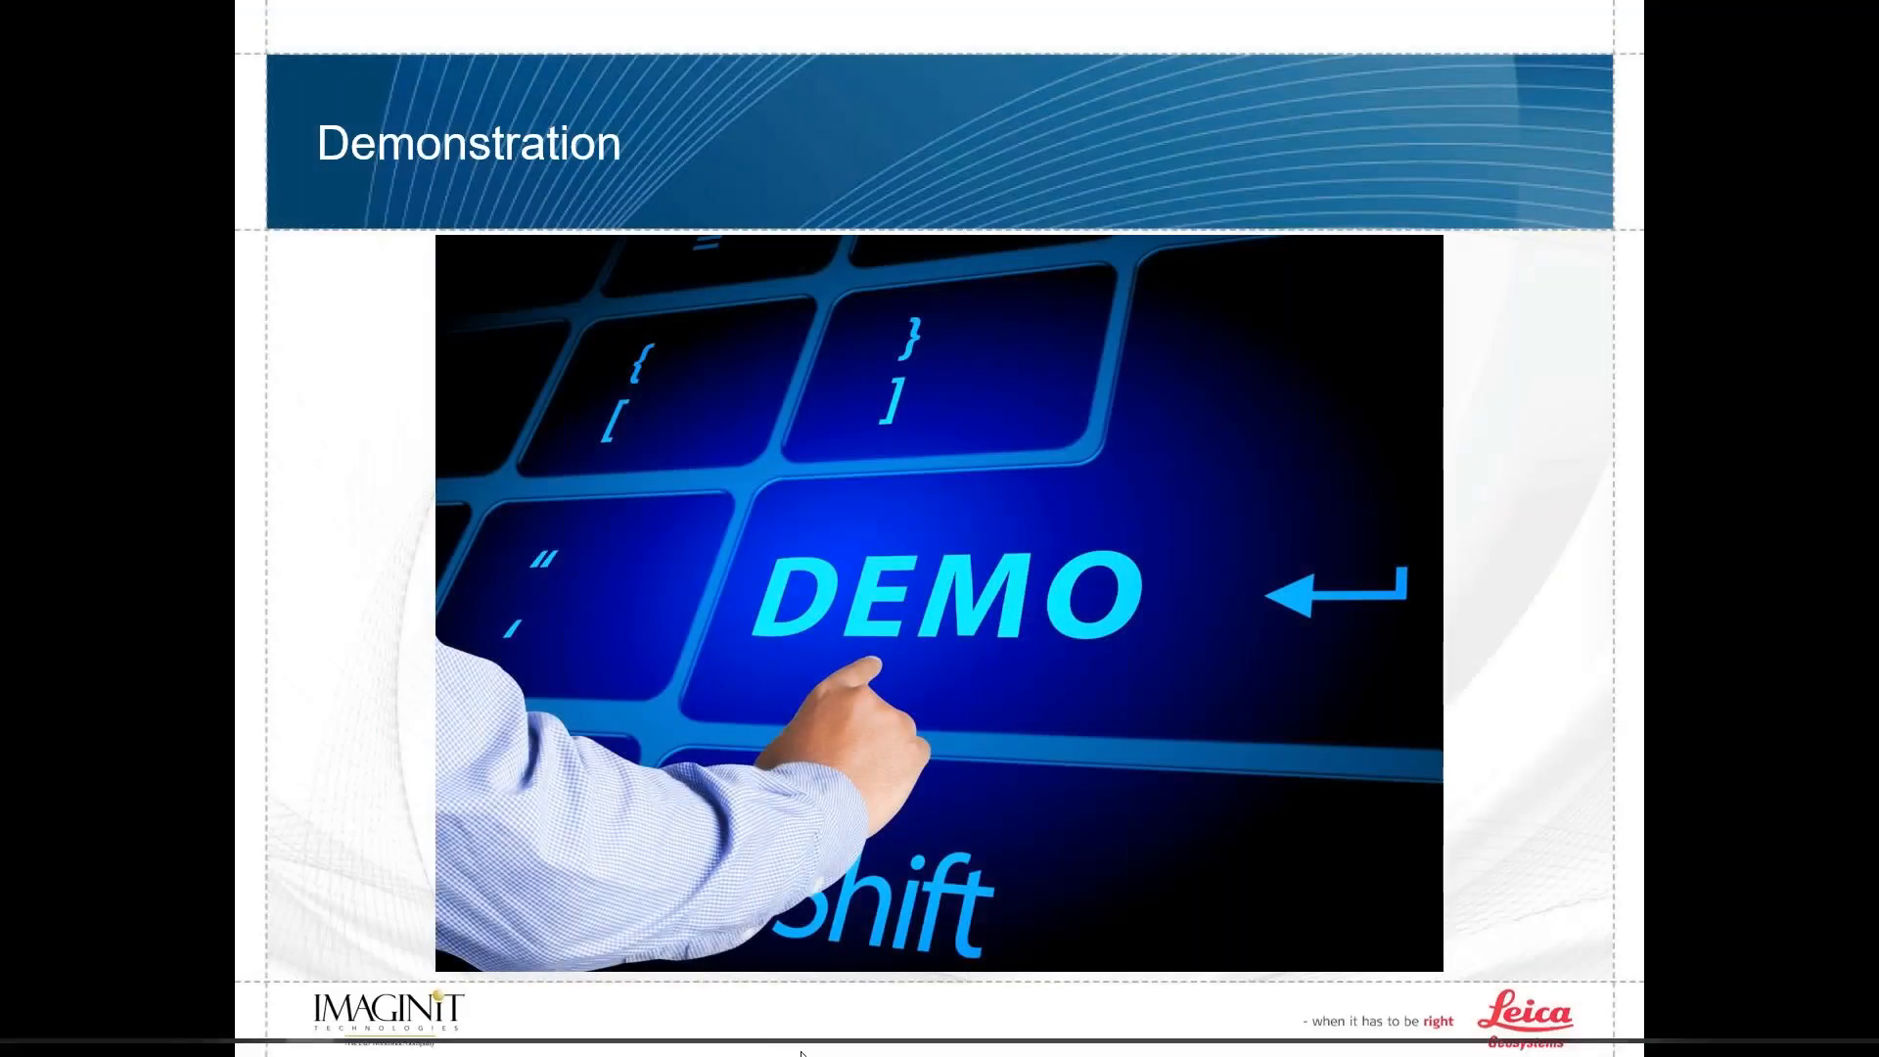
Search the Start menu for 'blk' to find Cyclone REGISTER 360 (BLK Edition)
click(8, 1045)
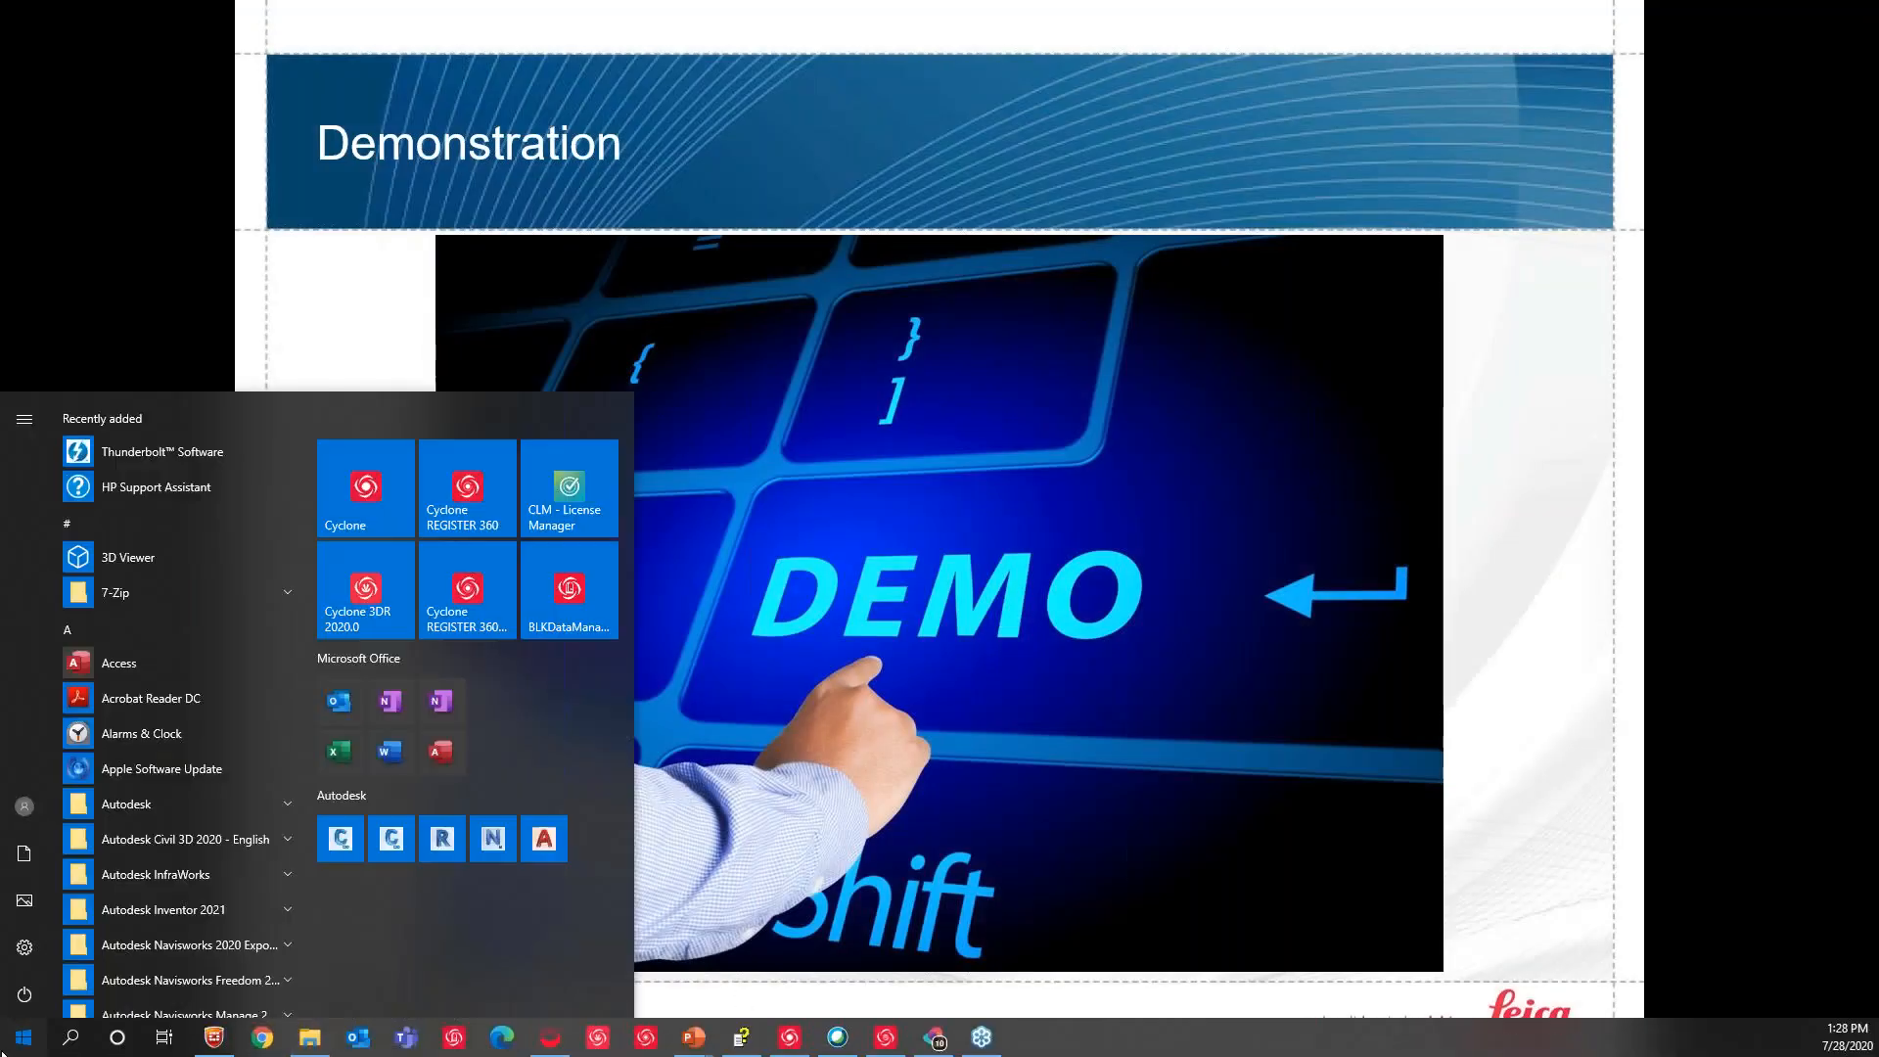
click(86, 1050)
text(regis)
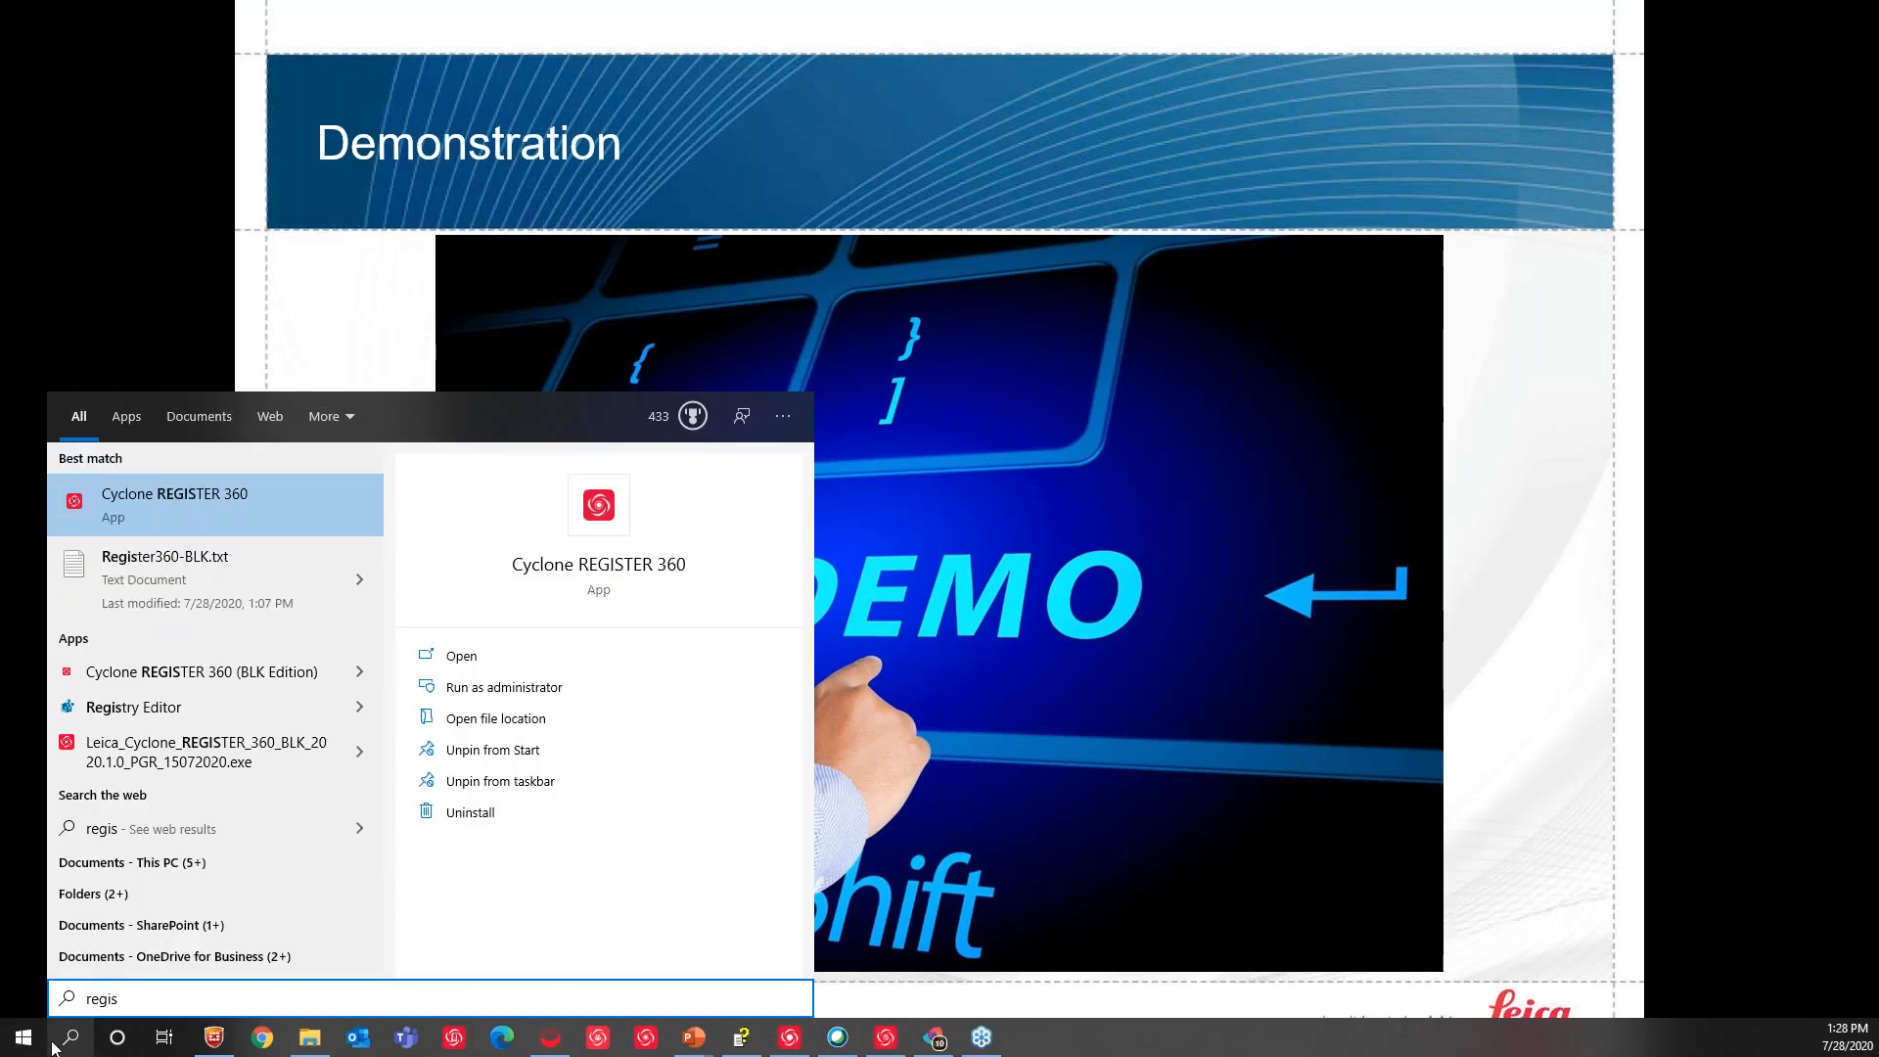
key(BackSpace)
key(BackSpace)
key(BackSpace)
key(BackSpace)
text(blk)
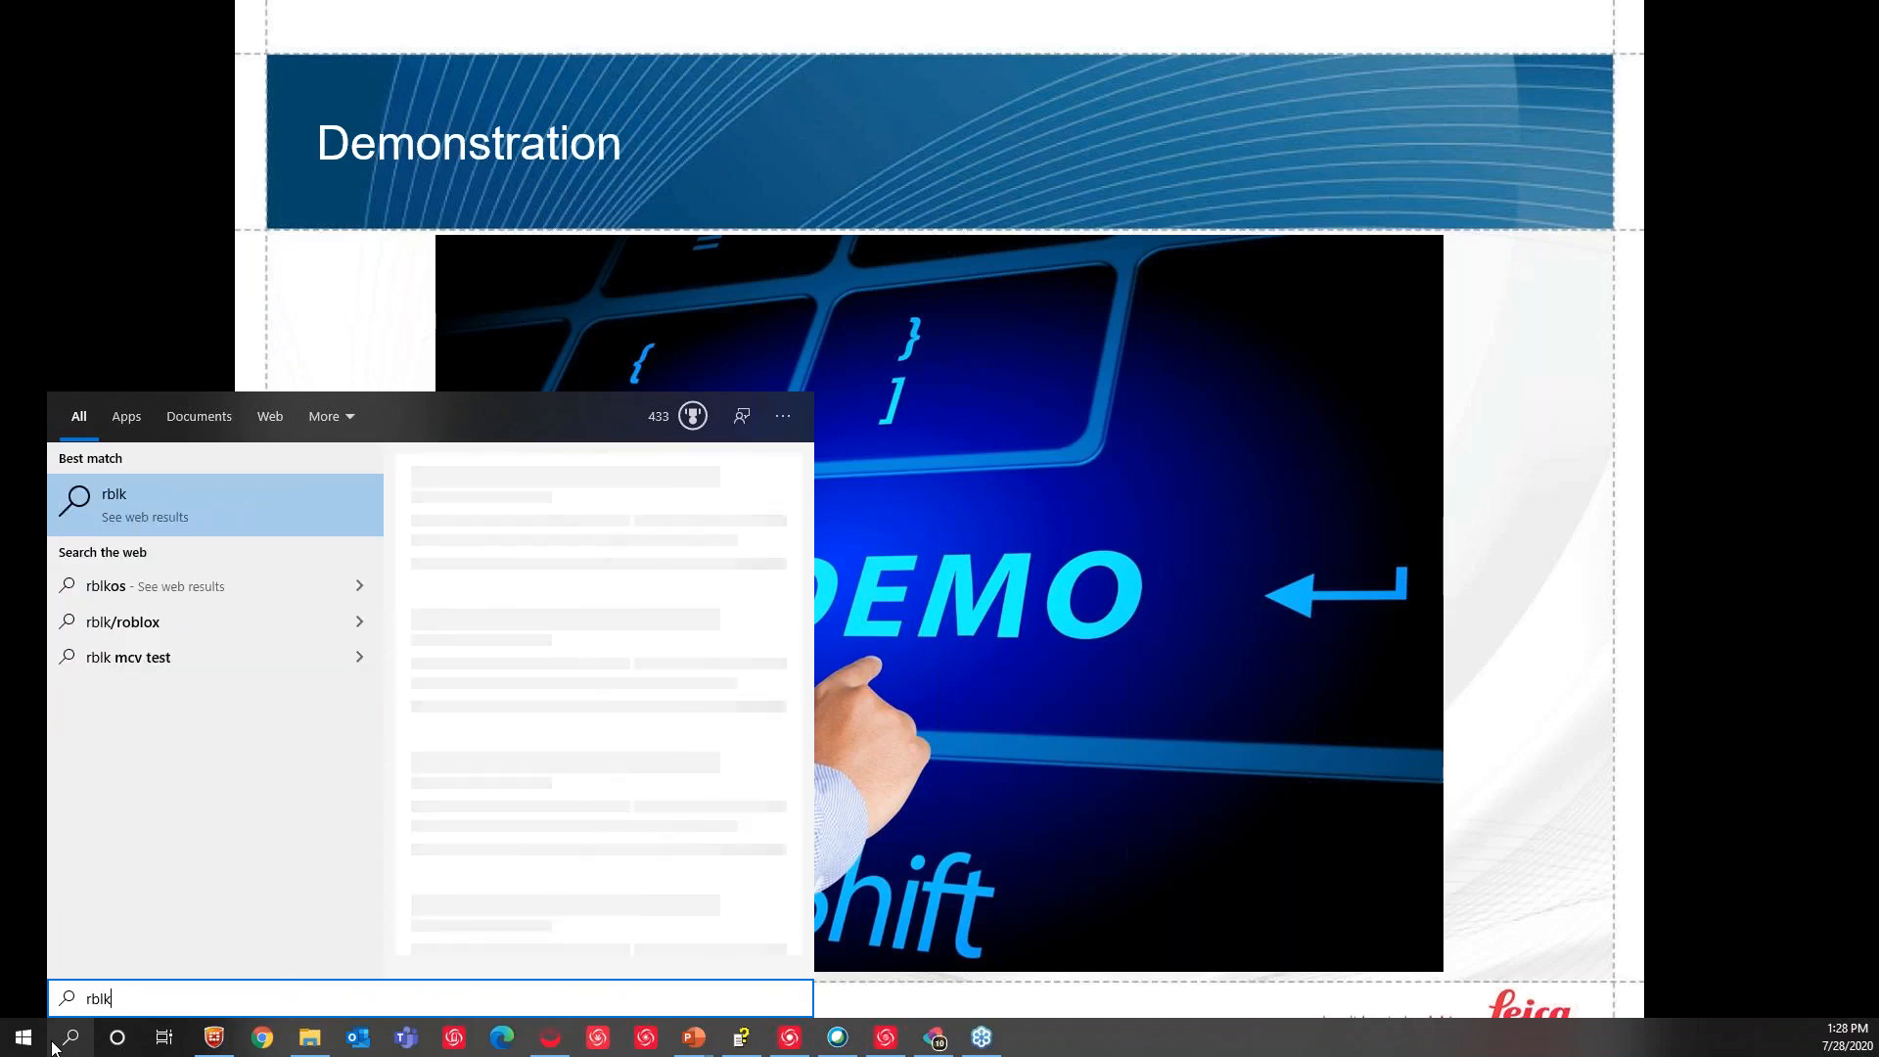
key(BackSpace)
key(BackSpace)
key(BackSpace)
key(BackSpace)
text(blk)
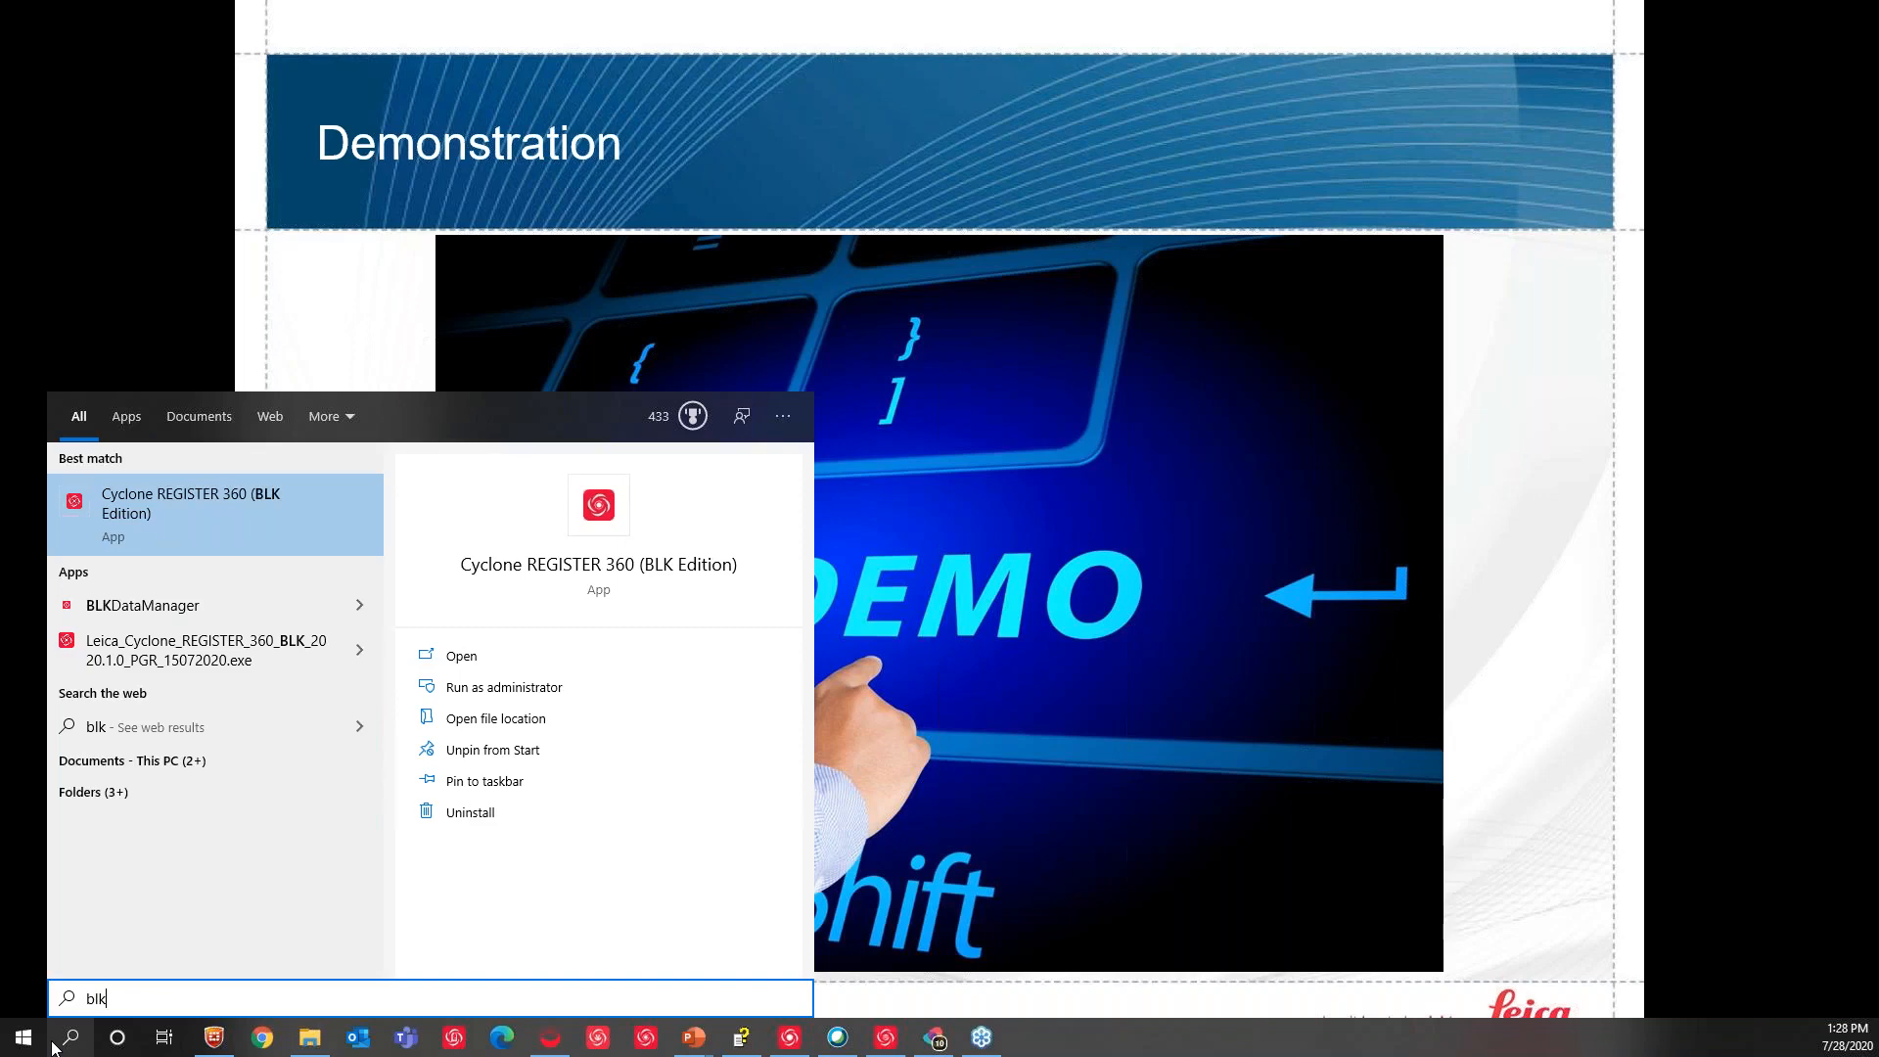
key(Return)
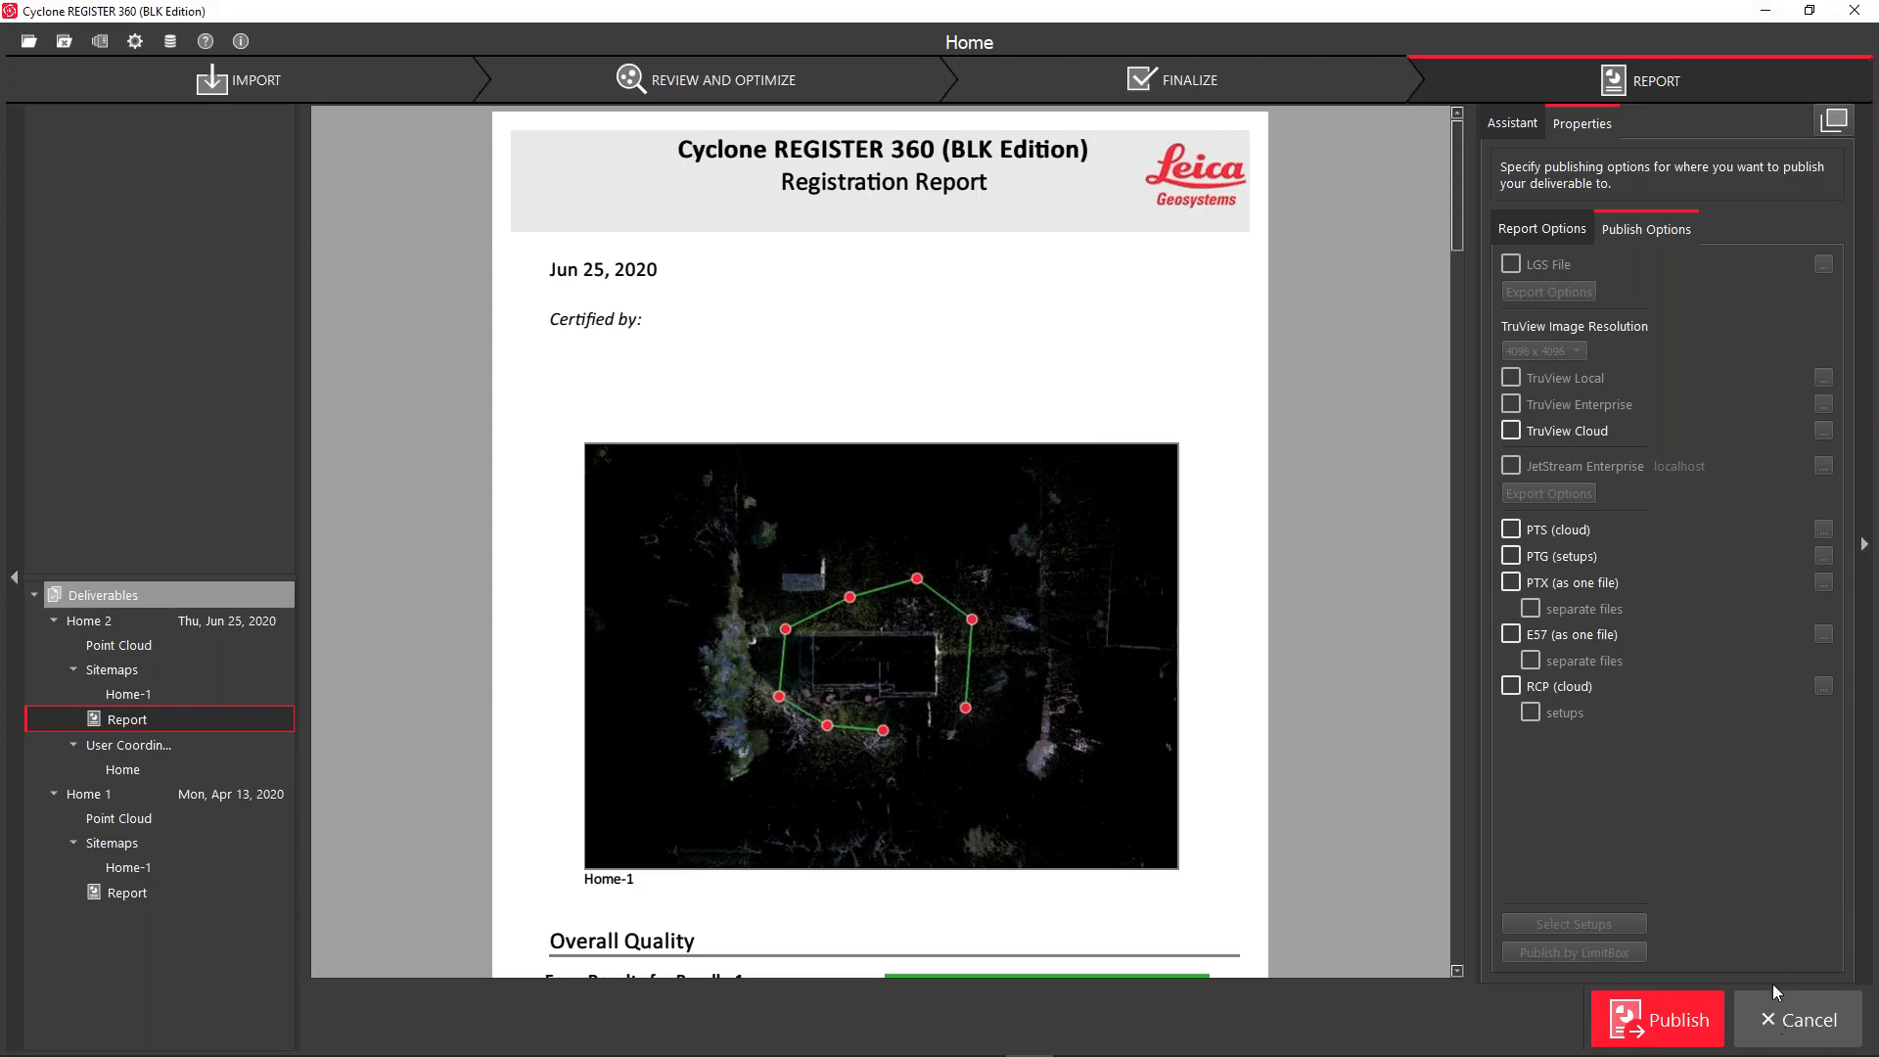
Restore both kinds of deleted points for setup Home- Home 3, then return to the REPORT tab
click(1776, 1020)
click(143, 209)
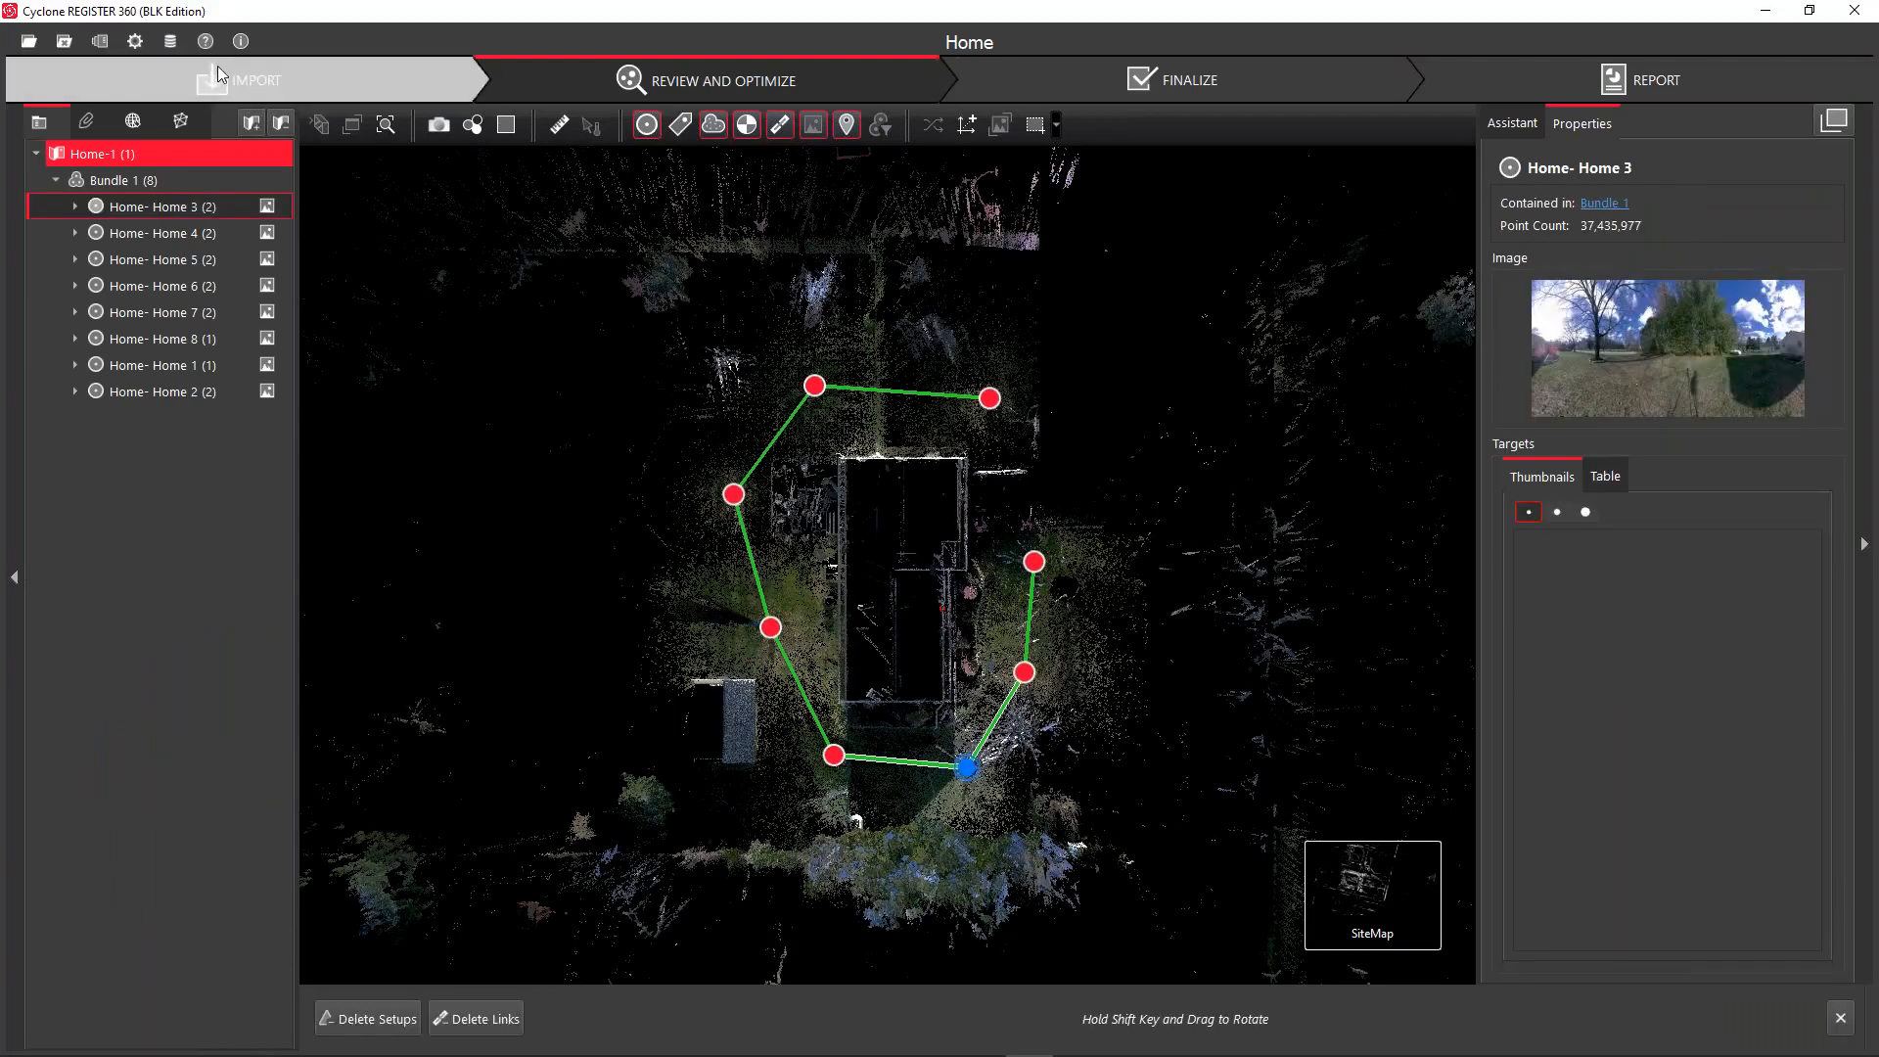
right_click(162, 213)
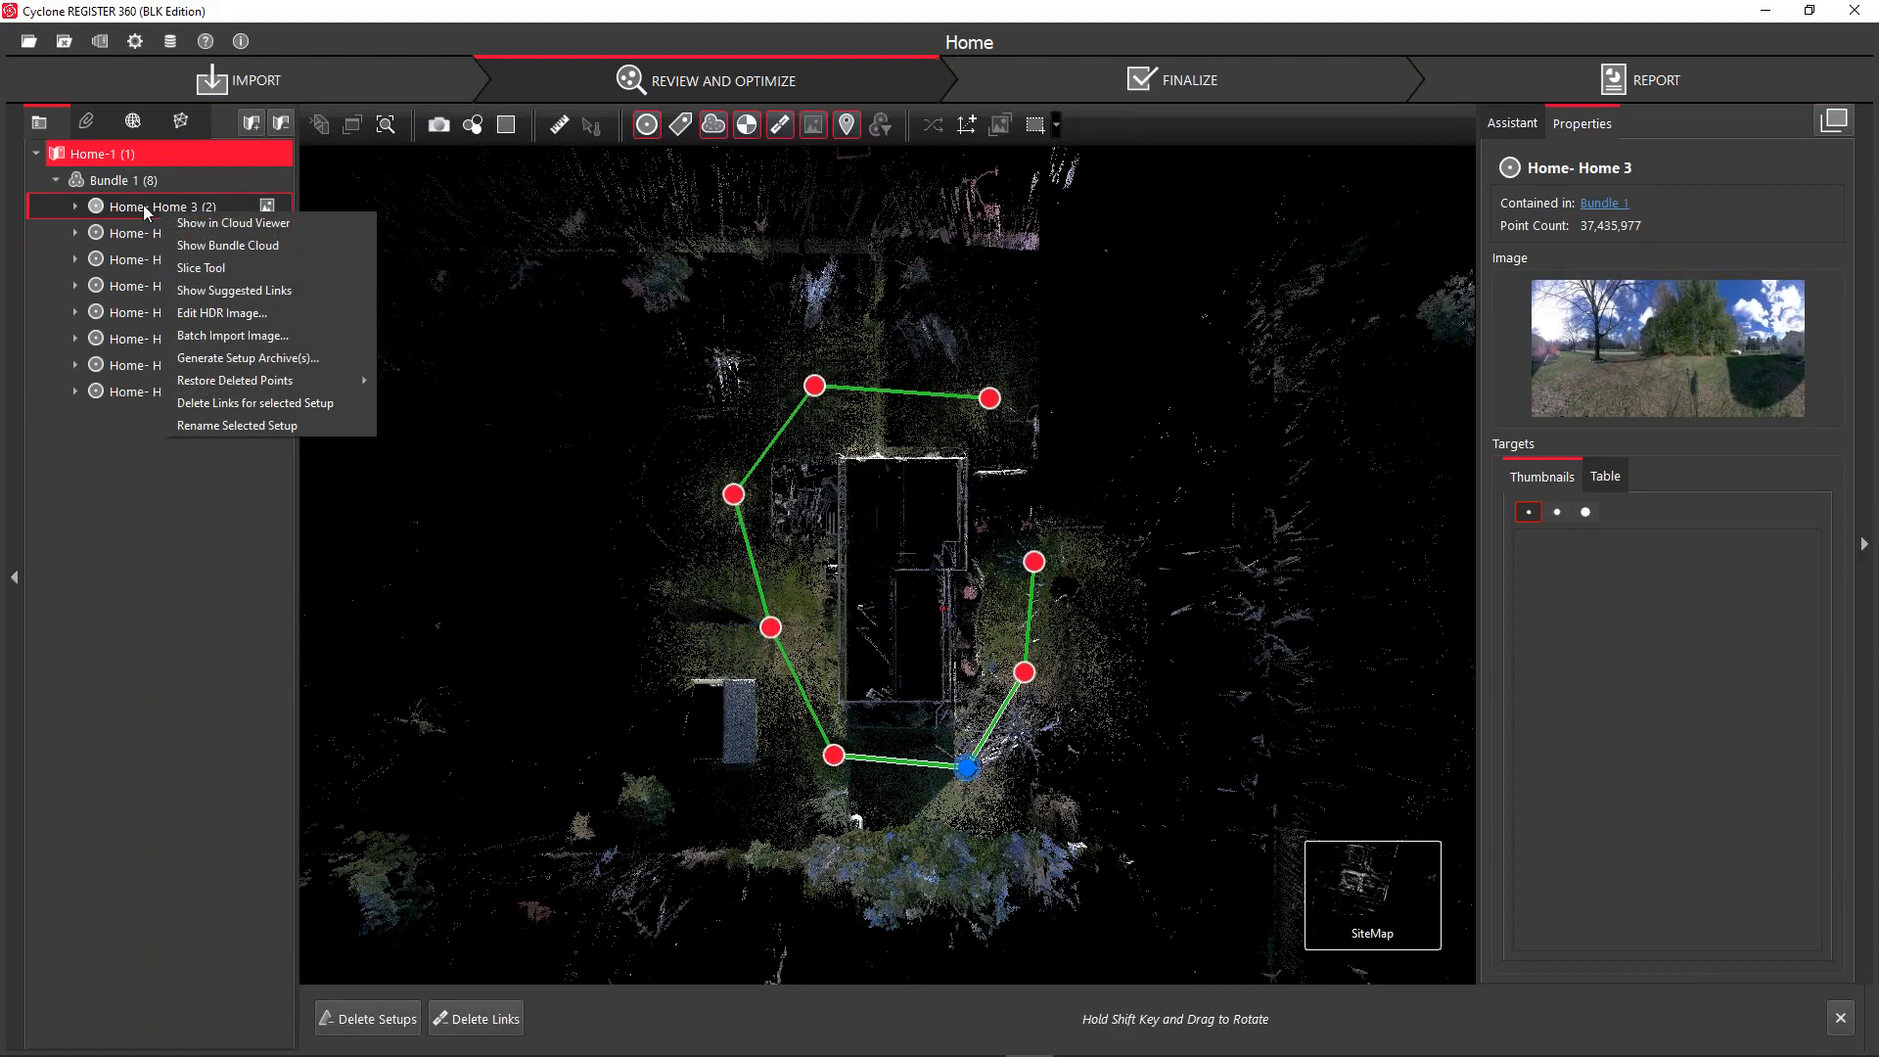
mouse_move(225, 386)
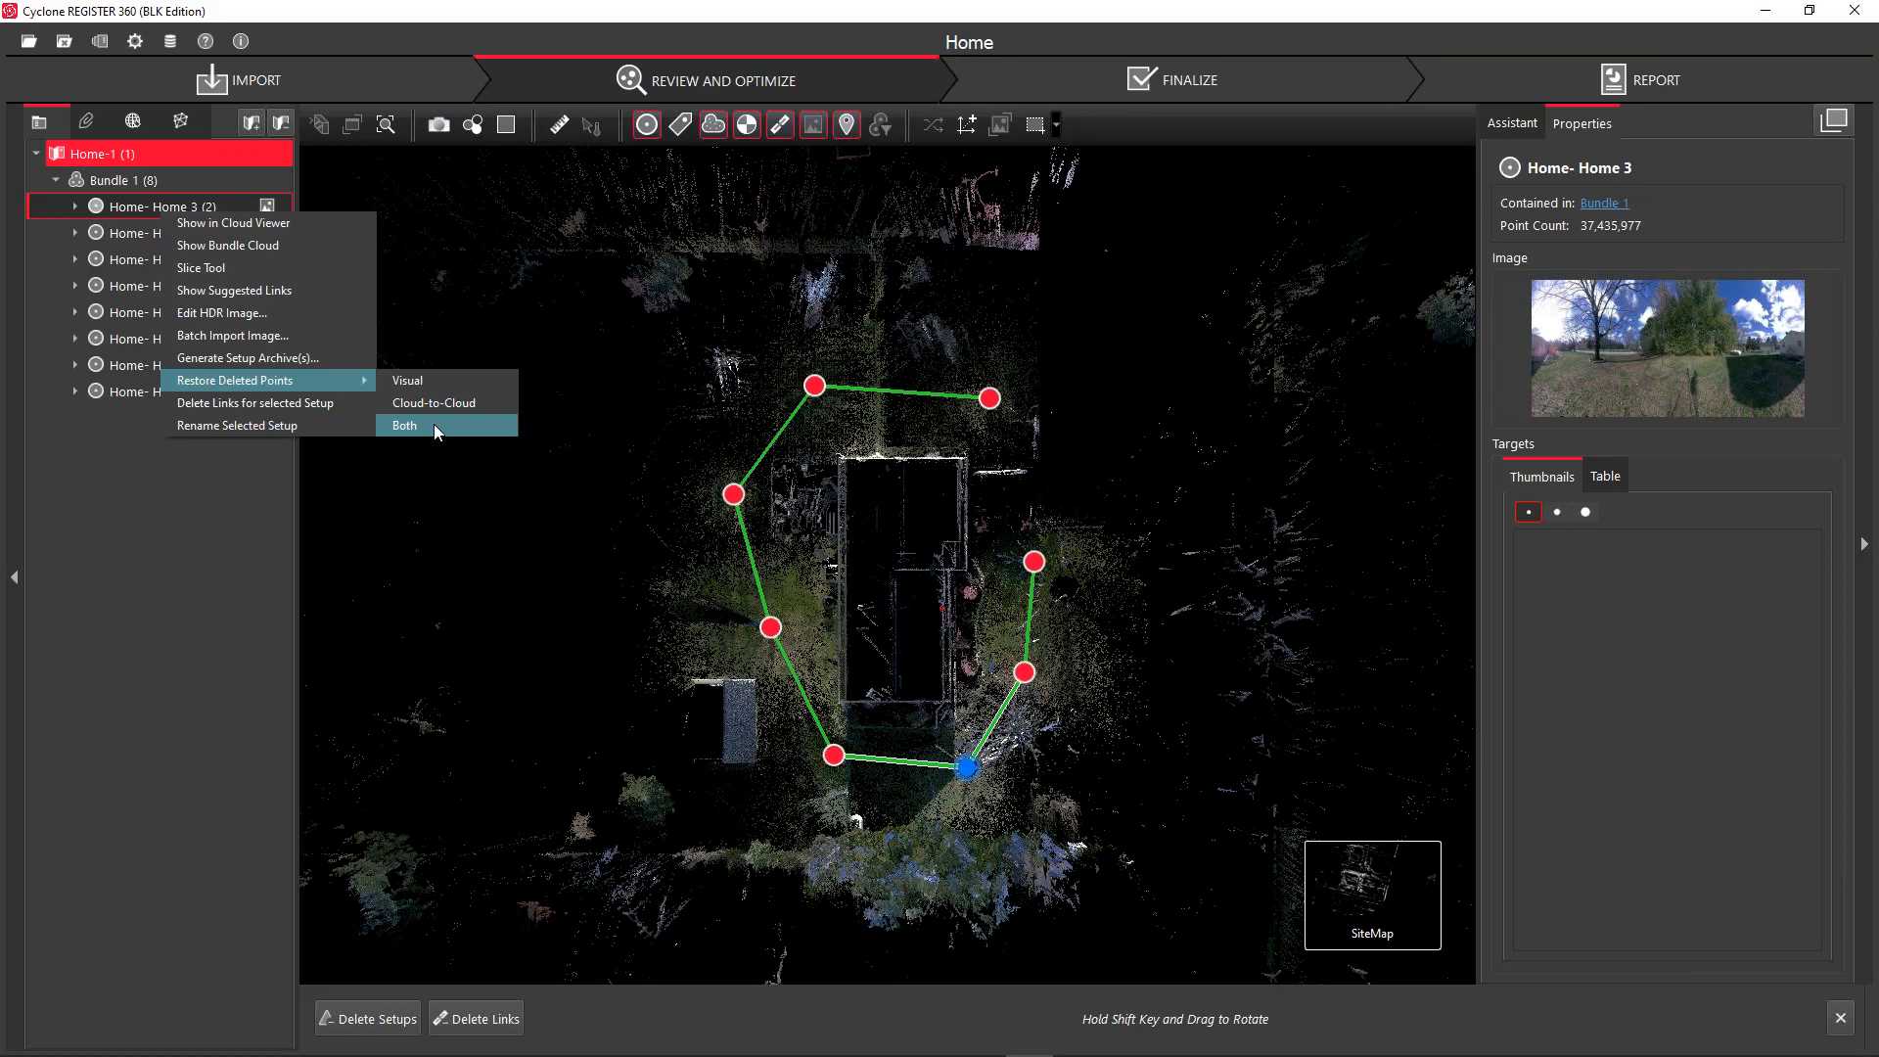
click(669, 28)
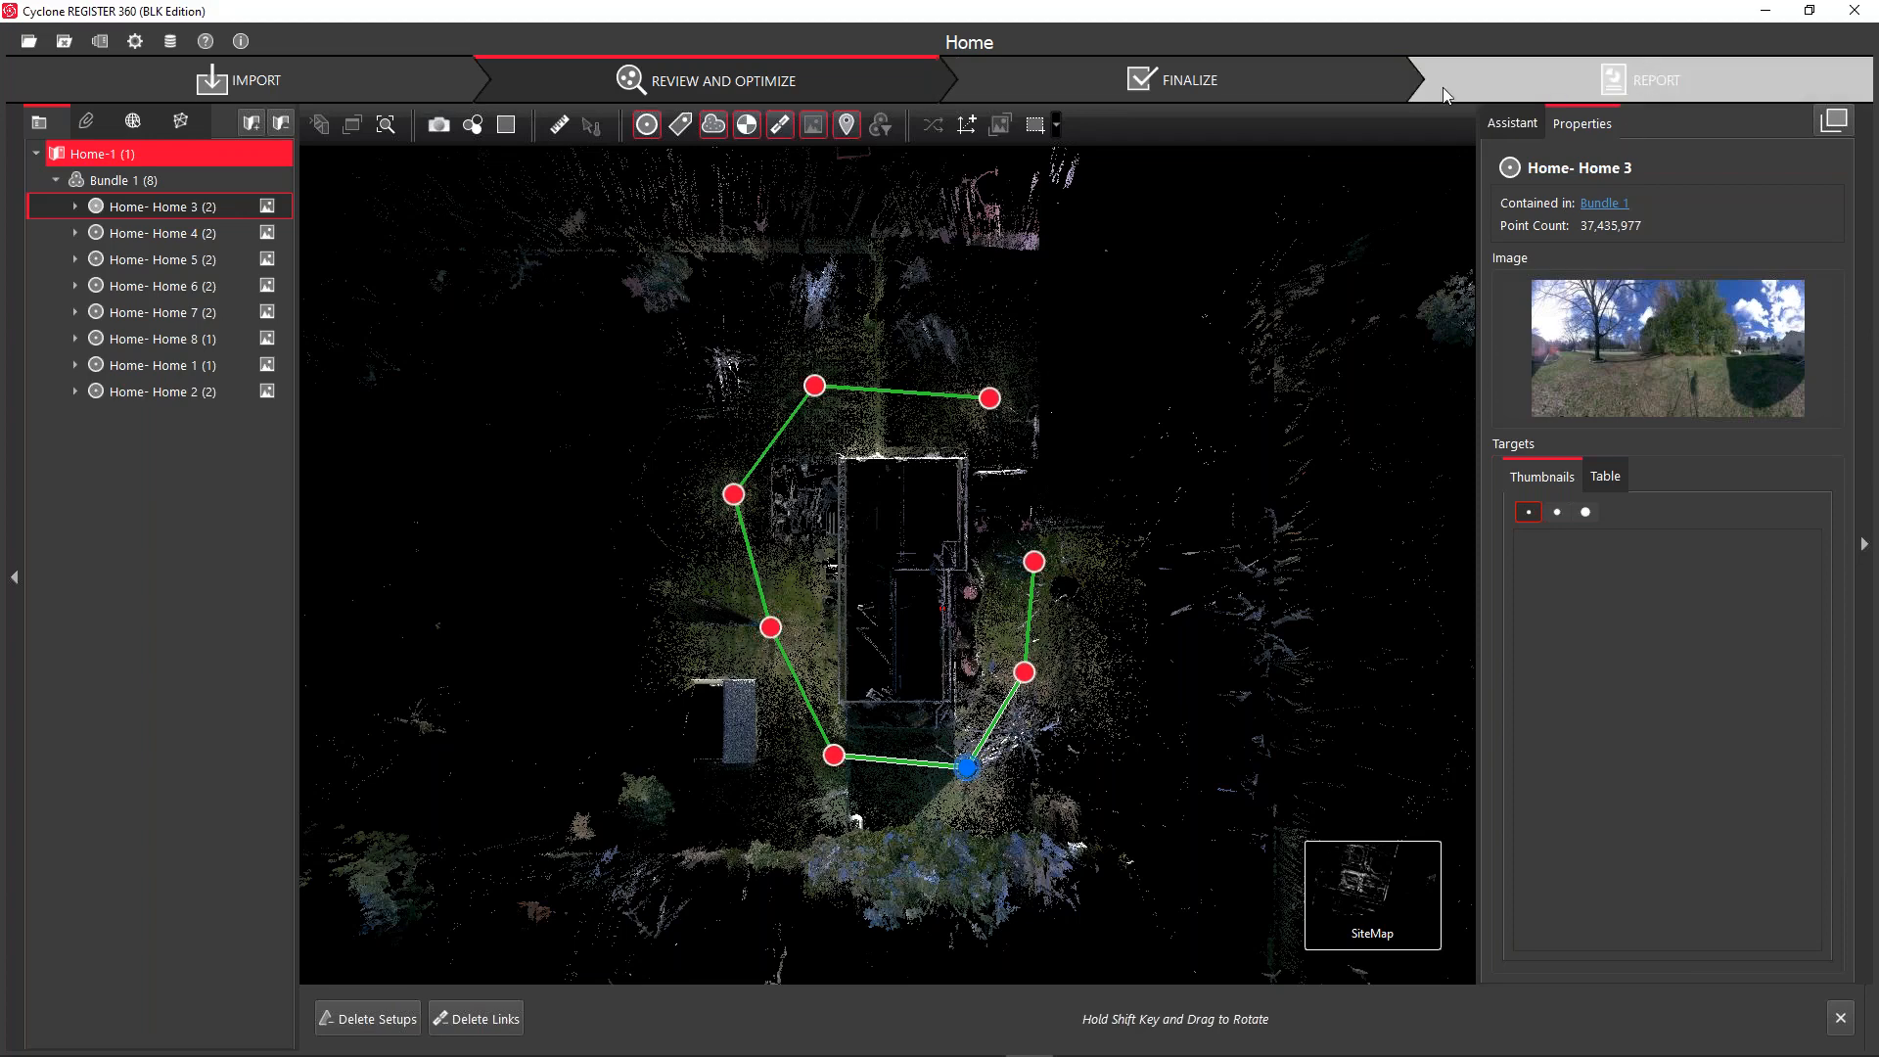
click(1478, 75)
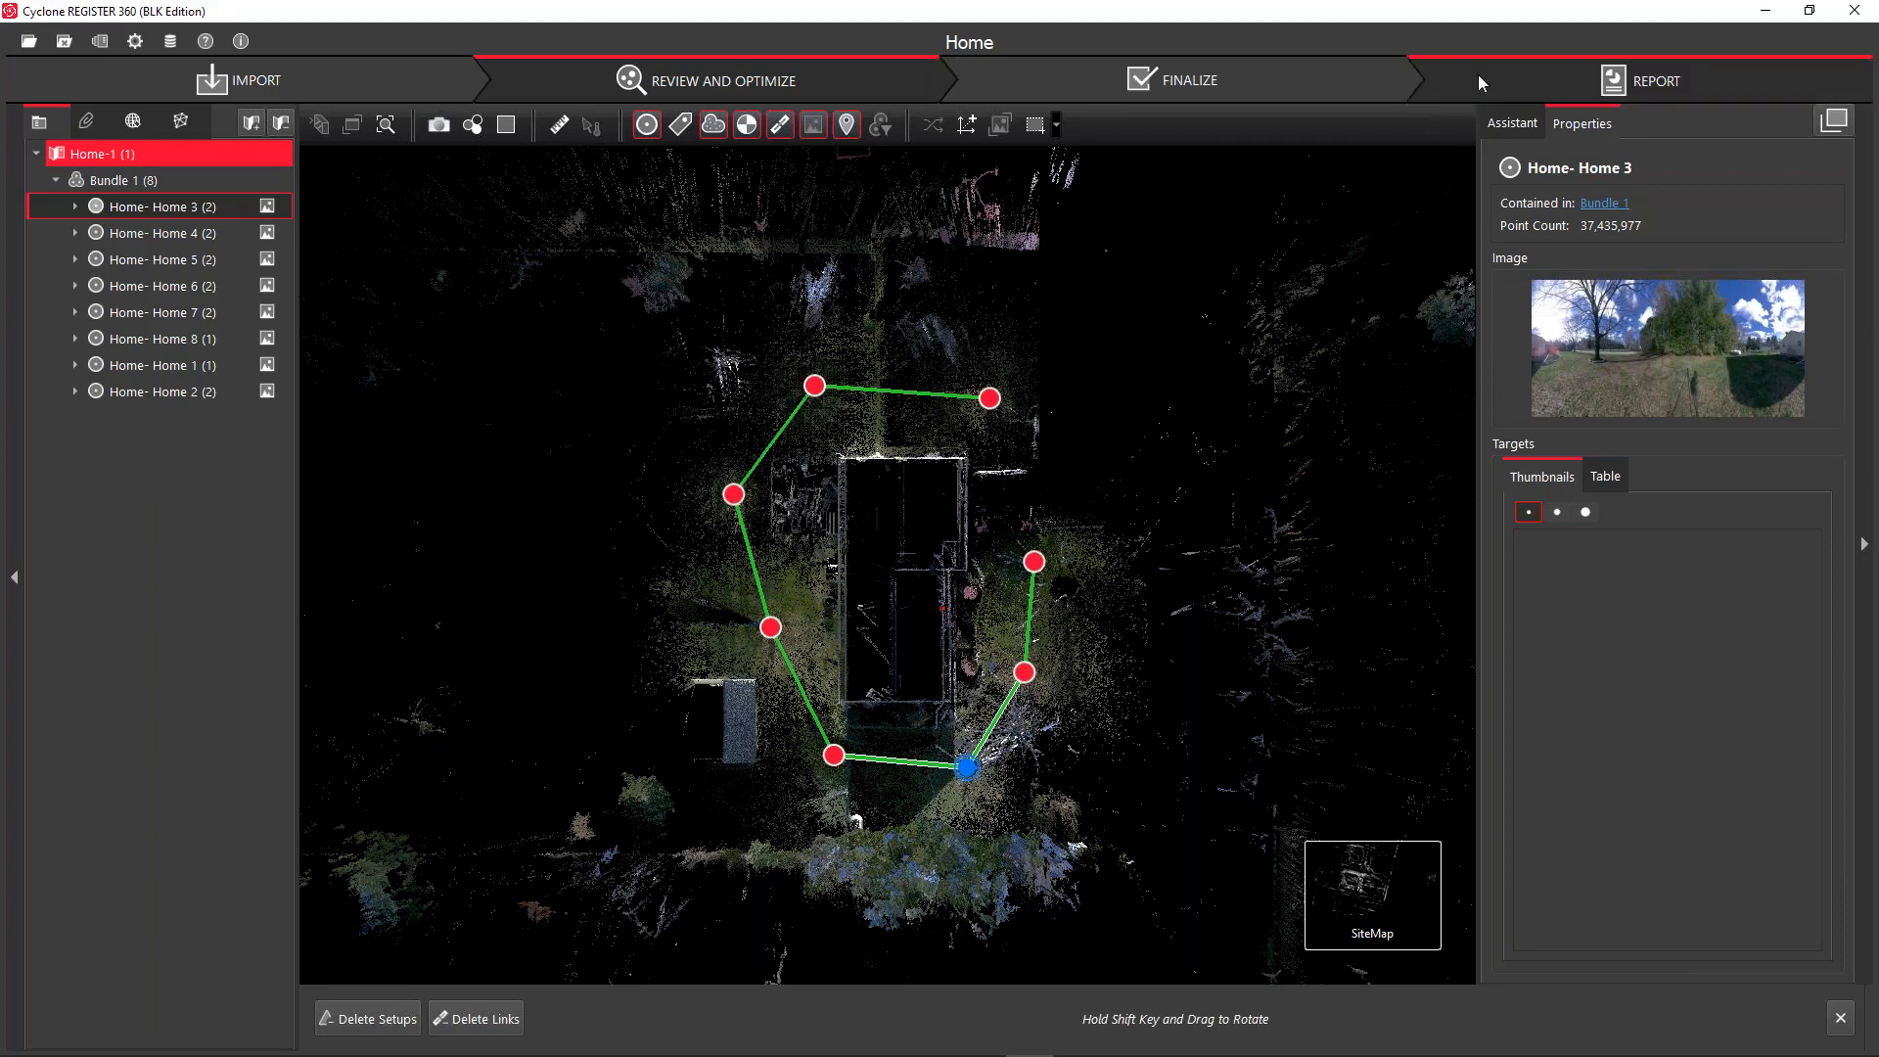
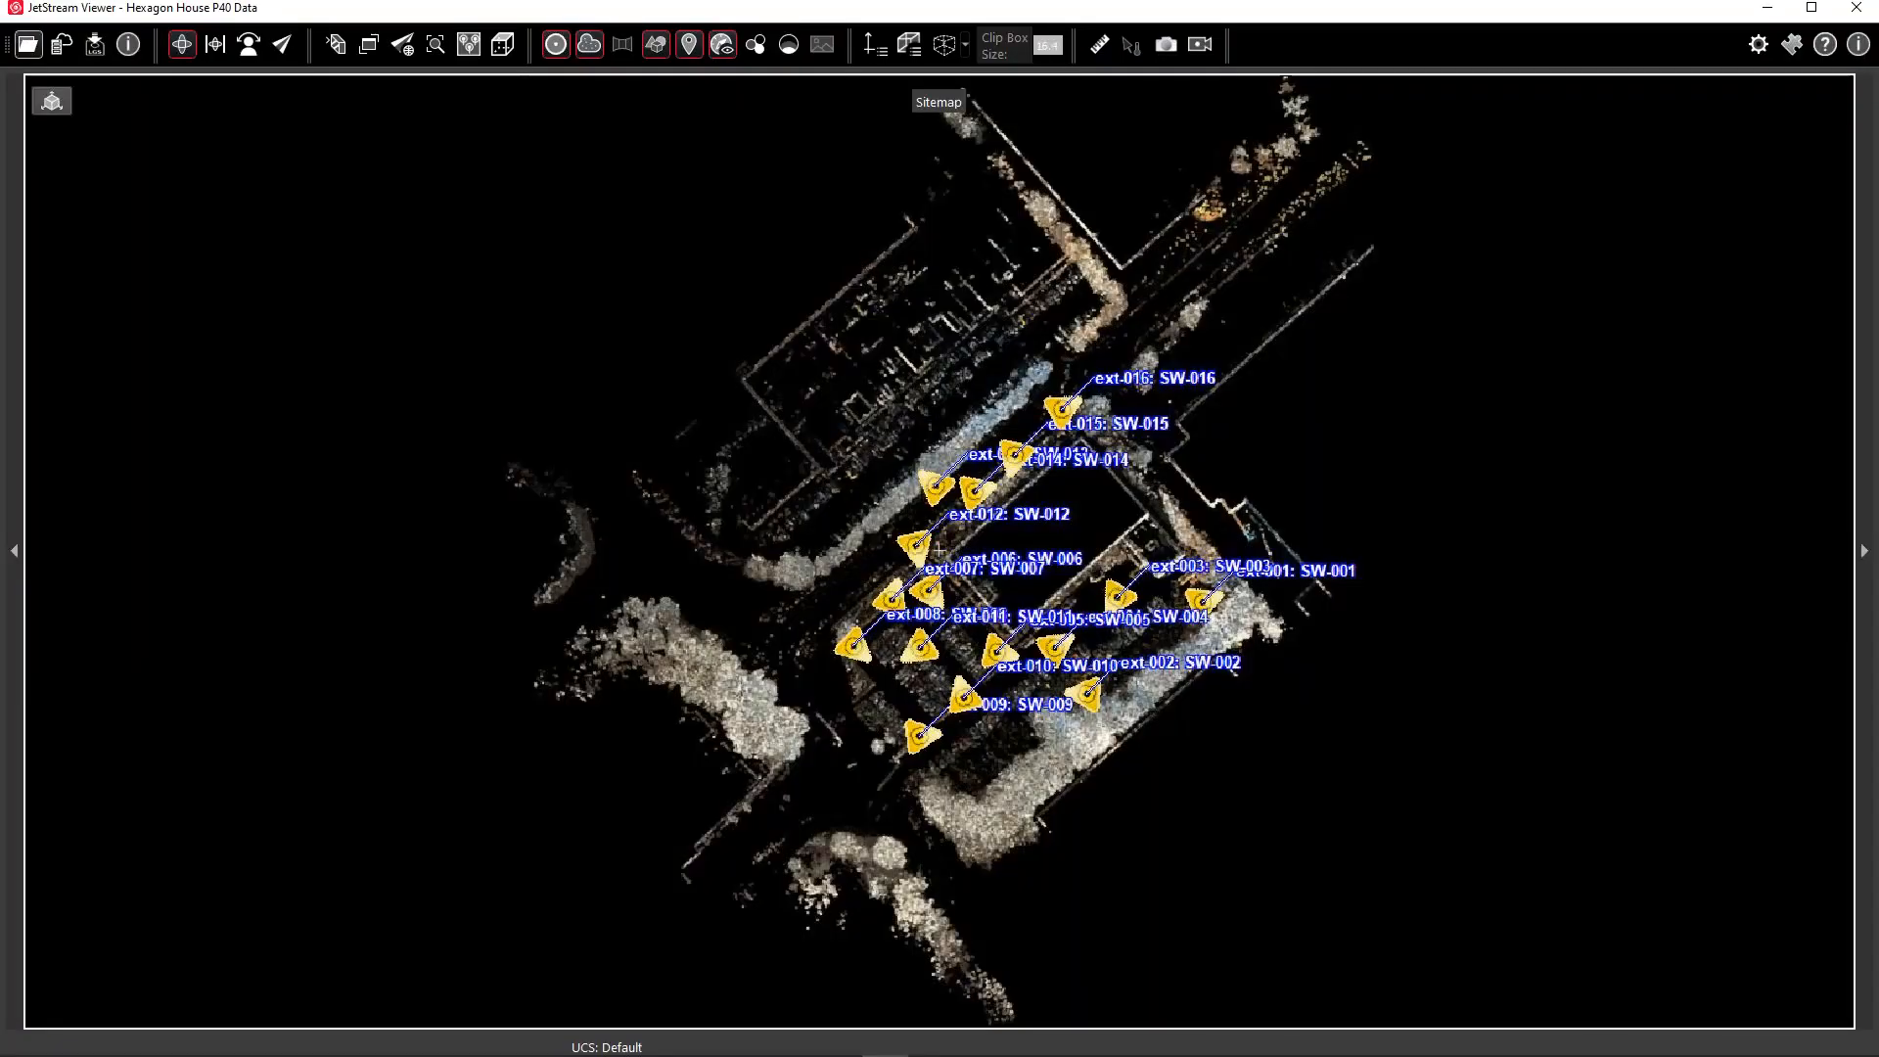
Open the Outside NEW.lgs project to show its sitemap with setups SW-001 to SW-016
click(66, 48)
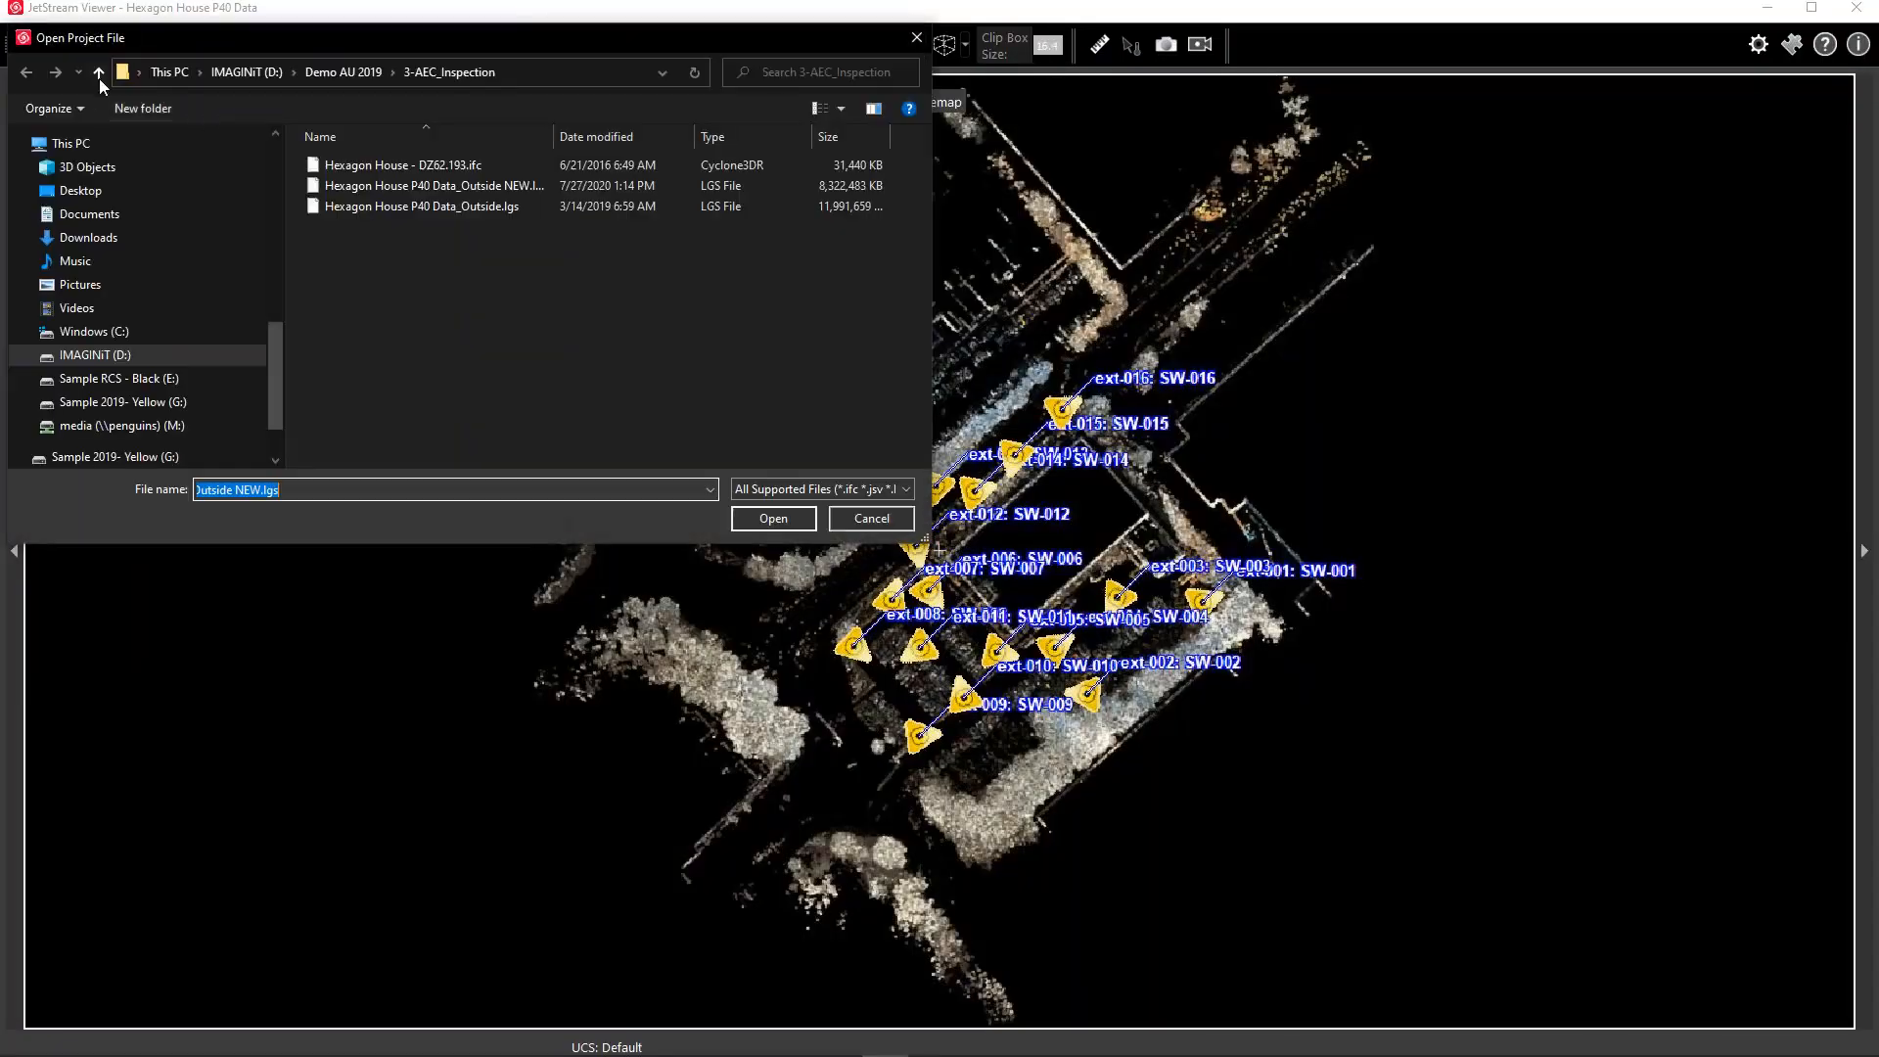
double_click(468, 190)
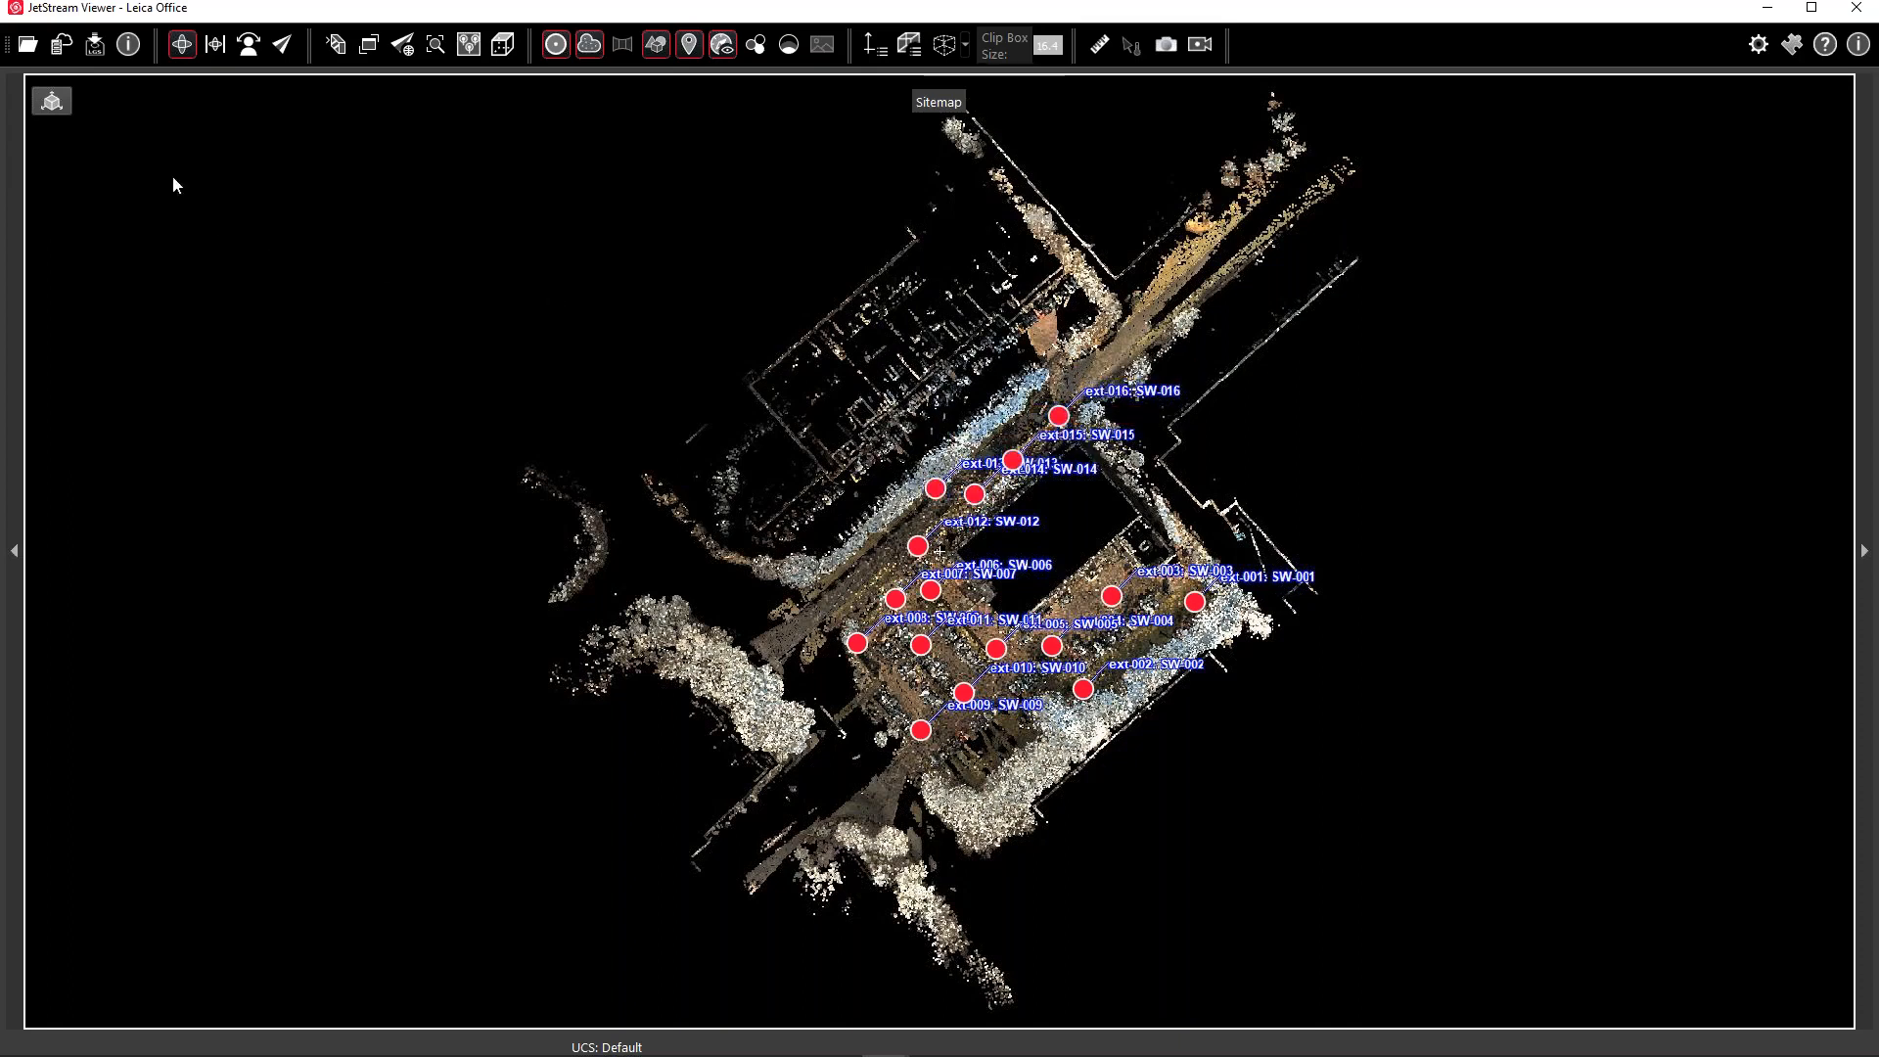
Orbit and zoom the 3D point cloud, then enter scan setup SW-010's panorama of the Hexagon building
click(52, 102)
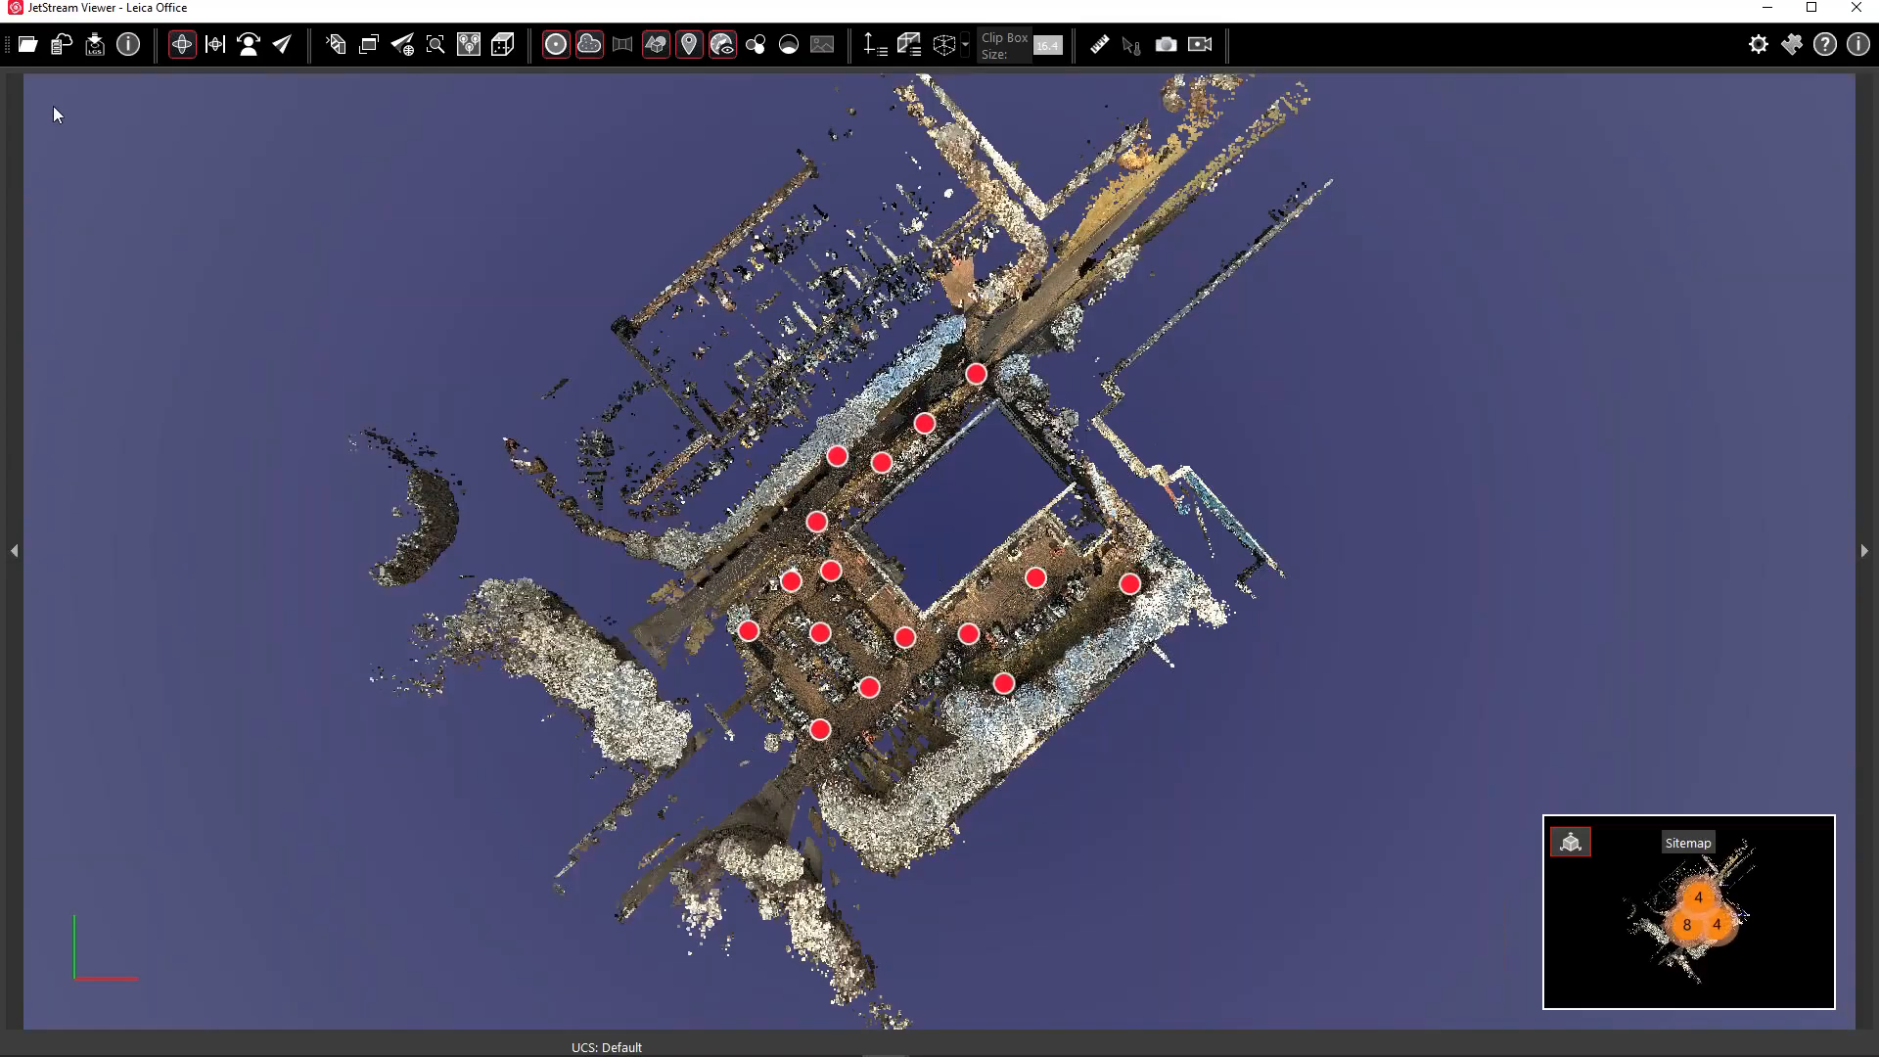
mouse_move(975, 564)
mouse_down()
mouse_move(992, 346)
mouse_move(1103, 297)
mouse_move(1312, 281)
mouse_move(1057, 323)
mouse_up()
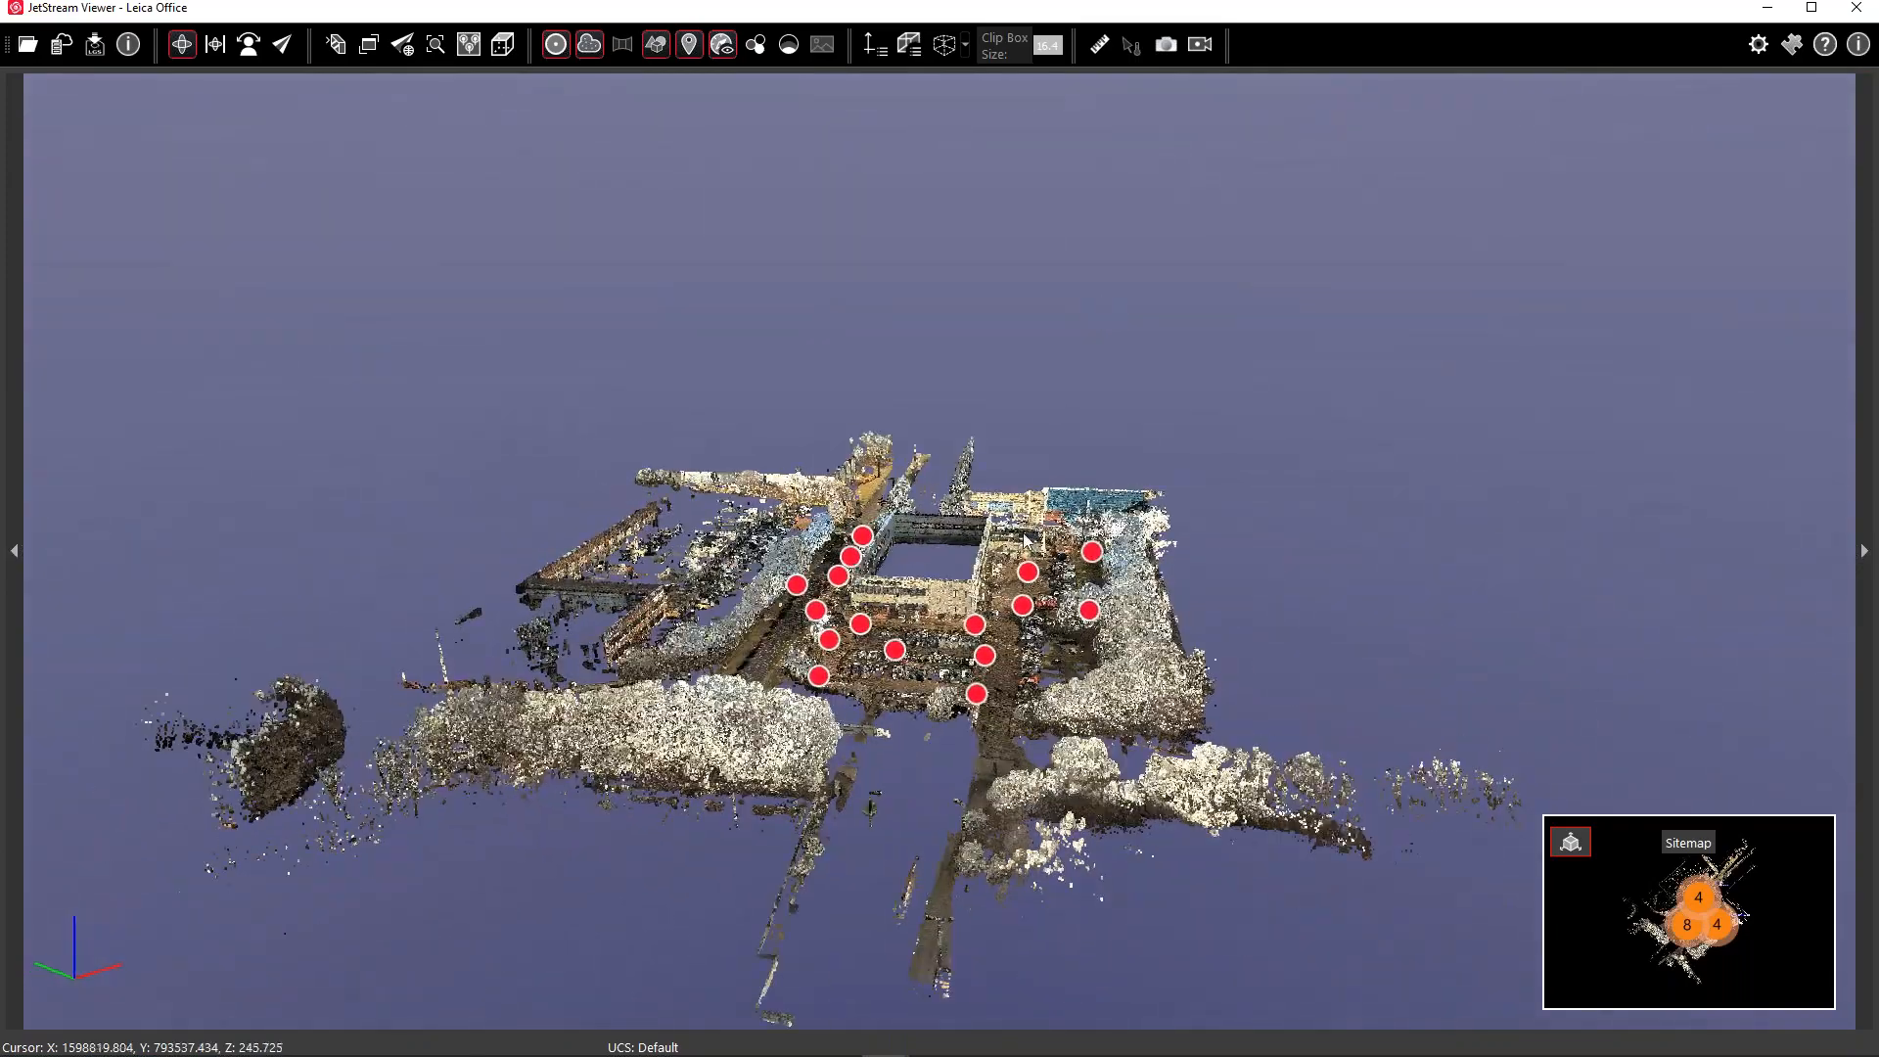
mouse_move(1023, 602)
scroll(1006, 673, up, 3)
scroll(1006, 671, up, 5)
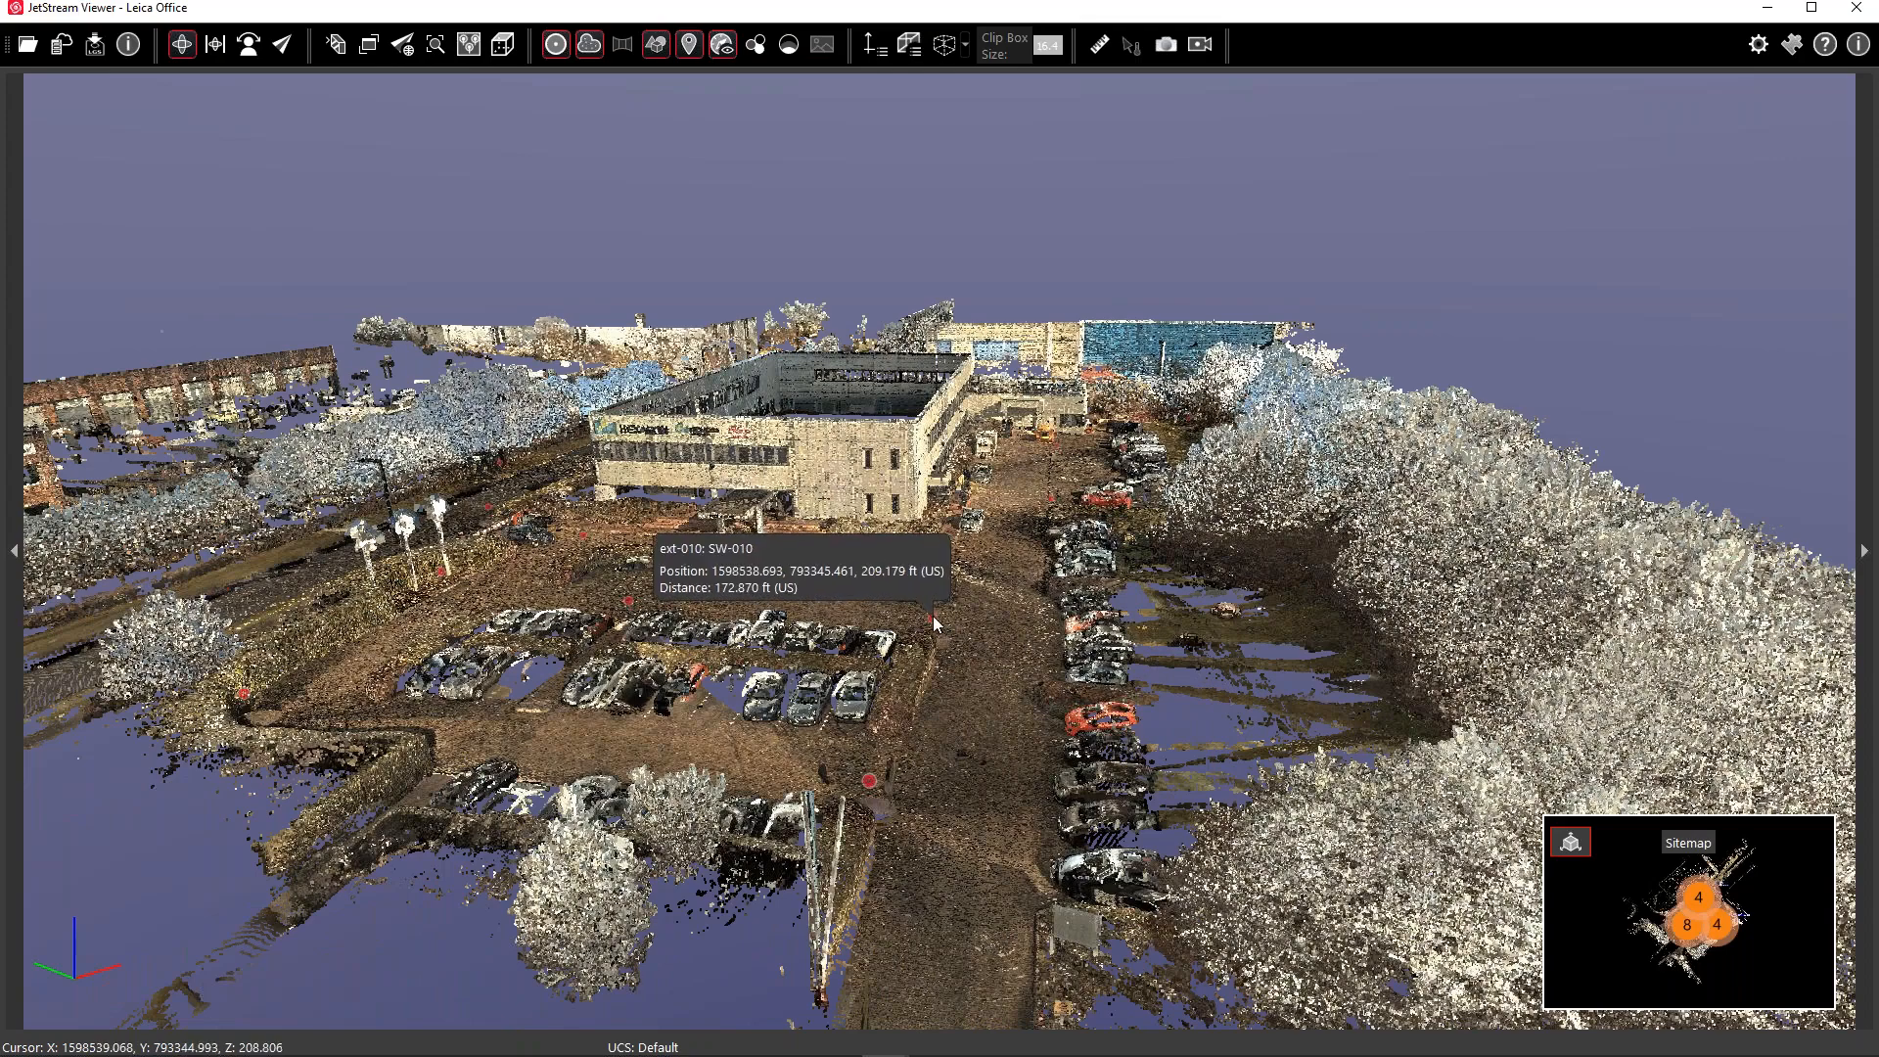
double_click(932, 617)
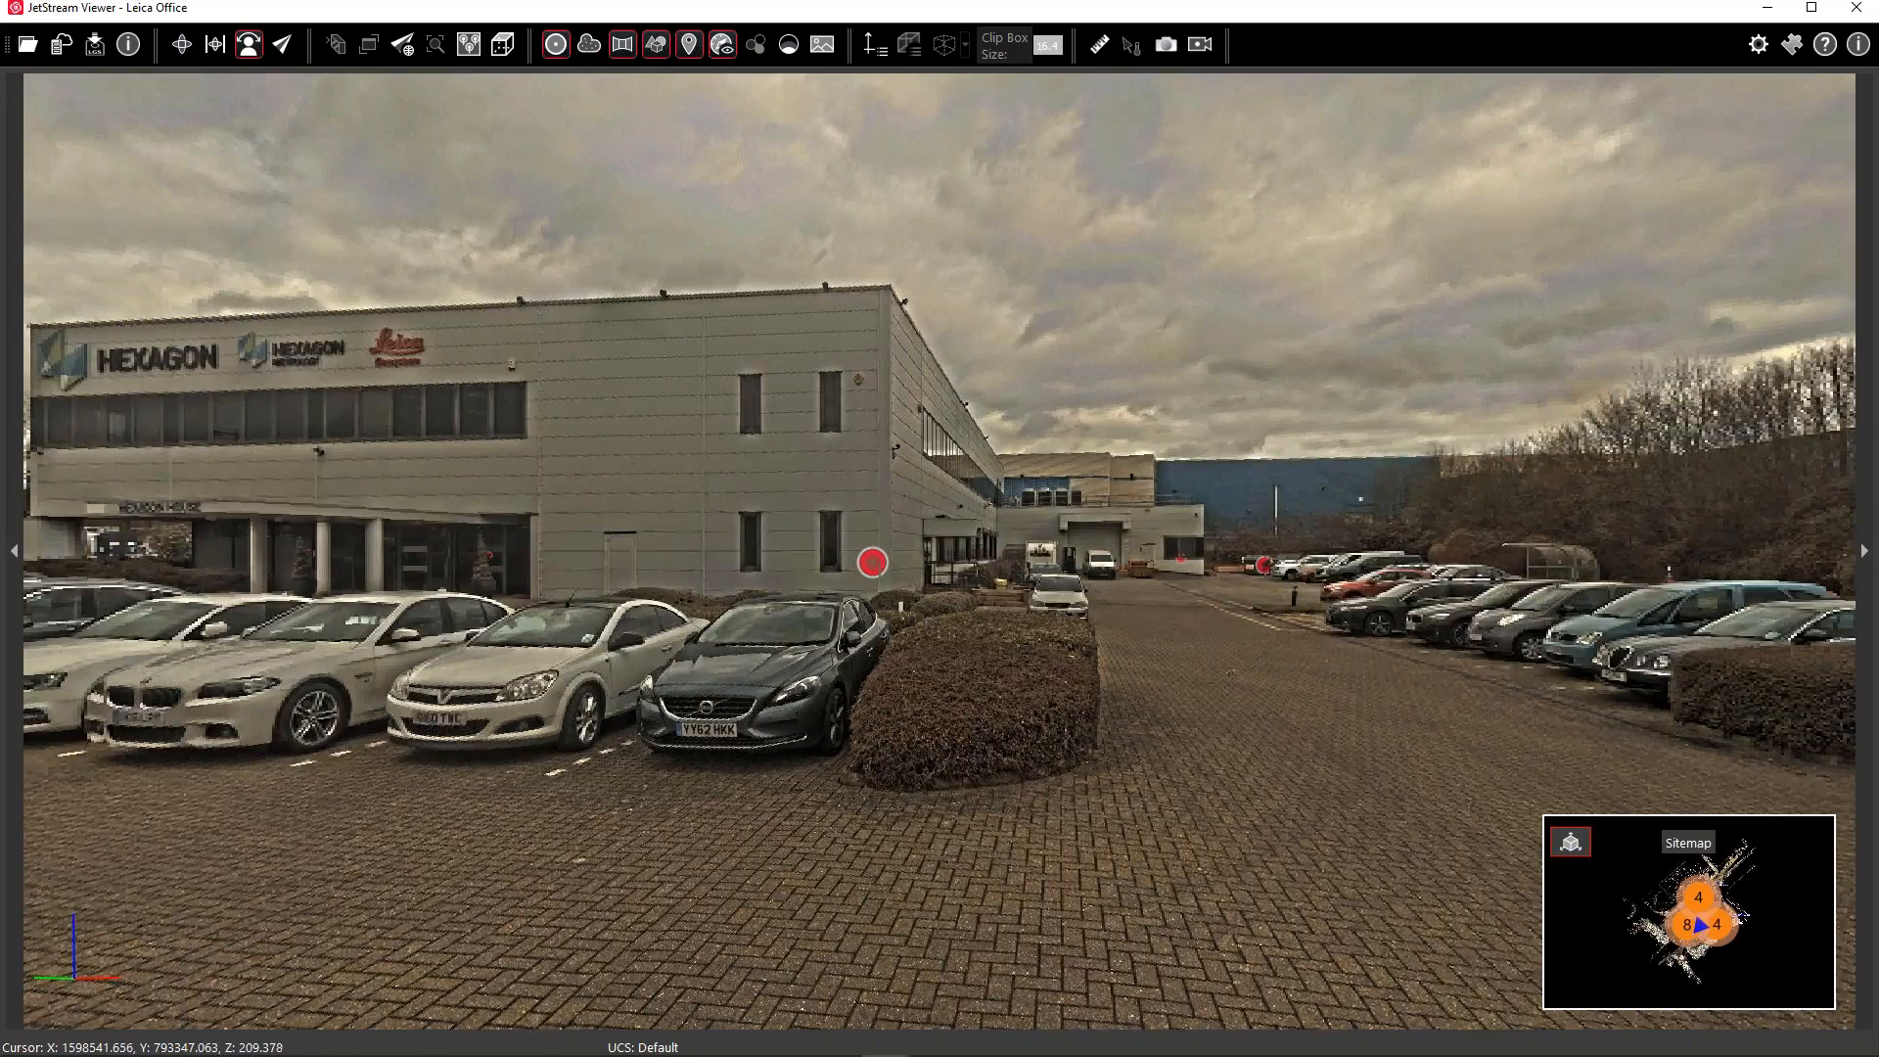
drag(1257, 493, 386, 497)
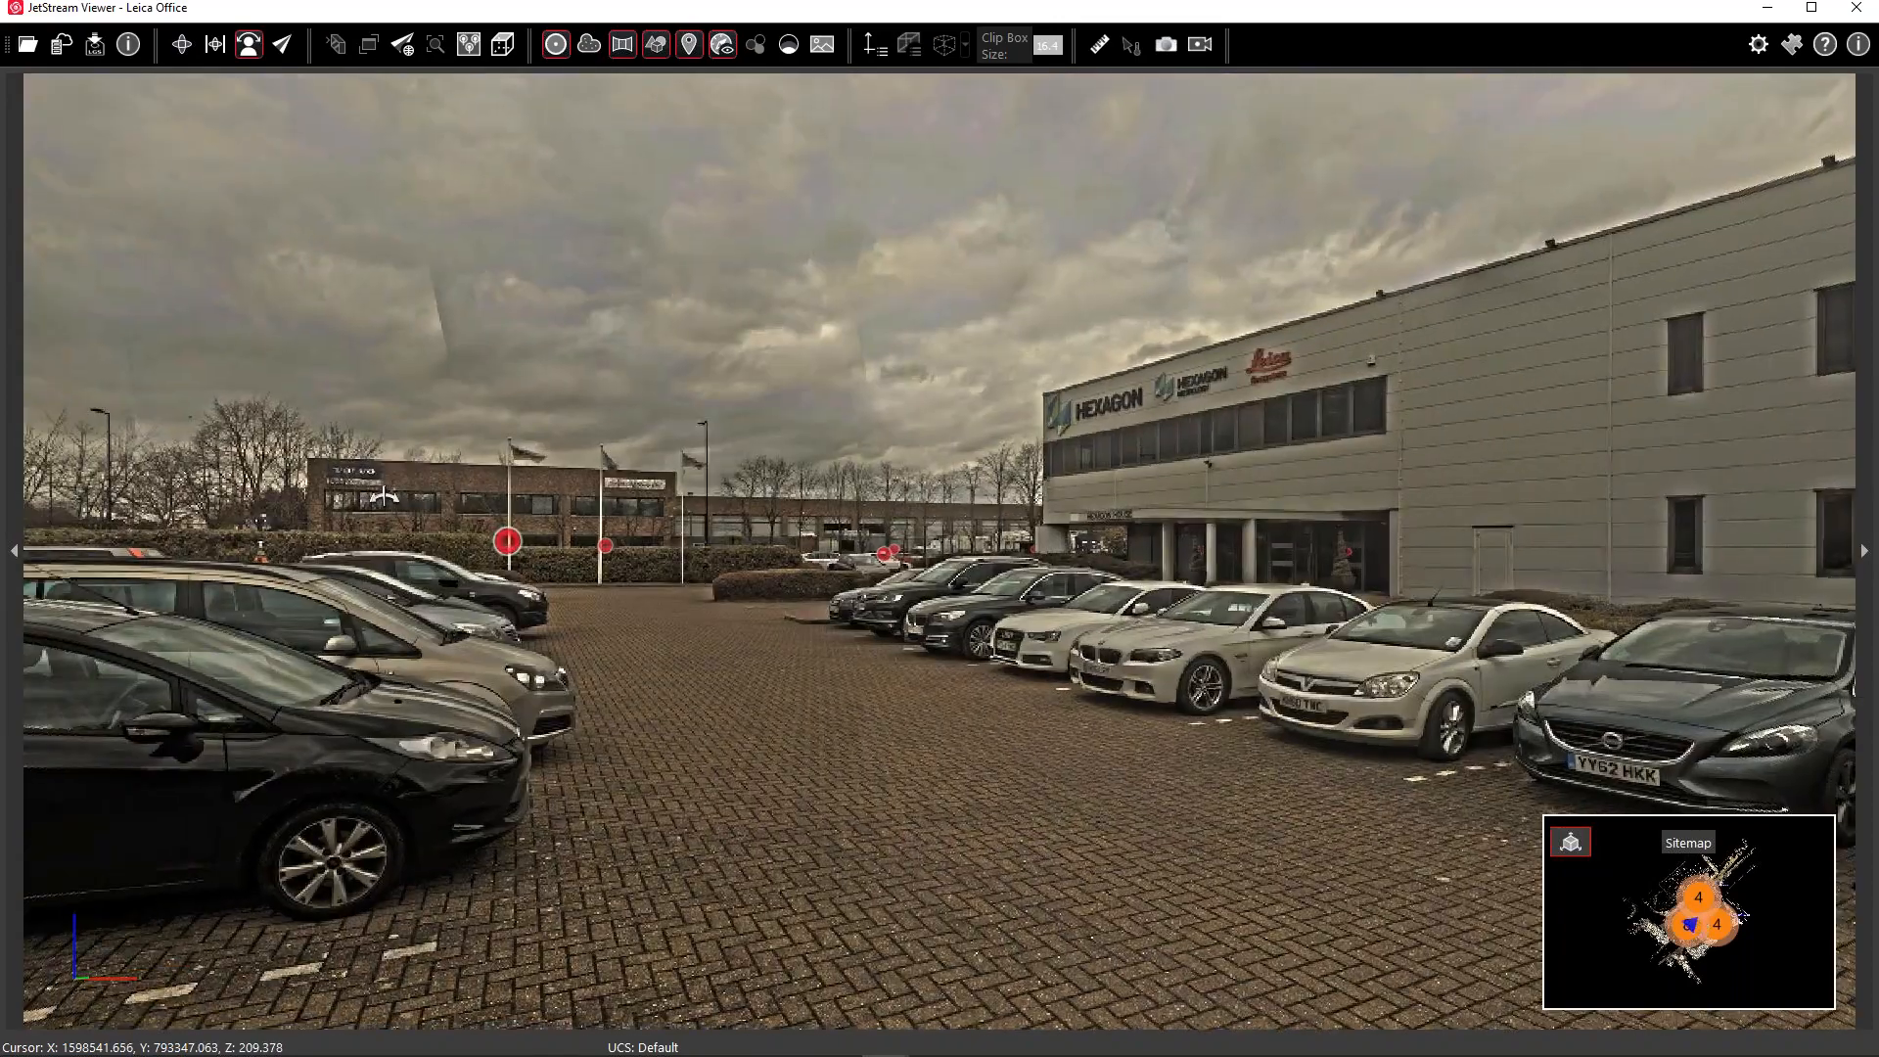
Look around the panorama, then return to the 3D cloud orbited around the HEXAGON sign with Measure active
drag(722, 504, 1183, 528)
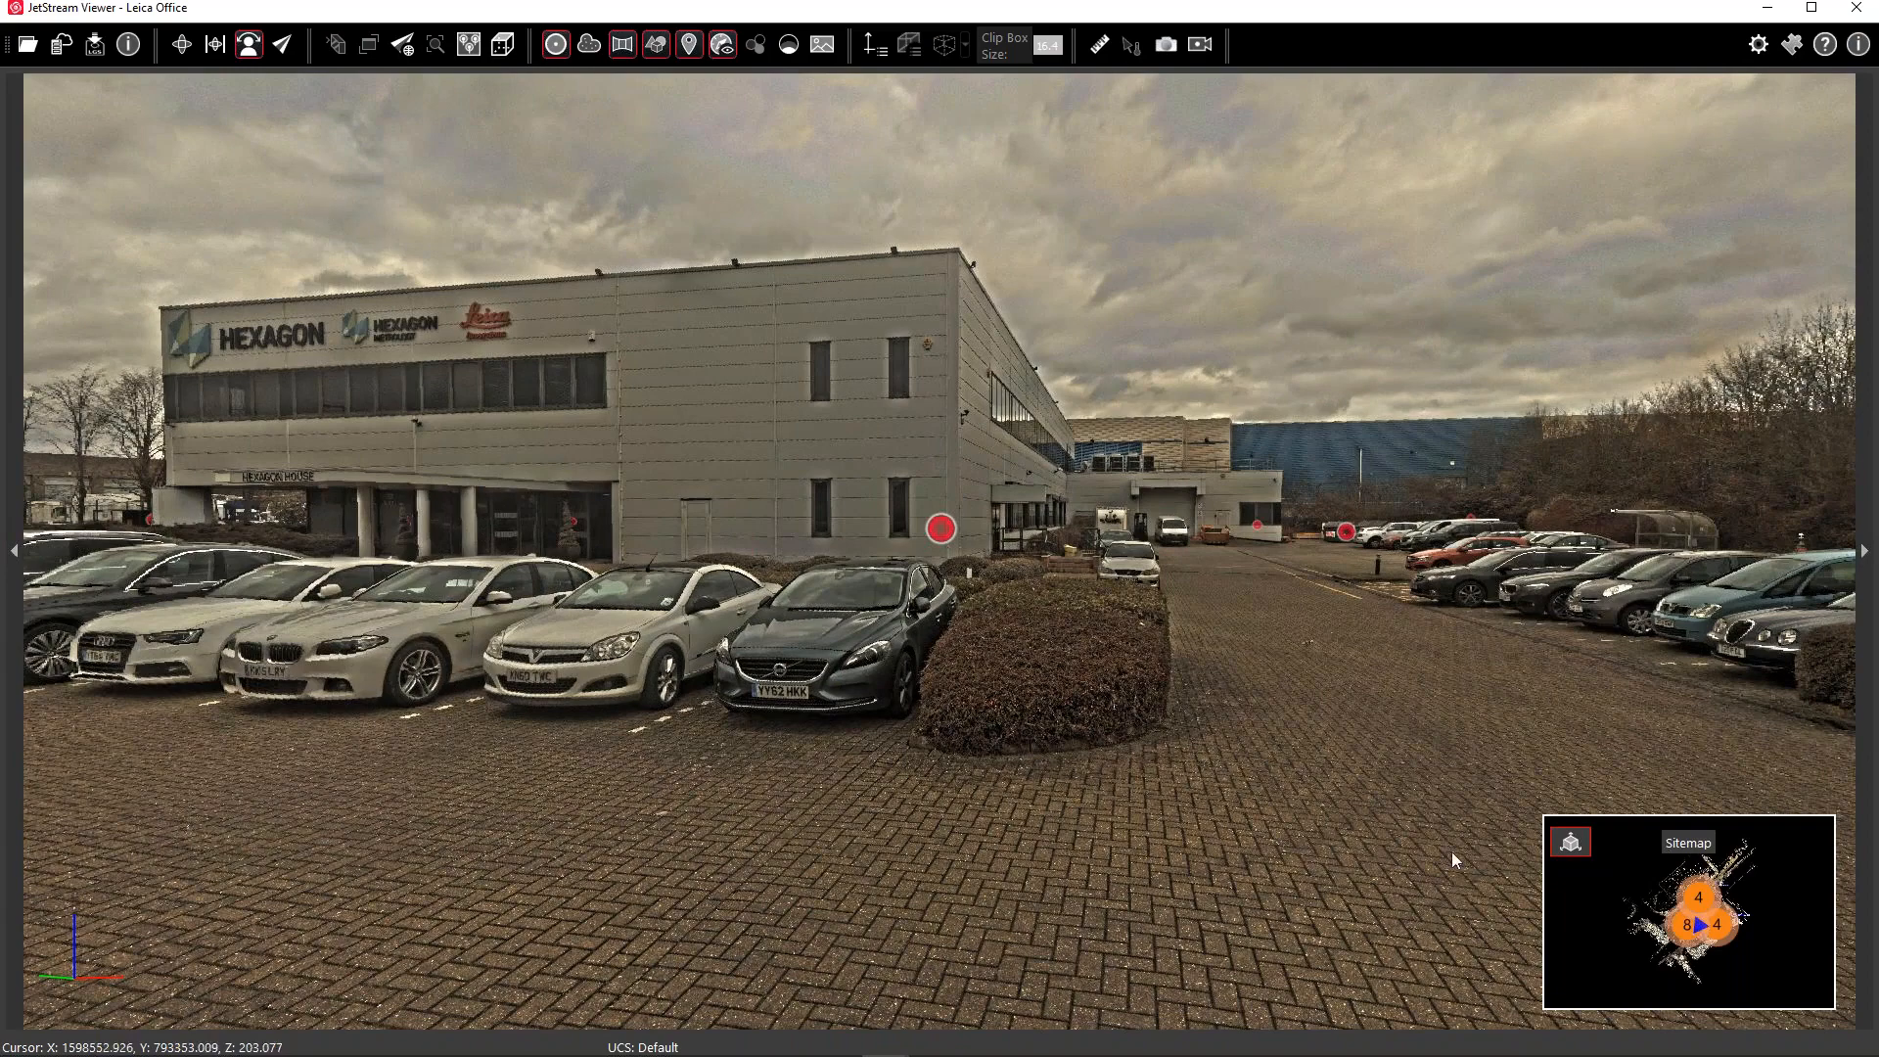
click(1570, 842)
click(60, 101)
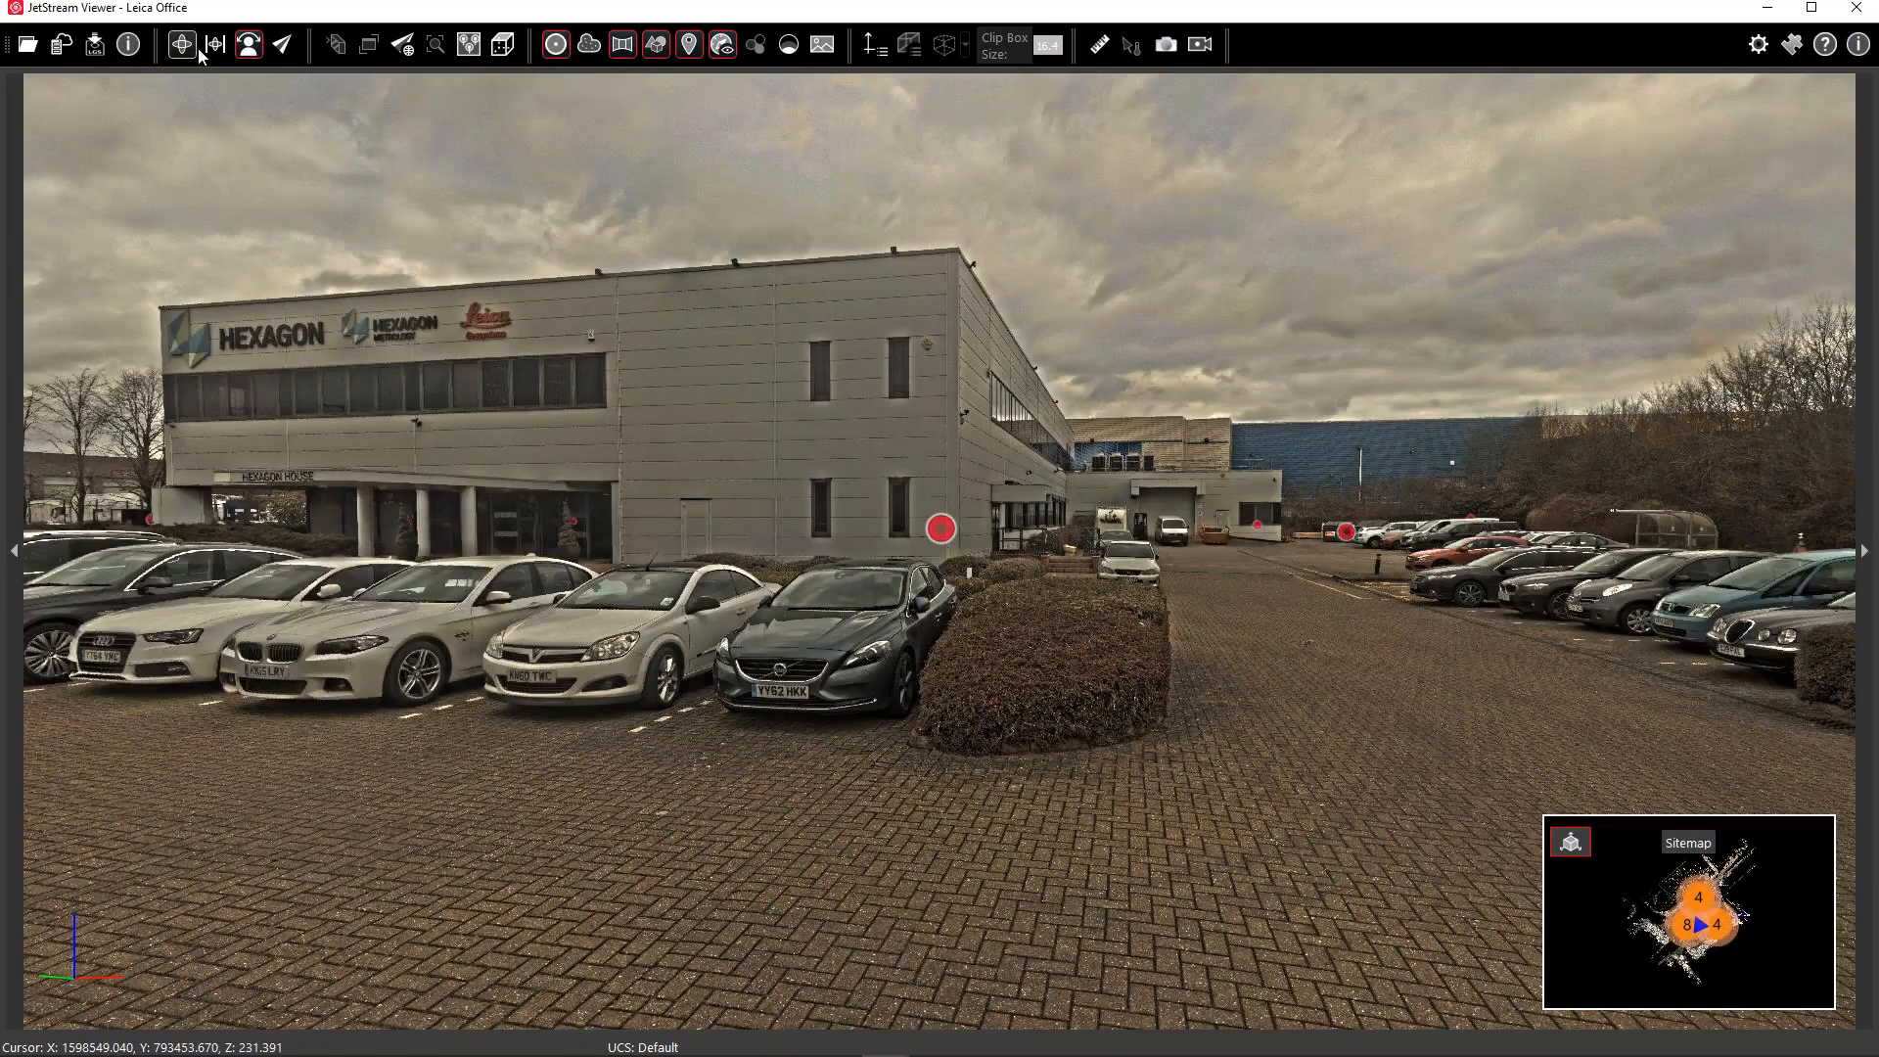
click(190, 45)
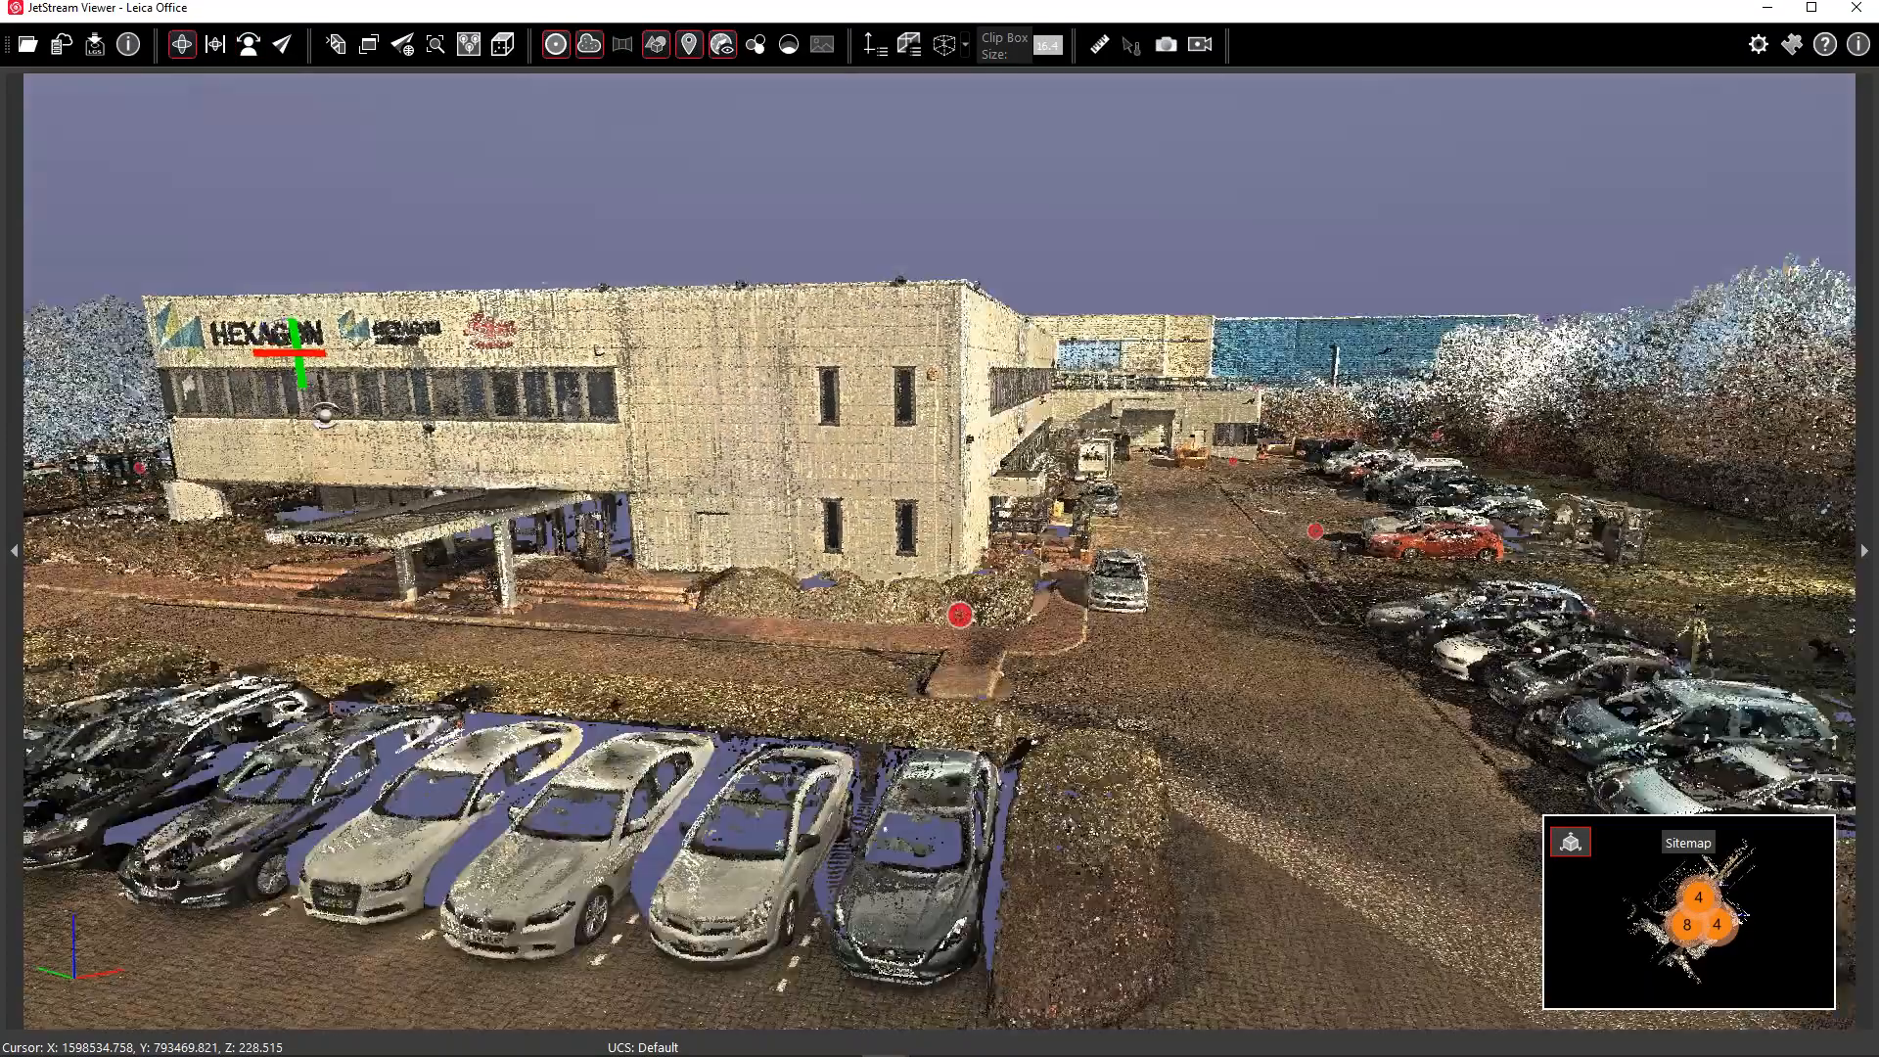
drag(326, 416, 729, 458)
click(1100, 45)
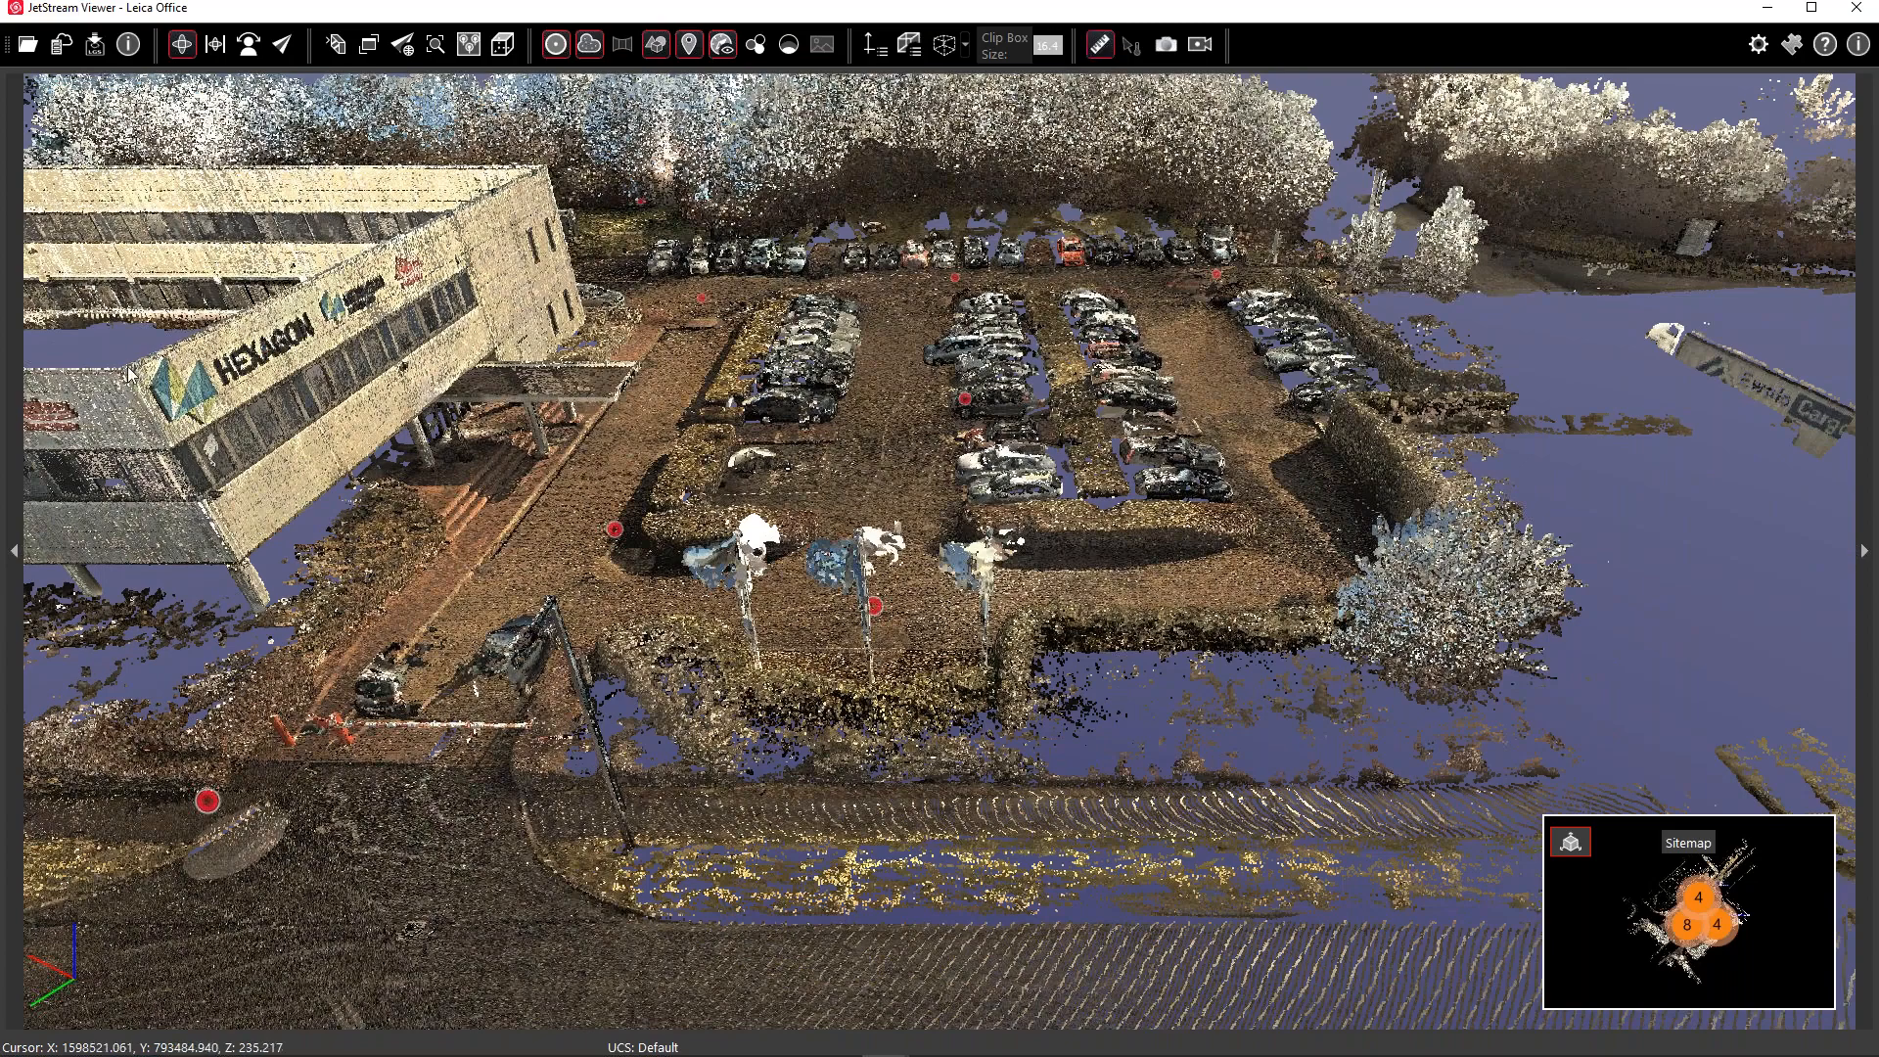
Measure the 98.004 ft roof-edge distance, then zoom out and orbit to an overhead site view
click(545, 175)
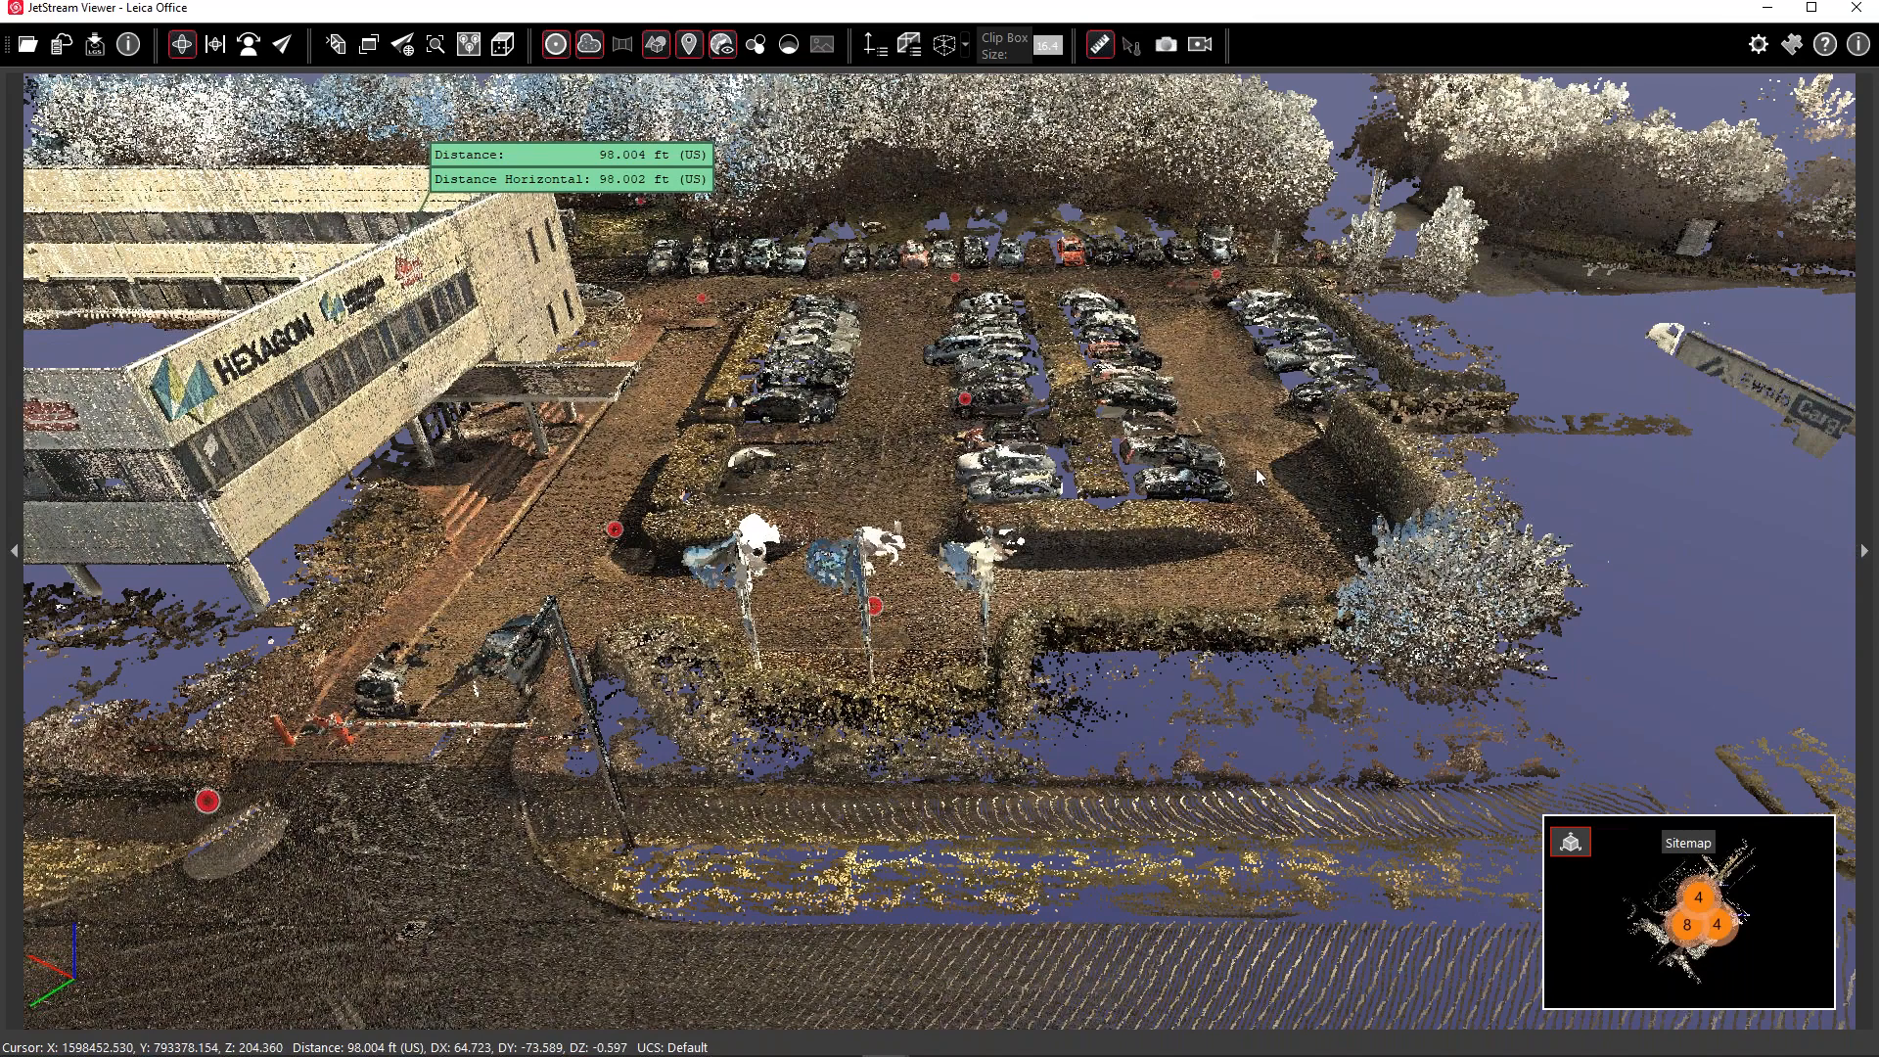
scroll(1256, 477, down, 5)
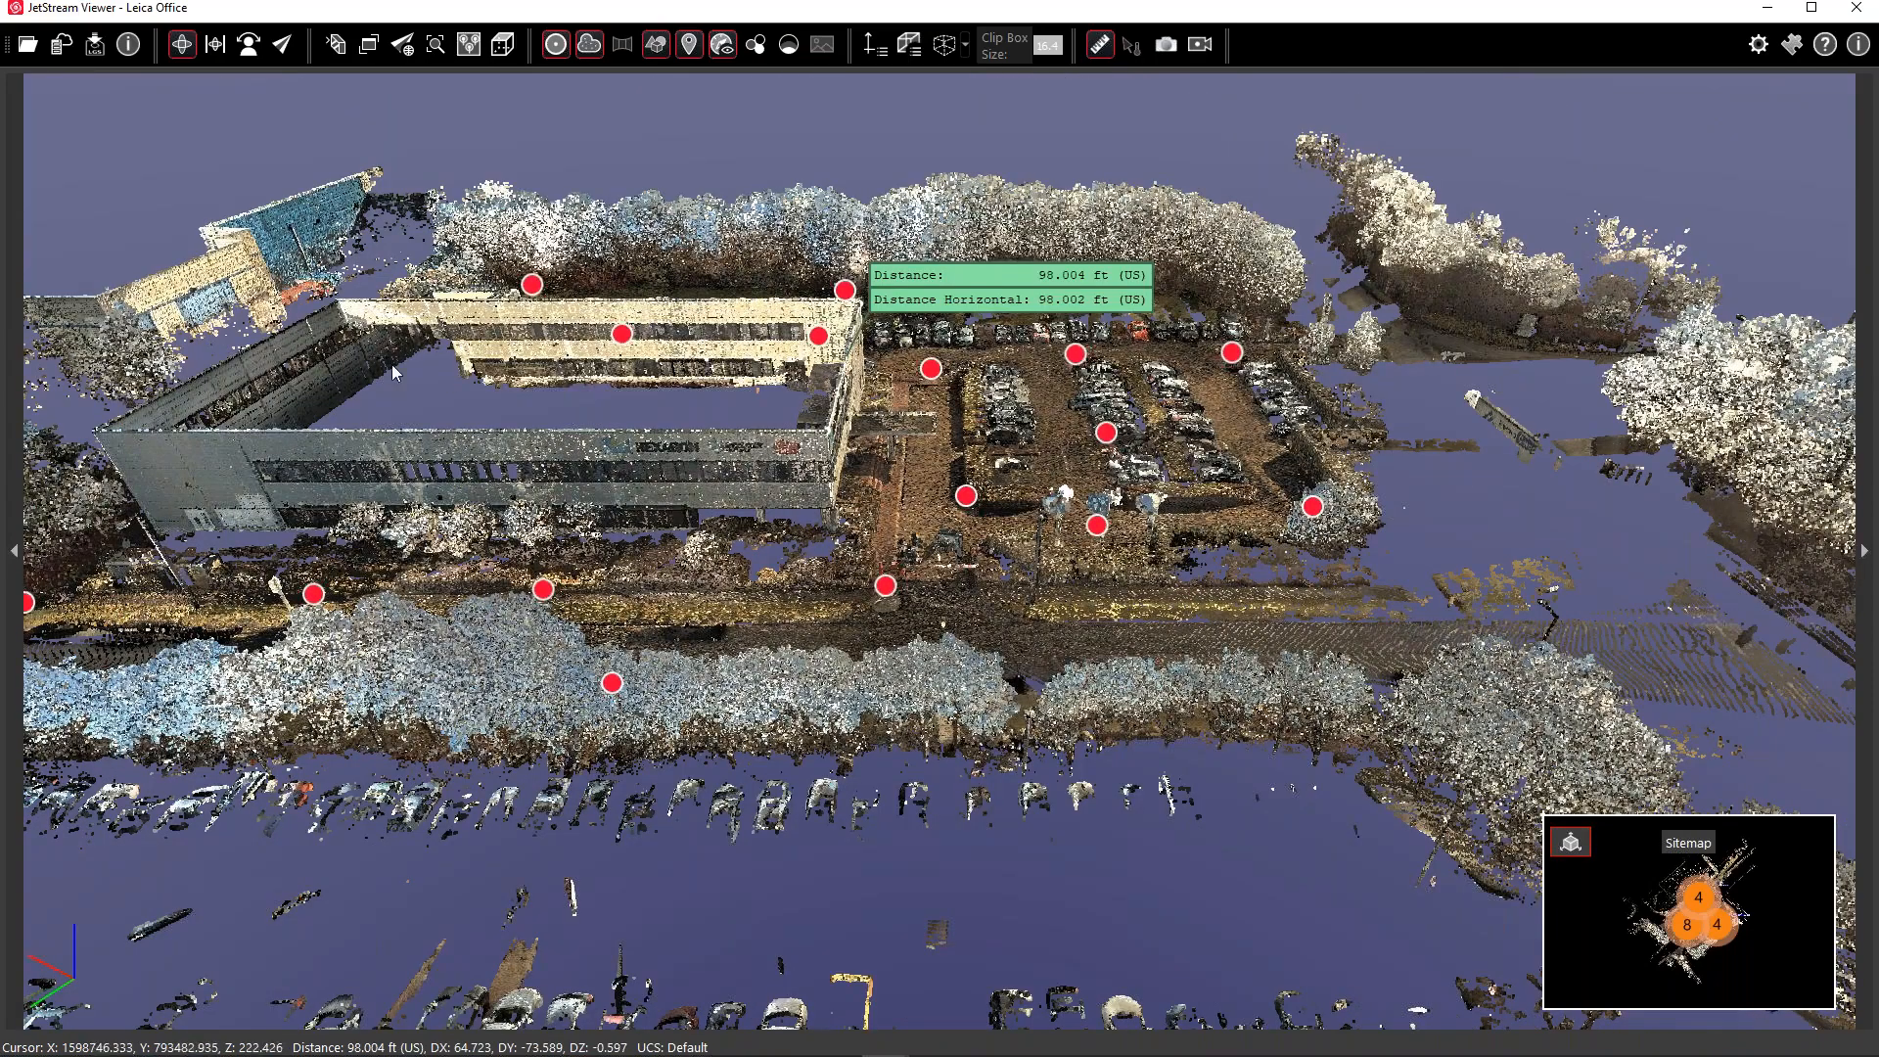
drag(1109, 592, 602, 758)
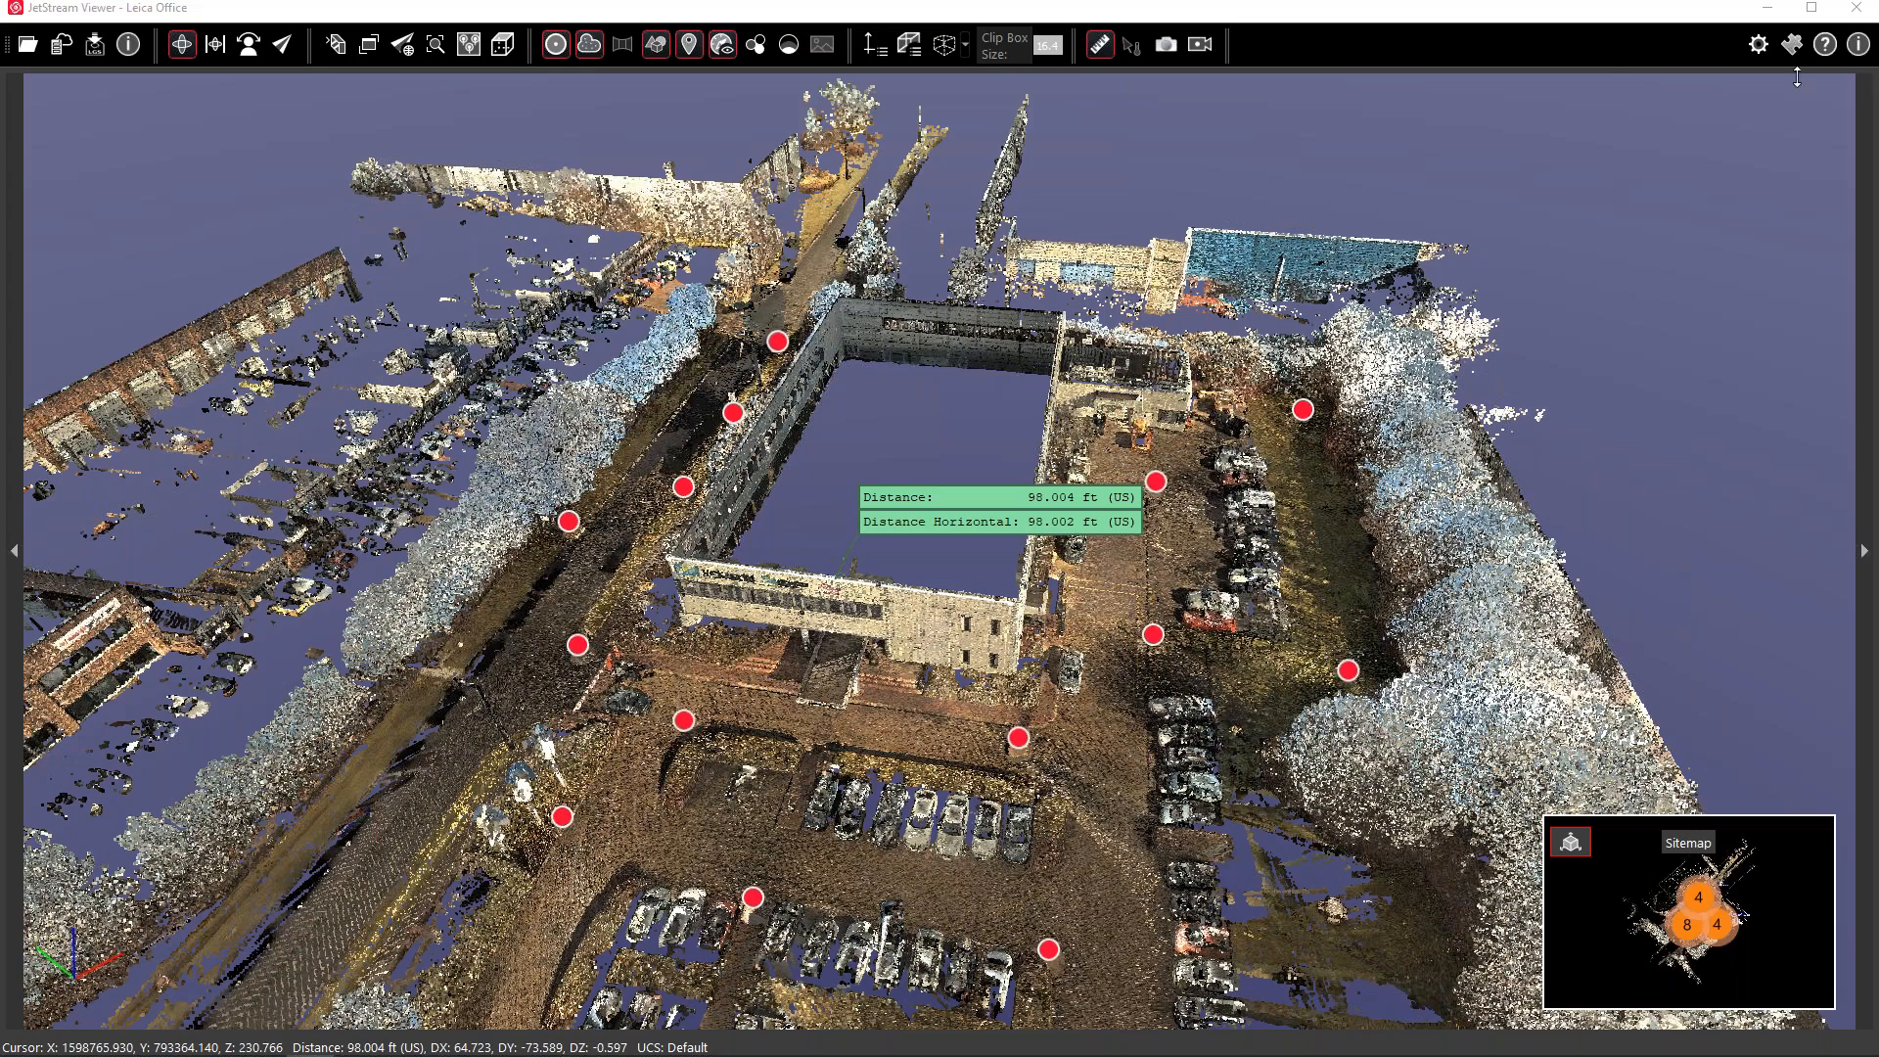
Drag Hexagon House - DZ62.193.ifc into the viewer and place it with Use Model Coordinates
drag(1797, 77, 1173, 178)
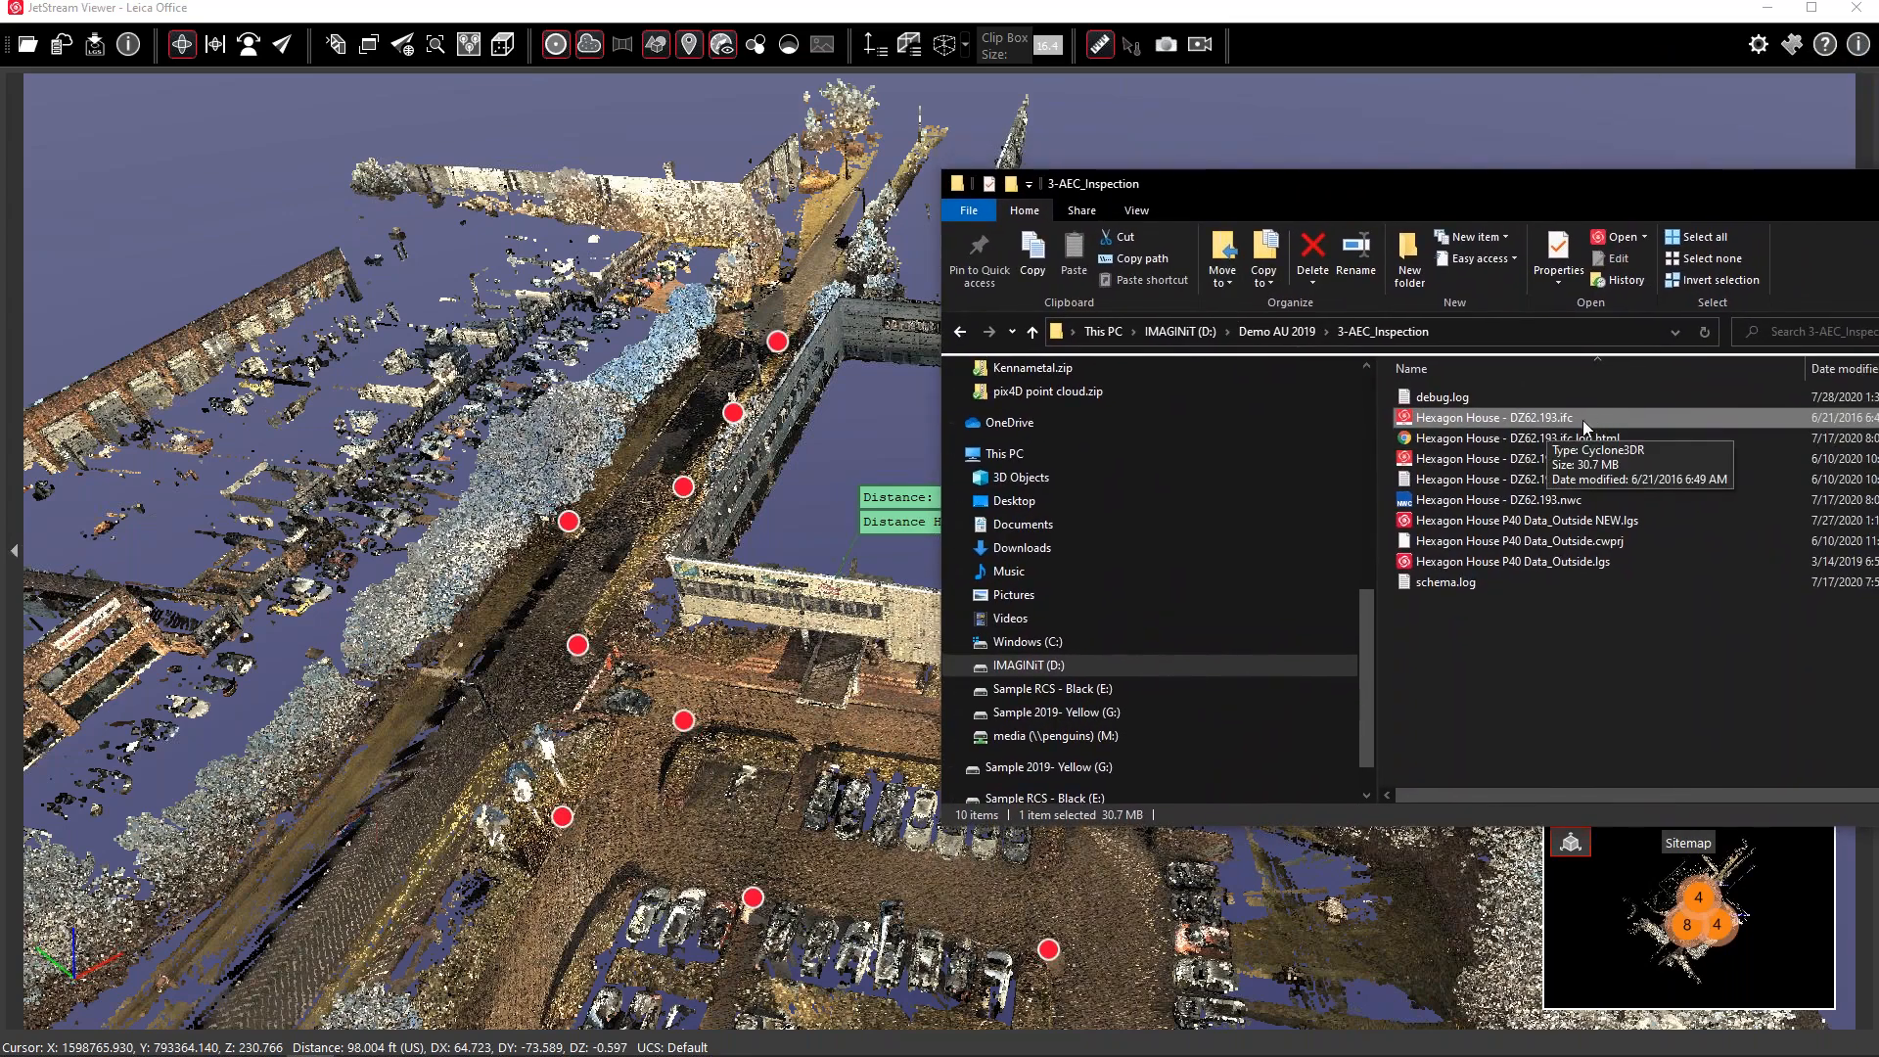
drag(1591, 414, 763, 306)
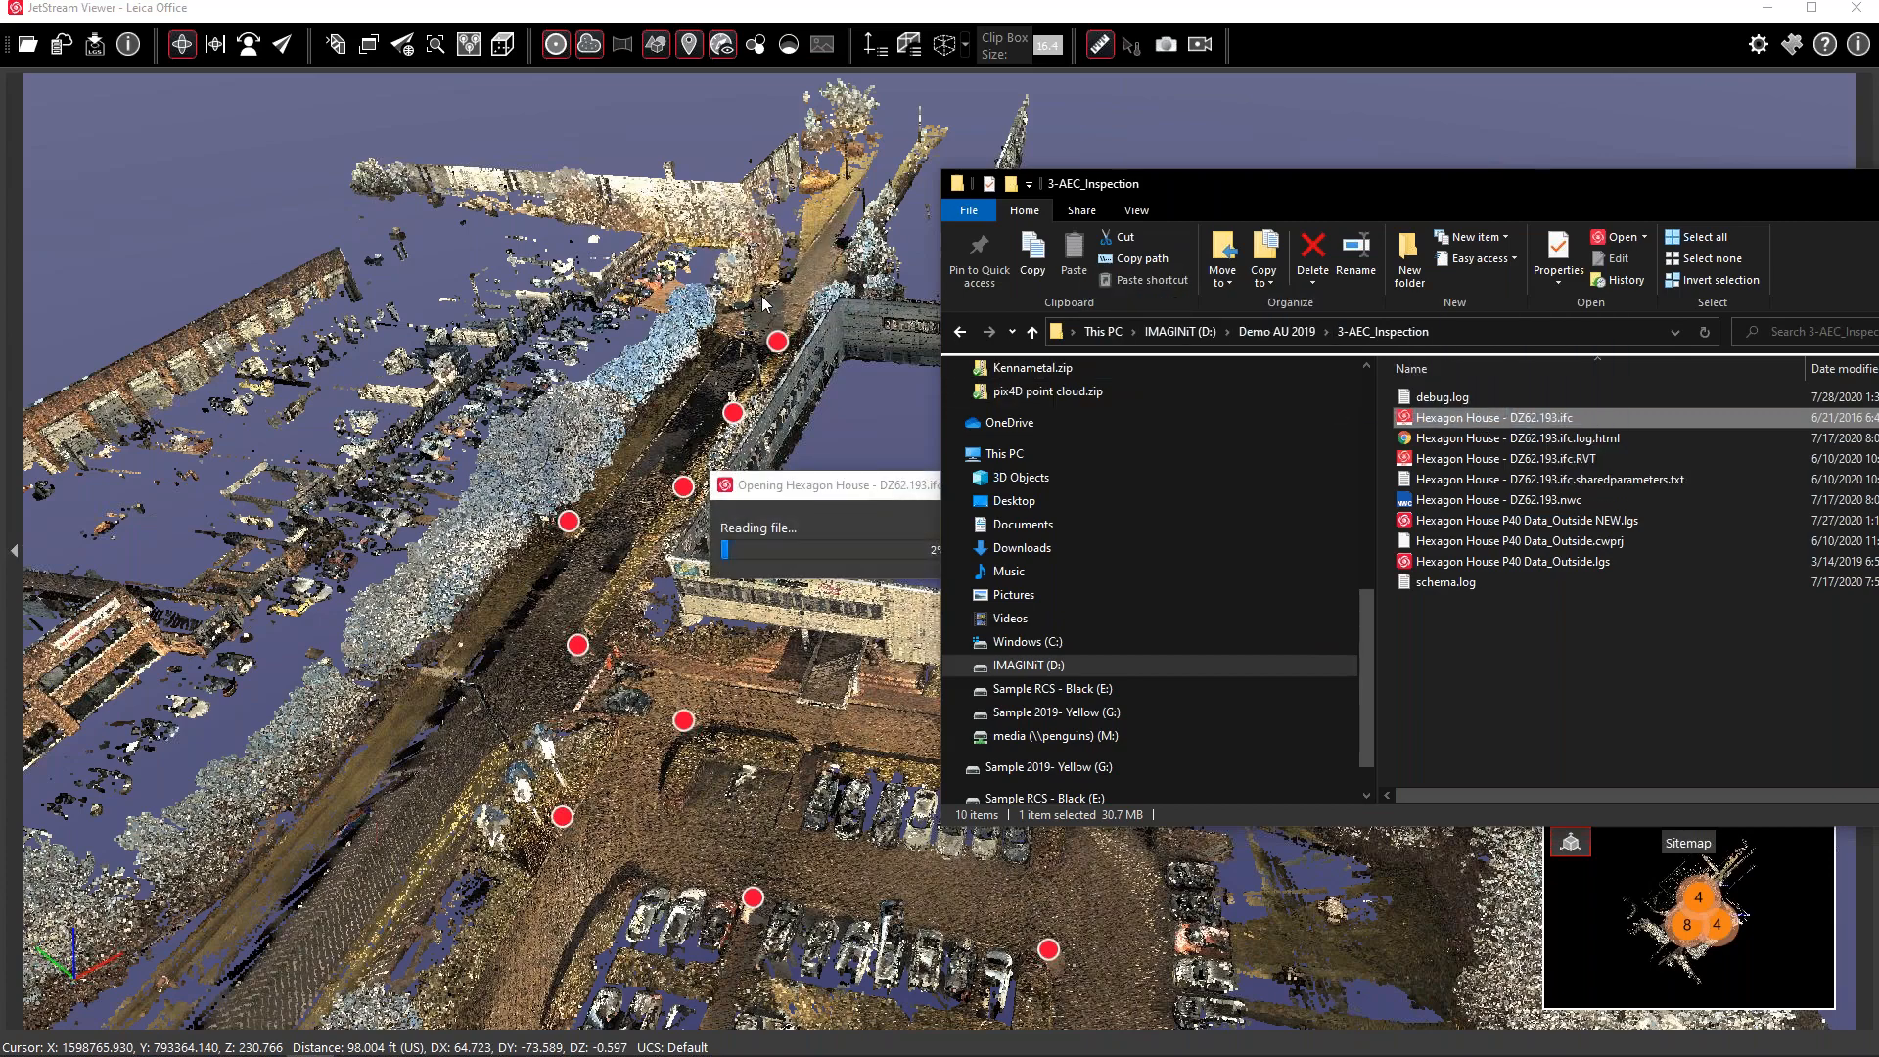
click(1067, 7)
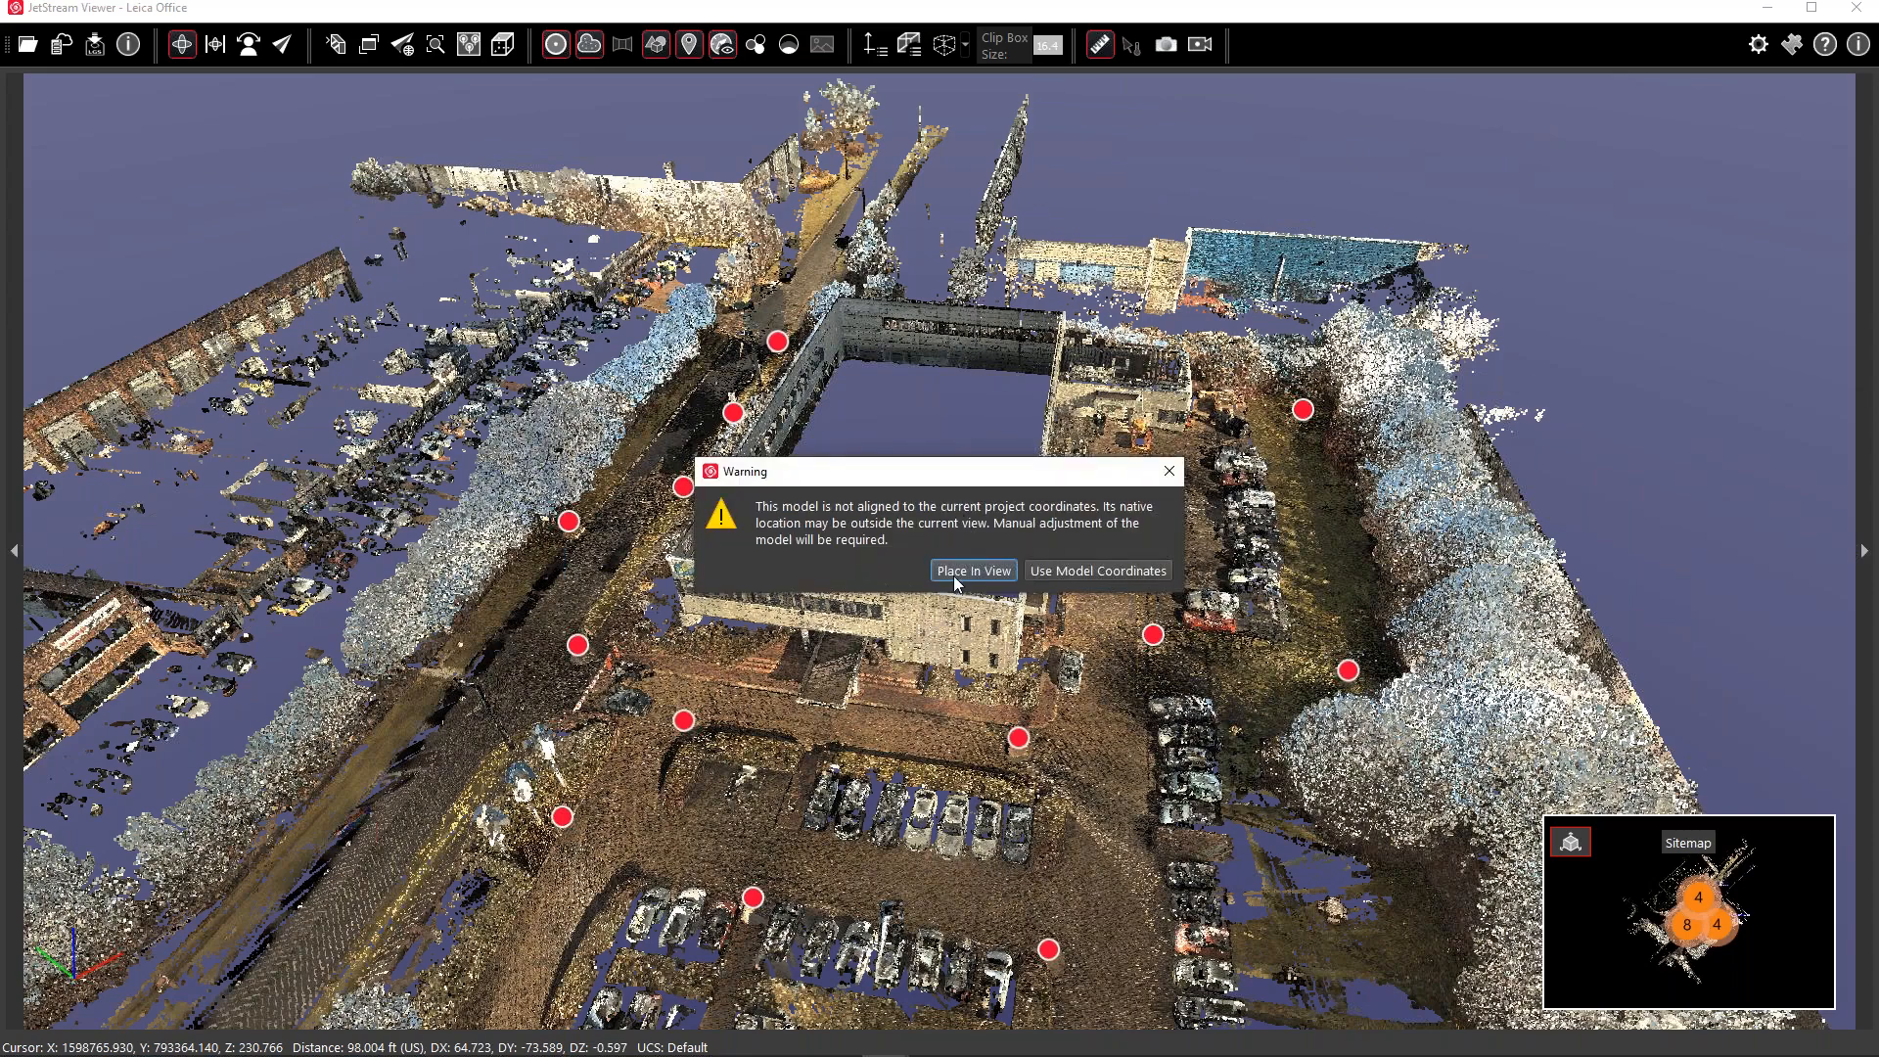
click(1062, 572)
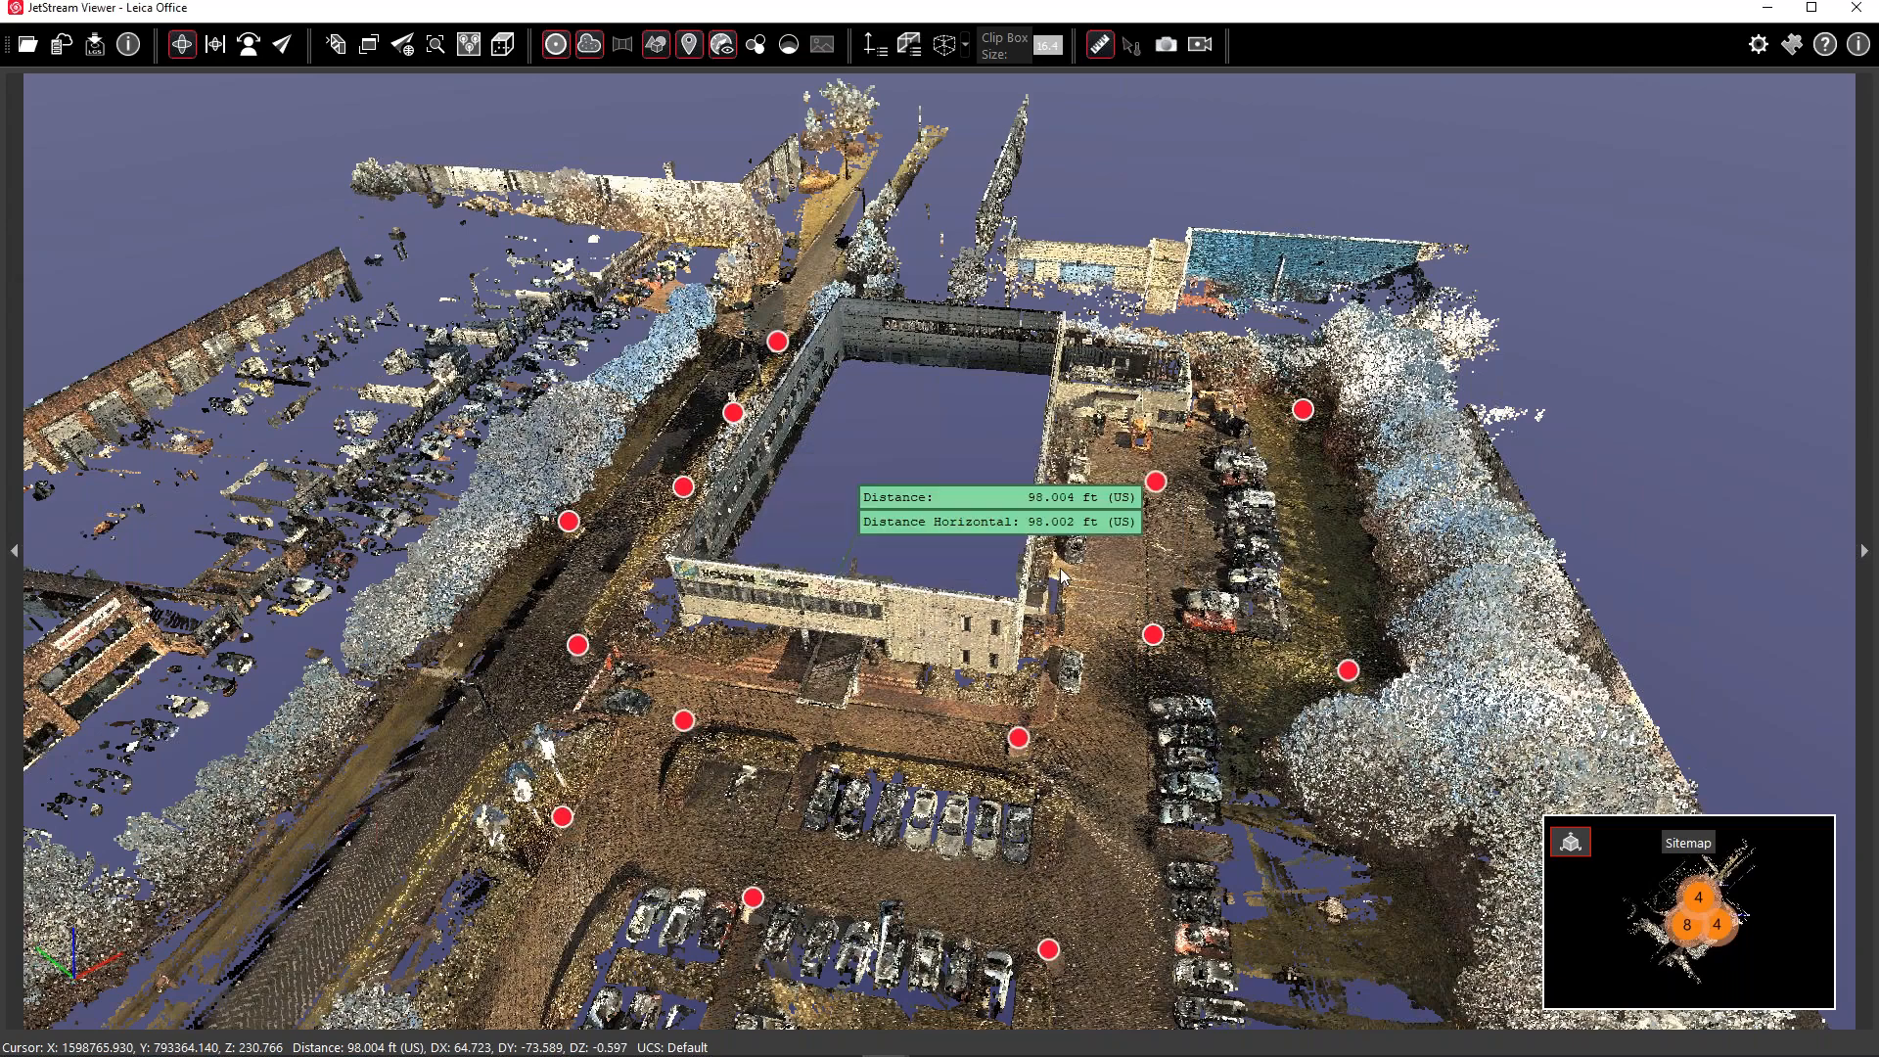
Select the imported model and tilt and zoom the view to find it below the cloud
click(919, 425)
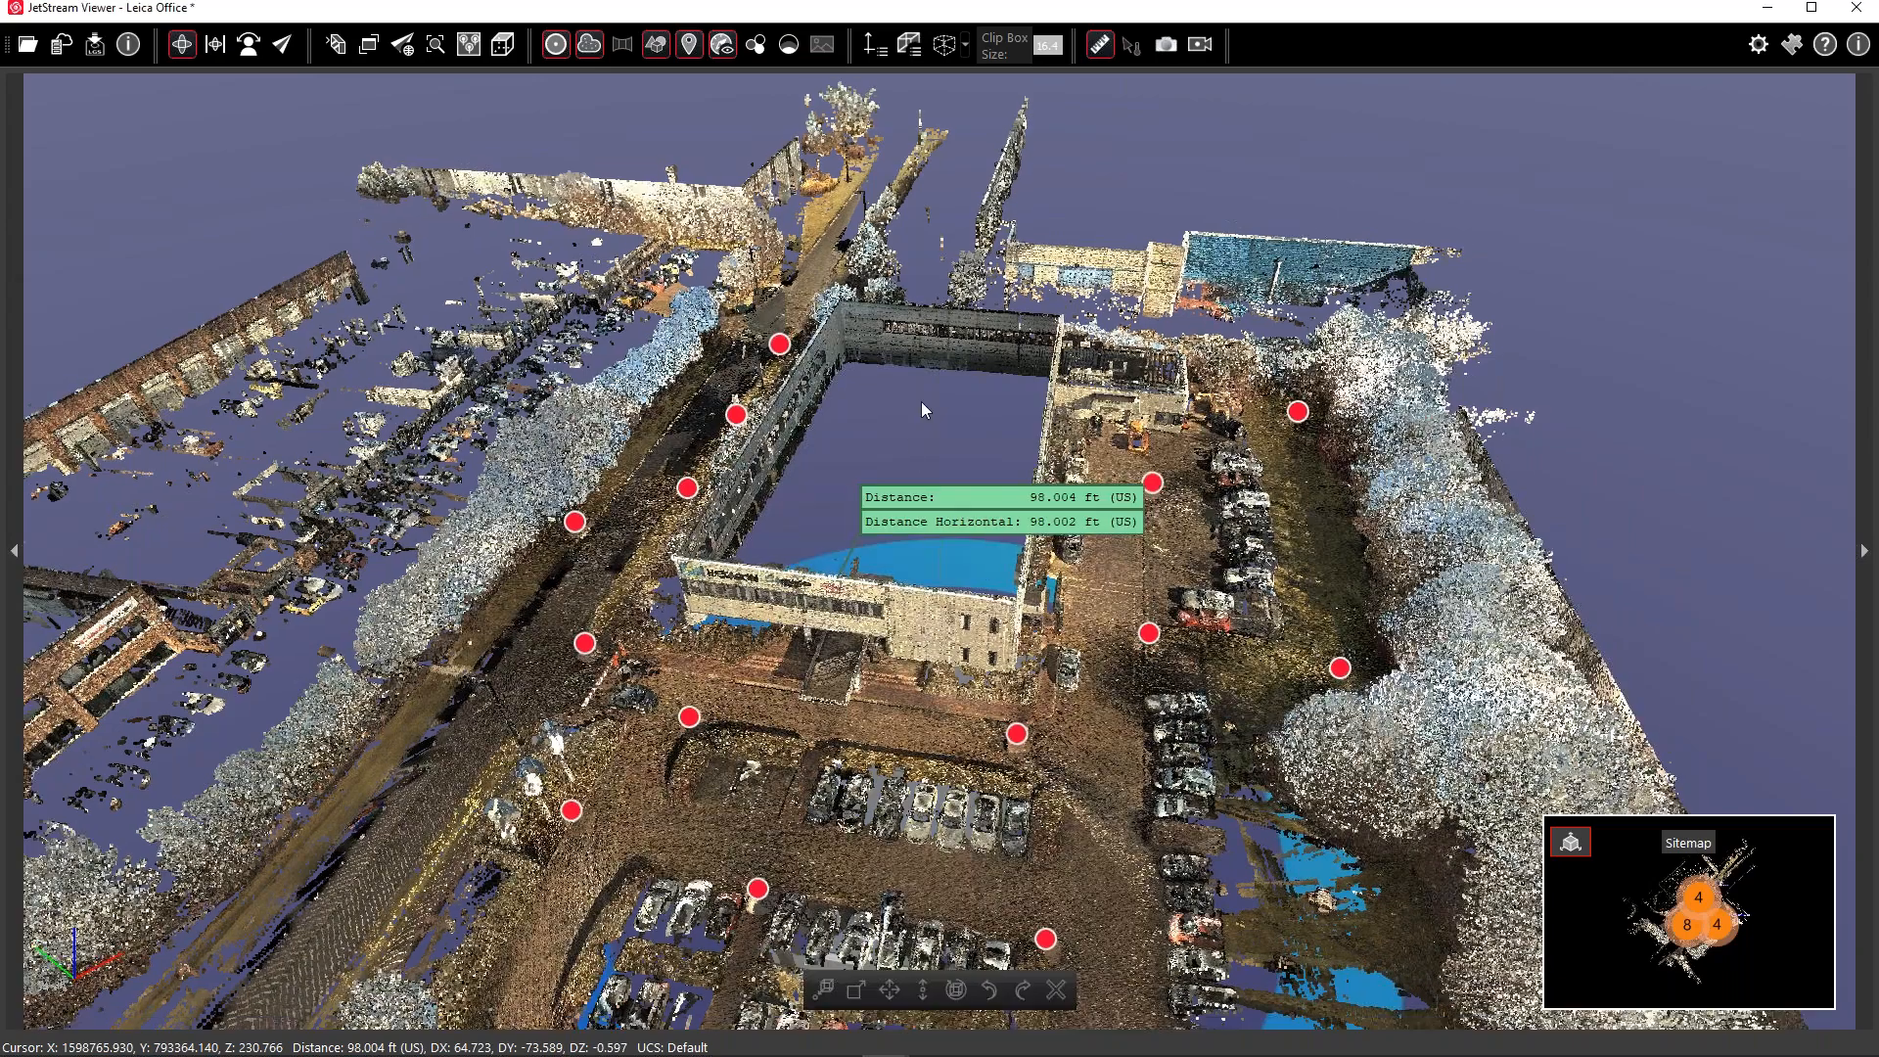
scroll(920, 402, down, 5)
drag(1013, 636, 1002, 513)
drag(853, 599, 859, 470)
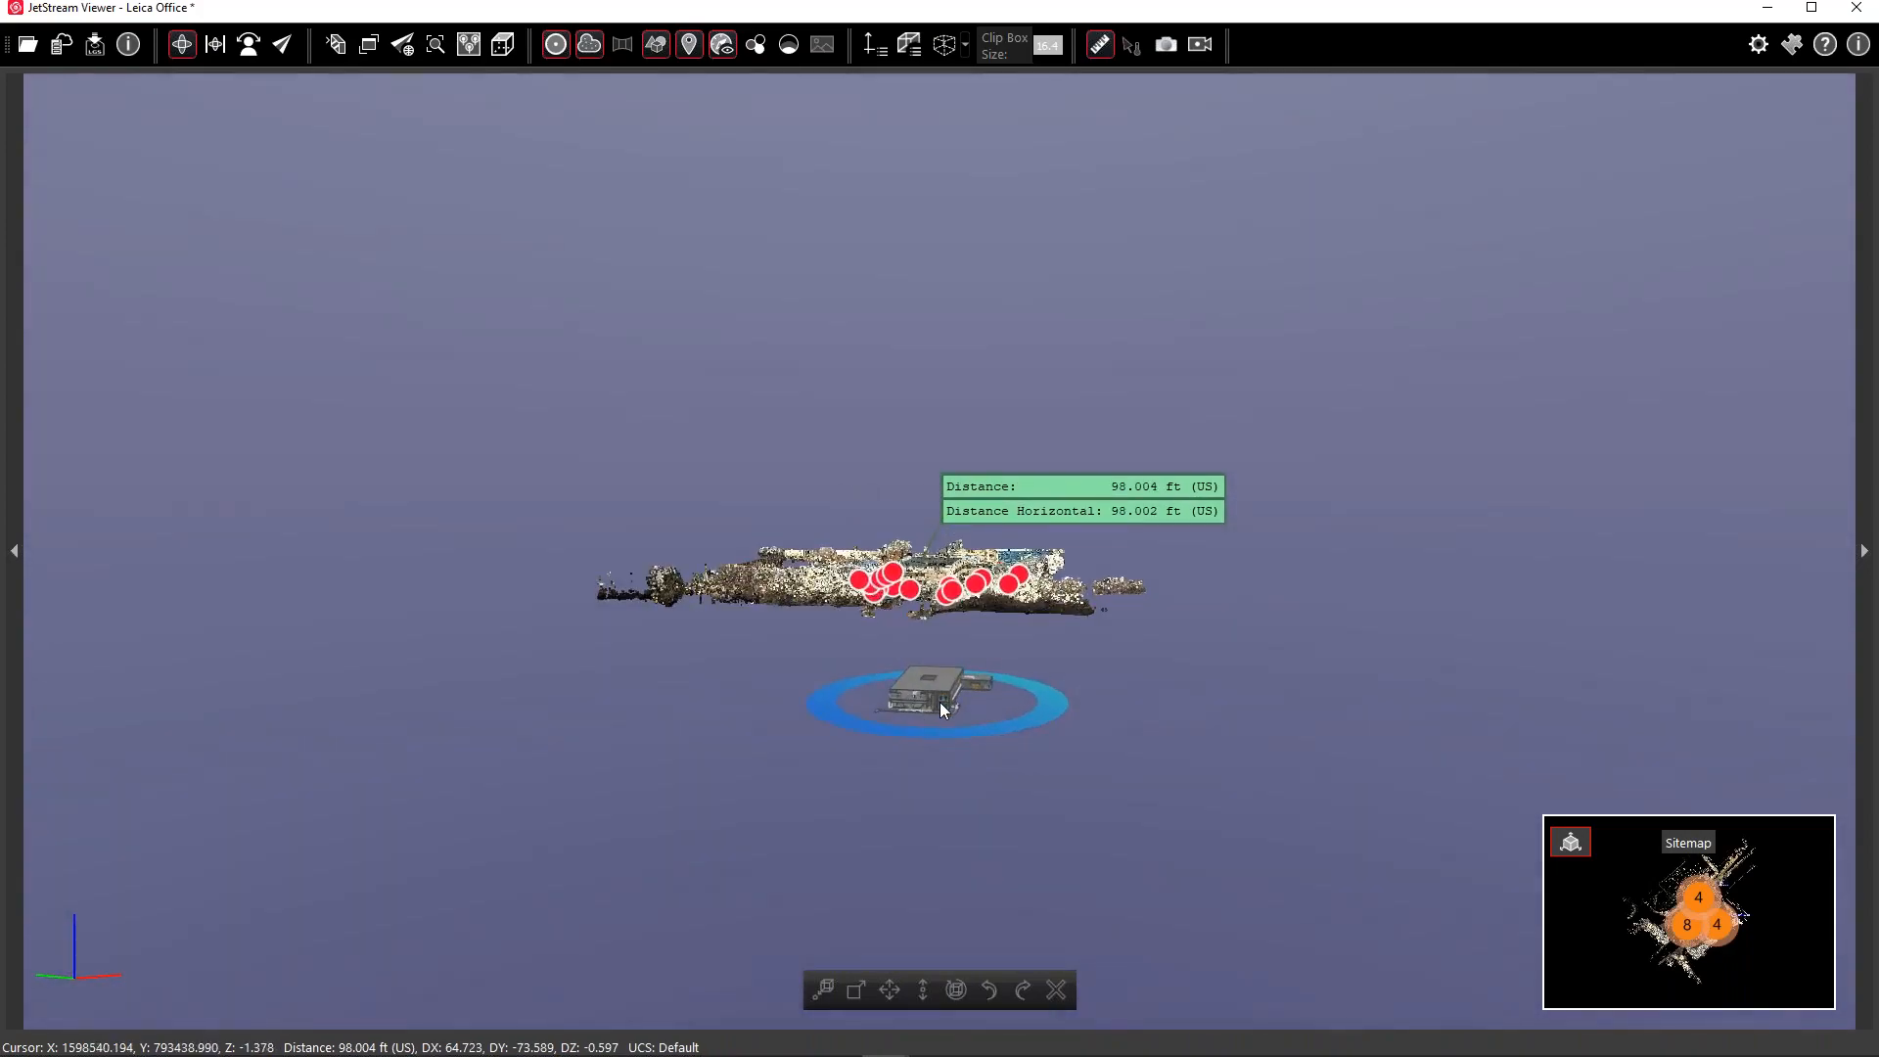
scroll(941, 697, up, 3)
scroll(945, 693, up, 3)
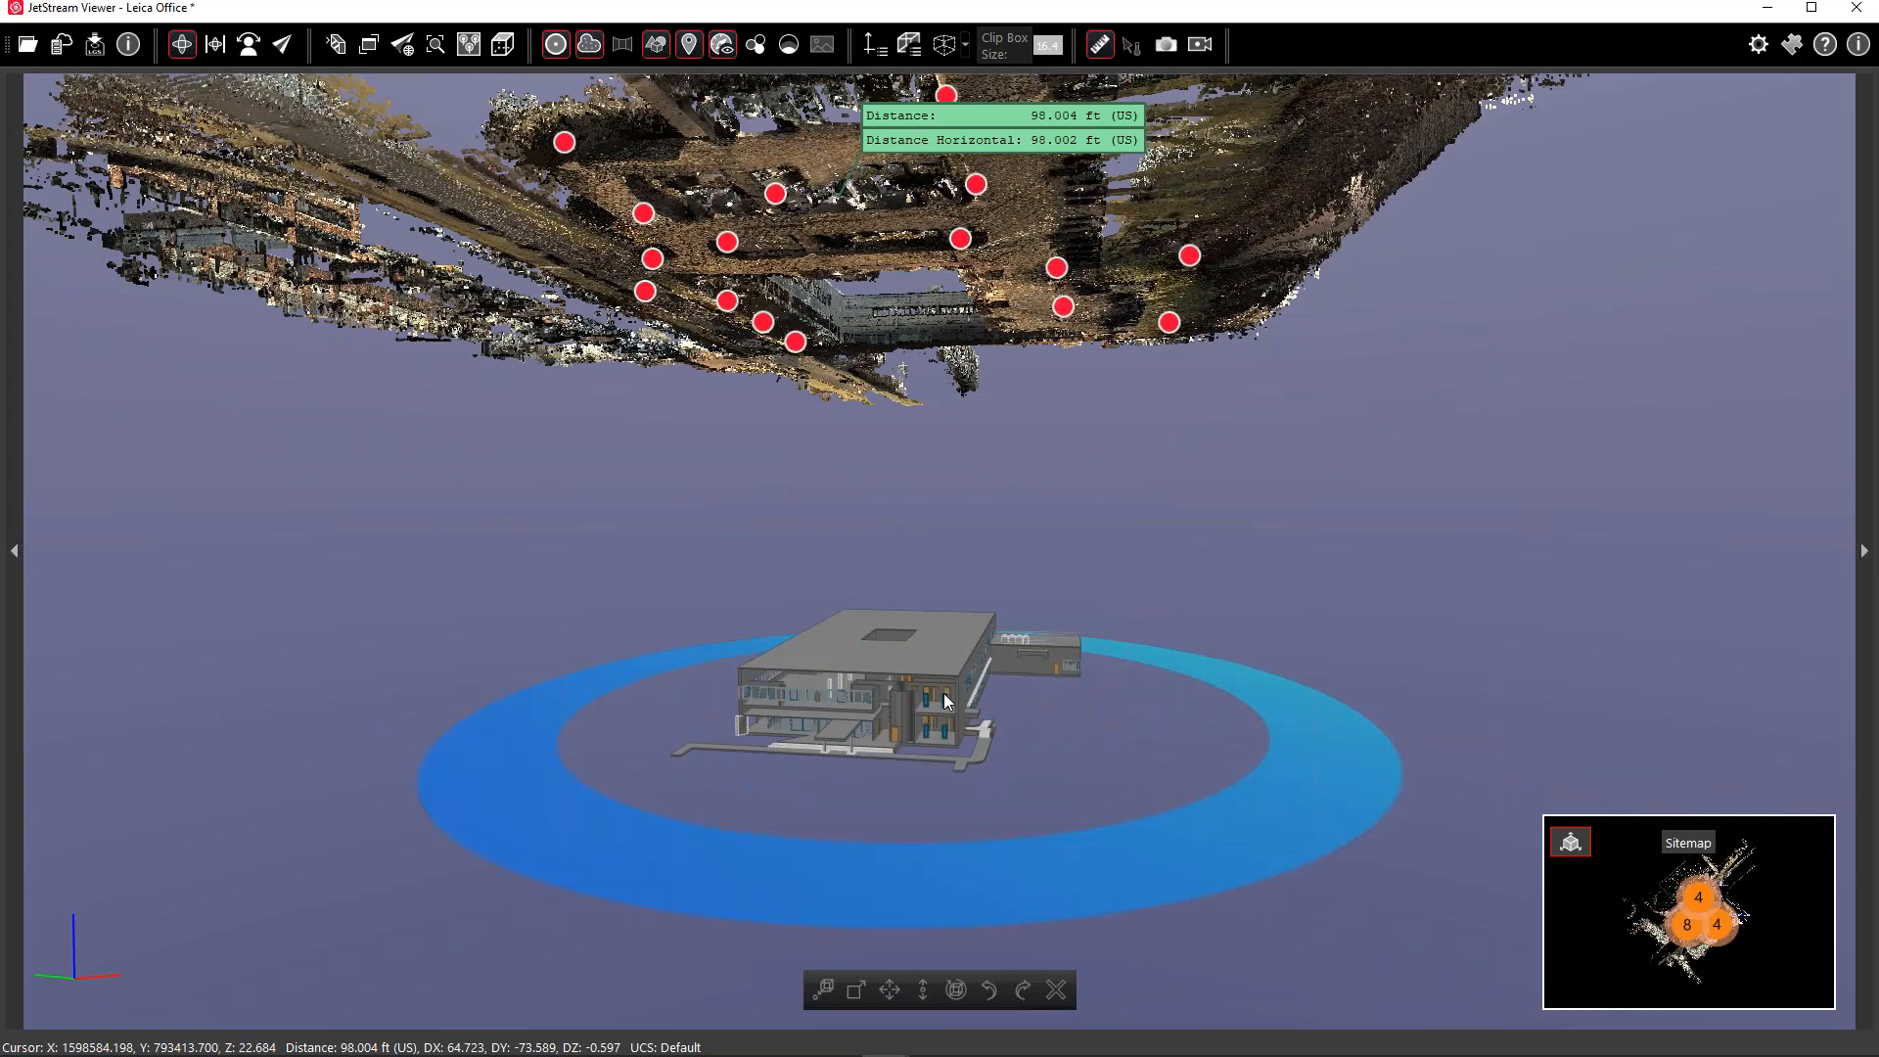
scroll(944, 693, down, 3)
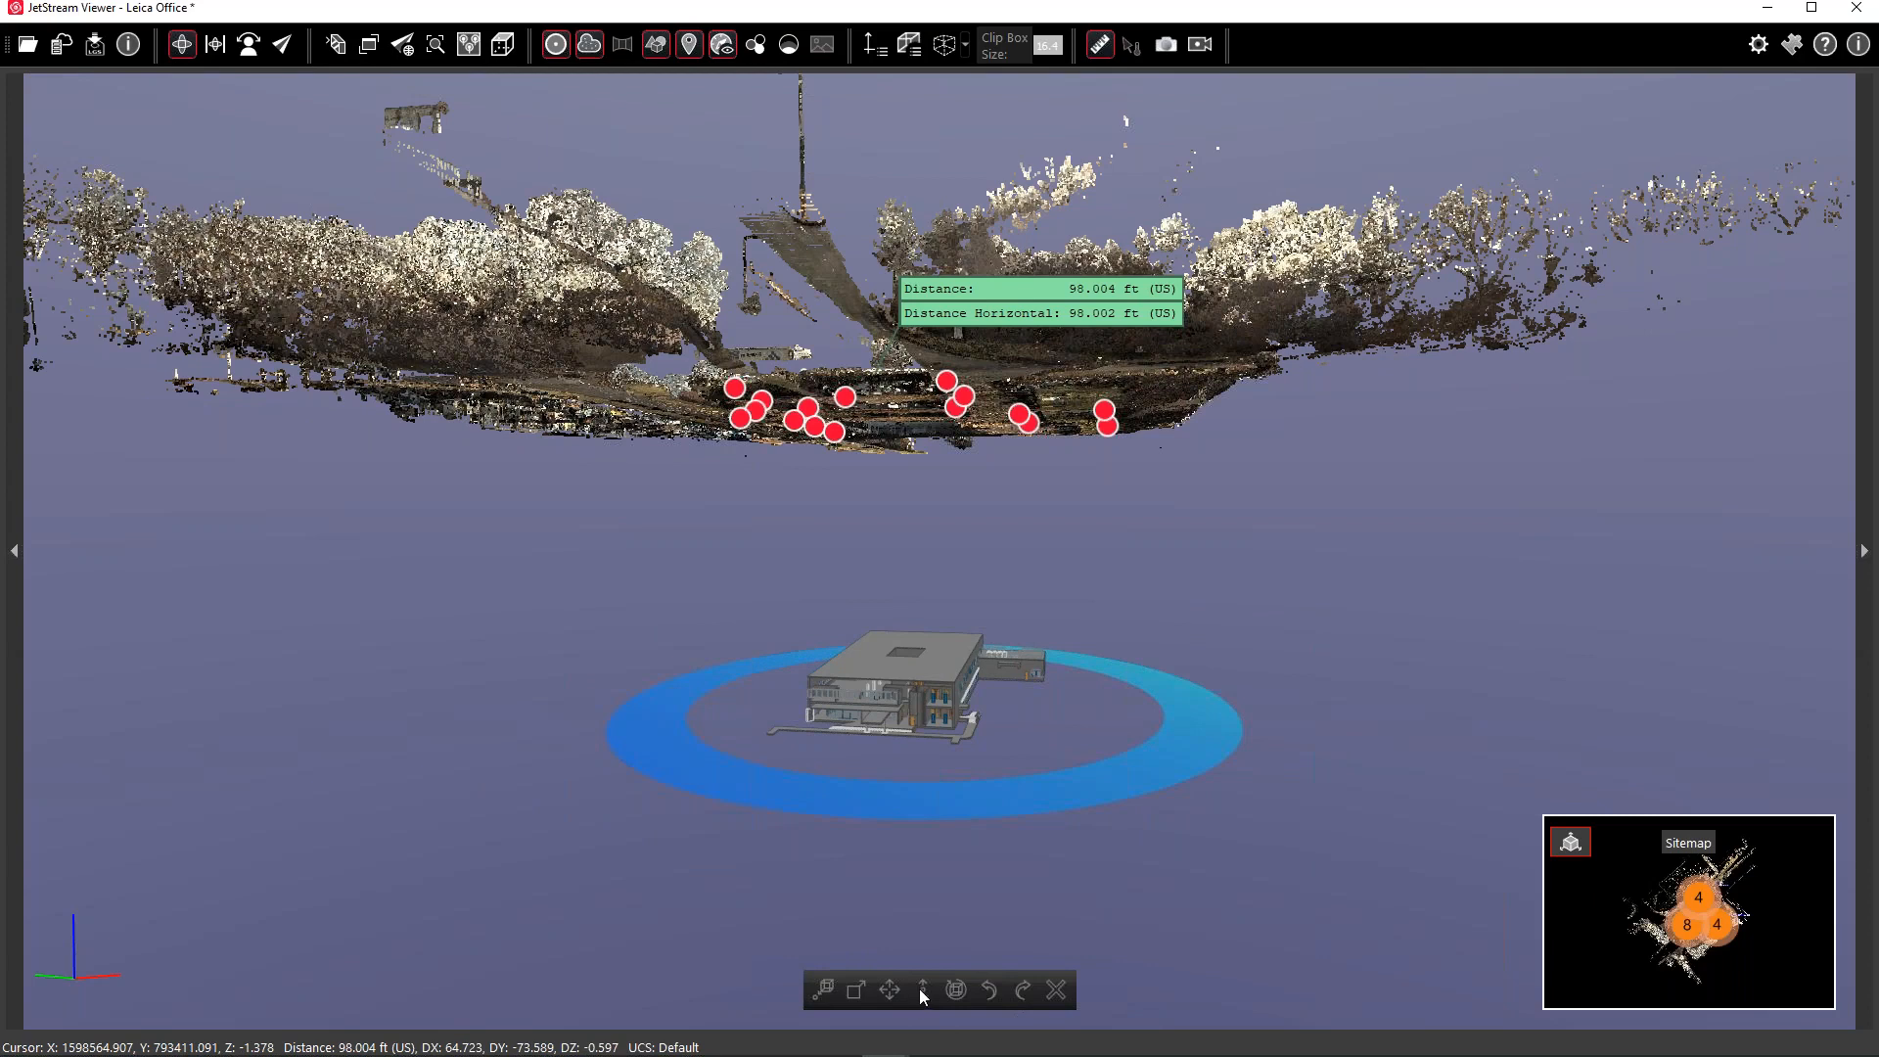
Delete the 98.004 ft distance measurement and orbit back to a high overhead view
click(916, 686)
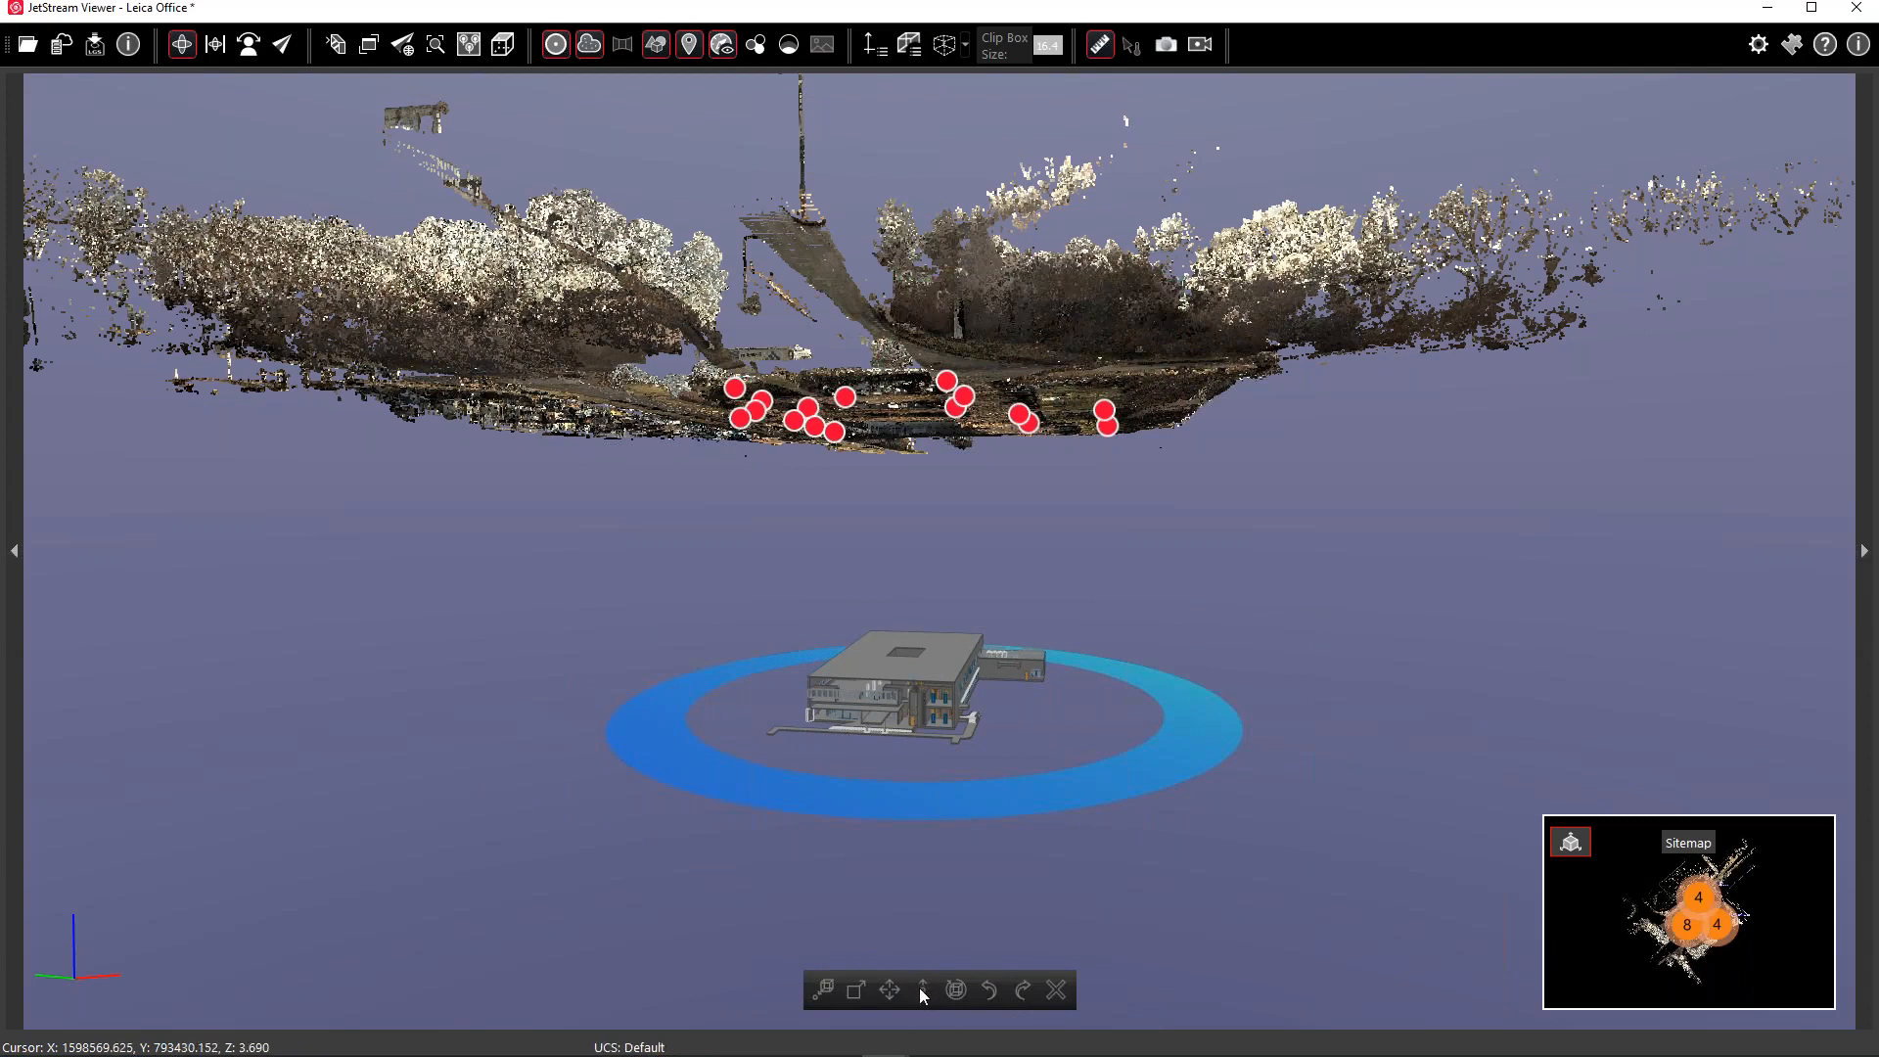
mouse_move(925, 694)
mouse_down()
mouse_move(931, 641)
mouse_move(892, 709)
mouse_up()
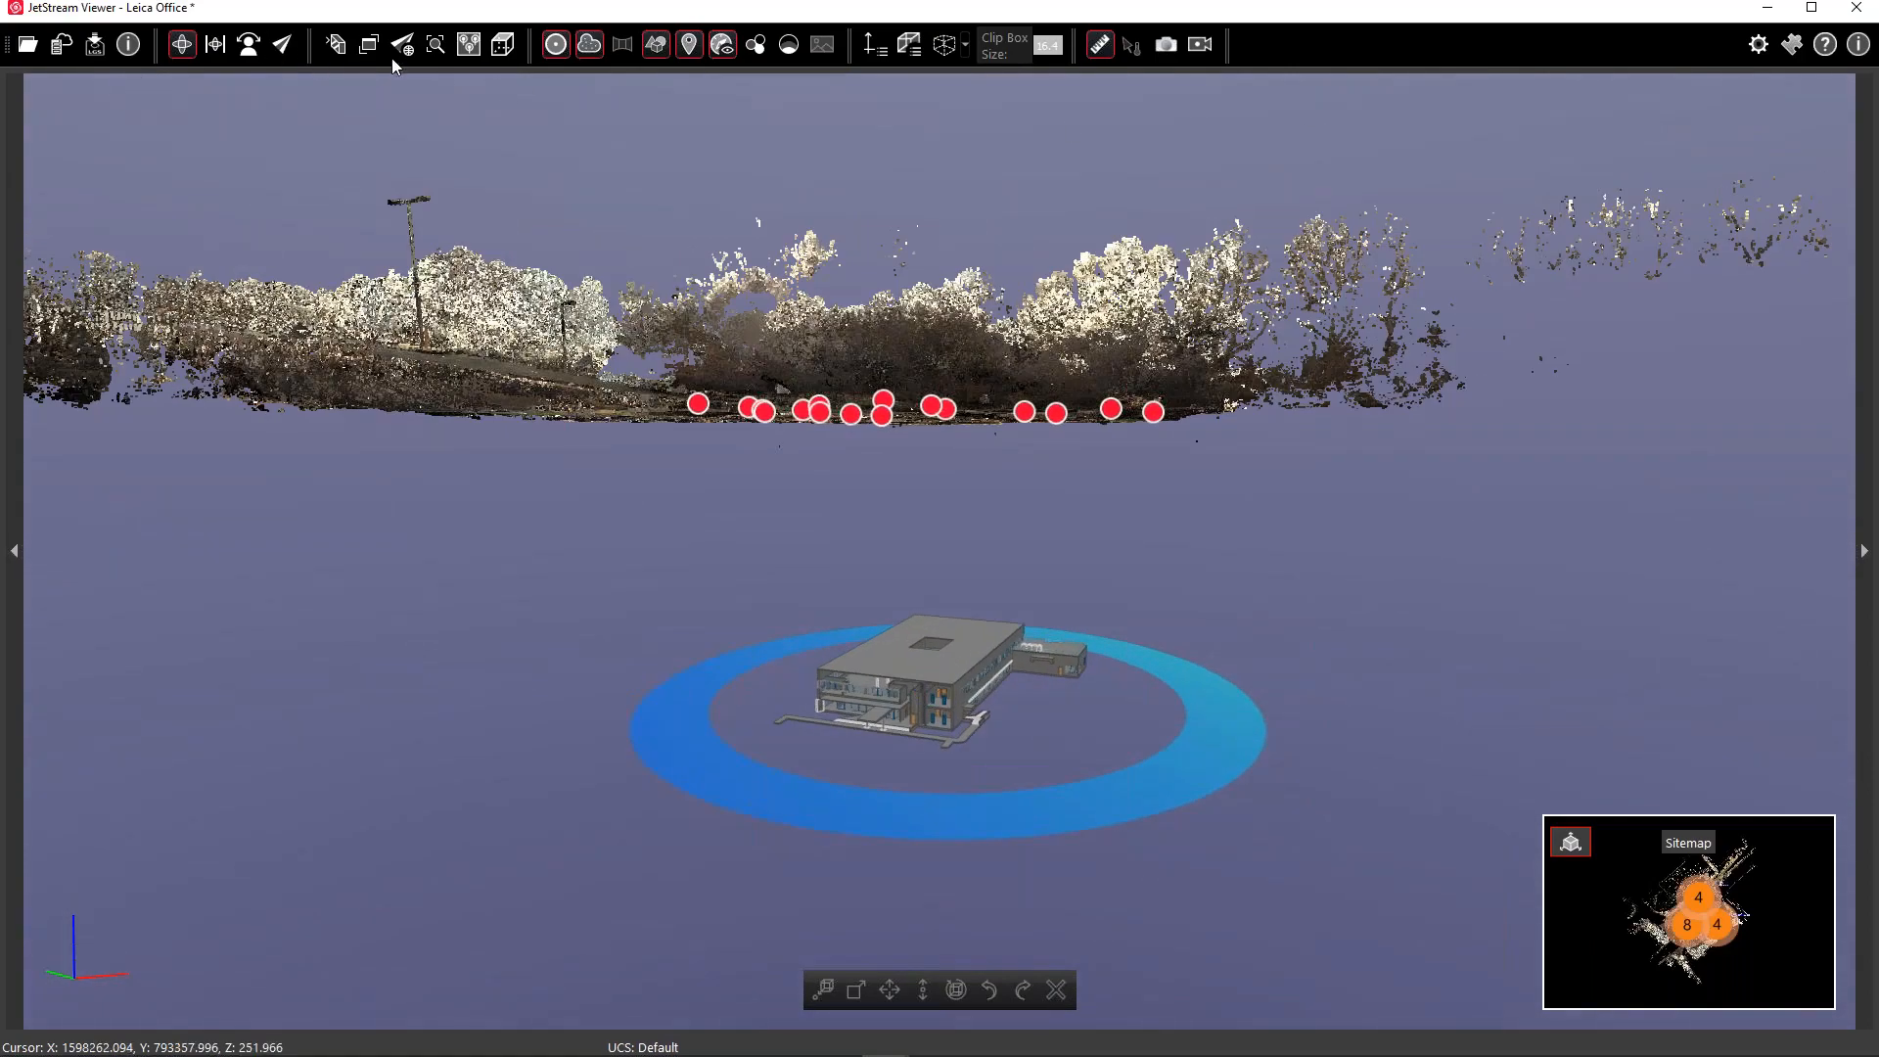
drag(886, 403, 891, 527)
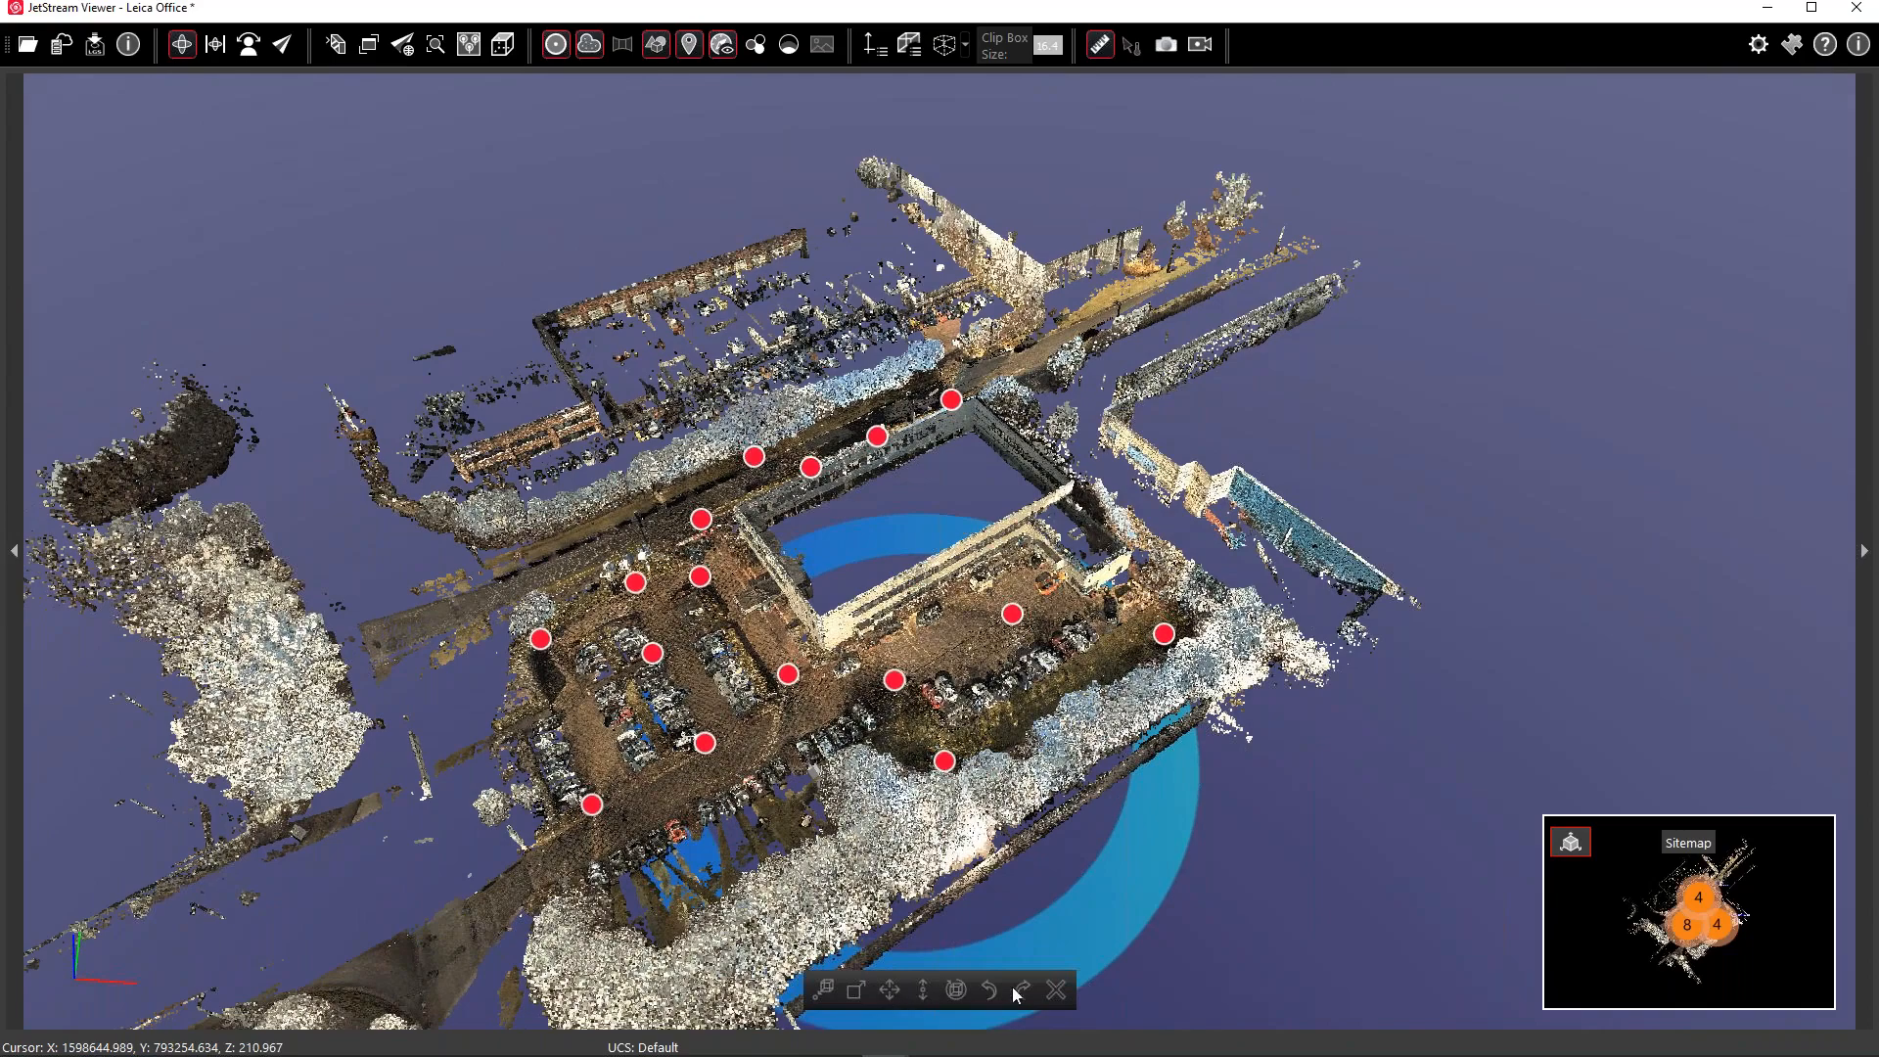
mouse_move(1117, 925)
mouse_down()
mouse_move(1113, 898)
mouse_move(1100, 922)
mouse_up()
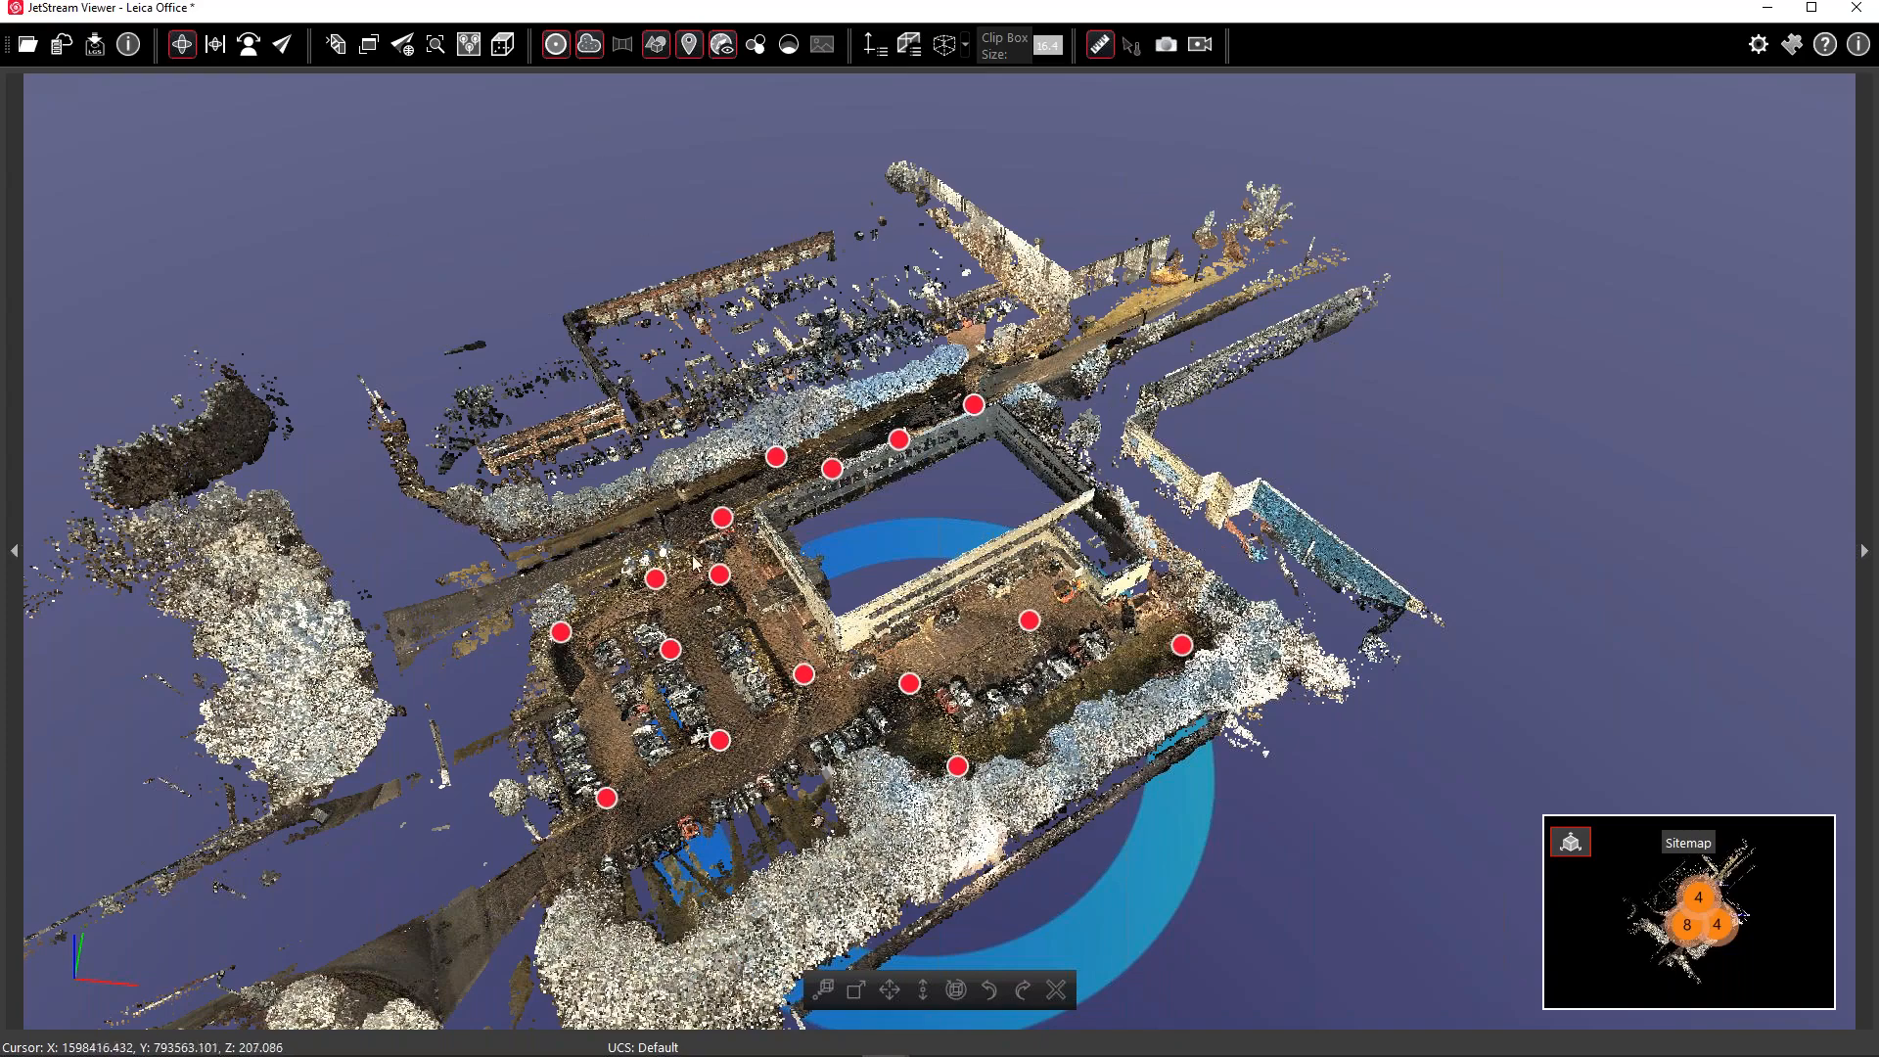
drag(833, 558, 814, 569)
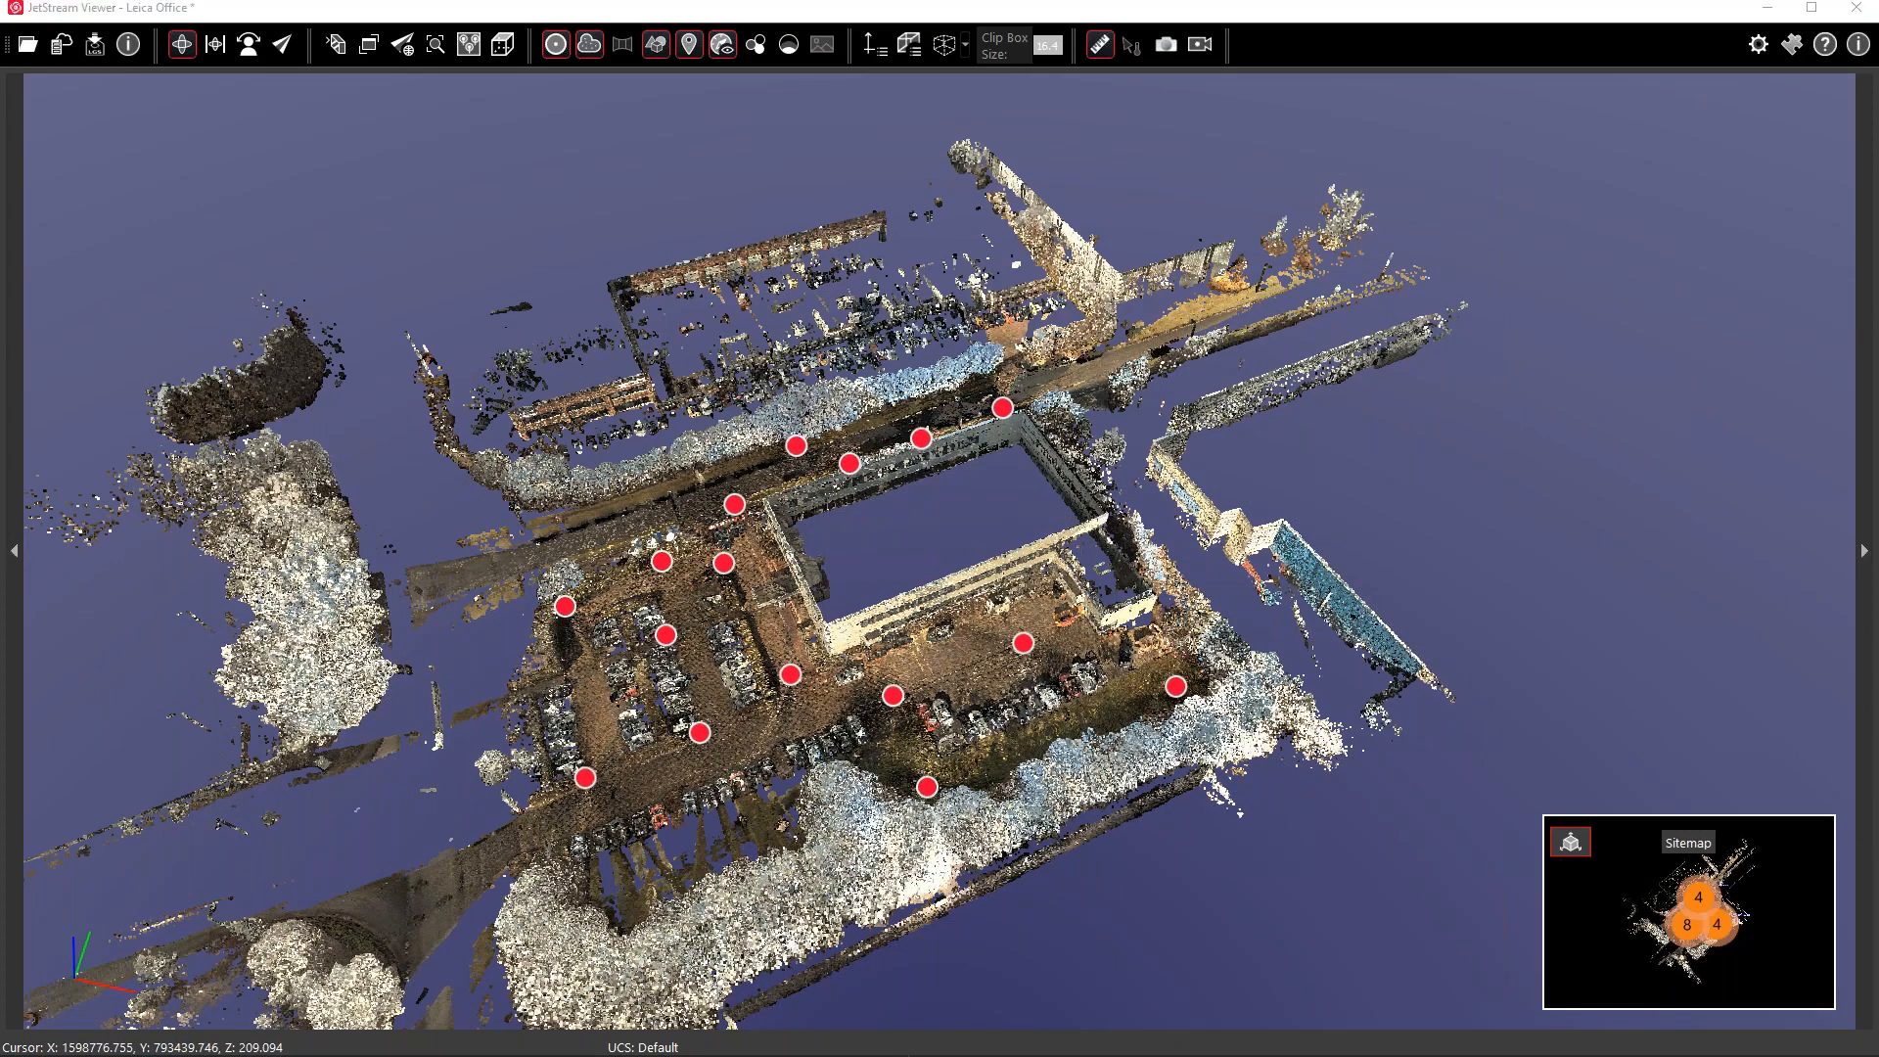
click(309, 1055)
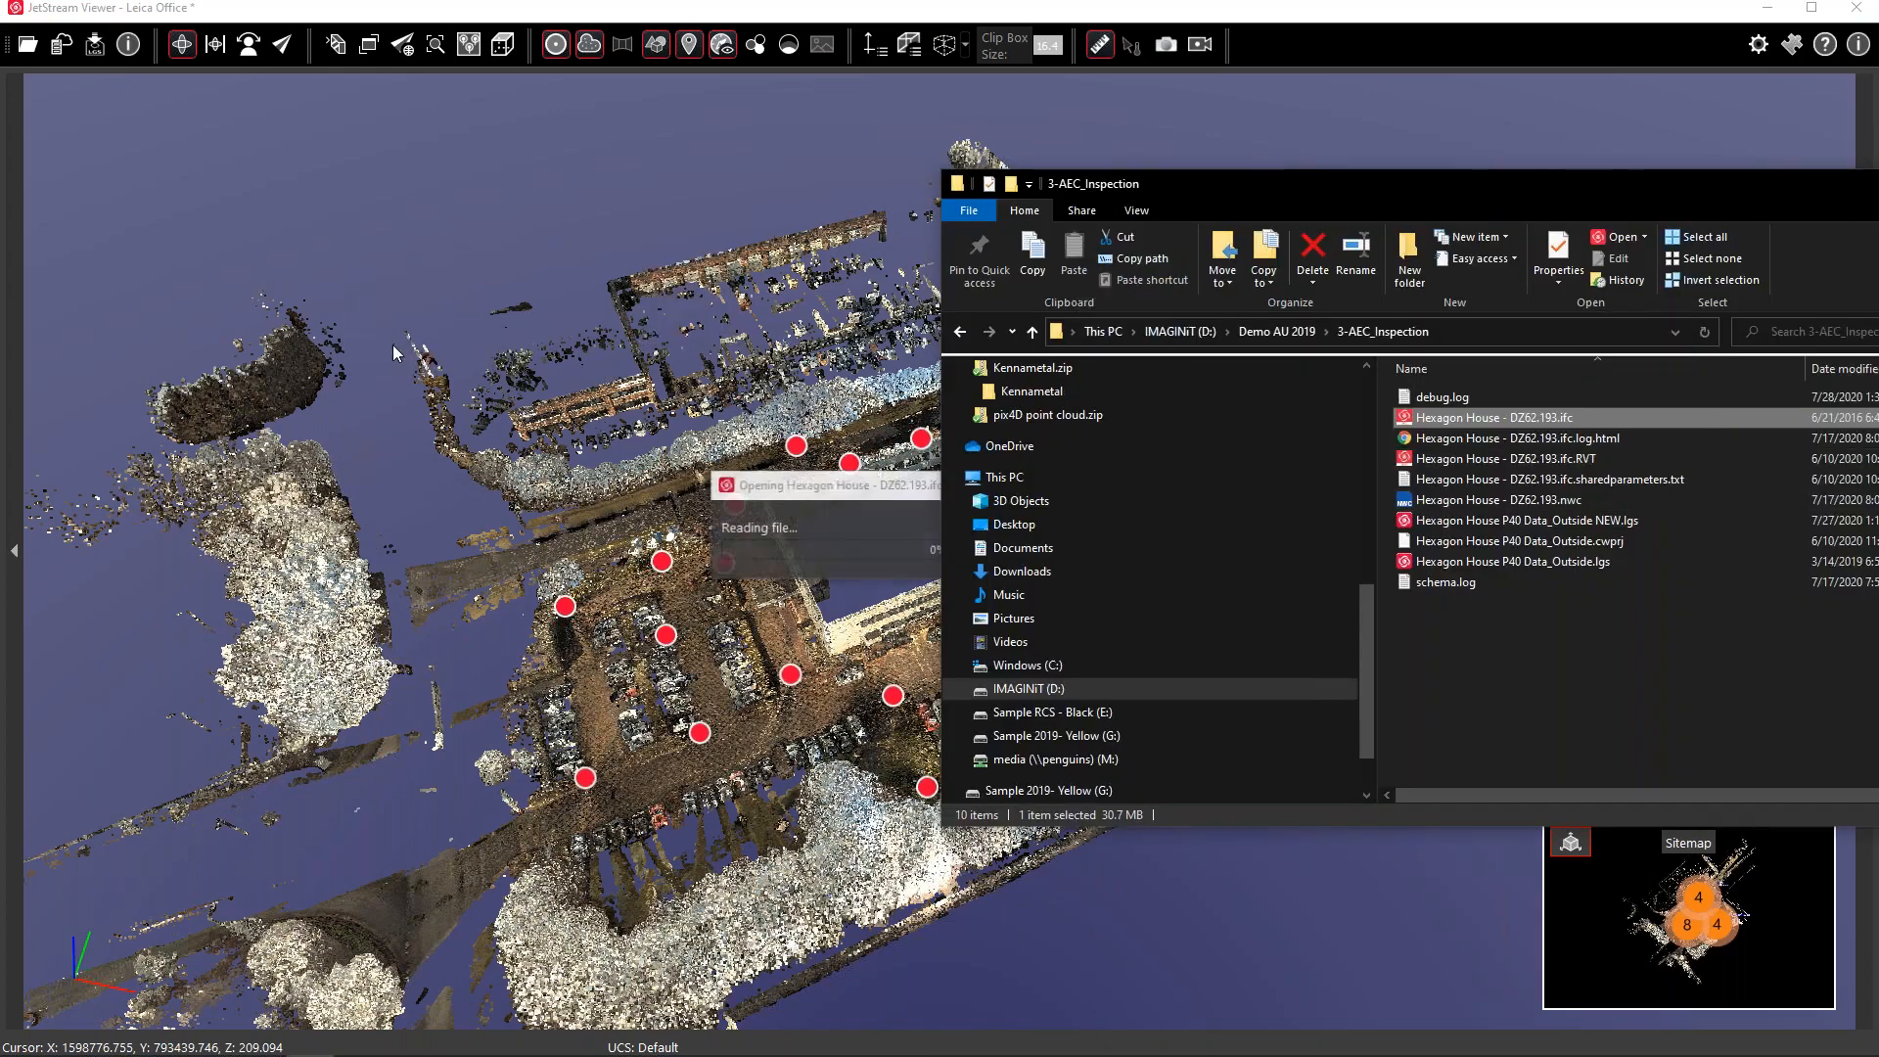
Keep the reloaded model at its own coordinates and tilt the view to a lower angle
click(1339, 8)
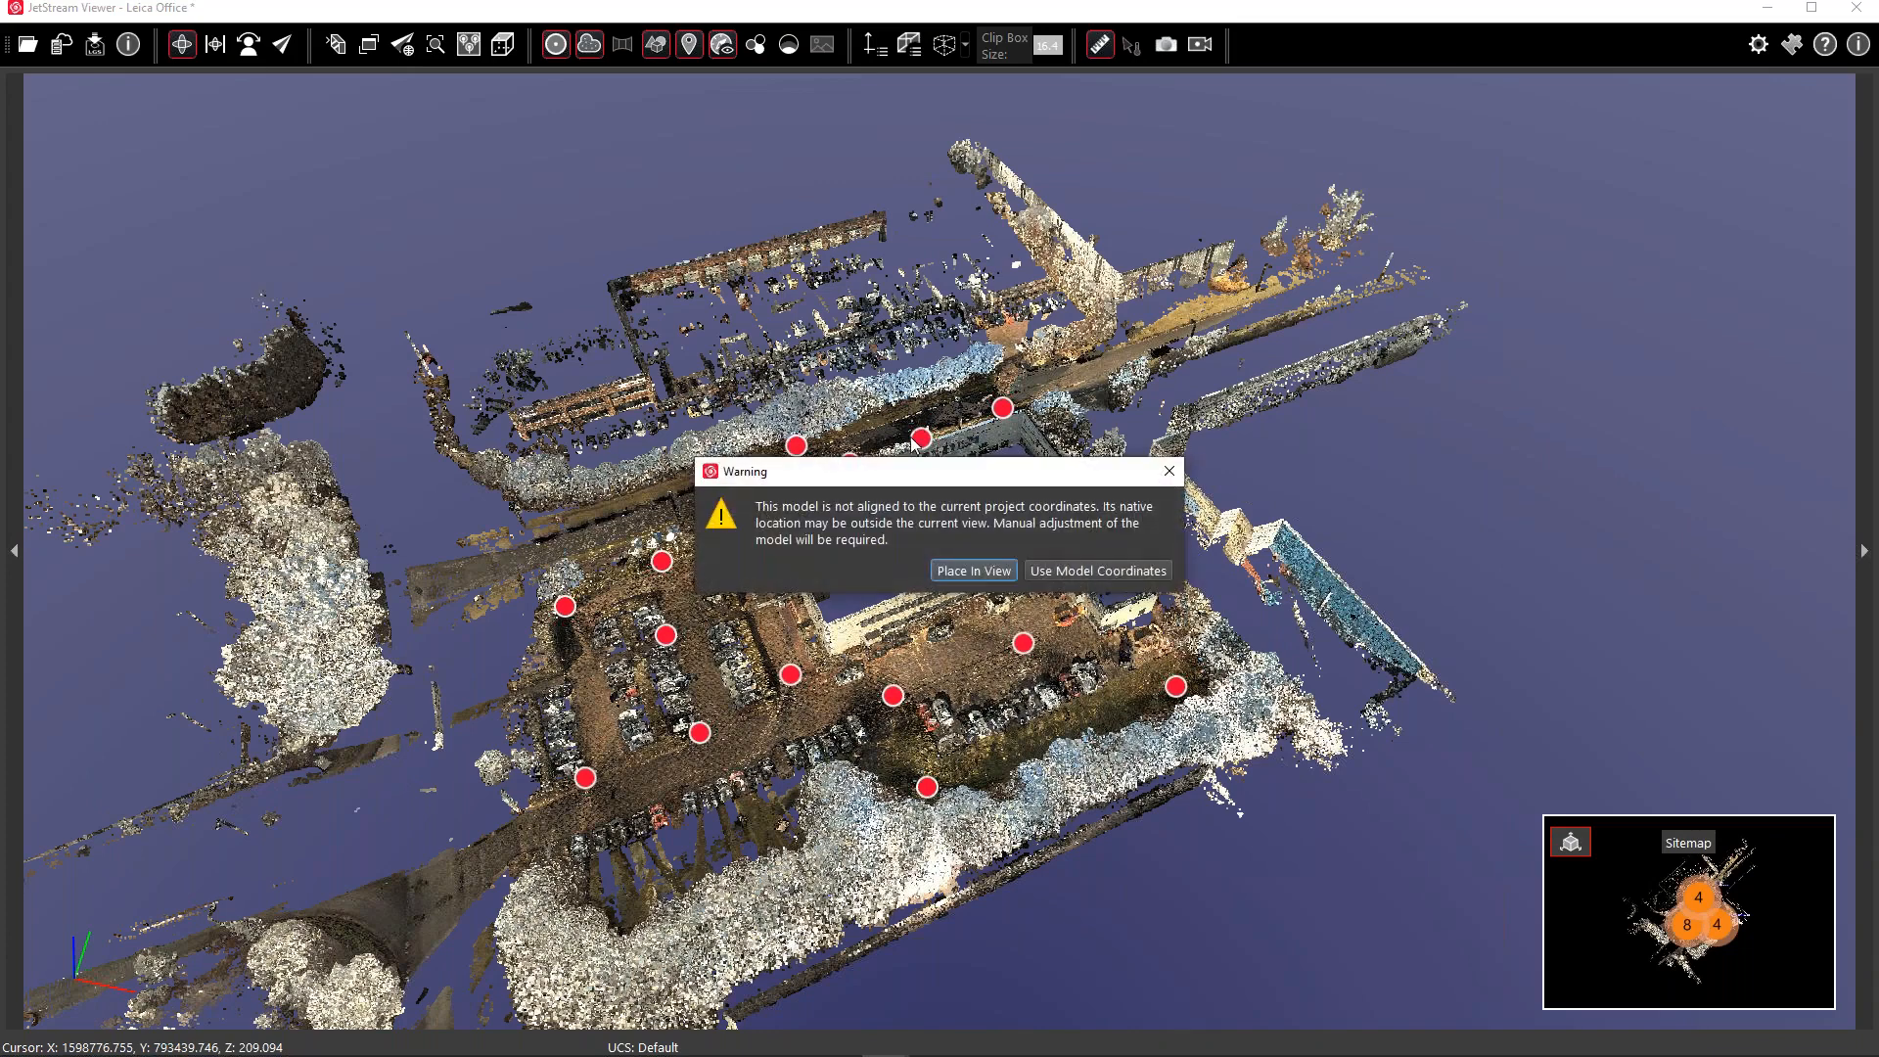
click(1096, 569)
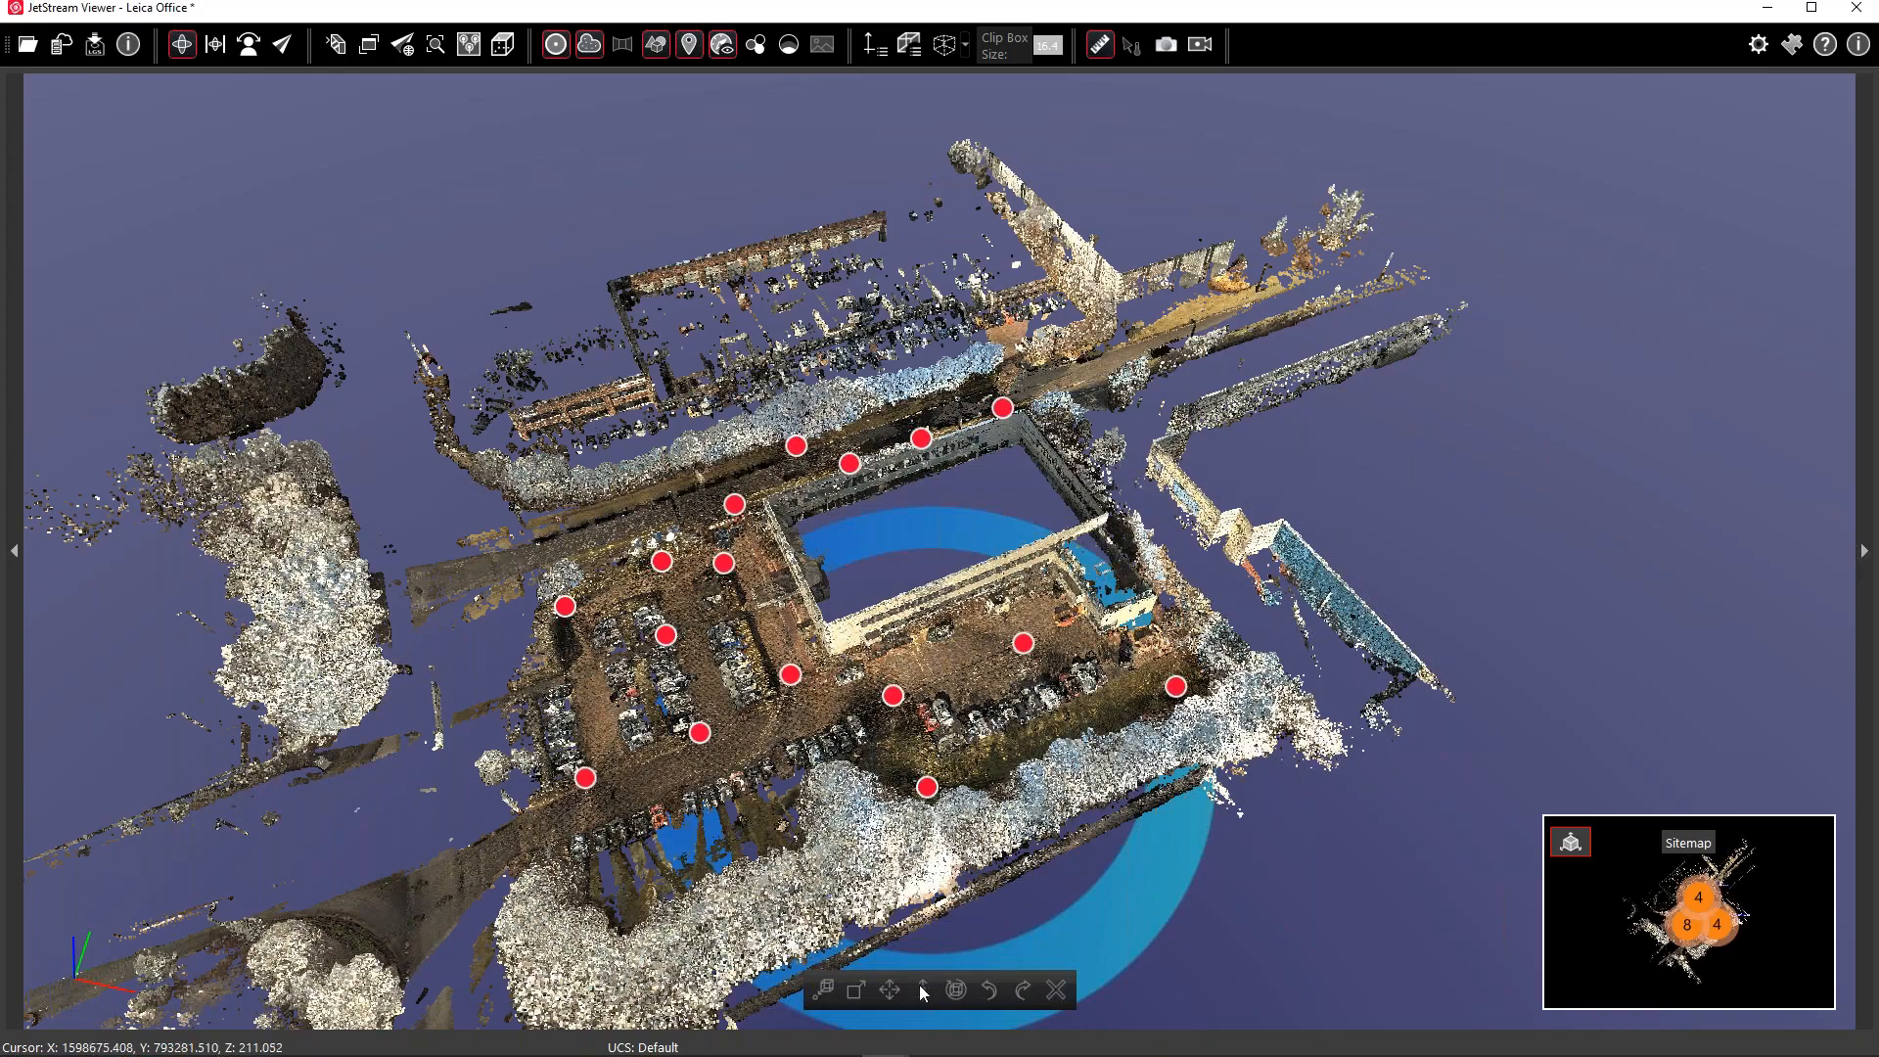
drag(928, 862, 924, 759)
scroll(923, 759, down, 2)
middle_drag(1026, 679, 954, 359)
Check the Default/Default_2 coordinate systems, then orbit to a low side view of the model below the cloud
click(868, 39)
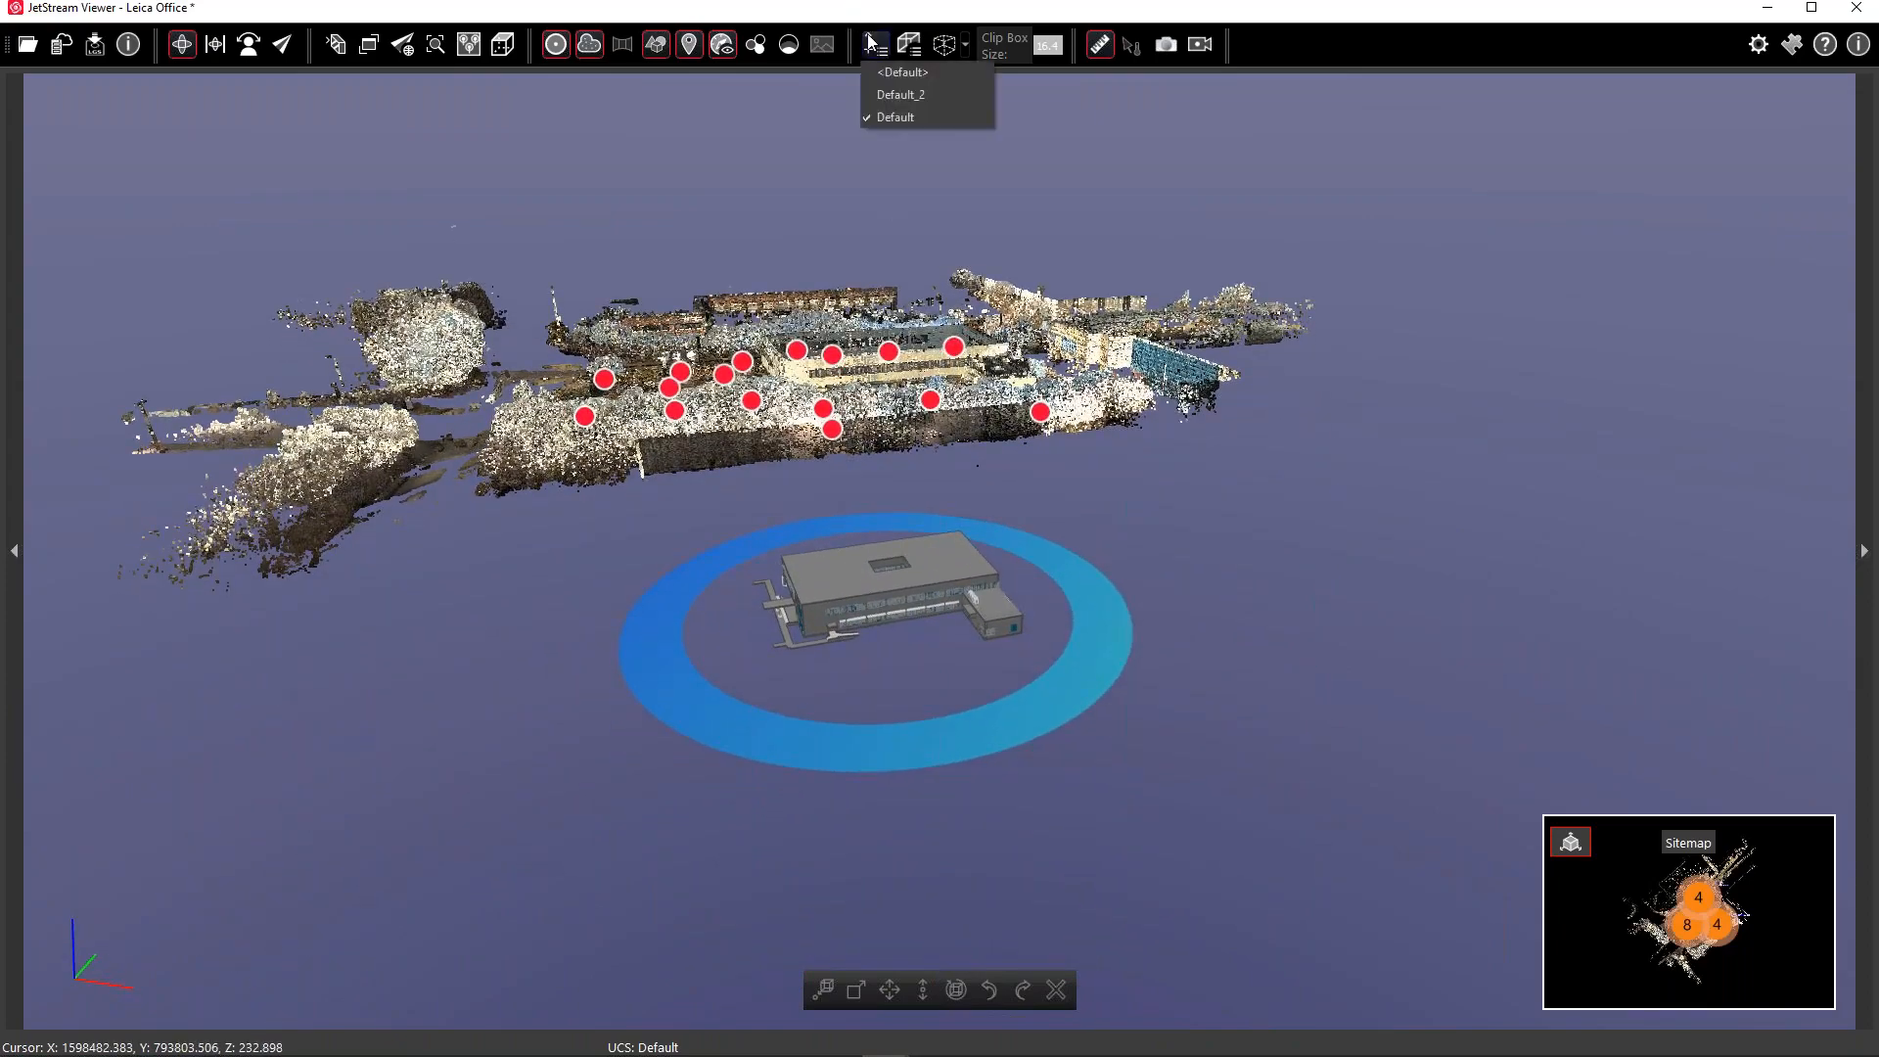
click(868, 39)
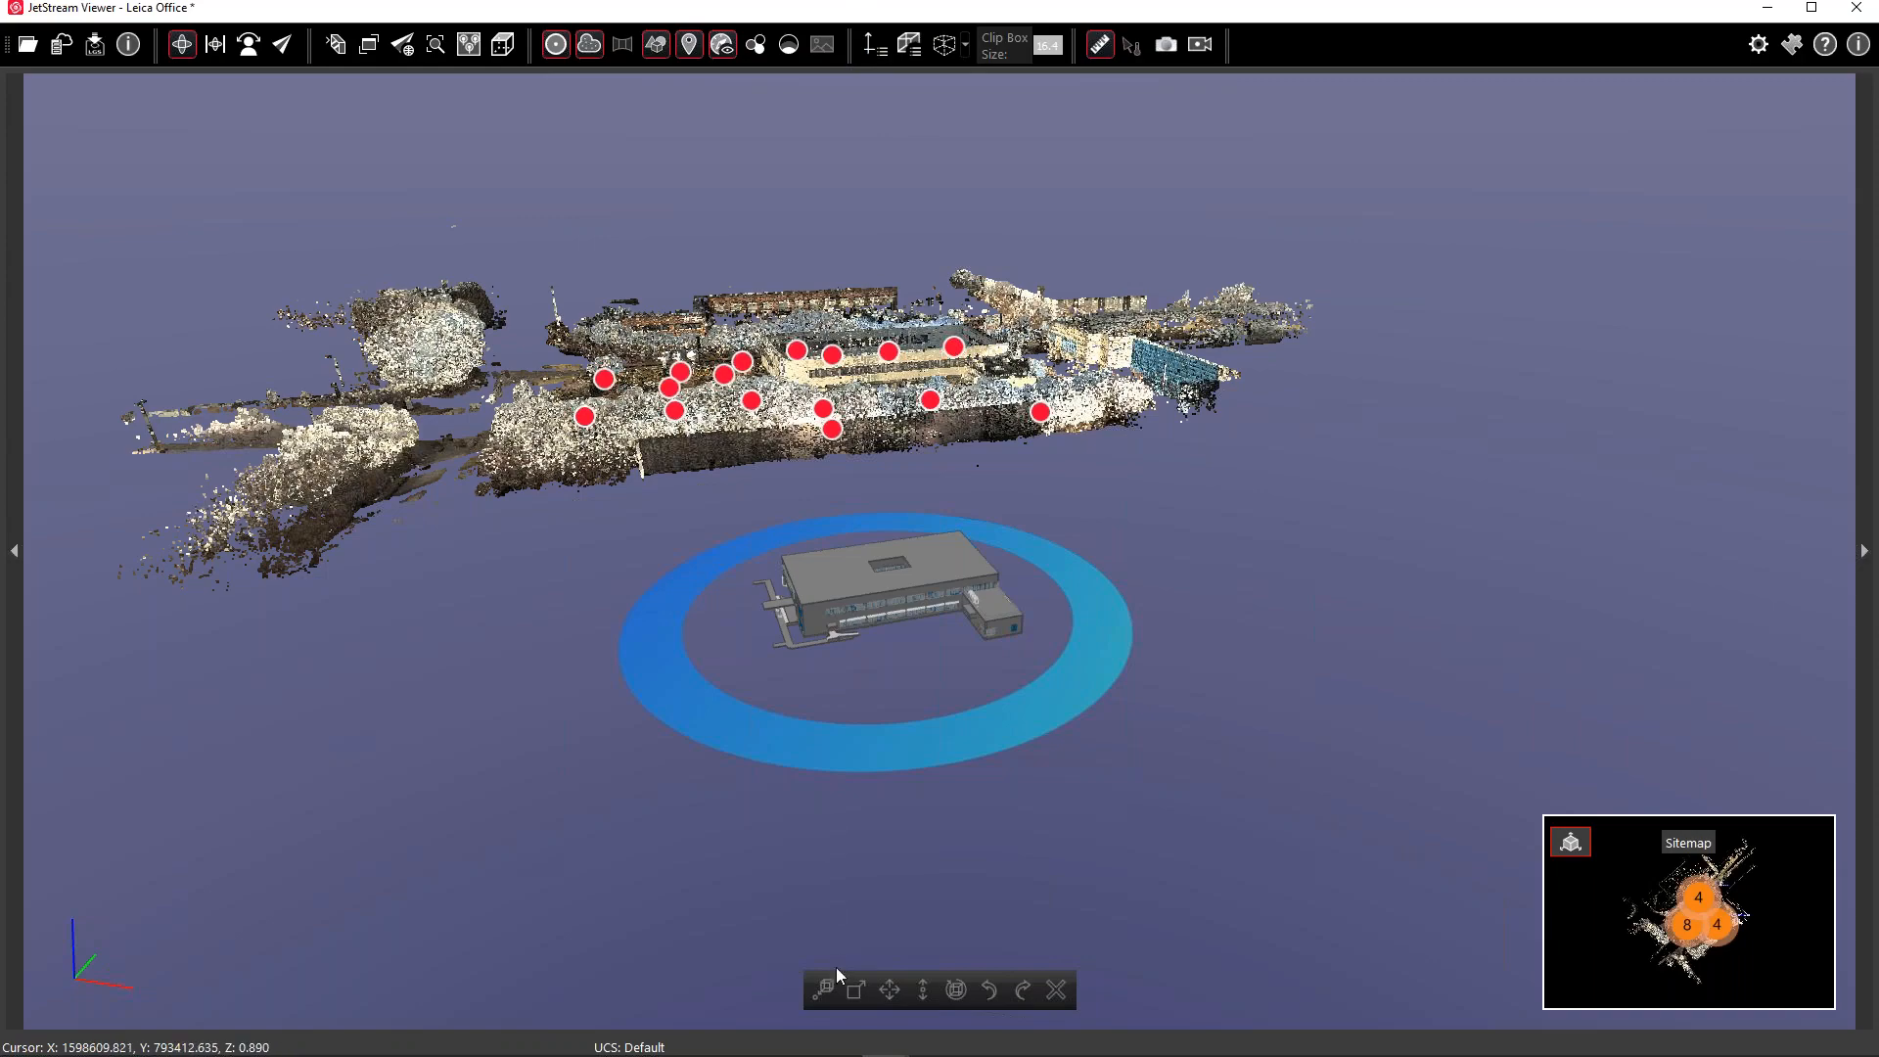
middle_drag(812, 670, 813, 820)
drag(885, 704, 868, 677)
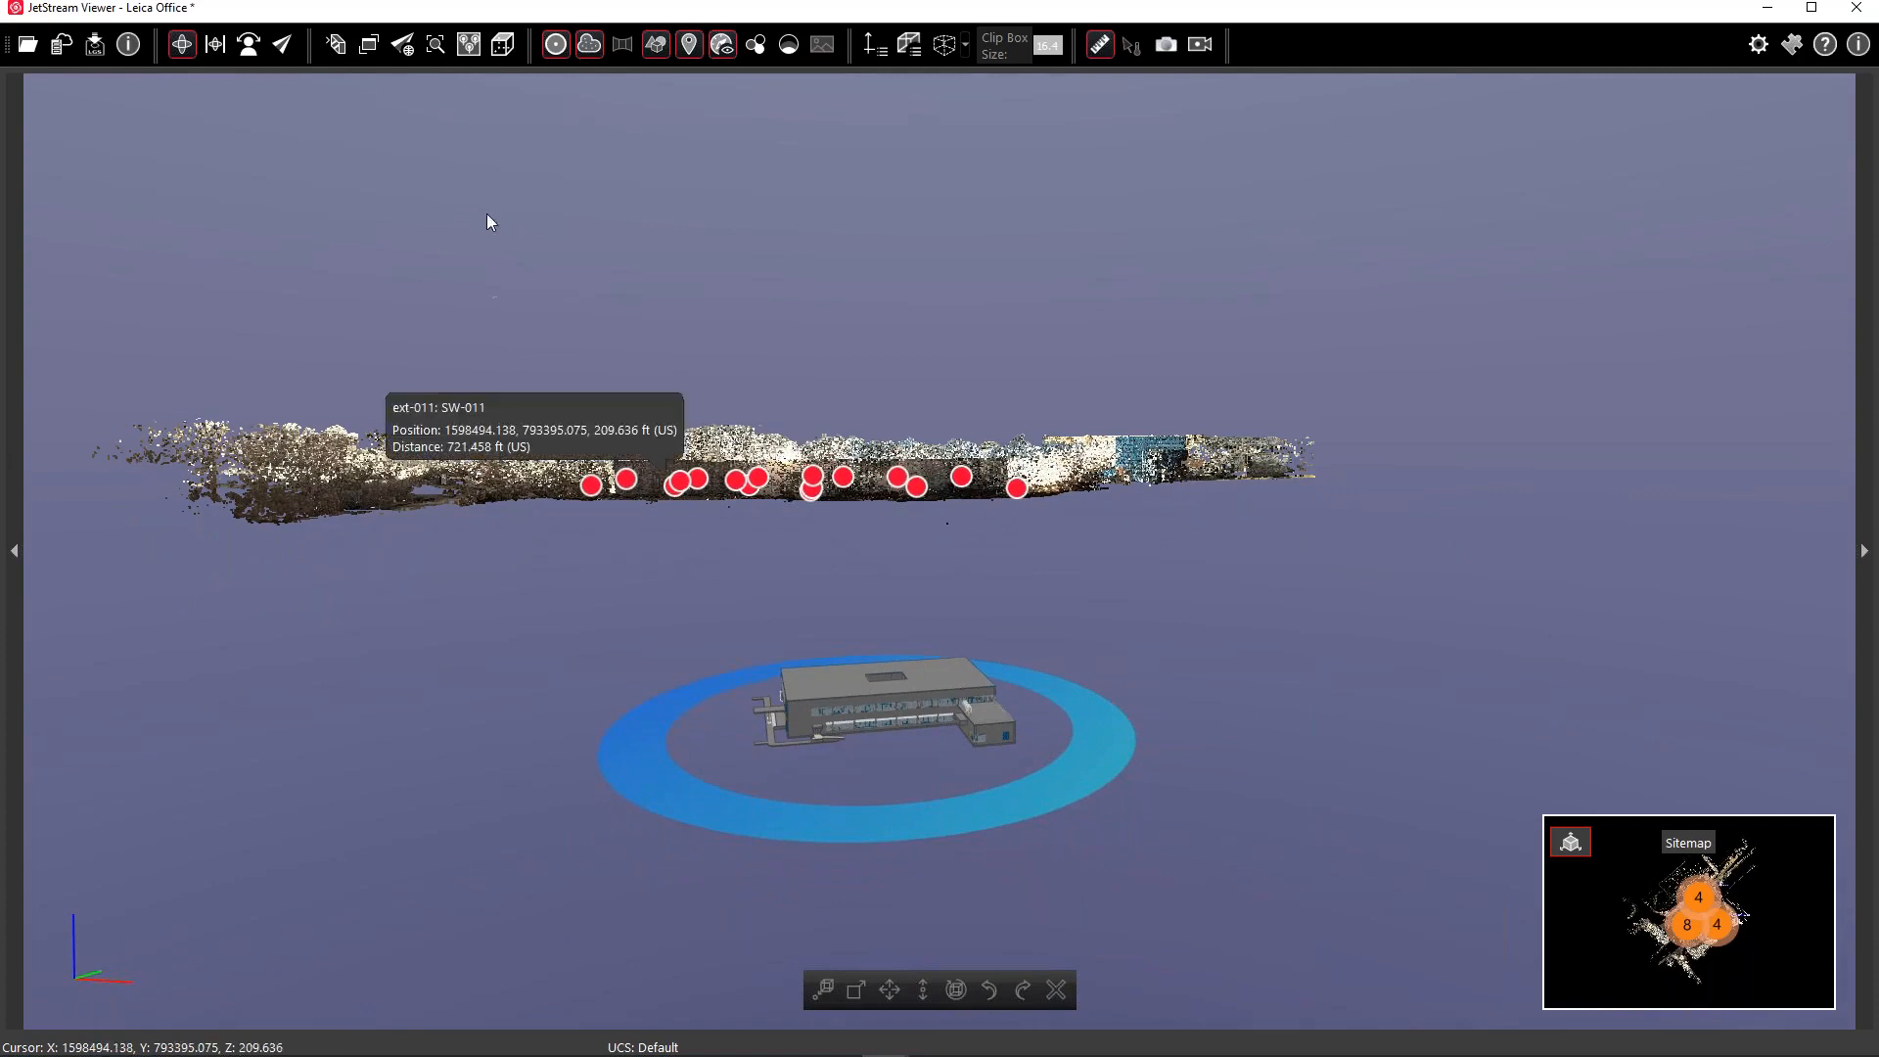
Switch to the Top view, toggle the sitemap, then close the viewer to trigger the unsaved-changes warning
click(503, 44)
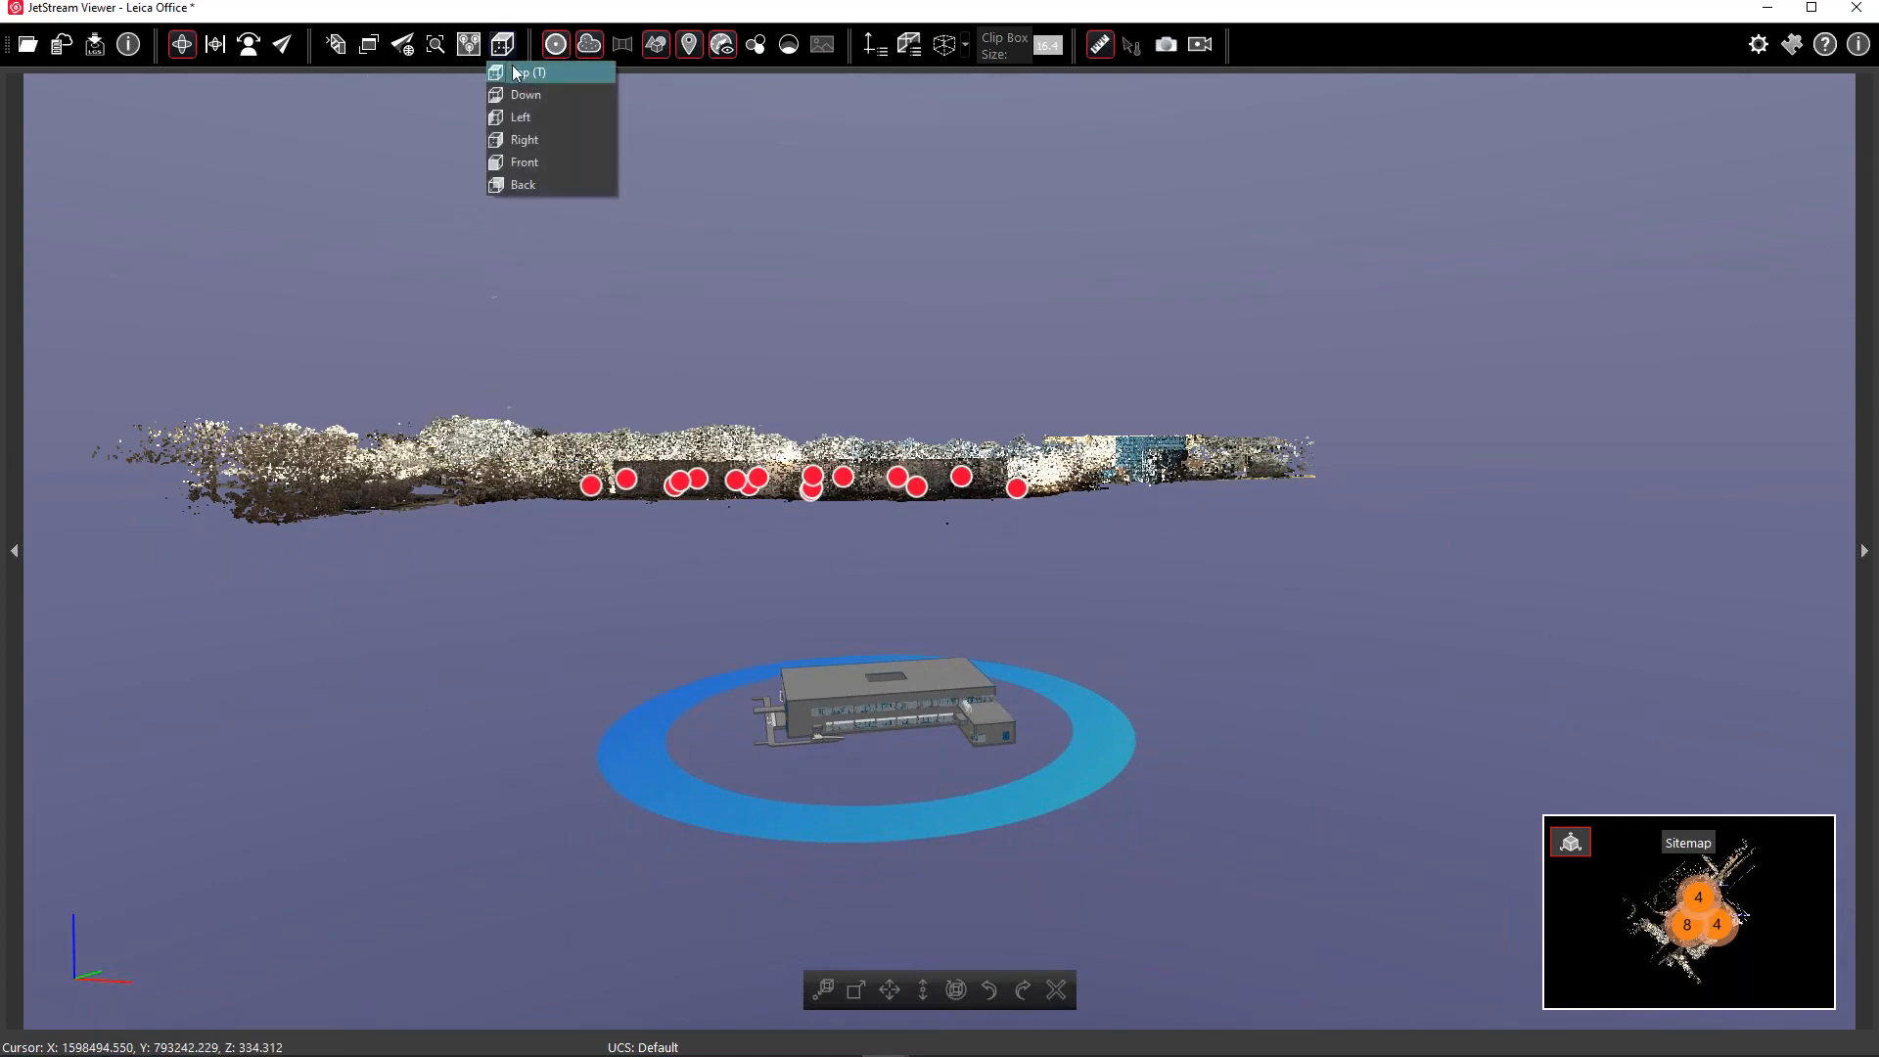
click(514, 72)
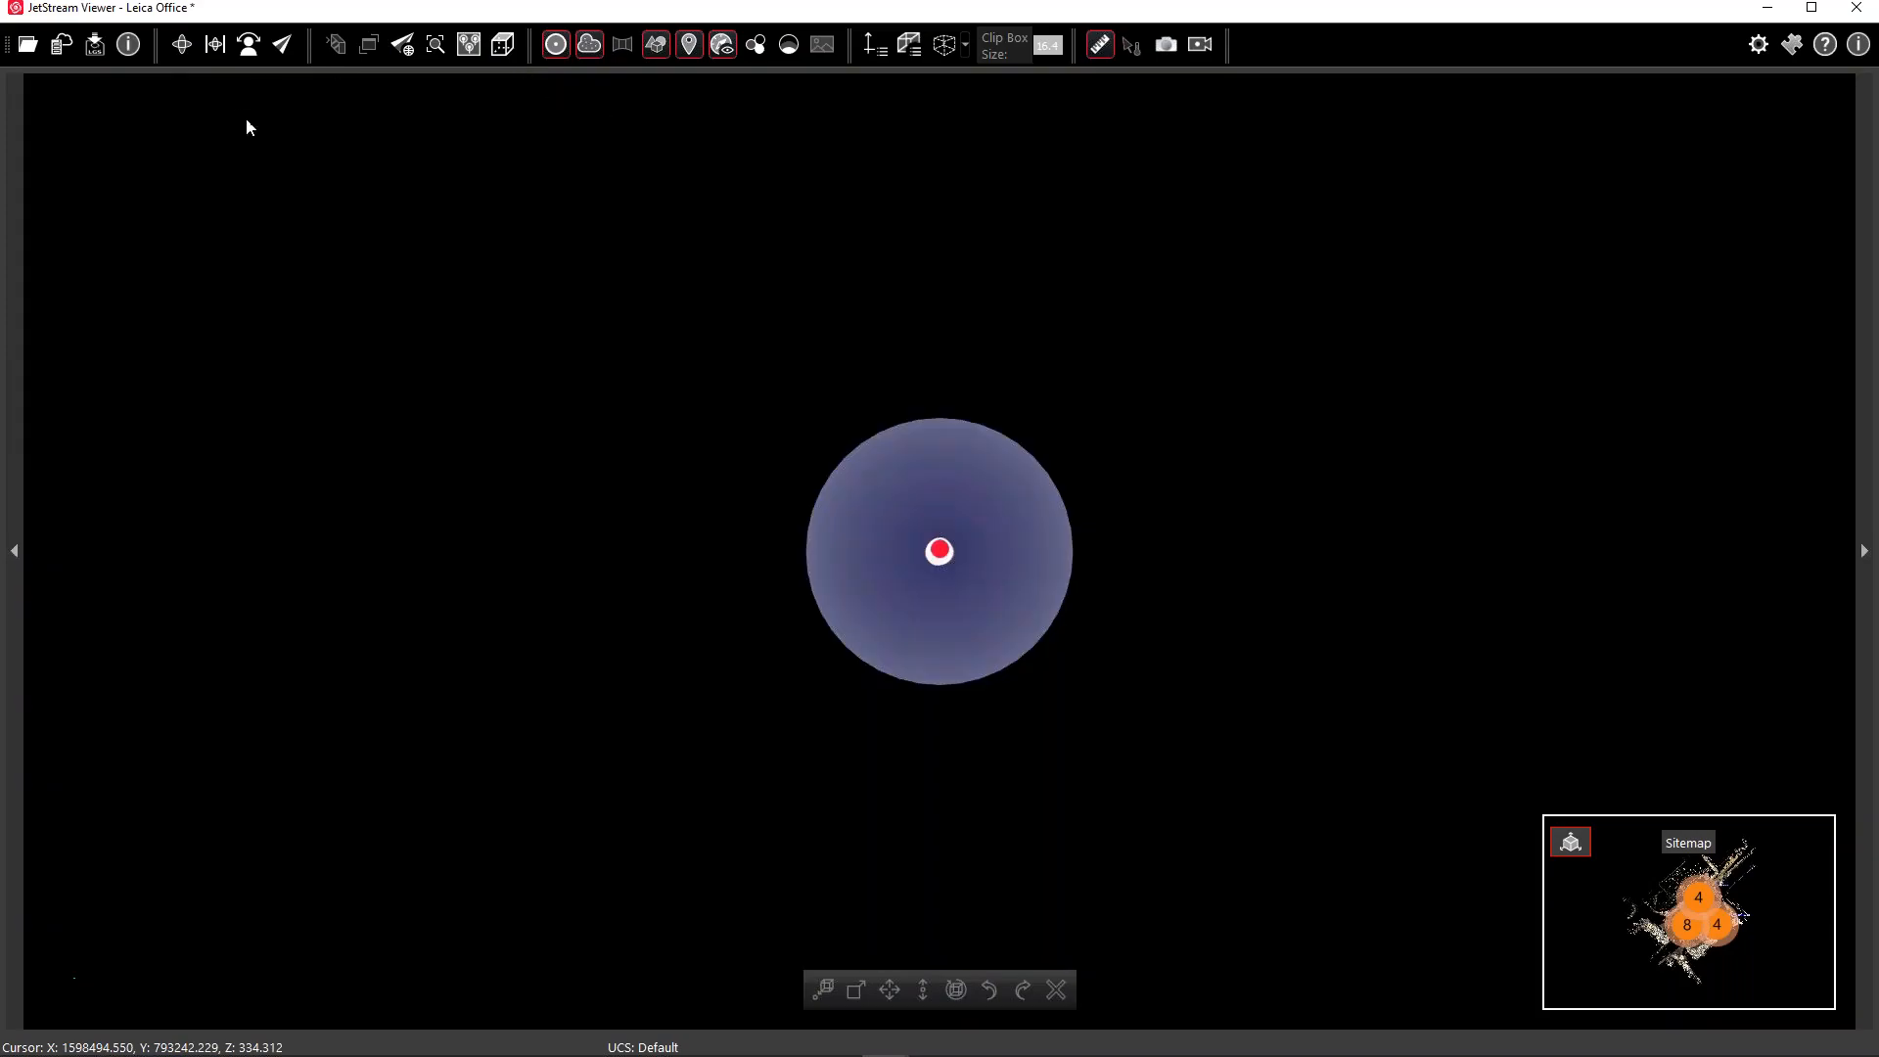
click(1569, 839)
click(51, 98)
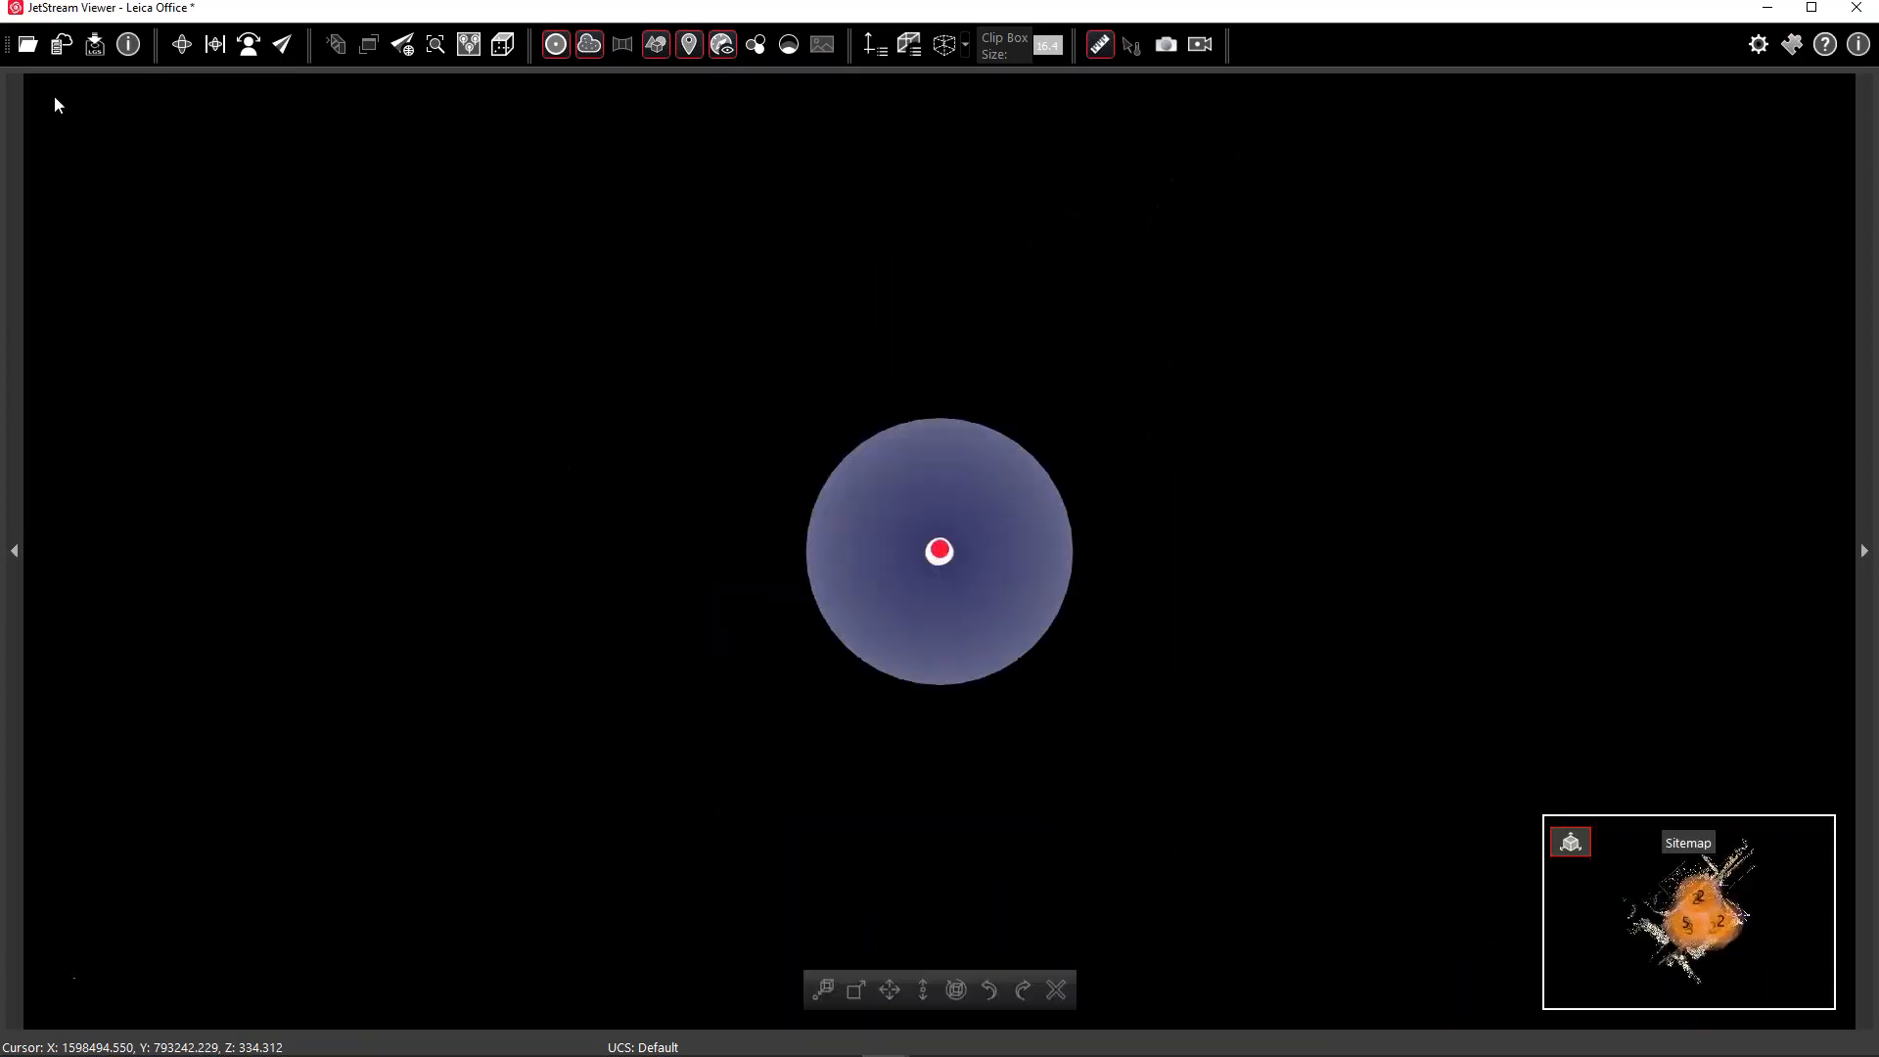
mouse_move(853, 501)
mouse_down()
mouse_move(826, 367)
mouse_move(846, 343)
mouse_up()
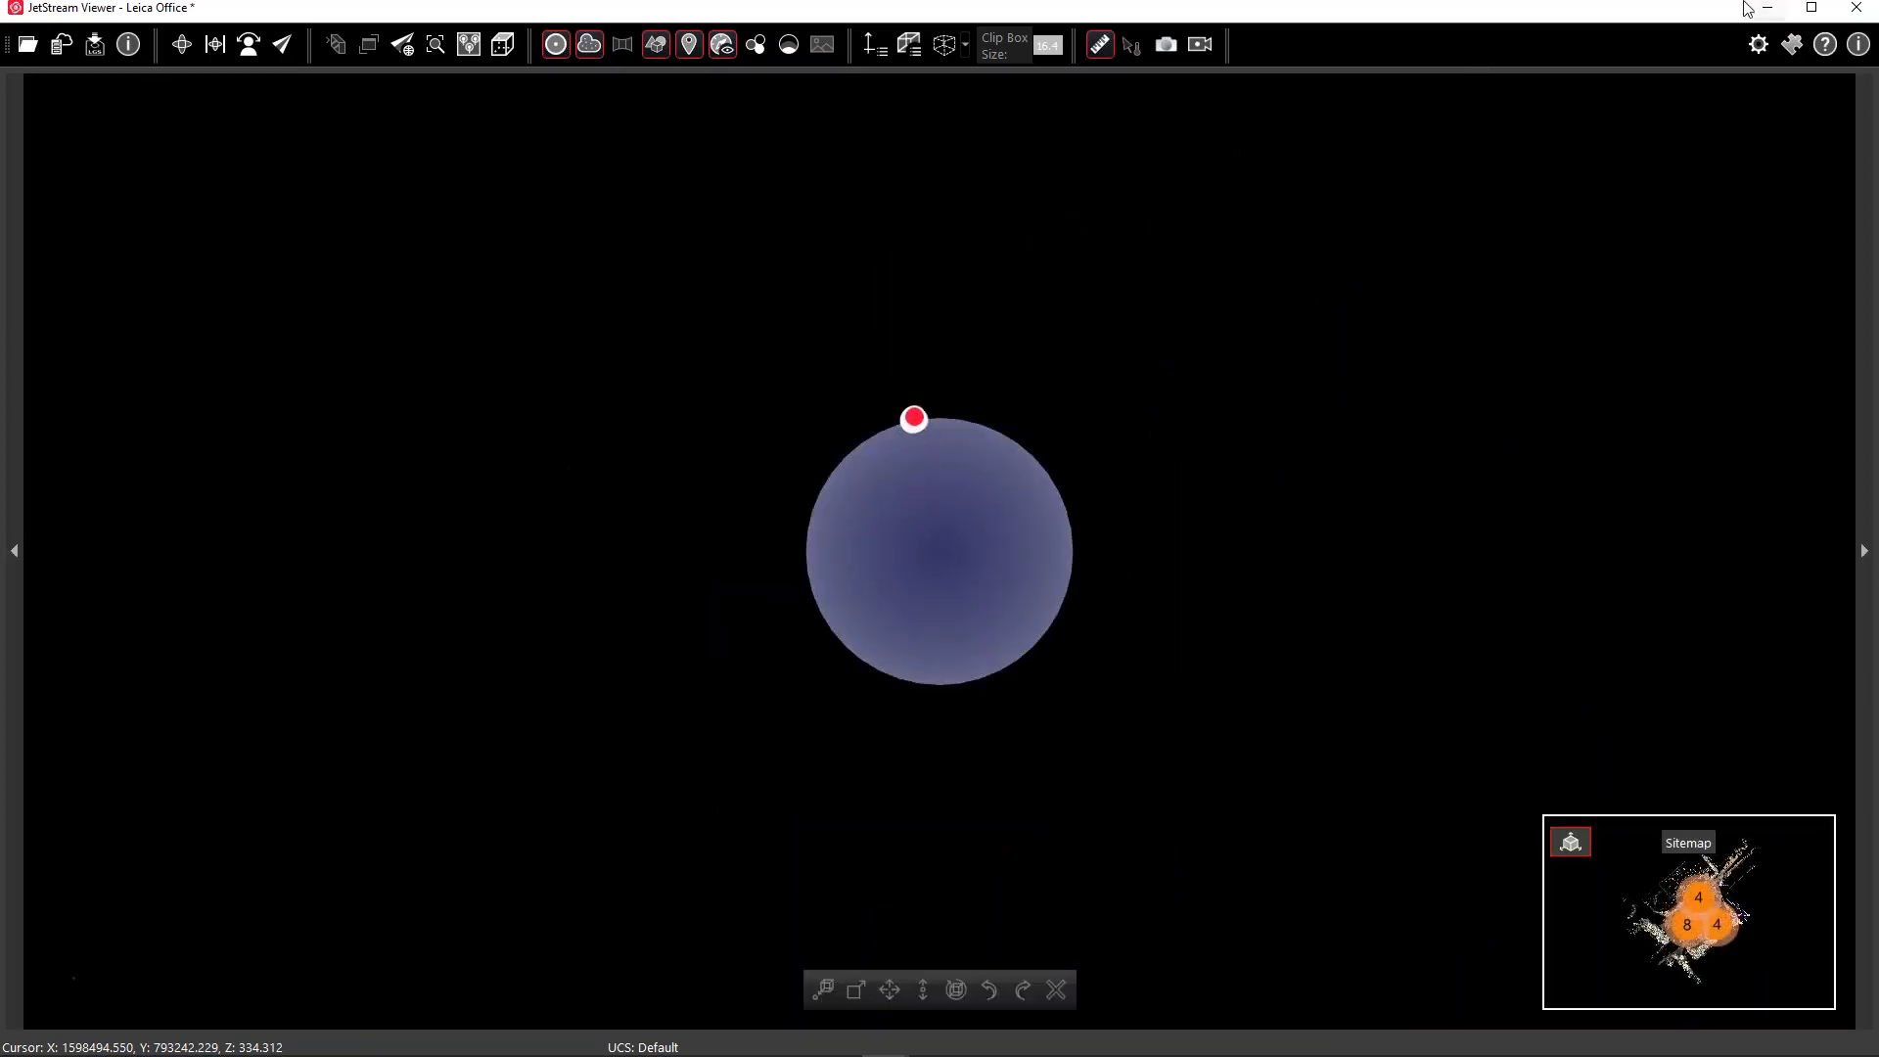
click(1857, 8)
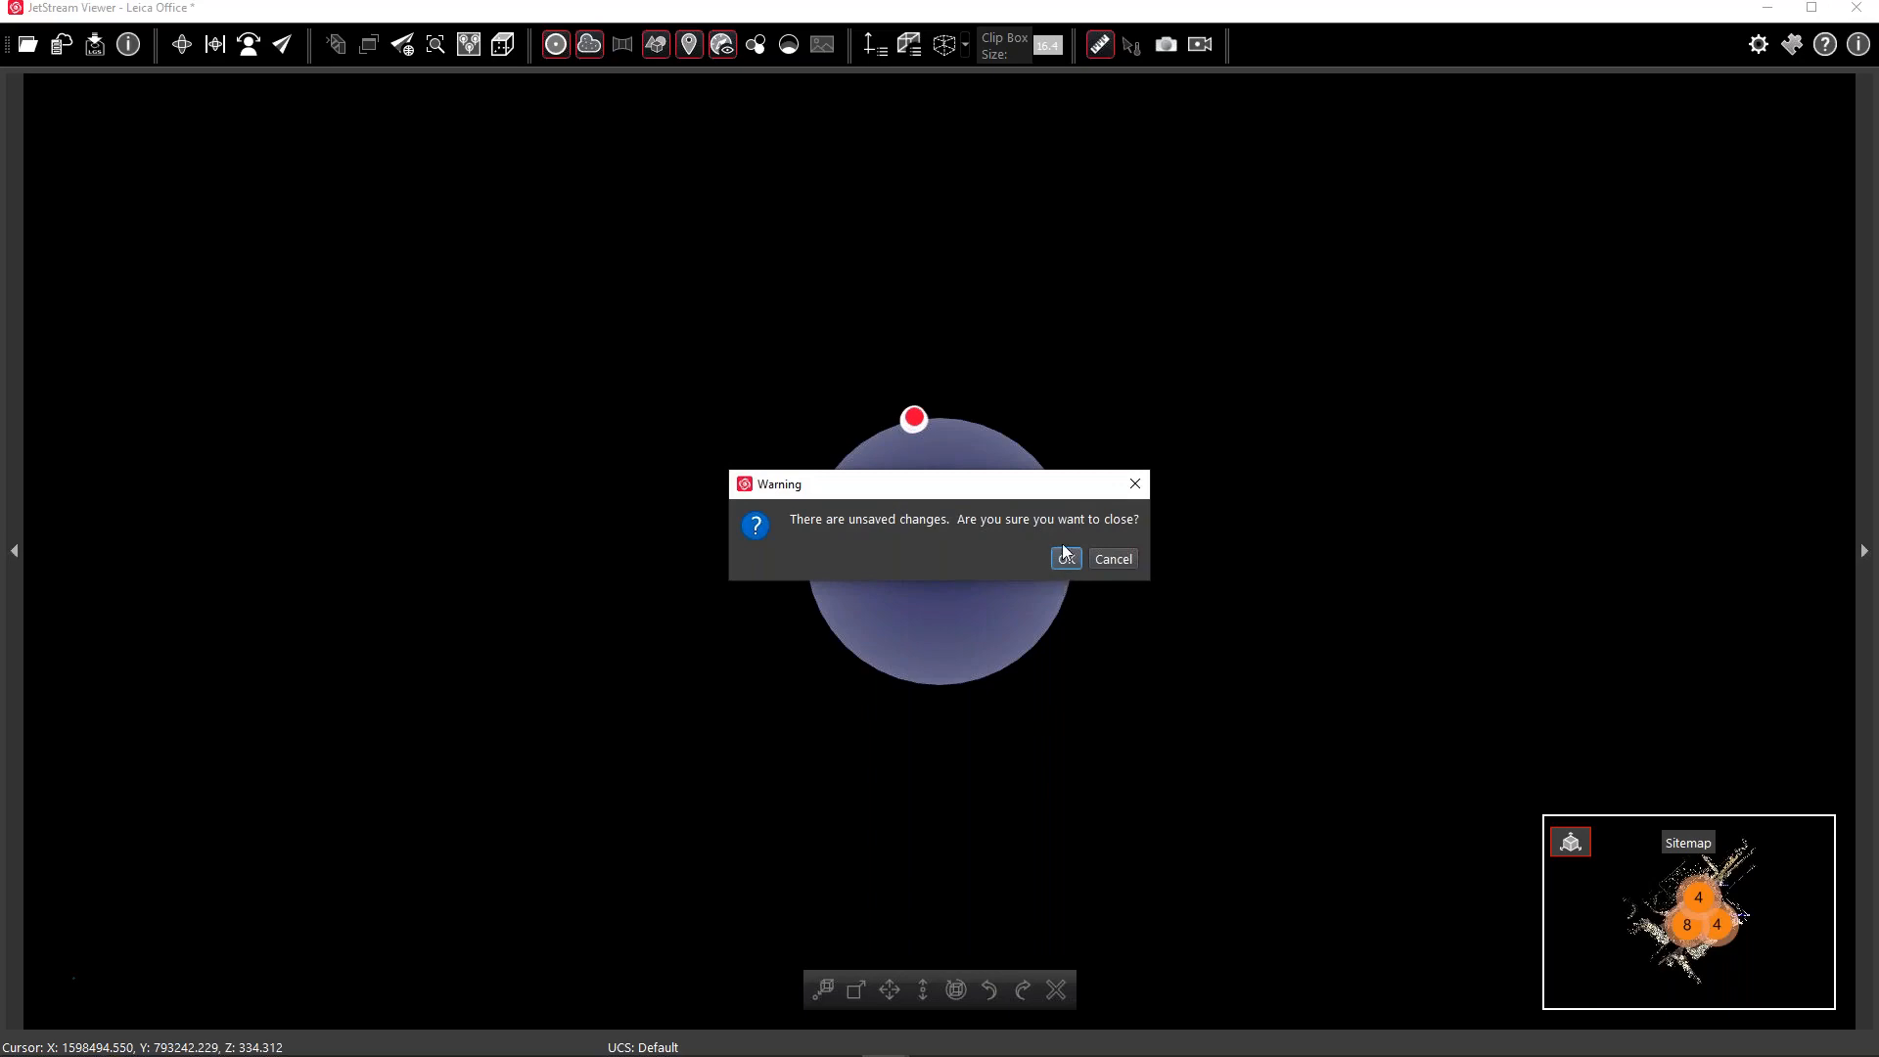
Close the project without saving, then search 'jet' and relaunch JetStream Viewer
click(1065, 557)
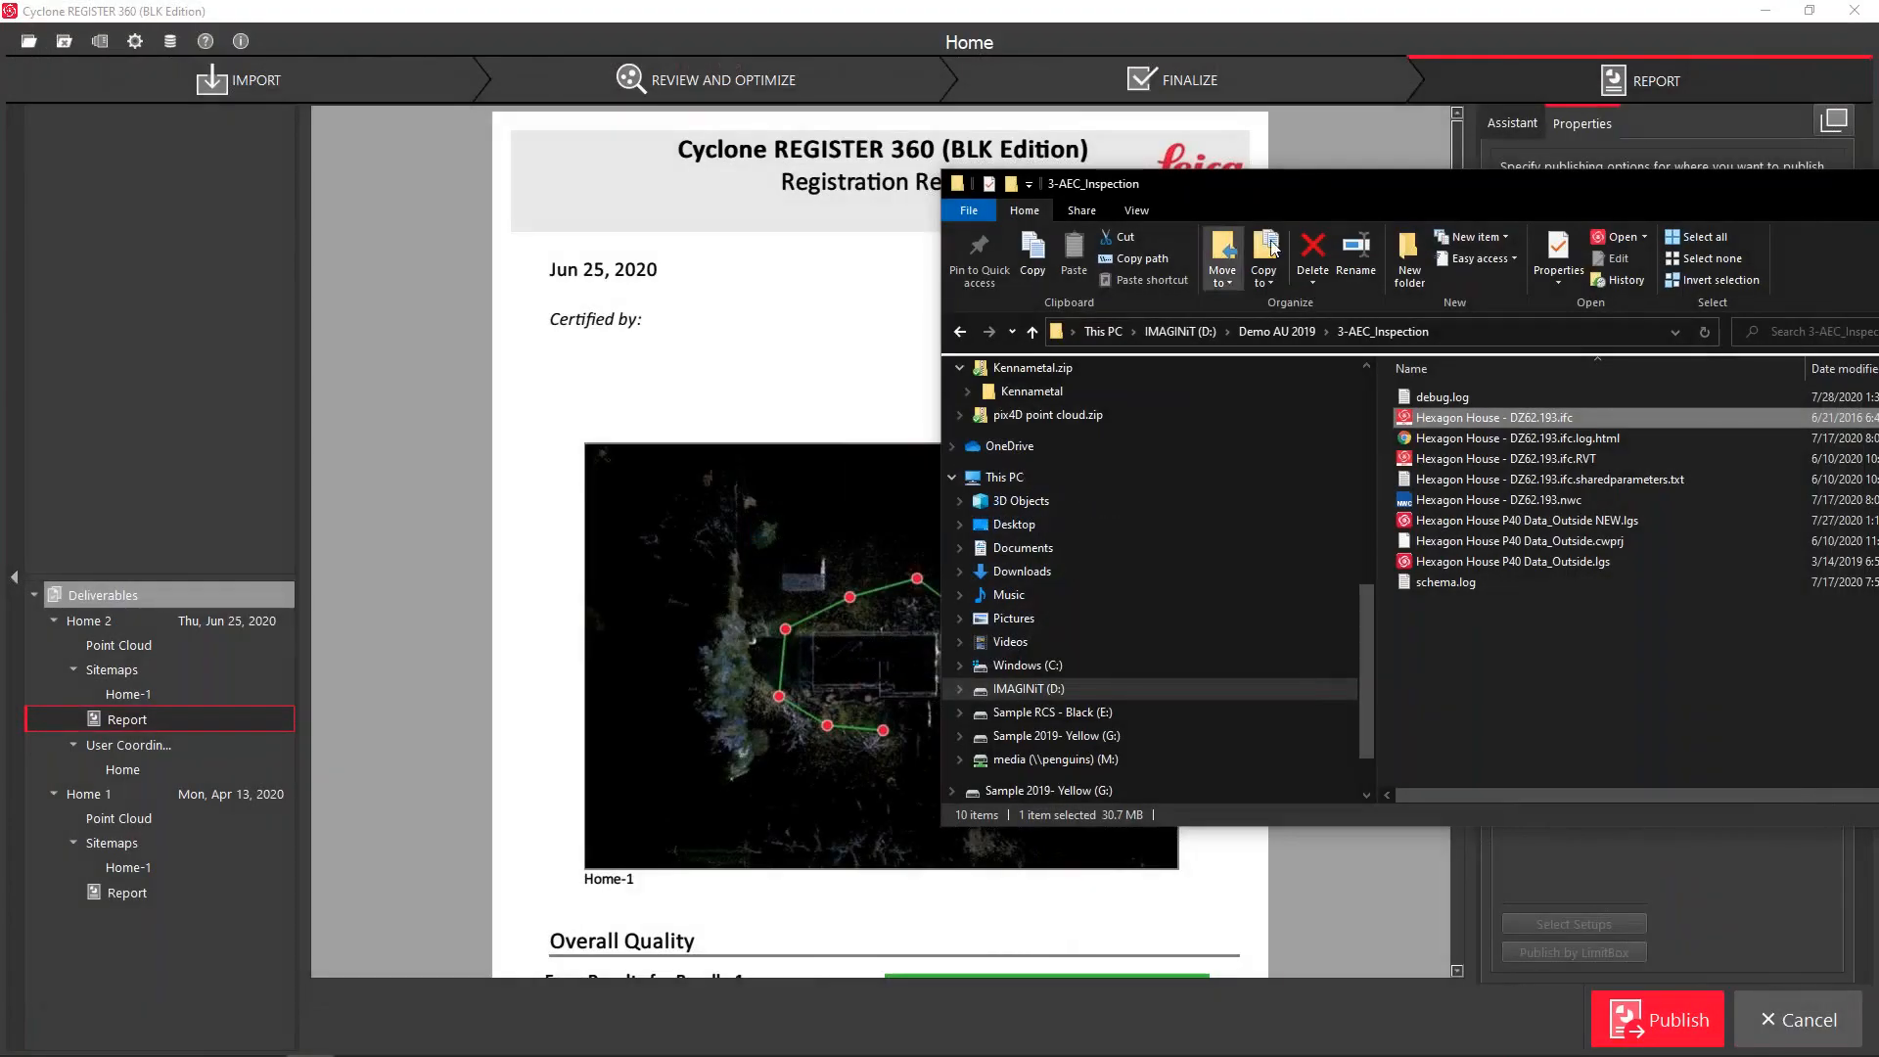
drag(1448, 193, 1878, 157)
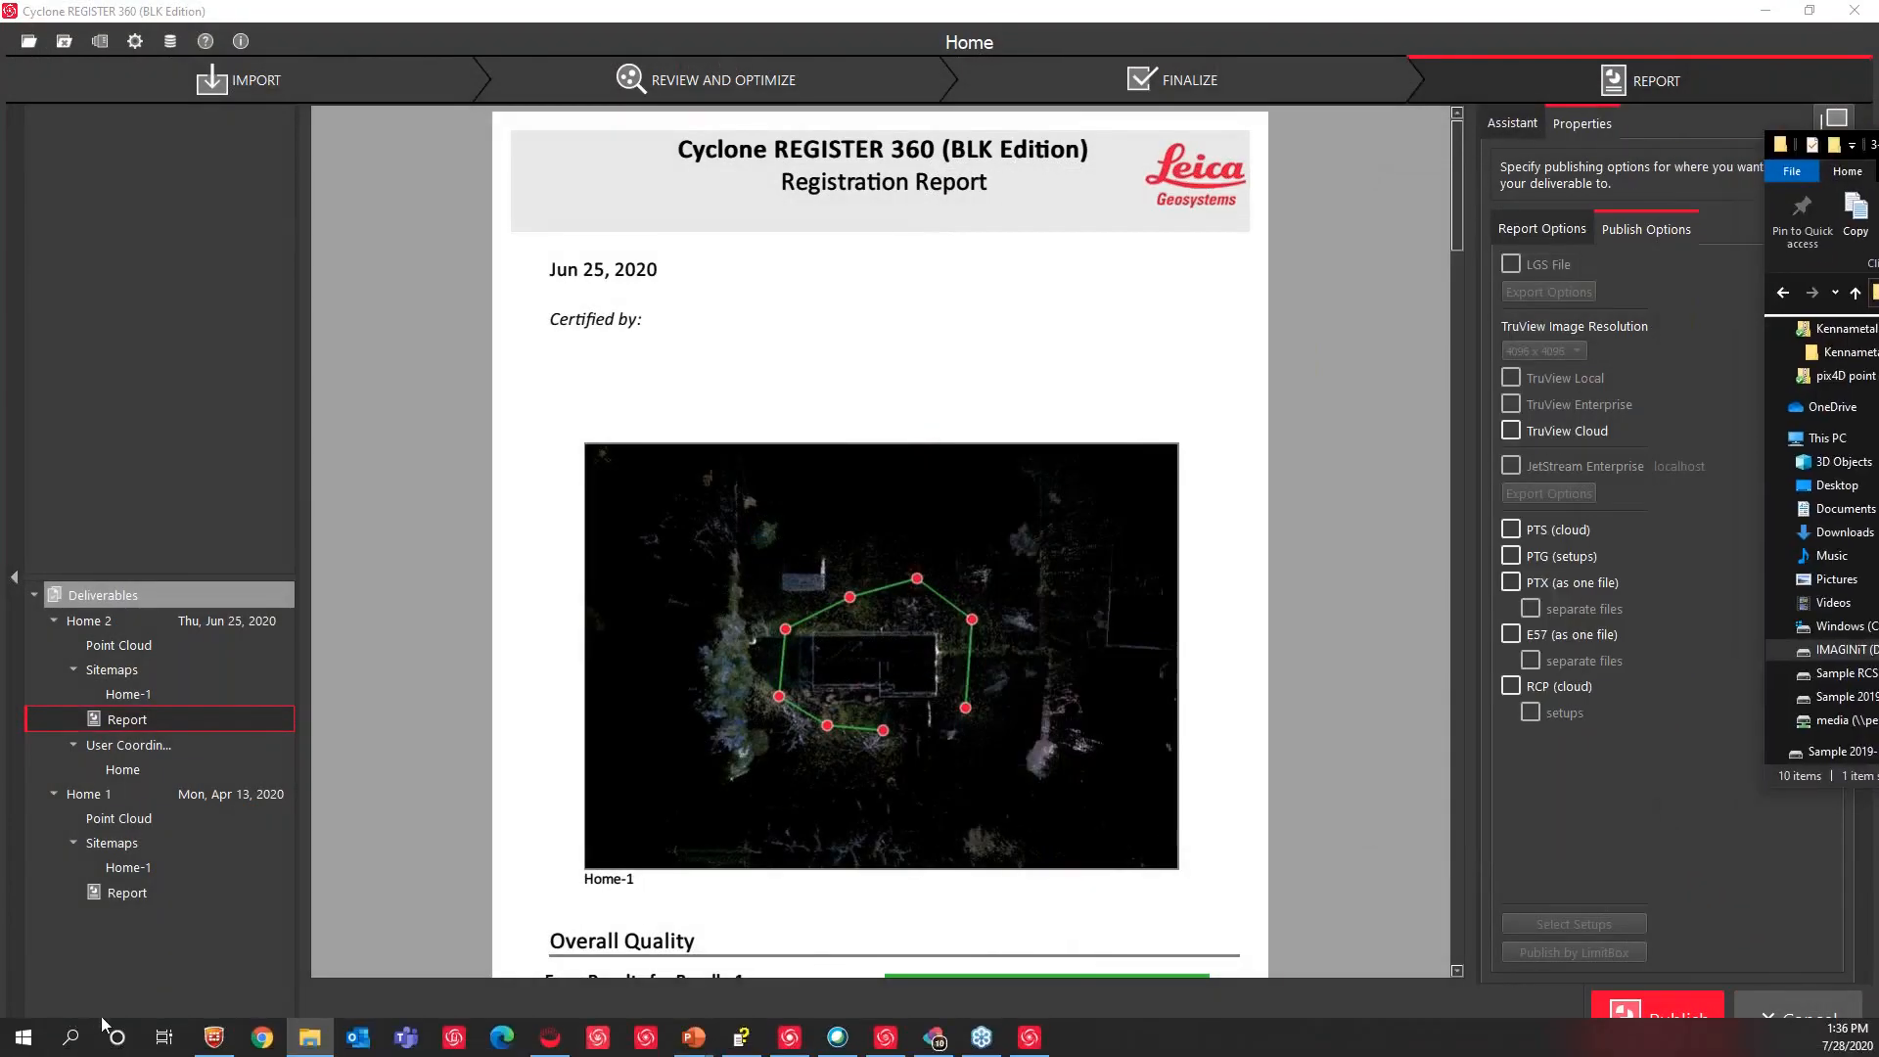
click(70, 1037)
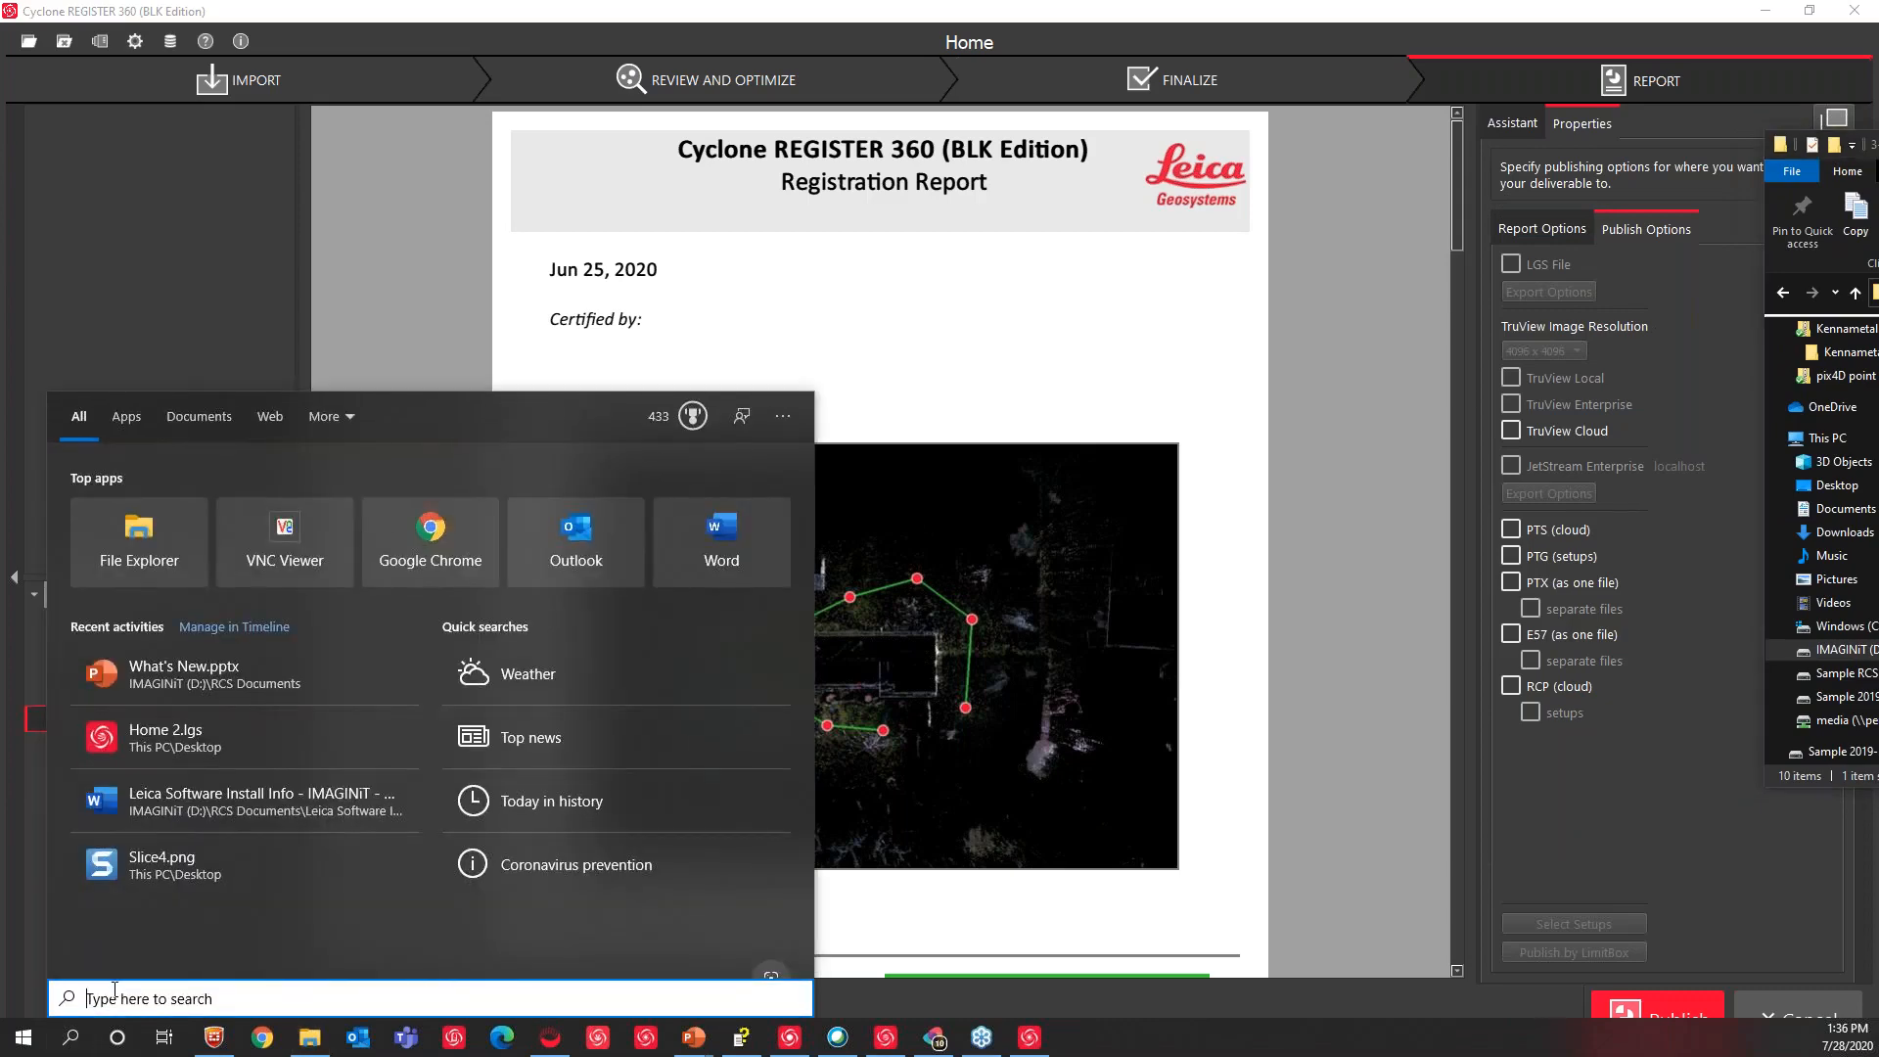
text(jet)
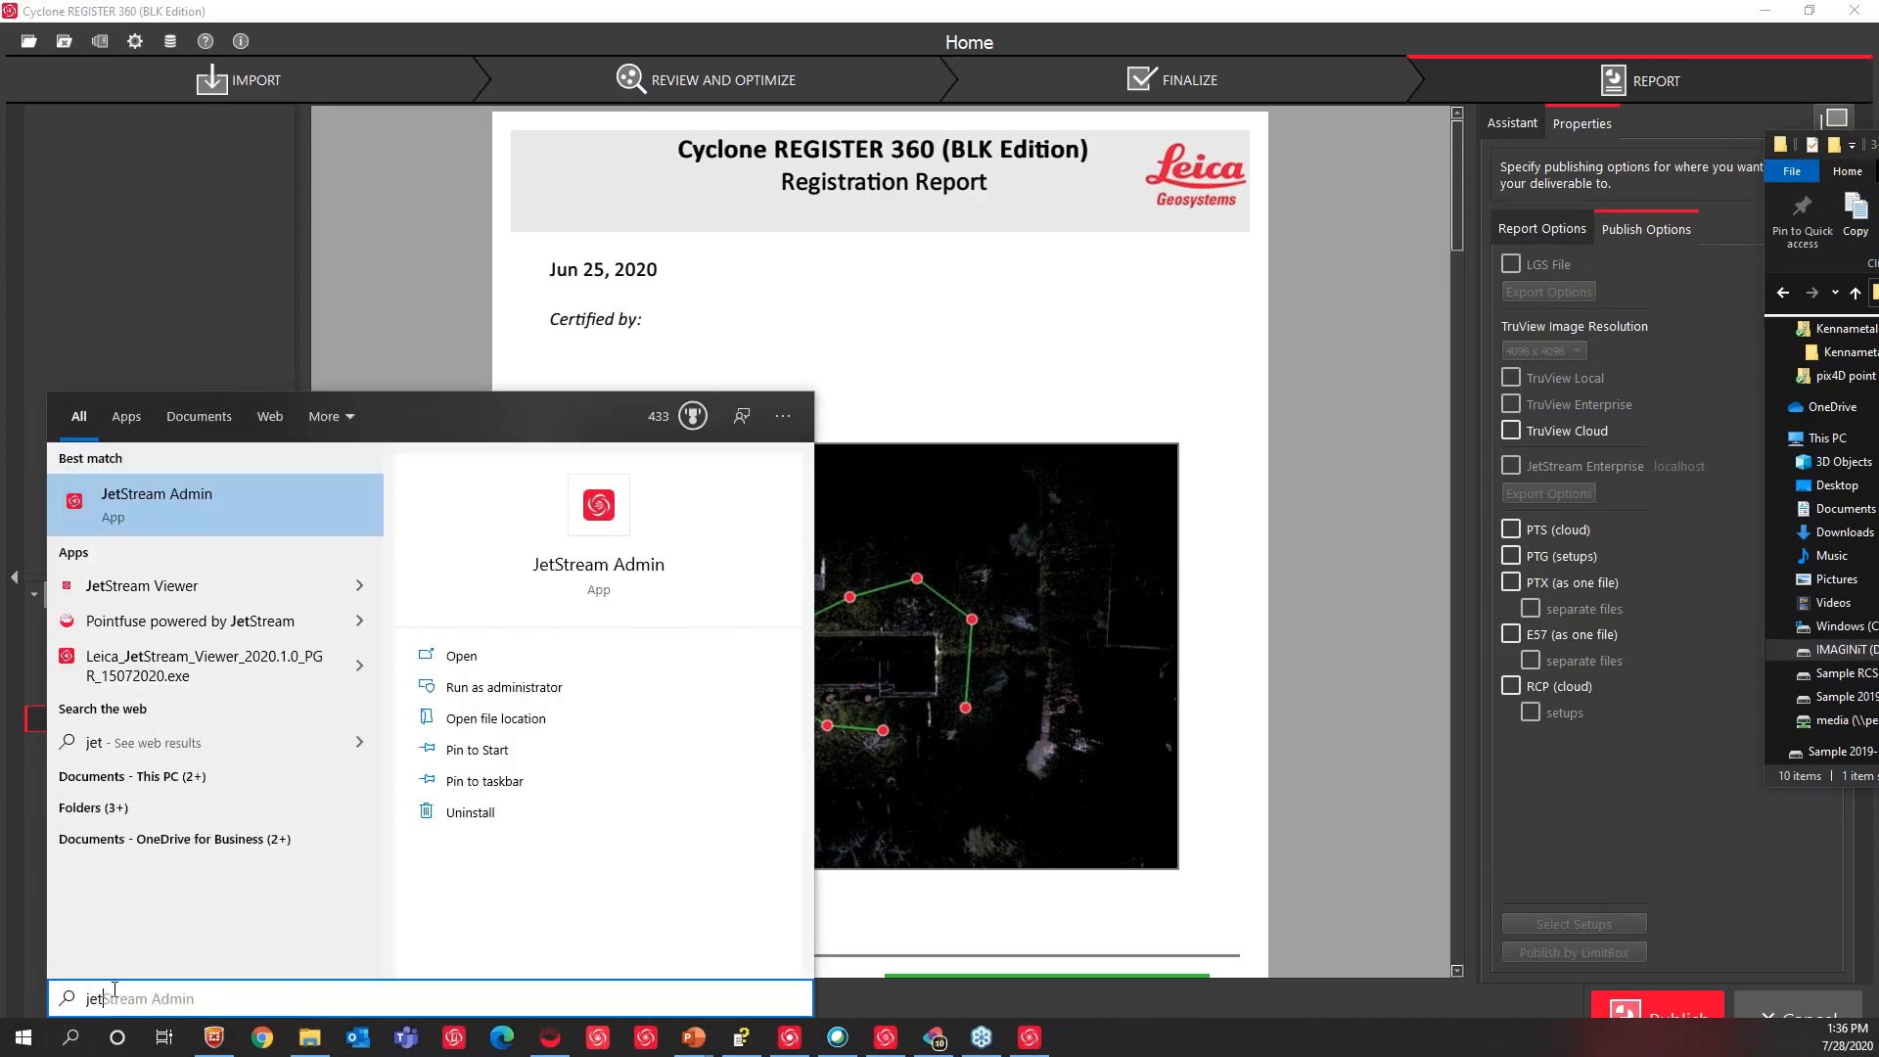
key(Down)
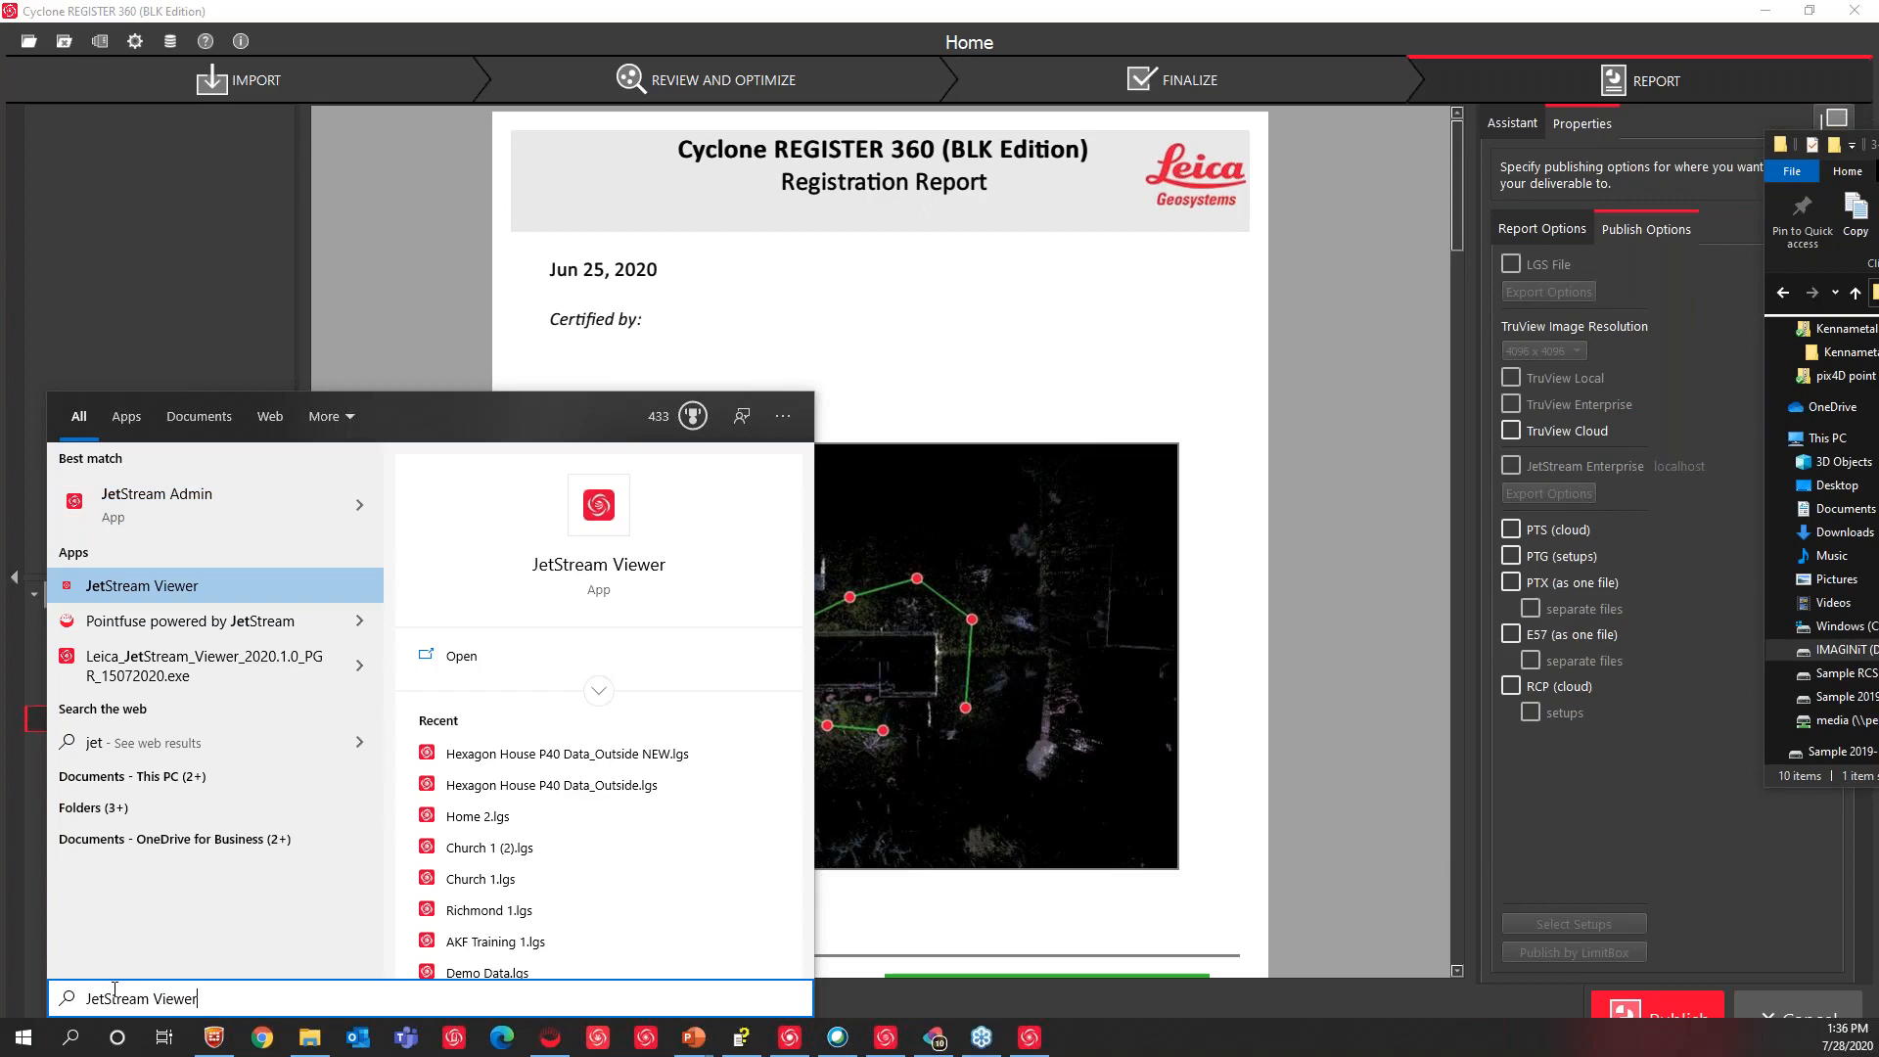
key(Return)
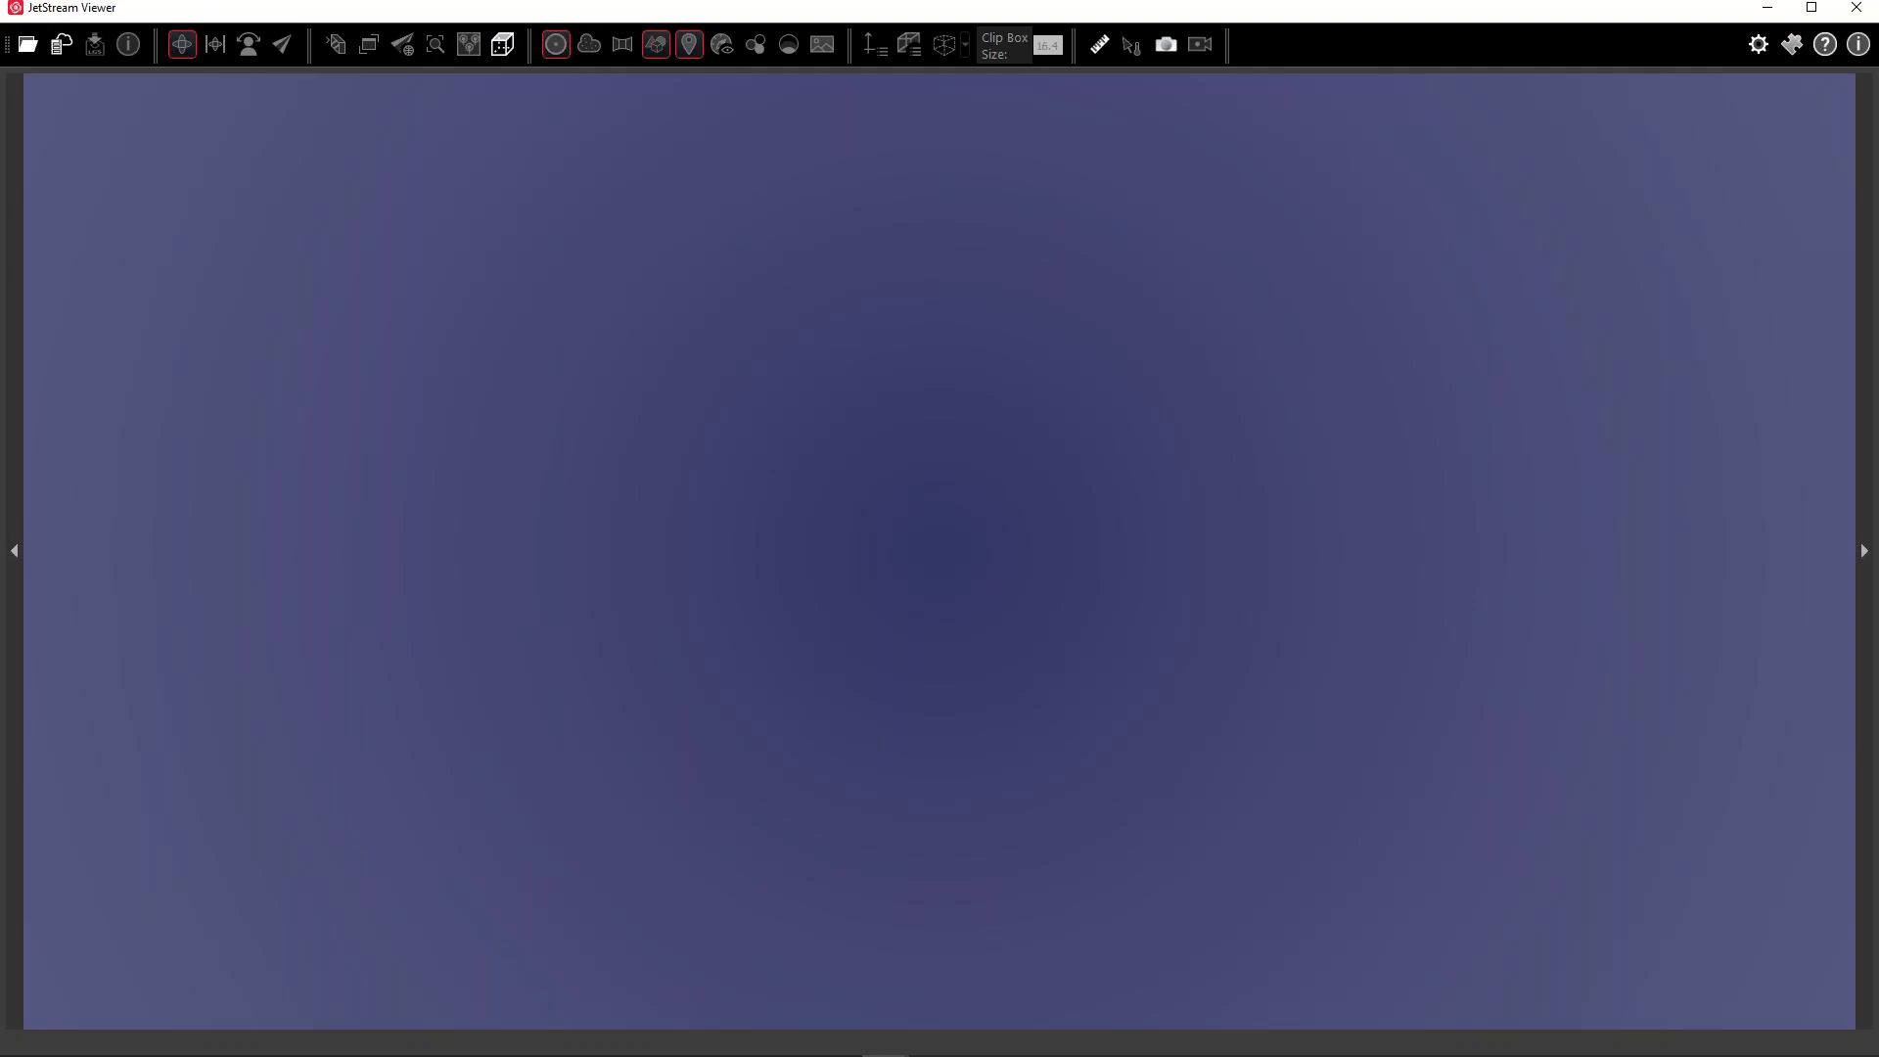
Reopen Hexagon House P40 Data_Outside NEW.lgs and drag in the IFC model using its own coordinates
click(28, 44)
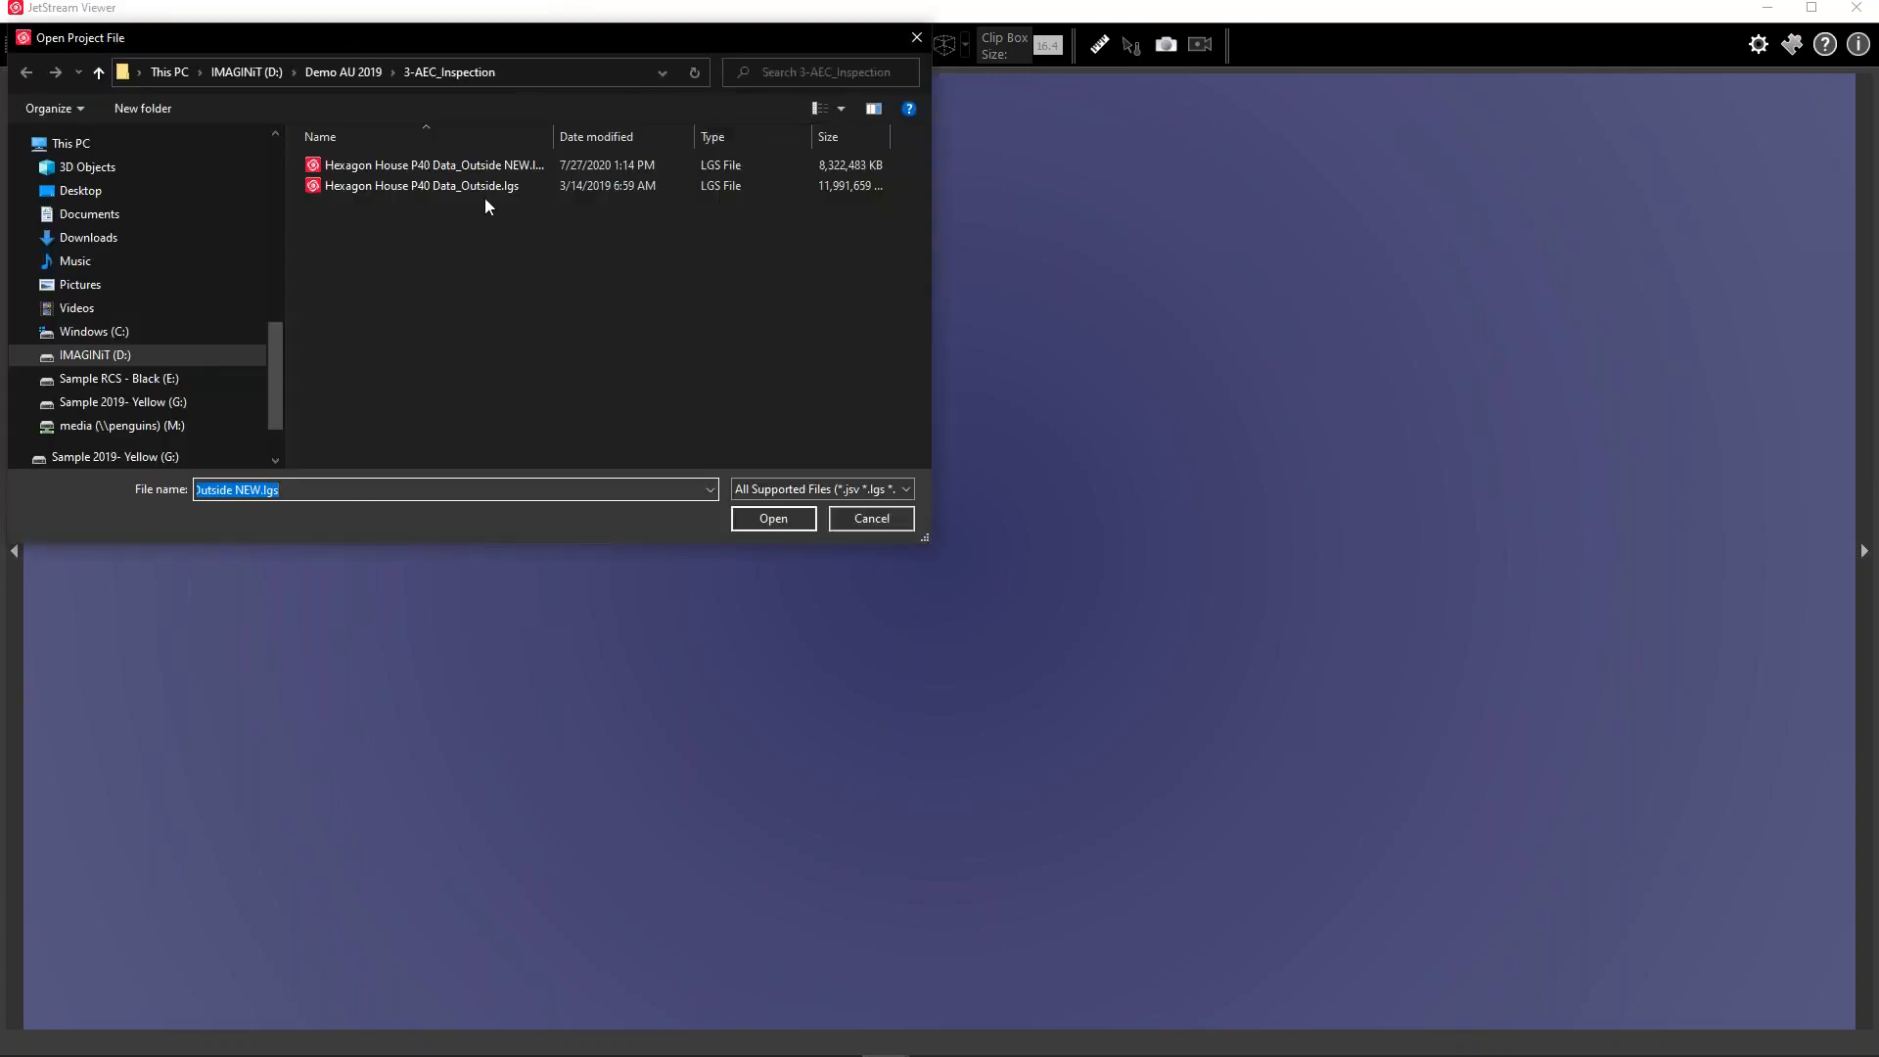
double_click(498, 168)
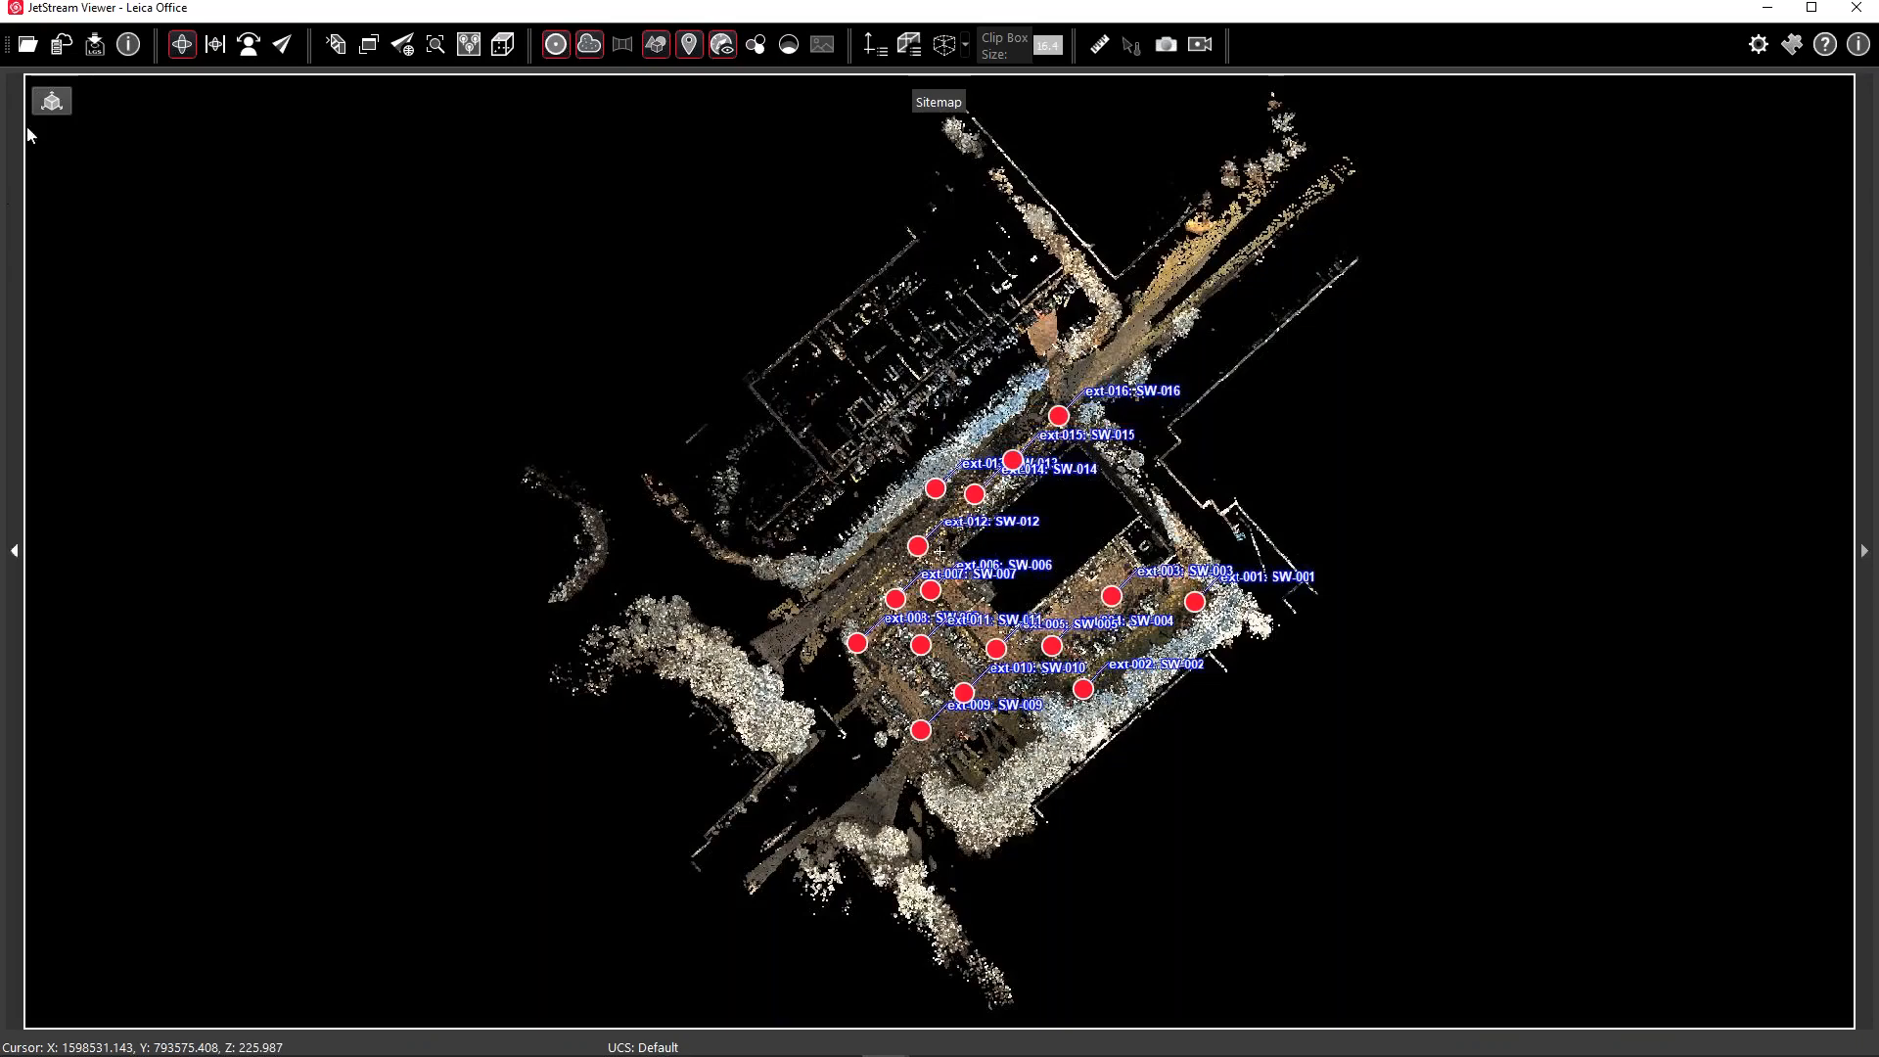
click(54, 99)
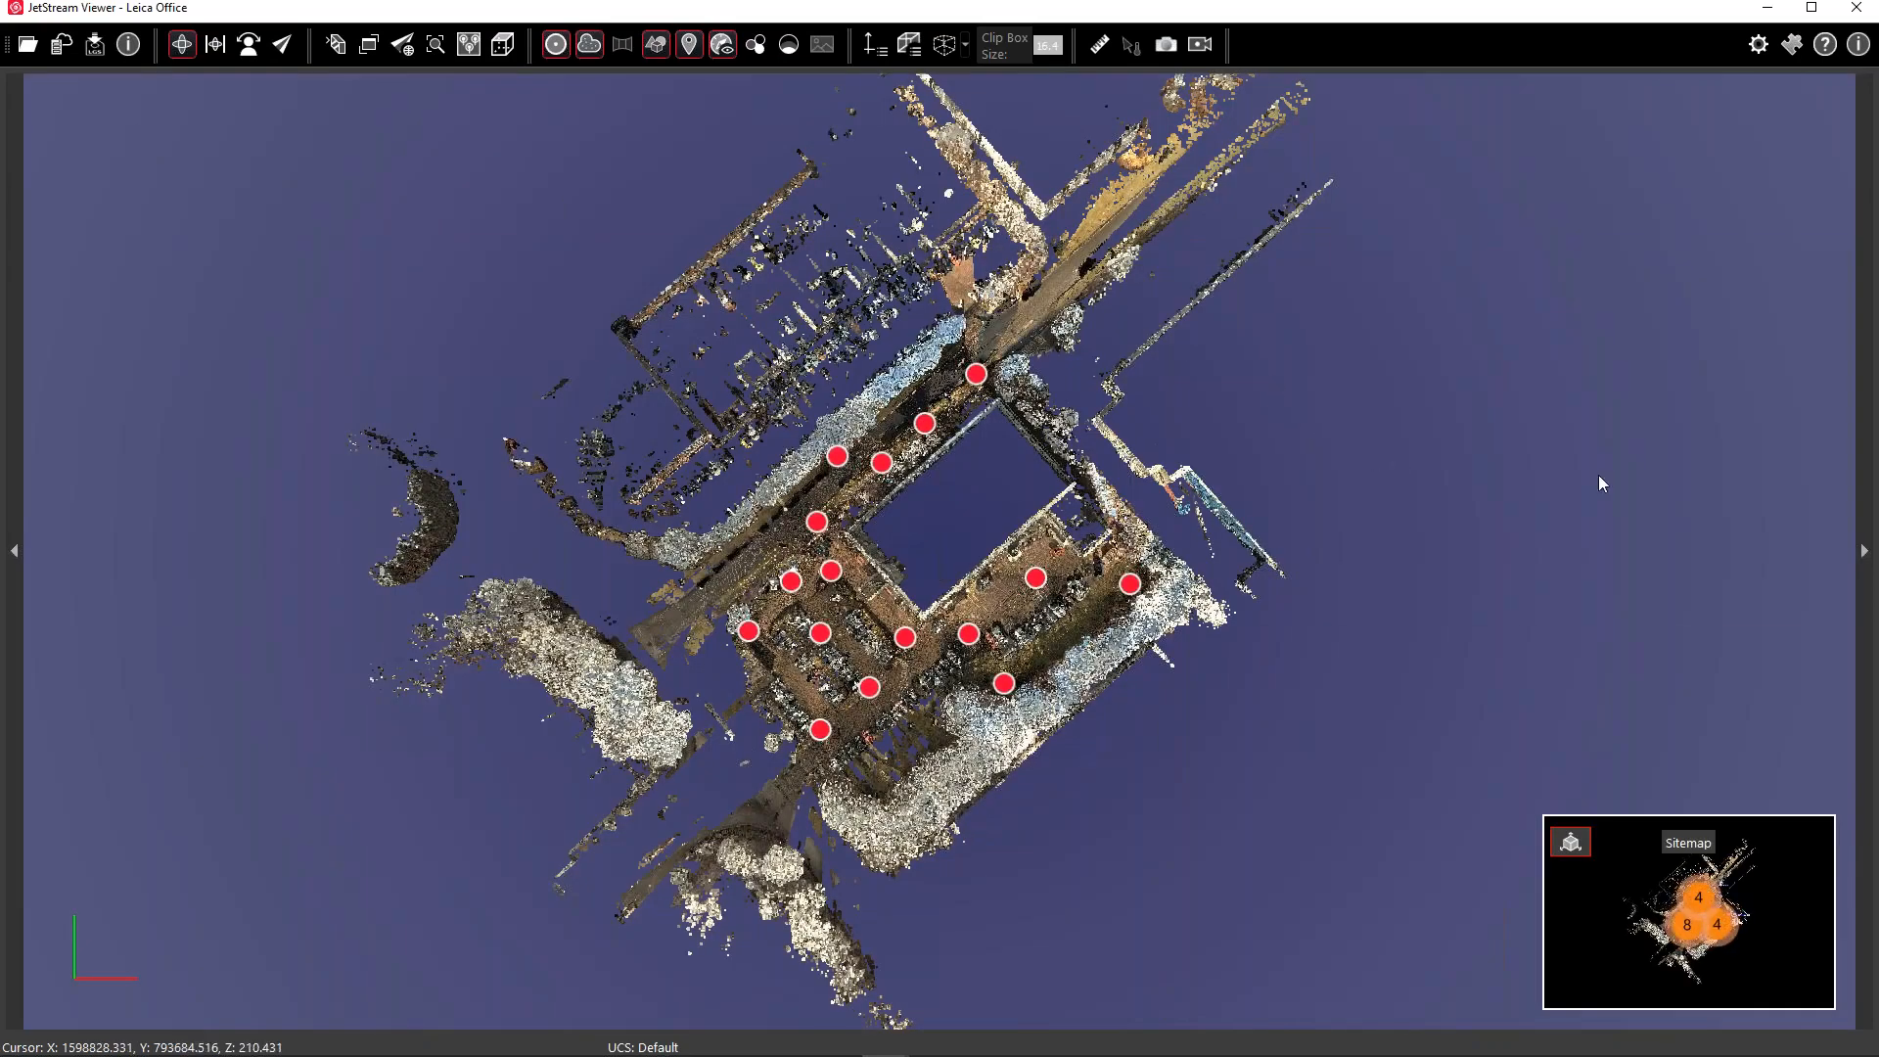
drag(1878, 382, 1412, 379)
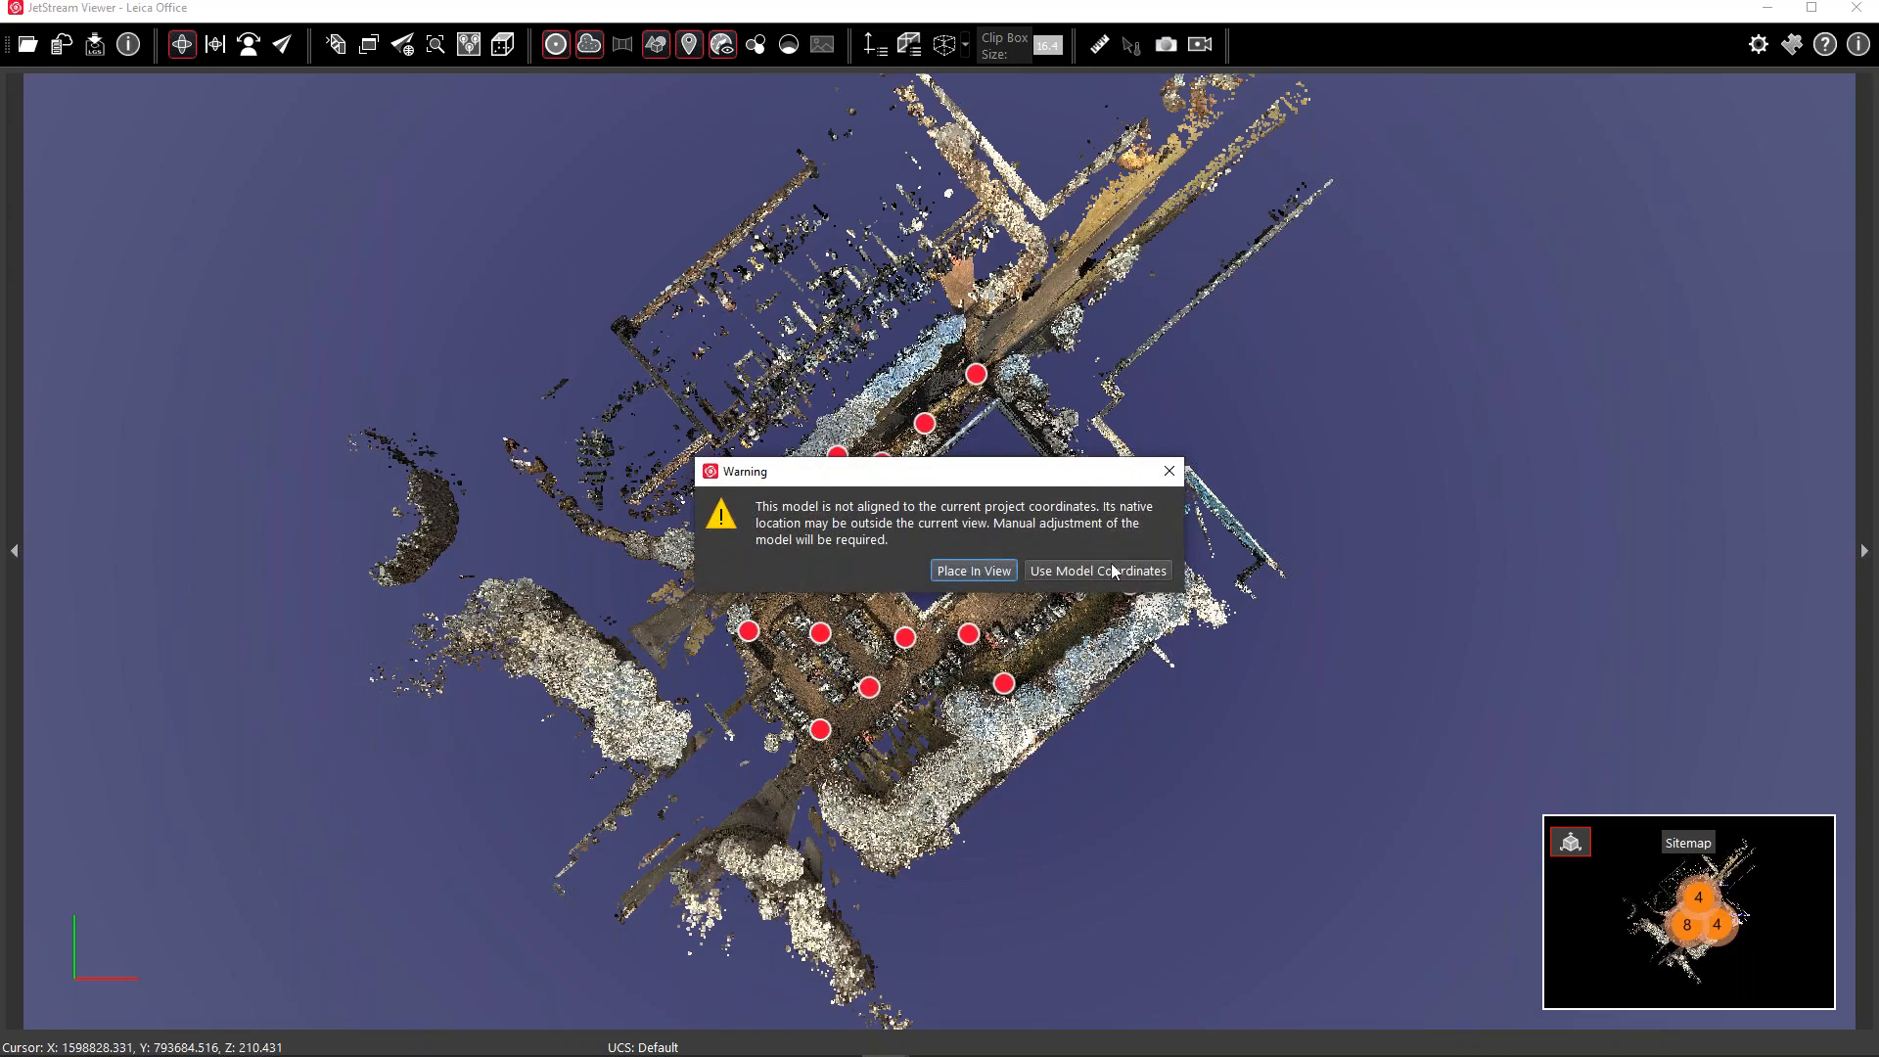
click(1123, 575)
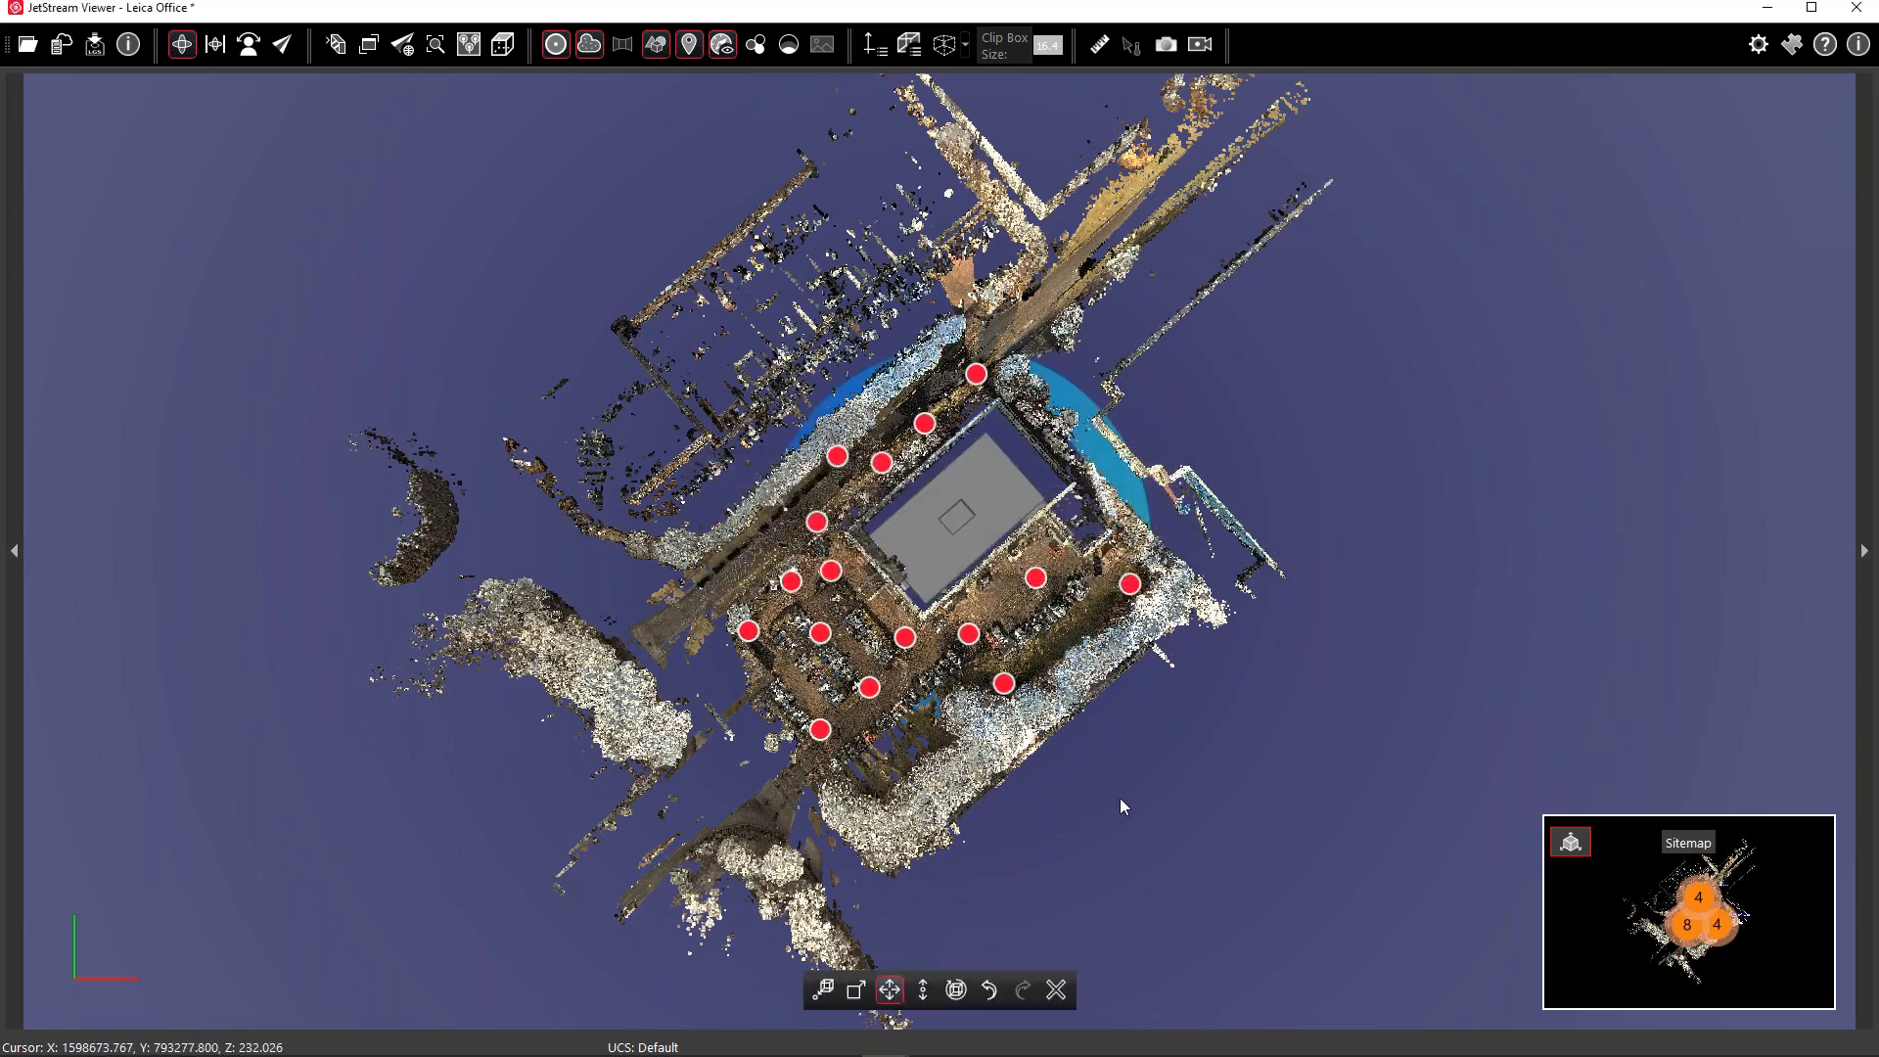
Restrict the model to vertical-only movement and zoom into an oblique close view of the scanned building
click(916, 999)
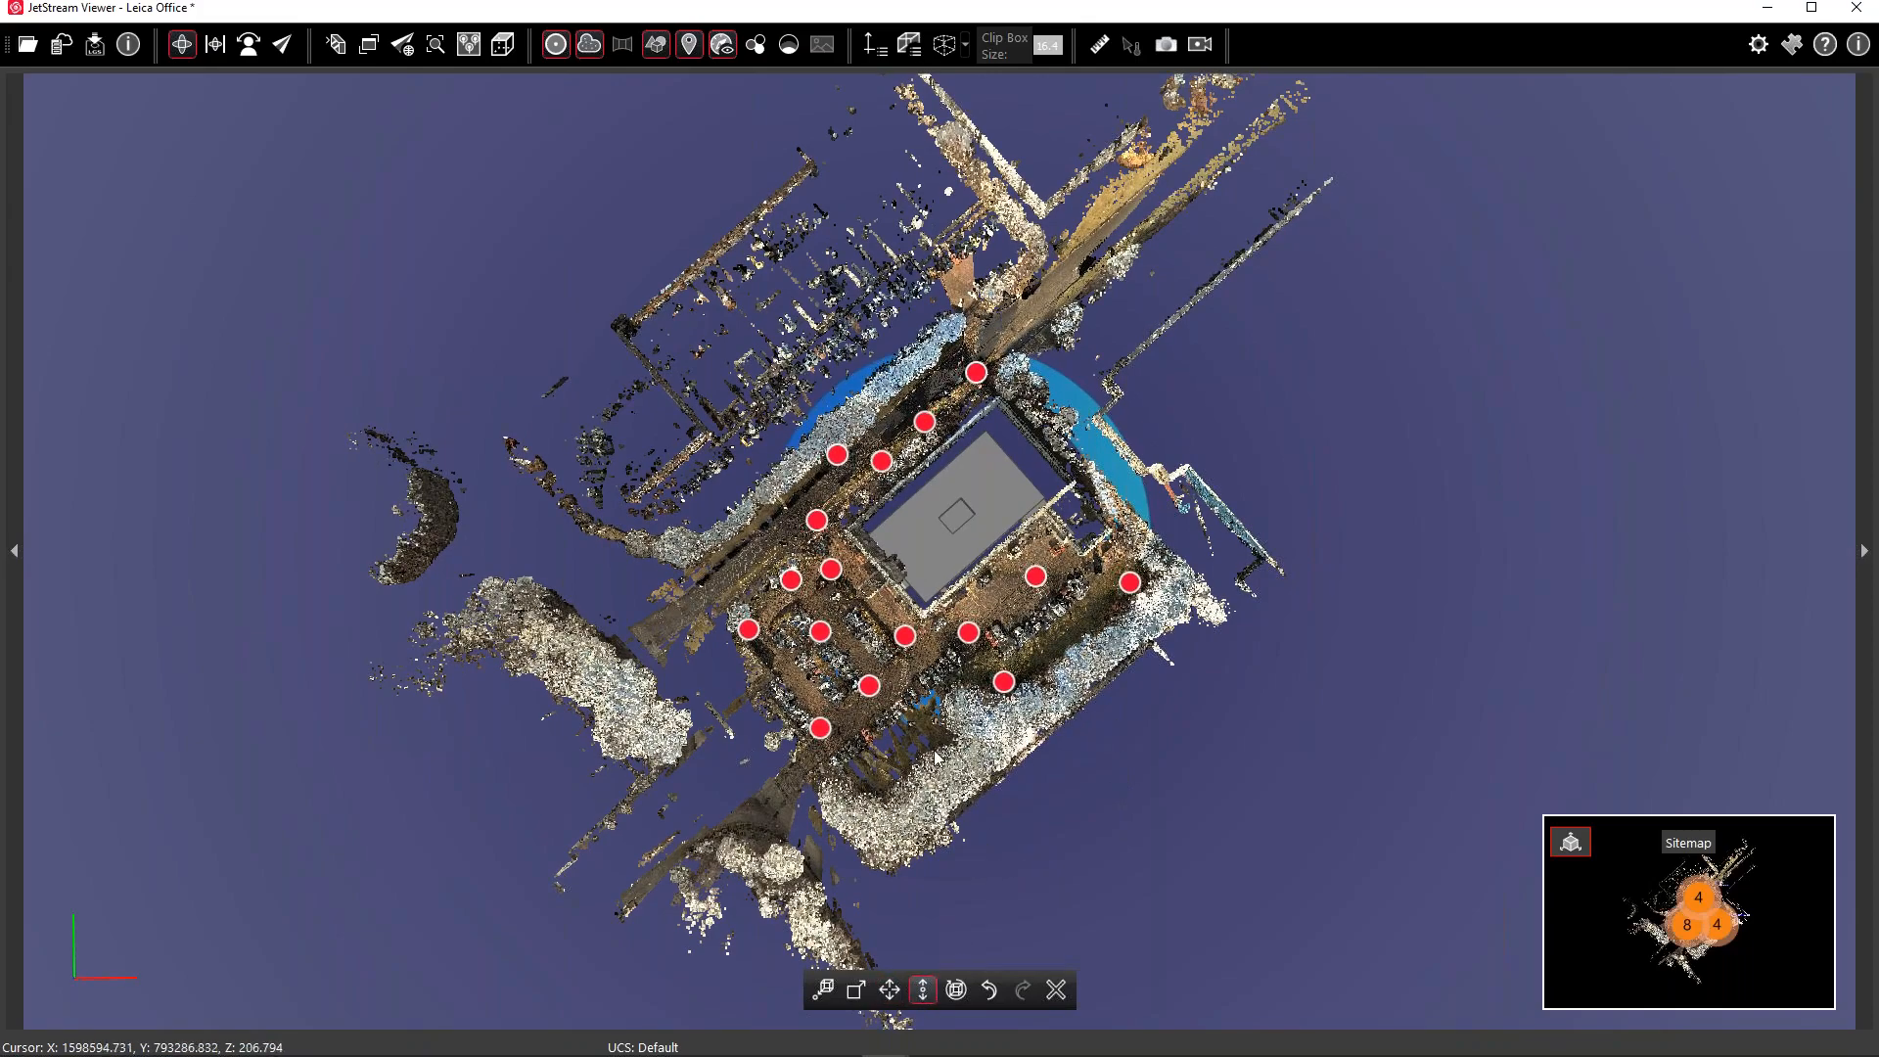
drag(935, 737, 1094, 647)
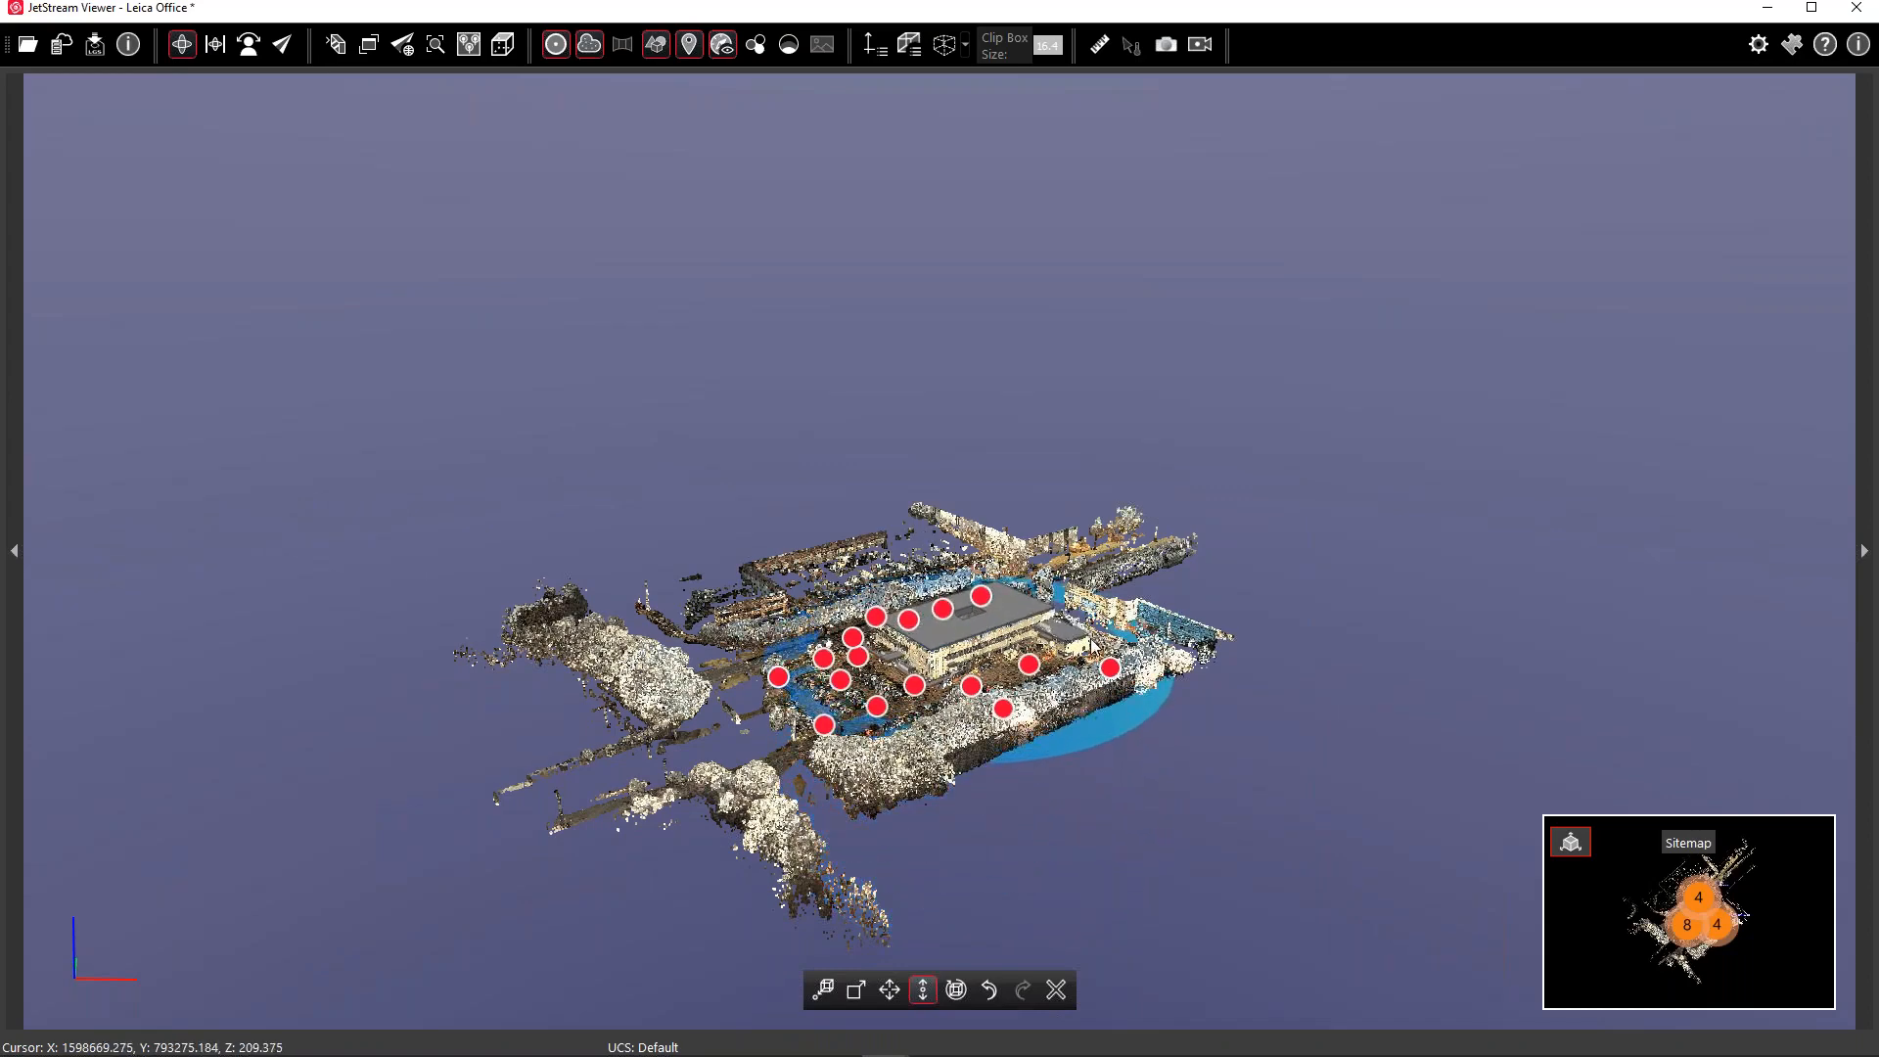
scroll(926, 640, up, 5)
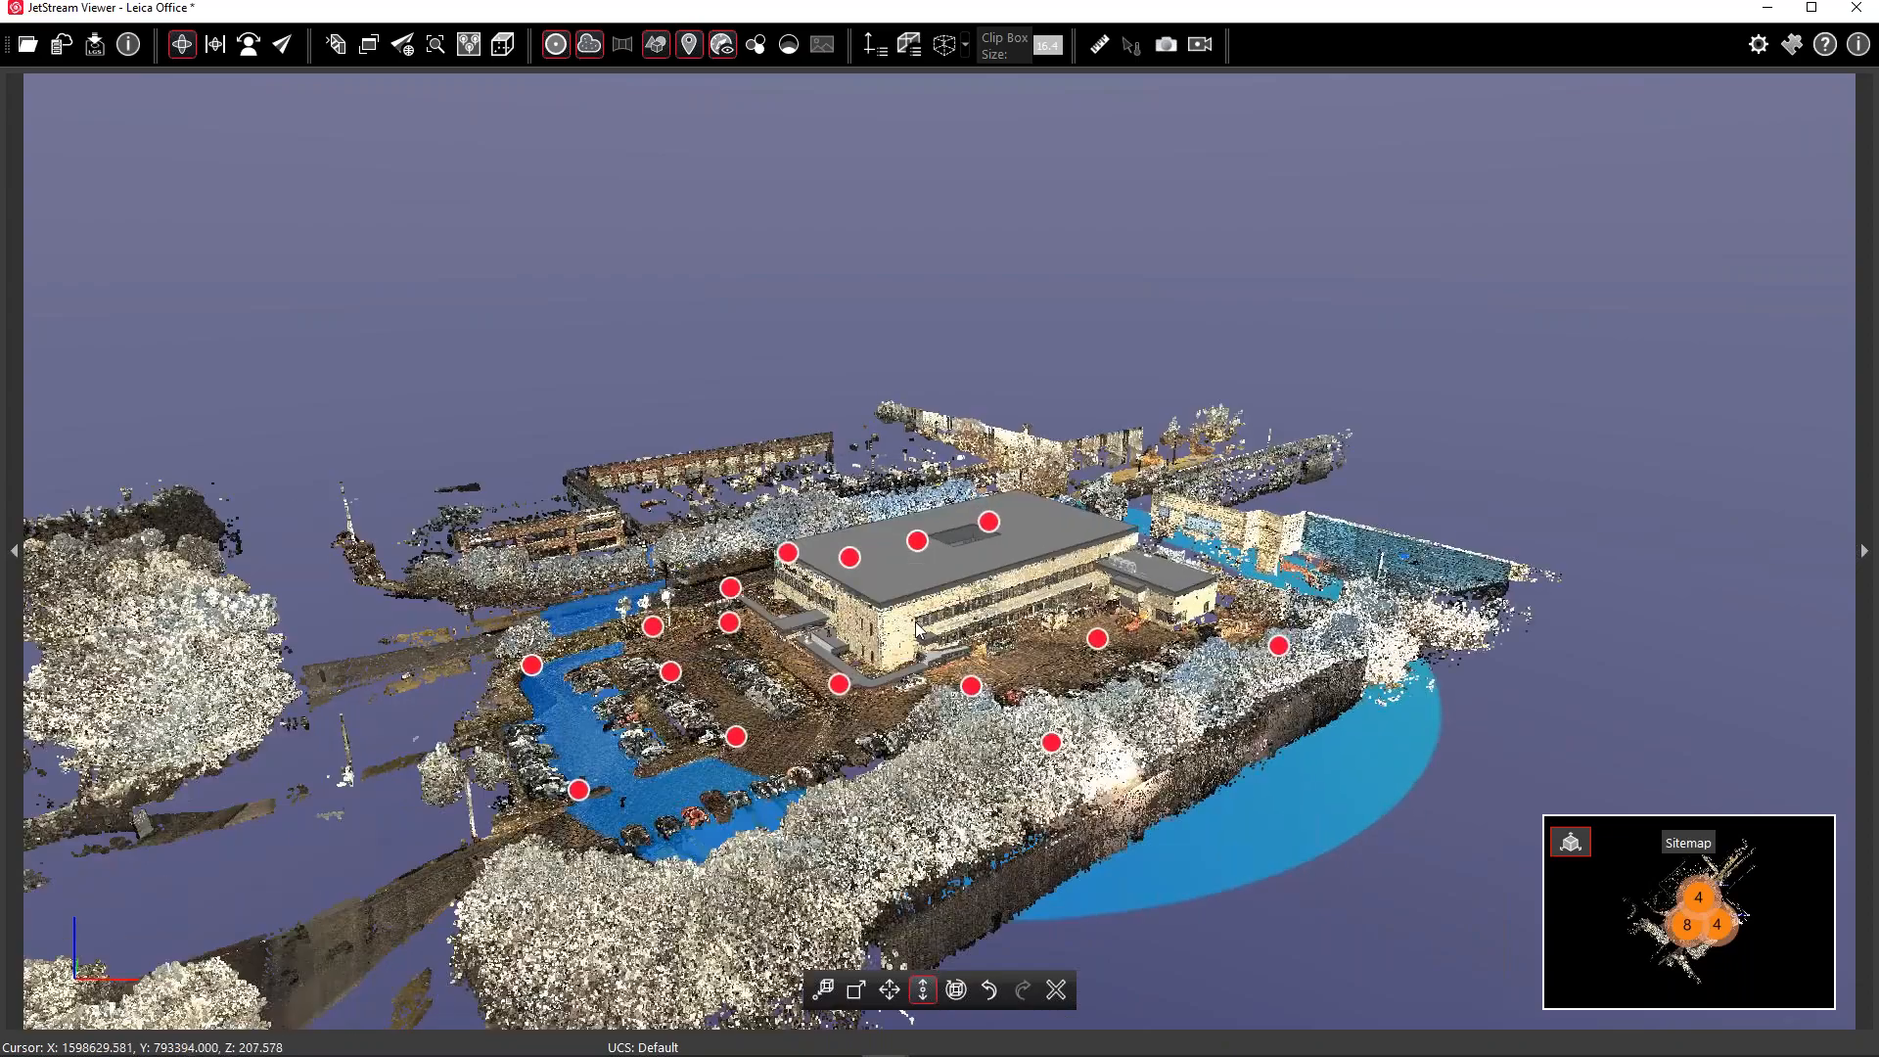
scroll(901, 597, up, 3)
scroll(876, 490, up, 3)
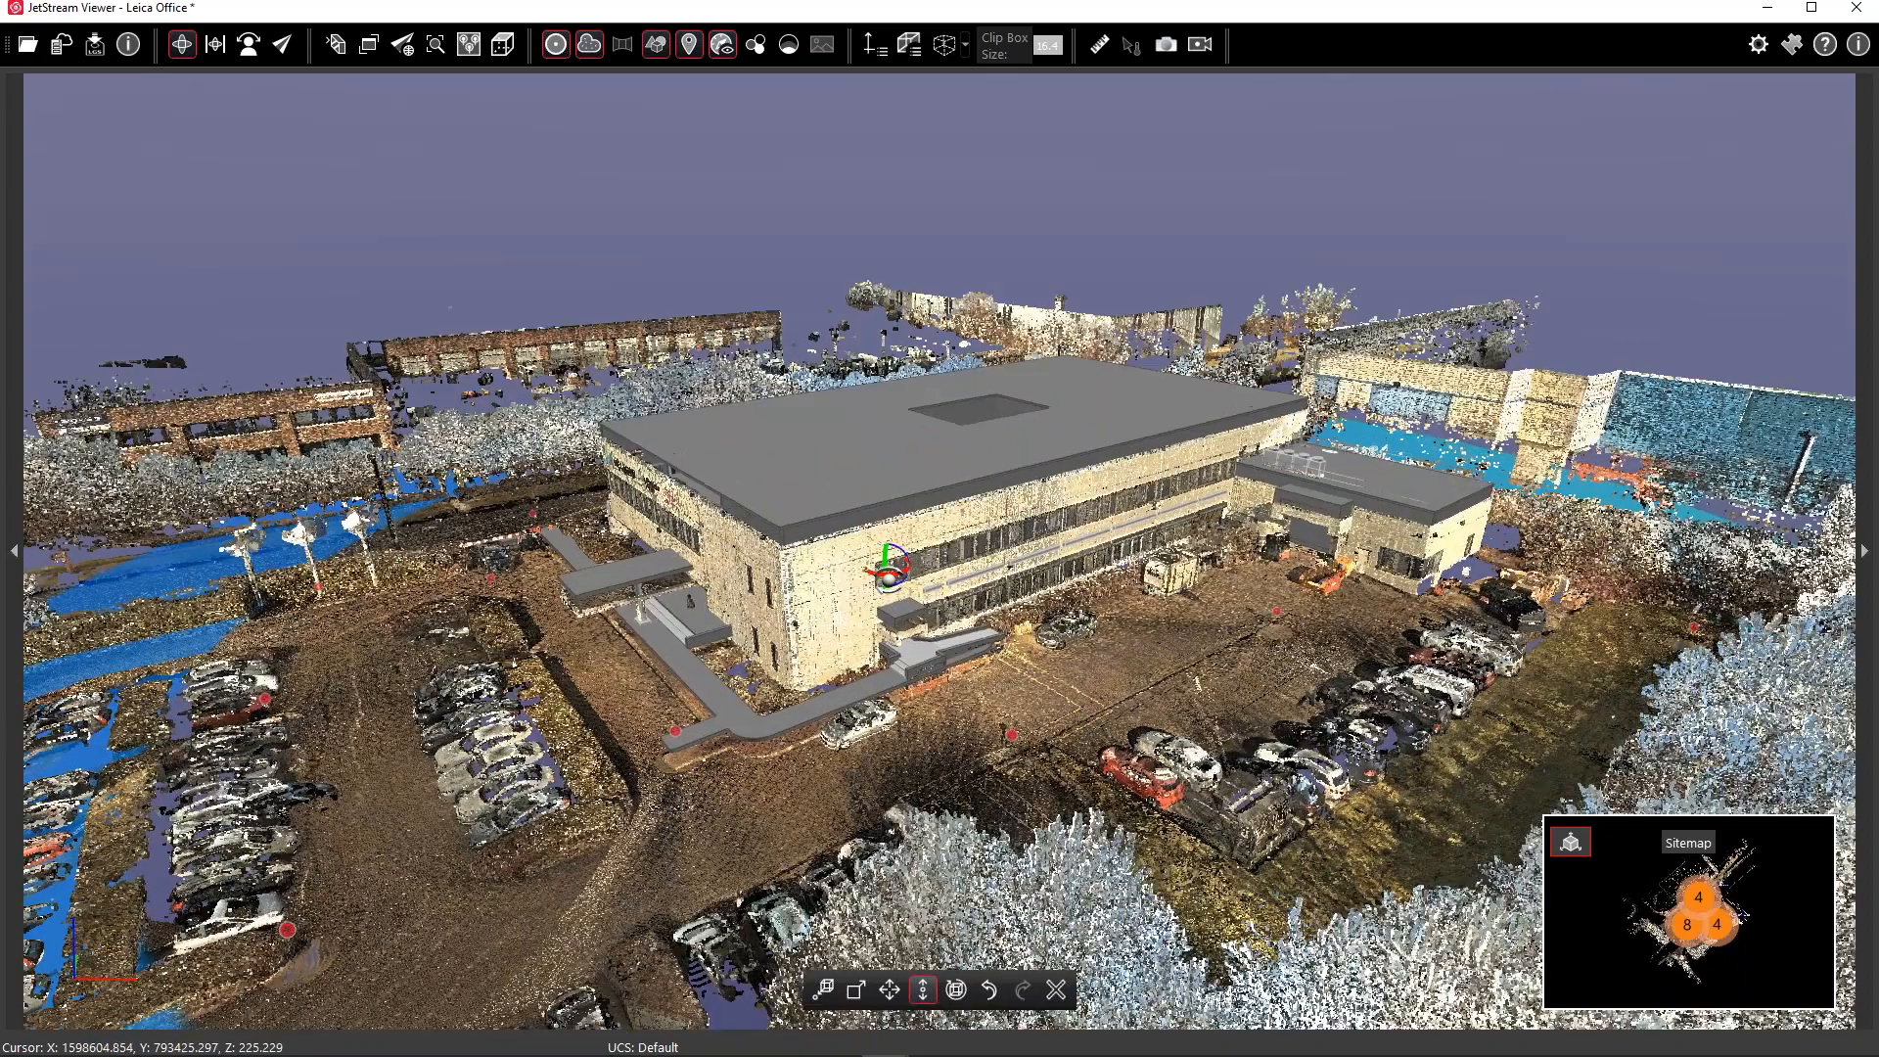
Drag the grey IFC model slightly downward into the point cloud with the vertical gizmo
drag(872, 477, 873, 491)
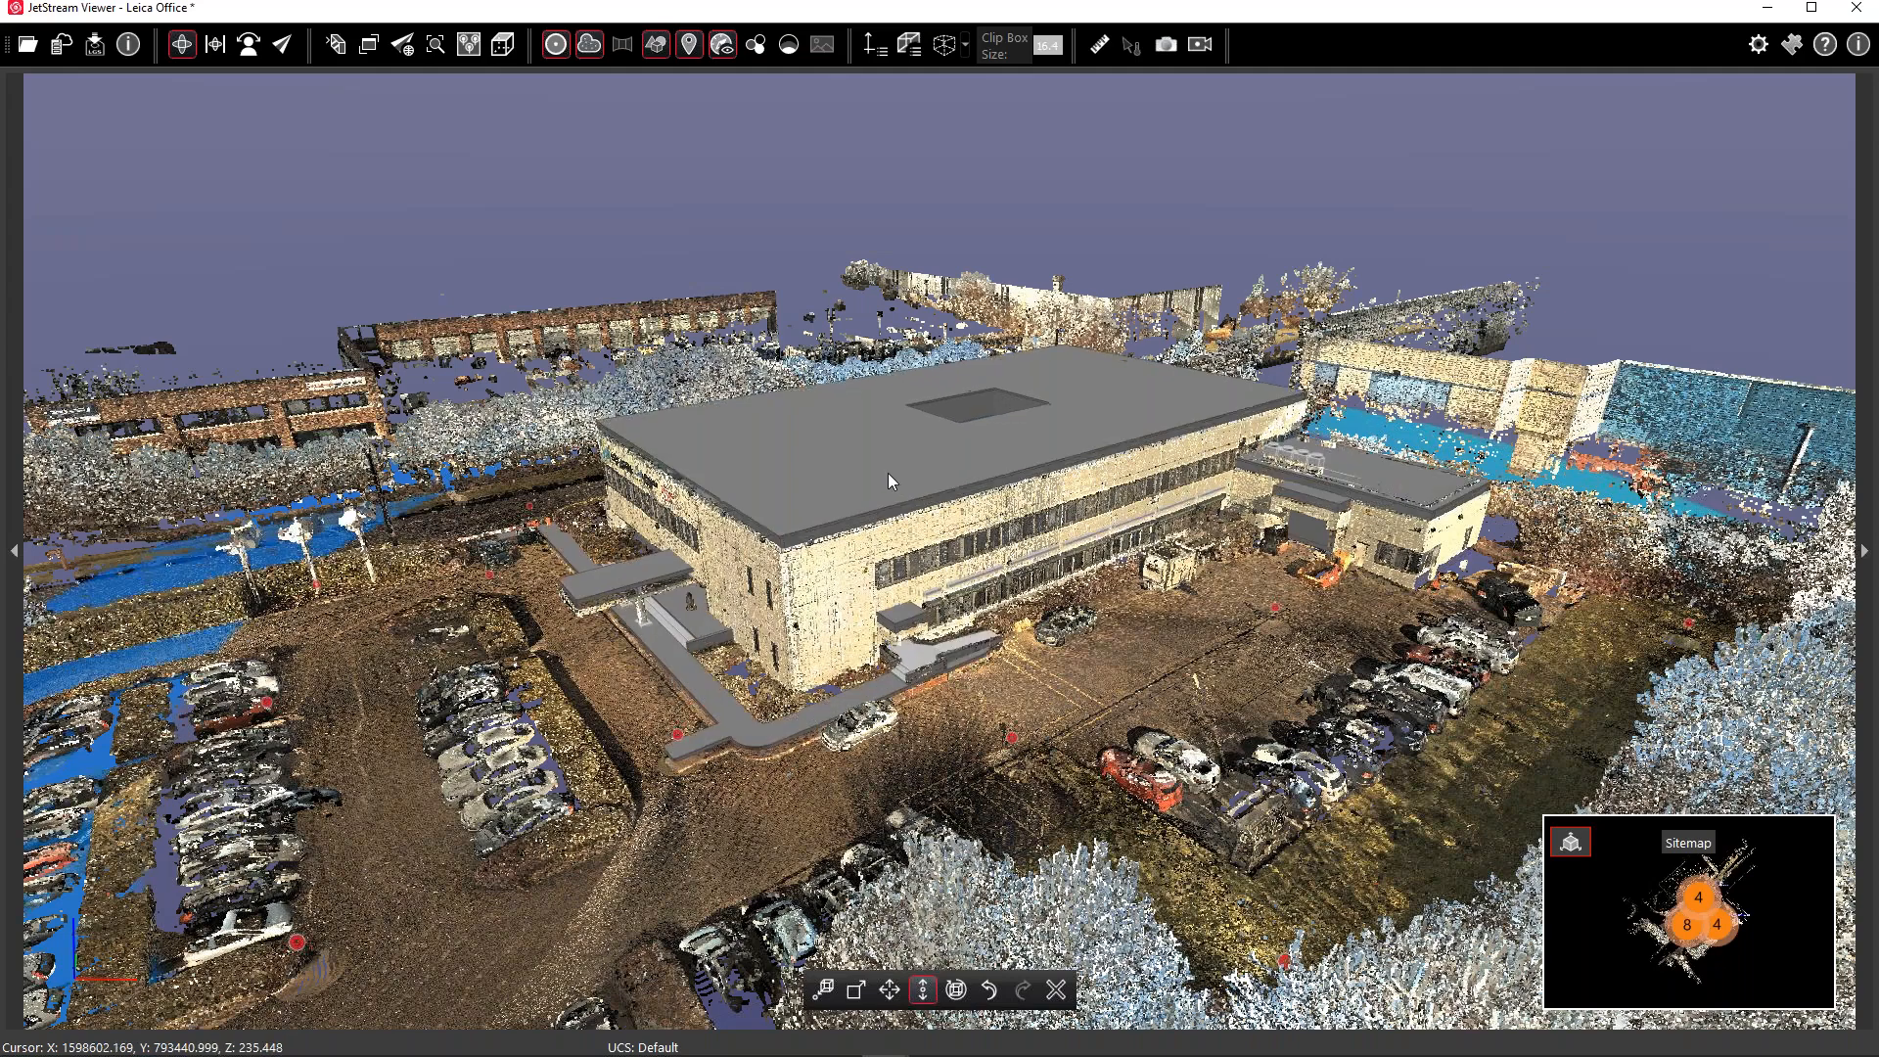
Lower the model's height again, then view the grey roof from a steeper angle
drag(900, 408, 925, 487)
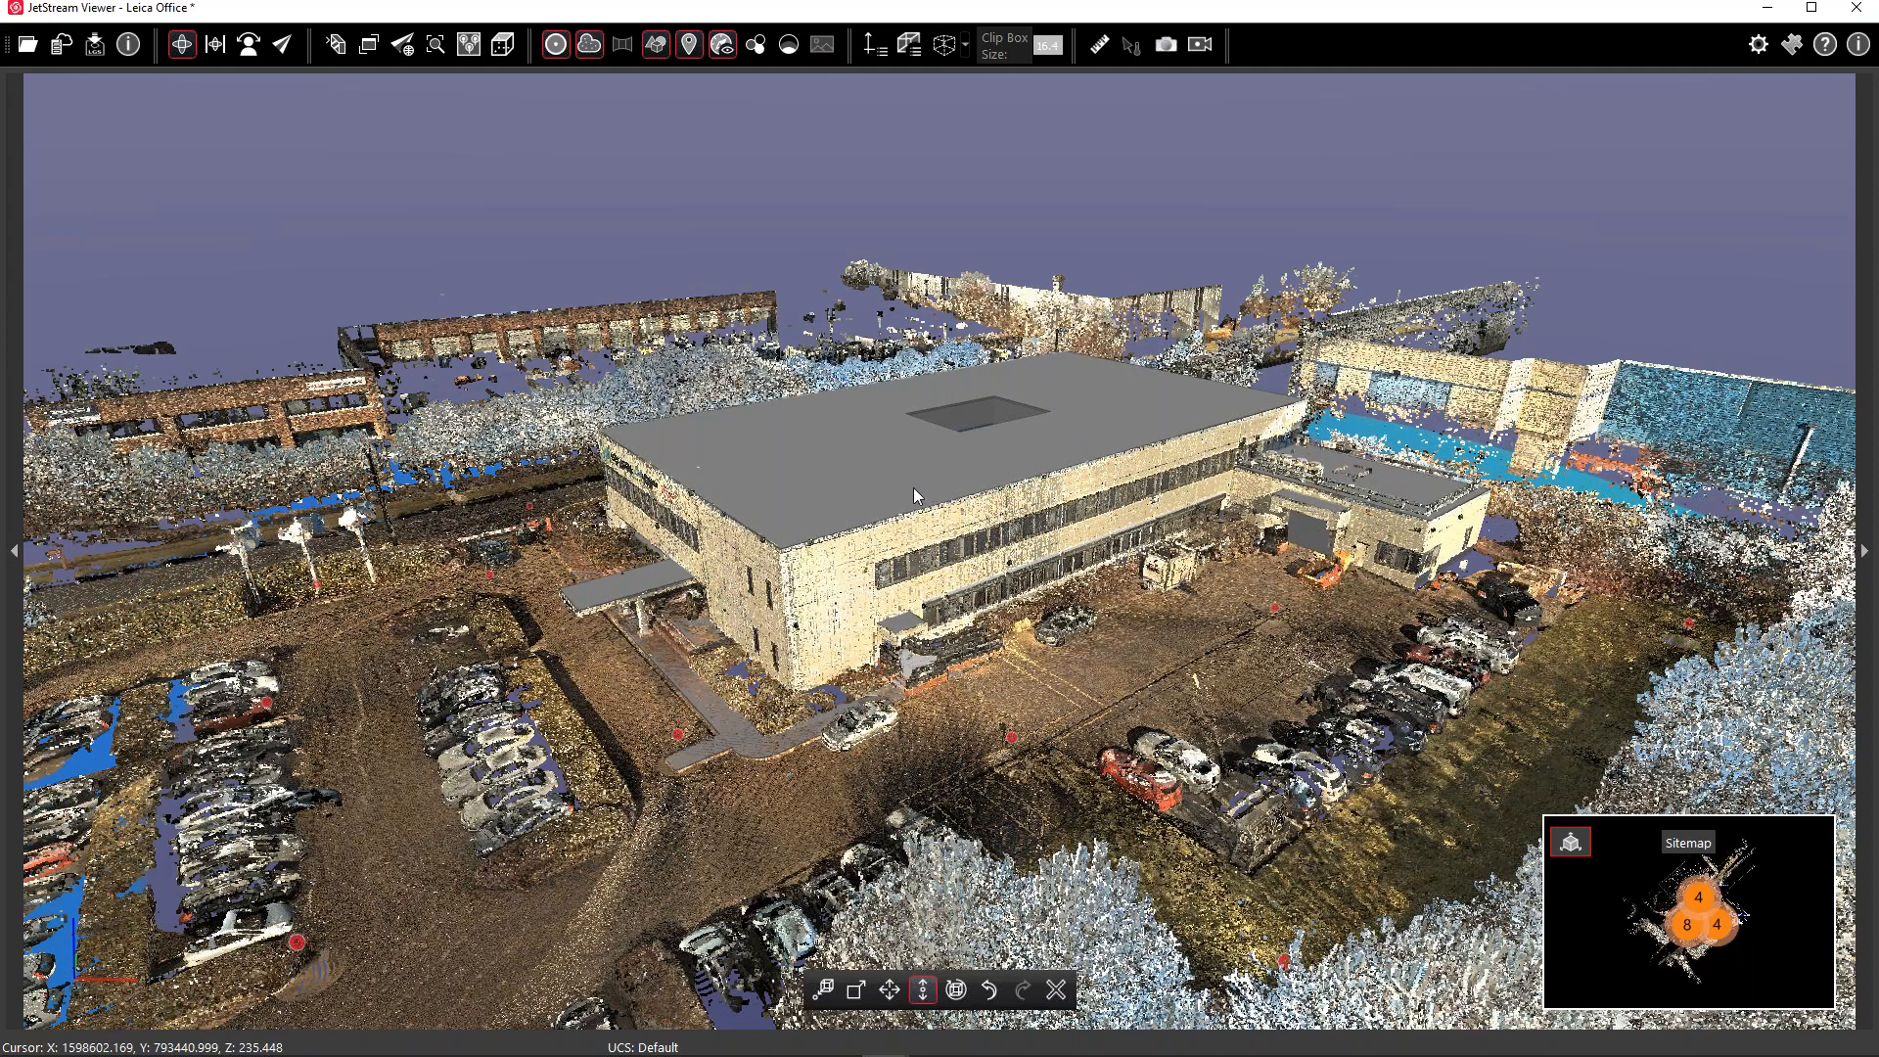
middle_drag(826, 610, 1086, 555)
scroll(1024, 533, up, 1)
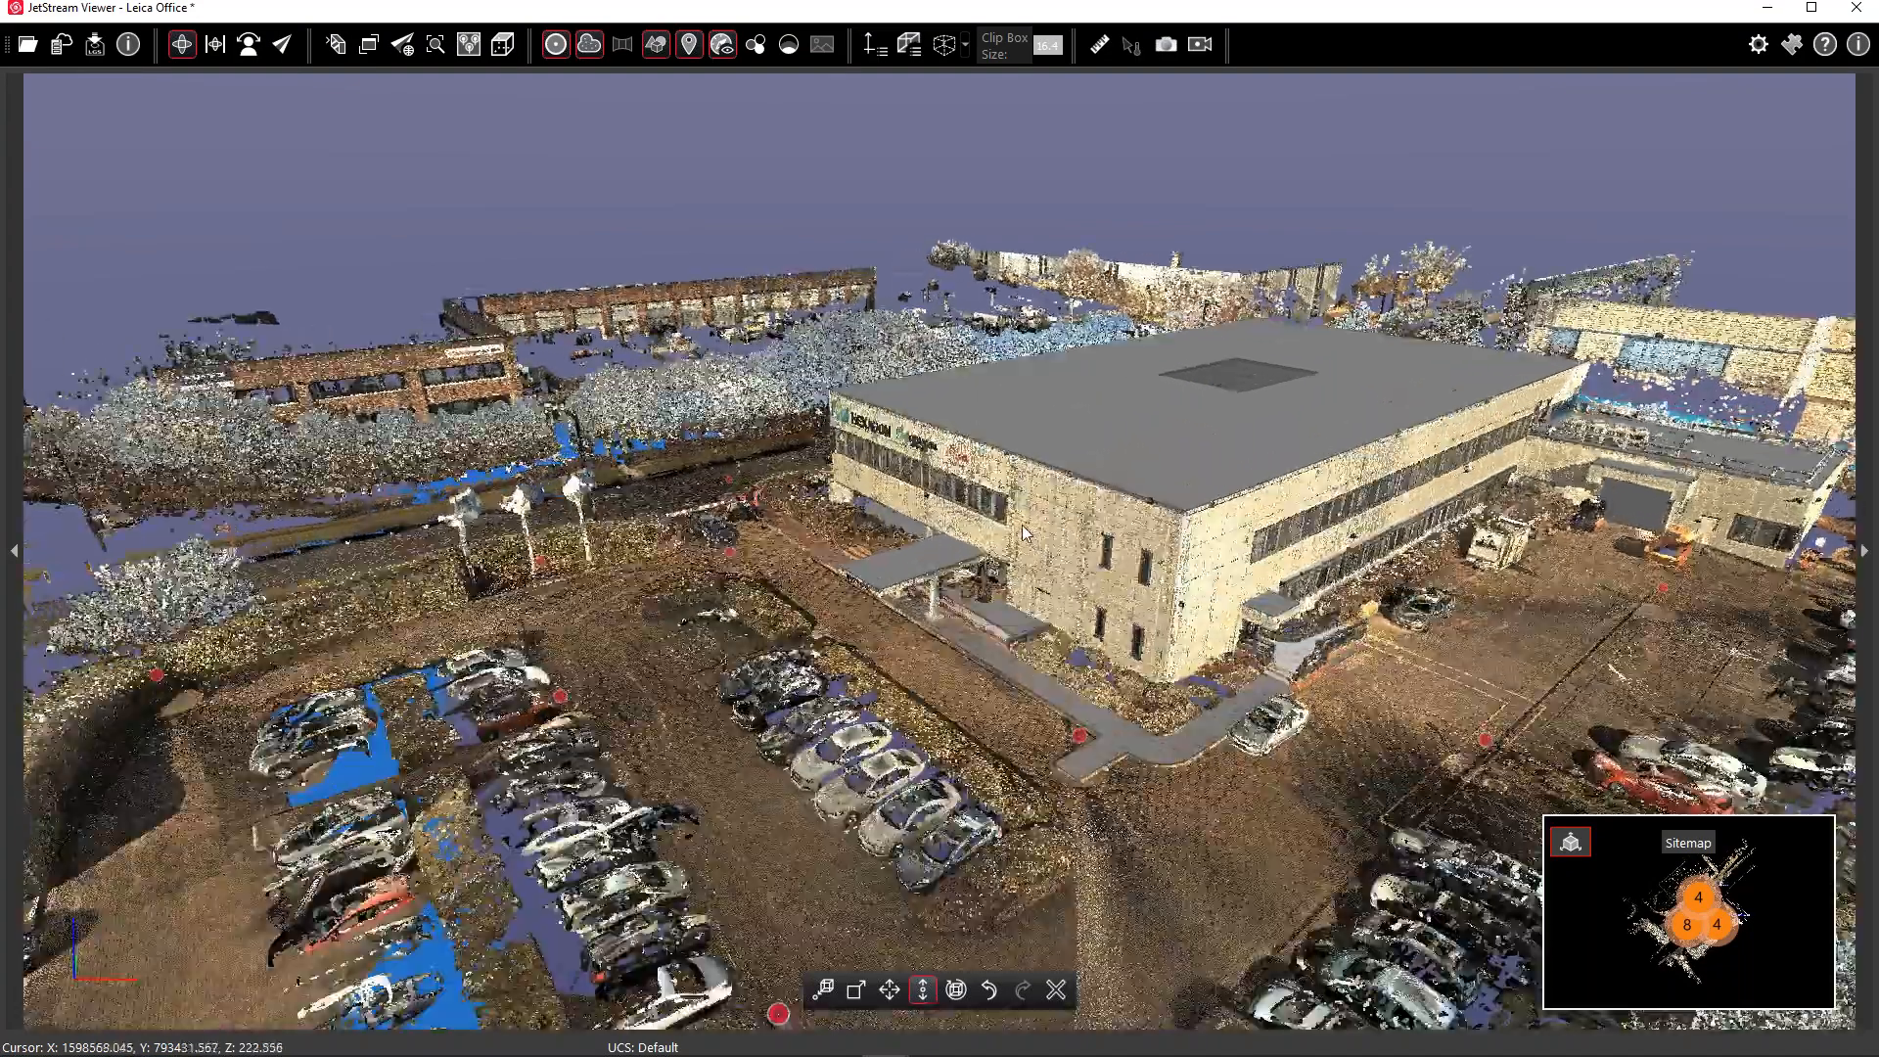
scroll(1025, 533, up, 5)
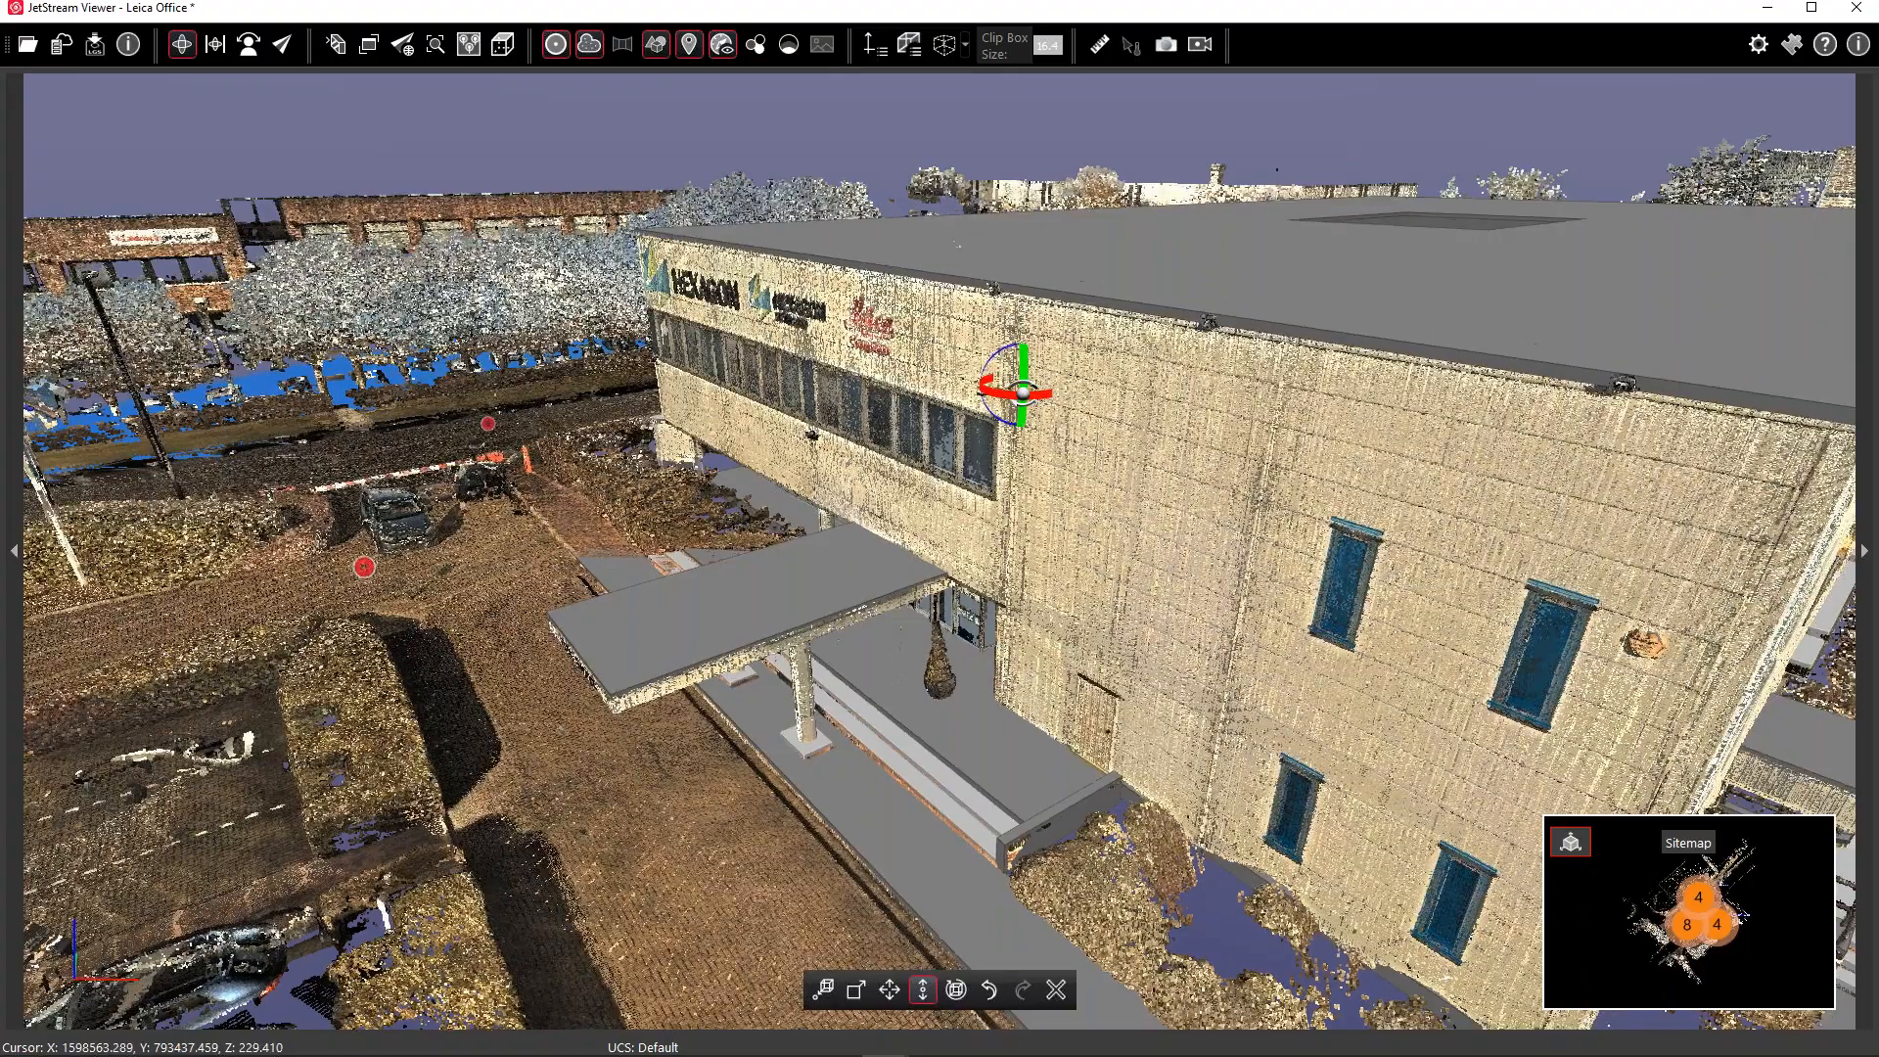
drag(1023, 393, 1144, 278)
scroll(1049, 613, down, 6)
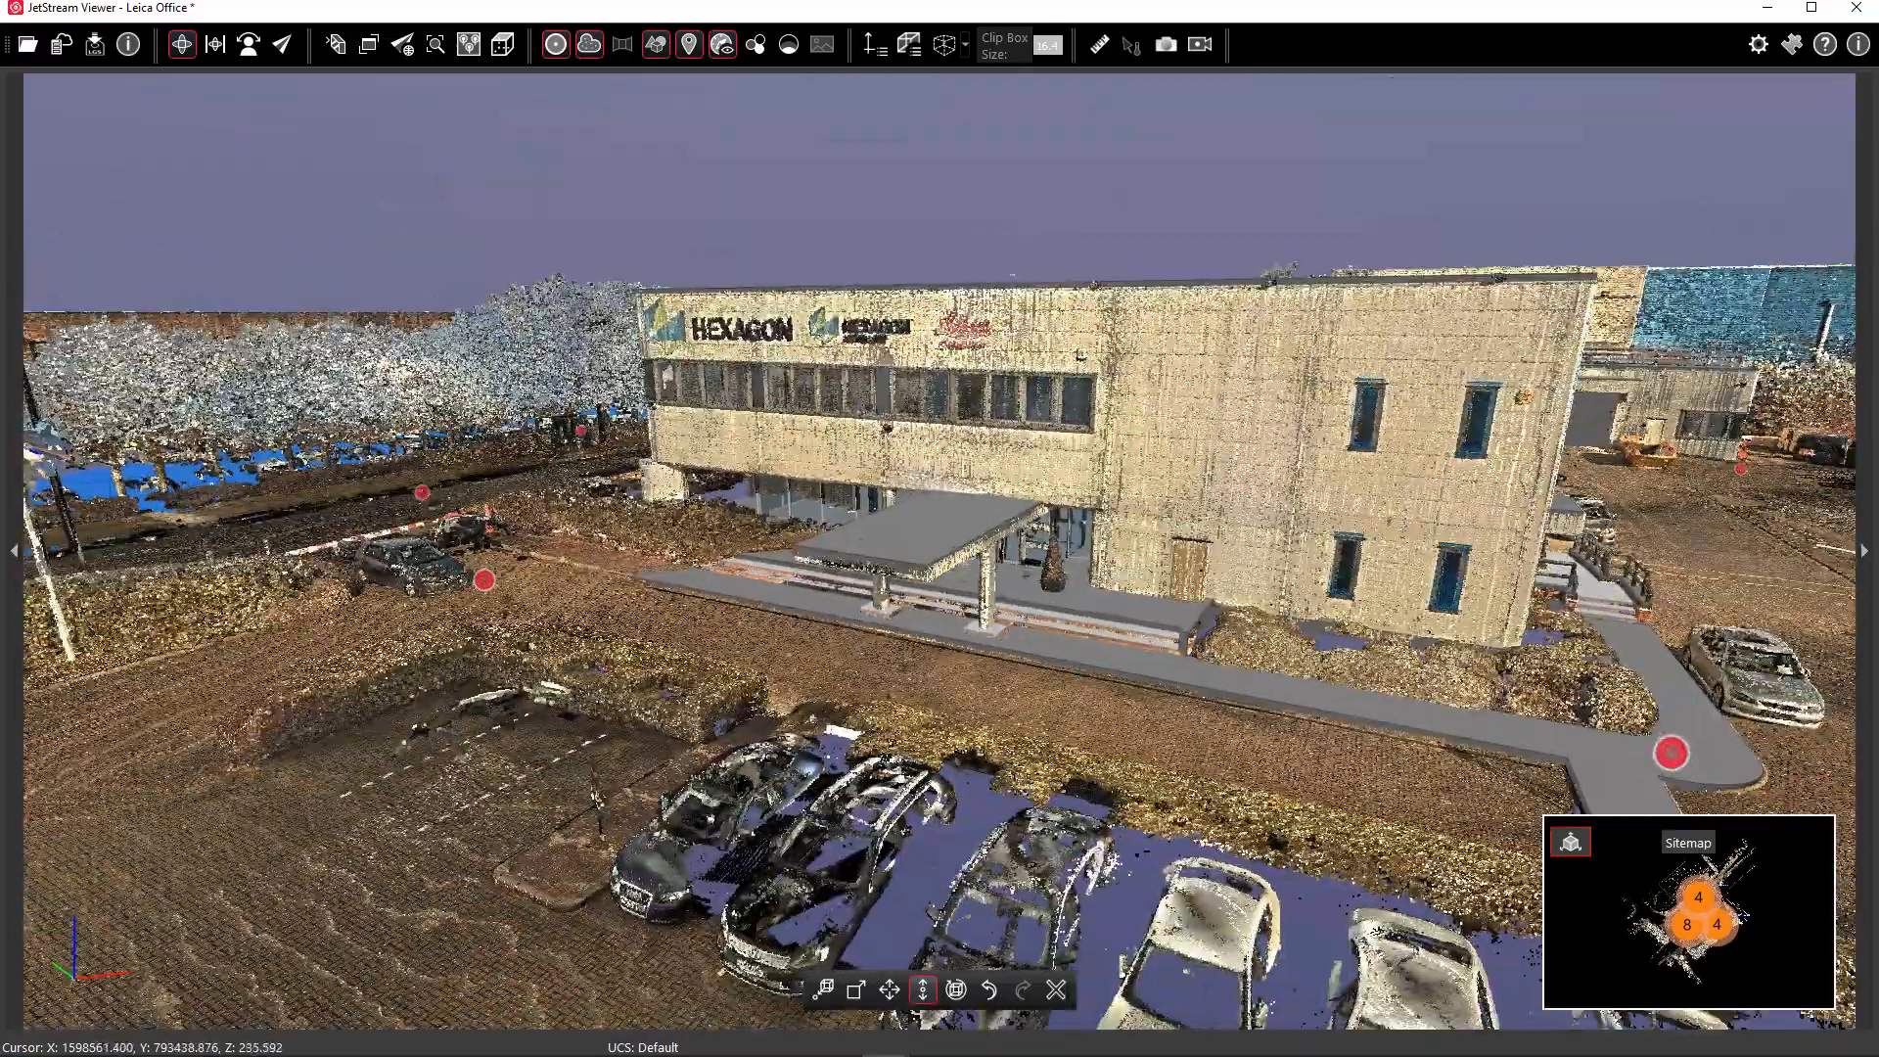
drag(1110, 186, 1116, 217)
right_drag(1120, 305, 784, 638)
Slide the model horizontally, nudging it left until it lines up with the scan
click(889, 991)
click(996, 601)
drag(1069, 596, 1010, 413)
drag(1153, 465, 1023, 411)
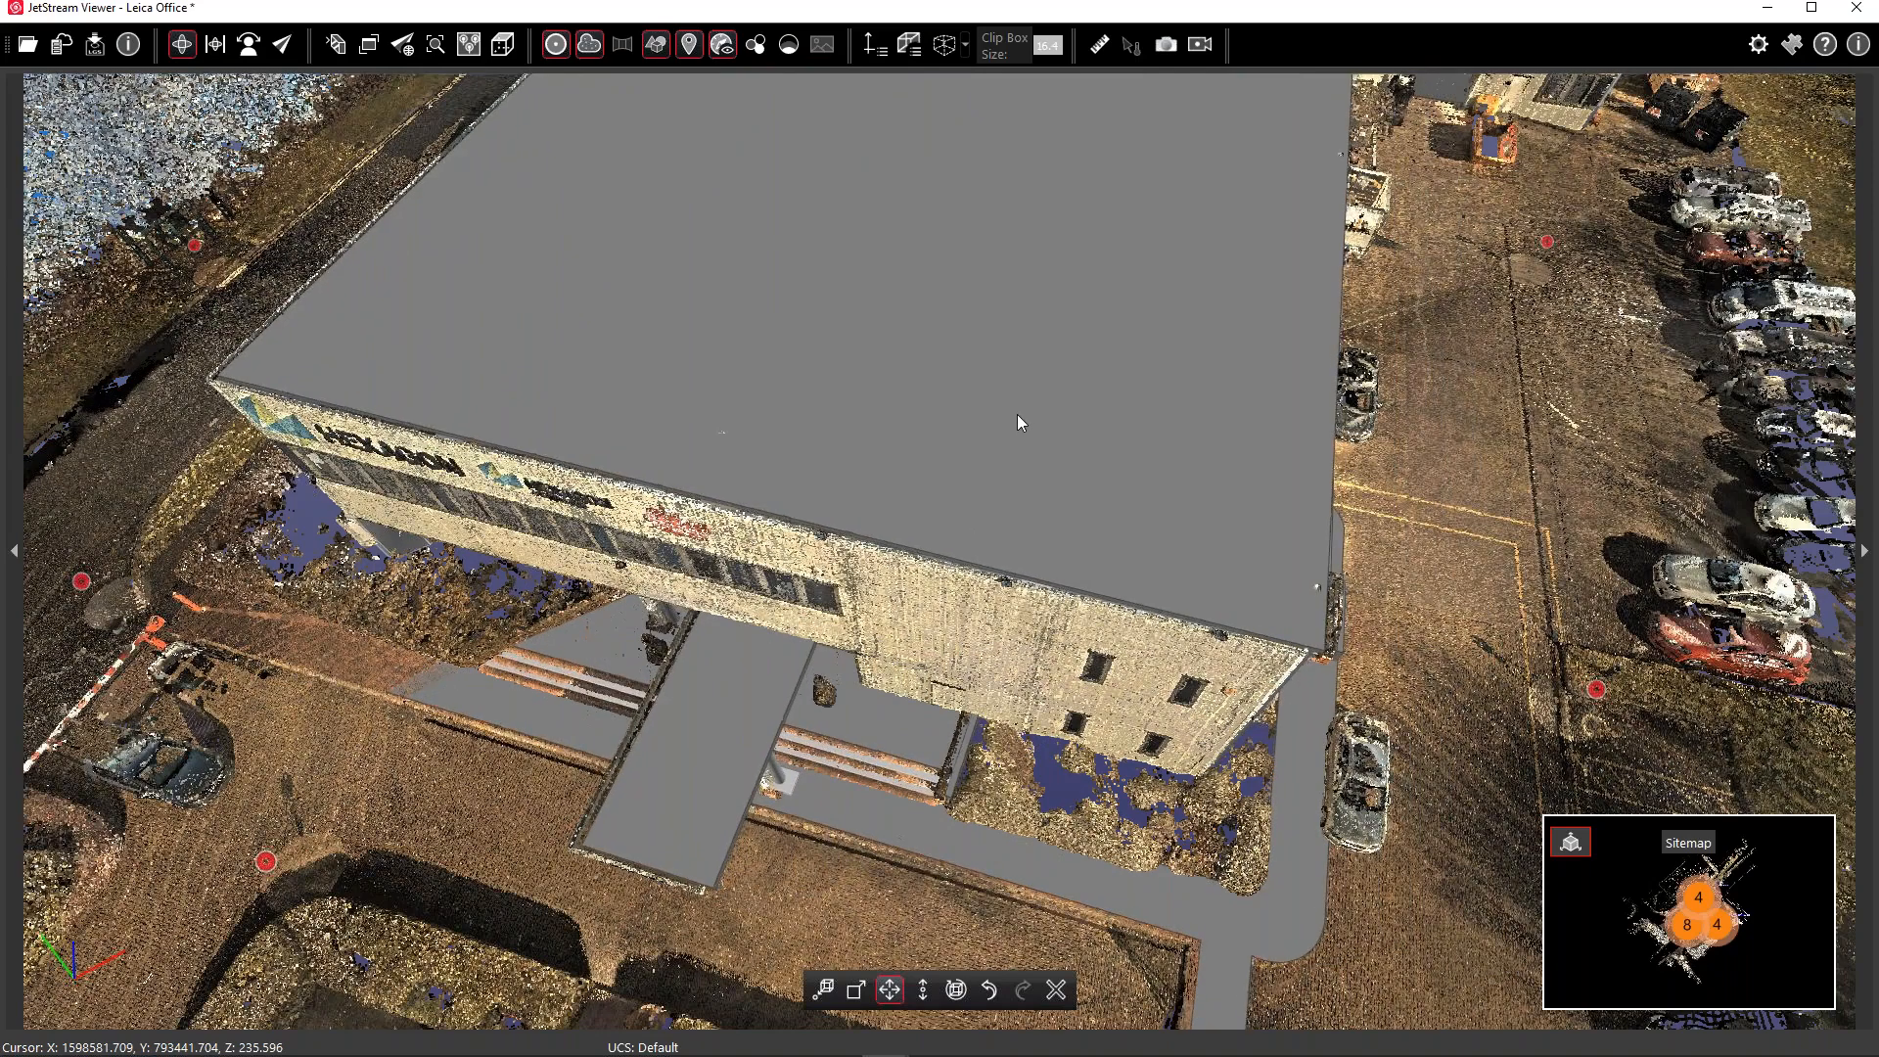
drag(1015, 413, 1011, 413)
Lower the model vertically so slab and steps match, then review the whole site
click(923, 989)
drag(967, 537, 960, 538)
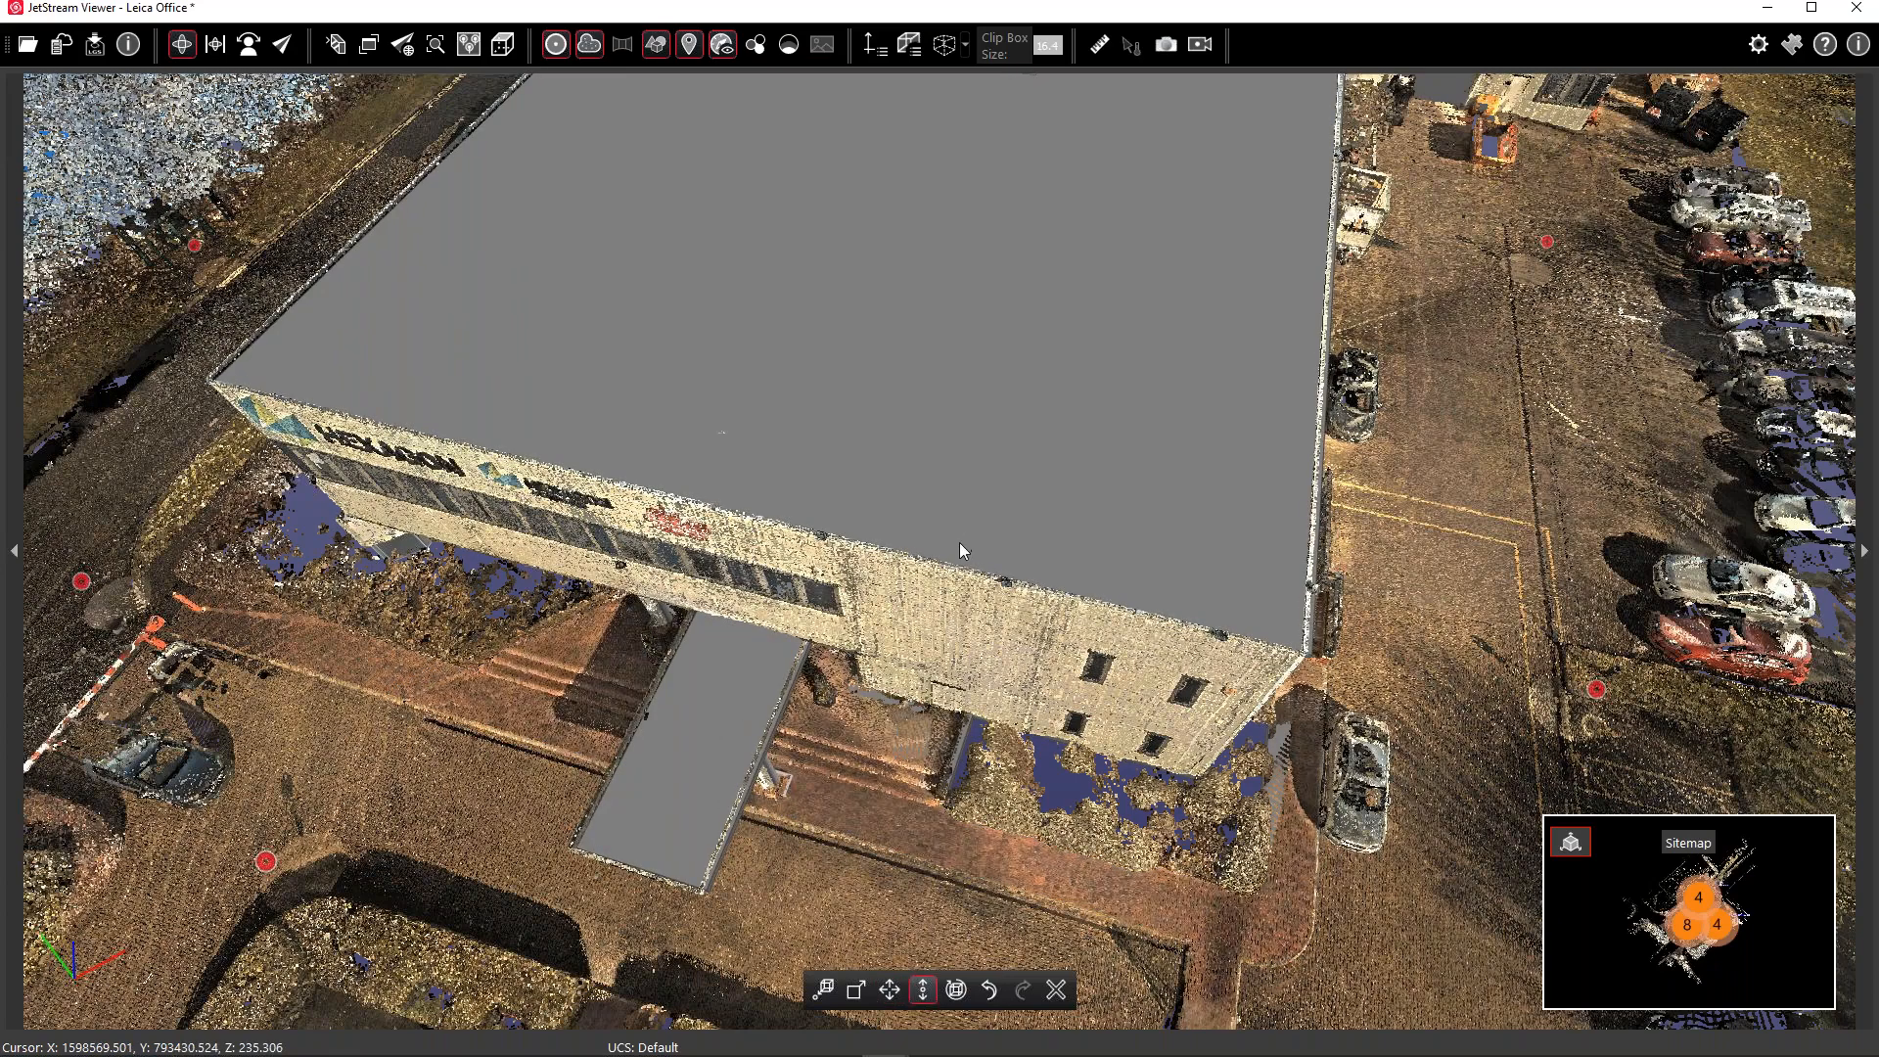
scroll(859, 690, down, 3)
scroll(859, 690, down, 5)
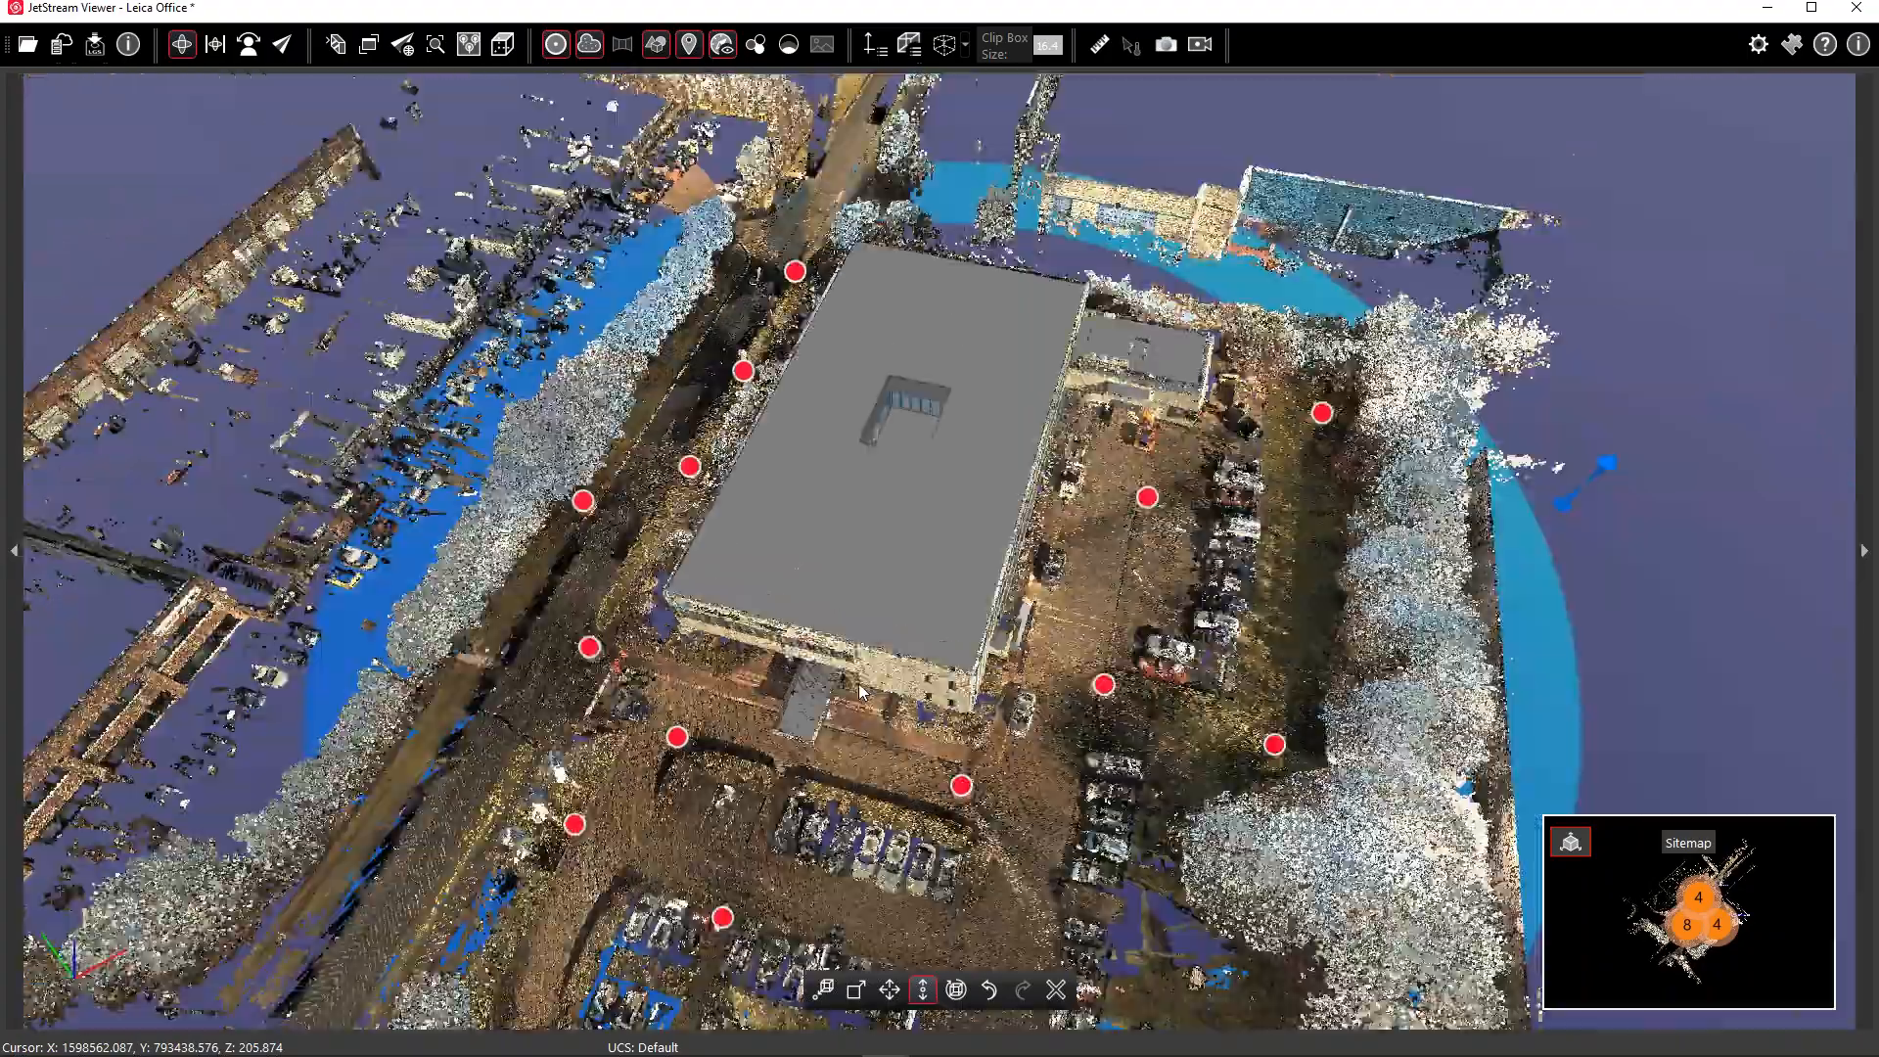
right_drag(1105, 491, 1113, 468)
drag(1113, 468, 999, 409)
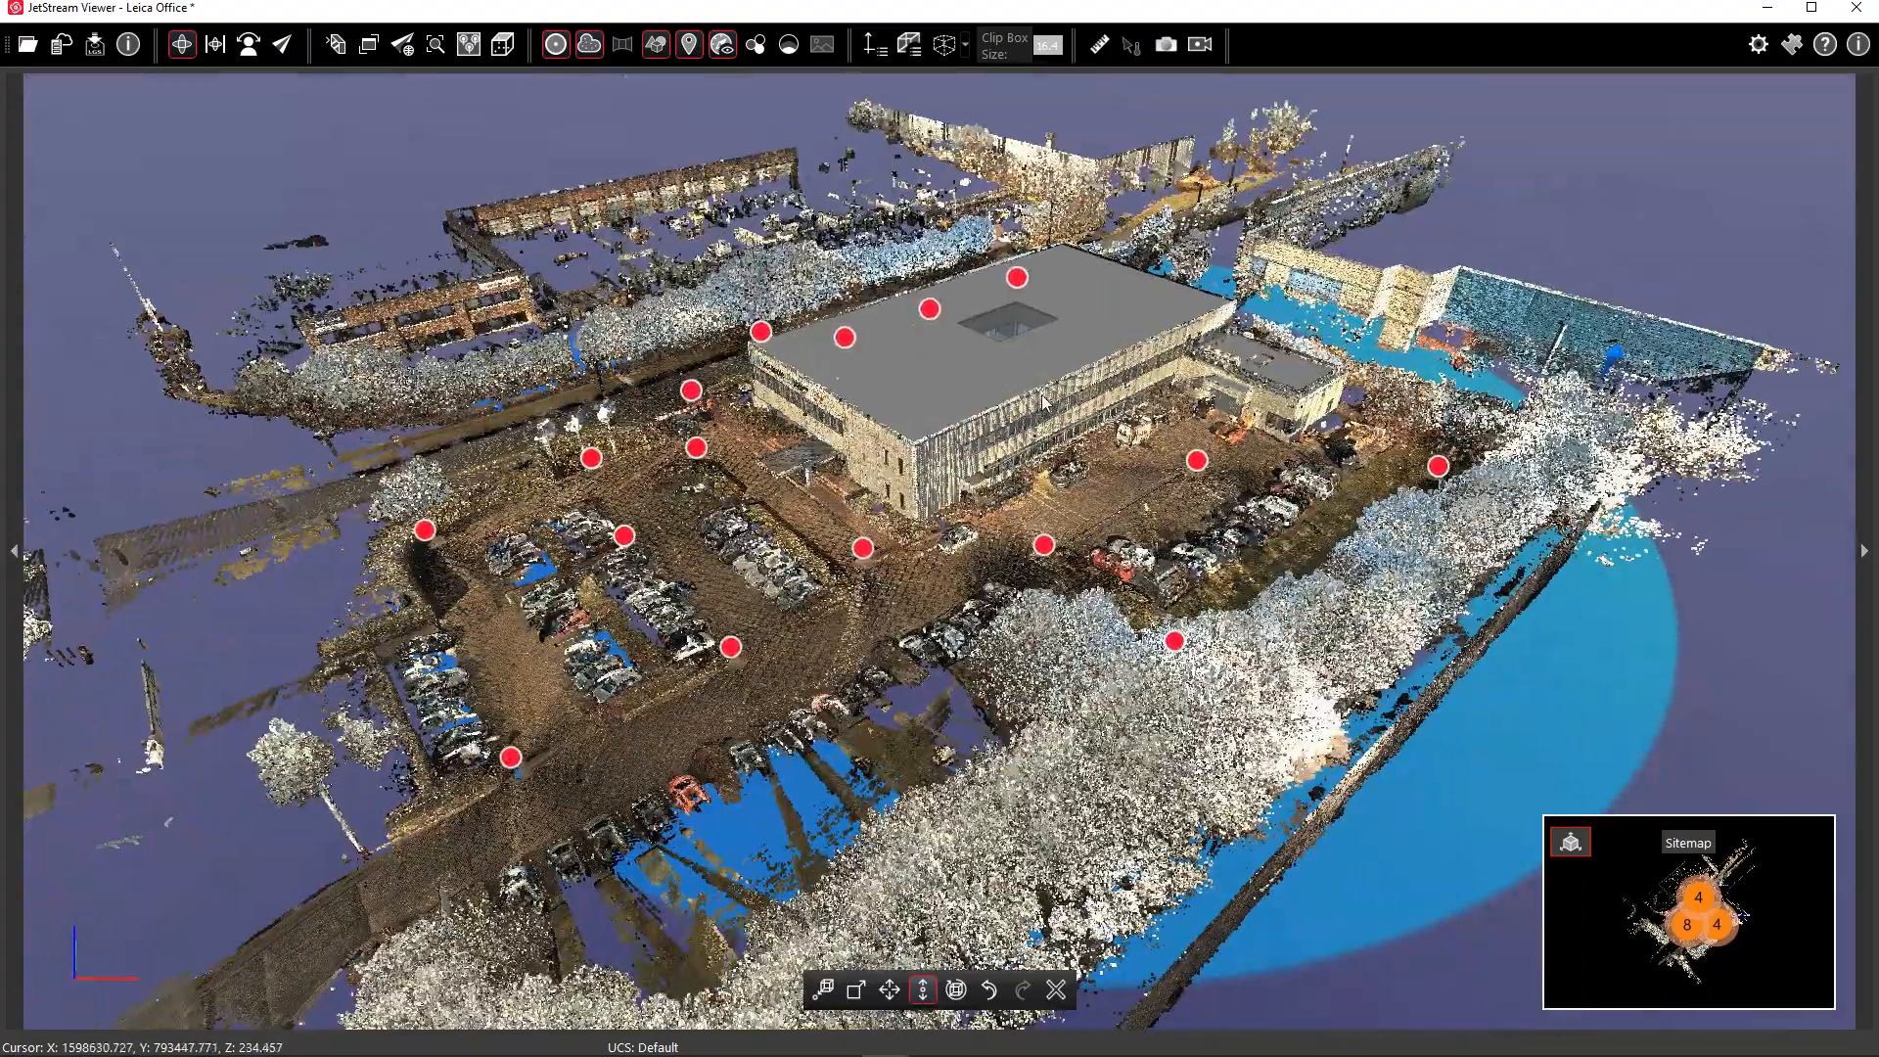